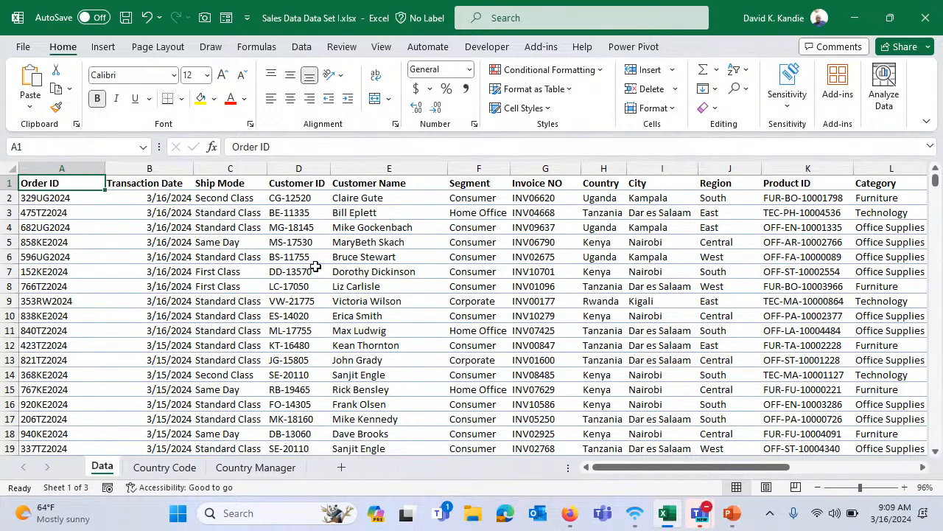
- Examine the extent of the sales records on the Data sheet, from the first to the last row and across all column headings
{"action": "key", "text": "ctrl+Down"}
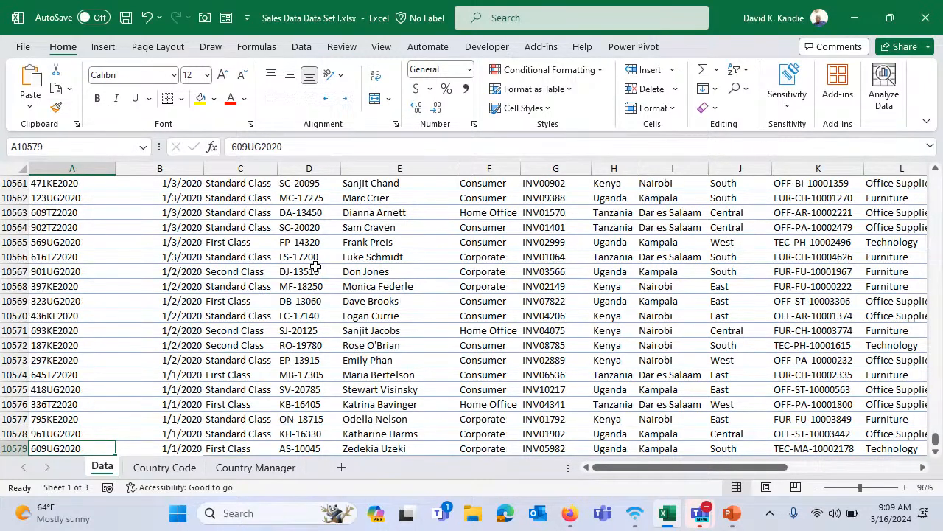
{"action": "key", "text": "ctrl+Up"}
{"action": "key", "text": "Down"}
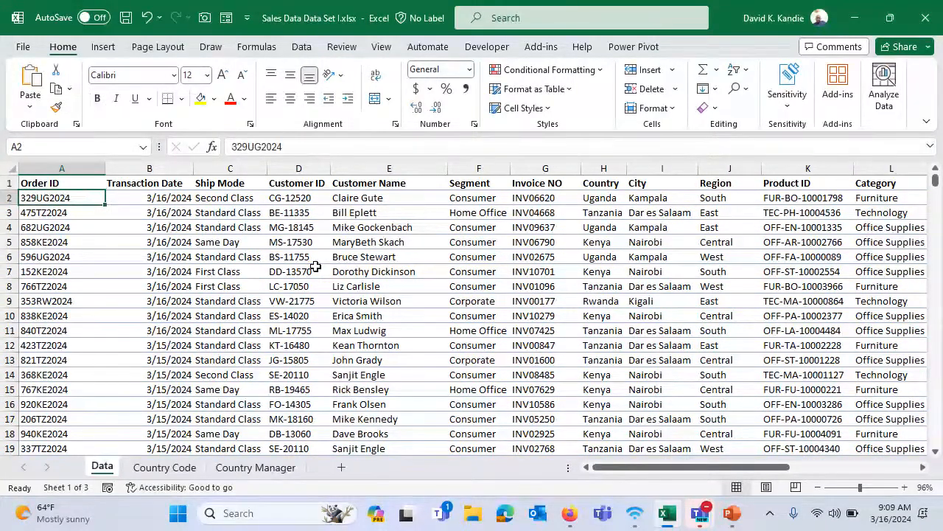
{"action": "key", "text": "ctrl+shift+Right"}
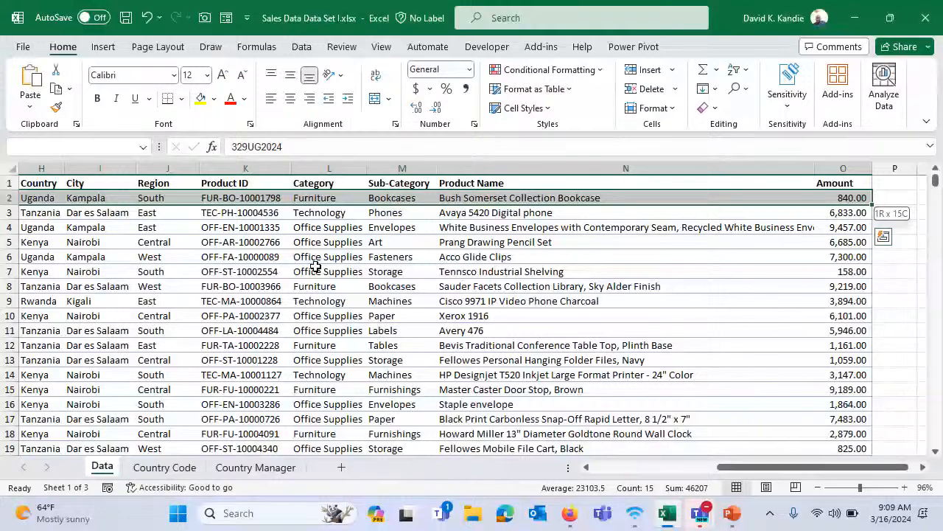
{"action": "key", "text": "ctrl+shift+Left"}
{"action": "key", "text": "Right"}
{"action": "key", "text": "Right"}
{"action": "key", "text": "Right"}
{"action": "key", "text": "Right"}
{"action": "key", "text": "Right"}
{"action": "key", "text": "Right"}
{"action": "key", "text": "Right"}
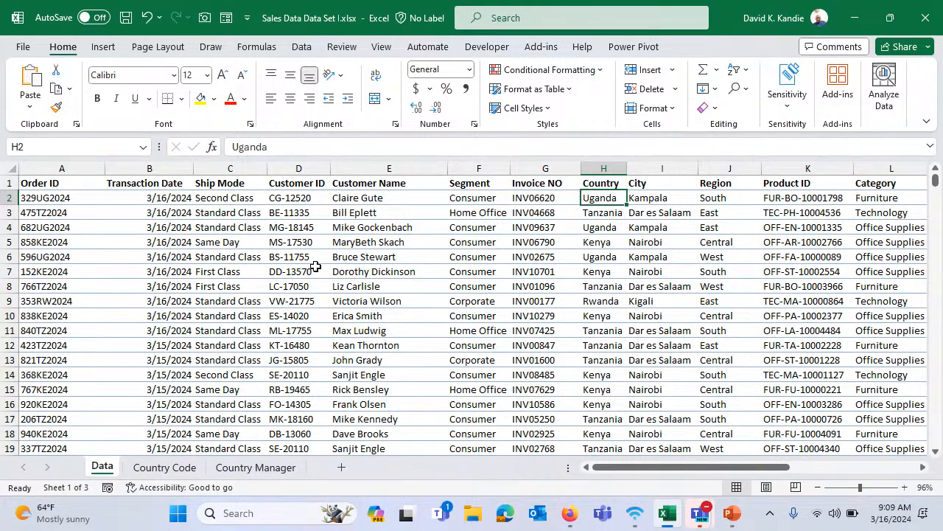
{"action": "key", "text": "Up"}
{"action": "key", "text": "ctrl+Right"}
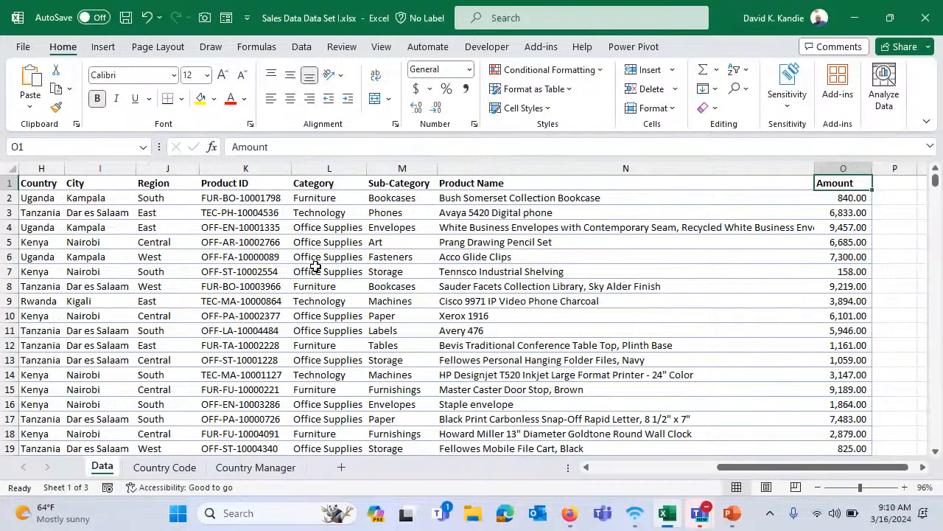
{"action": "key", "text": "ctrl+Left"}
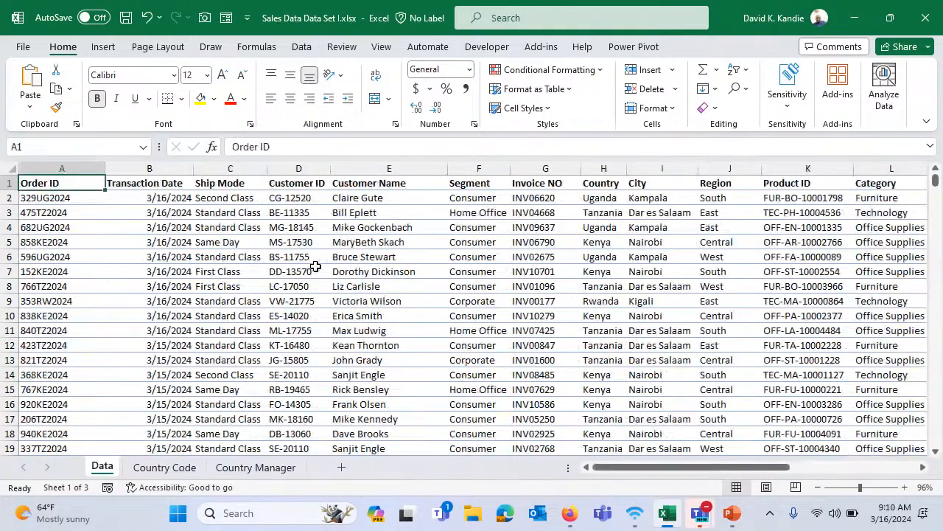
- Examine the Transaction Date column from its newest entries down to its oldest, and return to the Order ID heading
{"action": "key", "text": "Right"}
{"action": "key", "text": "ctrl+shift+Down"}
{"action": "key", "text": "ctrl+shift+Up"}
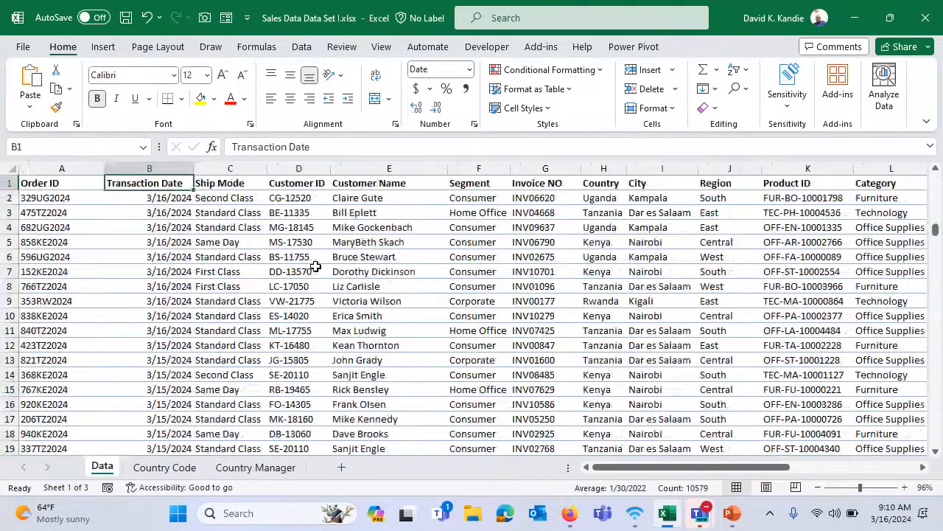
{"action": "key", "text": "Down"}
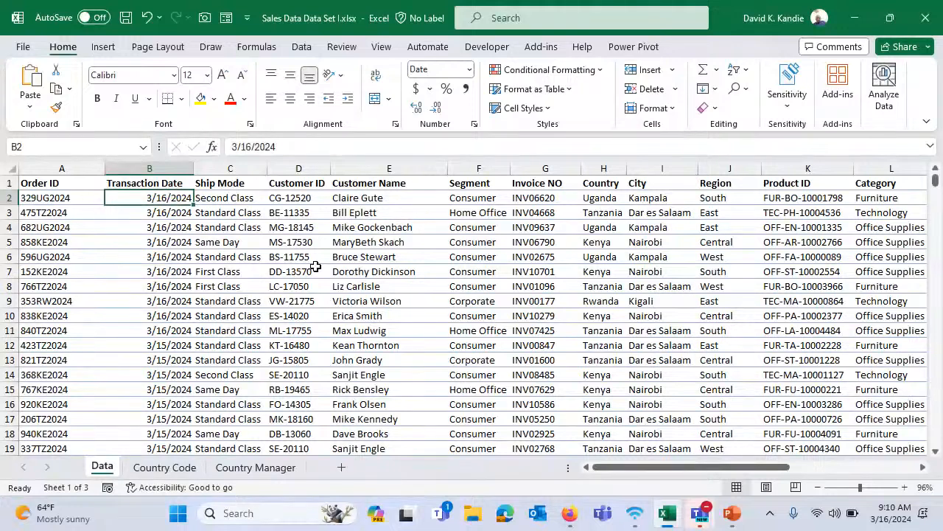
{"action": "key", "text": "Down"}
{"action": "key", "text": "Down"}
{"action": "key", "text": "Down"}
{"action": "key", "text": "Down"}
{"action": "key", "text": "Down"}
{"action": "key", "text": "Down"}
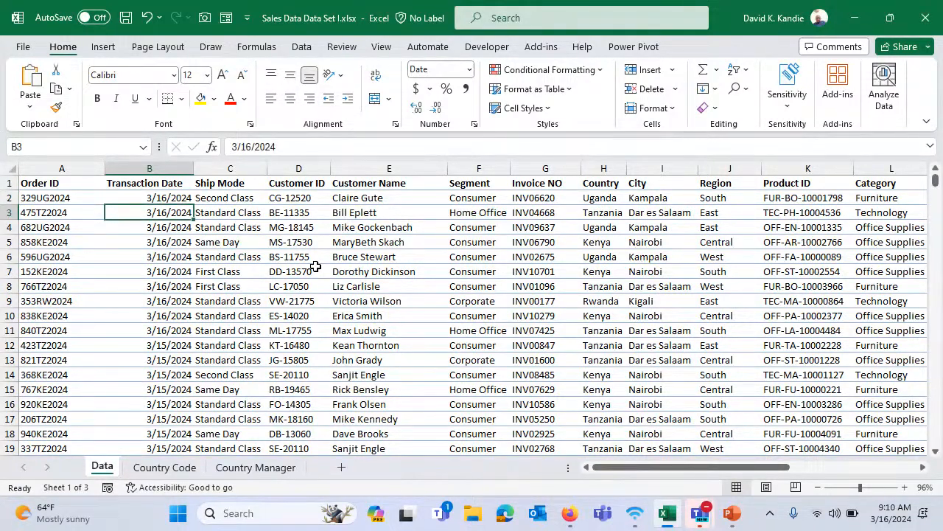
{"action": "key", "text": "Down"}
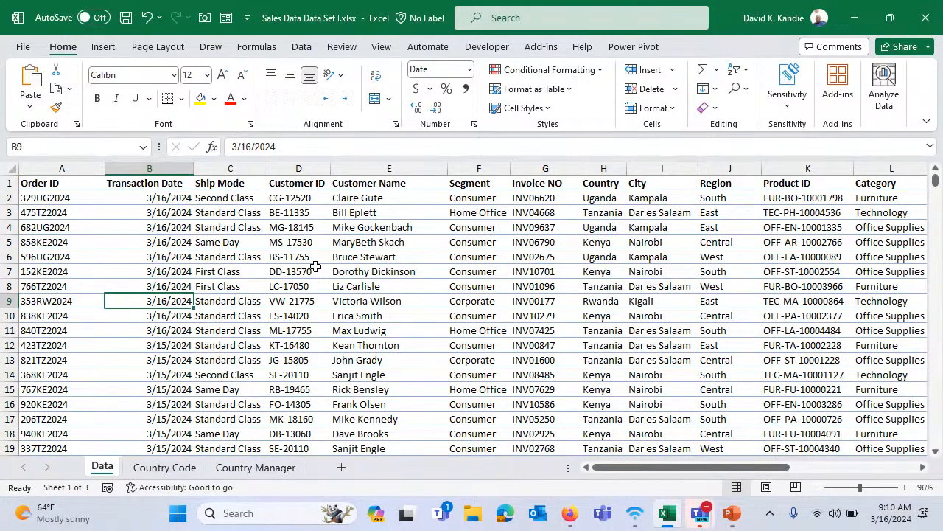
{"action": "key", "text": "ctrl+Down"}
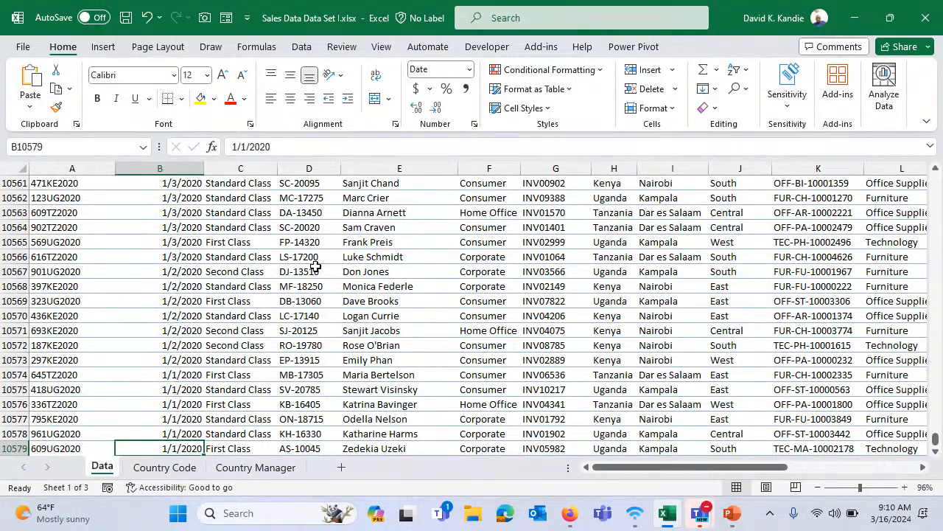
{"action": "key", "text": "ctrl+Up"}
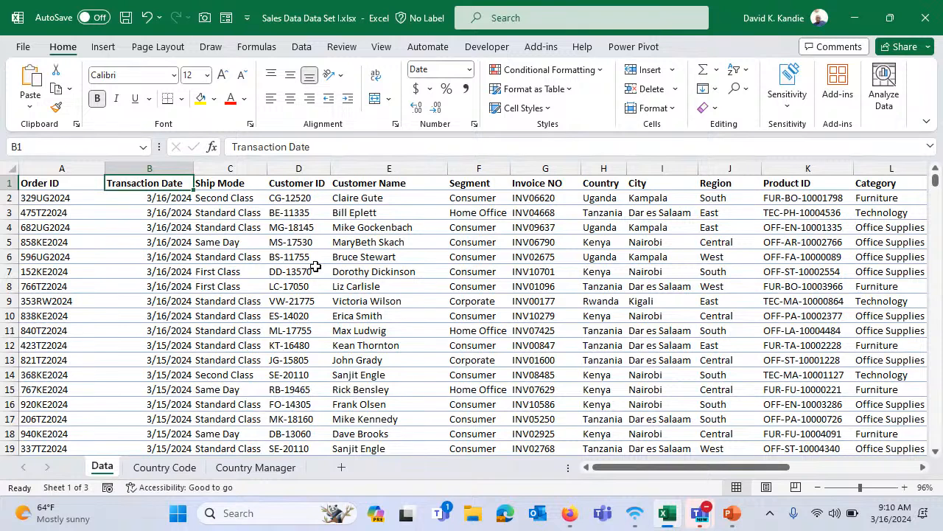
{"action": "key", "text": "Left"}
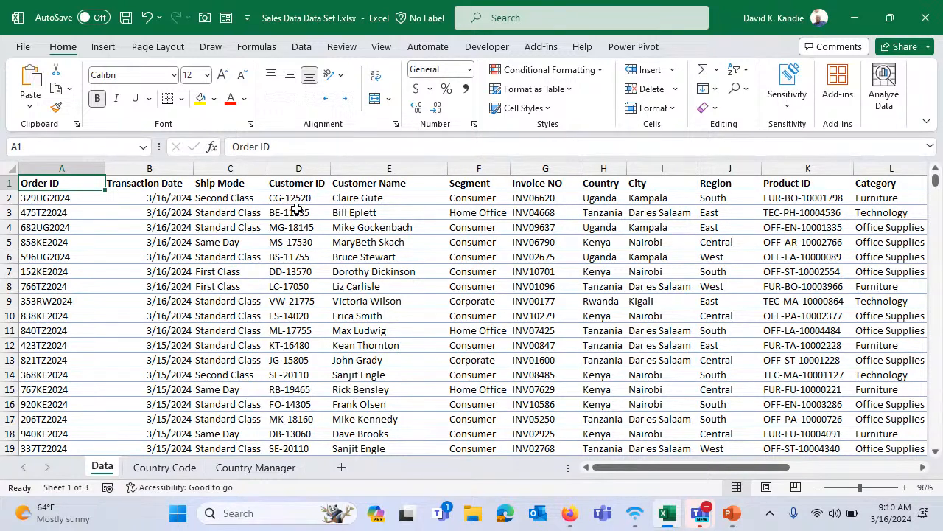
- Review the Power Pivot commands and the Get Data options for files, databases, Azure, Power Platform, online services, other sources and combining queries
{"action": "left_click", "coordinate": [313, 49]}
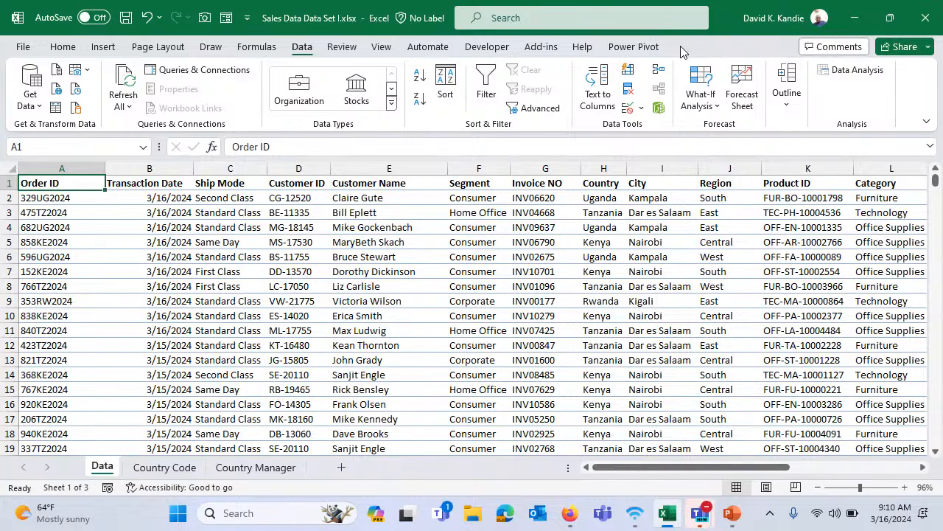
{"action": "left_click", "coordinate": [636, 47]}
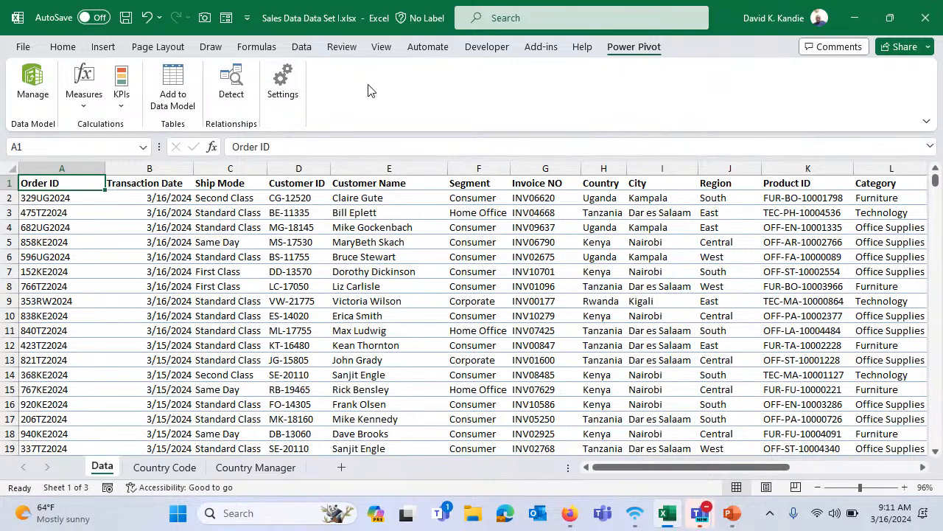
{"action": "left_click", "coordinate": [304, 48]}
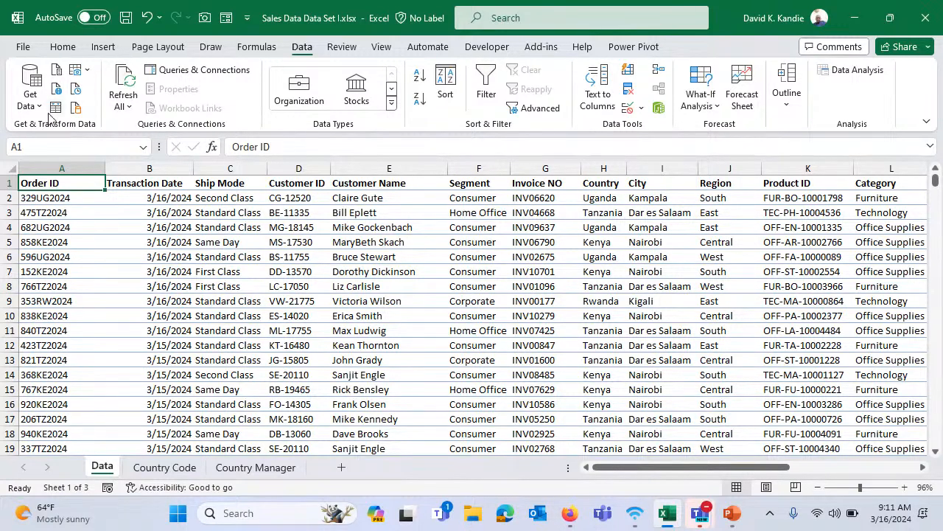
{"action": "left_click", "coordinate": [40, 107]}
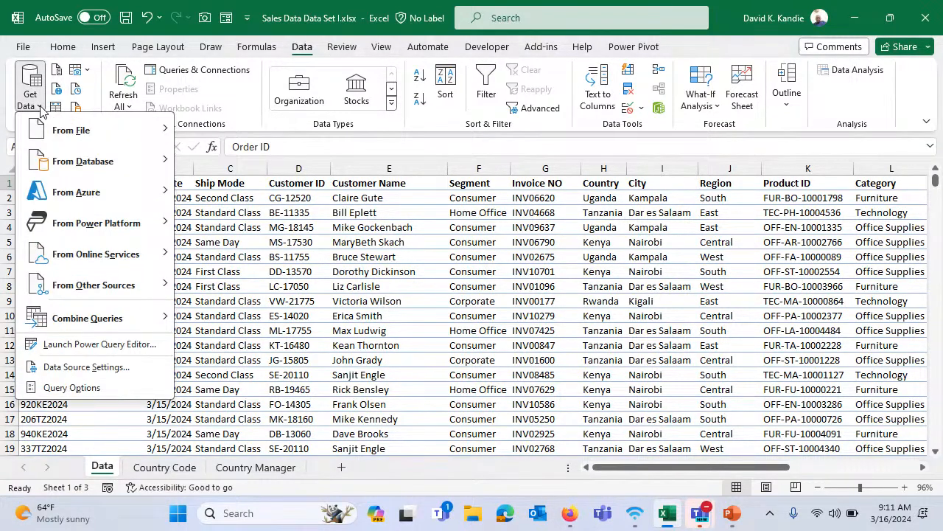
{"action": "mouse_move", "coordinate": [79, 131]}
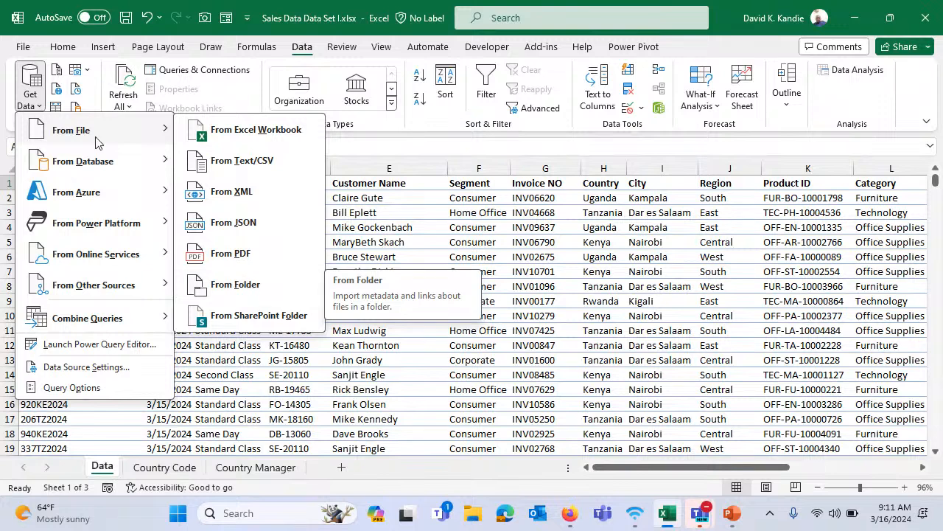
{"action": "mouse_move", "coordinate": [103, 164]}
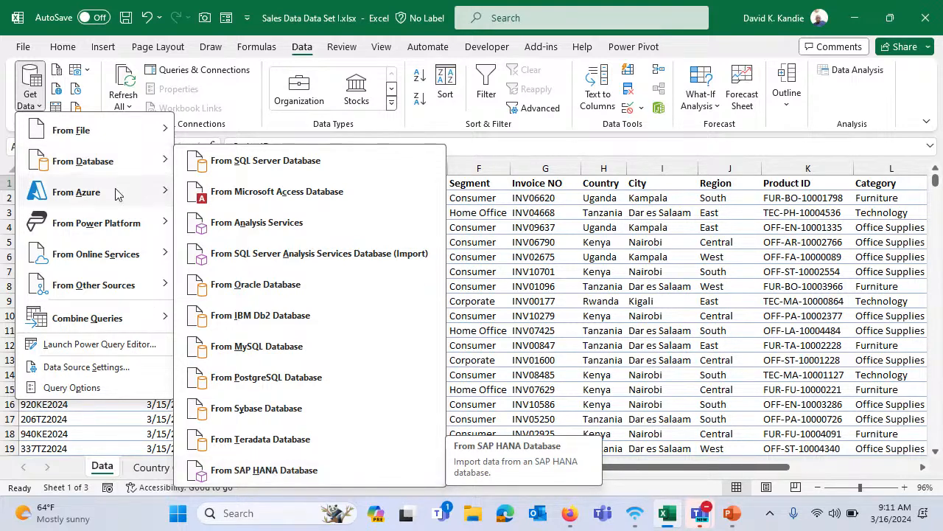
{"action": "mouse_move", "coordinate": [115, 193]}
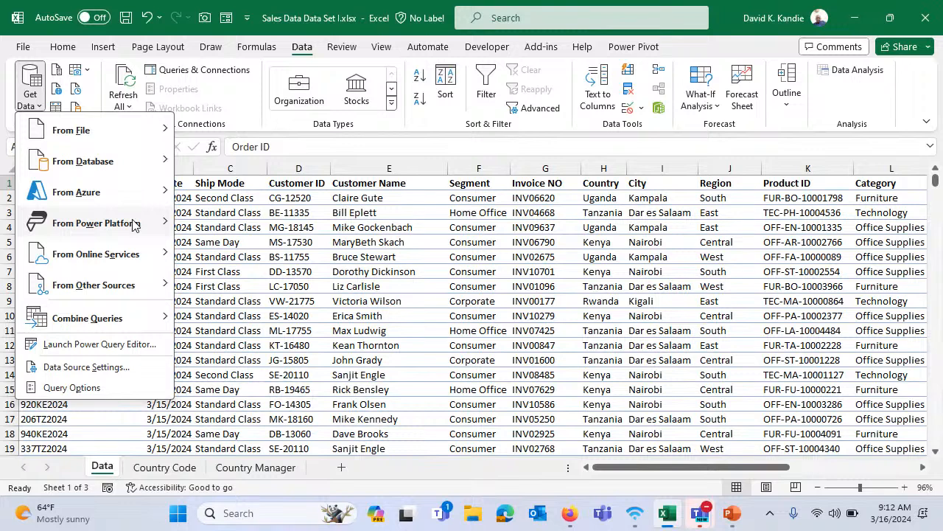
{"action": "mouse_move", "coordinate": [135, 225]}
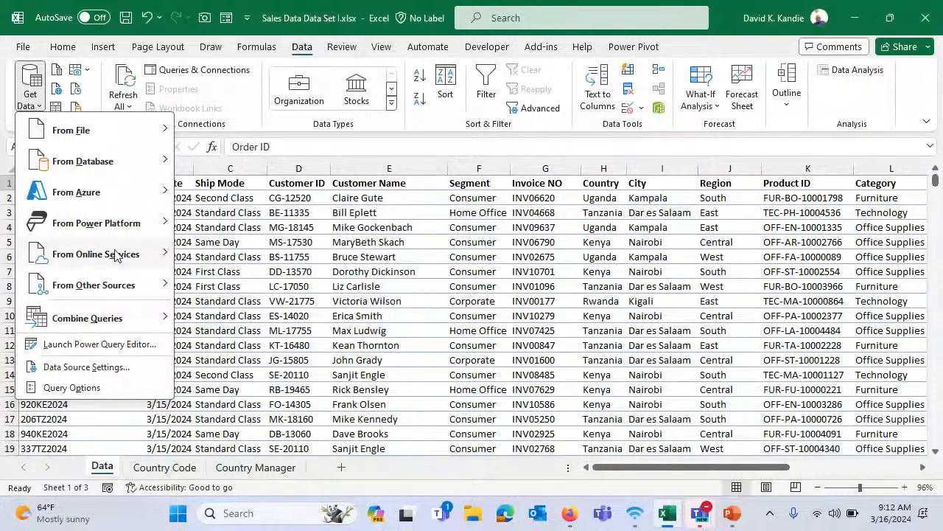
{"action": "mouse_move", "coordinate": [116, 255]}
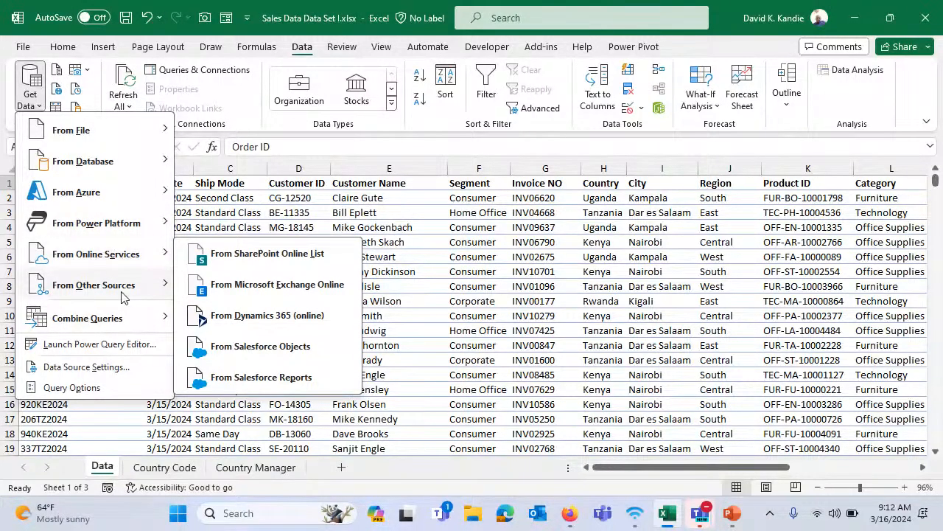
{"action": "mouse_move", "coordinate": [123, 299]}
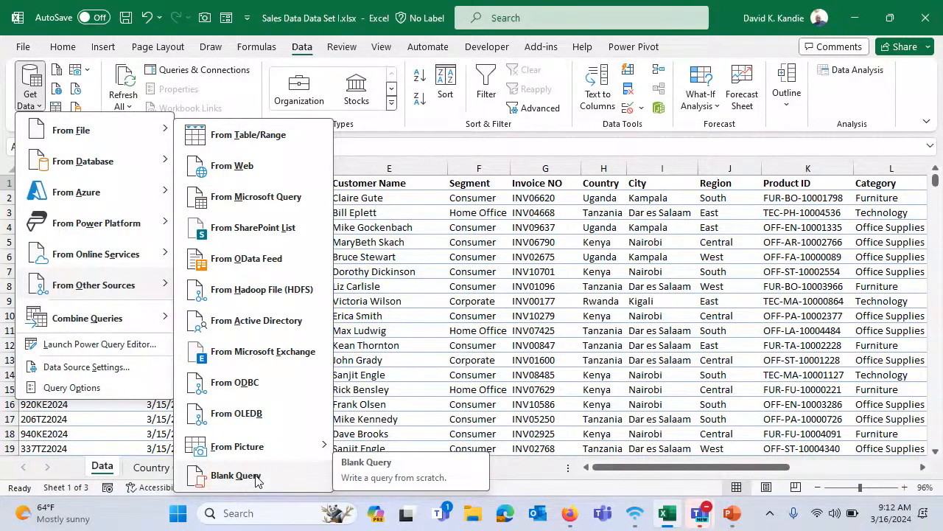
{"action": "mouse_move", "coordinate": [140, 331]}
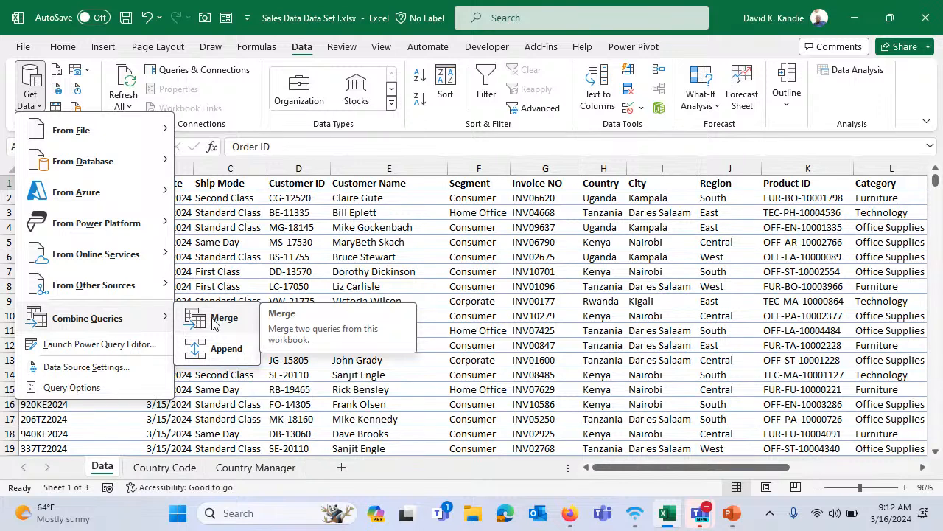
{"action": "left_click", "coordinate": [236, 219]}
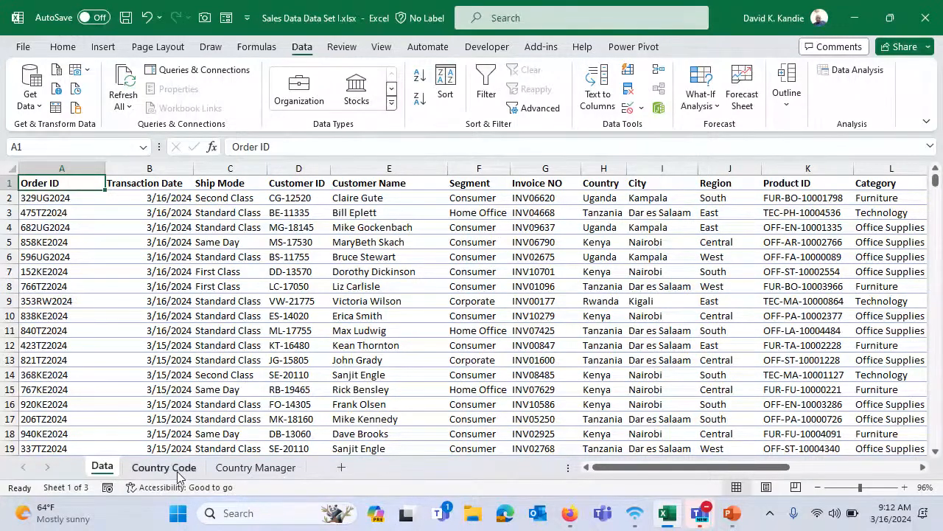
- Check the Country Code sheet, and change the heading in cell B1 of the Country Manager sheet to "Country Manager"
{"action": "left_click", "coordinate": [179, 471]}
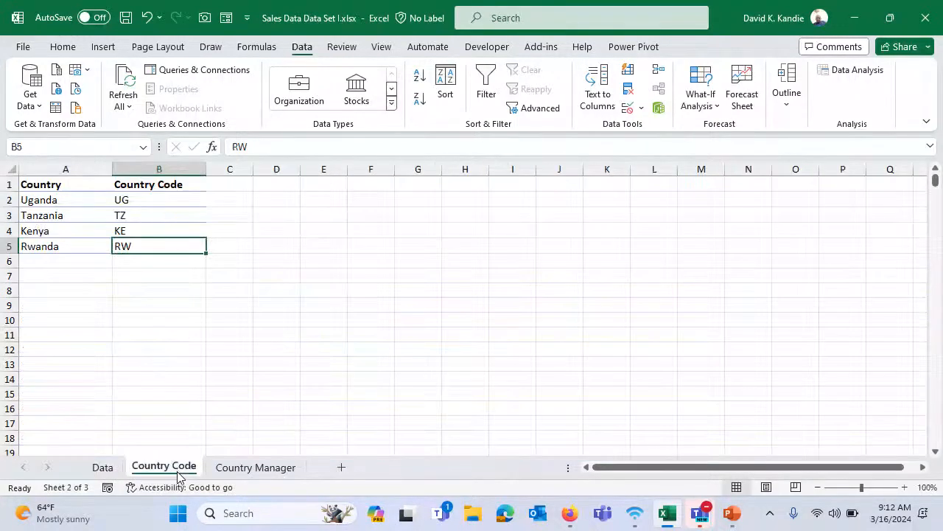
{"action": "left_click", "coordinate": [263, 473]}
{"action": "left_click", "coordinate": [62, 170]}
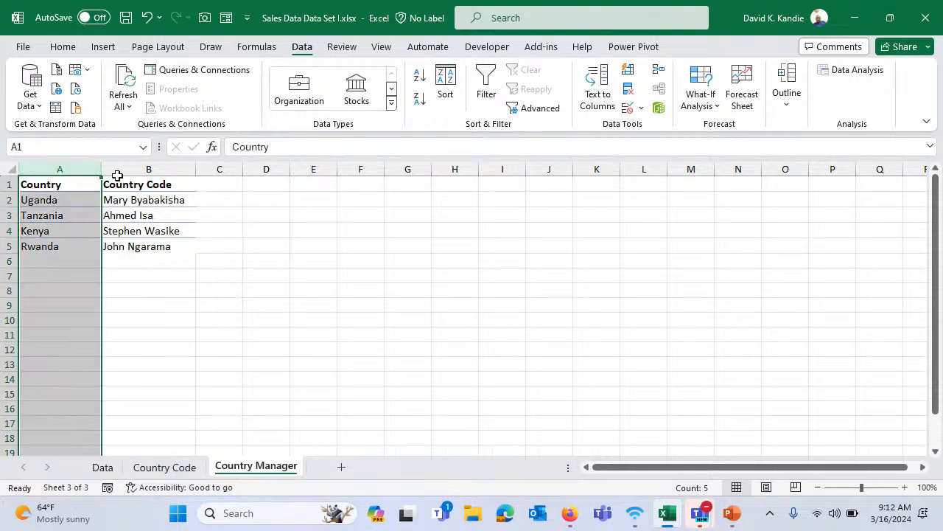
{"action": "left_click", "coordinate": [126, 169]}
{"action": "left_click", "coordinate": [131, 185]}
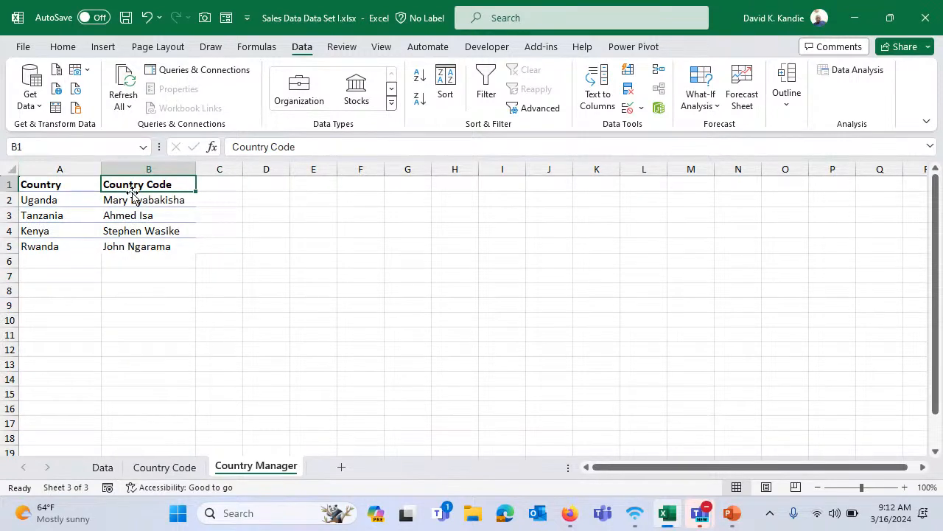
{"action": "type", "text": "Countr"}
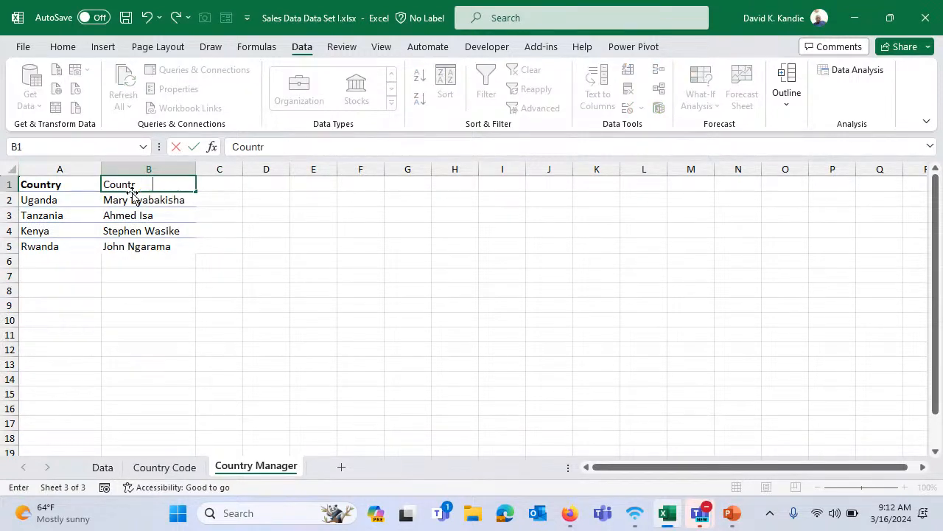
{"action": "type", "text": "y Manager"}
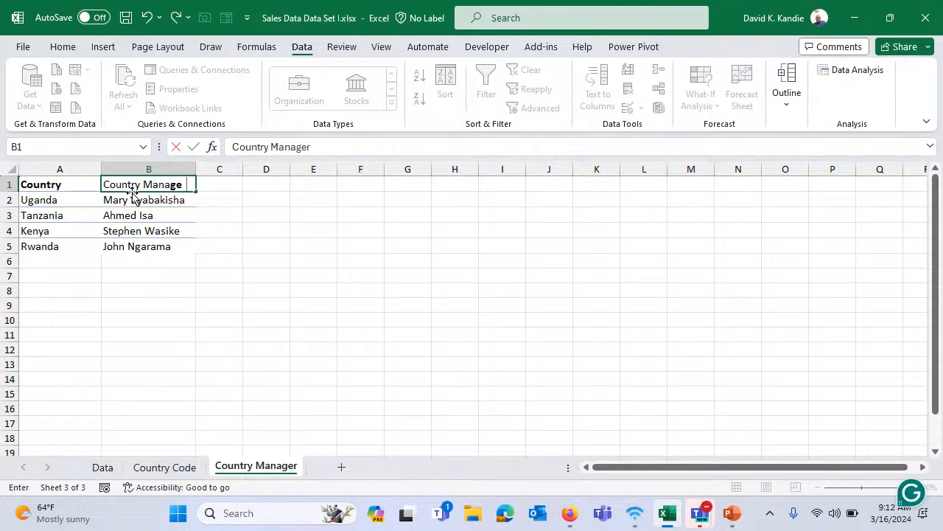
{"action": "key", "text": "Return"}
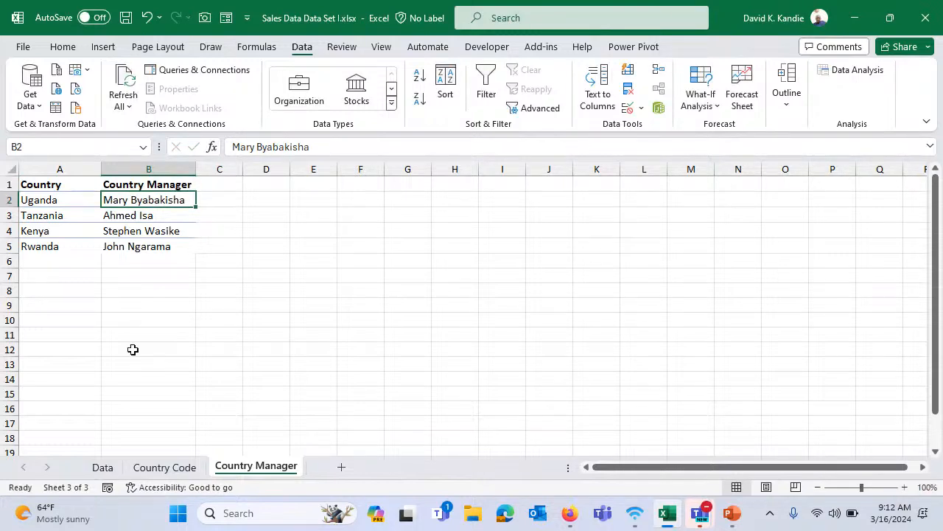
- Load the Data sheet's range A1:O10579 into Power Query as a table with headers
{"action": "left_click", "coordinate": [108, 466]}
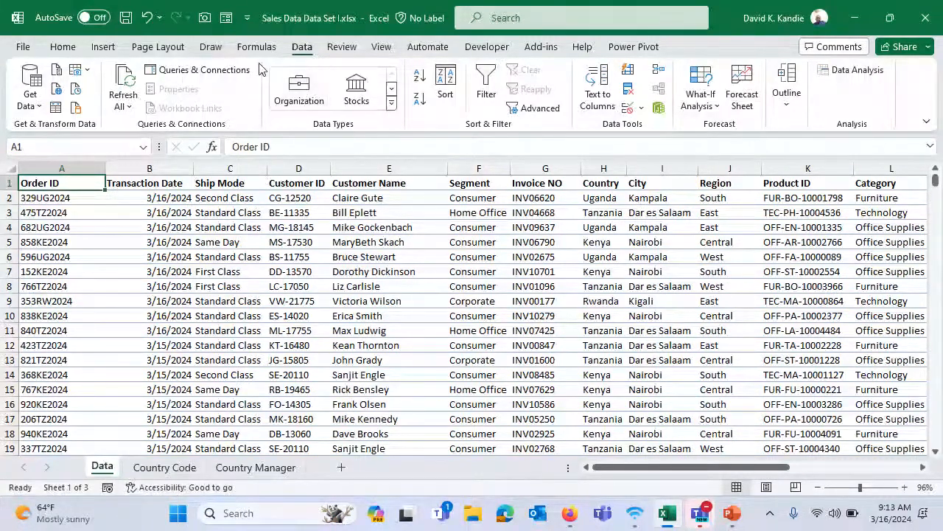
{"action": "left_click", "coordinate": [35, 95]}
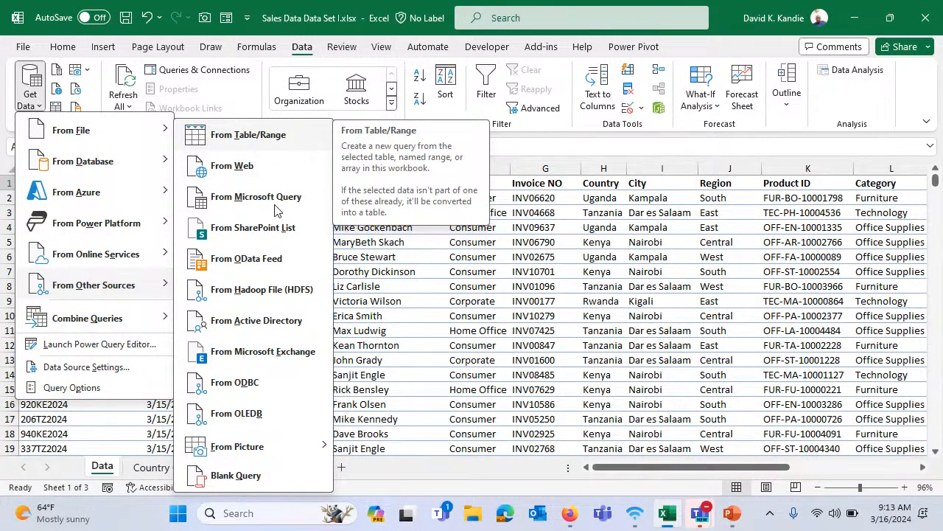
{"action": "left_click", "coordinate": [393, 281]}
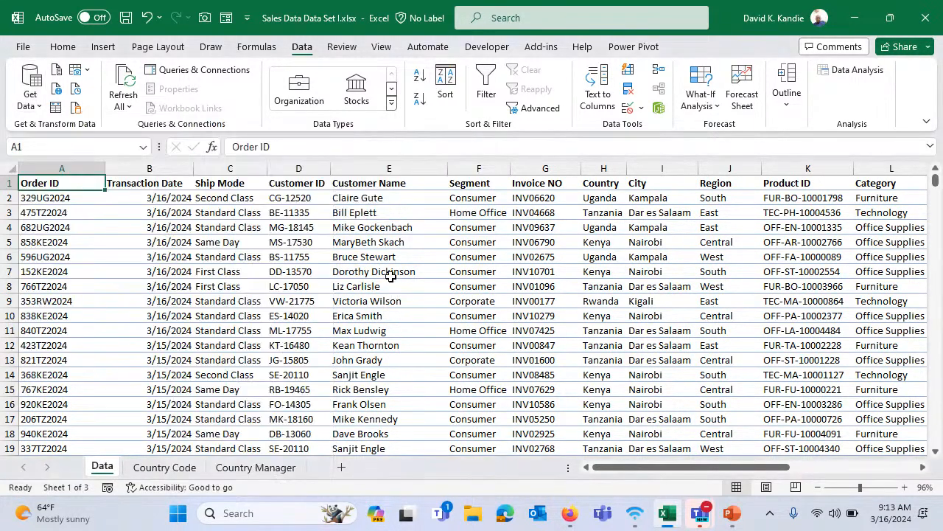
{"action": "left_click", "coordinate": [236, 213]}
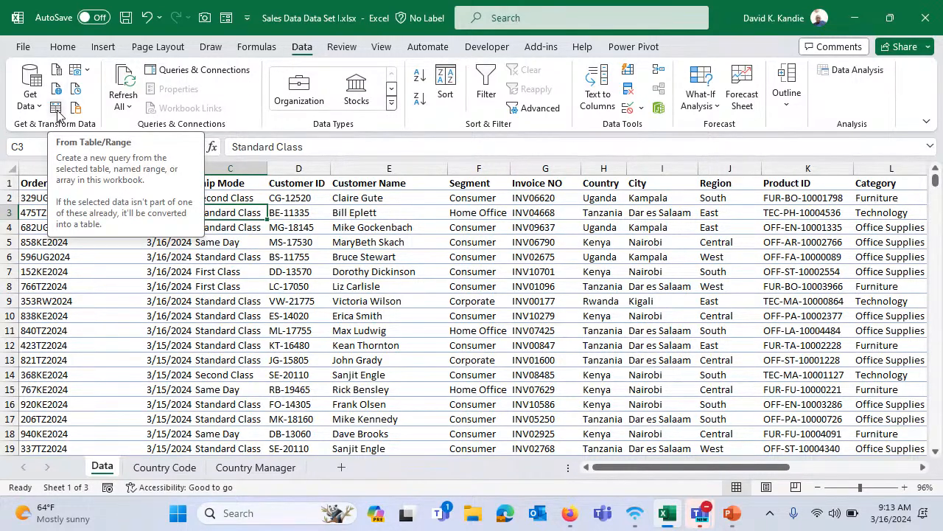
{"action": "left_click", "coordinate": [25, 107]}
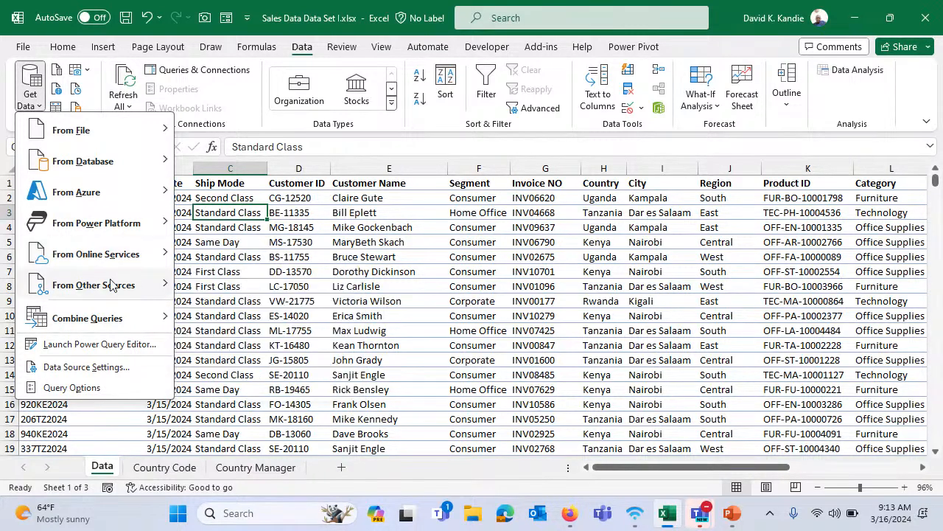
{"action": "mouse_move", "coordinate": [112, 284]}
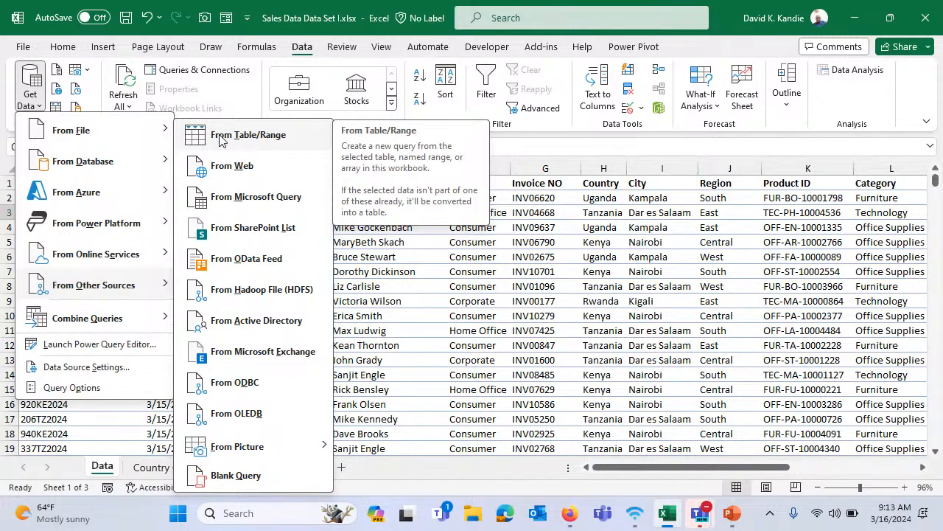
{"action": "left_click", "coordinate": [261, 140]}
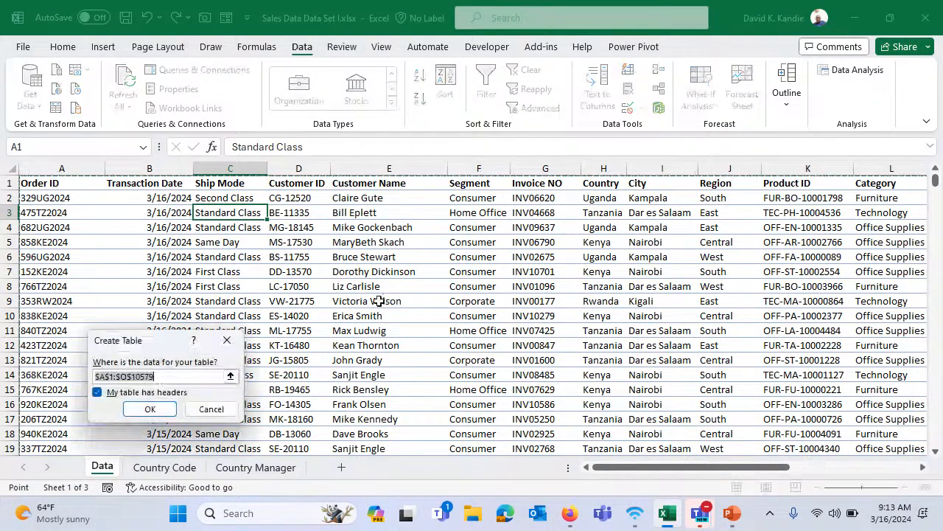
{"action": "left_click_drag", "start_coordinate": [155, 345], "coordinate": [434, 224]}
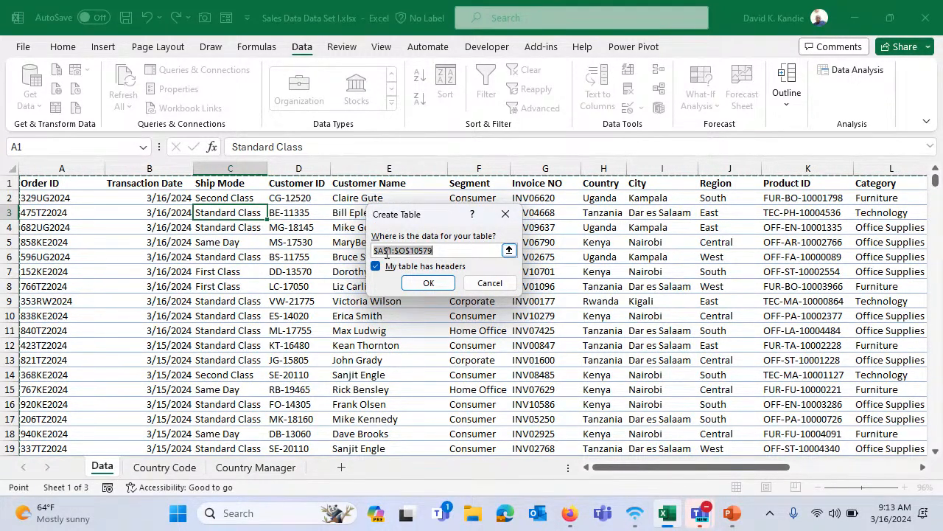
{"action": "left_click", "coordinate": [436, 251]}
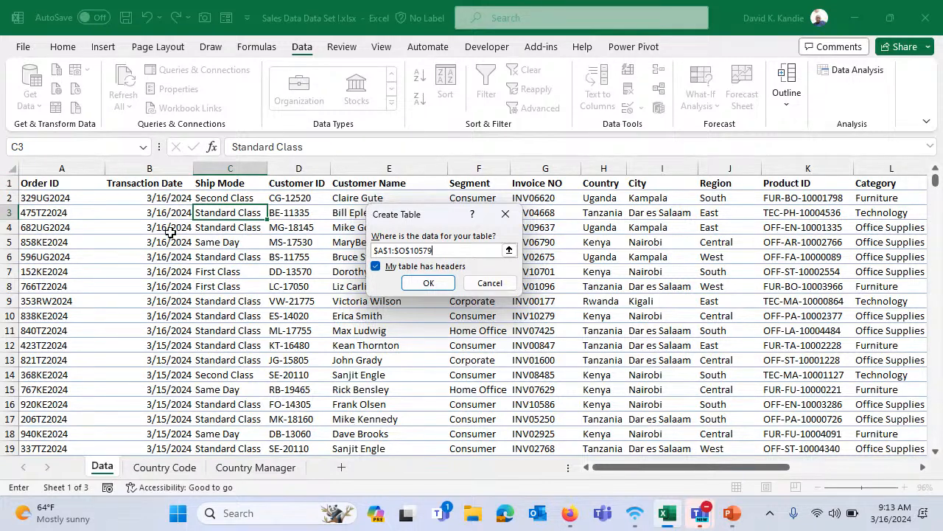
{"action": "left_click", "coordinate": [425, 285]}
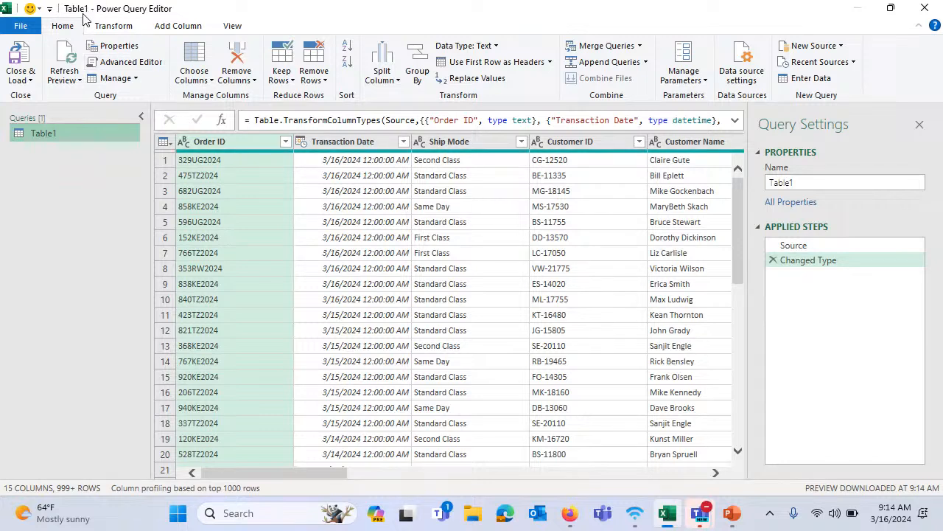
- Rename the Table1 query as "My Data Set"
{"action": "left_click", "coordinate": [800, 182]}
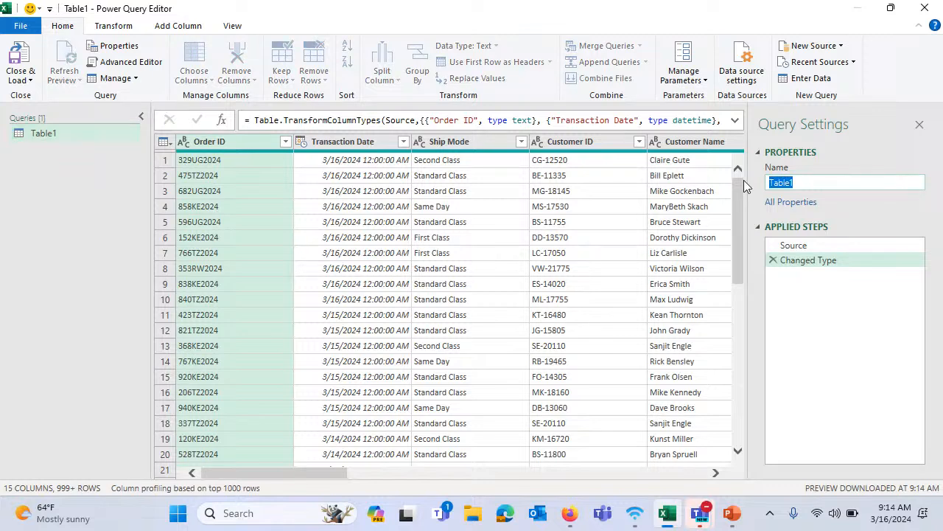
{"action": "type", "text": "Sa"}
{"action": "key", "text": "BackSpace"}
{"action": "key", "text": "BackSpace"}
{"action": "type", "text": "My Data Set"}
{"action": "key", "text": "Return"}
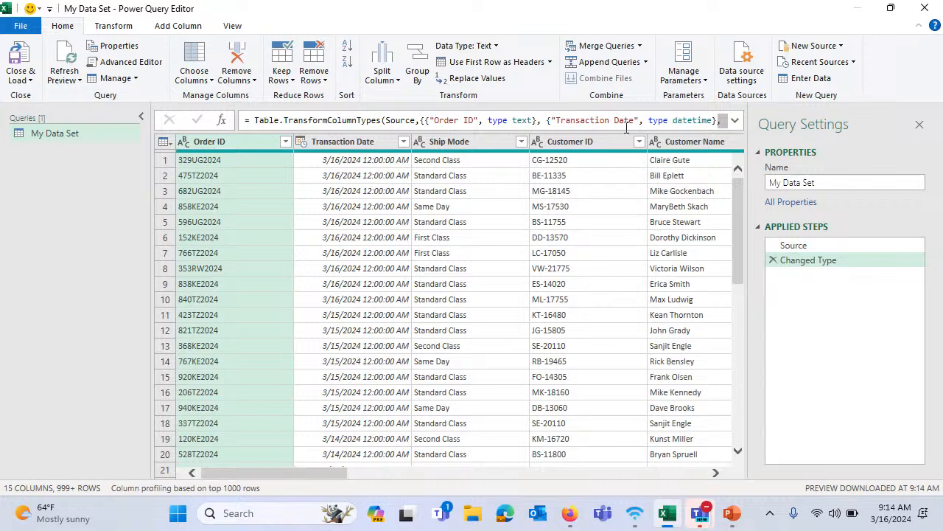
- Examine the query's full type-conversion formula and the commands available for transforming, adding columns and changing the view
{"action": "left_click", "coordinate": [735, 120]}
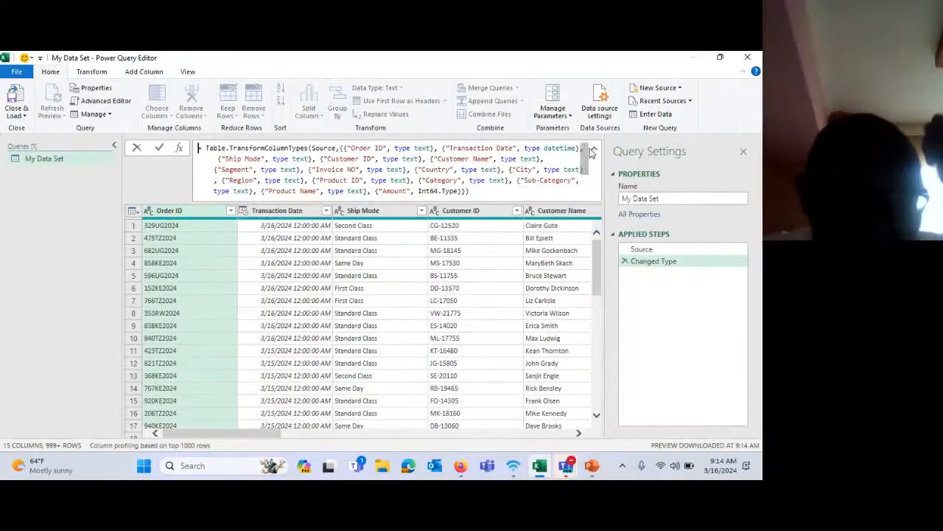
{"action": "left_click", "coordinate": [593, 151]}
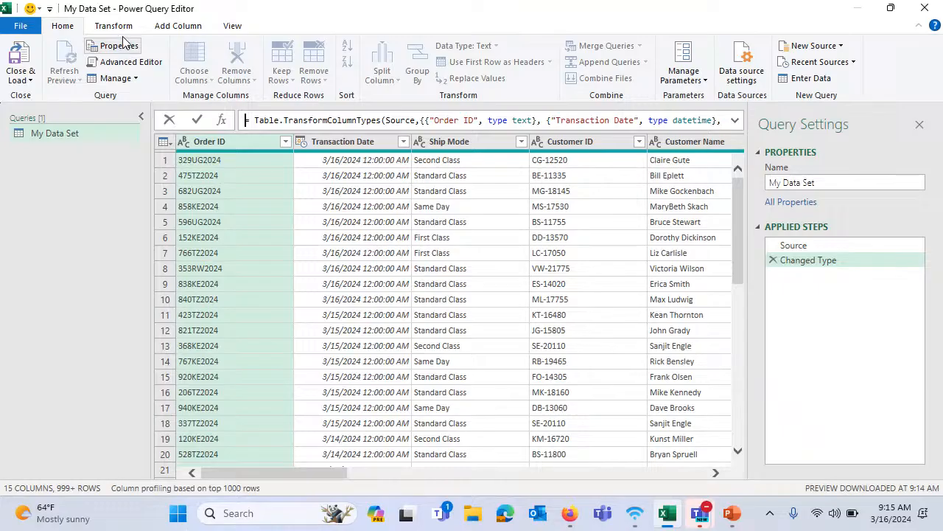
{"action": "left_click", "coordinate": [118, 27]}
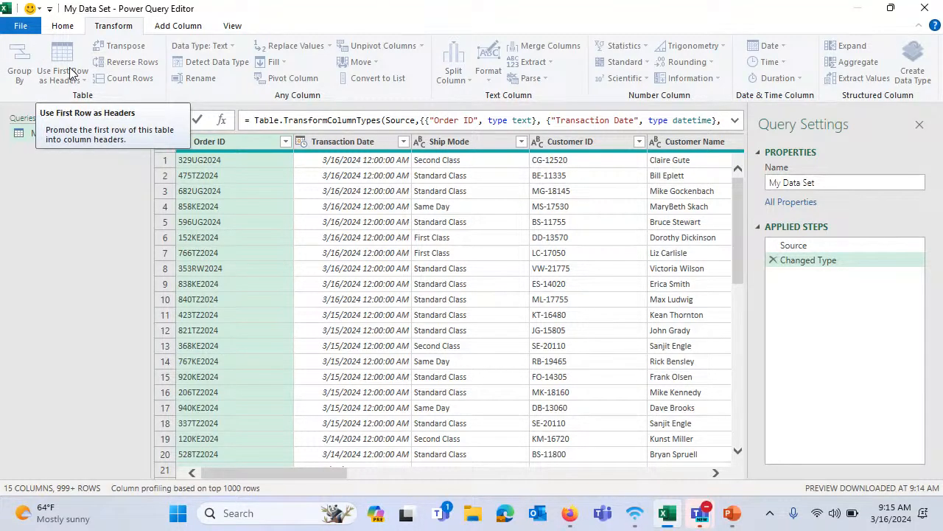
{"action": "left_click", "coordinate": [184, 29]}
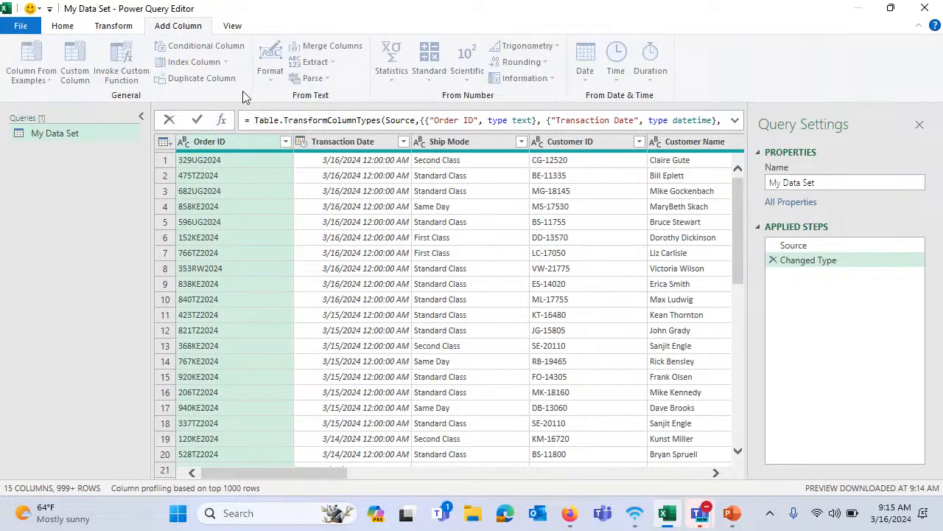
{"action": "left_click", "coordinate": [235, 30]}
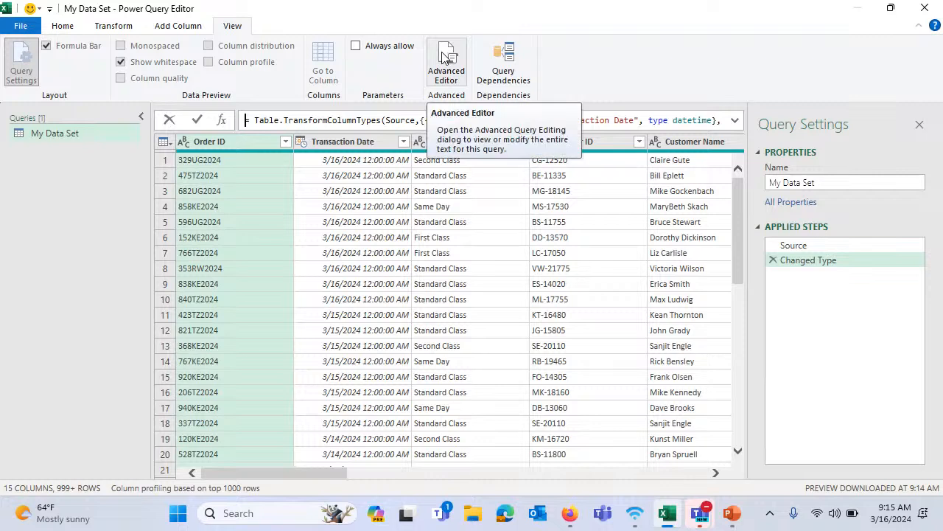
{"action": "left_click", "coordinate": [81, 190]}
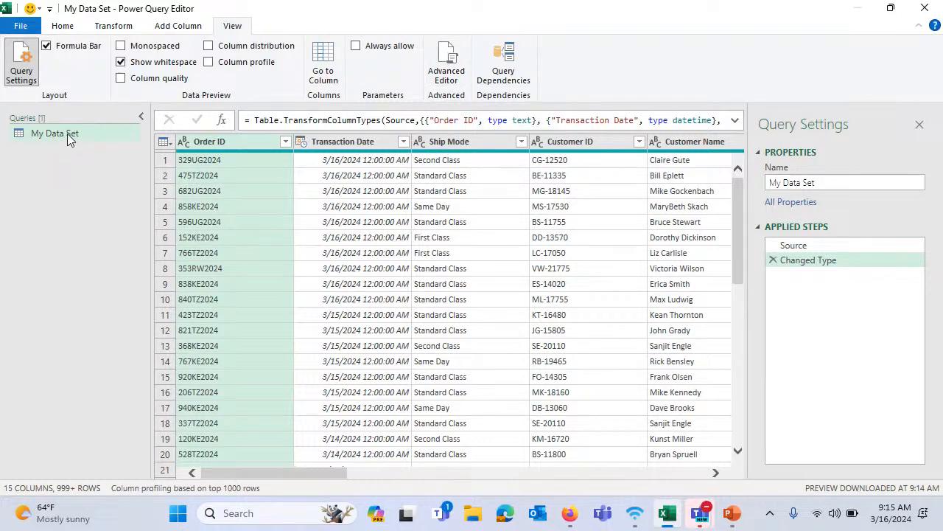
{"action": "left_click", "coordinate": [69, 137]}
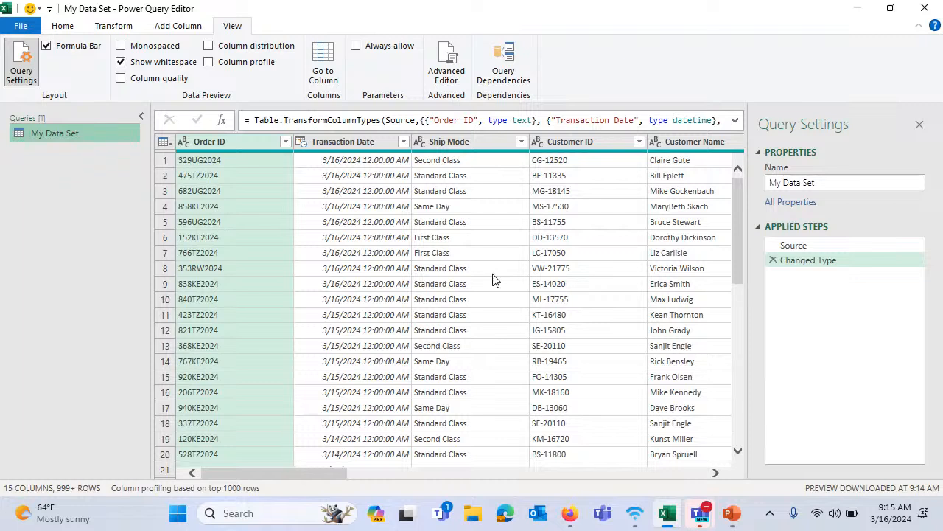
- Change the Transaction Date column's data type to Date, replacing the current type conversion
{"action": "left_click", "coordinate": [380, 145]}
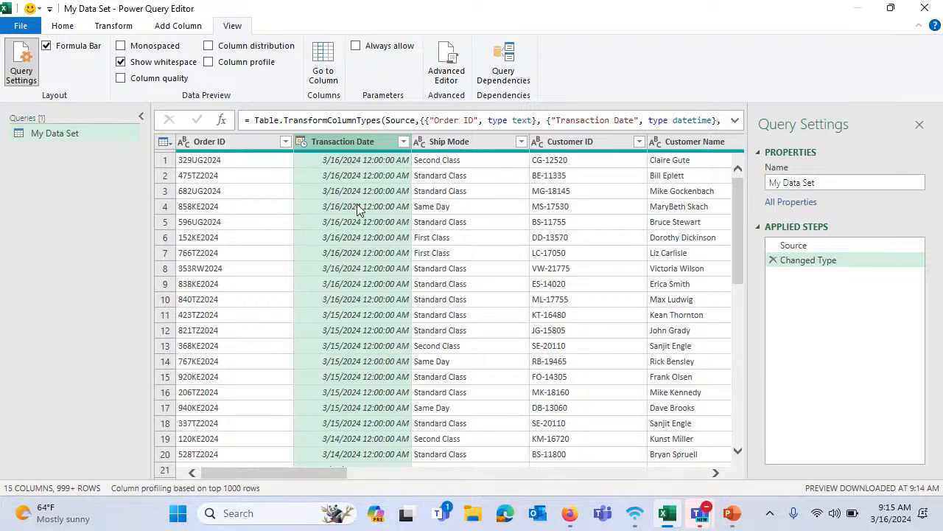
{"action": "left_click", "coordinate": [113, 27]}
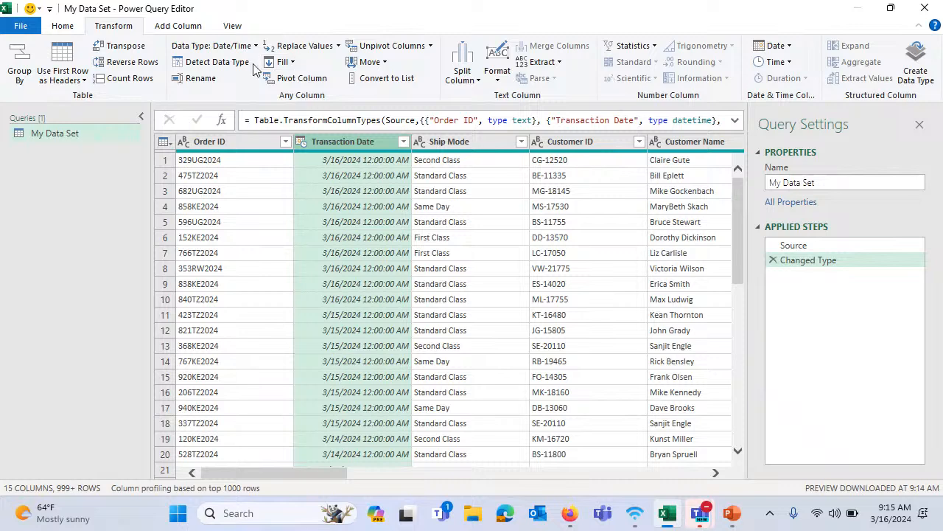
{"action": "left_click", "coordinate": [776, 45]}
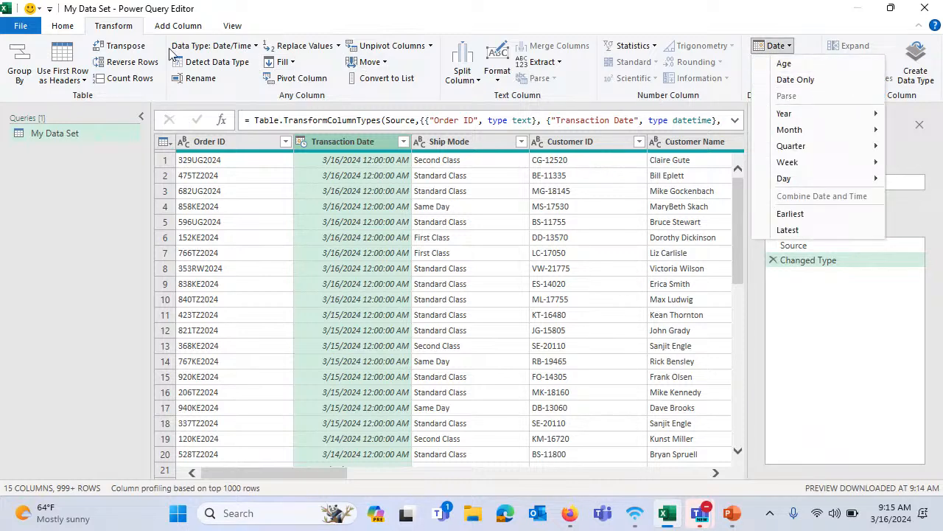
{"action": "left_click", "coordinate": [59, 28]}
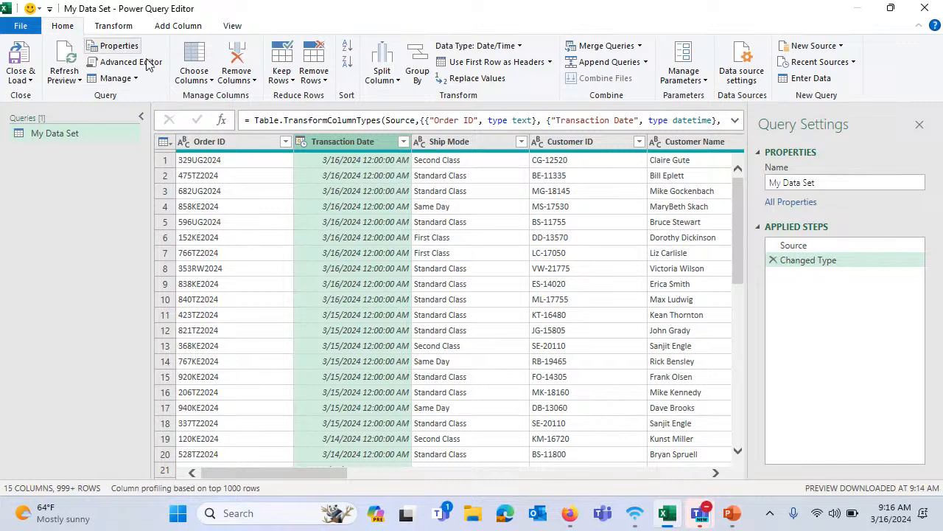
{"action": "left_click", "coordinate": [472, 47]}
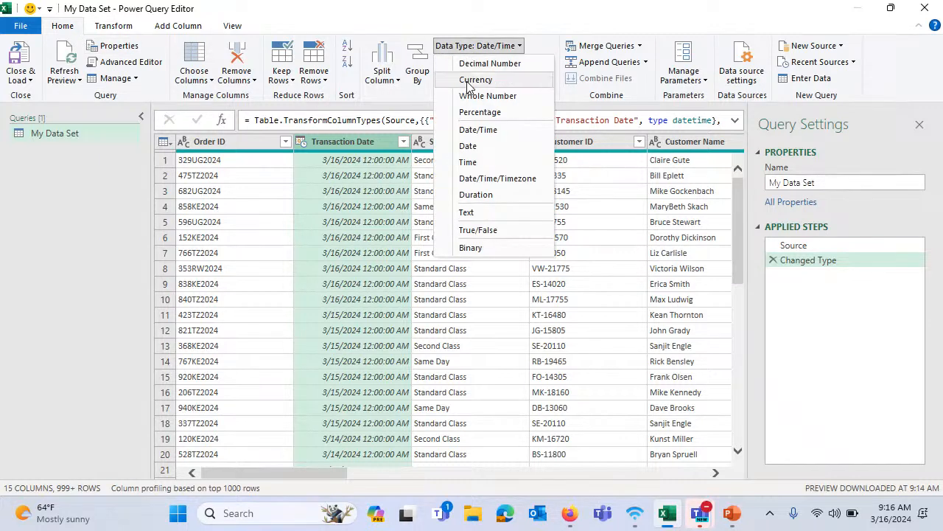
{"action": "left_click", "coordinate": [478, 149]}
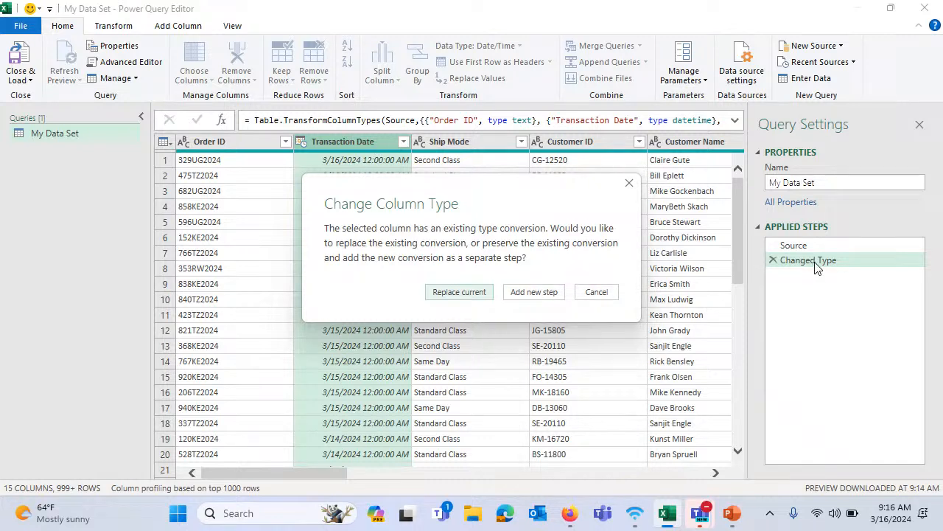
{"action": "left_click", "coordinate": [475, 292]}
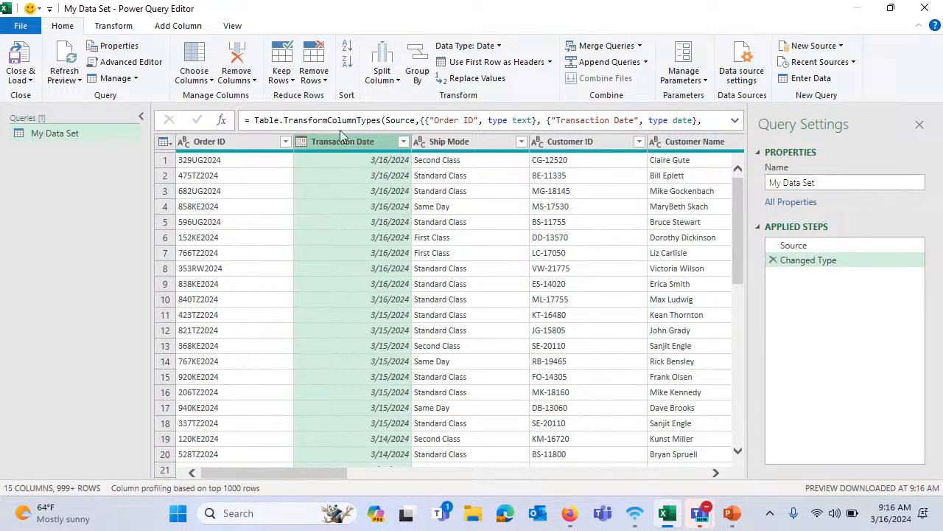
- Add a Year column extracted from the Transaction Date column
{"action": "left_click", "coordinate": [177, 26]}
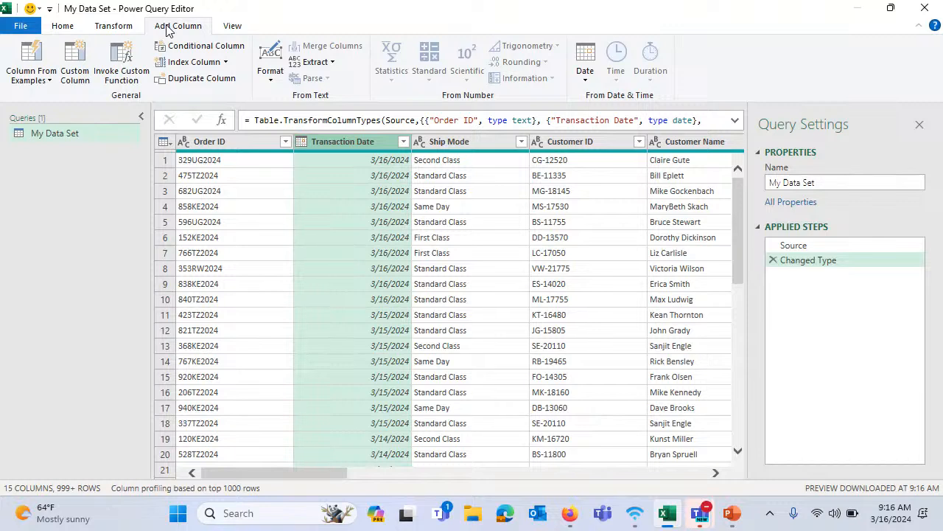
{"action": "left_click", "coordinate": [586, 78]}
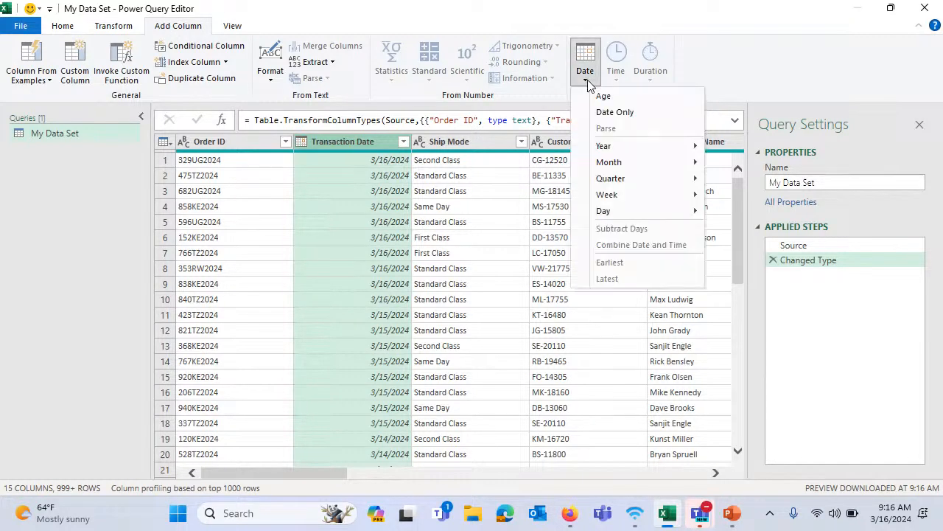
{"action": "mouse_move", "coordinate": [623, 151]}
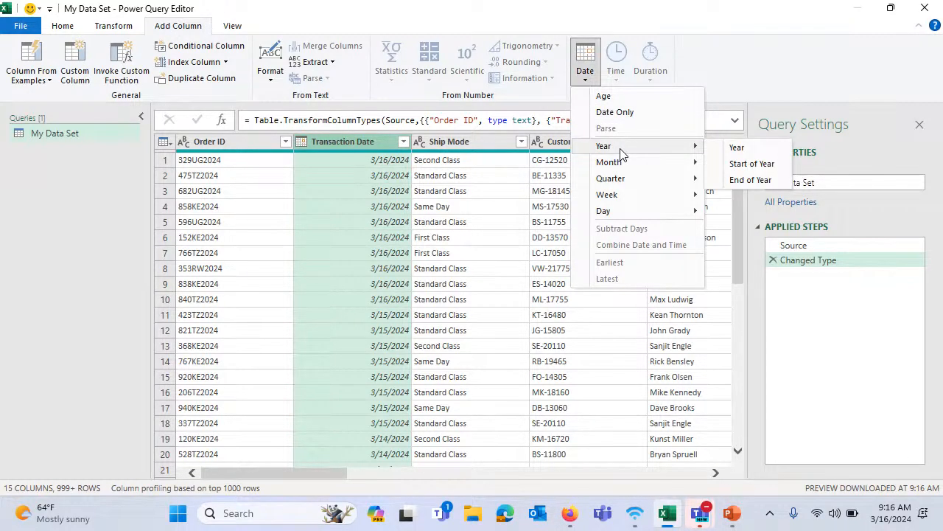
{"action": "left_click", "coordinate": [737, 149]}
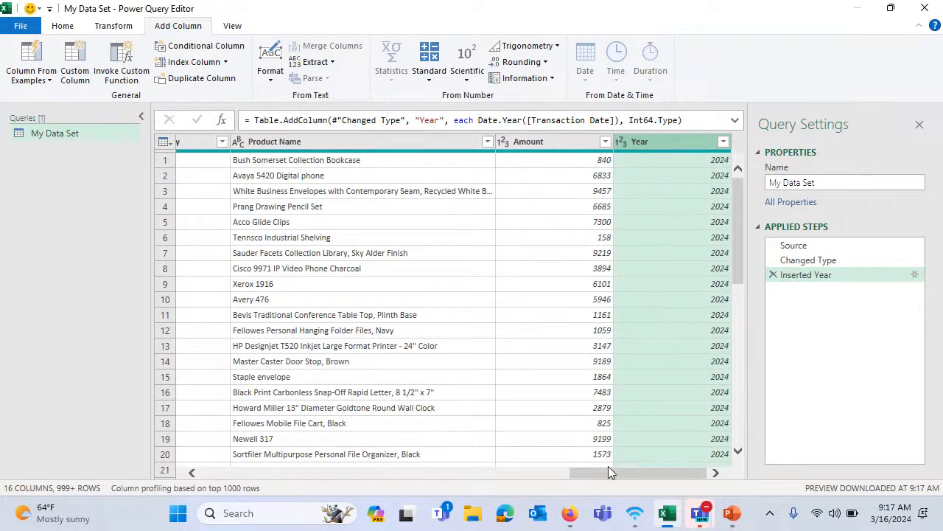
- Add a column with the name of the month taken from the Transaction Date column
{"action": "left_click_drag", "start_coordinate": [608, 468], "coordinate": [195, 469]}
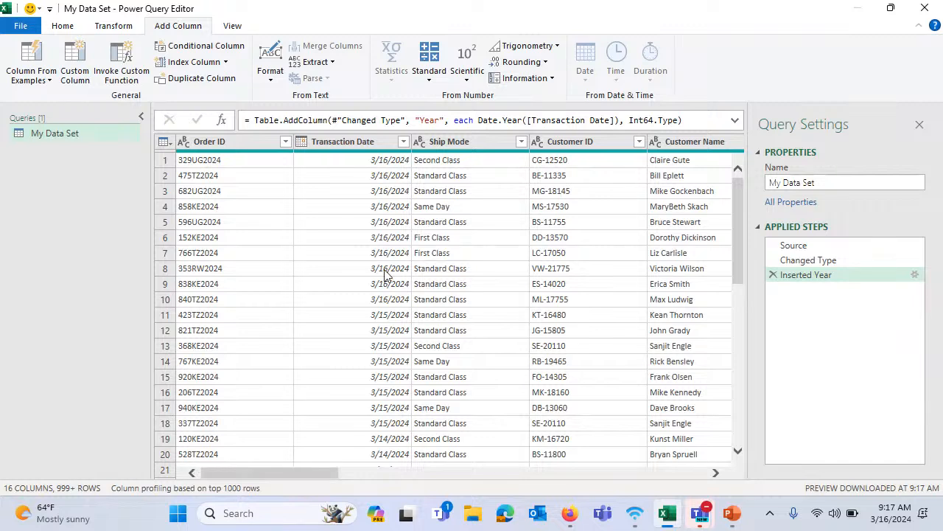
{"action": "left_click", "coordinate": [358, 139]}
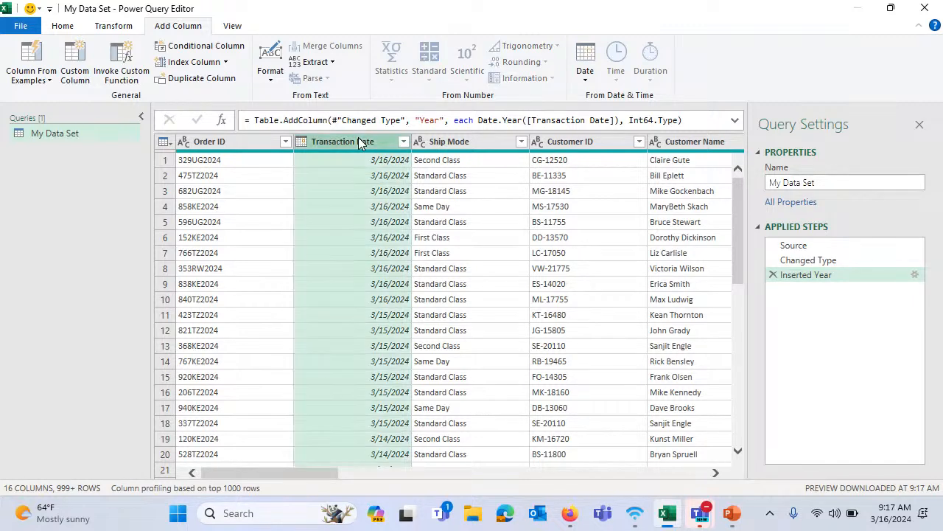
{"action": "left_click", "coordinate": [588, 81]}
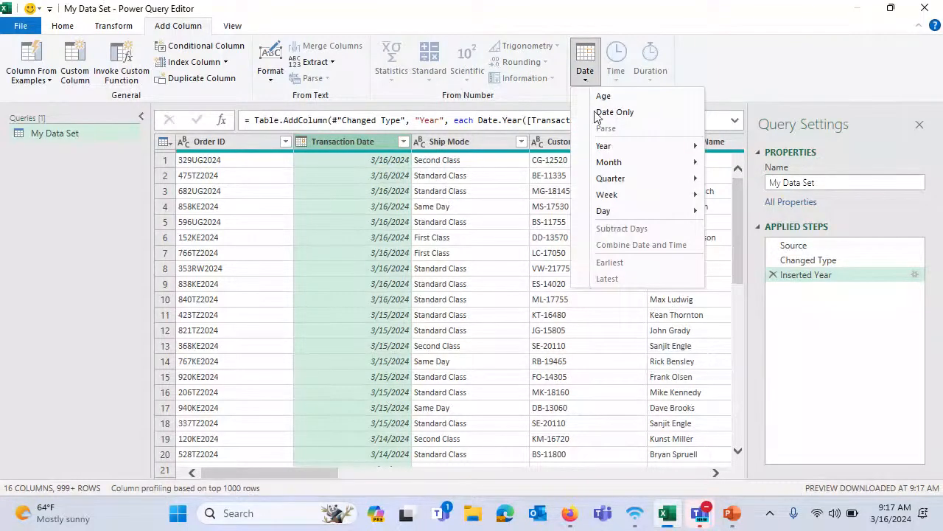
{"action": "mouse_move", "coordinate": [623, 168]}
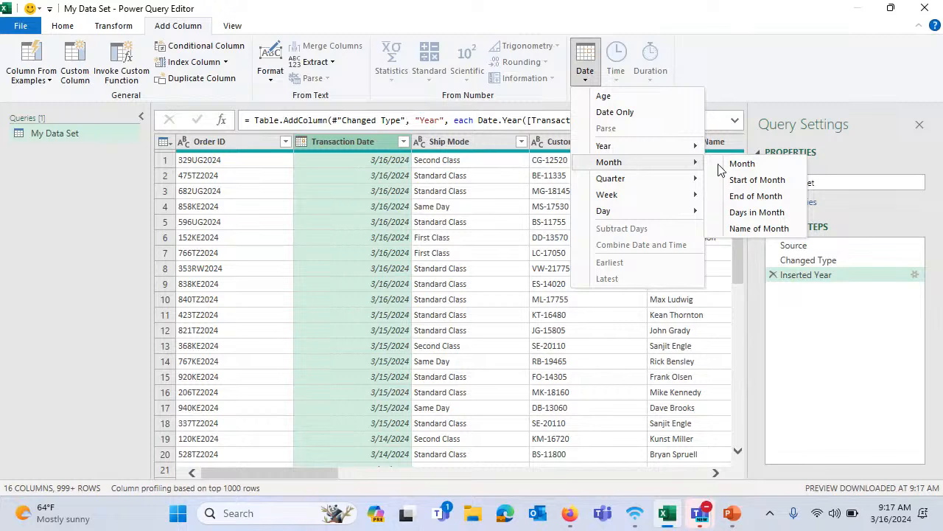
{"action": "left_click", "coordinate": [755, 229]}
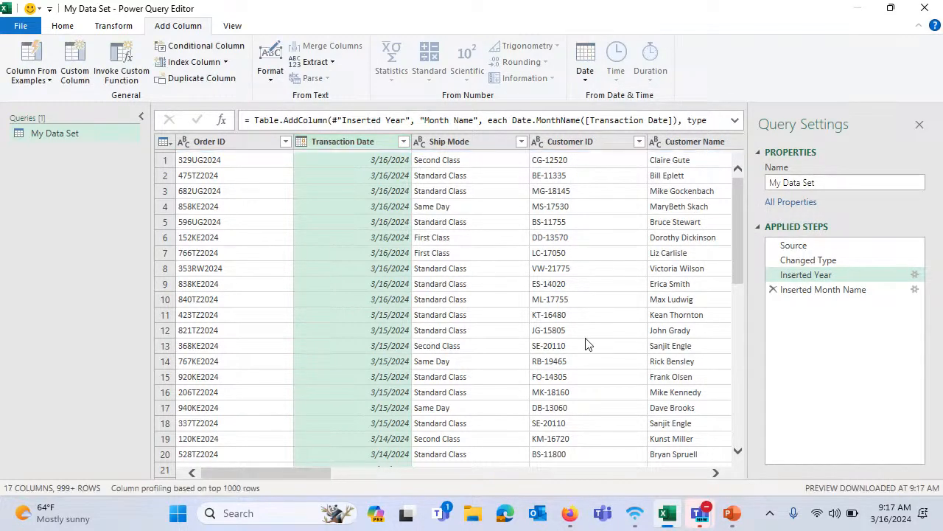
- Add a Month column with the month number extracted from the Transaction Date column
{"action": "left_click_drag", "start_coordinate": [280, 473], "coordinate": [65, 459]}
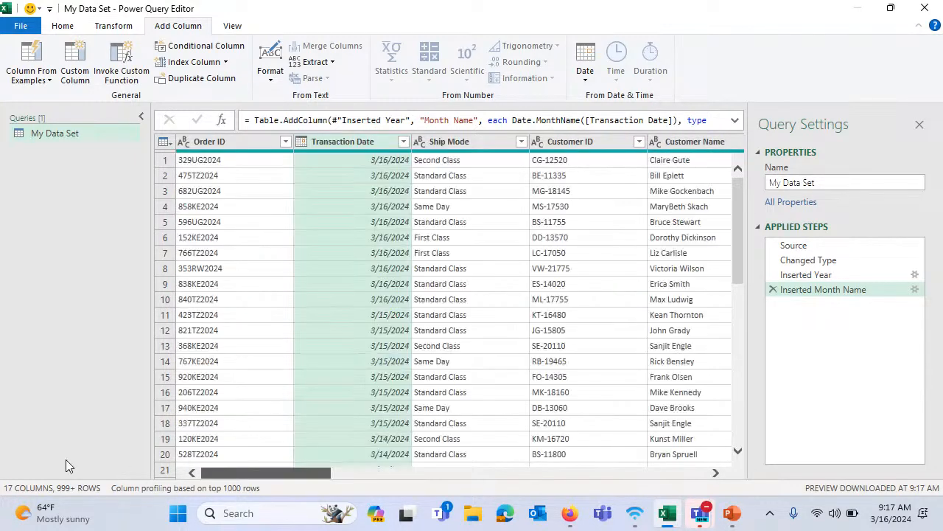
{"action": "left_click", "coordinate": [583, 81]}
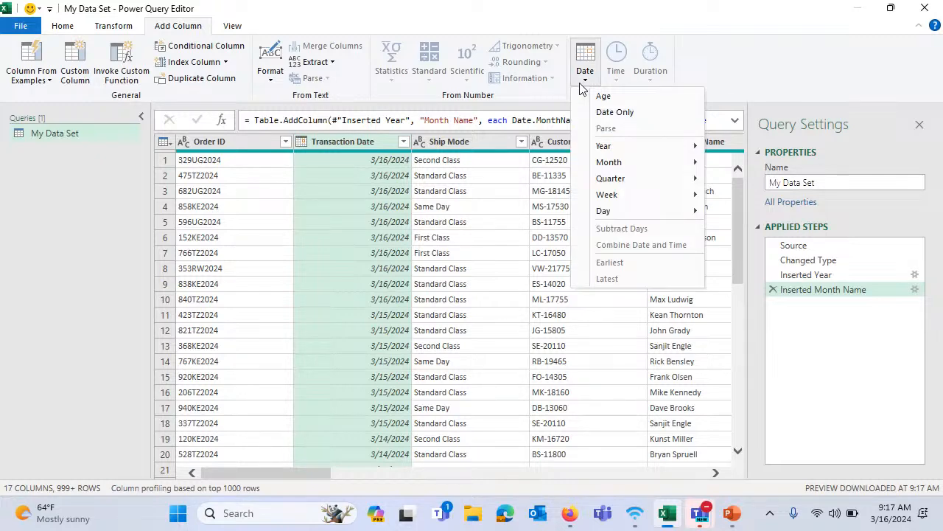
{"action": "mouse_move", "coordinate": [609, 162]}
{"action": "left_click", "coordinate": [737, 163]}
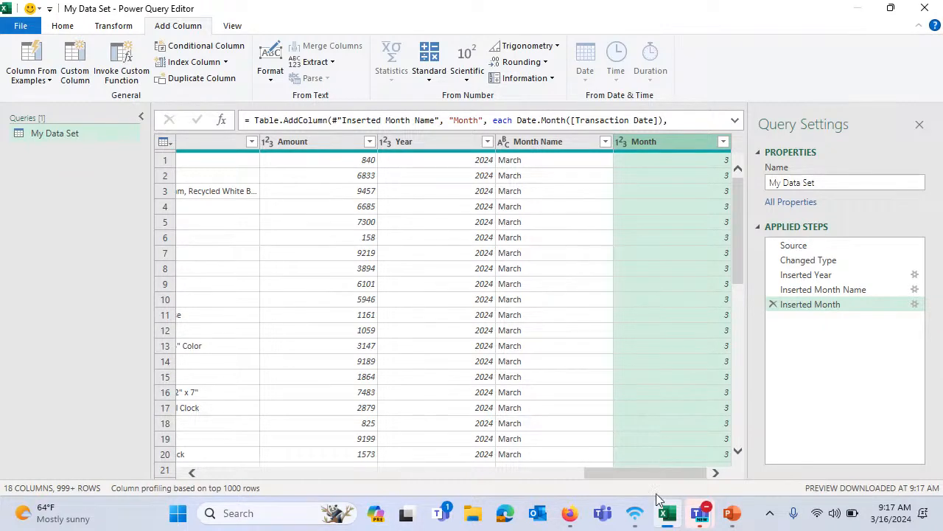
- Add a Day column with the day of the month extracted from the Transaction Date column
{"action": "left_click_drag", "start_coordinate": [637, 476], "coordinate": [198, 489]}
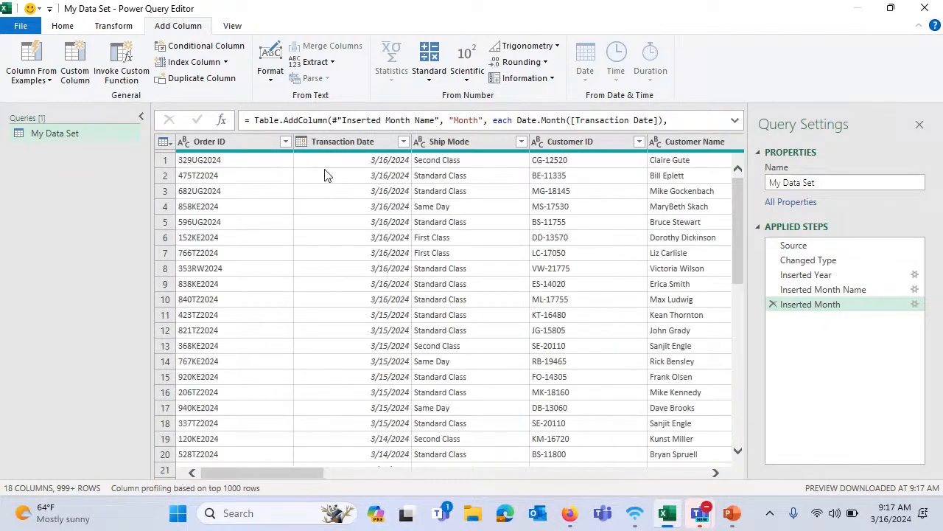
{"action": "left_click_drag", "start_coordinate": [376, 142], "coordinate": [549, 105]}
{"action": "left_click", "coordinate": [586, 71]}
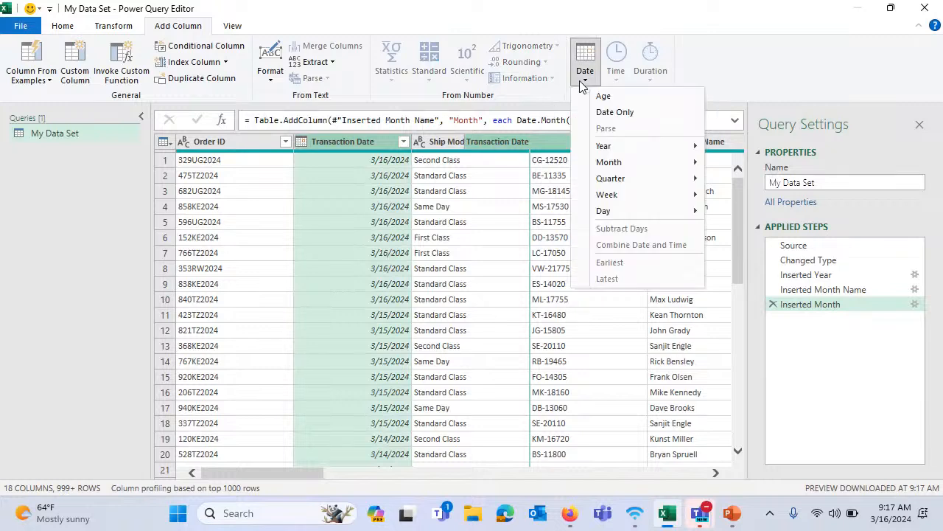
{"action": "mouse_move", "coordinate": [638, 151]}
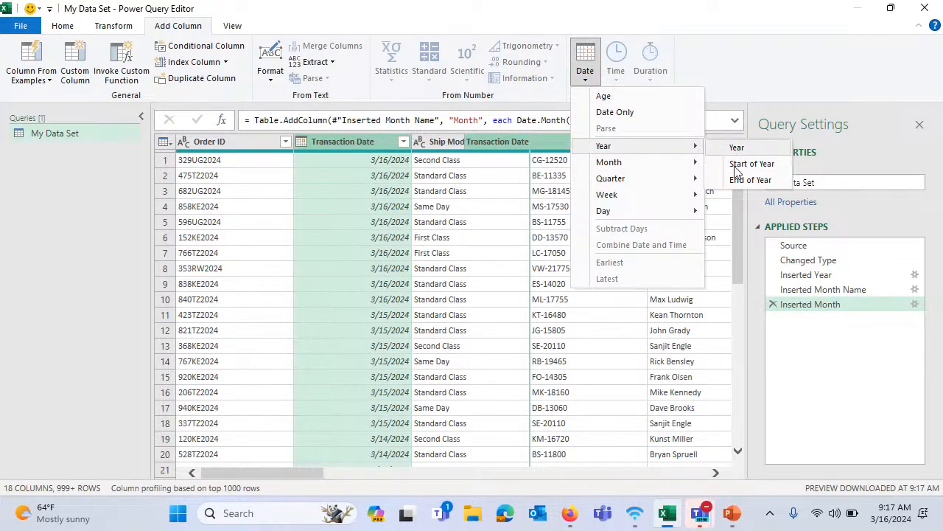
{"action": "mouse_move", "coordinate": [739, 177]}
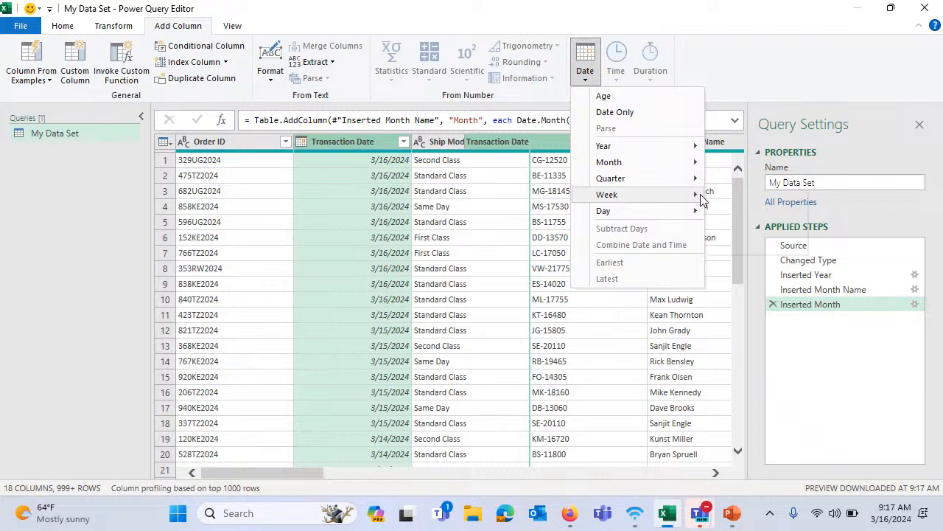
{"action": "mouse_move", "coordinate": [693, 212]}
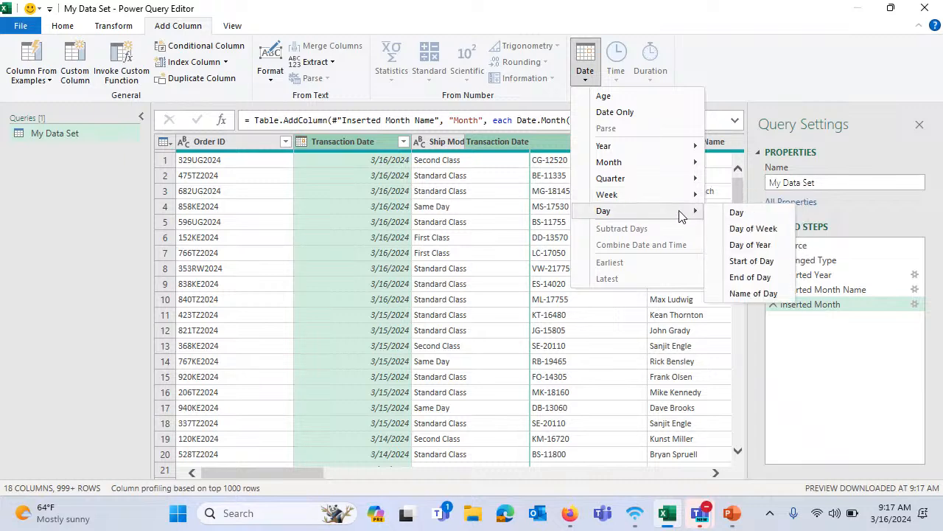
{"action": "left_click", "coordinate": [734, 213]}
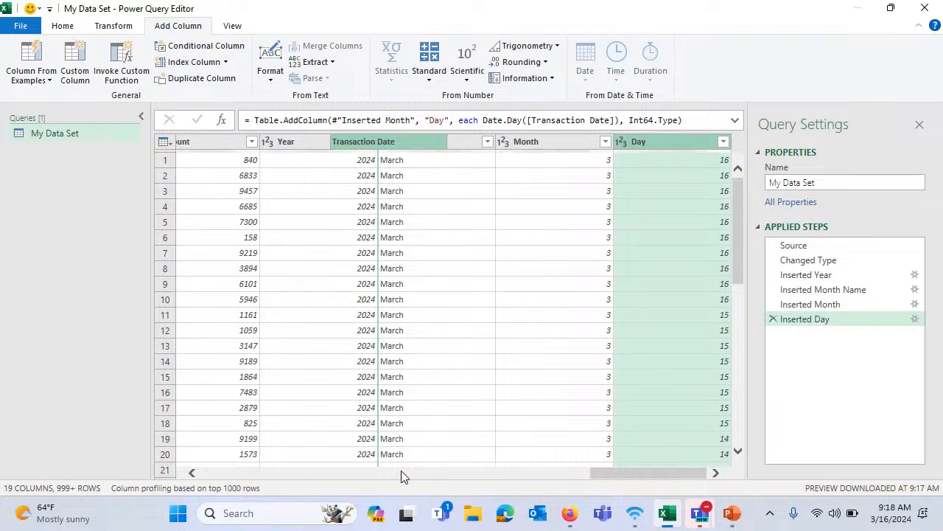
- Close the query editor and load the transformed My Data Set query into the workbook
{"action": "left_click_drag", "start_coordinate": [618, 476], "coordinate": [33, 81]}
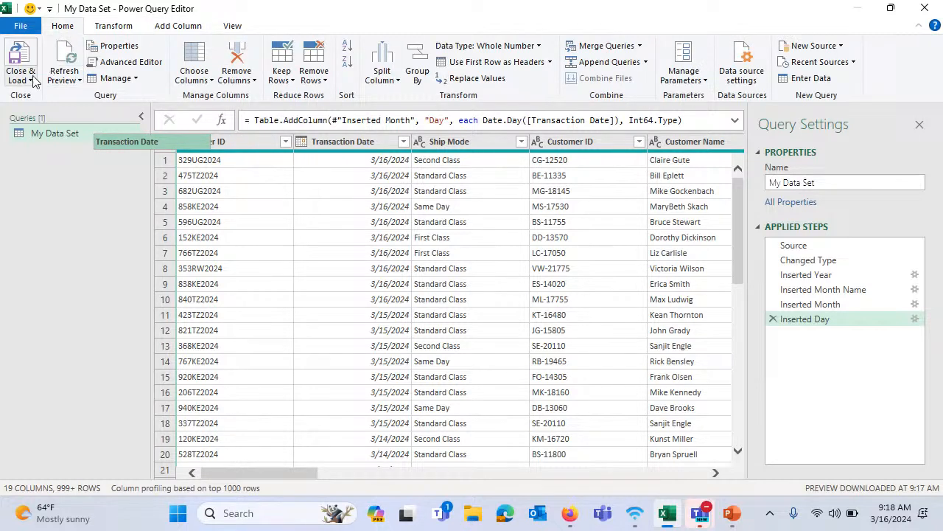
{"action": "left_click", "coordinate": [33, 81]}
{"action": "left_click", "coordinate": [44, 92]}
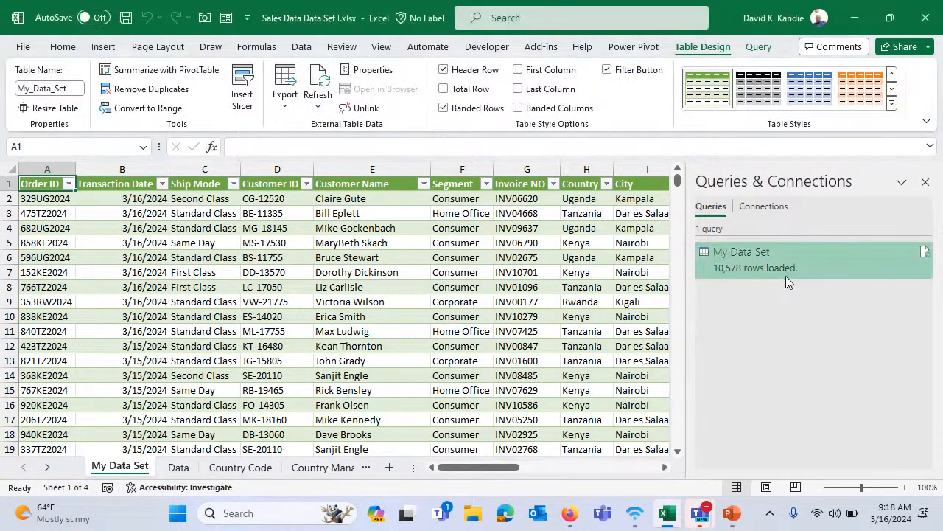
- Examine the loaded table's header row, including the Year, Month Name, Month and Day columns at its far end
{"action": "left_click", "coordinate": [189, 218]}
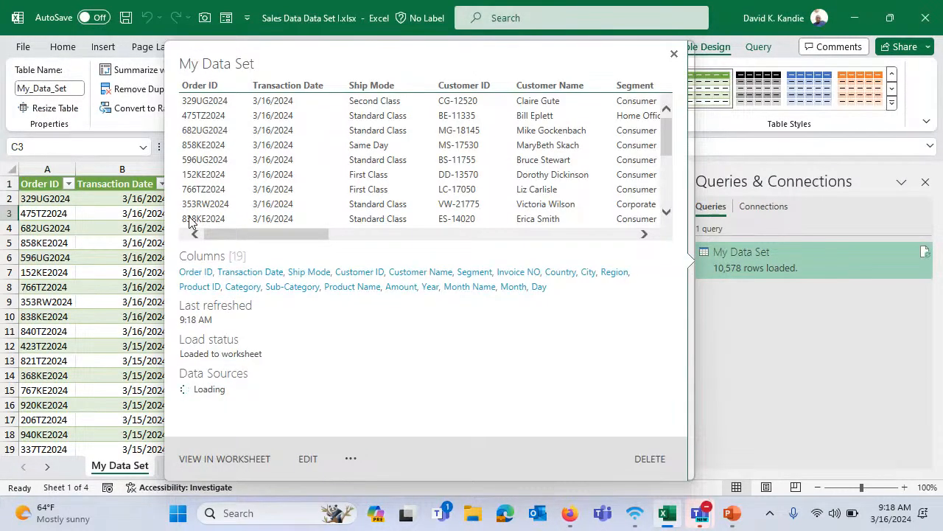
{"action": "left_click", "coordinate": [120, 227]}
{"action": "key", "text": "Up"}
{"action": "key", "text": "Up"}
{"action": "key", "text": "Up"}
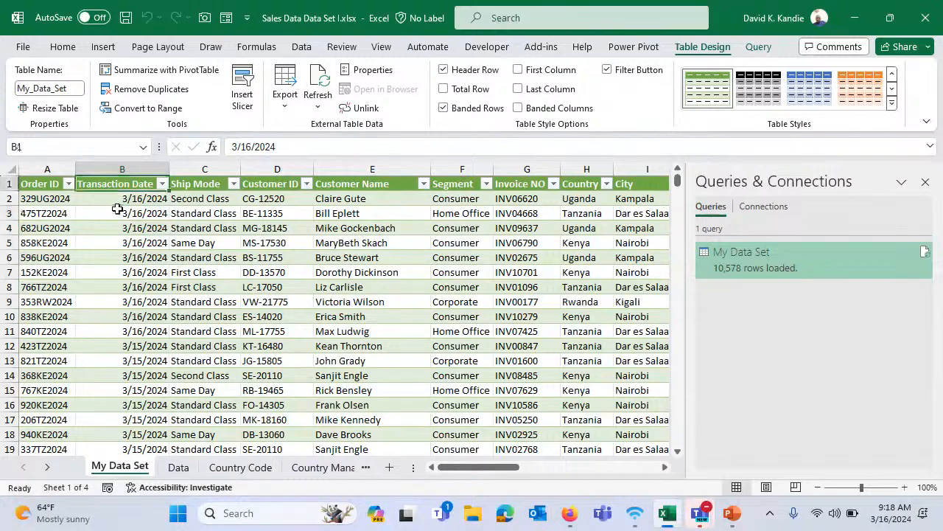
{"action": "key", "text": "ctrl+Right"}
{"action": "key", "text": "Left"}
{"action": "key", "text": "Left"}
{"action": "key", "text": "Left"}
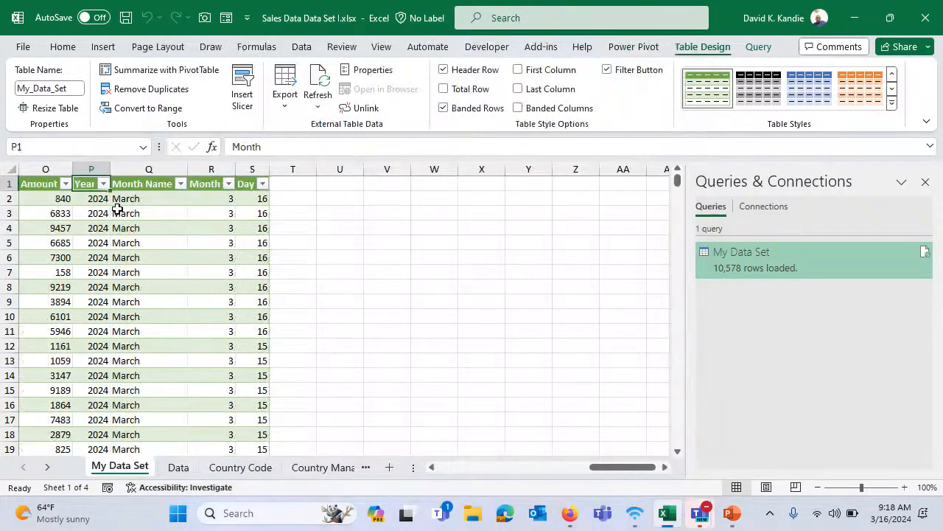
{"action": "key", "text": "Right"}
{"action": "key", "text": "Right"}
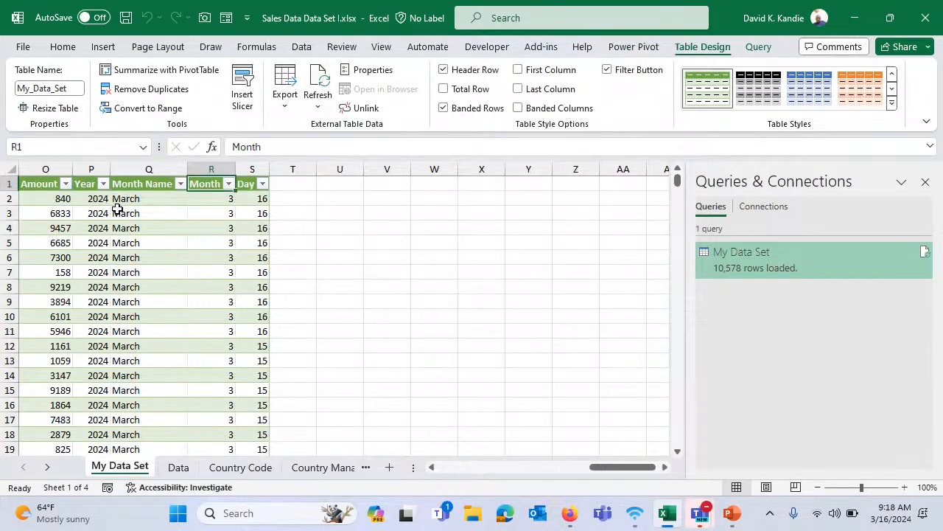
{"action": "key", "text": "ctrl+Left"}
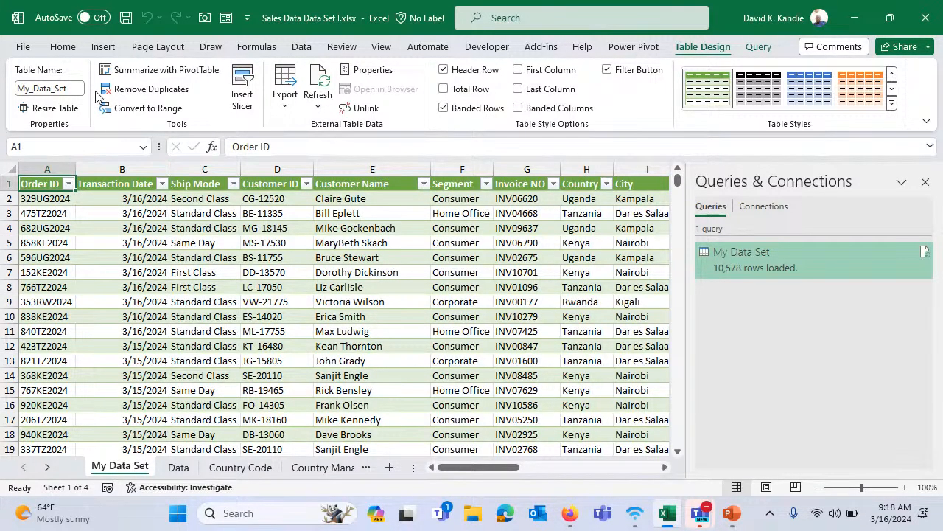
- Create a PivotTable from the My_Data_Set table on a new worksheet, with the data added to the Data Model
{"action": "left_click", "coordinate": [103, 49]}
{"action": "left_click", "coordinate": [53, 110]}
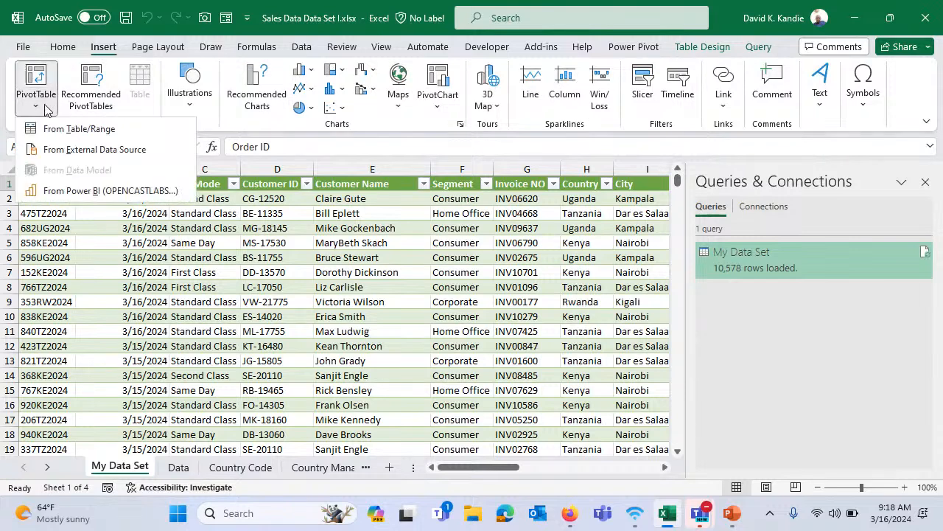
{"action": "left_click", "coordinate": [53, 130]}
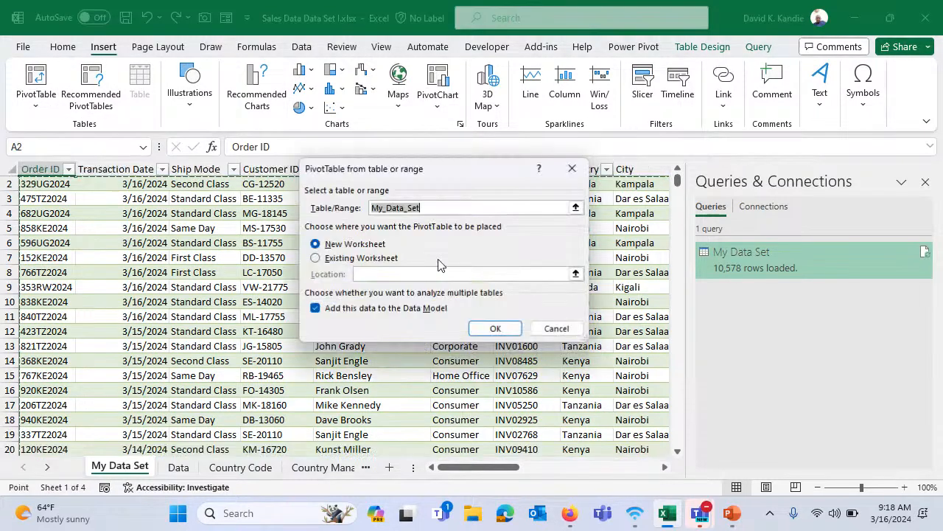
{"action": "left_click", "coordinate": [492, 328]}
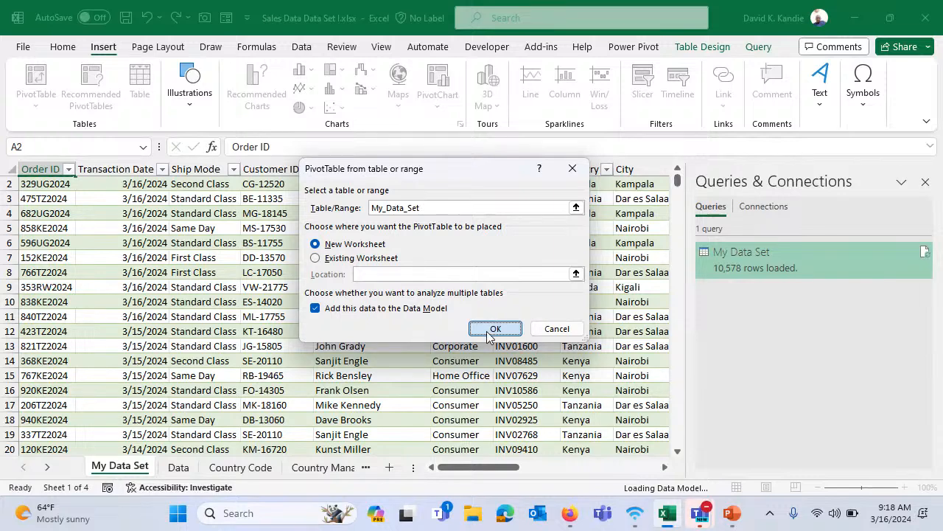
{"action": "left_click", "coordinate": [488, 331]}
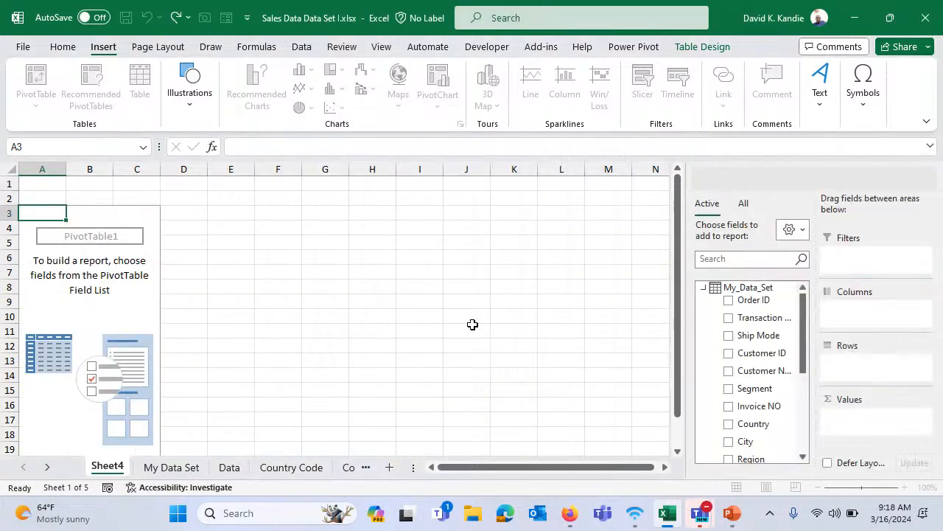
- Build the PivotTable with Year above Month Name as rows and the sum of Amount as values
{"action": "left_click_drag", "start_coordinate": [774, 318], "coordinate": [781, 424]}
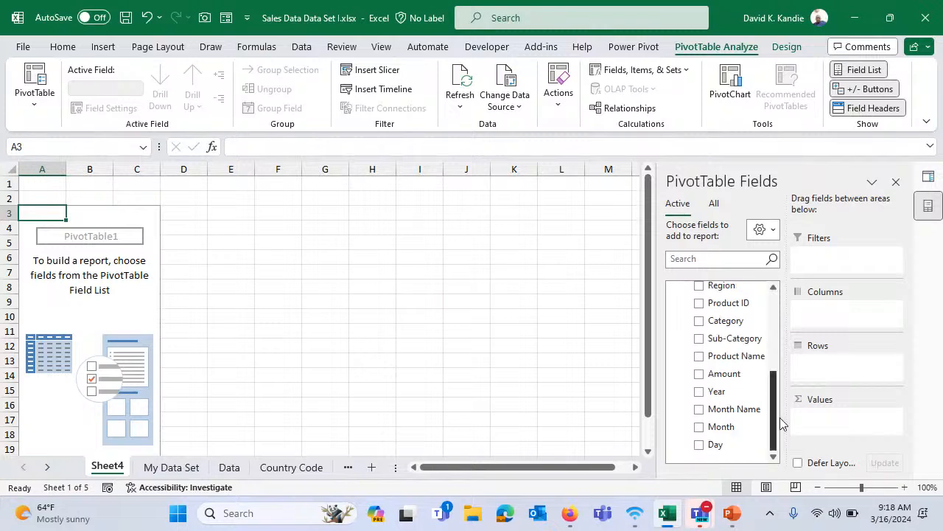
{"action": "left_click", "coordinate": [699, 391]}
{"action": "left_click", "coordinate": [700, 409]}
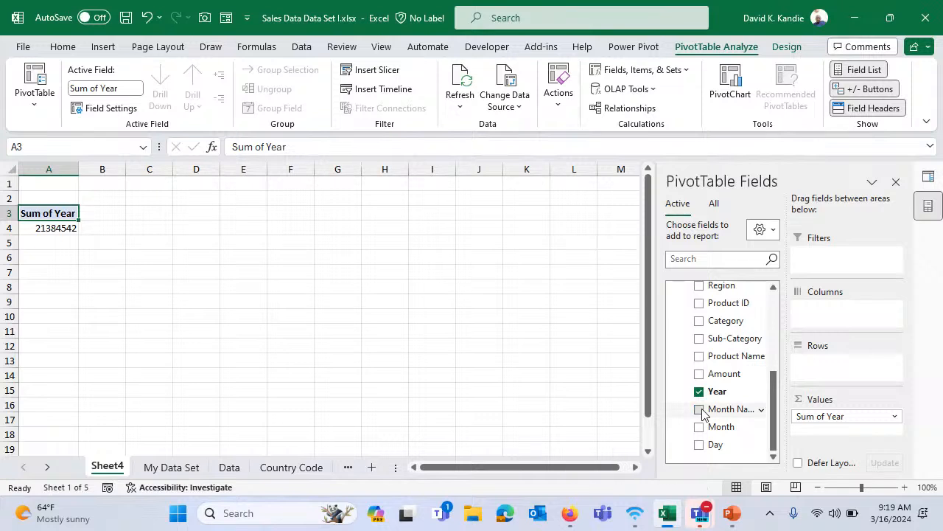
{"action": "left_click", "coordinate": [700, 375]}
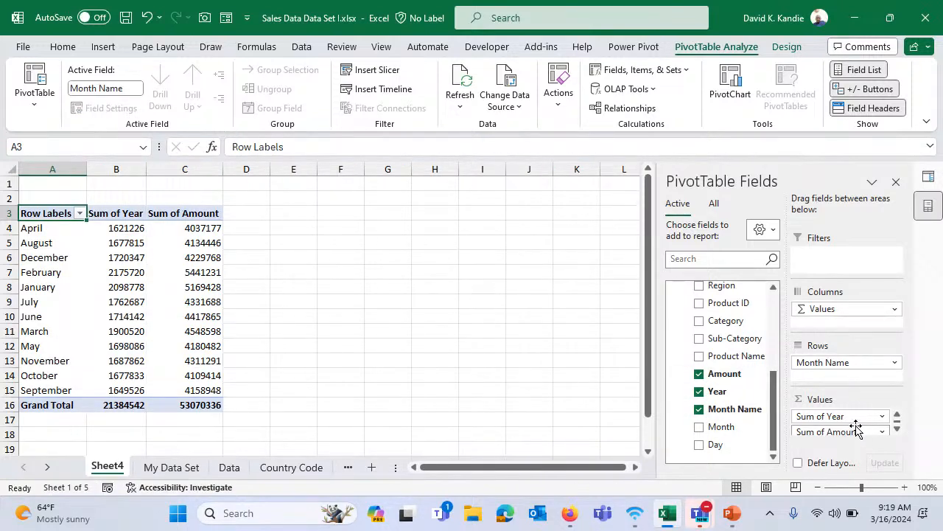
{"action": "left_click_drag", "start_coordinate": [857, 417], "coordinate": [848, 361]}
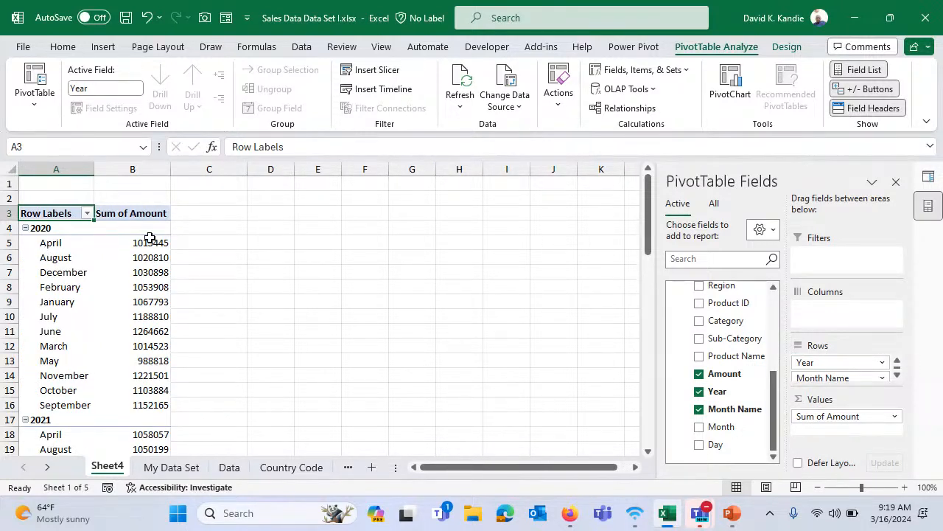
- Show the PivotTable in tabular form and check the order of the 2020 month names
{"action": "left_click", "coordinate": [787, 46]}
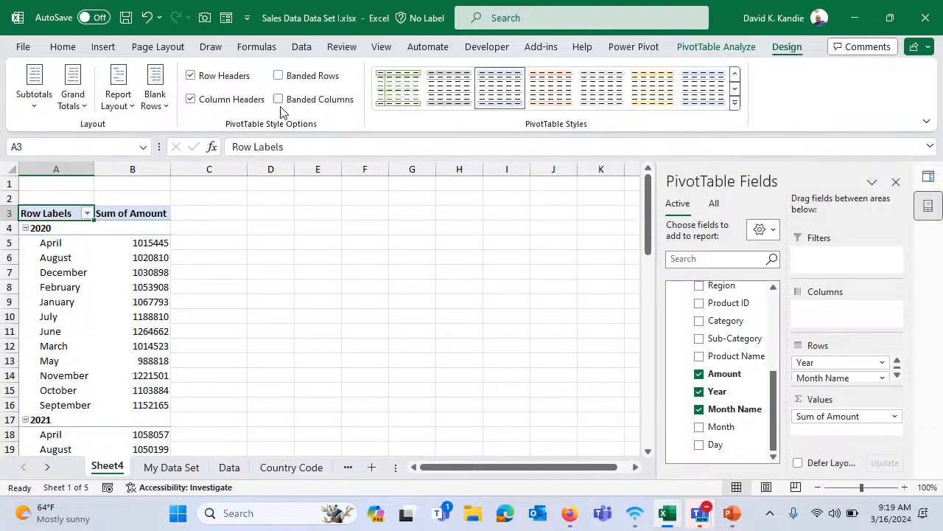
{"action": "left_click", "coordinate": [118, 103]}
{"action": "left_click", "coordinate": [158, 195]}
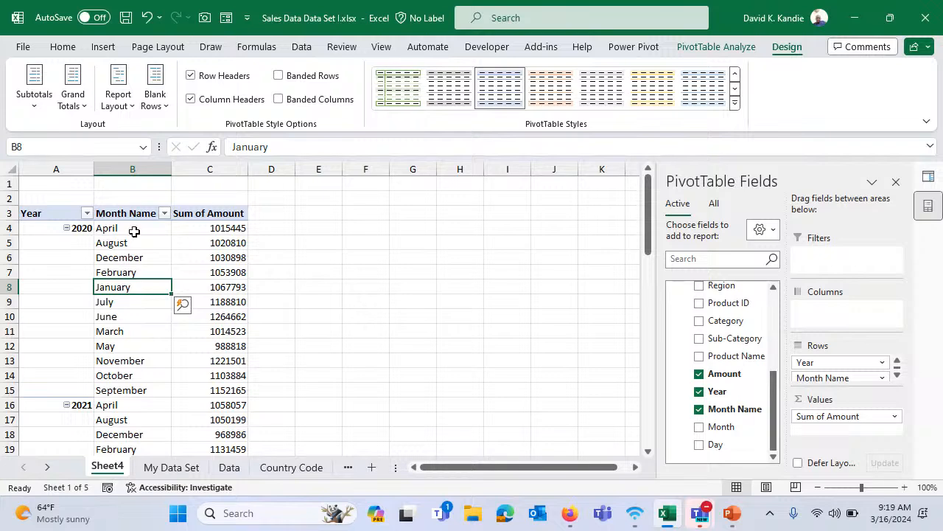
{"action": "left_click_drag", "start_coordinate": [132, 231], "coordinate": [156, 392]}
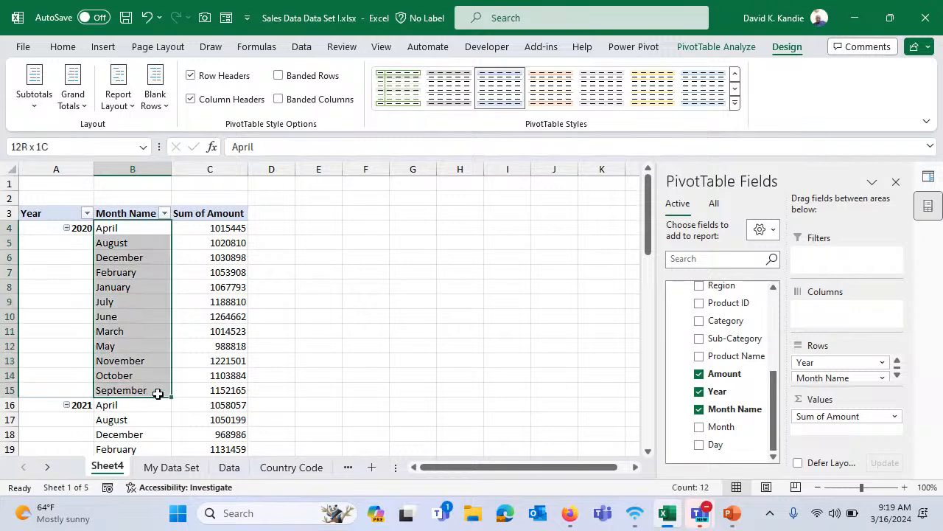
{"action": "left_click", "coordinate": [150, 228]}
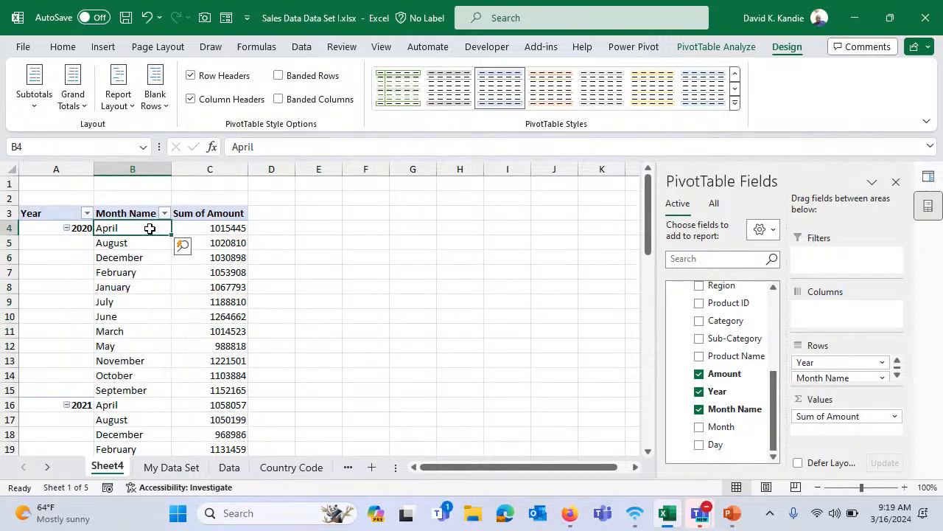
- Format the Sum of Amount column with thousands separators and two decimals using Comma Style
{"action": "left_click", "coordinate": [214, 169]}
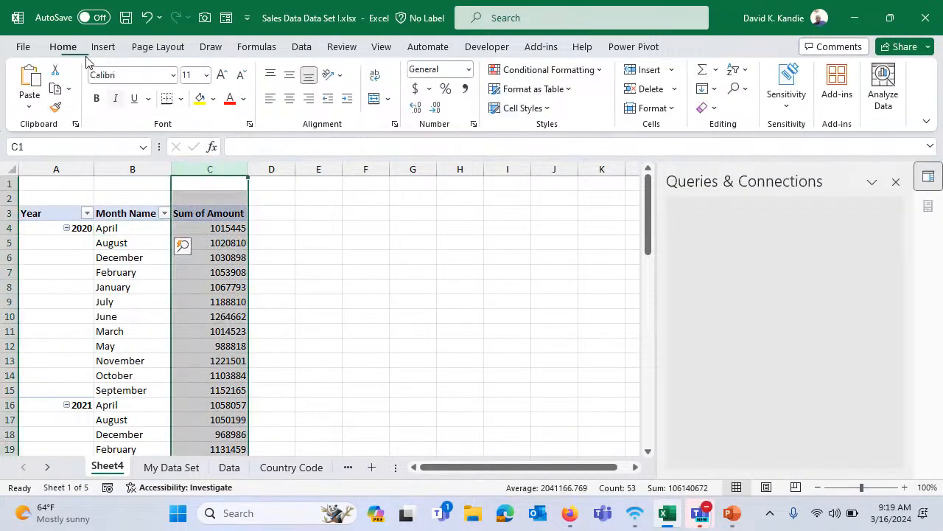
{"action": "left_click", "coordinate": [464, 89]}
{"action": "left_click", "coordinate": [109, 271]}
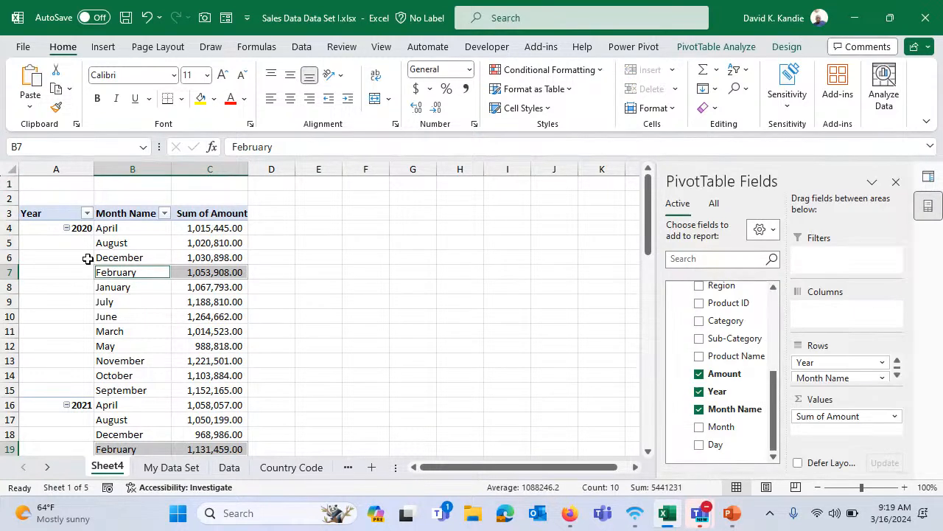
- Sort the PivotTable's years in descending order
{"action": "left_click", "coordinate": [81, 228]}
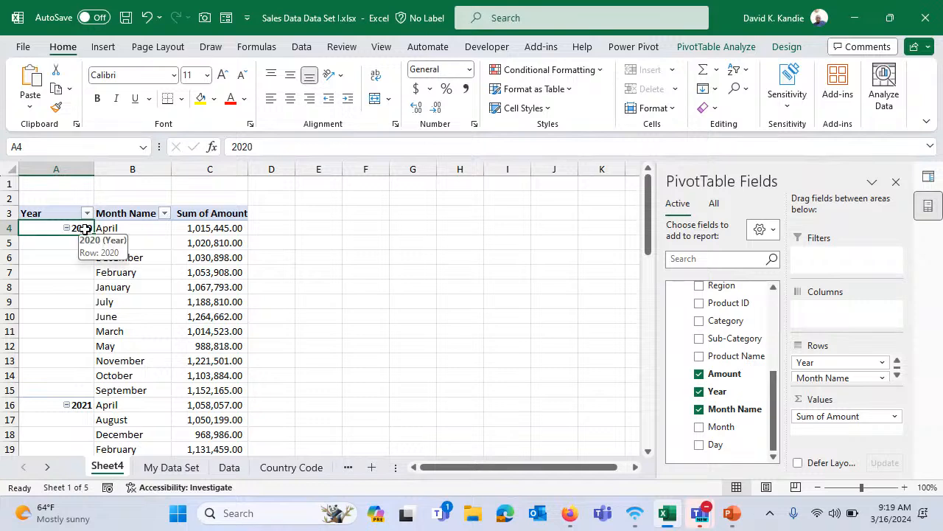
{"action": "left_click", "coordinate": [296, 51]}
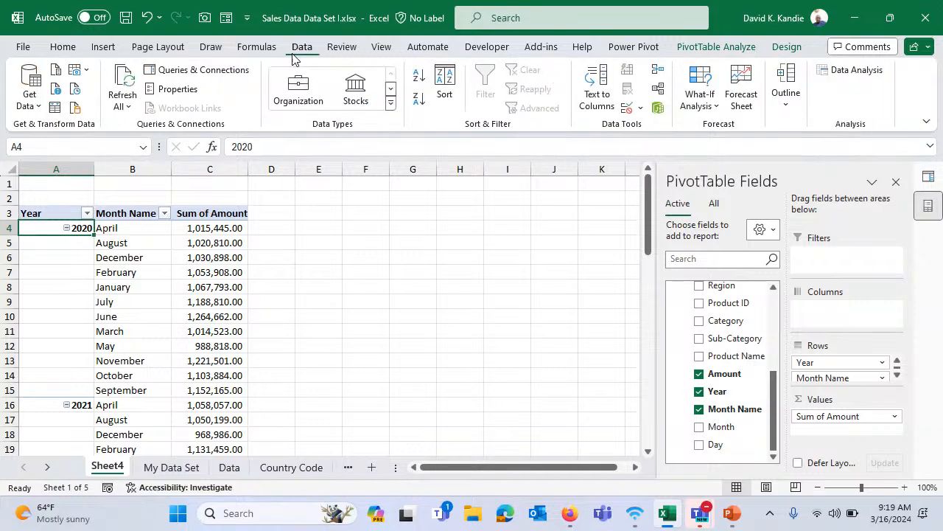
{"action": "left_click", "coordinate": [417, 102]}
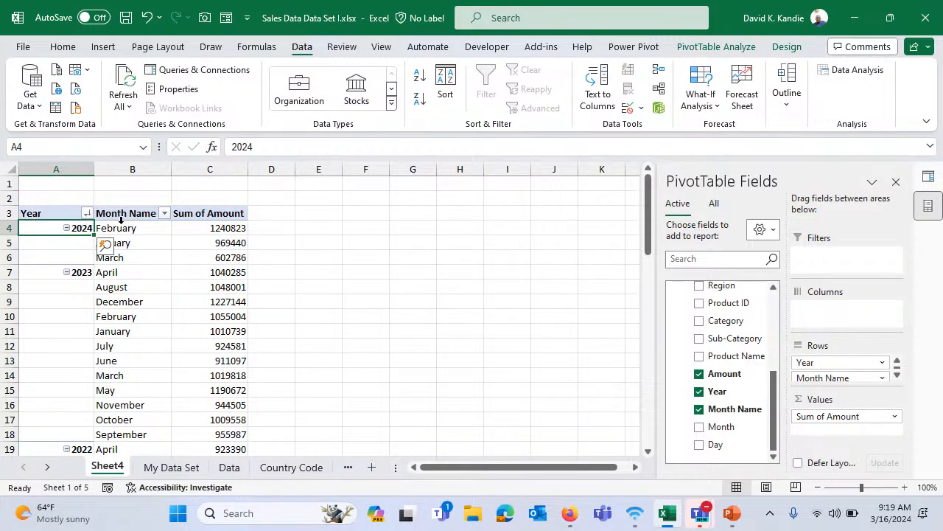
- Examine the order of the month names within each year of the PivotTable
{"action": "left_click", "coordinate": [137, 229]}
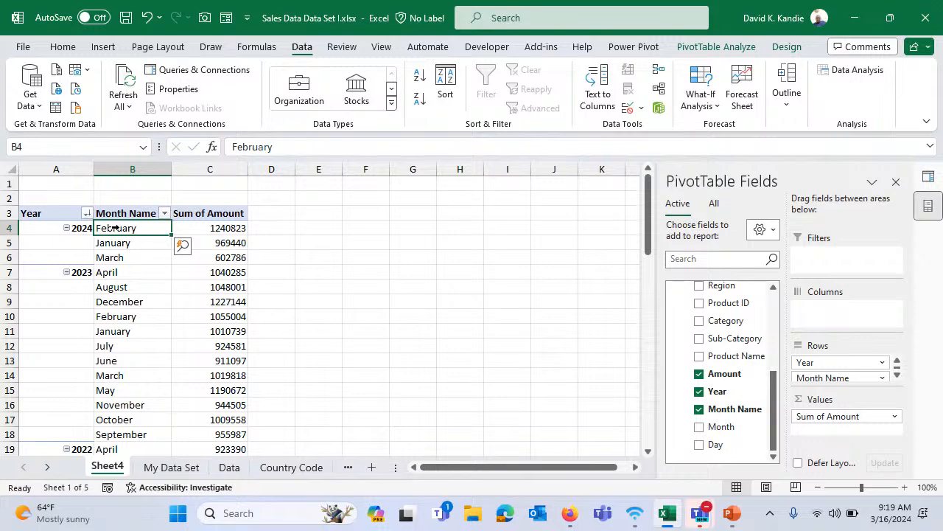
{"action": "left_click_drag", "start_coordinate": [115, 227], "coordinate": [132, 401]}
{"action": "left_click", "coordinate": [148, 241]}
{"action": "scroll", "coordinate": [133, 330], "scroll_direction": "down", "scroll_amount": 3}
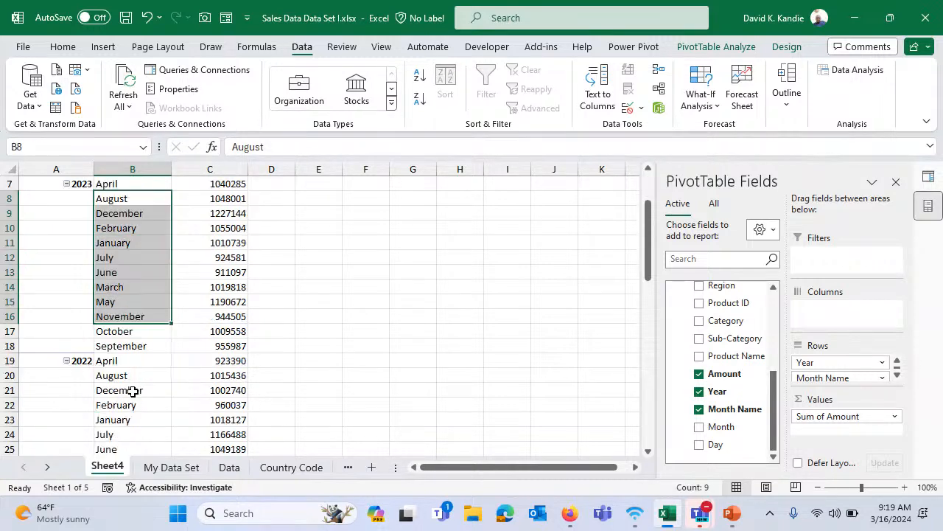
- Move the Year field to the PivotTable's columns, leaving Month Name in the rows
{"action": "scroll", "coordinate": [130, 369], "scroll_direction": "up", "scroll_amount": 2}
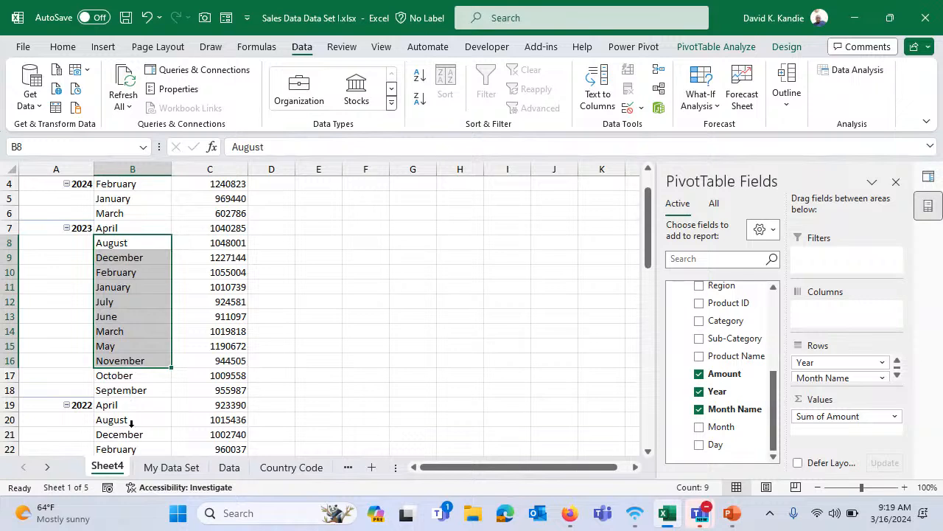
{"action": "scroll", "coordinate": [131, 427], "scroll_direction": "down", "scroll_amount": 4}
{"action": "scroll", "coordinate": [132, 427], "scroll_direction": "up", "scroll_amount": 1}
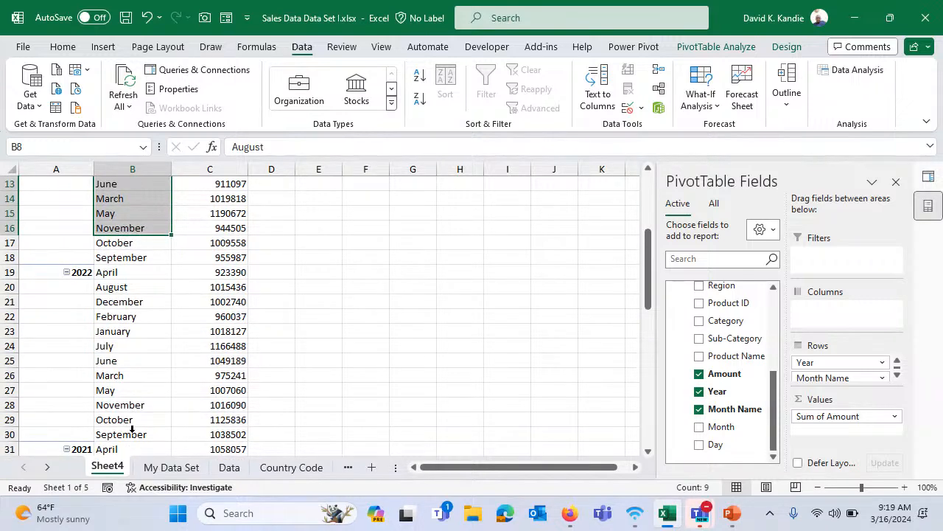
{"action": "scroll", "coordinate": [132, 428], "scroll_direction": "down", "scroll_amount": 2}
{"action": "scroll", "coordinate": [158, 317], "scroll_direction": "up", "scroll_amount": 5}
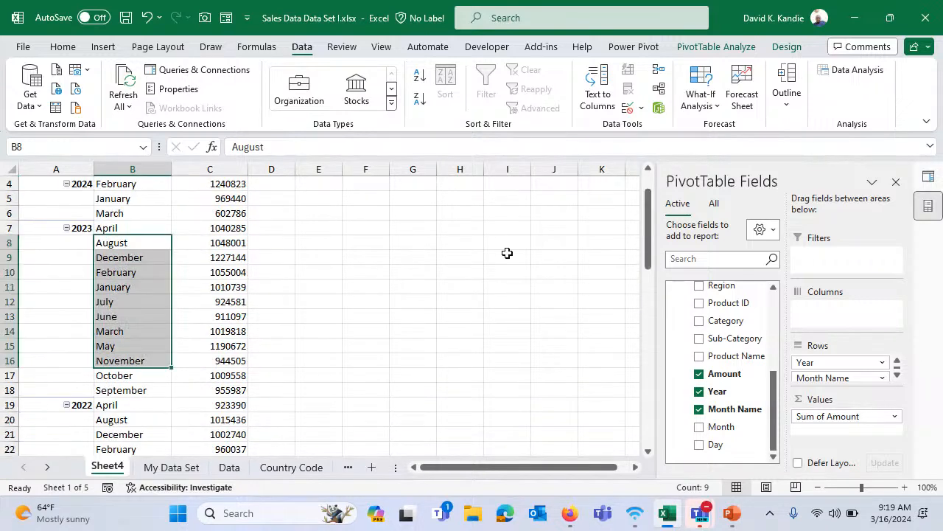
{"action": "left_click", "coordinate": [130, 198]}
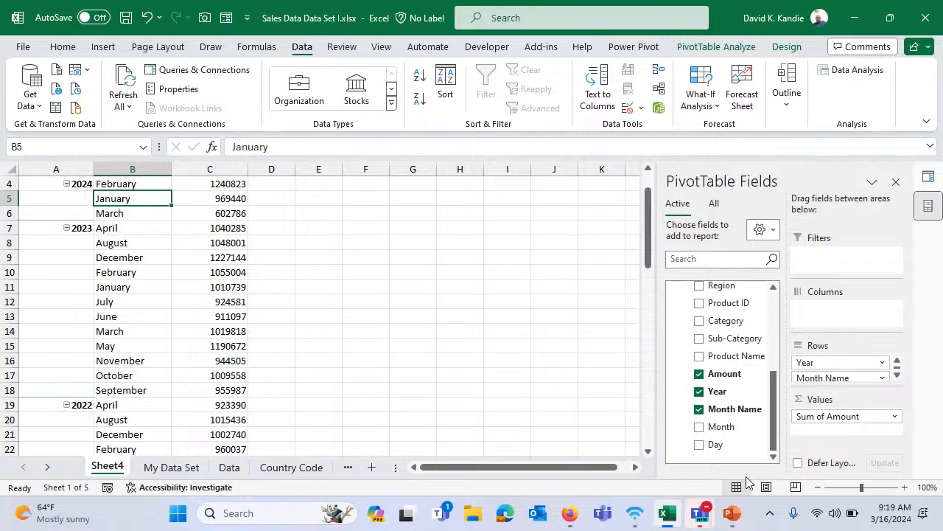
{"action": "left_click_drag", "start_coordinate": [836, 362], "coordinate": [837, 317]}
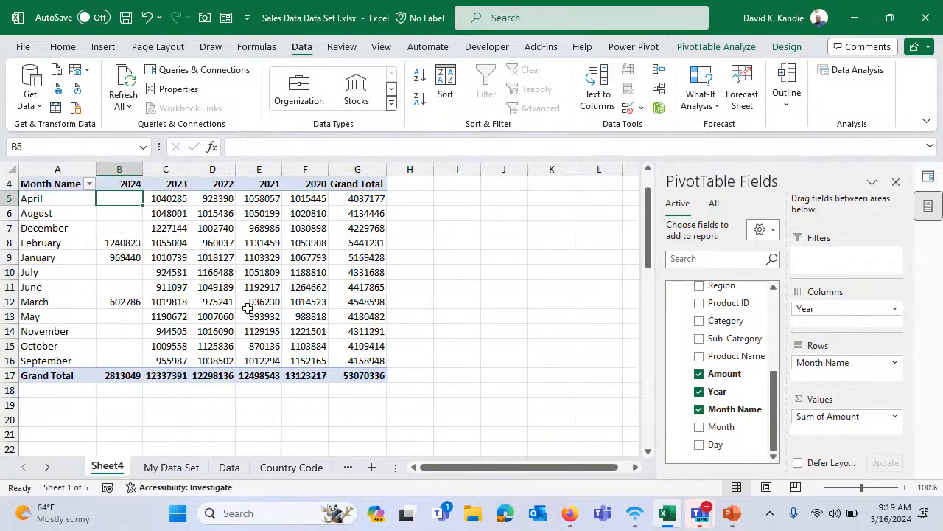
- Format all PivotTable amounts, including the grand totals, with thousands separators and two decimals using Comma Style
{"action": "left_click", "coordinate": [53, 170]}
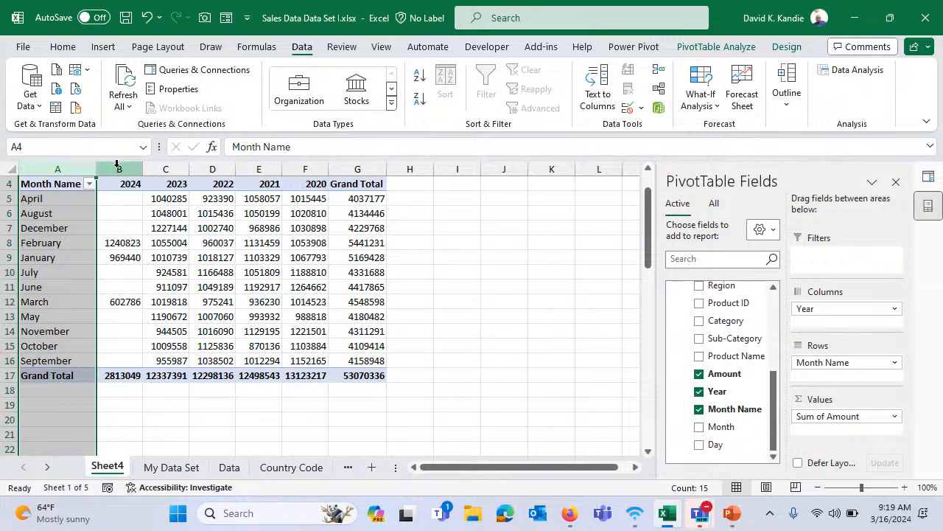
{"action": "left_click_drag", "start_coordinate": [120, 187], "coordinate": [351, 196]}
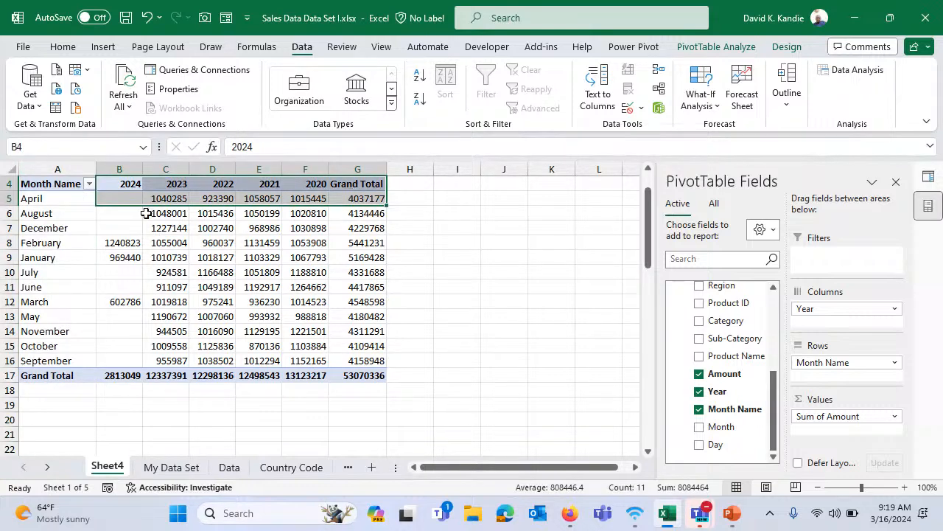
{"action": "left_click_drag", "start_coordinate": [147, 213], "coordinate": [359, 376]}
{"action": "key", "text": "Return"}
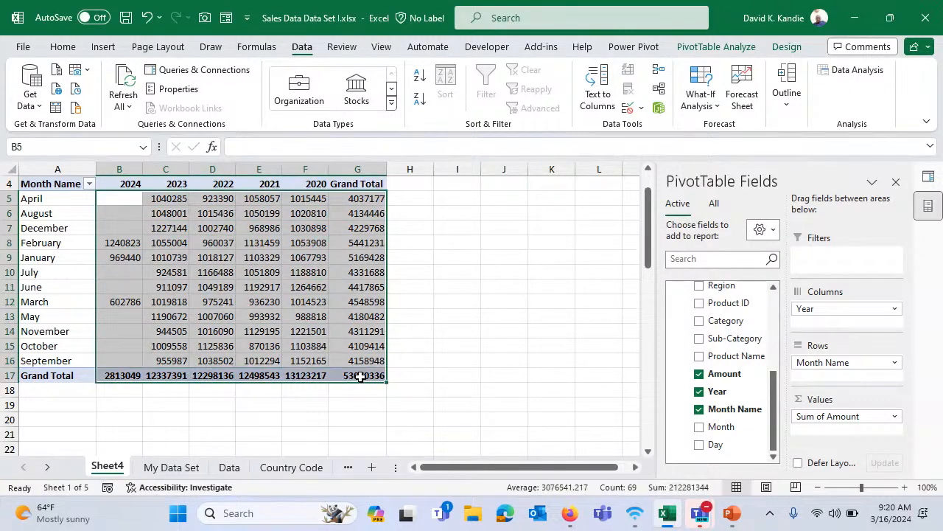
{"action": "left_click", "coordinate": [63, 46]}
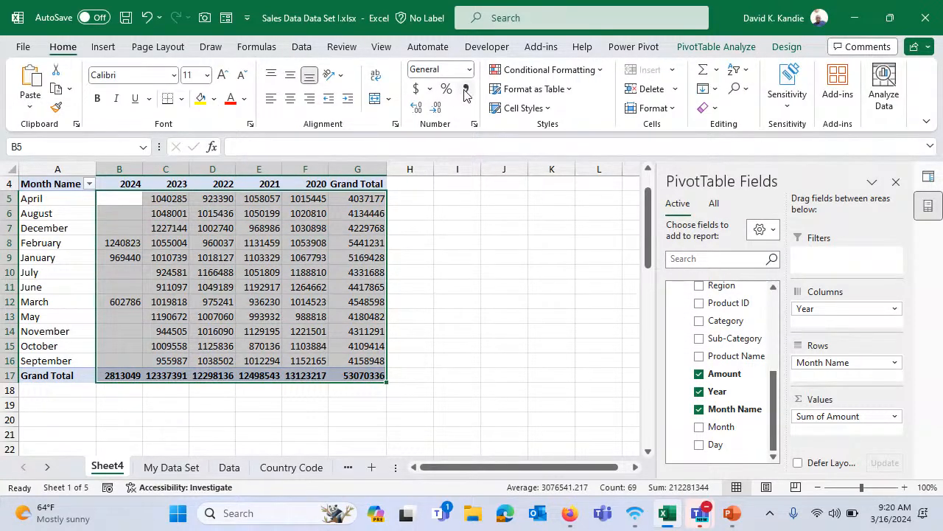
{"action": "left_click", "coordinate": [465, 90]}
{"action": "left_click", "coordinate": [246, 242]}
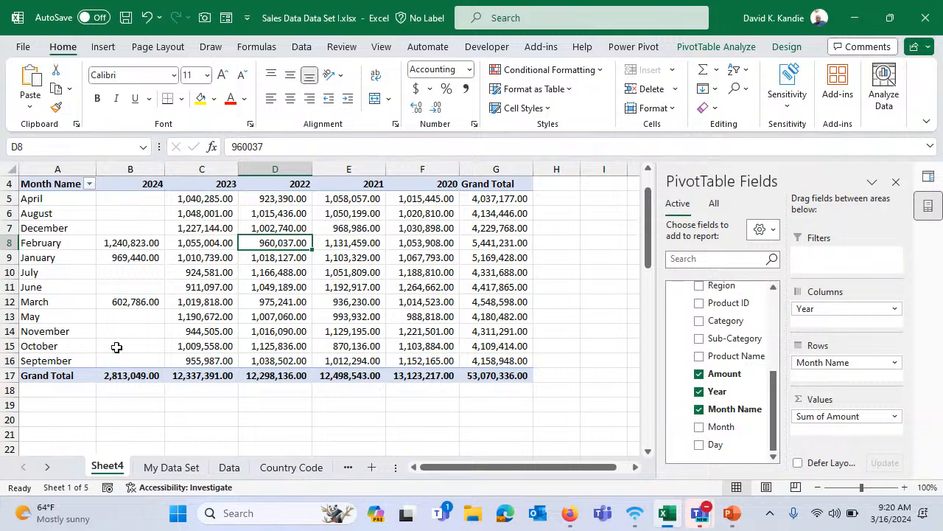
{"action": "left_click", "coordinate": [209, 283]}
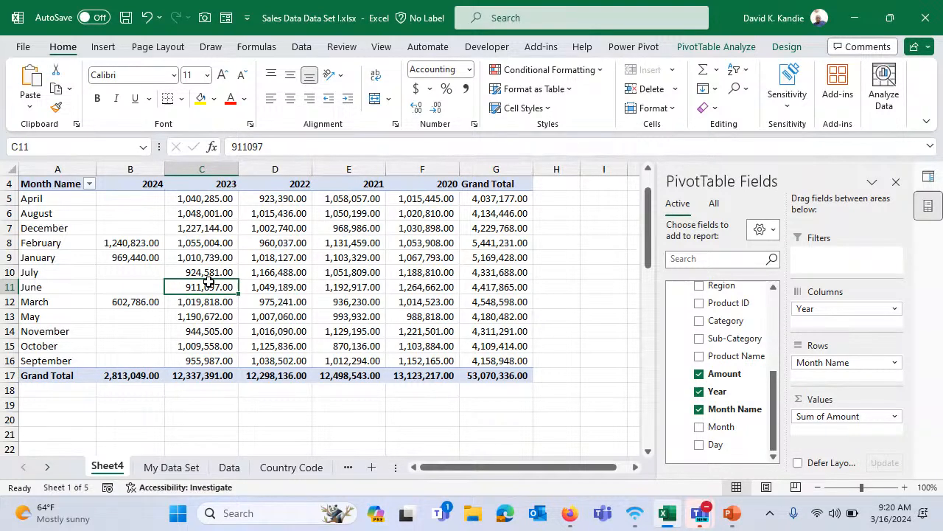
- Examine the Country column in the table on the My Data Set sheet
{"action": "left_click", "coordinate": [170, 467]}
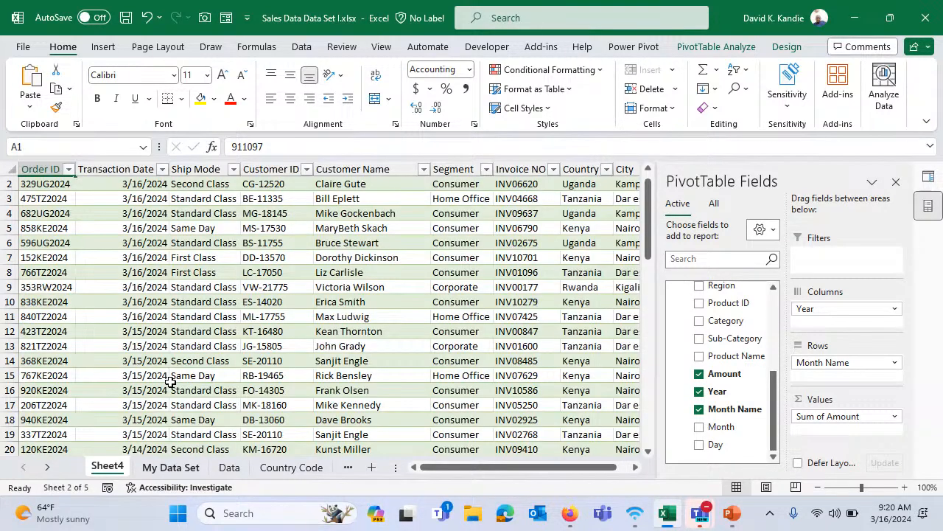
{"action": "left_click", "coordinate": [219, 213]}
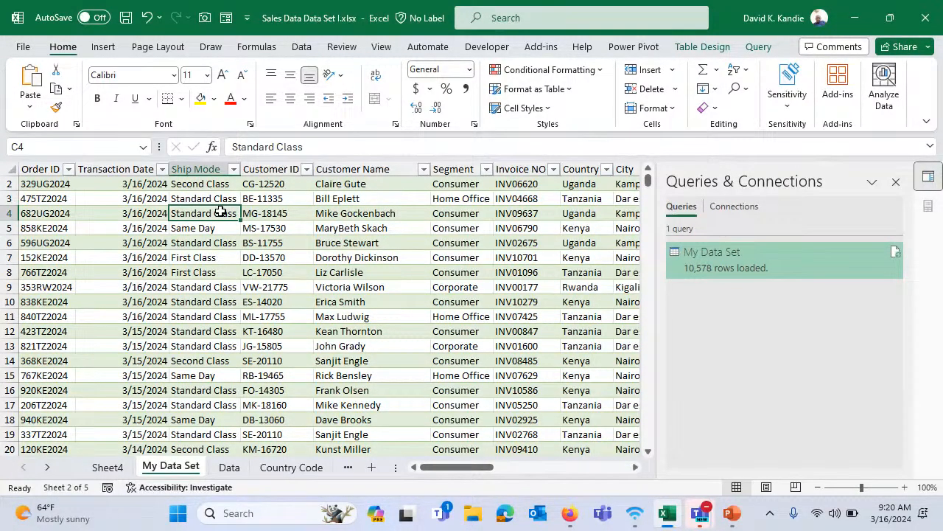
{"action": "scroll", "coordinate": [219, 213], "scroll_direction": "up", "scroll_amount": 1}
{"action": "key", "text": "ctrl+Up"}
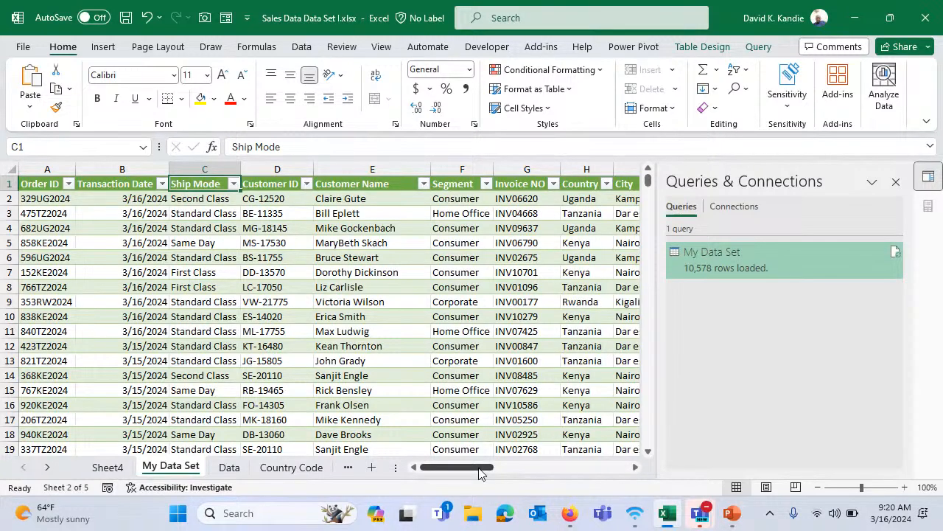
{"action": "left_click_drag", "start_coordinate": [479, 473], "coordinate": [504, 473]}
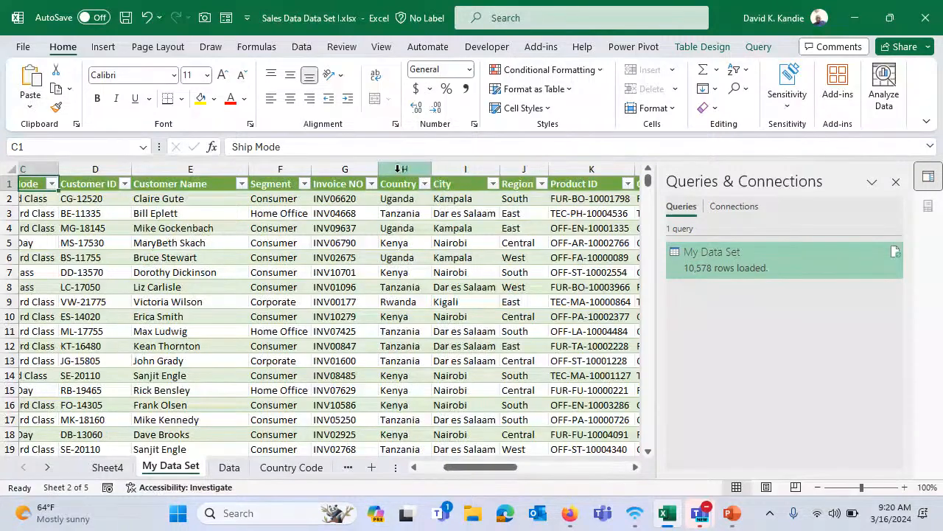
{"action": "left_click", "coordinate": [404, 169]}
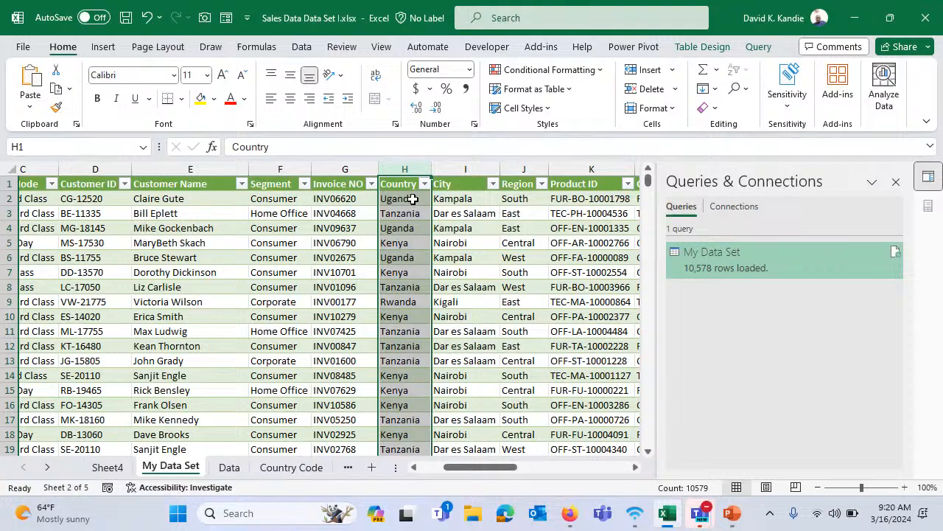
{"action": "left_click", "coordinate": [414, 199]}
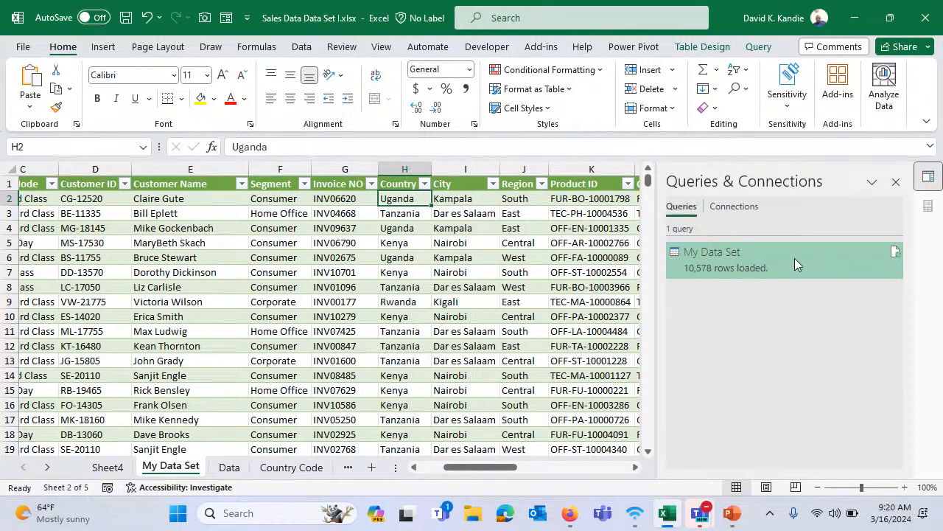
- Hide the workbook's queries and connections list and display it again
{"action": "mouse_move", "coordinate": [789, 258]}
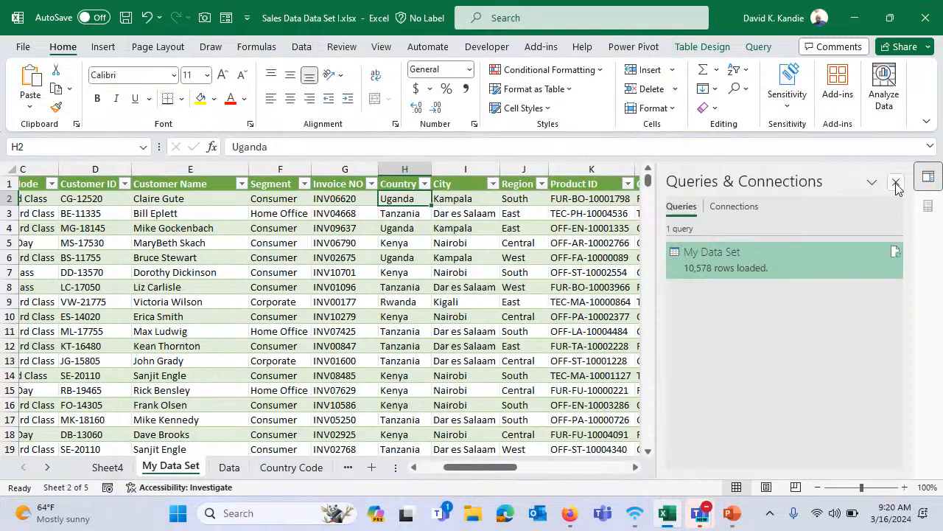
{"action": "left_click", "coordinate": [895, 182]}
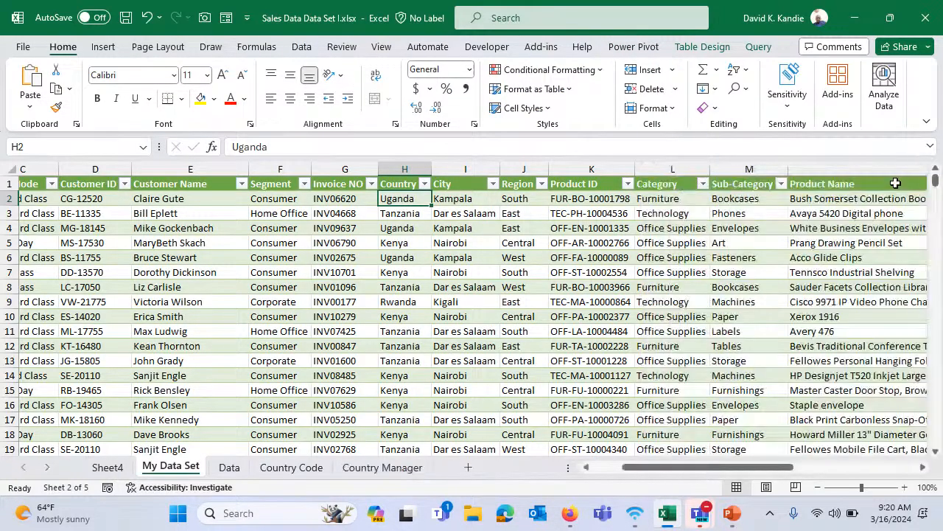
{"action": "left_click", "coordinate": [512, 226]}
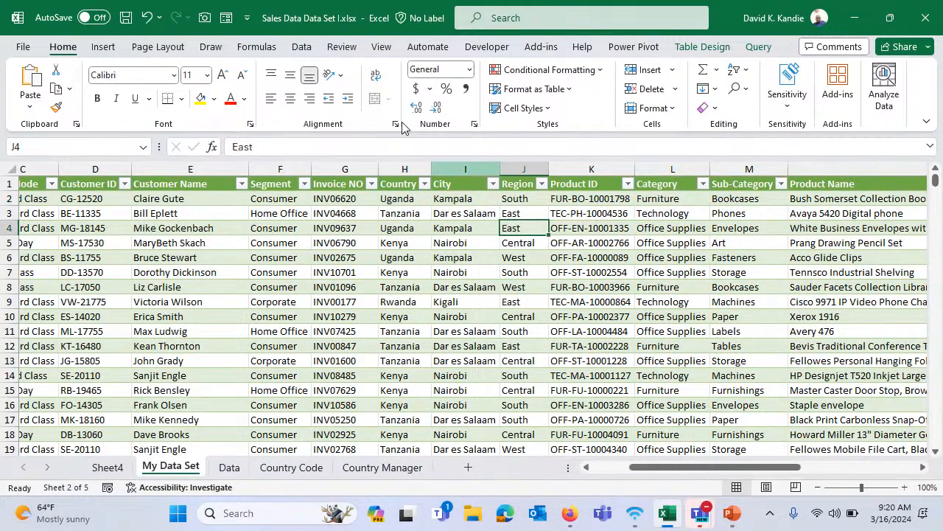
{"action": "left_click", "coordinate": [301, 48]}
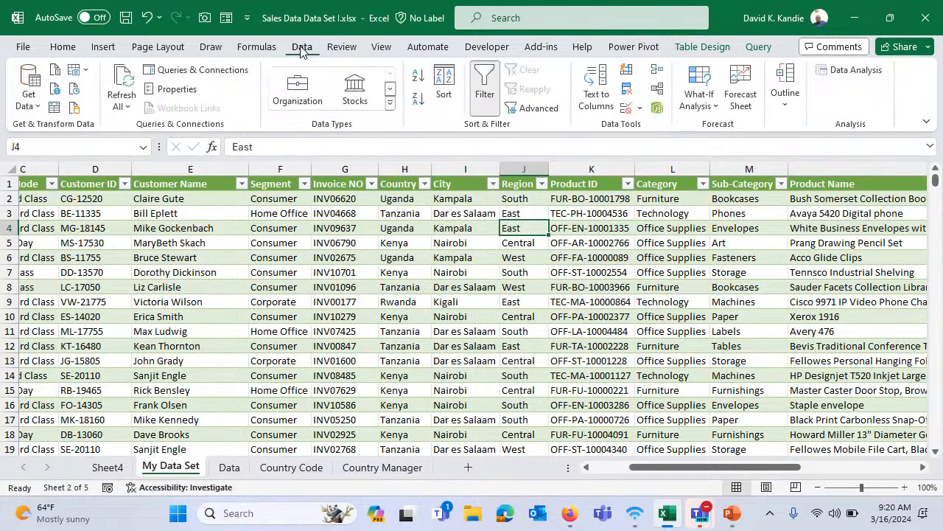
{"action": "left_click", "coordinate": [188, 69]}
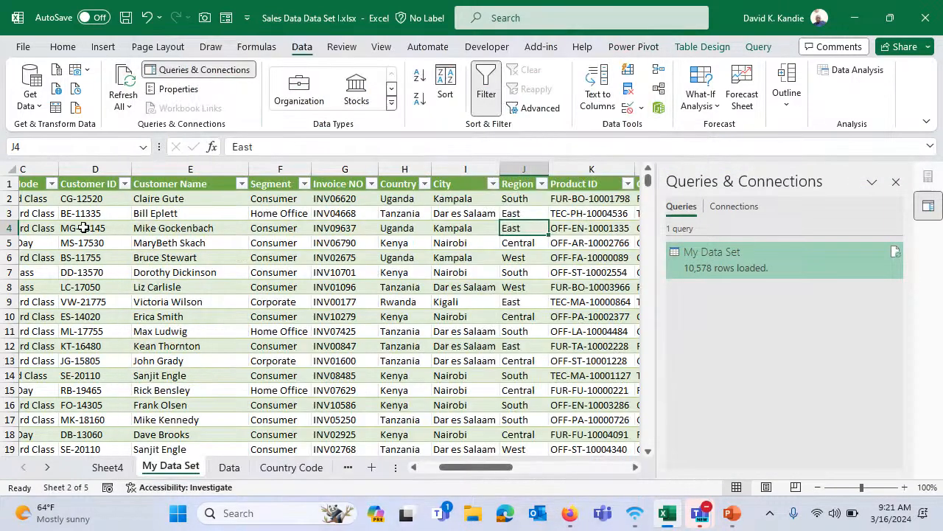
- Try setting the My Data Set query to refresh every 60 minutes and when opening the file
{"action": "left_click", "coordinate": [84, 228]}
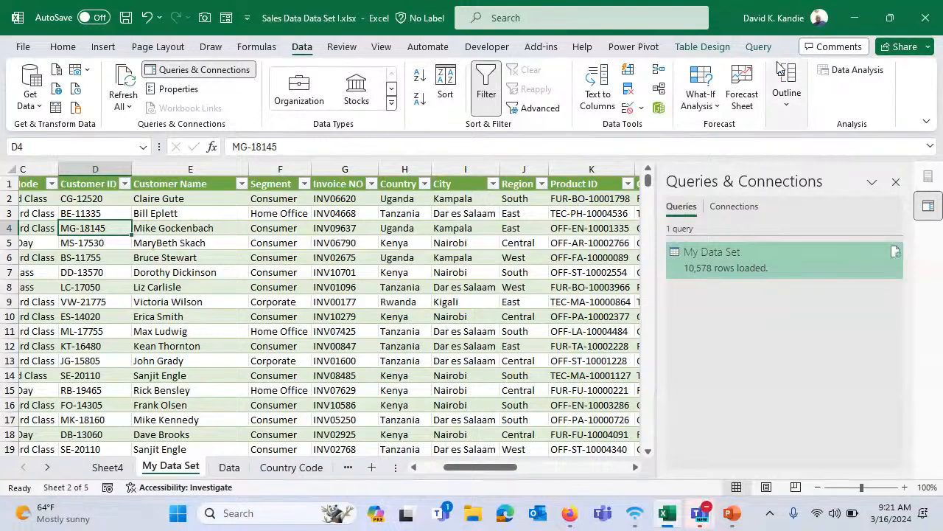
{"action": "left_click", "coordinate": [384, 229]}
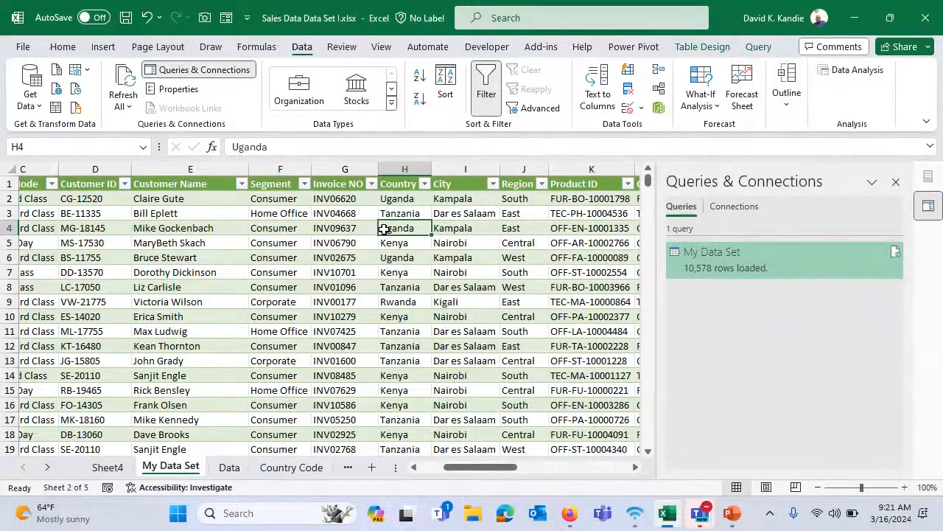
{"action": "left_click", "coordinate": [759, 47]}
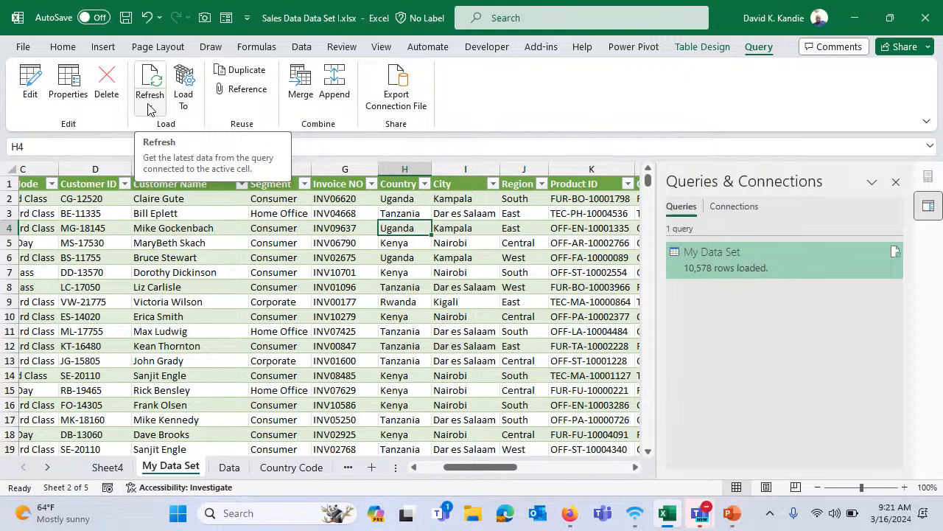
{"action": "left_click", "coordinate": [188, 85]}
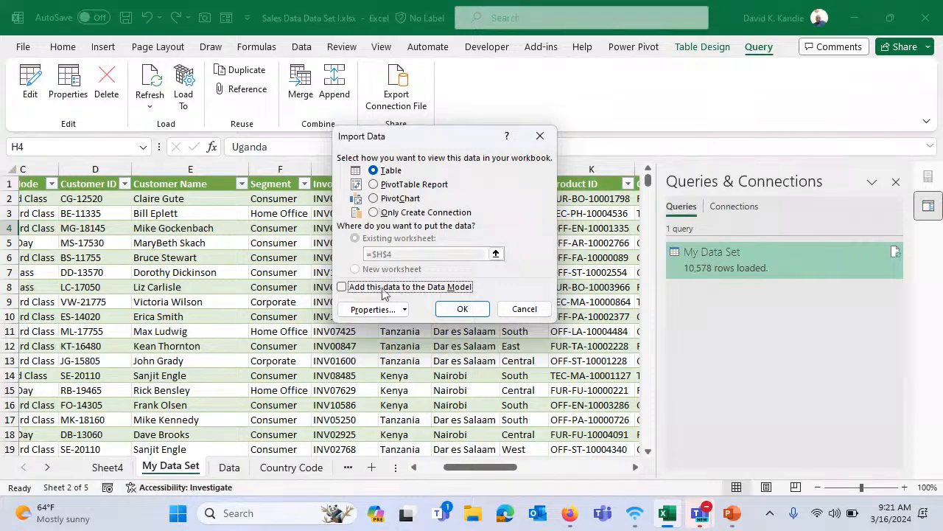
{"action": "left_click", "coordinate": [383, 310]}
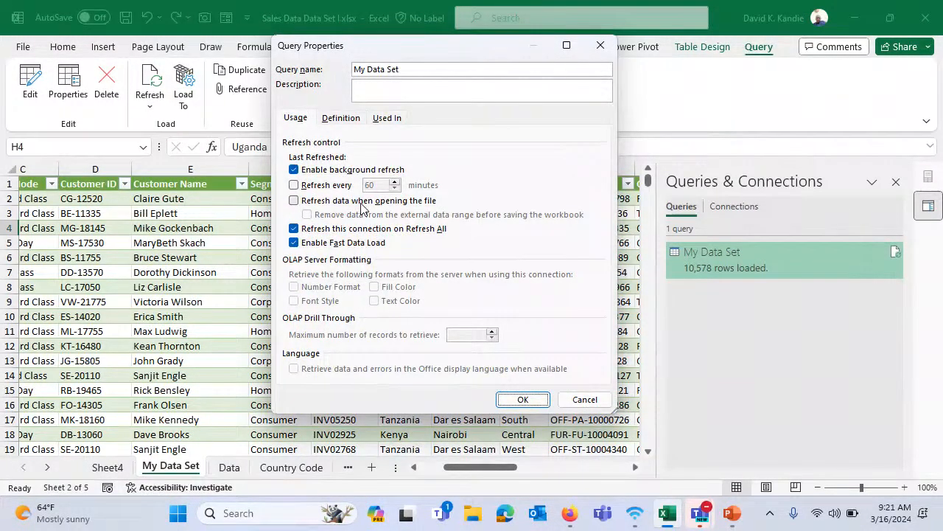
{"action": "left_click", "coordinate": [294, 185]}
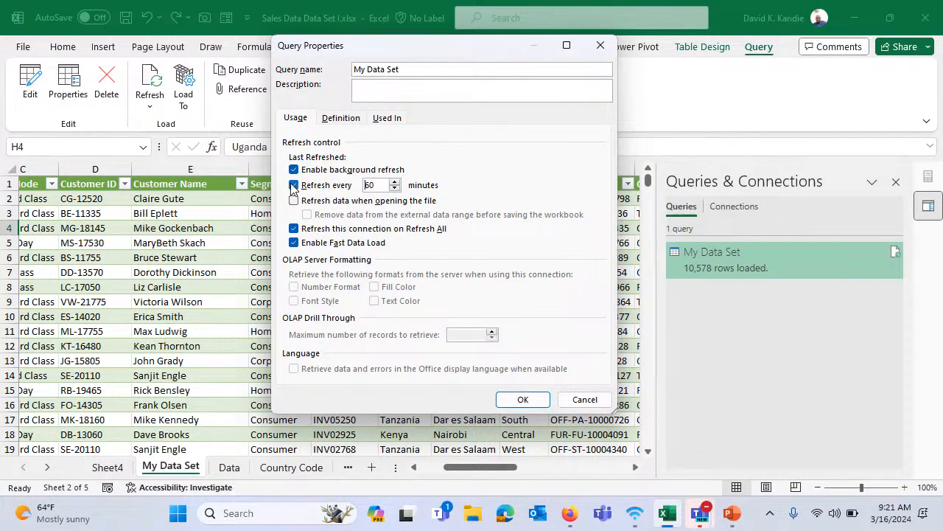
{"action": "left_click_drag", "start_coordinate": [378, 189], "coordinate": [368, 189]}
{"action": "left_click", "coordinate": [295, 201]}
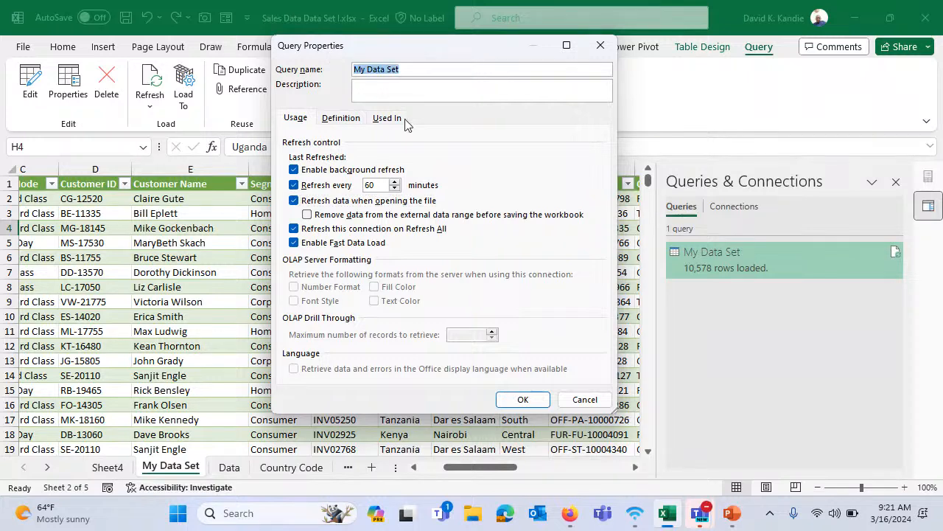
- View the definition of the My Data Set query, and cancel its property changes and the data import
{"action": "left_click", "coordinate": [382, 92]}
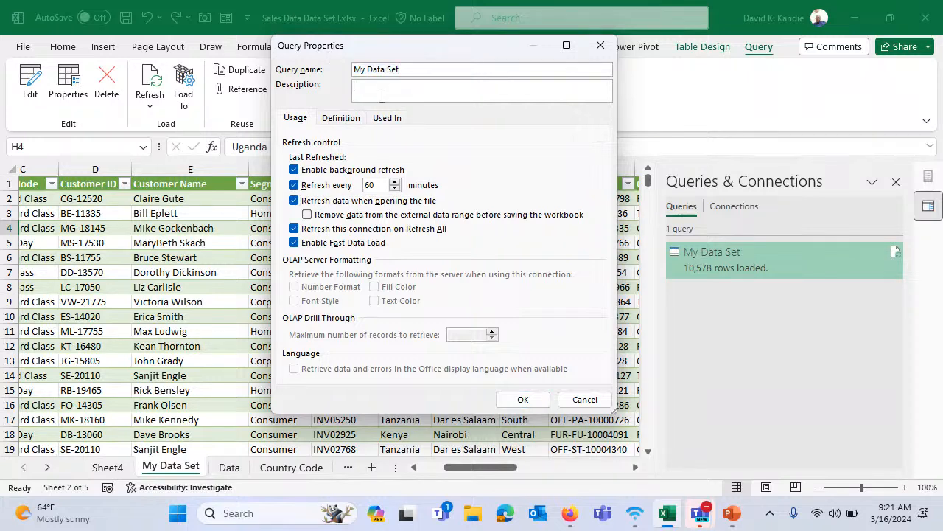
{"action": "left_click", "coordinate": [341, 119]}
{"action": "left_click", "coordinate": [585, 399]}
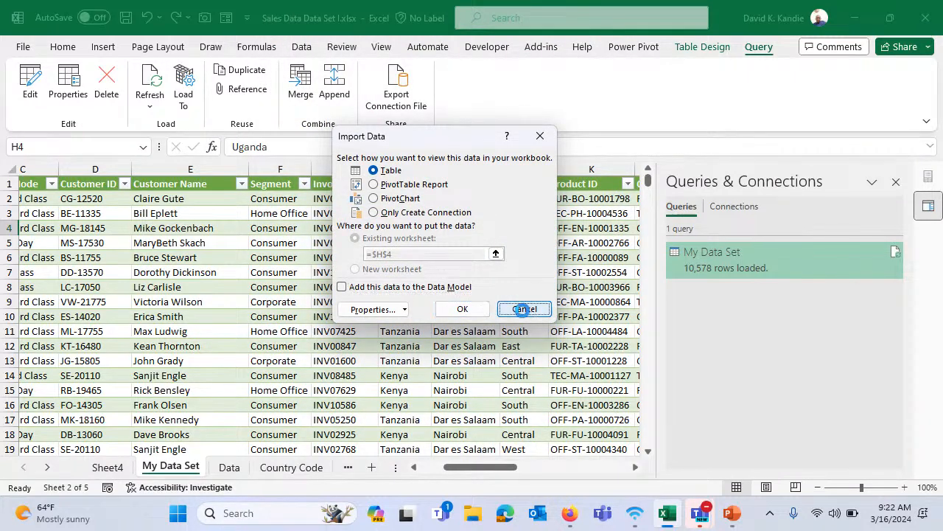
{"action": "left_click", "coordinate": [524, 308]}
- Return to the start of the My Data Set table and look across its column headings
{"action": "left_click", "coordinate": [221, 256]}
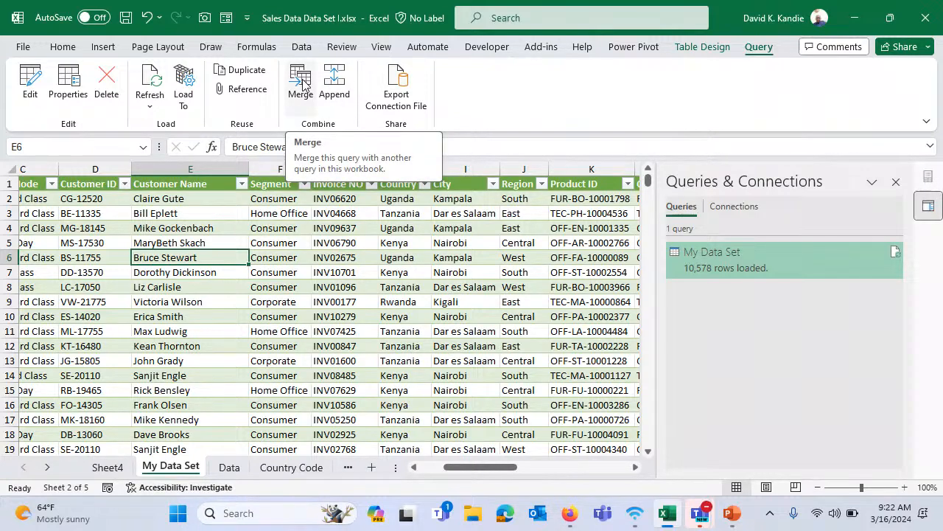
{"action": "left_click", "coordinate": [252, 198]}
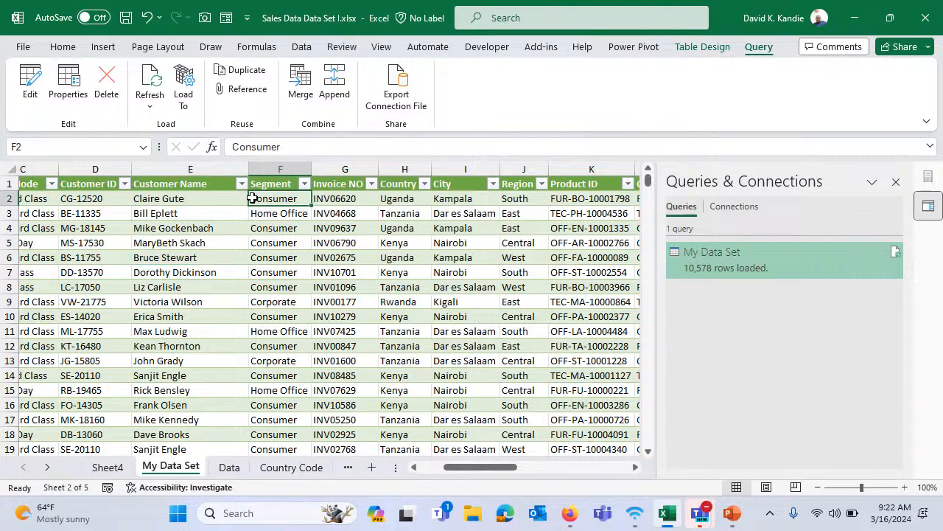
{"action": "key", "text": "ctrl+Home"}
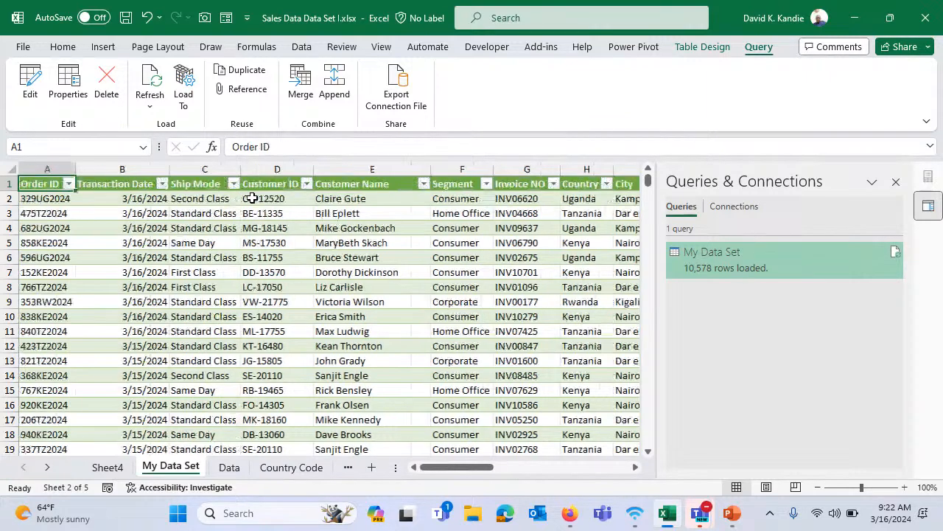
{"action": "key", "text": "ctrl+shift+Right"}
{"action": "scroll", "coordinate": [252, 198], "scroll_direction": "left", "scroll_amount": 10}
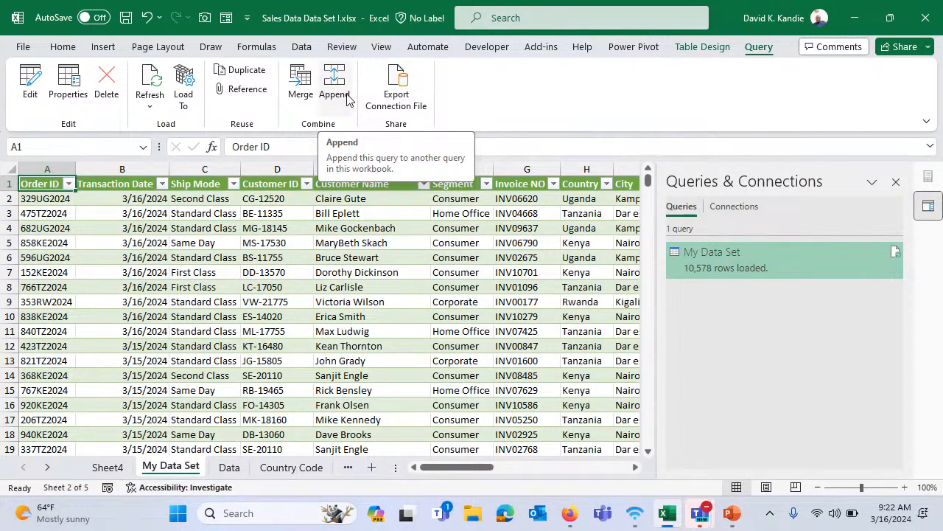
- Open the My Data Set query for editing in the Power Query Editor
{"action": "left_click", "coordinate": [202, 228]}
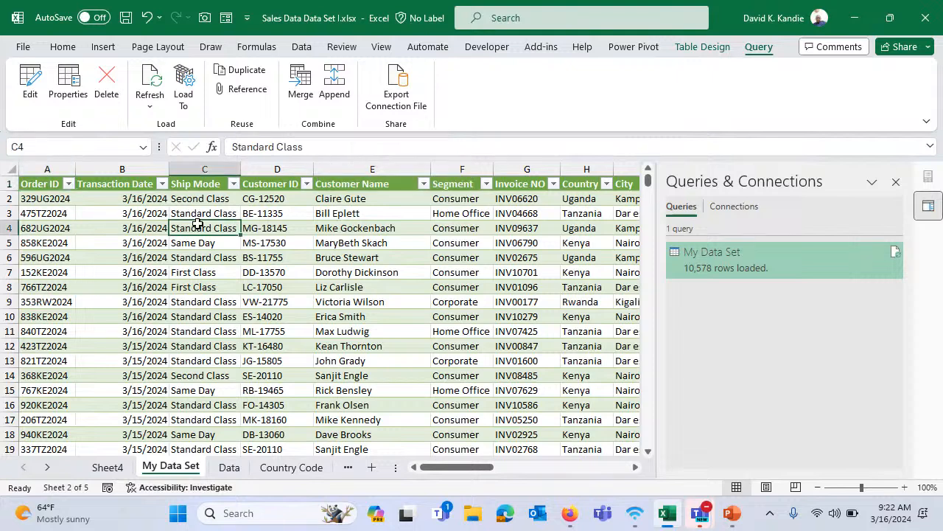
{"action": "left_click", "coordinate": [184, 194]}
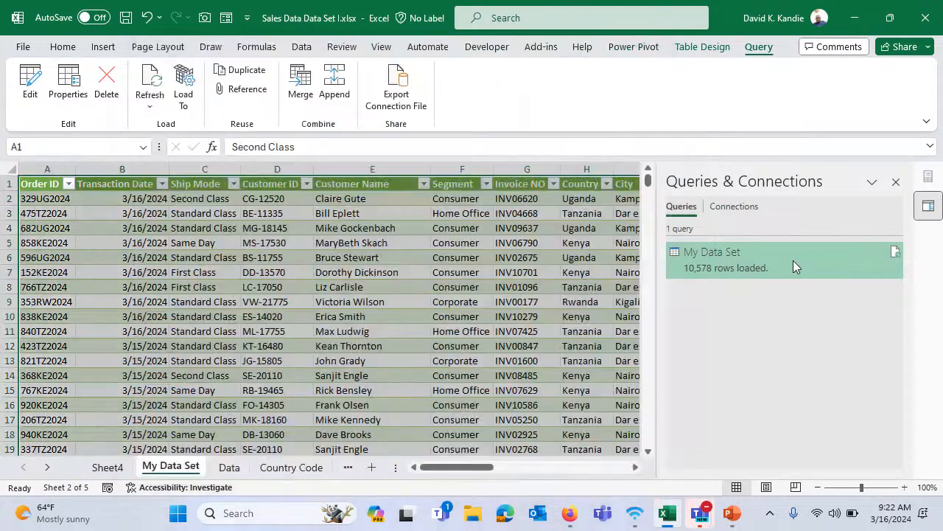
{"action": "double_click", "coordinate": [793, 260]}
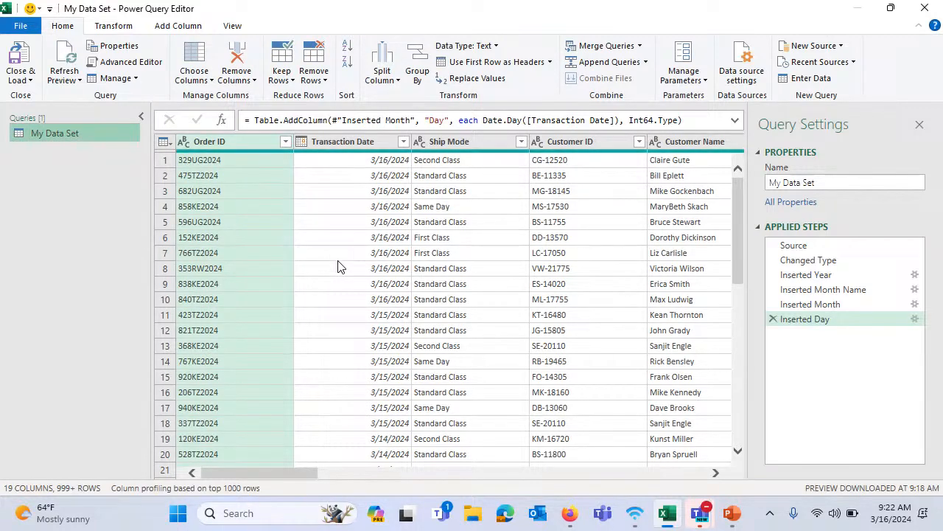
{"action": "left_click_drag", "start_coordinate": [302, 470], "coordinate": [256, 479]}
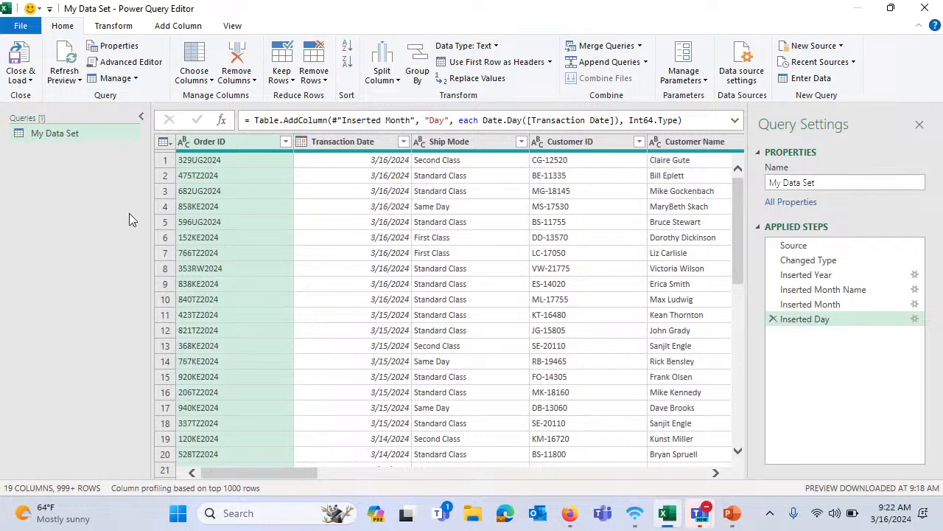
- Duplicate the My Data Set query and rename the copy Country Analysis
{"action": "right_click", "coordinate": [72, 140]}
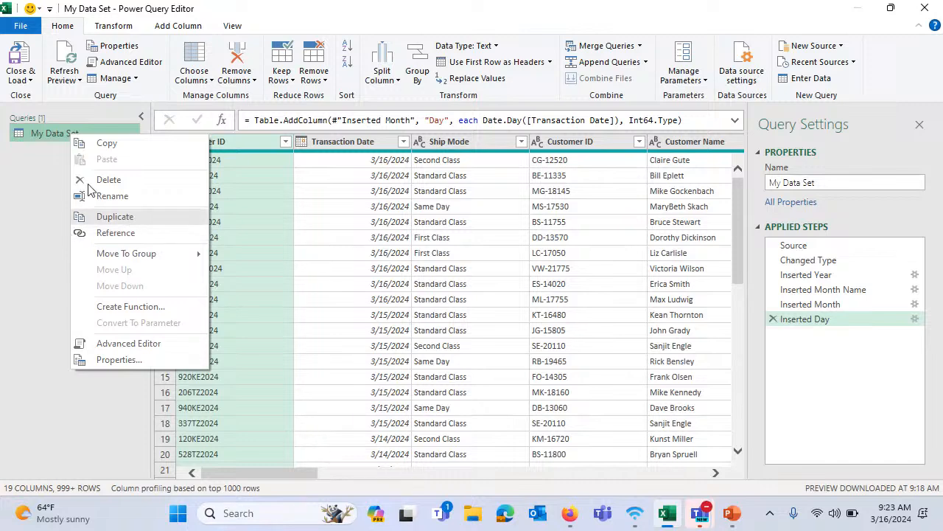
{"action": "left_click", "coordinate": [107, 218]}
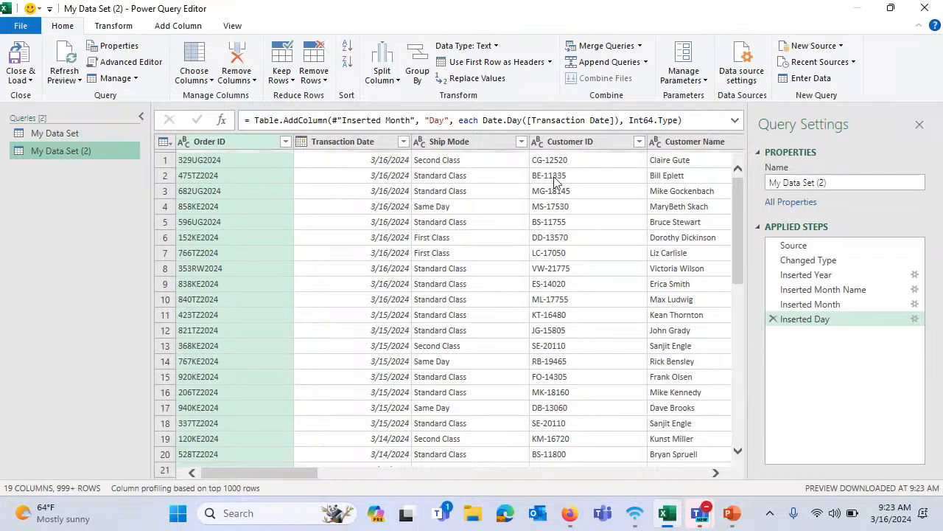
{"action": "left_click", "coordinate": [846, 185]}
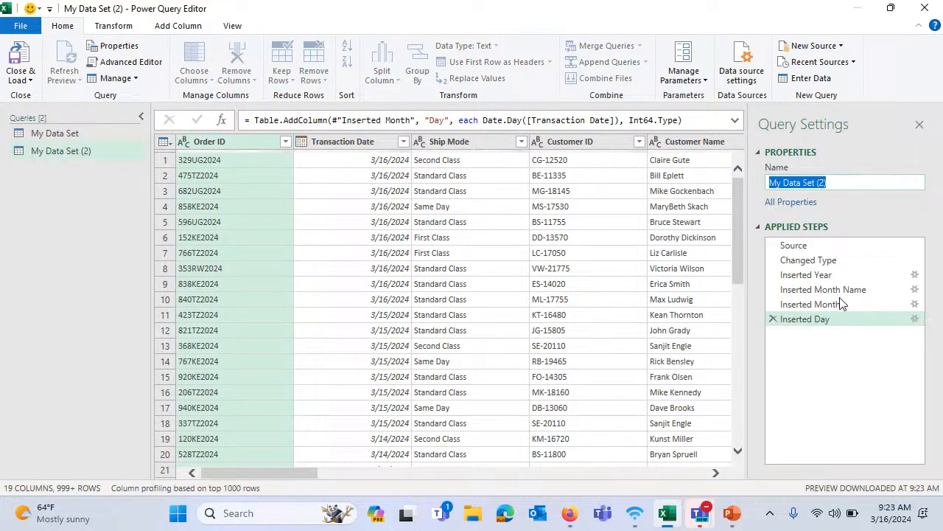
{"action": "type", "text": "Country Analysis"}
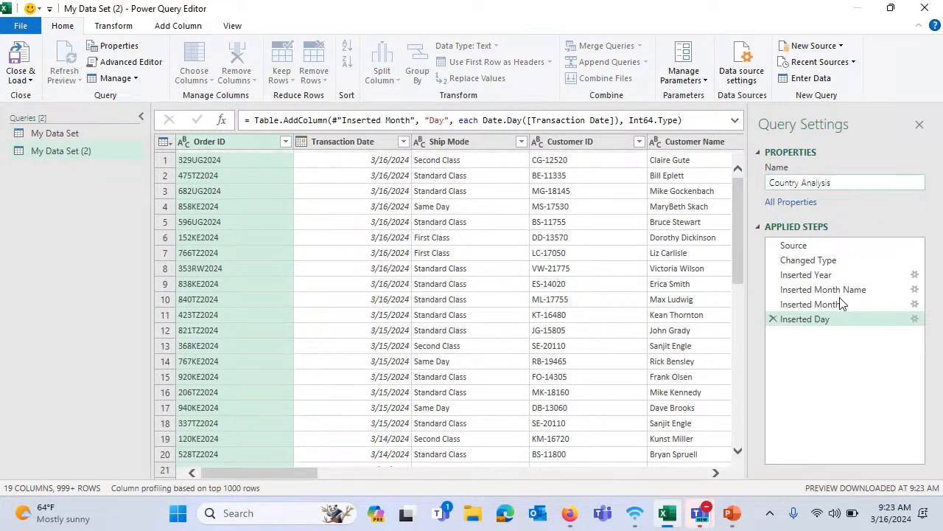
{"action": "key", "text": "Return"}
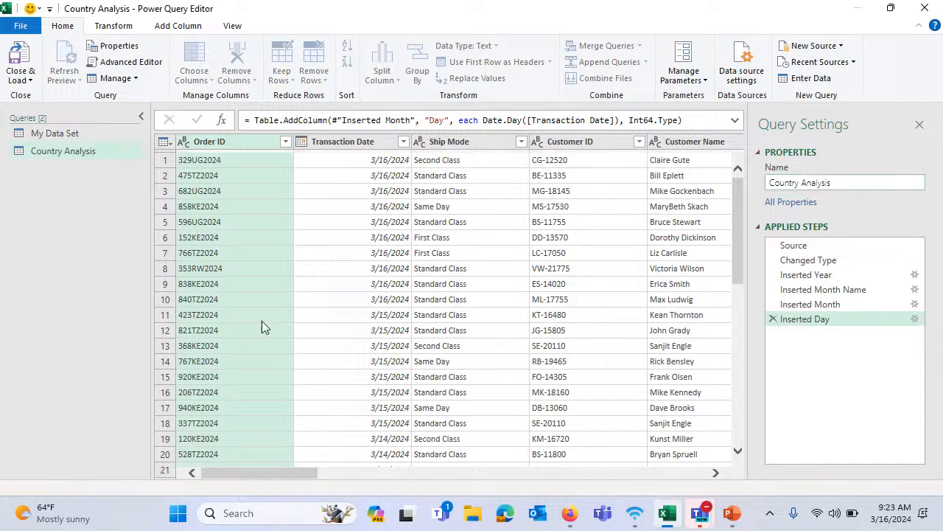
- Create a reference to the My Data Set query and compare its applied steps with those of My Data Set and Country Analysis
{"action": "right_click", "coordinate": [59, 138]}
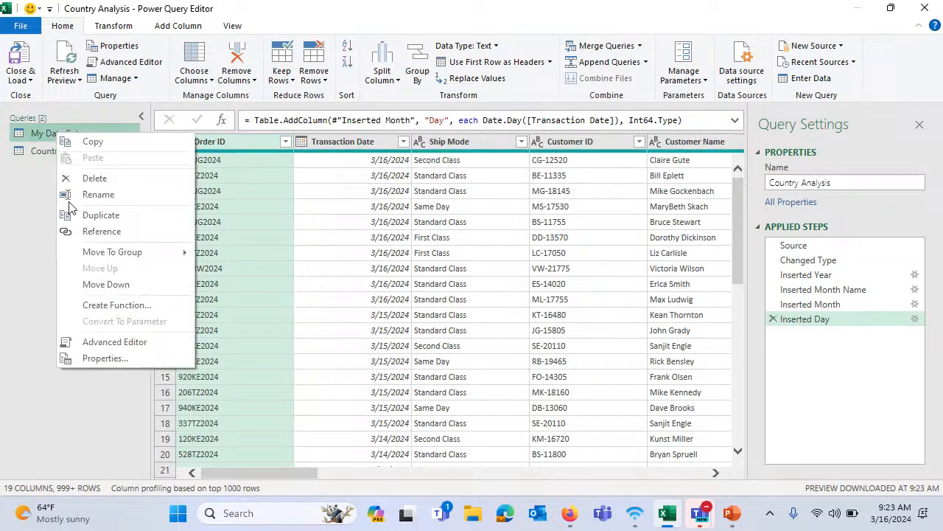
{"action": "left_click", "coordinate": [94, 235]}
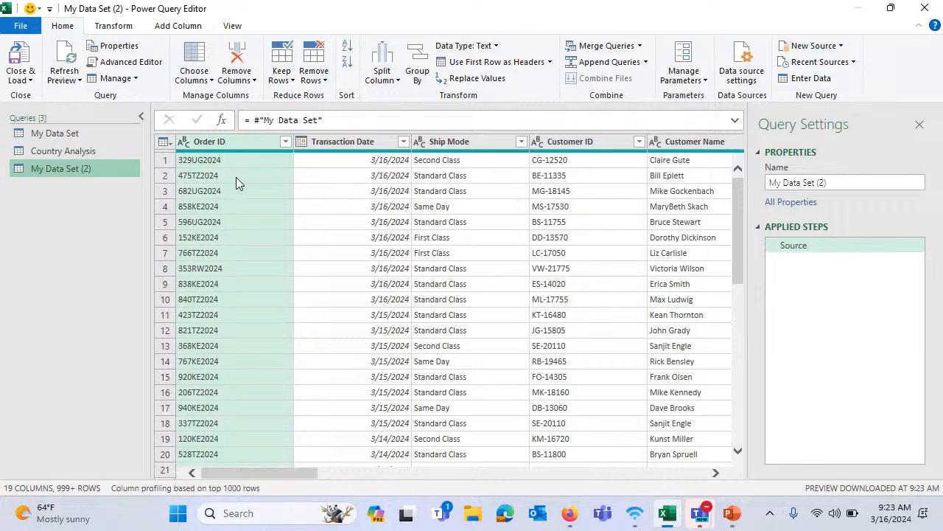
{"action": "left_click", "coordinate": [48, 133]}
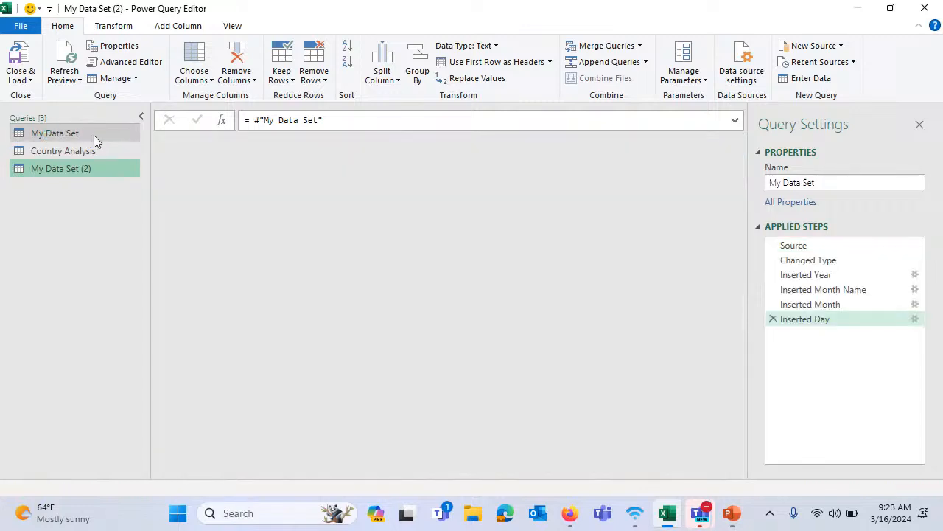
{"action": "left_click", "coordinate": [61, 168]}
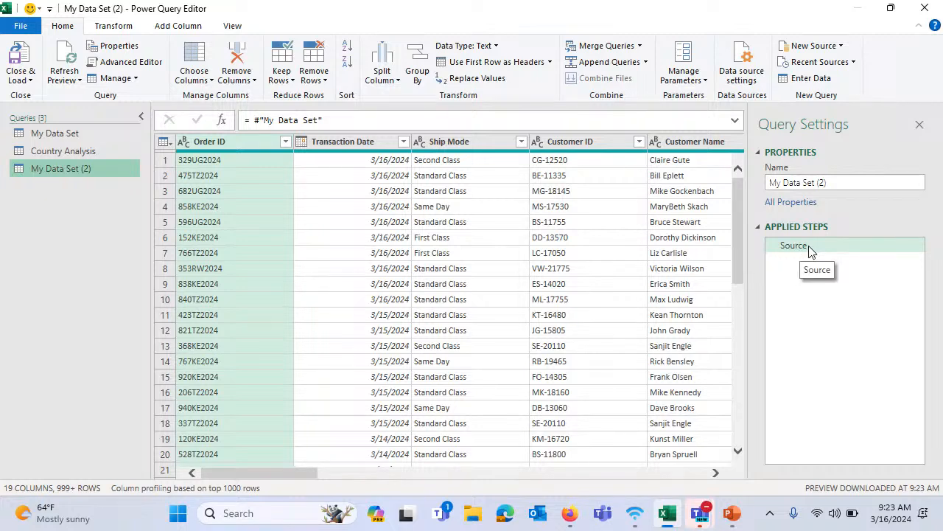
{"action": "left_click", "coordinate": [68, 152]}
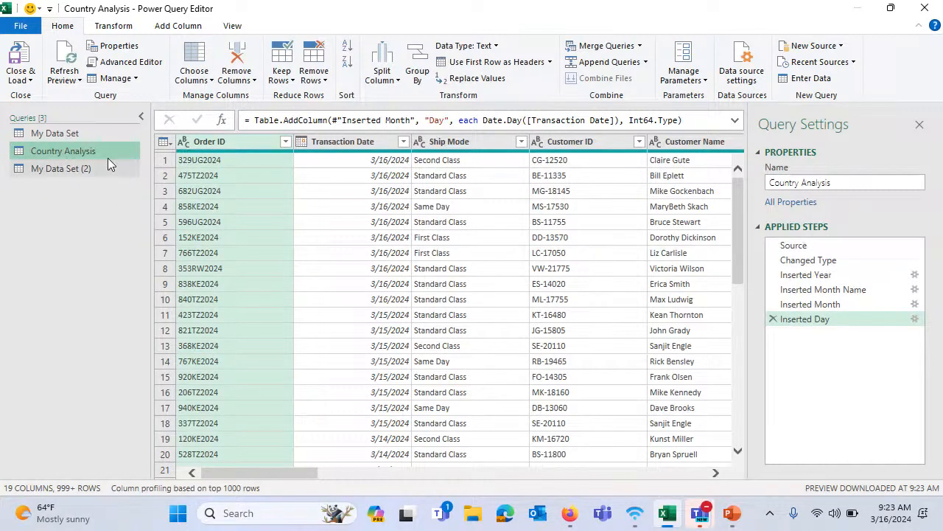
{"action": "left_click", "coordinate": [61, 134]}
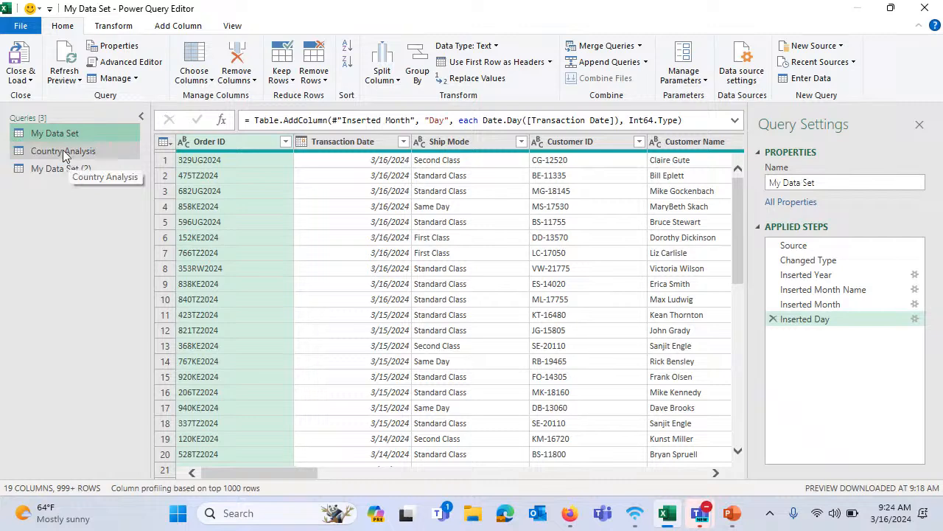
- Start a conditional column in the Country Analysis query and name it Cluster
{"action": "left_click", "coordinate": [67, 152]}
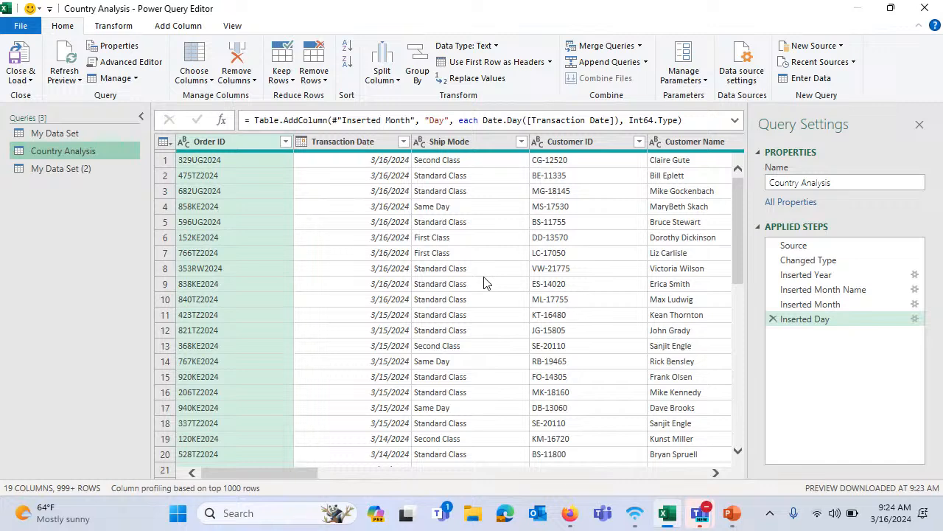
{"action": "left_click_drag", "start_coordinate": [302, 478], "coordinate": [390, 487]}
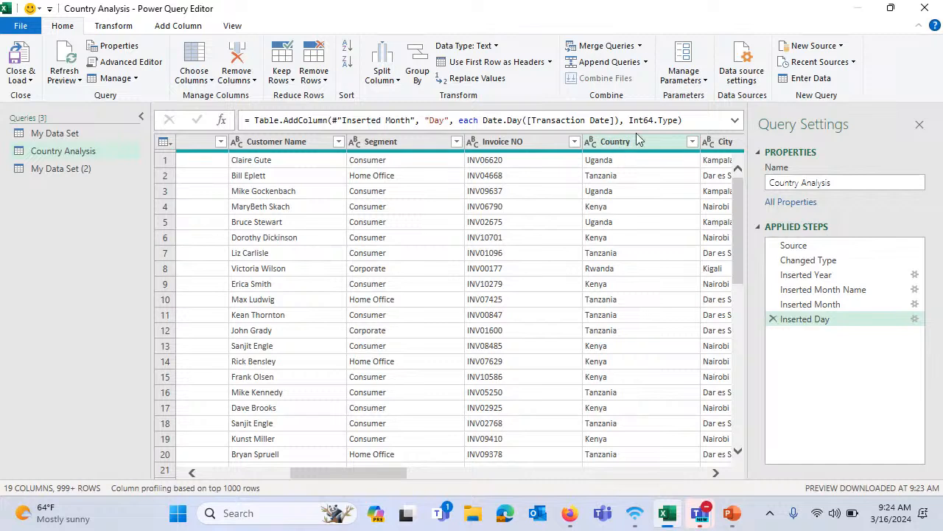
{"action": "left_click", "coordinate": [185, 28]}
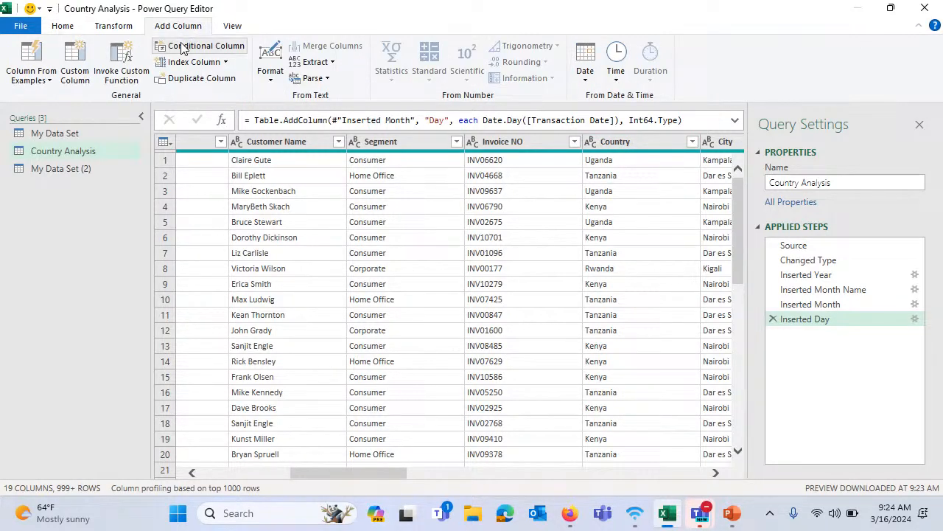
{"action": "left_click", "coordinate": [182, 49]}
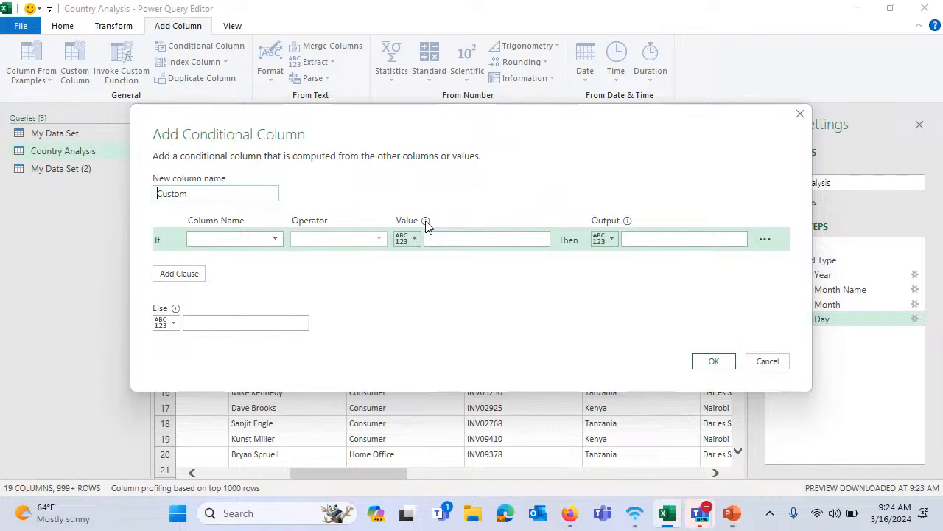
{"action": "double_click", "coordinate": [217, 195]}
{"action": "type", "text": "Cluster"}
- Set the first clause to output Cluster 1 when Country equals Kenya
{"action": "left_click", "coordinate": [218, 238]}
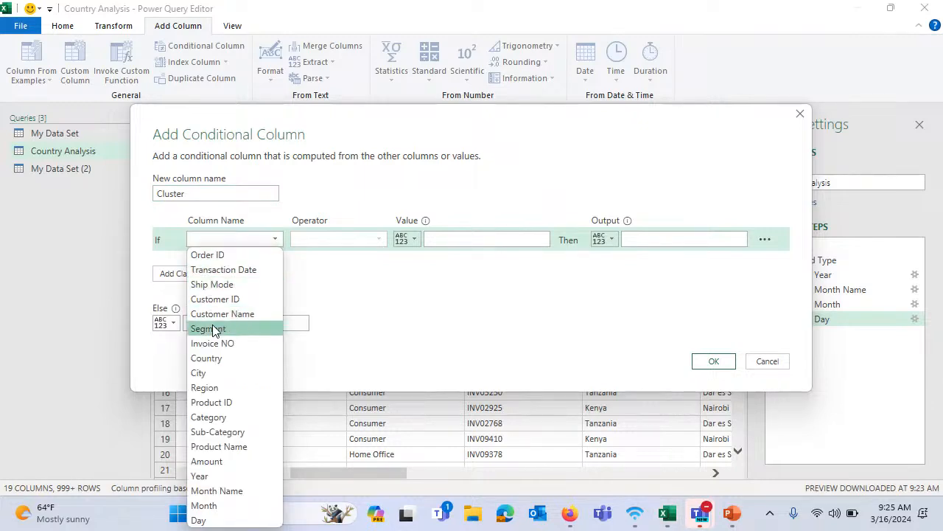
{"action": "left_click", "coordinate": [211, 363]}
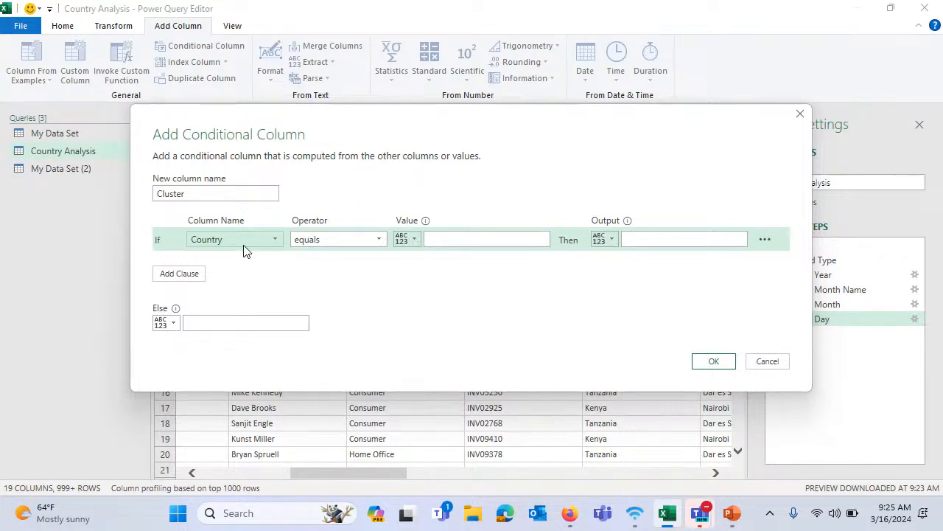
{"action": "left_click", "coordinate": [328, 245]}
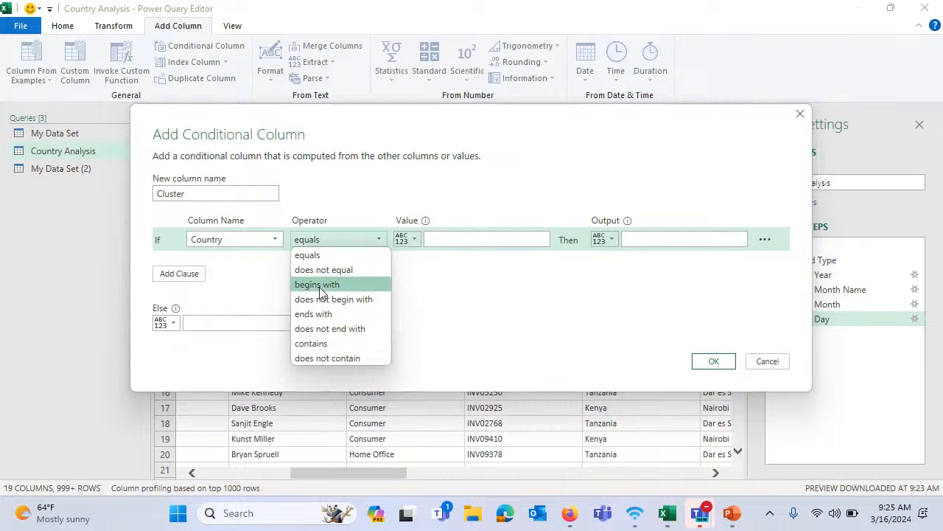
{"action": "left_click", "coordinate": [327, 178]}
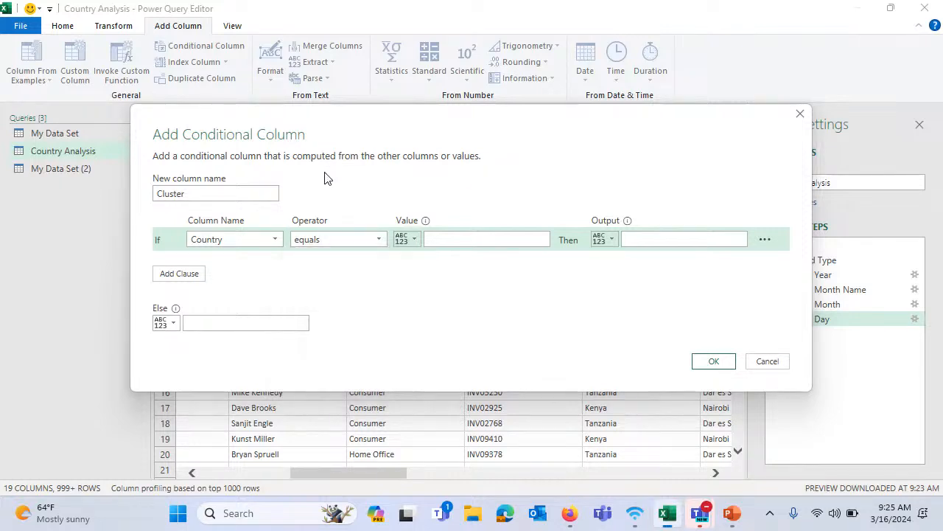
{"action": "left_click", "coordinate": [456, 237]}
{"action": "type", "text": "Kenya"}
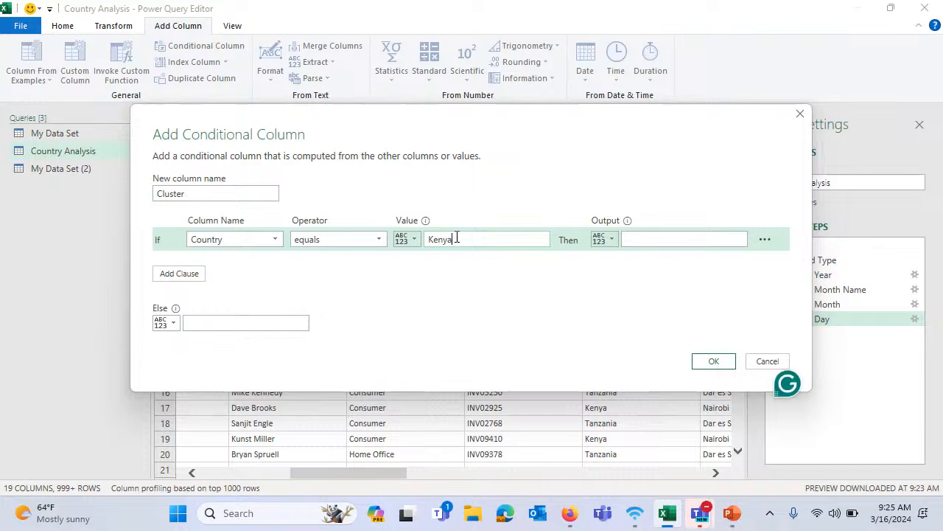
{"action": "left_click", "coordinate": [635, 239]}
{"action": "type", "text": "Cluster 1"}
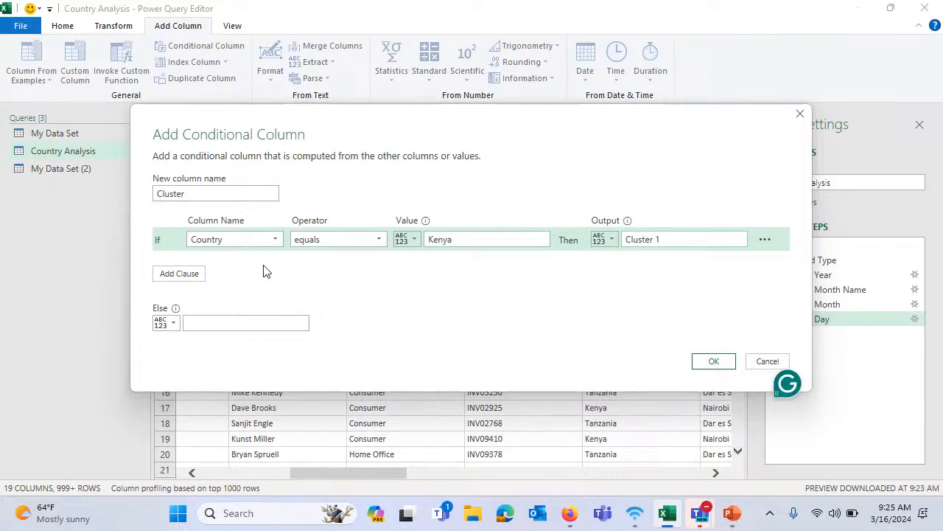
- Add an else-if clause that outputs Cluster 1 when Country equals Tanzania, and set the Else output to Cluster 2
{"action": "left_click", "coordinate": [193, 276]}
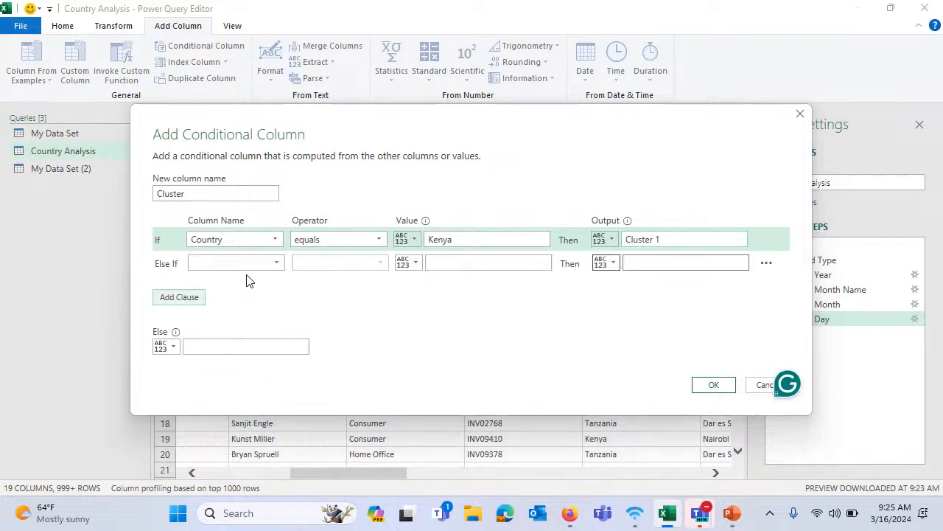
{"action": "left_click", "coordinate": [250, 264]}
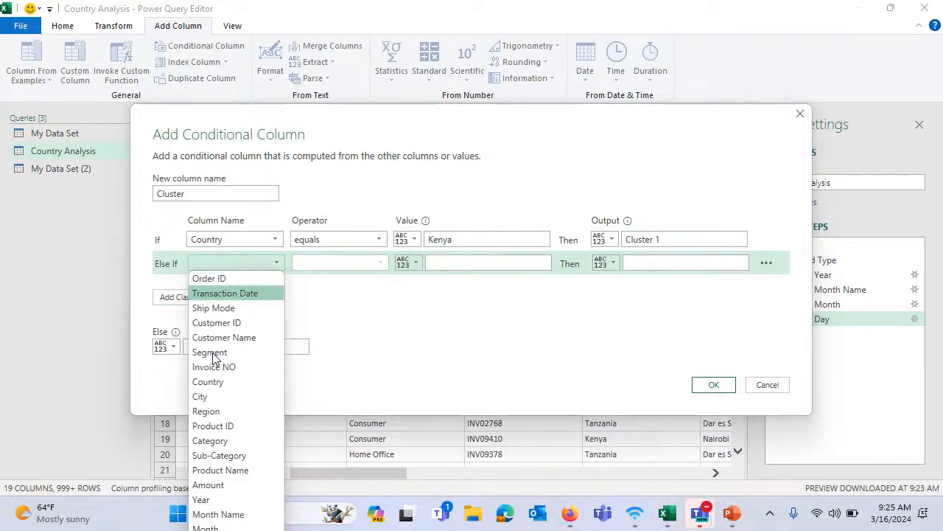
{"action": "left_click", "coordinate": [207, 381]}
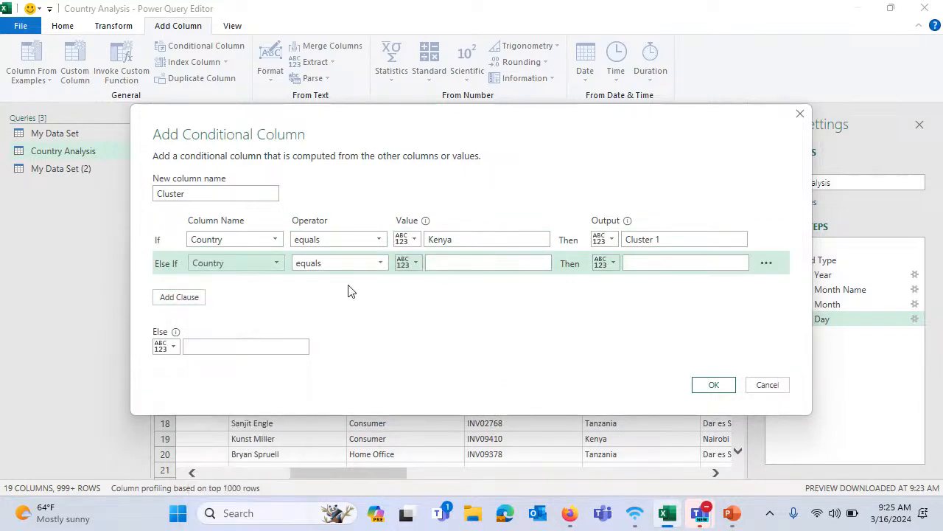
{"action": "left_click", "coordinate": [466, 263]}
{"action": "type", "text": "Tanz"}
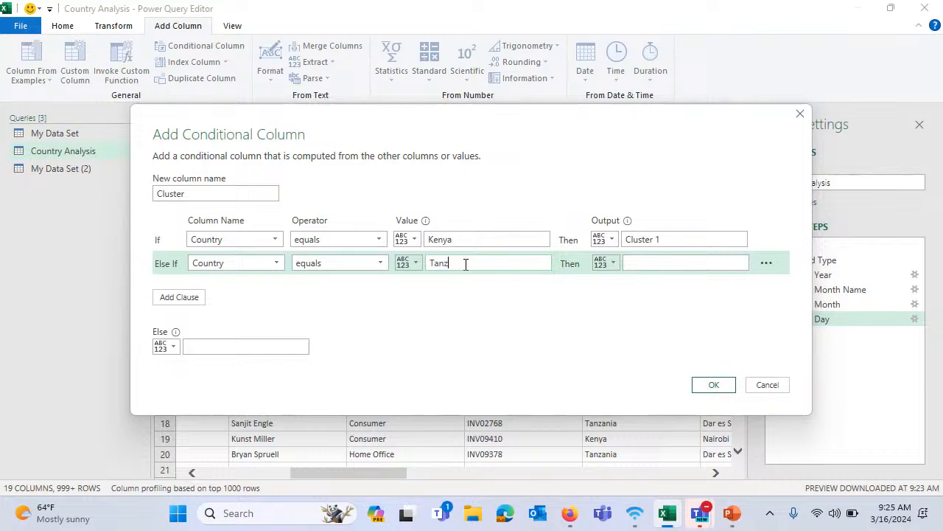
{"action": "type", "text": "ania"}
{"action": "left_click", "coordinate": [669, 264]}
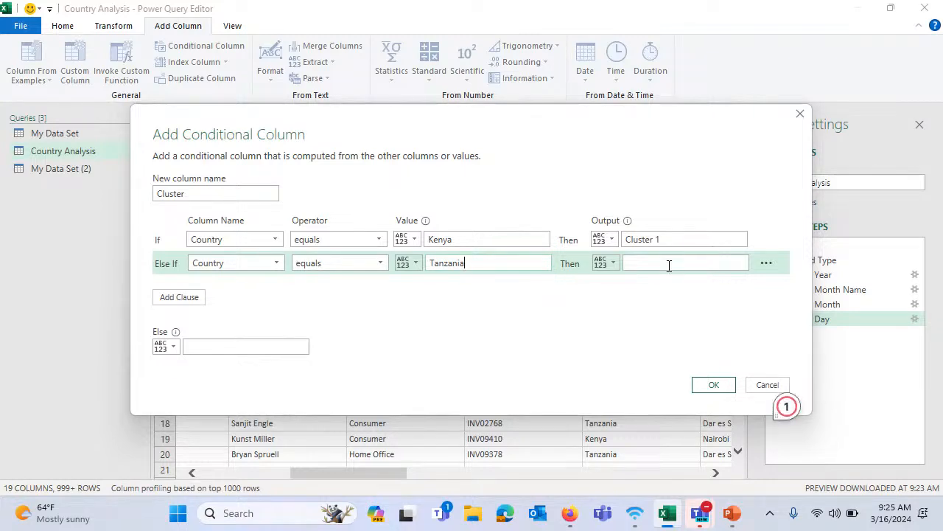
{"action": "type", "text": "Cluster 2"}
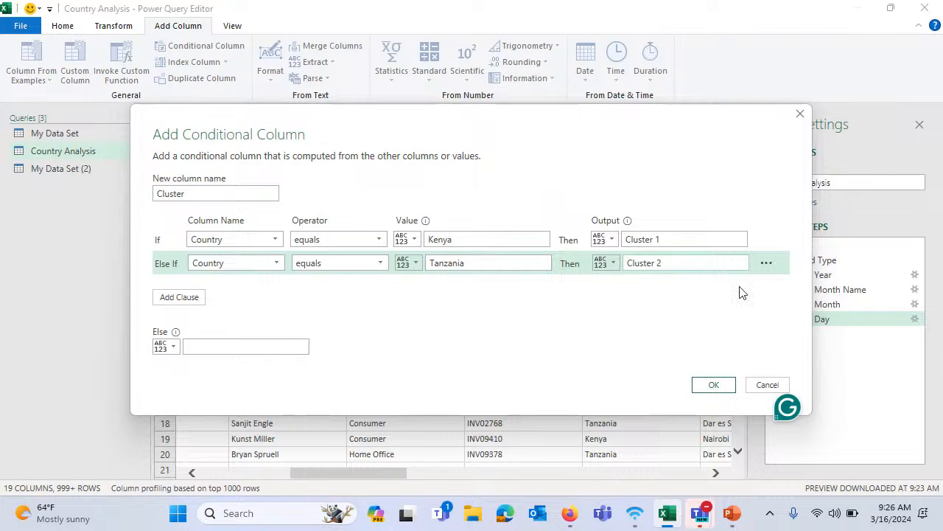
{"action": "key", "text": "BackSpace"}
{"action": "type", "text": "1"}
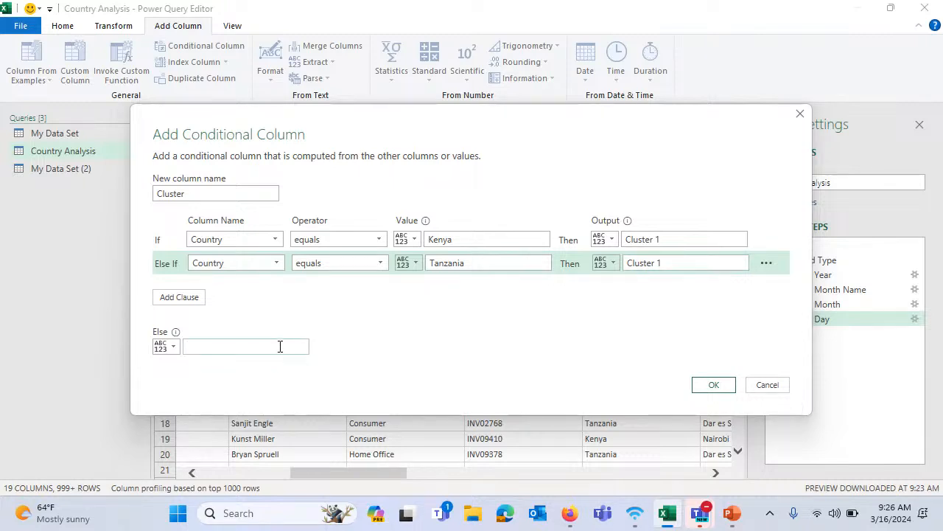
{"action": "type", "text": "Cluster 2"}
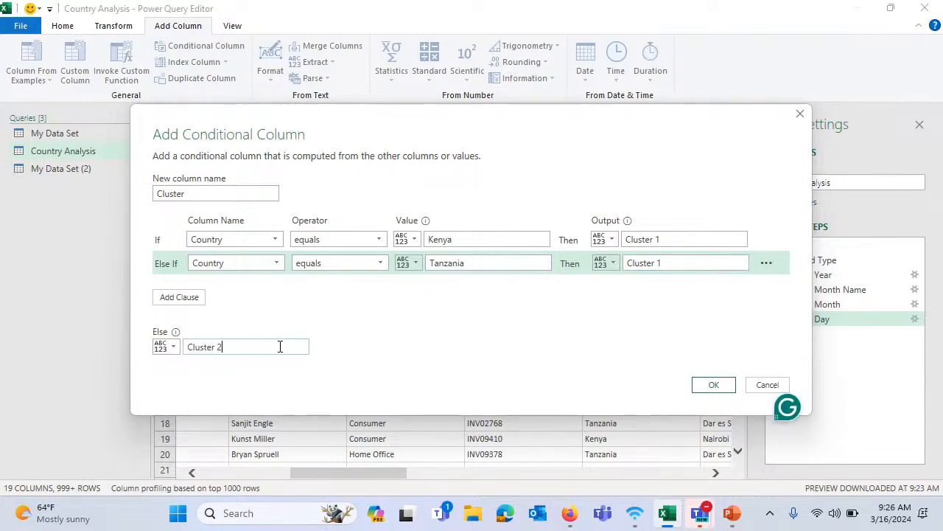
{"action": "left_click", "coordinate": [191, 295]}
{"action": "left_click", "coordinate": [271, 288]}
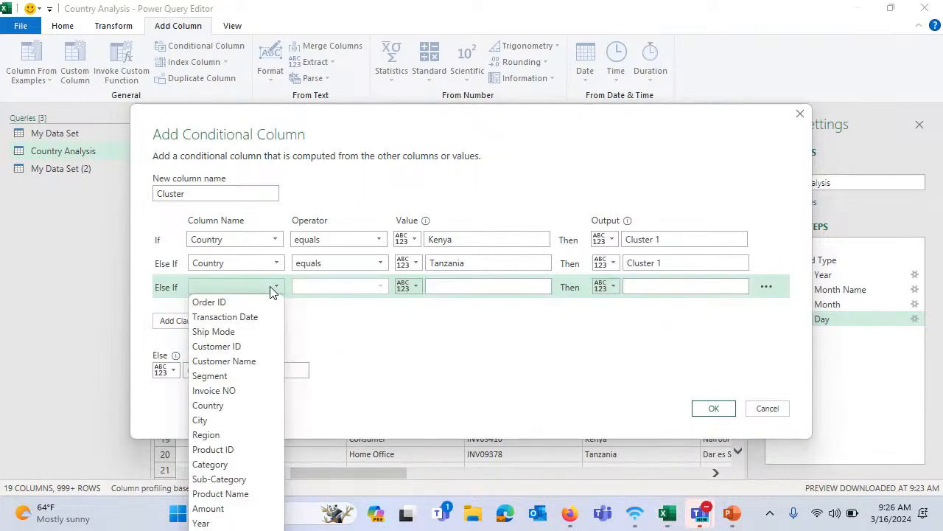
{"action": "left_click", "coordinate": [342, 291]}
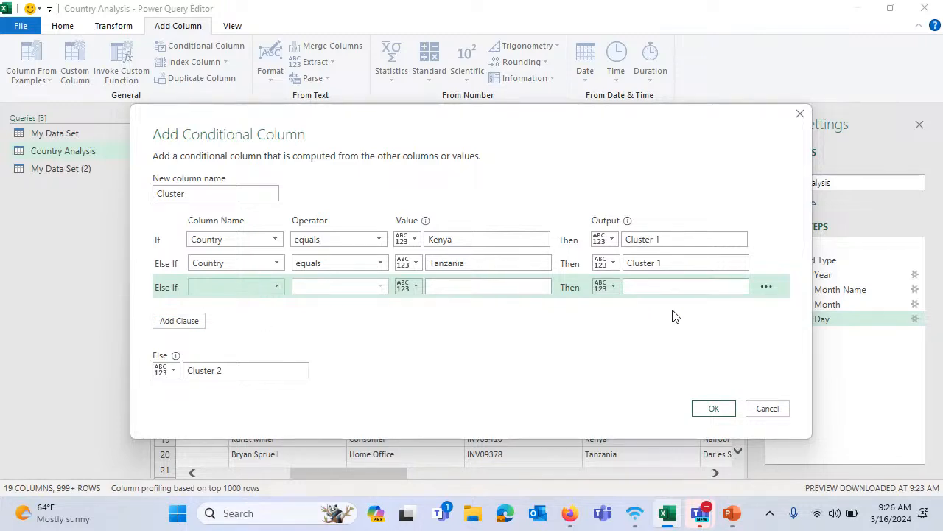
{"action": "left_click", "coordinate": [766, 288]}
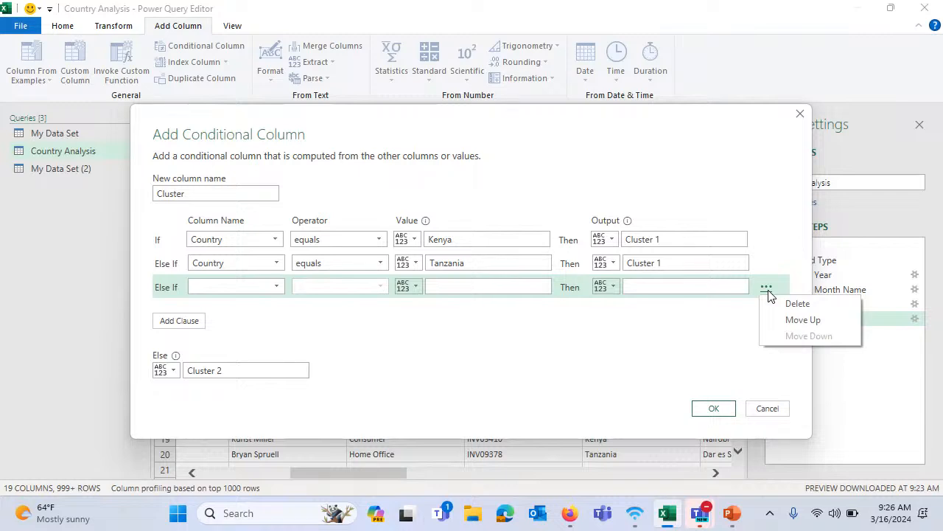
{"action": "left_click", "coordinate": [796, 303]}
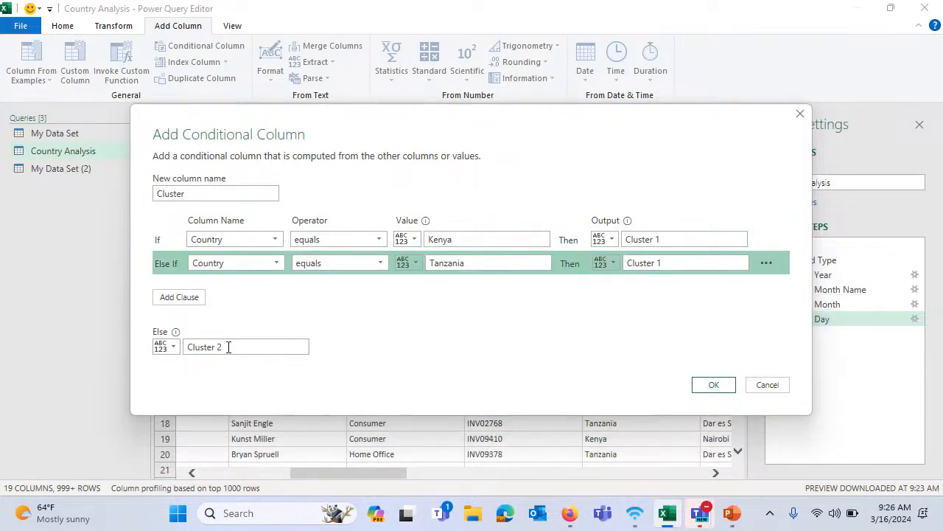
- Confirm the Cluster conditional column in Country Analysis and load the queries into the workbook
{"action": "left_click", "coordinate": [713, 386]}
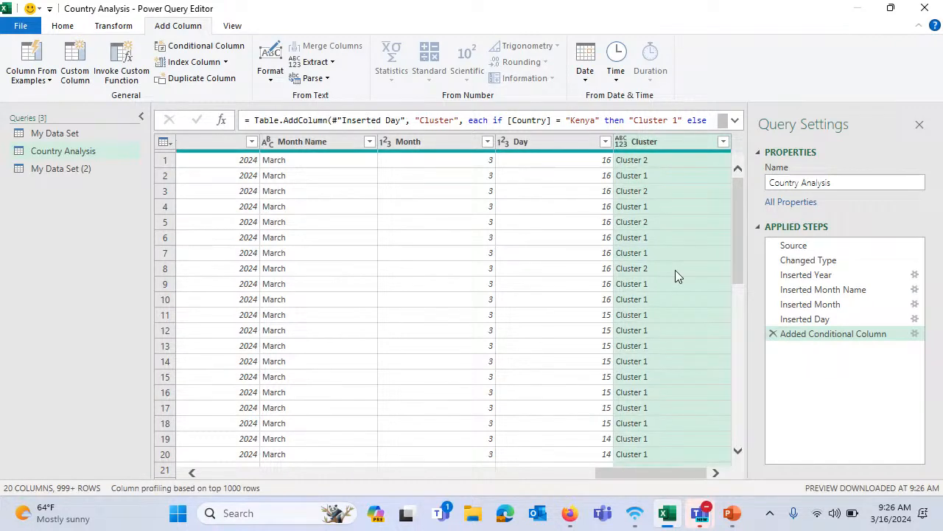
{"action": "left_click", "coordinate": [63, 25]}
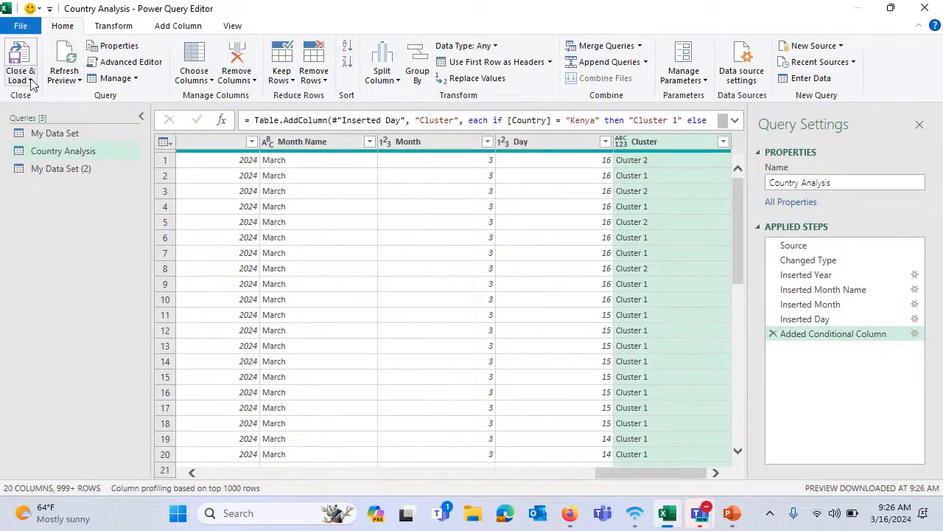
{"action": "left_click", "coordinate": [31, 81]}
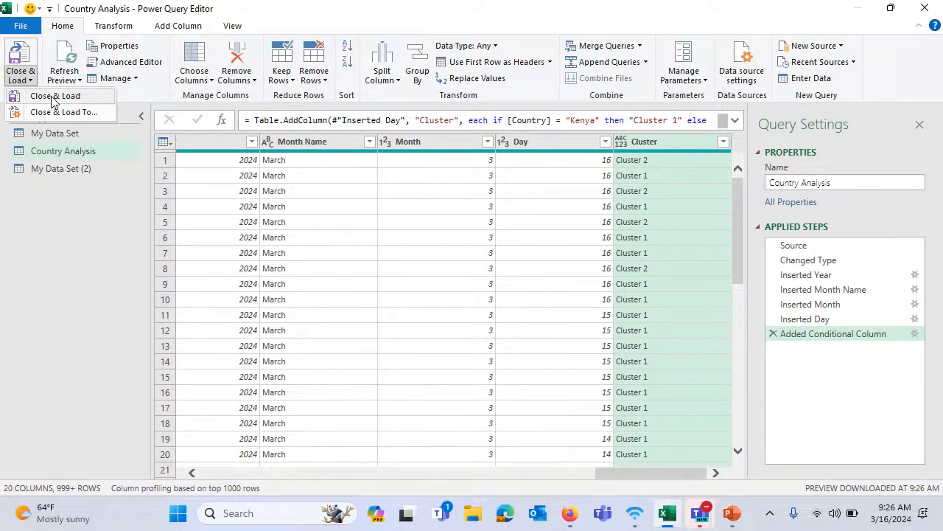
{"action": "left_click", "coordinate": [53, 97]}
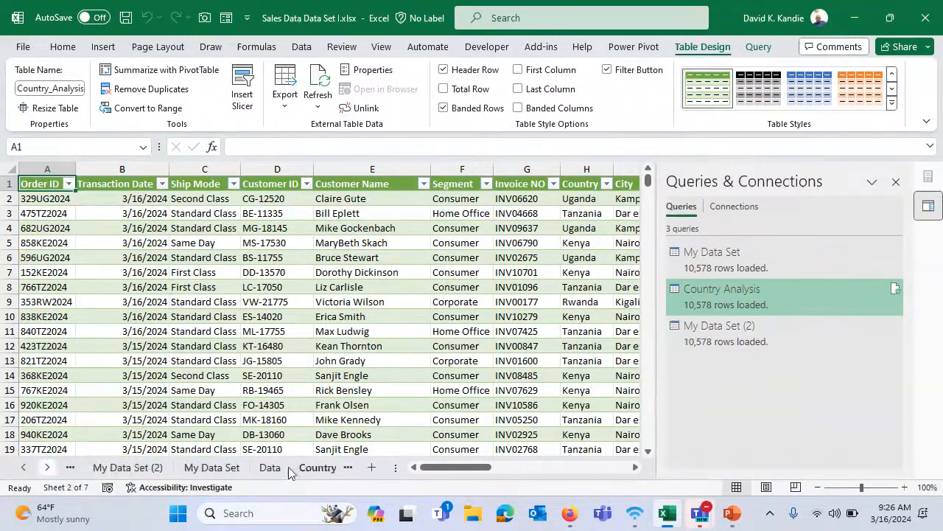
- Compare the header rows of the My Data Set and Country Analysis sheets out to their last columns
{"action": "left_click", "coordinate": [212, 468]}
{"action": "left_click", "coordinate": [403, 304]}
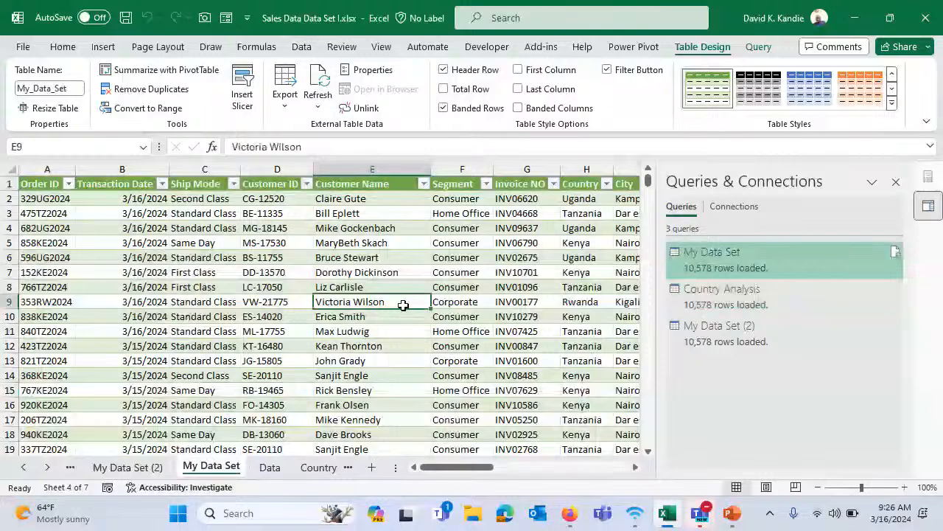
{"action": "key", "text": "ctrl+Up"}
{"action": "key", "text": "ctrl+Right"}
{"action": "key", "text": "ctrl+Left"}
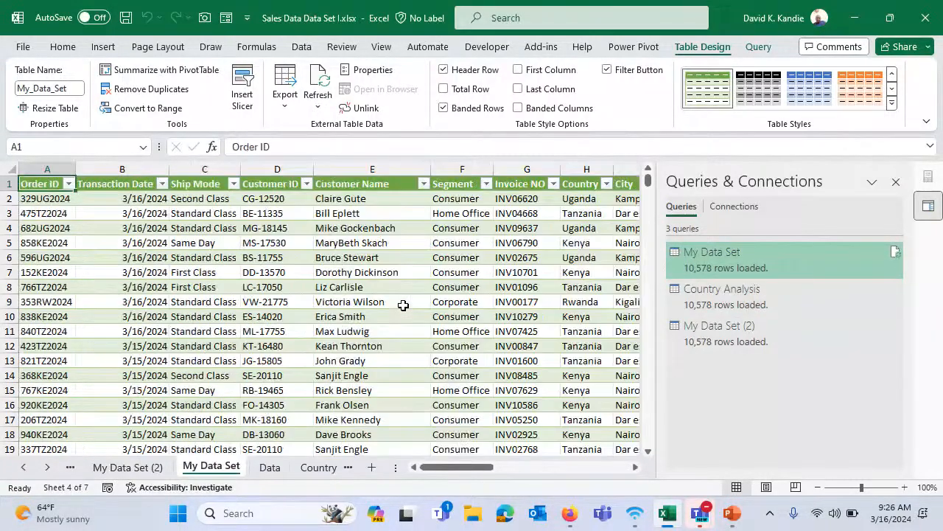
{"action": "left_click", "coordinate": [23, 468]}
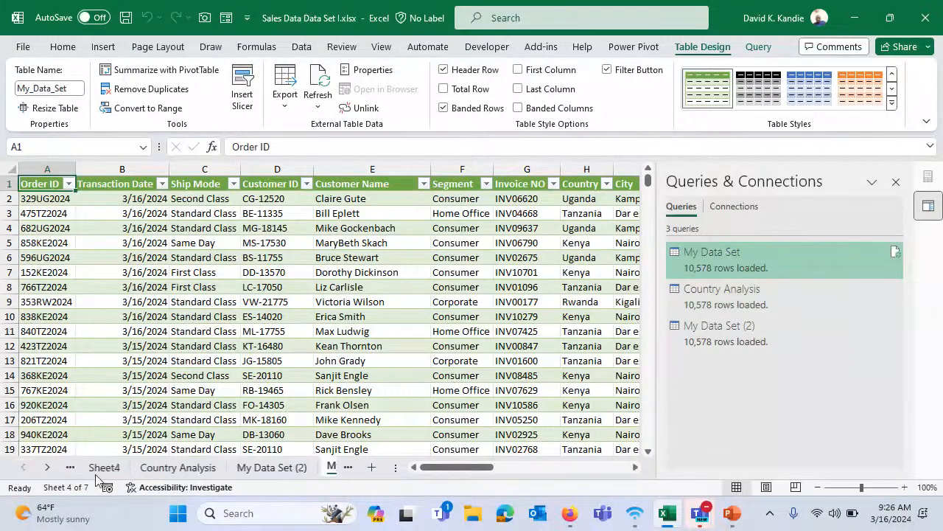
{"action": "left_click", "coordinate": [218, 470]}
{"action": "left_click", "coordinate": [343, 275]}
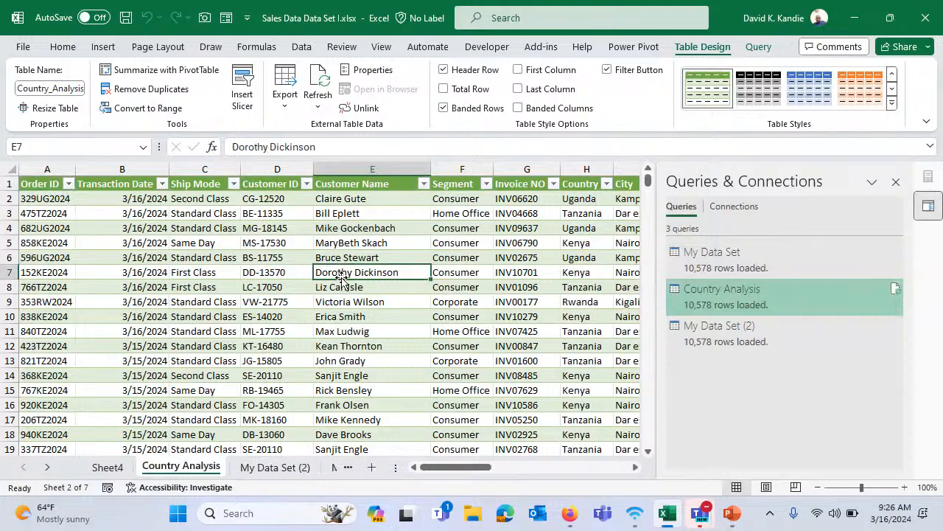
{"action": "key", "text": "ctrl+Up"}
{"action": "key", "text": "ctrl+Right"}
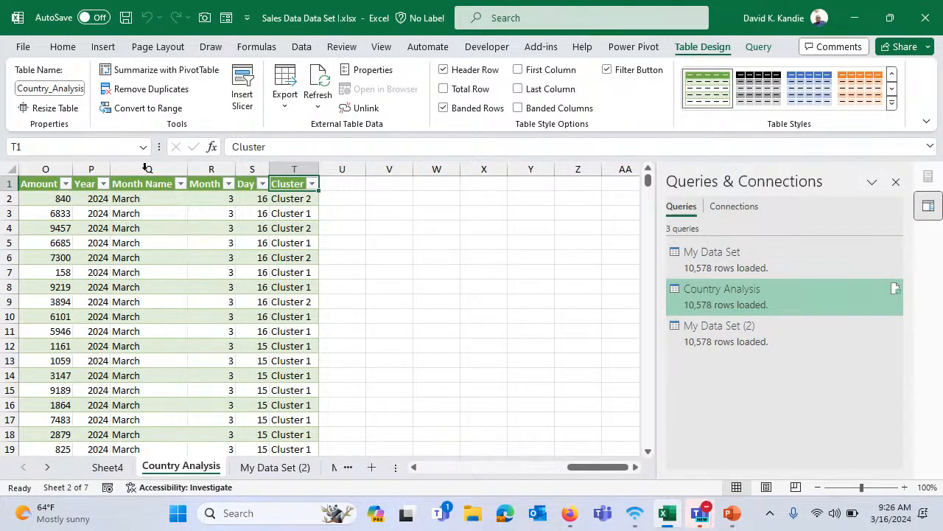
{"action": "left_click", "coordinate": [104, 47]}
{"action": "left_click", "coordinate": [36, 101]}
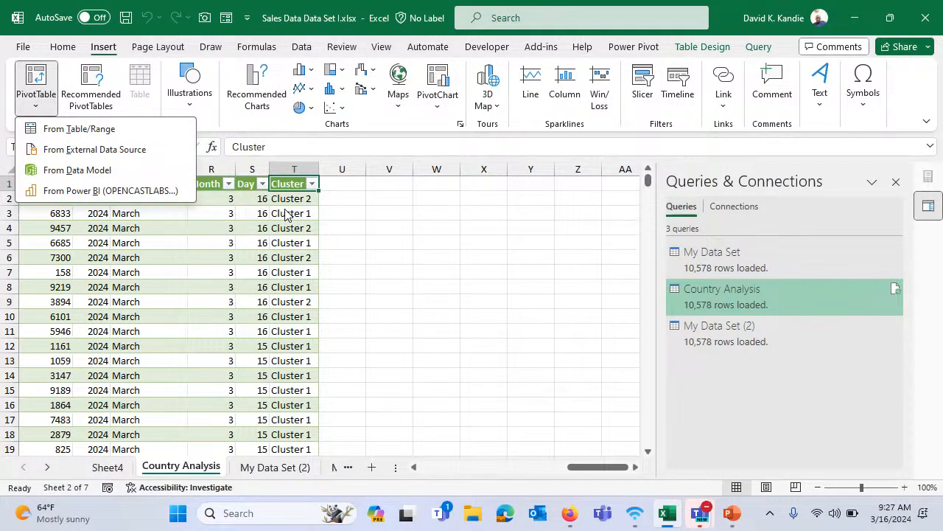
{"action": "left_click", "coordinate": [351, 248]}
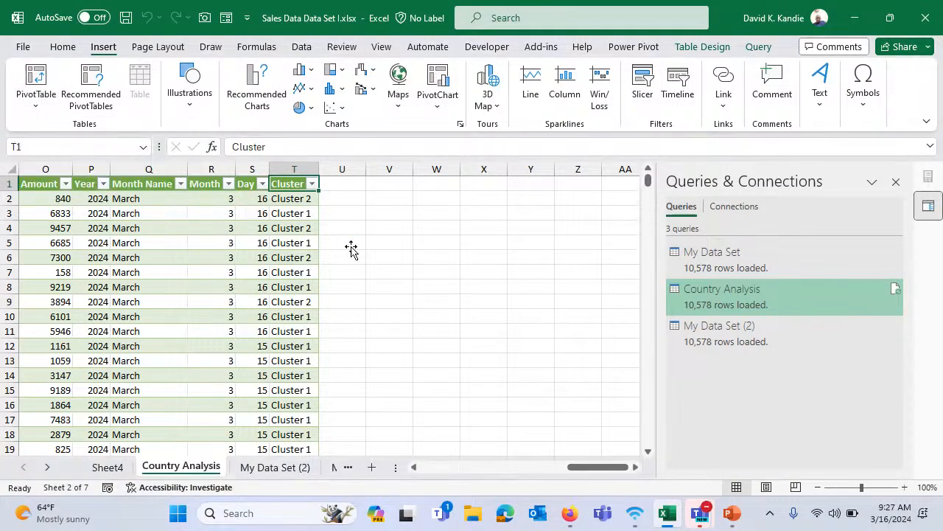
- Reopen the My Data Set query in the Power Query Editor and compare its last columns with those of Country Analysis
{"action": "left_click", "coordinate": [742, 267]}
{"action": "double_click", "coordinate": [742, 267]}
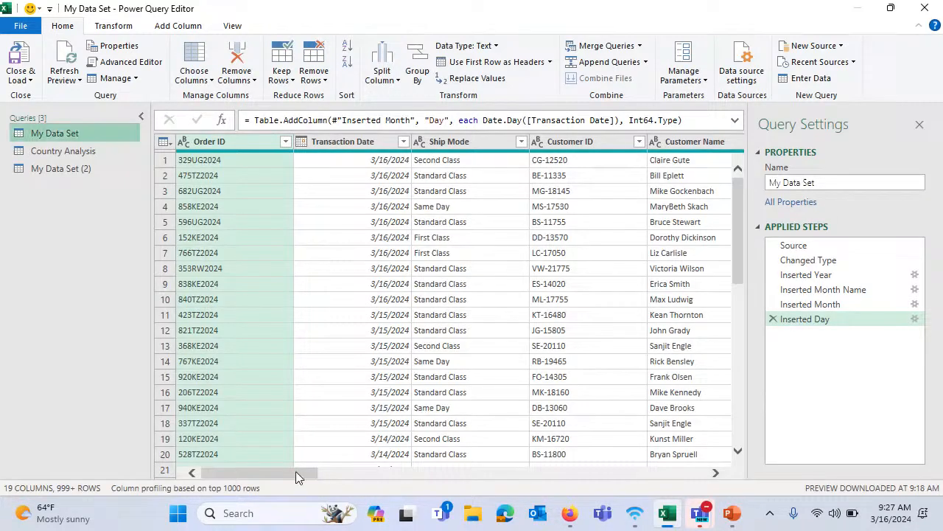
{"action": "left_click_drag", "start_coordinate": [295, 471], "coordinate": [649, 472]}
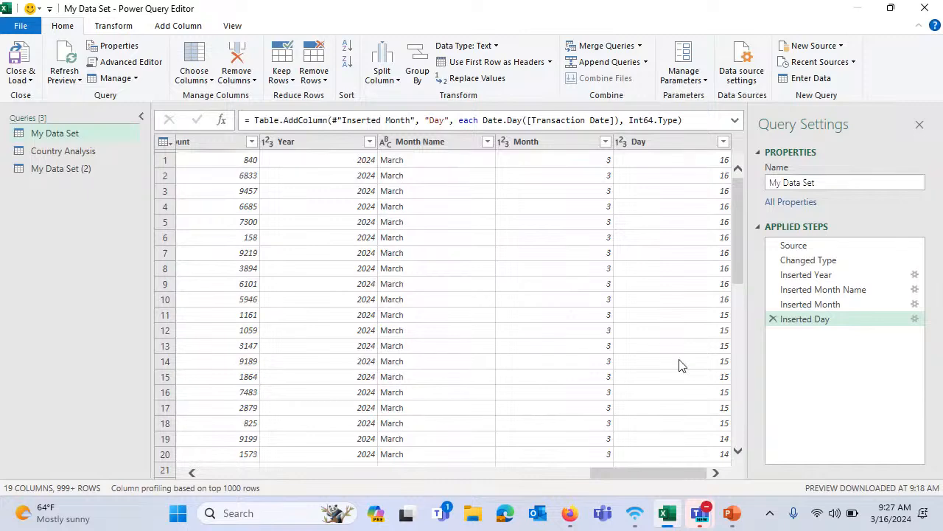
{"action": "left_click", "coordinate": [83, 153]}
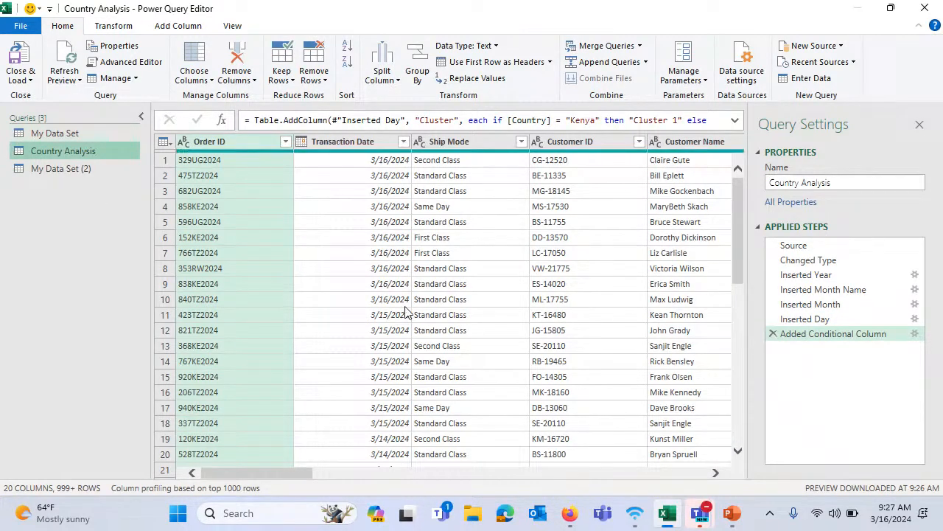
{"action": "left_click_drag", "start_coordinate": [297, 475], "coordinate": [710, 474]}
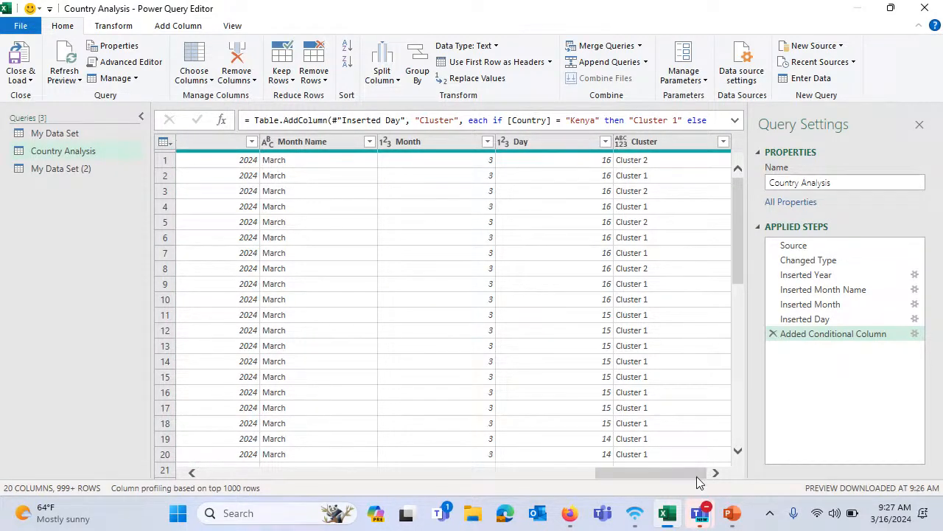
{"action": "left_click_drag", "start_coordinate": [696, 476], "coordinate": [649, 477]}
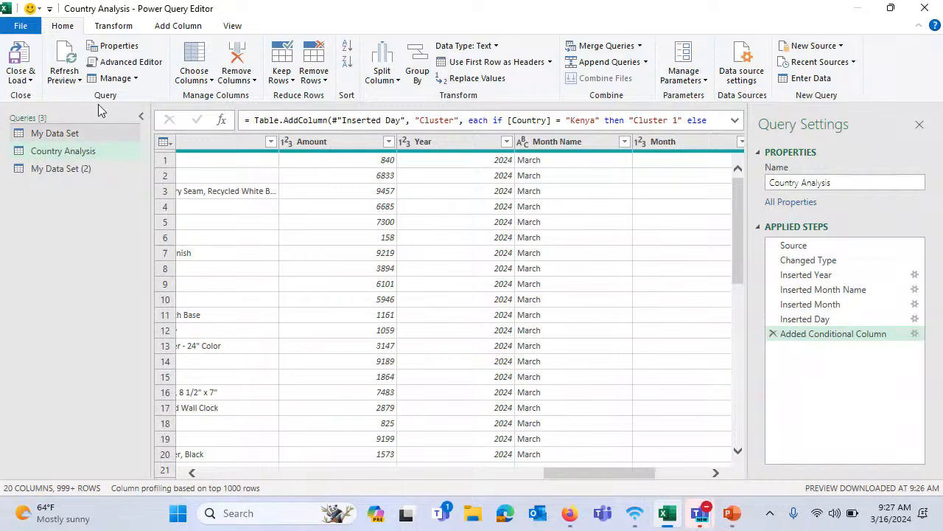
- Start a custom column in the Country Analysis query and name it Net Sales
{"action": "left_click", "coordinate": [172, 28]}
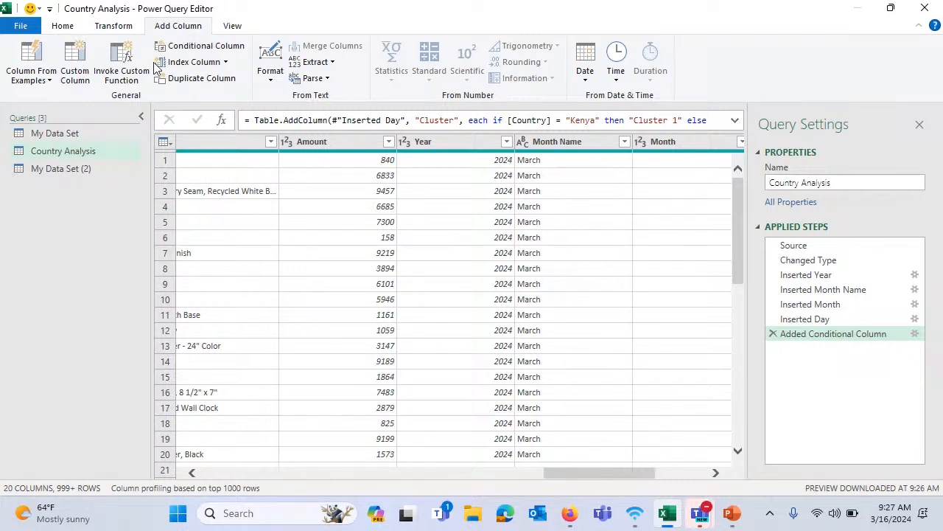
{"action": "left_click", "coordinate": [89, 153]}
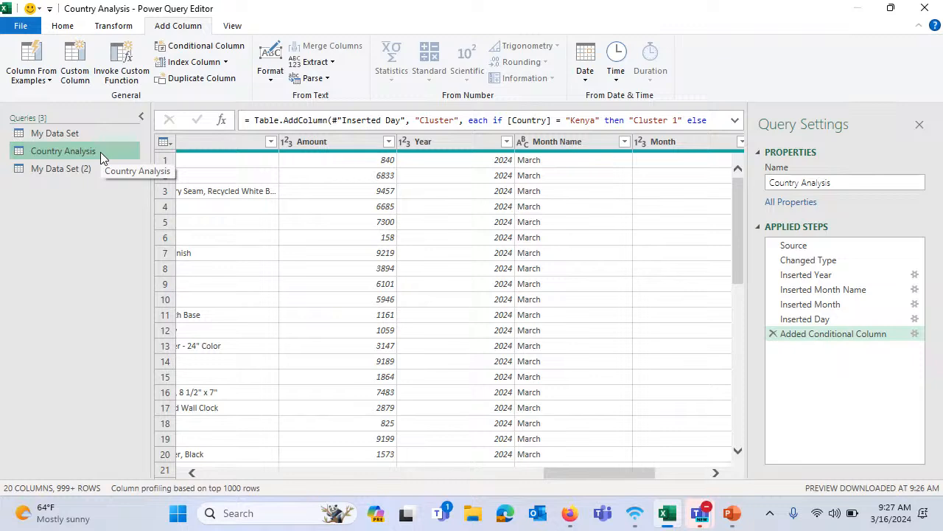
{"action": "left_click", "coordinate": [362, 140]}
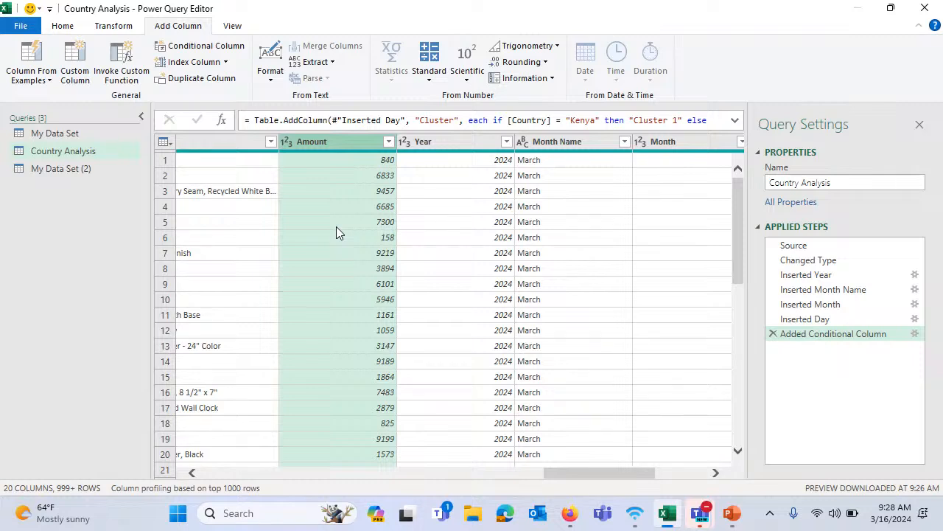
{"action": "left_click", "coordinate": [76, 68]}
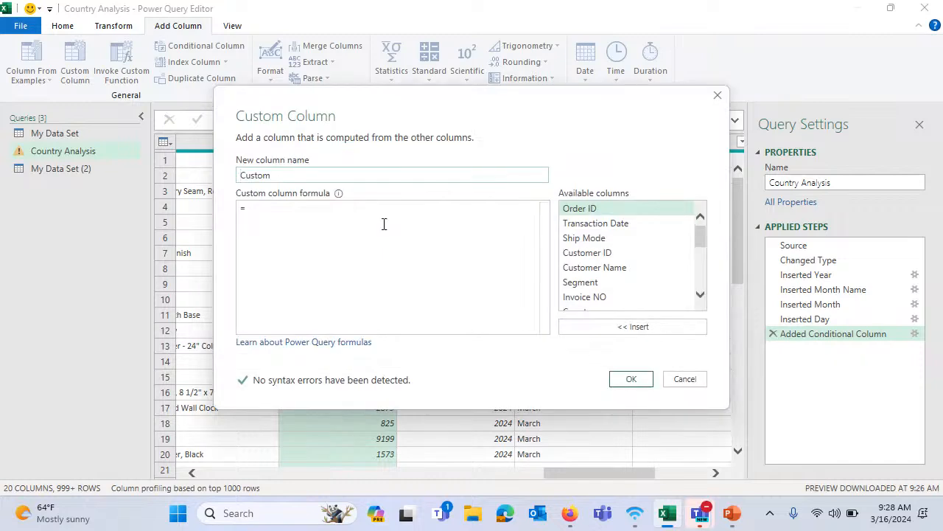
{"action": "double_click", "coordinate": [335, 177]}
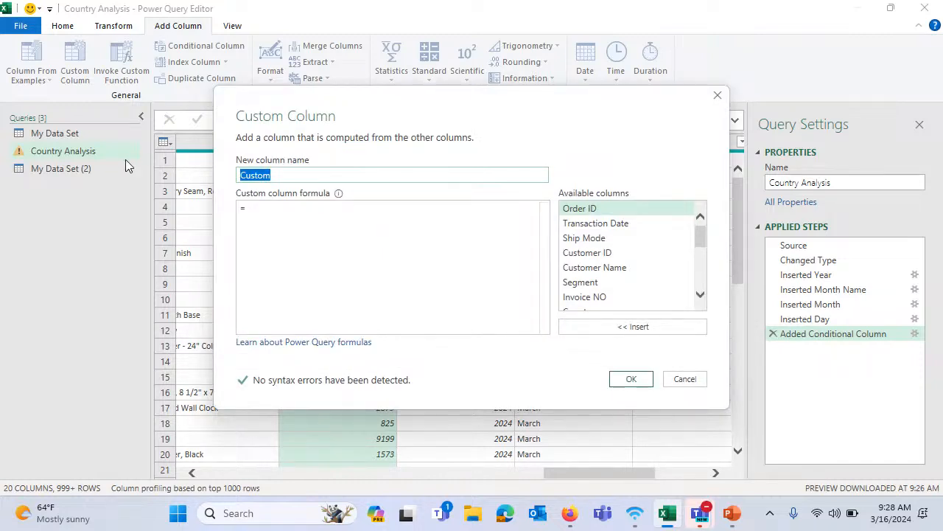
{"action": "type", "text": "Net Sales"}
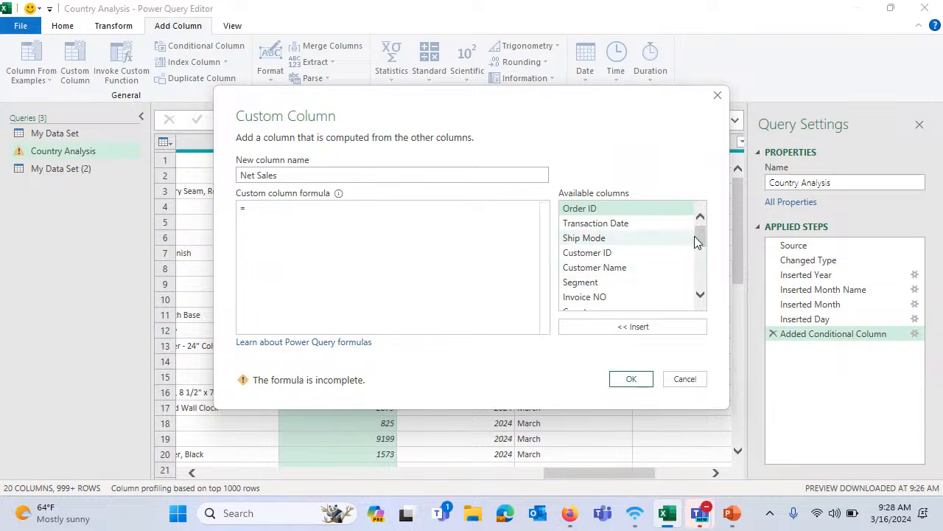
- Set the Net Sales formula to [Amount]*0.7 and create the column
{"action": "left_click_drag", "start_coordinate": [694, 236], "coordinate": [703, 280]}
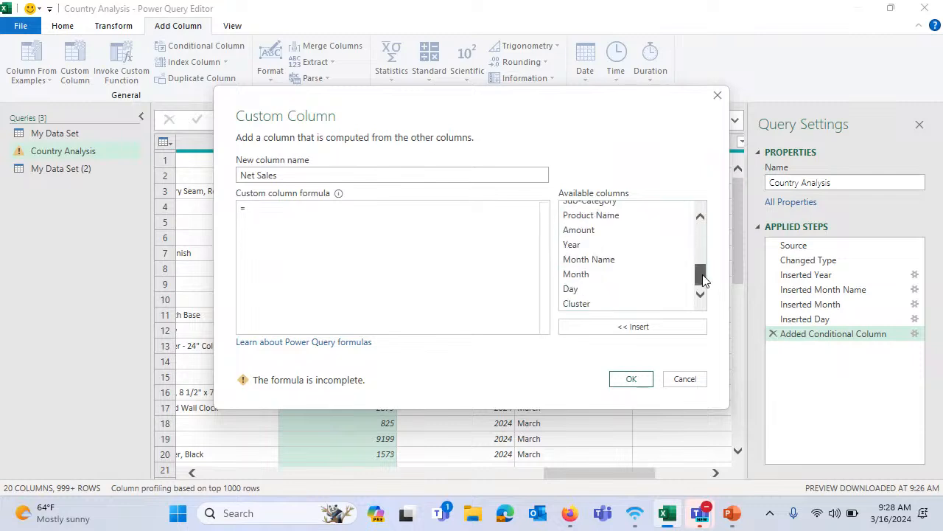
{"action": "double_click", "coordinate": [606, 231]}
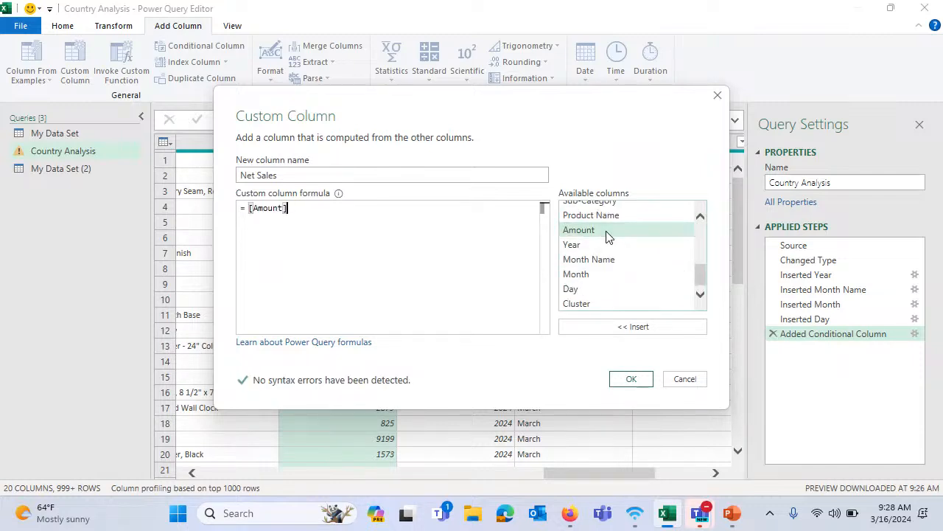
{"action": "type", "text": "*0.7"}
{"action": "left_click", "coordinate": [627, 380]}
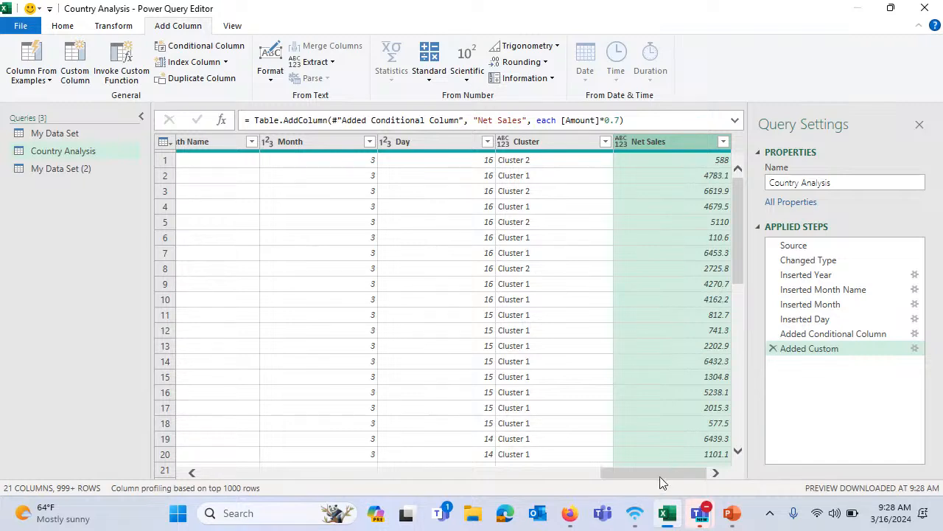
{"action": "left_click_drag", "start_coordinate": [661, 475], "coordinate": [704, 476]}
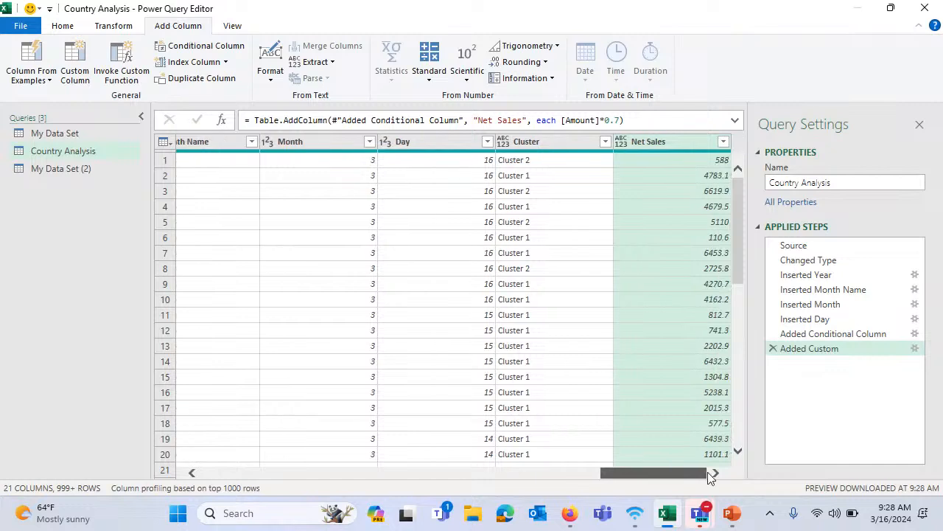
- Add a custom column named Profit to the Country Analysis query with the formula [Amount]-[Net Sales]
{"action": "left_click", "coordinate": [75, 63]}
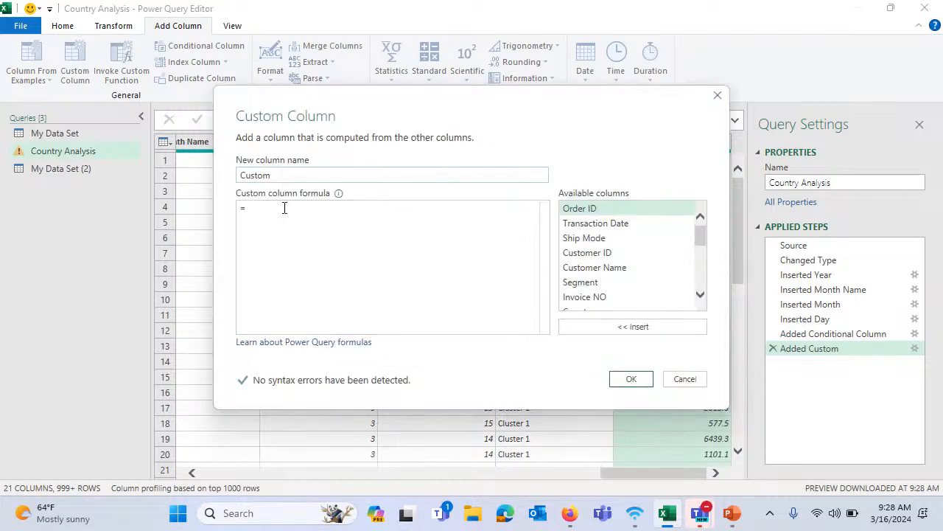
{"action": "double_click", "coordinate": [244, 175]}
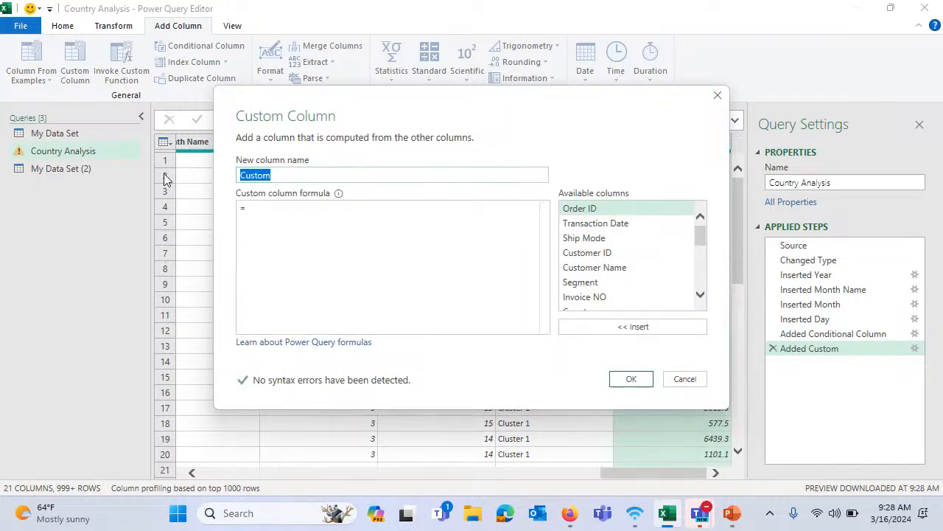
{"action": "type", "text": "Profit"}
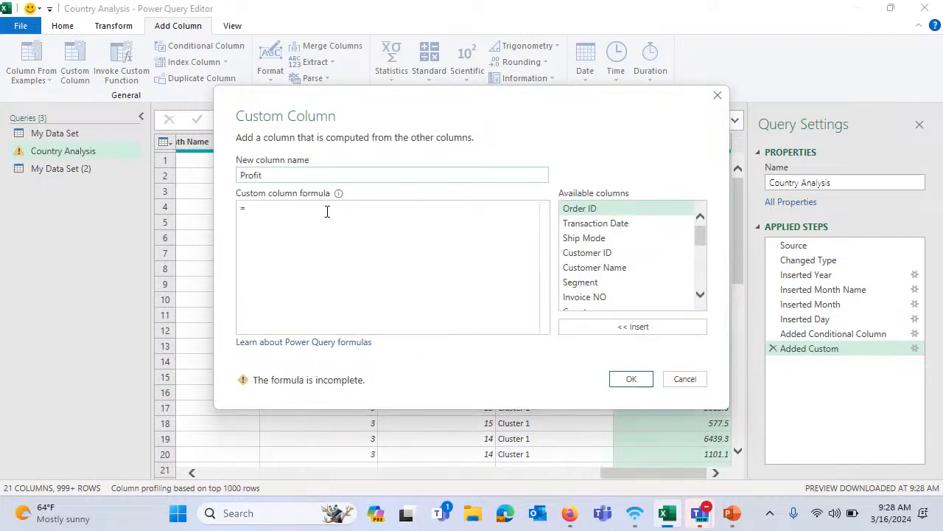
{"action": "left_click", "coordinate": [325, 212]}
{"action": "left_click_drag", "start_coordinate": [701, 242], "coordinate": [704, 297]}
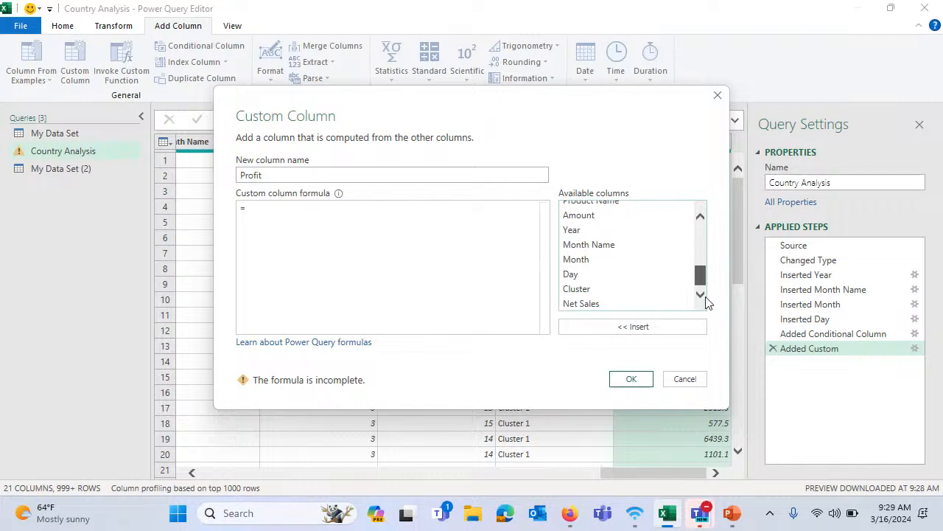
{"action": "double_click", "coordinate": [589, 217]}
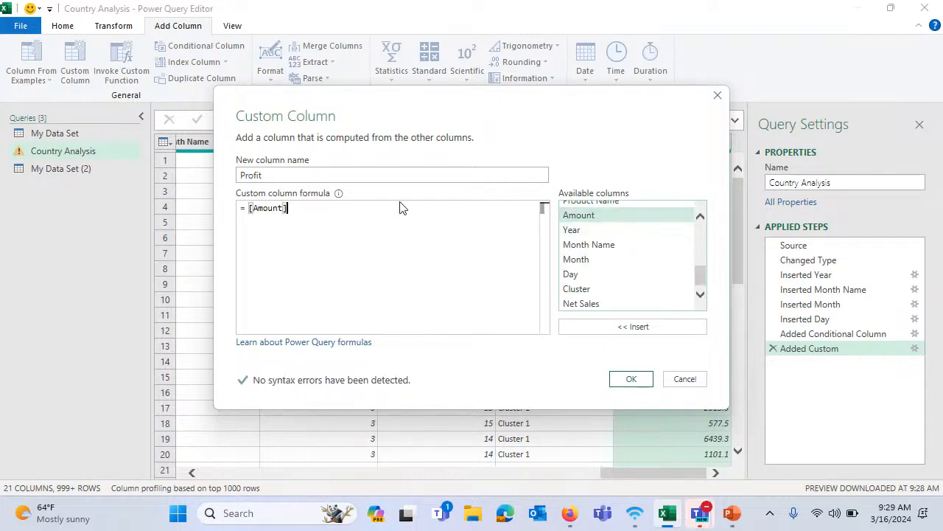
{"action": "type", "text": "-"}
{"action": "double_click", "coordinate": [580, 304]}
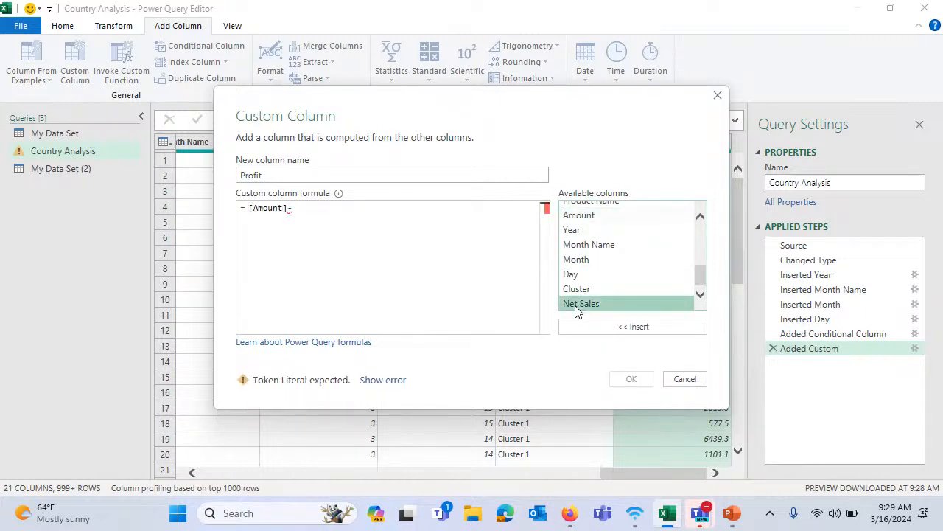
{"action": "left_click", "coordinate": [634, 380]}
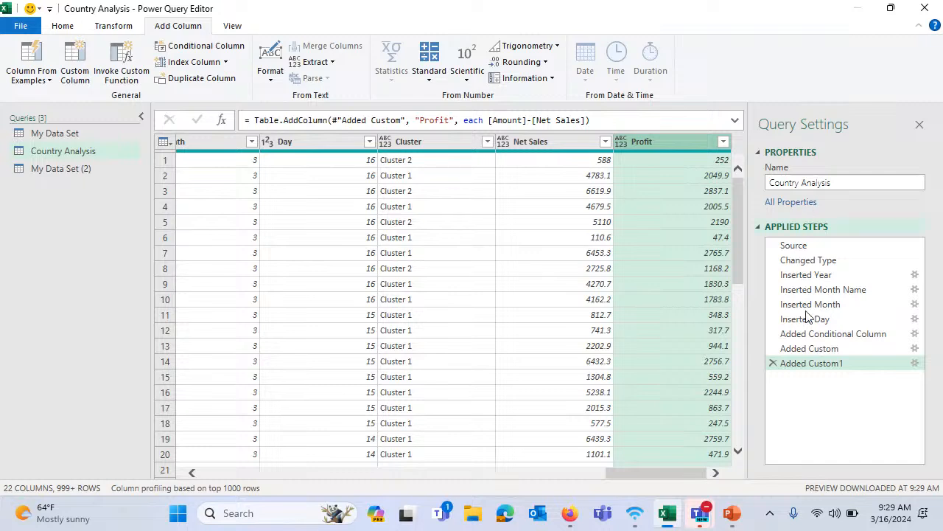
- Rename the Added Custom applied step of the Country Analysis query as Net Sales
{"action": "left_click", "coordinate": [818, 351]}
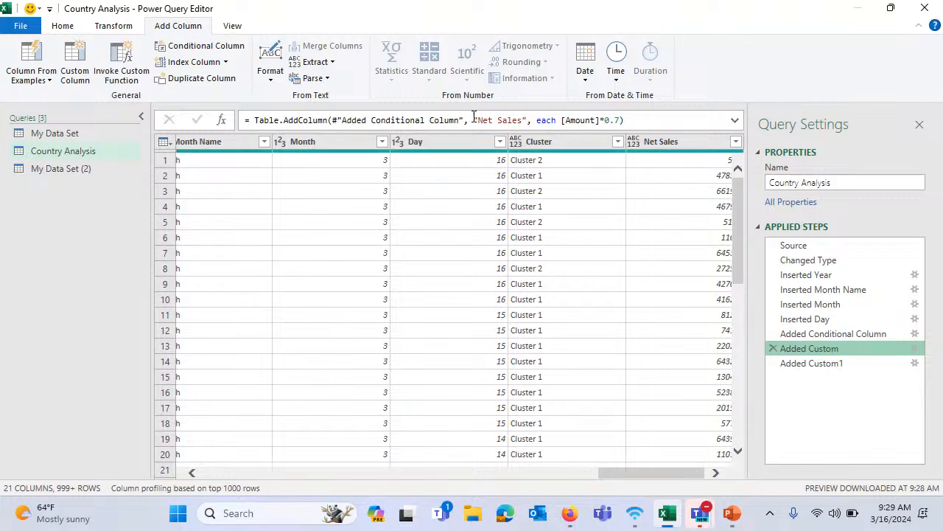
{"action": "right_click", "coordinate": [835, 359]}
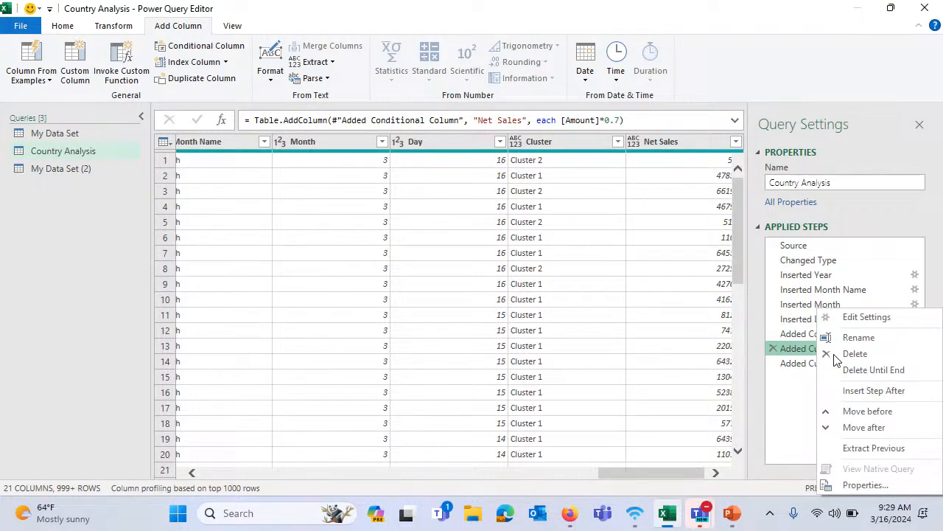
{"action": "left_click", "coordinate": [855, 338]}
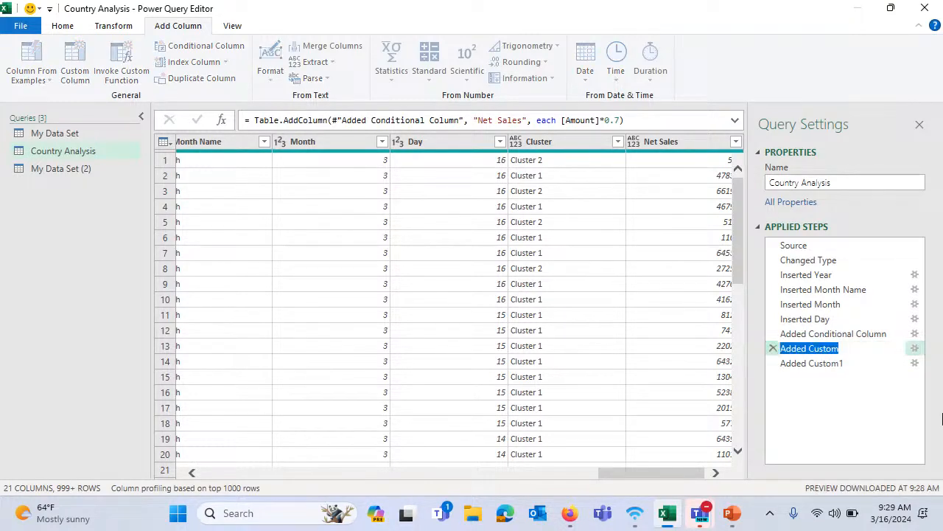
{"action": "type", "text": "Net Sales"}
{"action": "key", "text": "Return"}
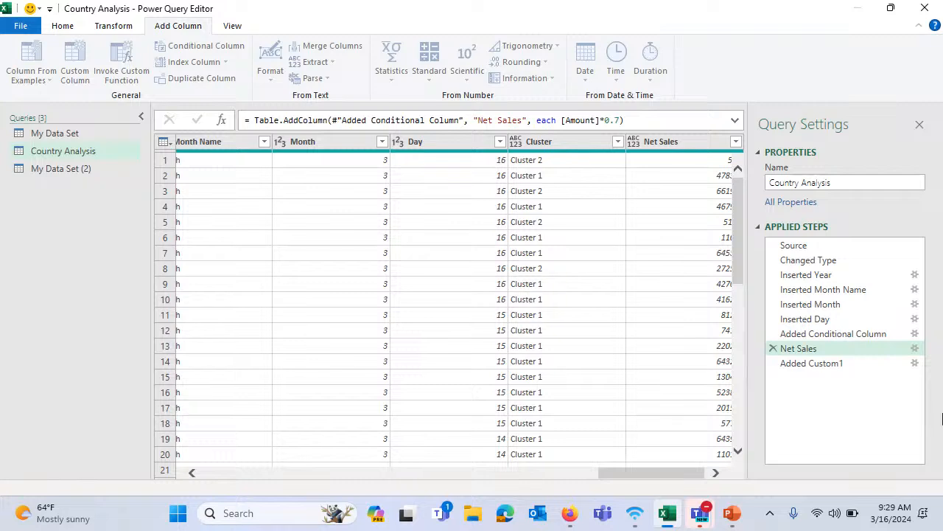
- Rename the Added Custom1 applied step of the Country Analysis query as Profit
{"action": "left_click", "coordinate": [826, 369]}
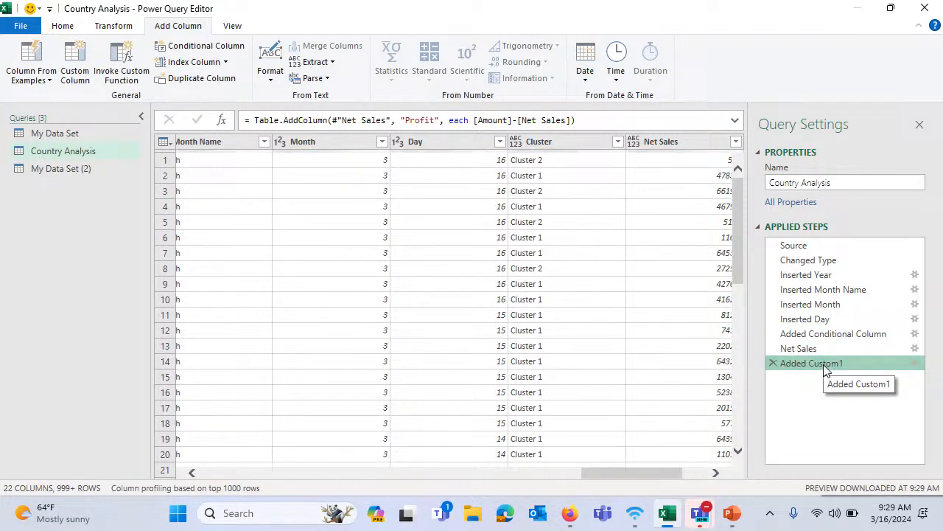
{"action": "right_click", "coordinate": [826, 369]}
{"action": "left_click", "coordinate": [805, 336]}
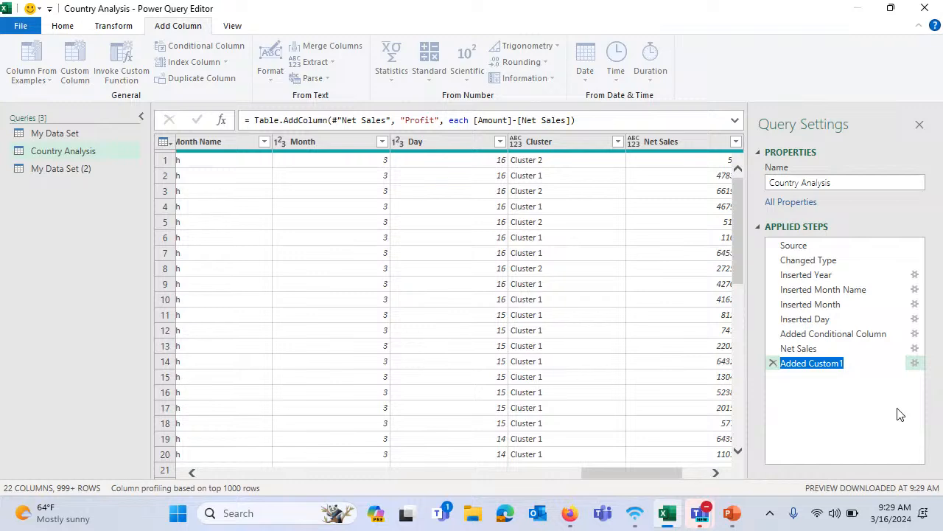
{"action": "type", "text": "Profit"}
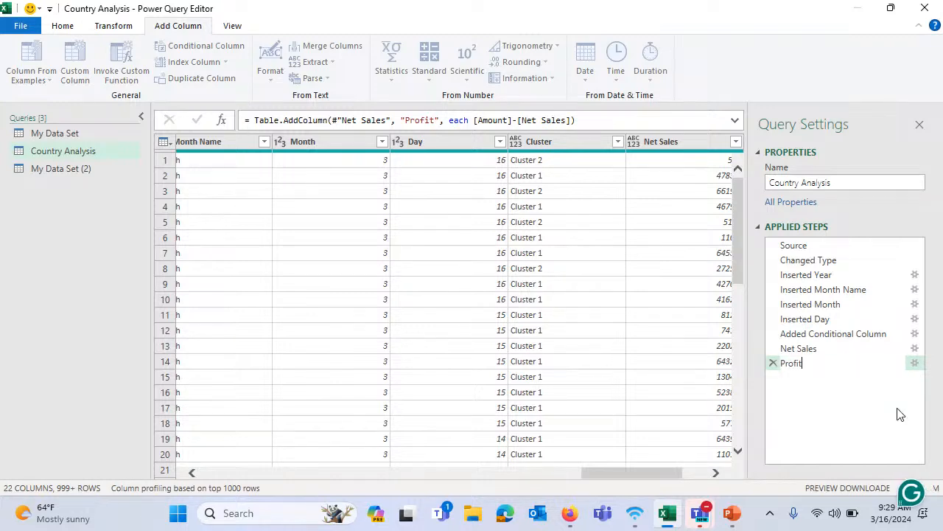
{"action": "key", "text": "Return"}
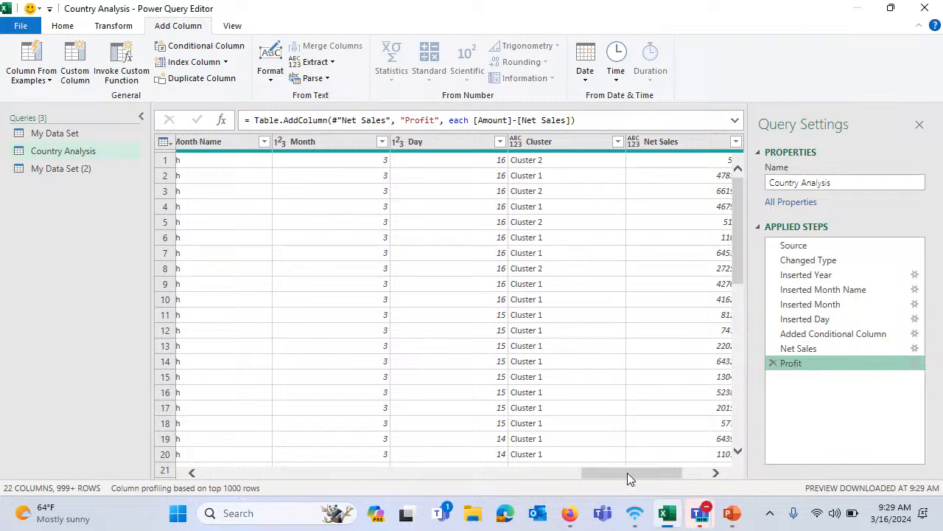
- Rename the My Data Set (2) query as Referenced Data
{"action": "left_click_drag", "start_coordinate": [628, 472], "coordinate": [106, 462]}
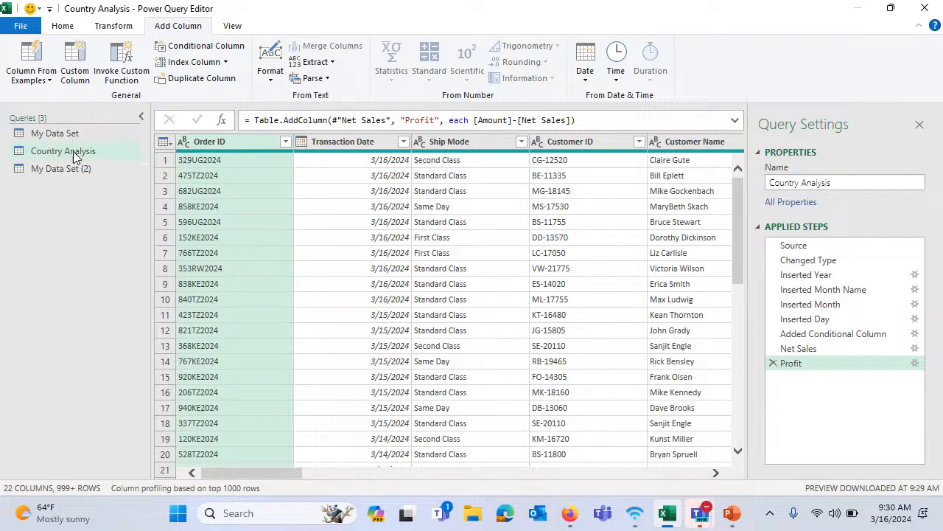
{"action": "left_click", "coordinate": [67, 172]}
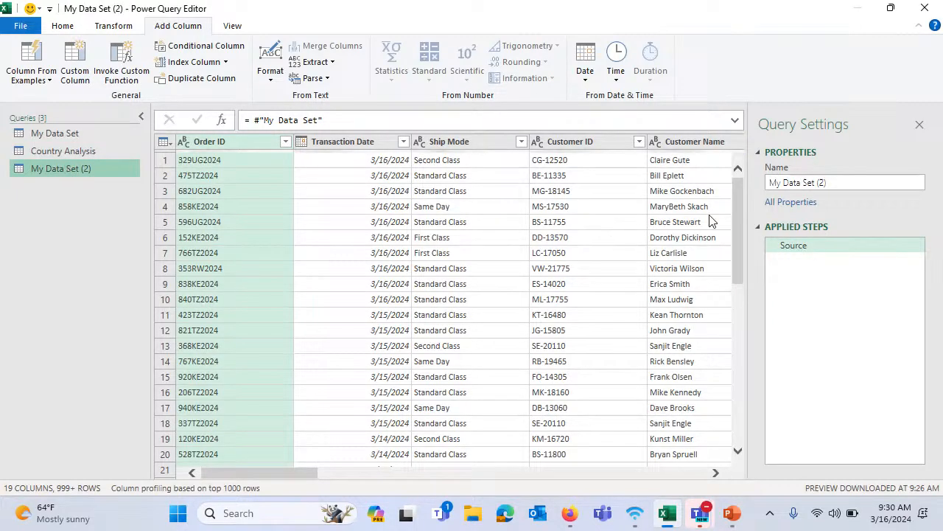
{"action": "left_click_drag", "start_coordinate": [846, 183], "coordinate": [658, 179]}
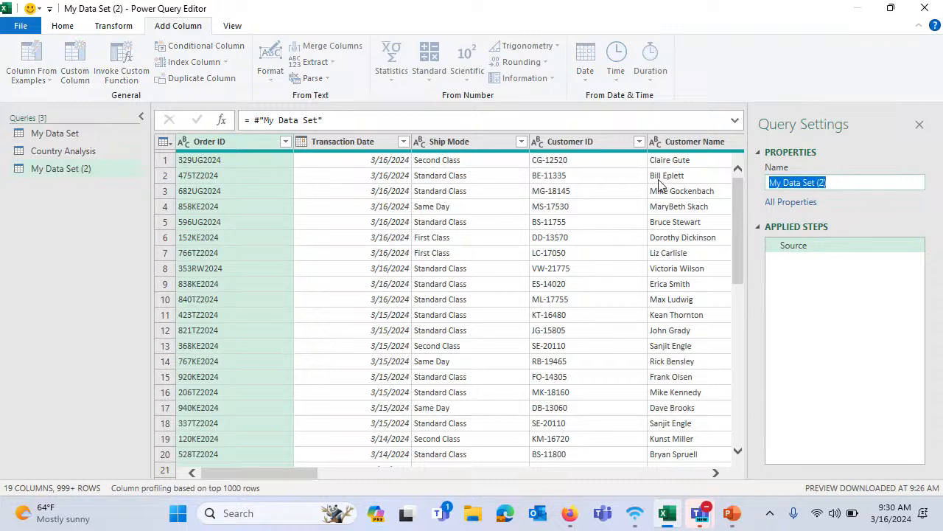
{"action": "type", "text": "Referenced "}
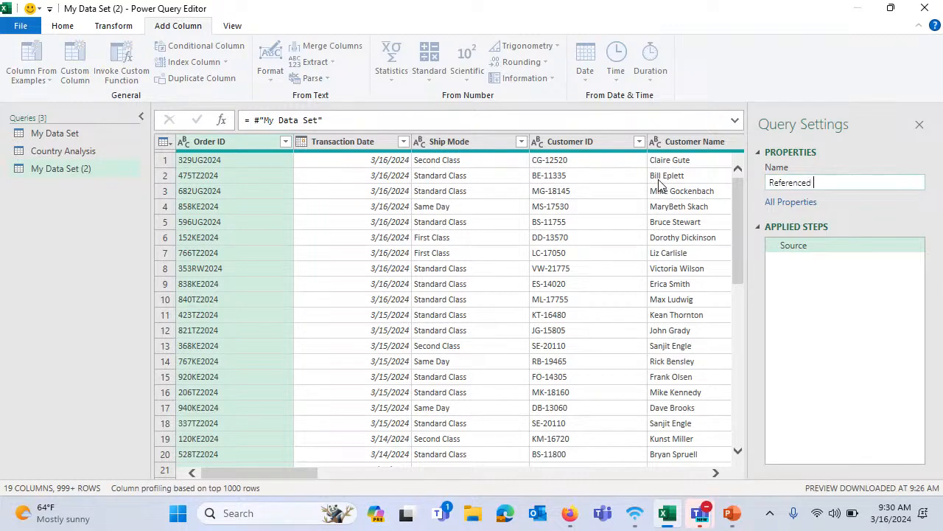
{"action": "type", "text": "Dtaata"}
{"action": "key", "text": "Return"}
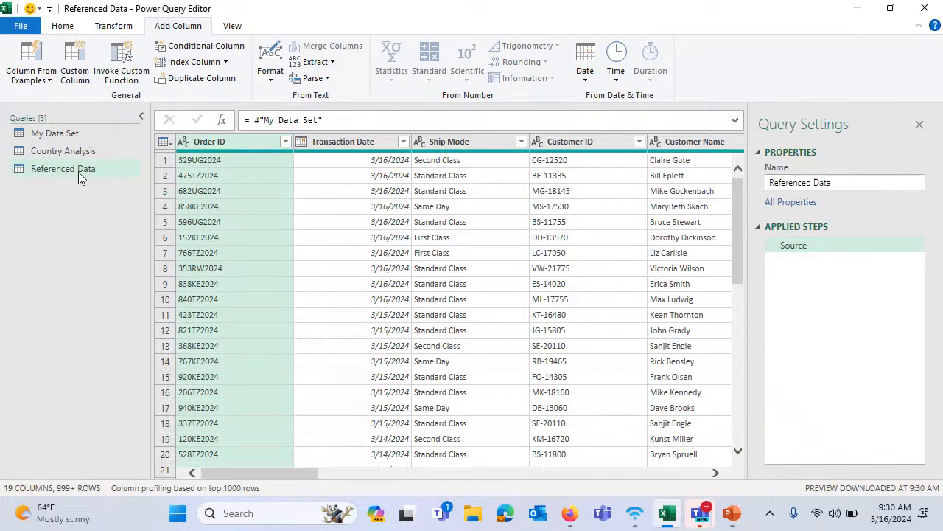
- Compare the applied steps and source formula of Referenced Data with My Data Set, and examine the last columns of My Data Set
{"action": "left_click", "coordinate": [54, 134]}
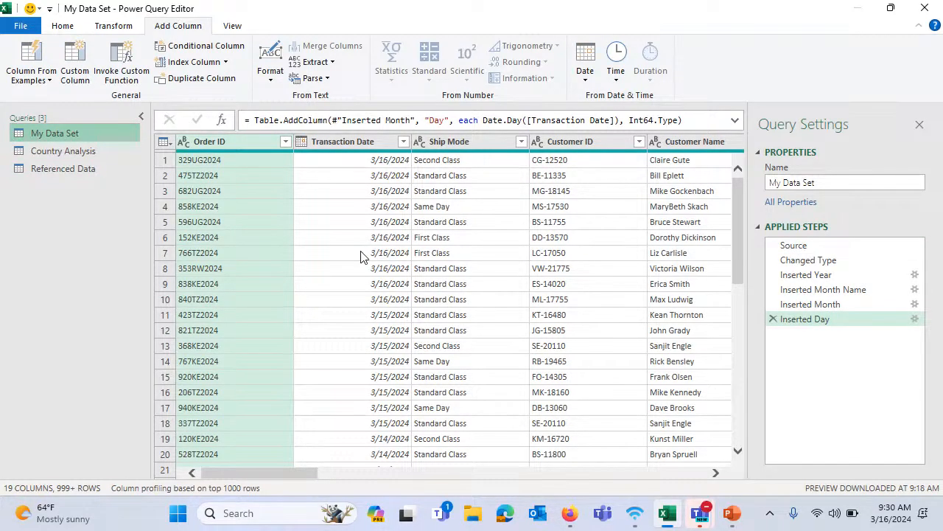
{"action": "left_click", "coordinate": [87, 169]}
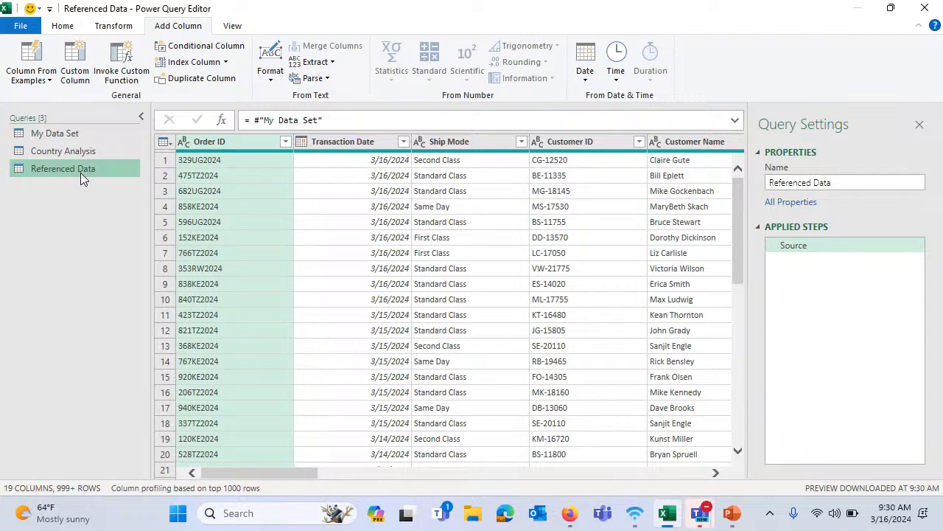
{"action": "left_click_drag", "start_coordinate": [314, 119], "coordinate": [225, 118]}
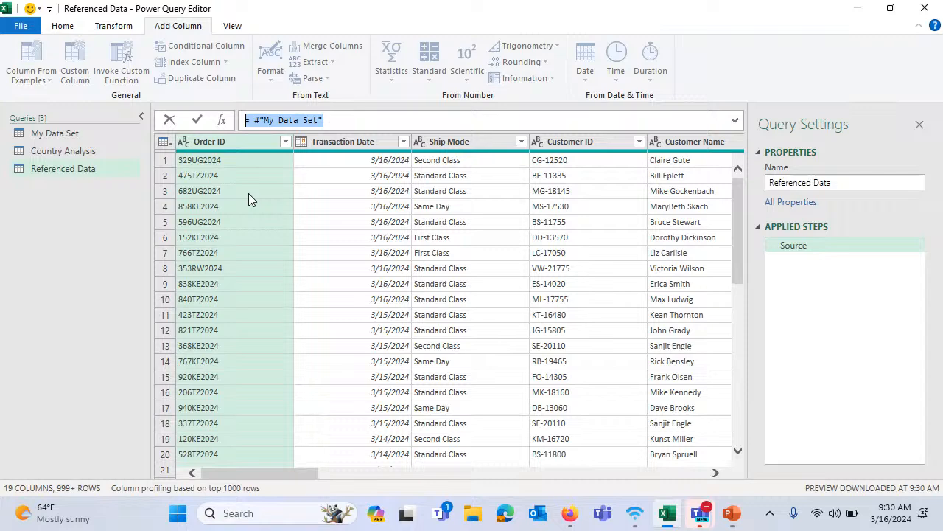
{"action": "left_click", "coordinate": [62, 135]}
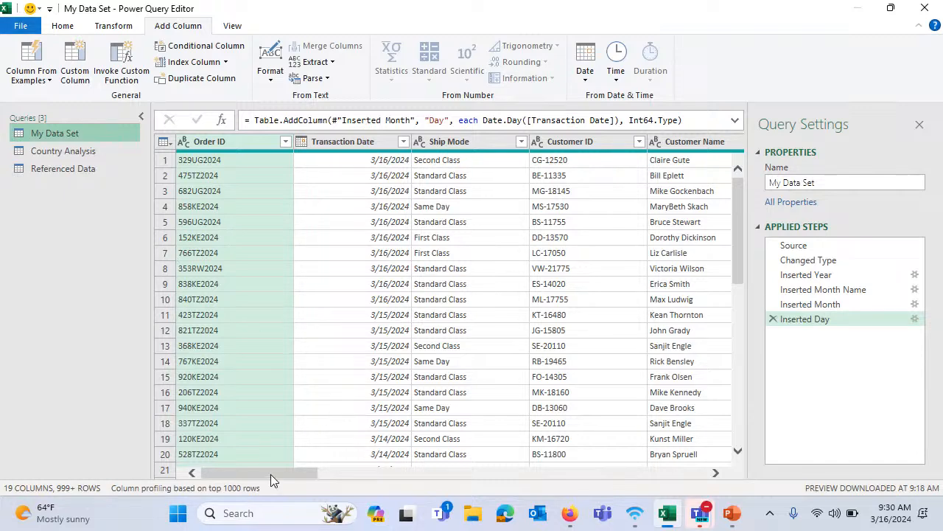
{"action": "left_click_drag", "start_coordinate": [271, 474], "coordinate": [680, 483]}
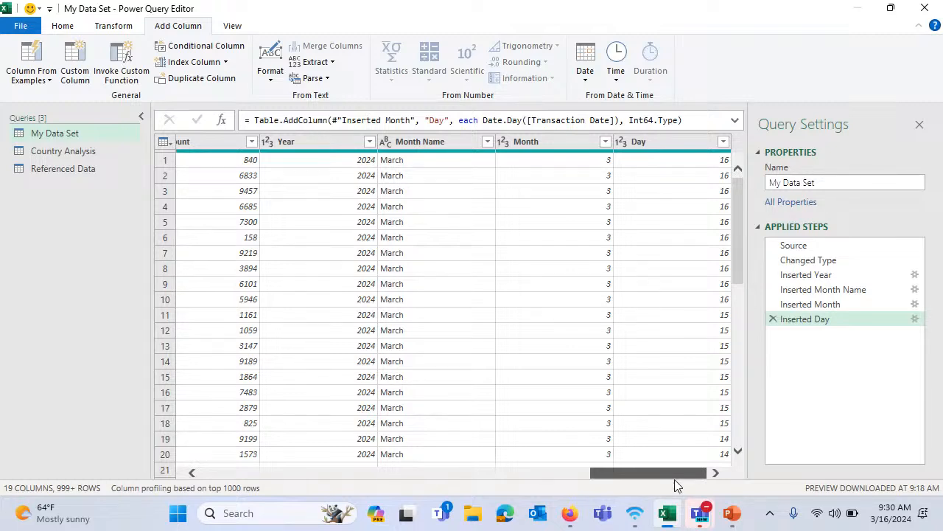
{"action": "left_click_drag", "start_coordinate": [671, 479], "coordinate": [652, 473]}
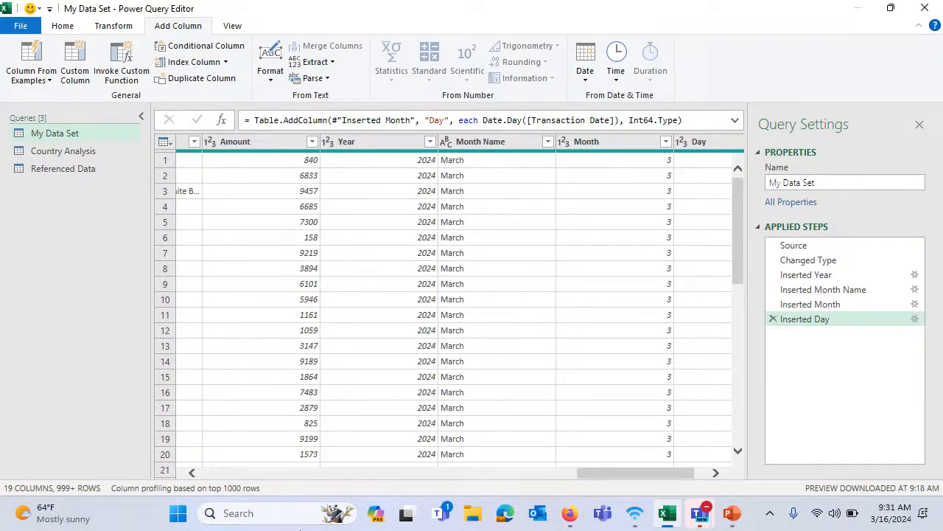
- Close the Power Query Editor and load the updated queries into the workbook
{"action": "left_click", "coordinate": [63, 28]}
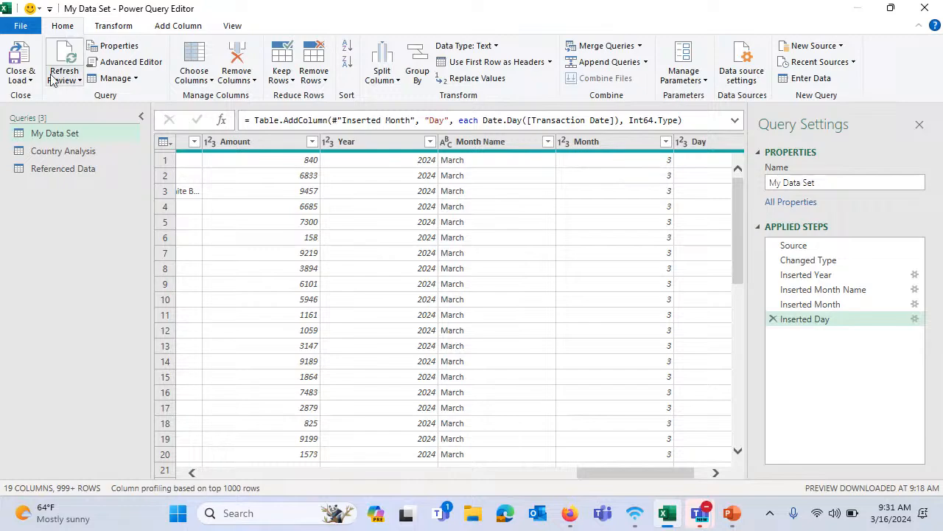
{"action": "left_click", "coordinate": [30, 80]}
{"action": "left_click", "coordinate": [33, 96]}
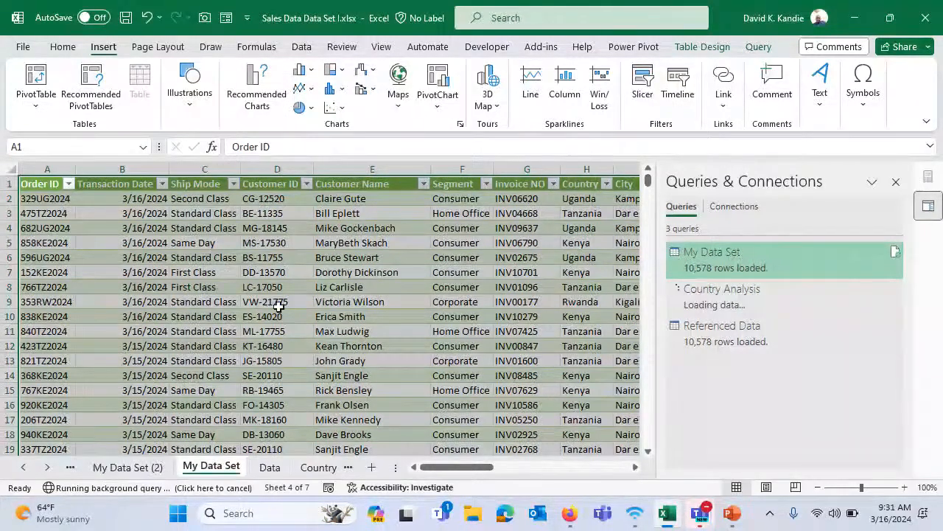
{"action": "left_click", "coordinate": [234, 360]}
- Examine the lookup tables on the Country Code and Country Manager sheets, highlighting the Country Manager column
{"action": "left_click", "coordinate": [47, 467]}
{"action": "left_click", "coordinate": [46, 468]}
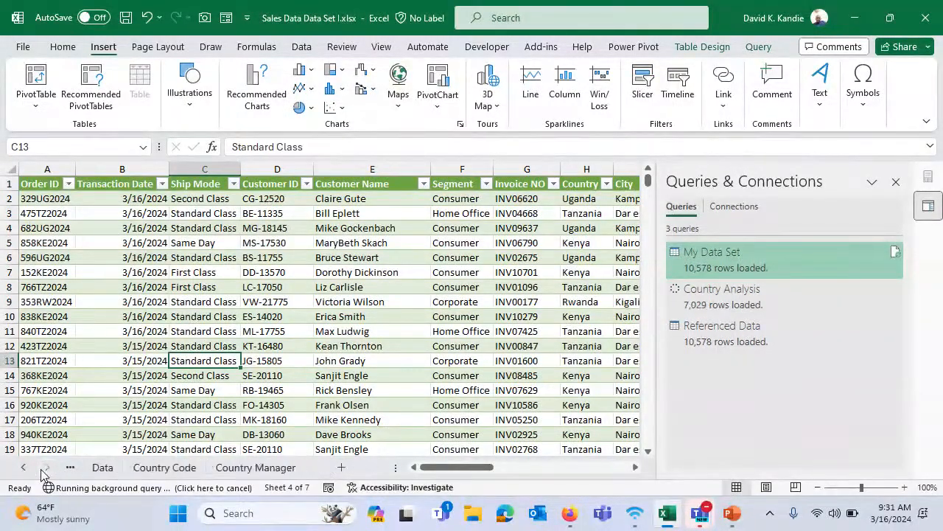
{"action": "left_click", "coordinate": [172, 470]}
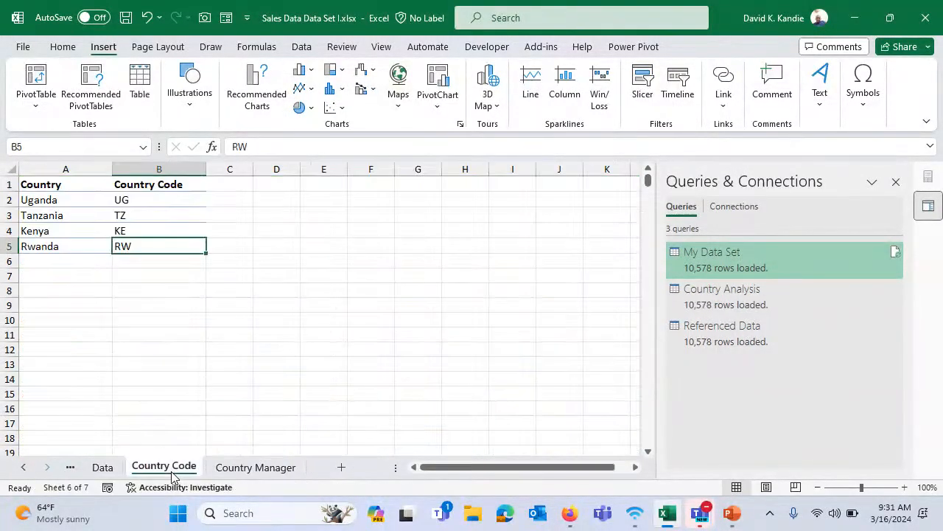
{"action": "left_click", "coordinate": [245, 469]}
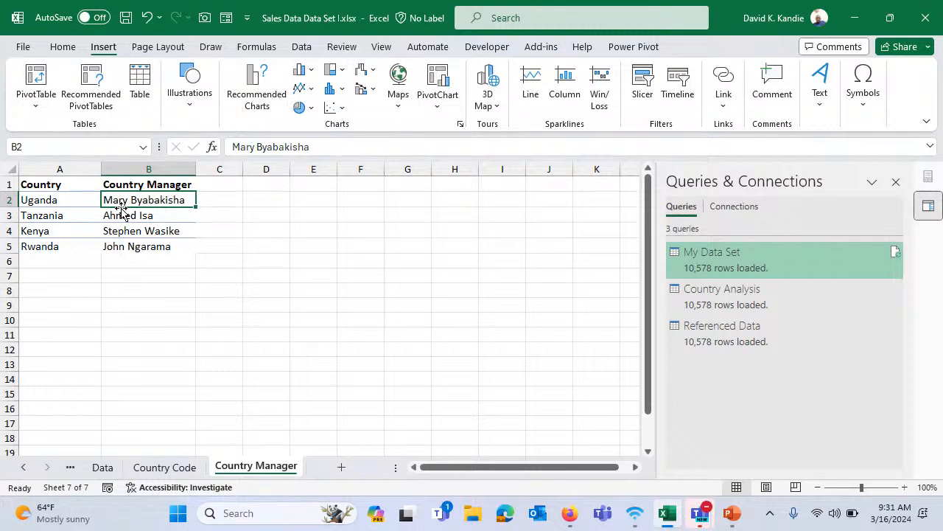
{"action": "left_click", "coordinate": [139, 166]}
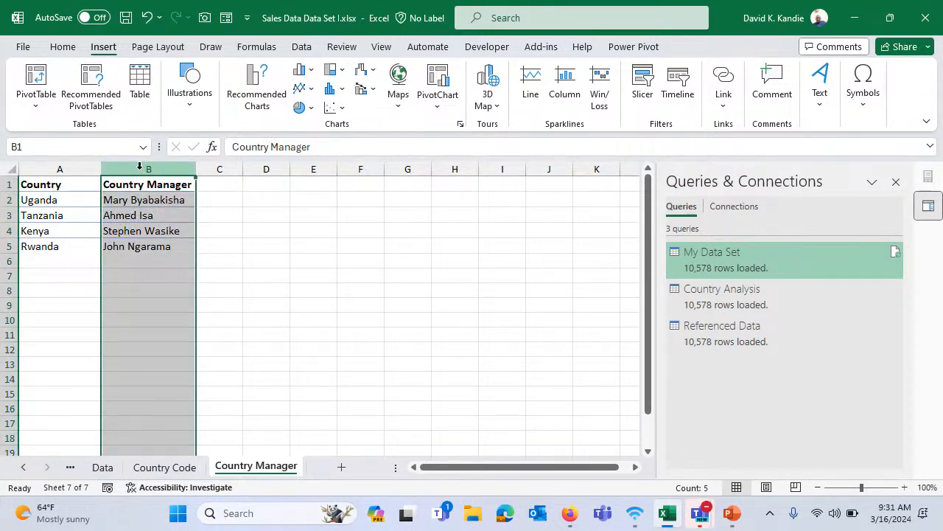
- Return to the My Data Set sheet and highlight its Country column
{"action": "left_click", "coordinate": [26, 469]}
{"action": "left_click", "coordinate": [295, 476]}
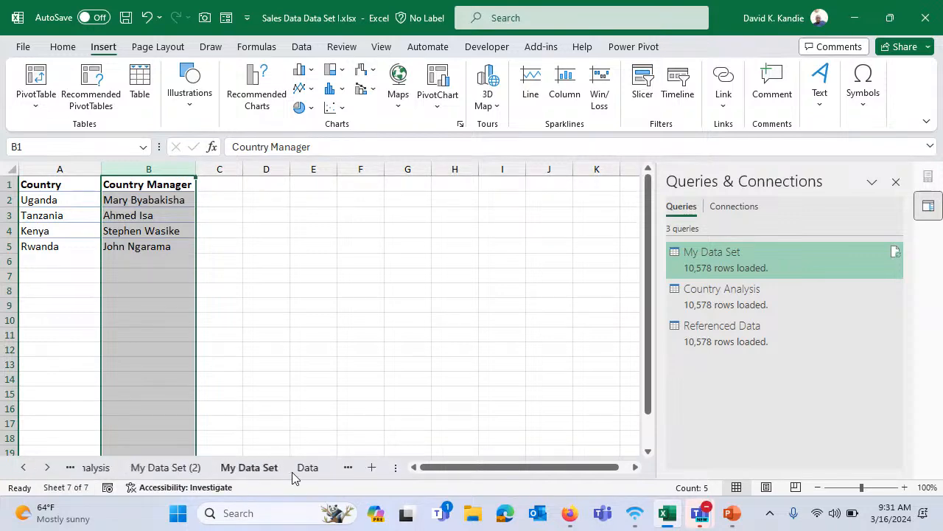
{"action": "left_click", "coordinate": [203, 213]}
{"action": "left_click_drag", "start_coordinate": [442, 468], "coordinate": [526, 474]}
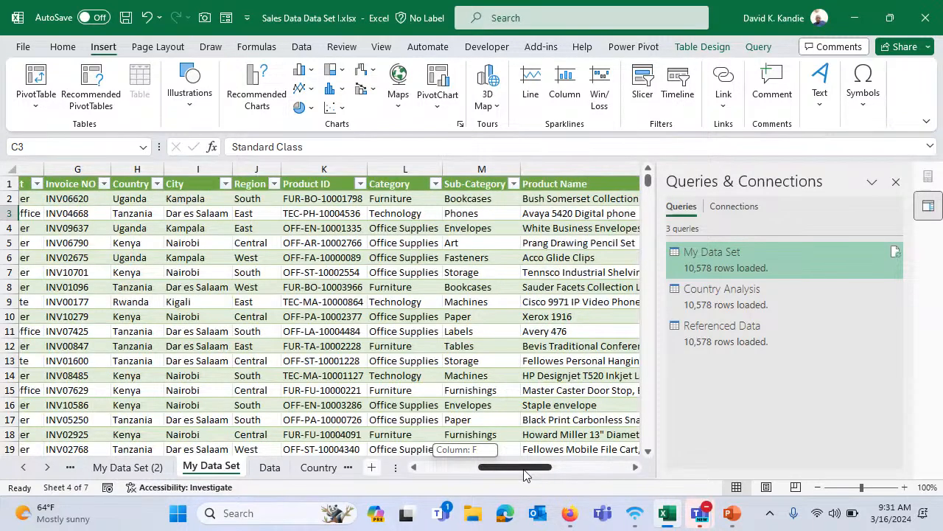
{"action": "left_click", "coordinate": [135, 168]}
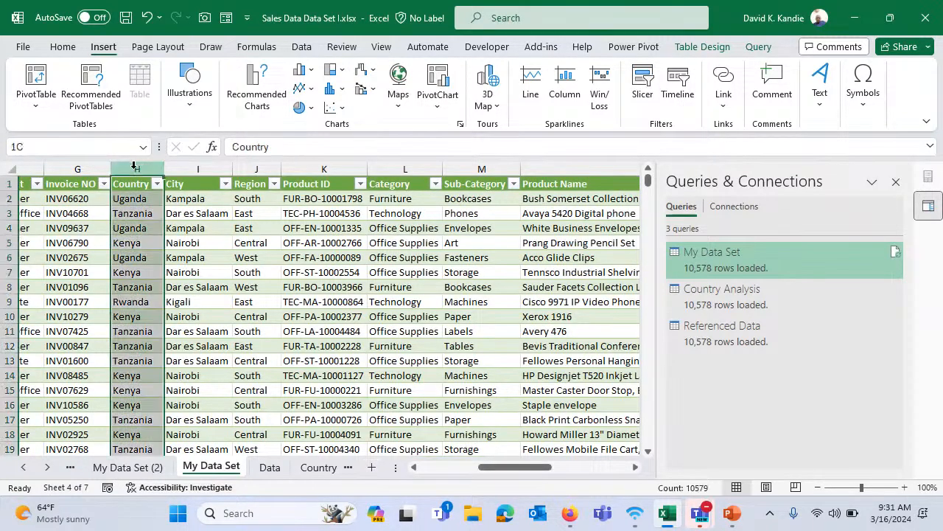
- Bring the Country Manager sheet's range A1:B5, with headers, into Power Query as a table
{"action": "left_click", "coordinate": [144, 242]}
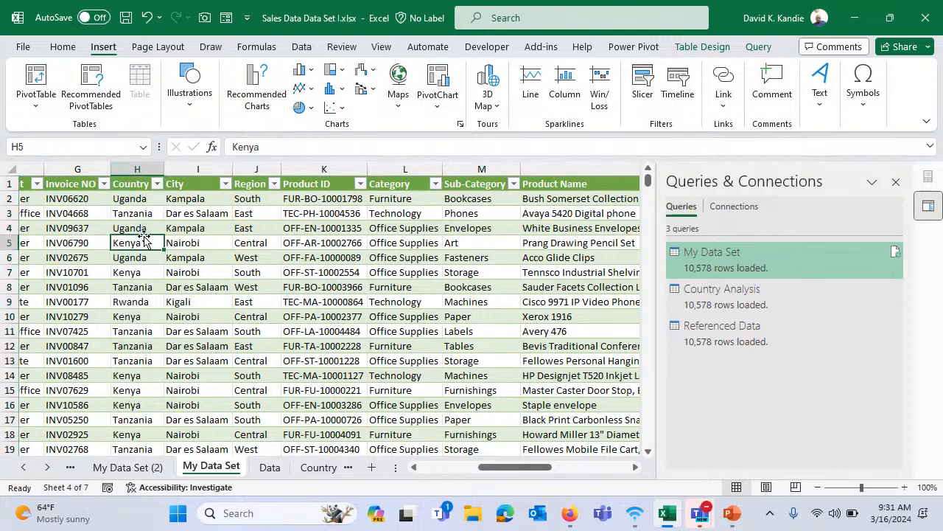
{"action": "left_click", "coordinate": [47, 467]}
{"action": "left_click", "coordinate": [311, 467]}
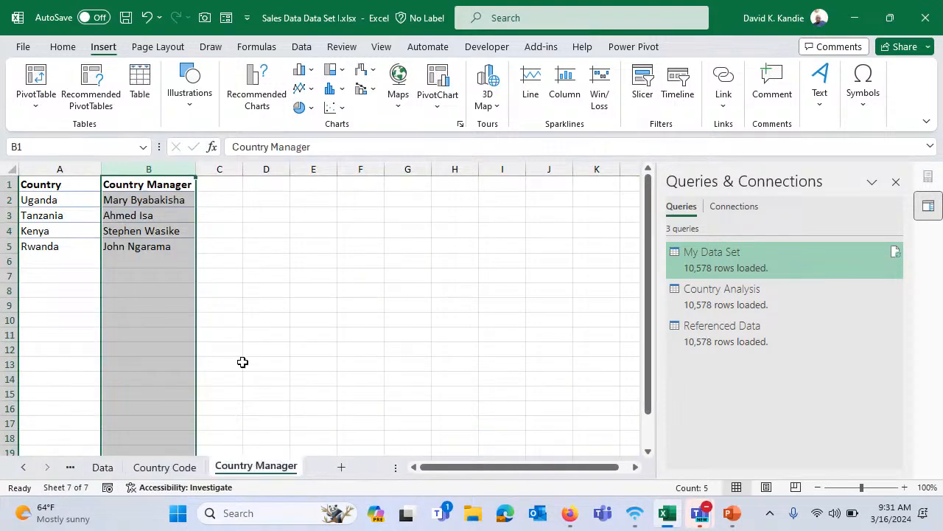
{"action": "left_click", "coordinate": [142, 213]}
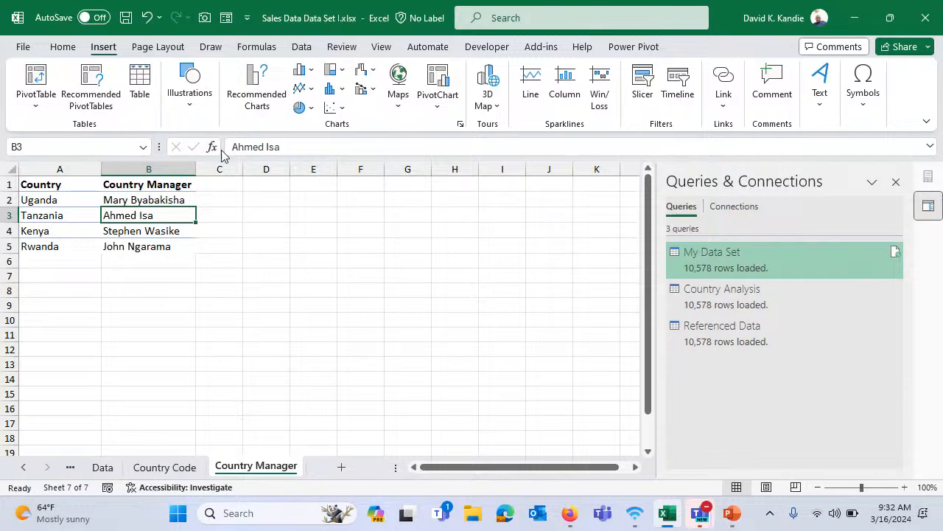
{"action": "left_click", "coordinate": [302, 50]}
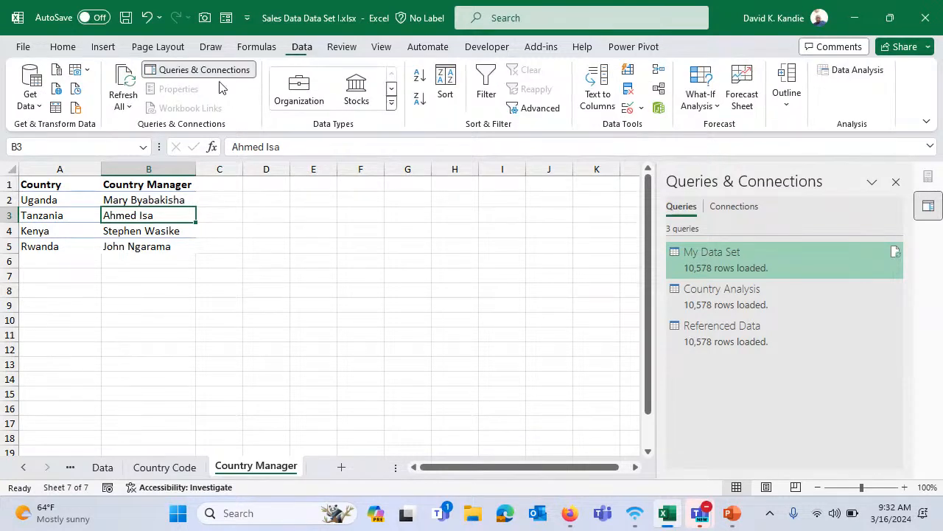
{"action": "left_click", "coordinate": [55, 108]}
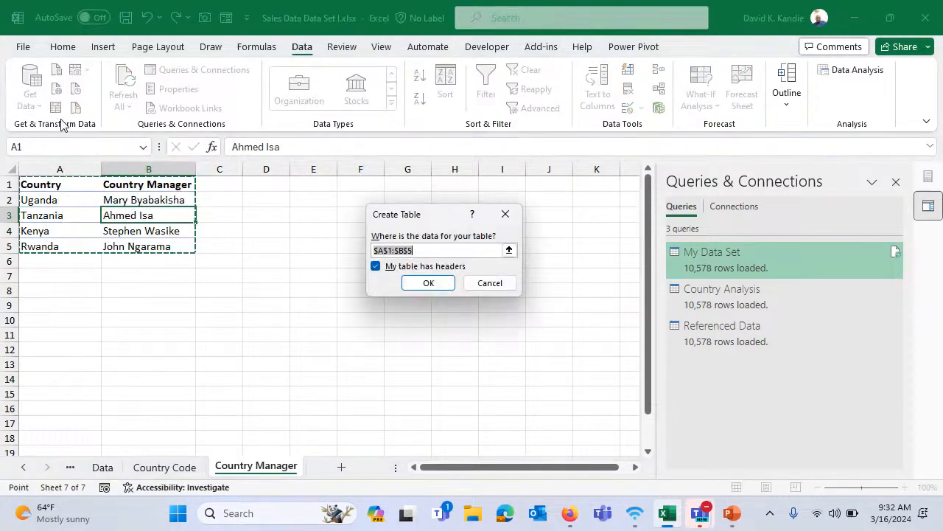
{"action": "left_click", "coordinate": [428, 283]}
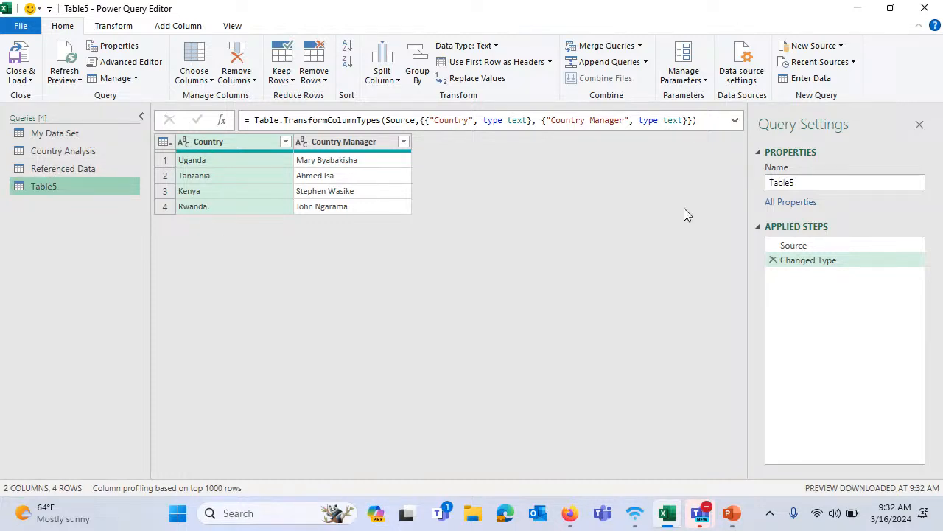
- Rename the new lookup query as Country Manager
{"action": "left_click", "coordinate": [789, 182]}
{"action": "double_click", "coordinate": [802, 182]}
{"action": "type", "text": "C"}
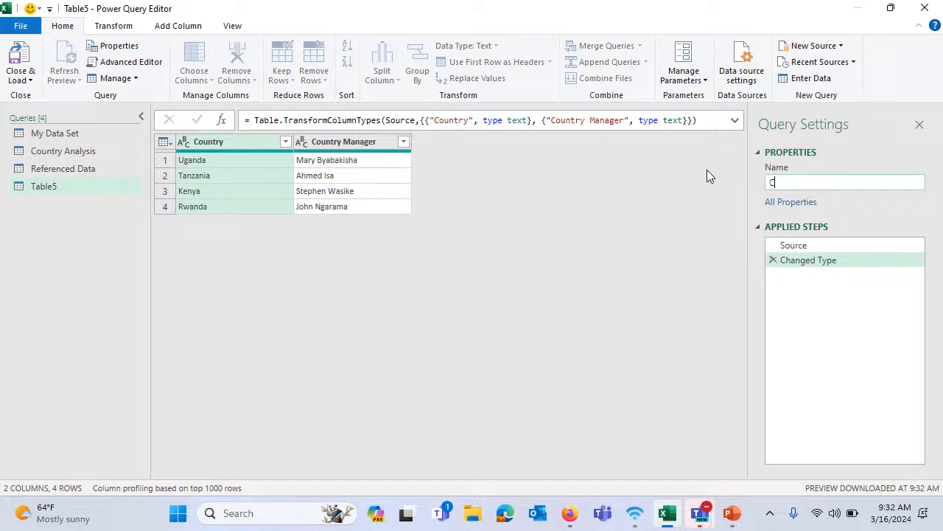
{"action": "type", "text": "ountry Manager"}
{"action": "key", "text": "Return"}
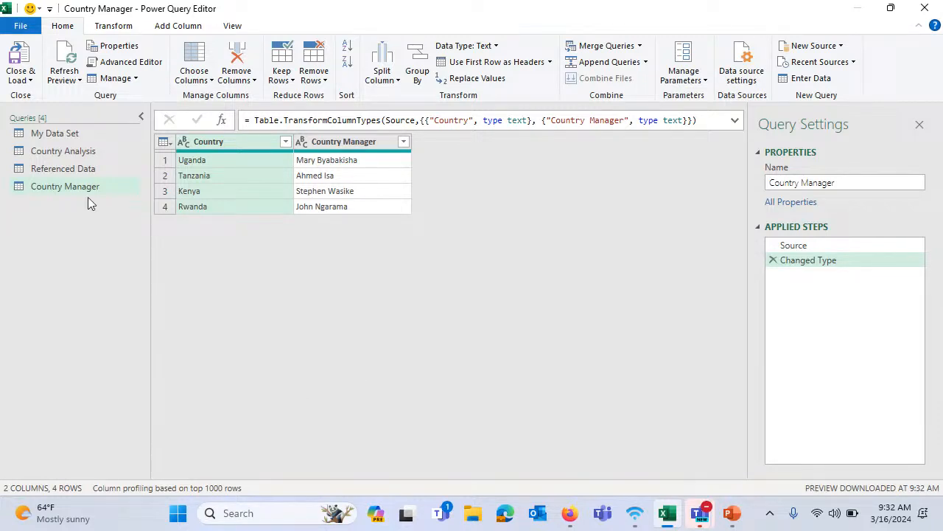
{"action": "left_click", "coordinate": [74, 151], "text": "ctrl"}
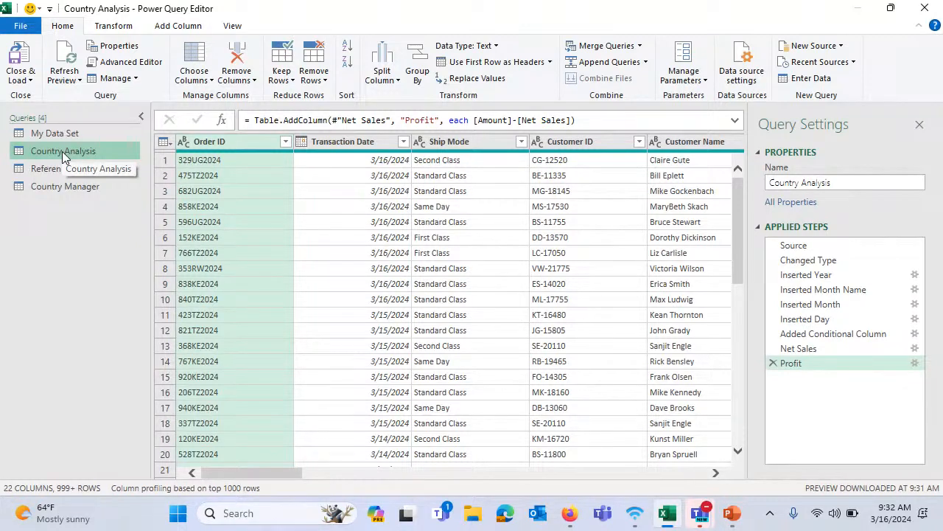
{"action": "left_click", "coordinate": [639, 46]}
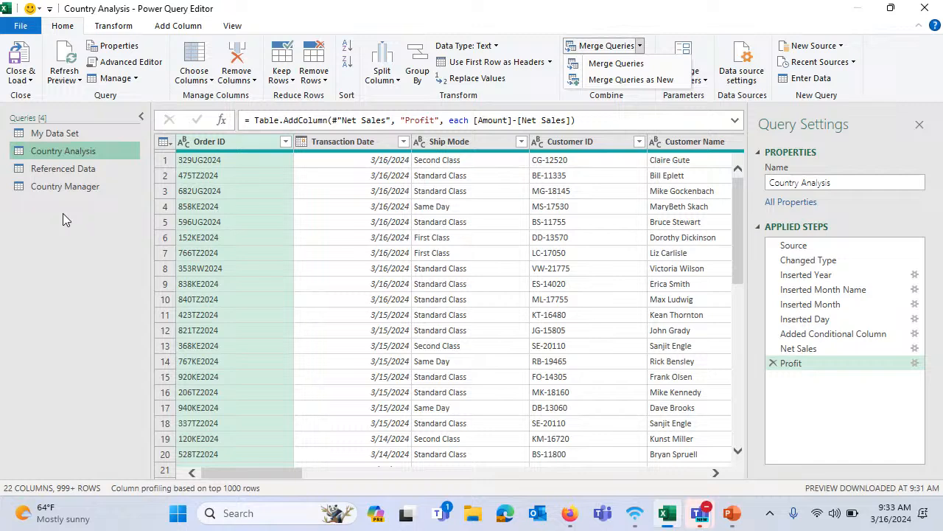
{"action": "left_click", "coordinate": [612, 20]}
- Close the Power Query Editor and load the Country Manager query into the workbook
{"action": "left_click", "coordinate": [20, 78]}
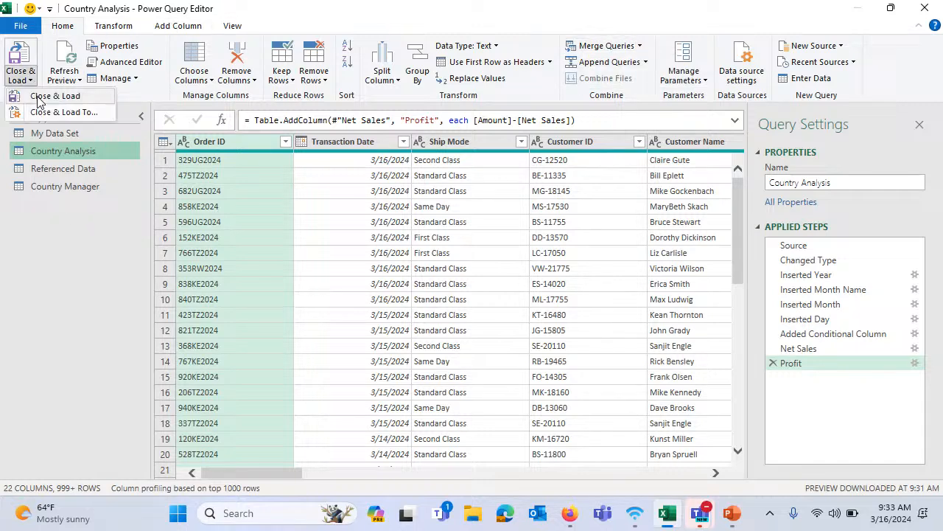
{"action": "left_click", "coordinate": [55, 97]}
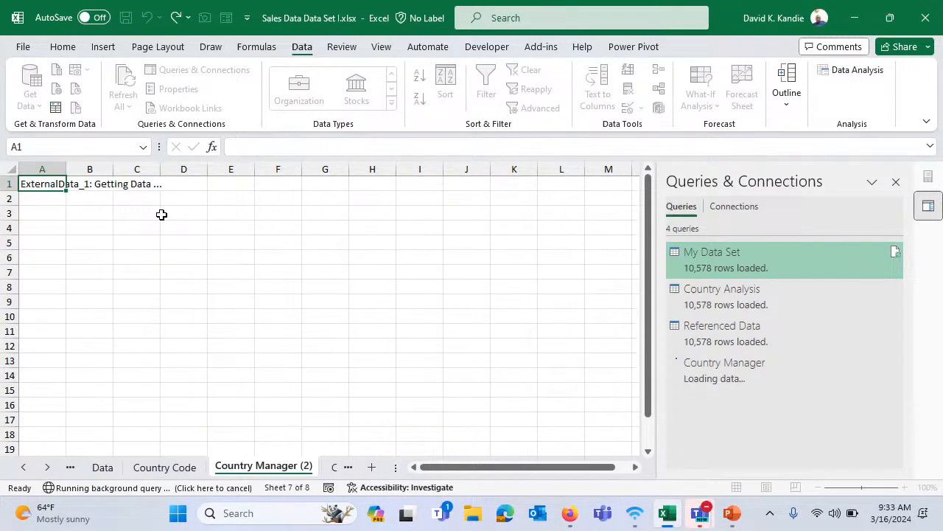
{"action": "left_click", "coordinate": [161, 214]}
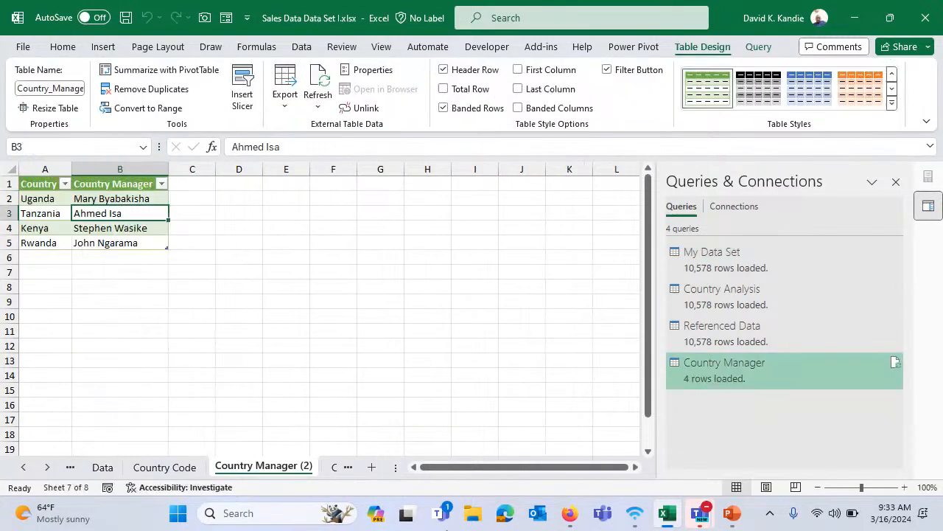
{"action": "left_click", "coordinate": [771, 46]}
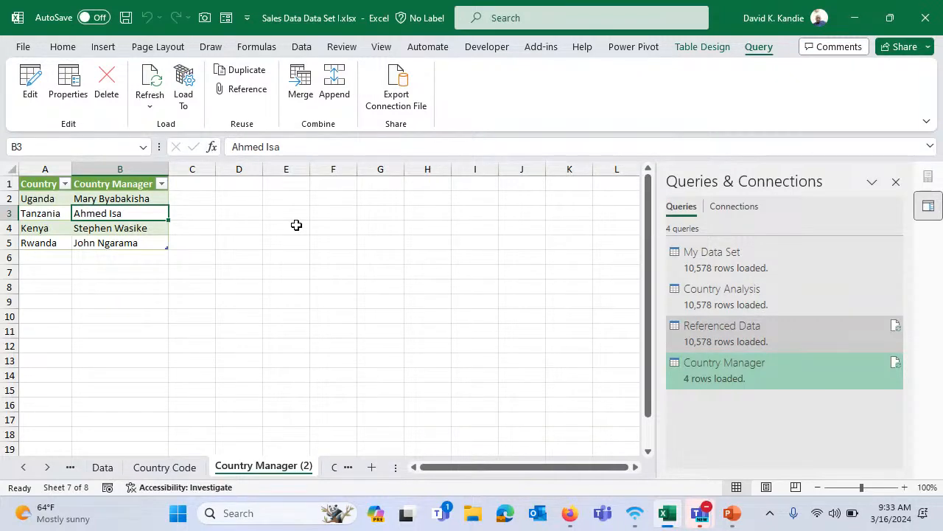
{"action": "left_click", "coordinate": [97, 196]}
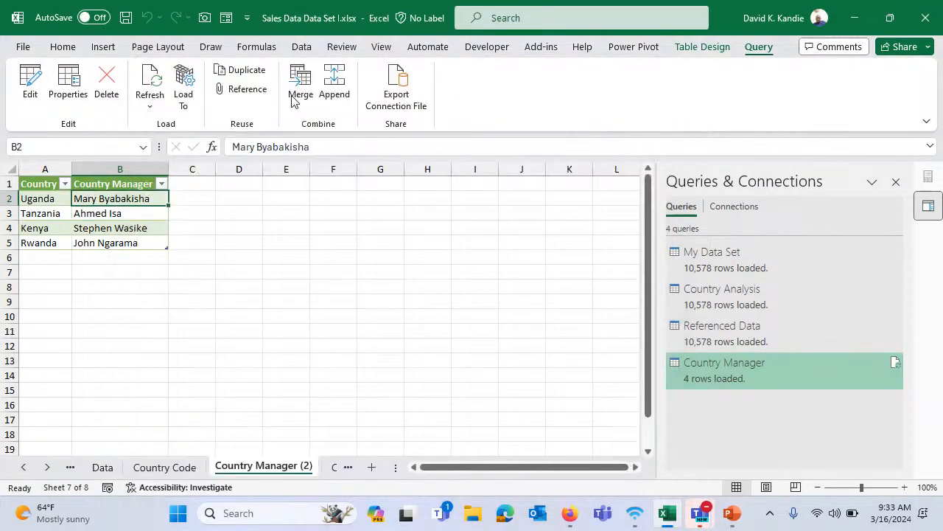
{"action": "left_click", "coordinate": [296, 96]}
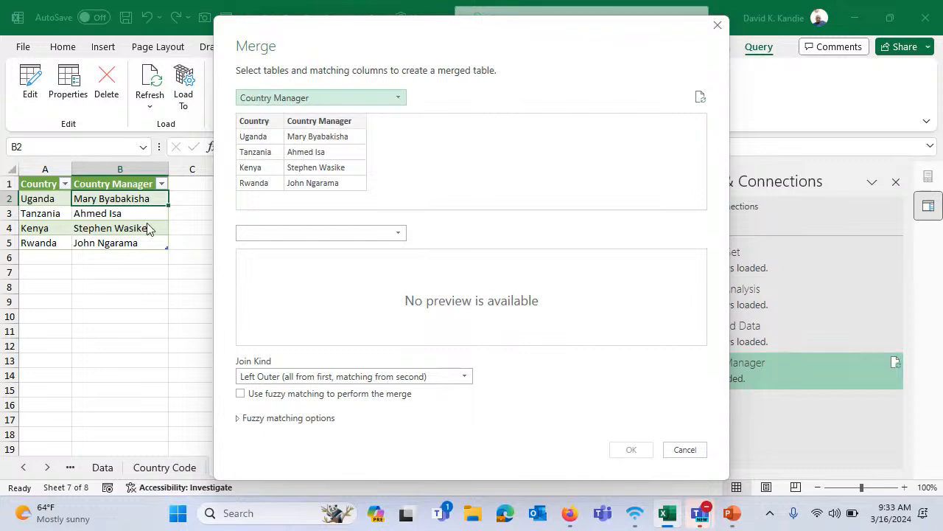
{"action": "left_click", "coordinate": [685, 449]}
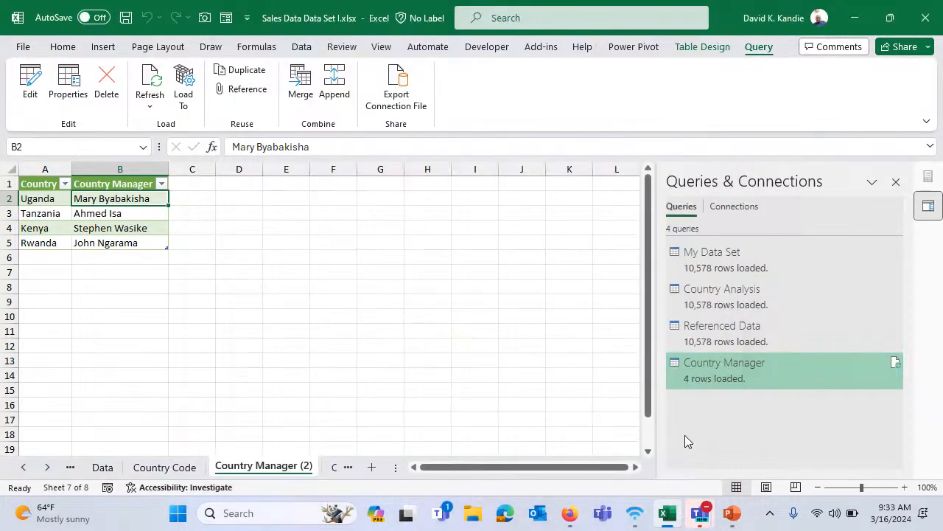
{"action": "left_click", "coordinate": [113, 215]}
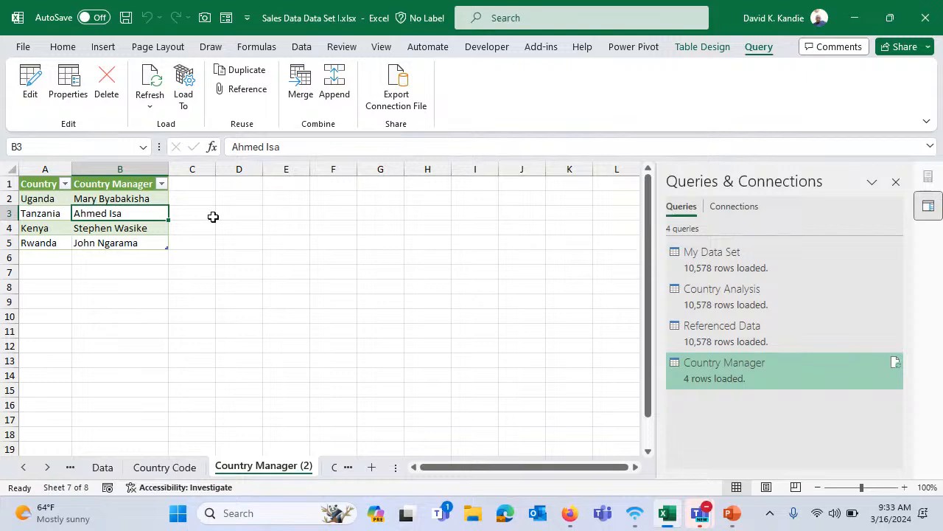
- Reopen the Power Query Editor and merge Country Analysis with Country Manager as a new query, matching on Country with a left outer join
{"action": "double_click", "coordinate": [754, 252]}
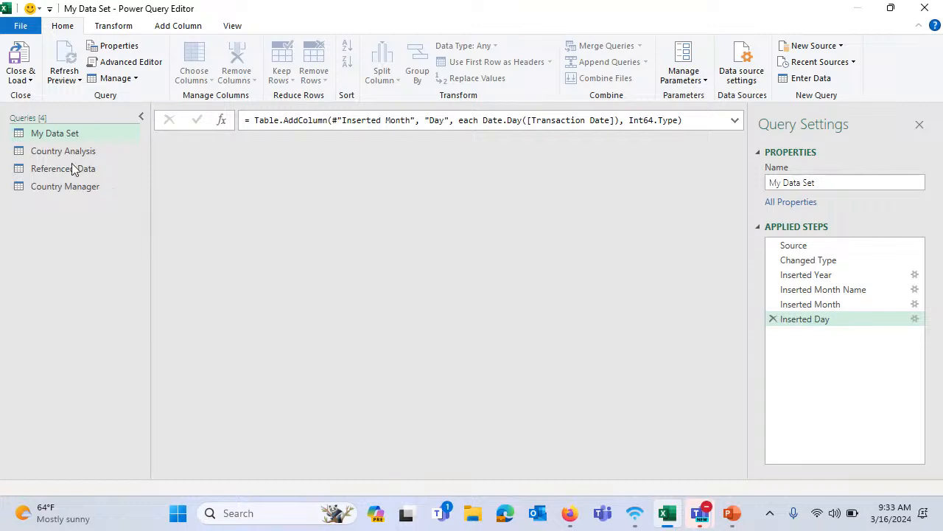
{"action": "left_click", "coordinate": [81, 155]}
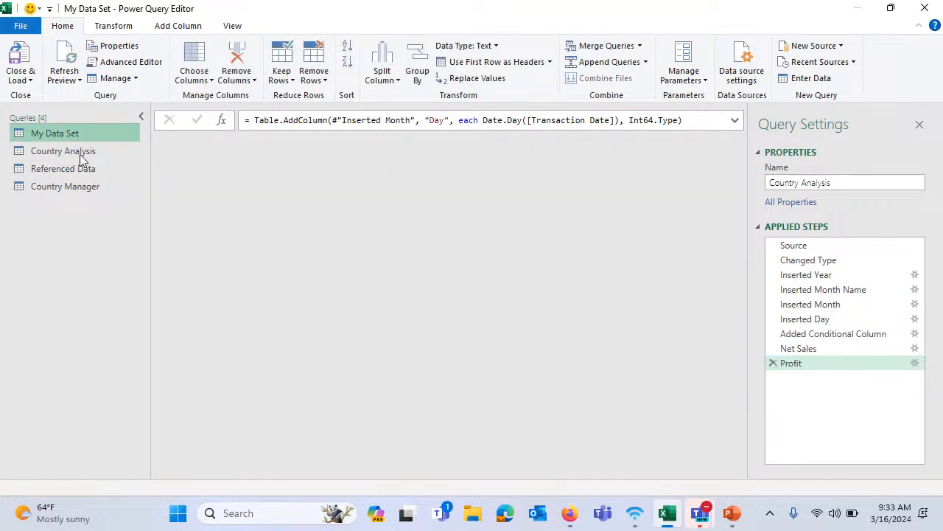
{"action": "left_click", "coordinate": [640, 46]}
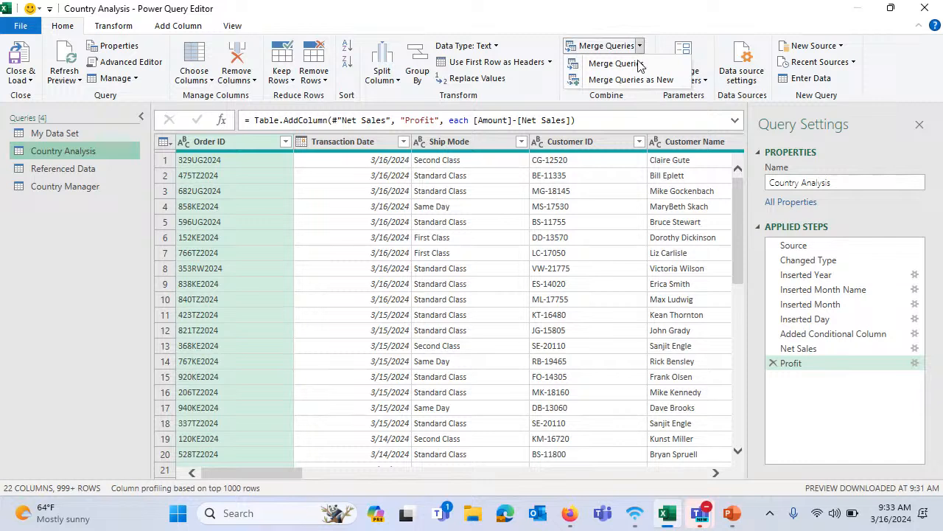
{"action": "left_click", "coordinate": [634, 80]}
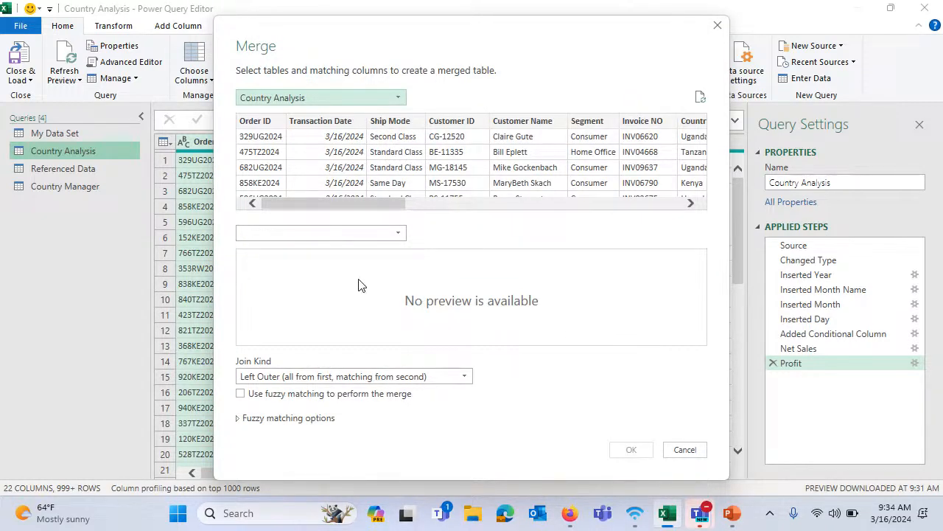
{"action": "left_click", "coordinate": [342, 237]}
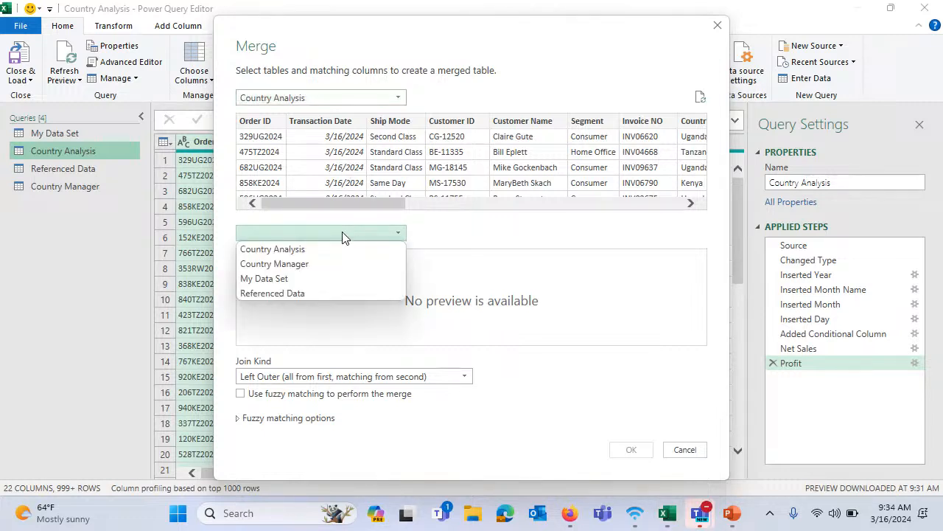
{"action": "left_click", "coordinate": [286, 265]}
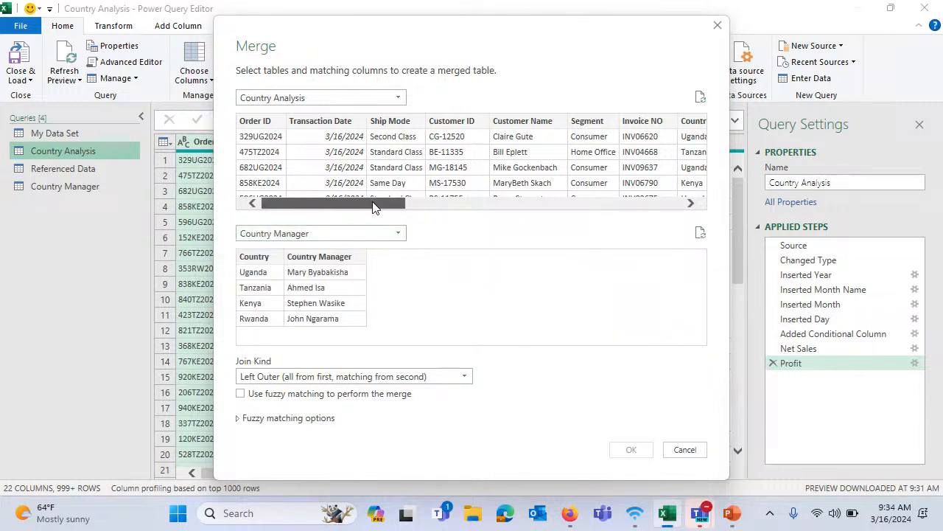
{"action": "left_click_drag", "start_coordinate": [368, 204], "coordinate": [421, 207]}
{"action": "left_click", "coordinate": [535, 125]}
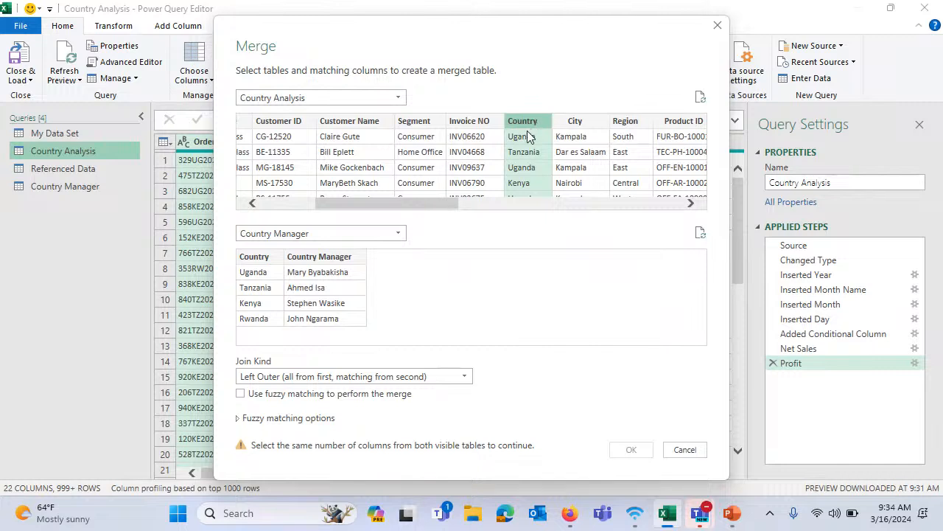
{"action": "left_click", "coordinate": [258, 258]}
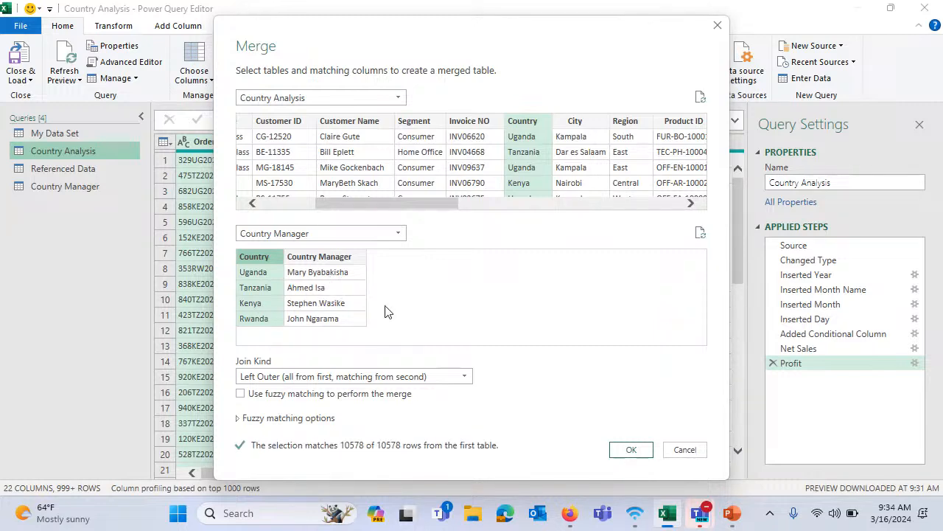
{"action": "left_click", "coordinate": [626, 449]}
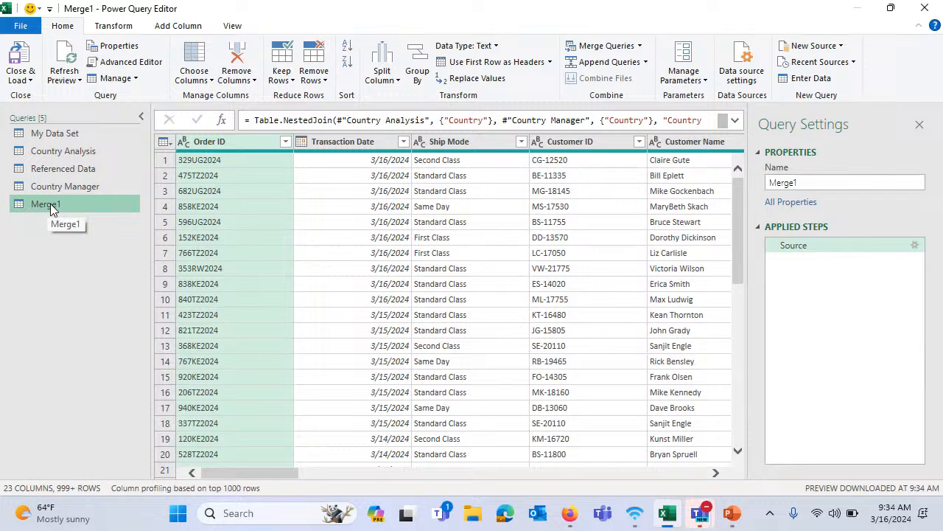
- Expand the merged Country Manager column to only its Country Manager field, using the original column name as prefix
{"action": "left_click_drag", "start_coordinate": [258, 474], "coordinate": [720, 487]}
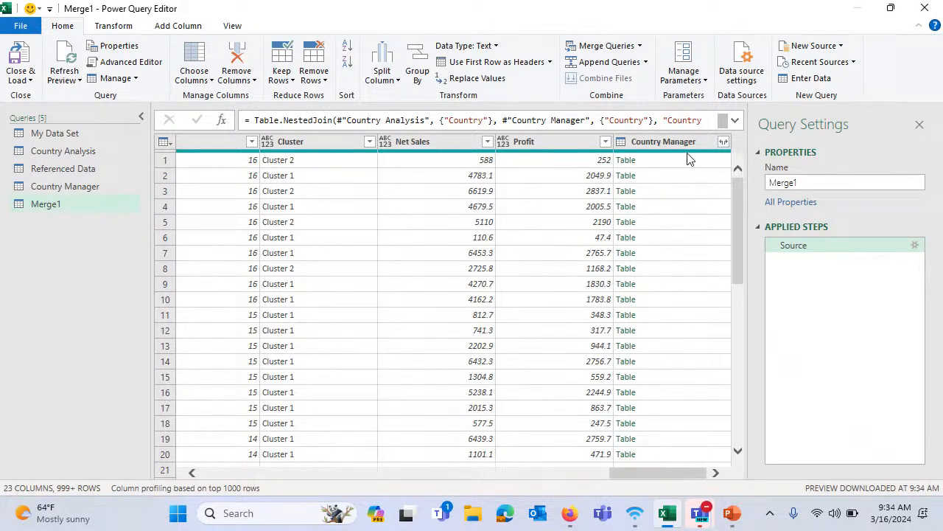
{"action": "left_click", "coordinate": [724, 143]}
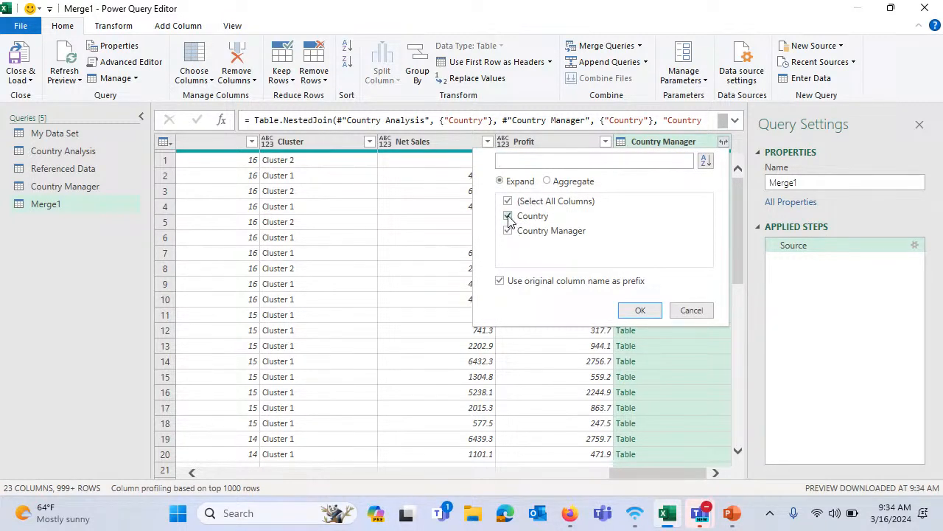
{"action": "left_click", "coordinate": [508, 217]}
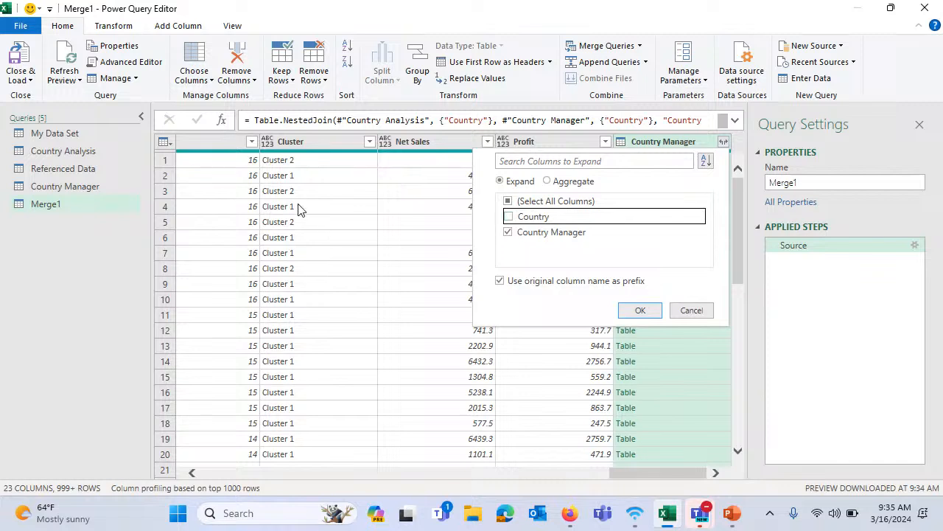
{"action": "left_click", "coordinate": [643, 310]}
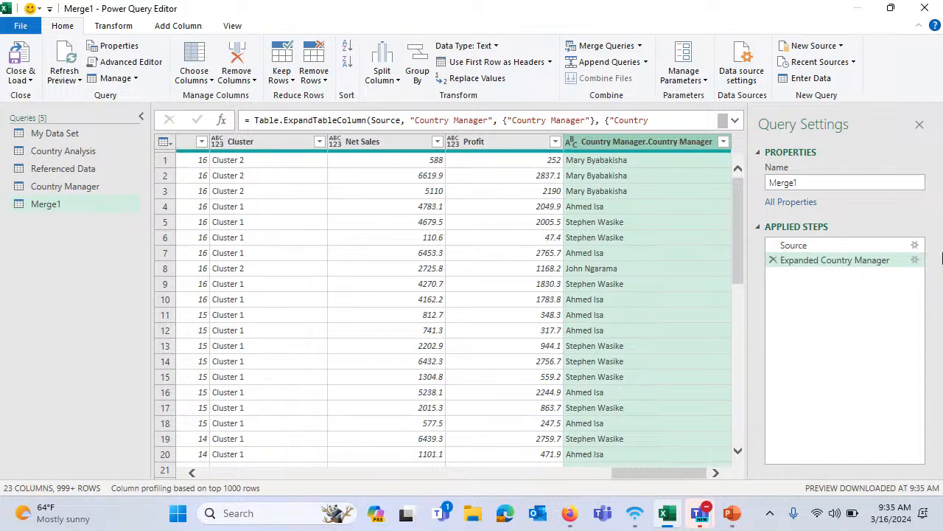
- Edit the Expanded Country Manager step to also include the Country field, and view the expanded columns
{"action": "left_click", "coordinate": [915, 261]}
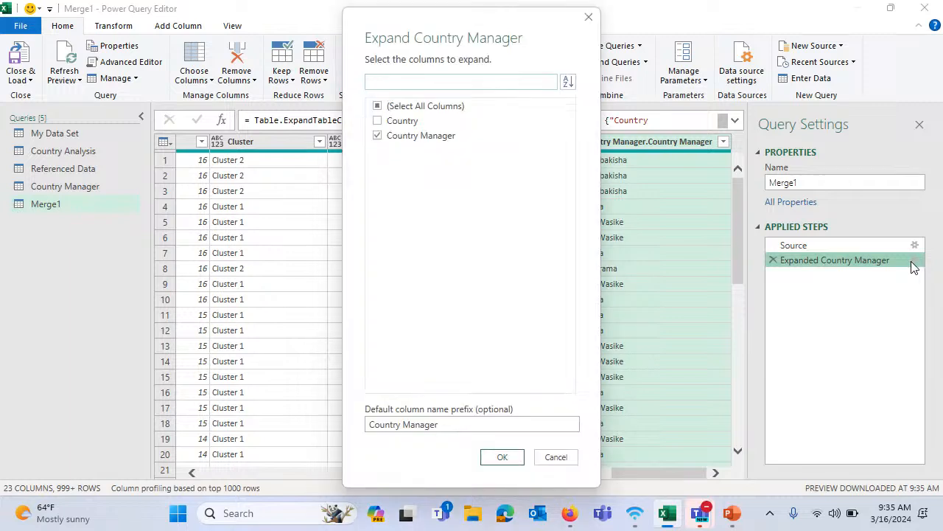
{"action": "left_click", "coordinate": [379, 121]}
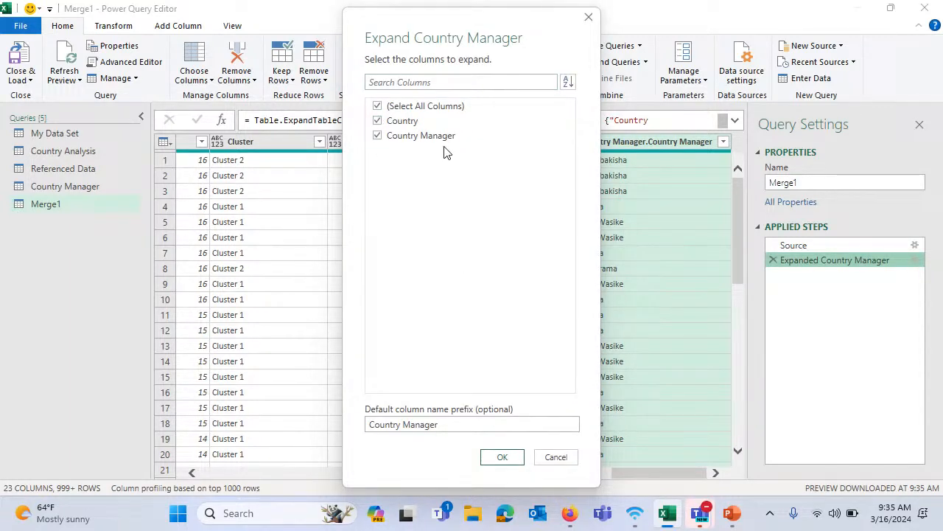
{"action": "left_click", "coordinate": [504, 456]}
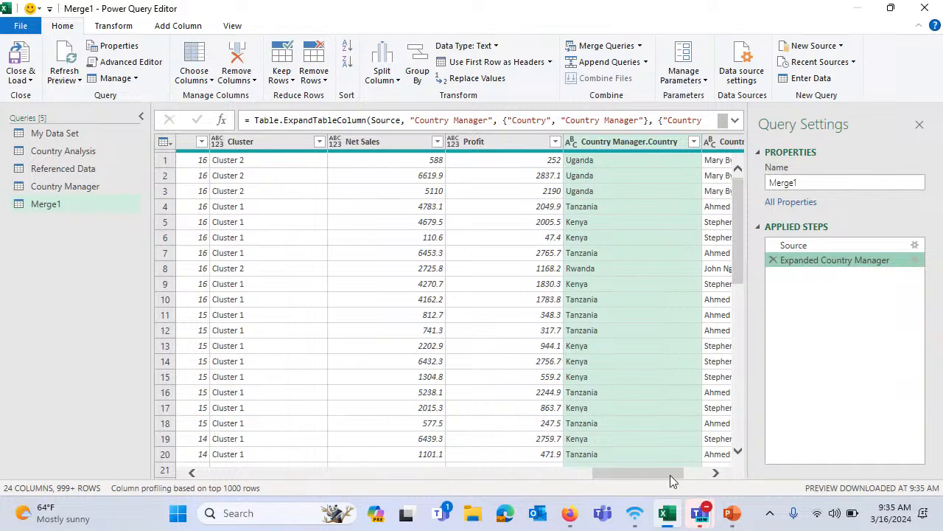
{"action": "left_click_drag", "start_coordinate": [670, 475], "coordinate": [695, 474]}
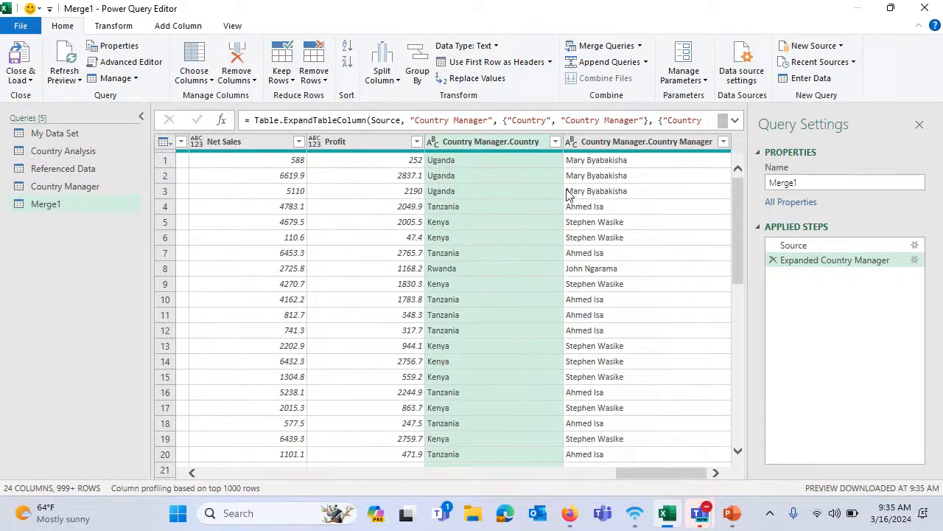
- Remove the Country Manager.Country column from the merged query and rename the query Country Analysis 2
{"action": "right_click", "coordinate": [465, 142]}
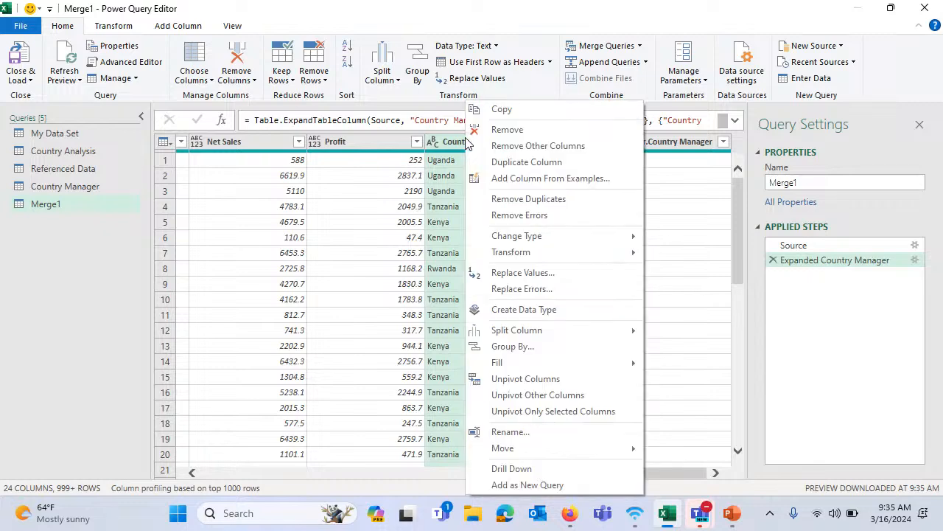
{"action": "left_click", "coordinate": [524, 132]}
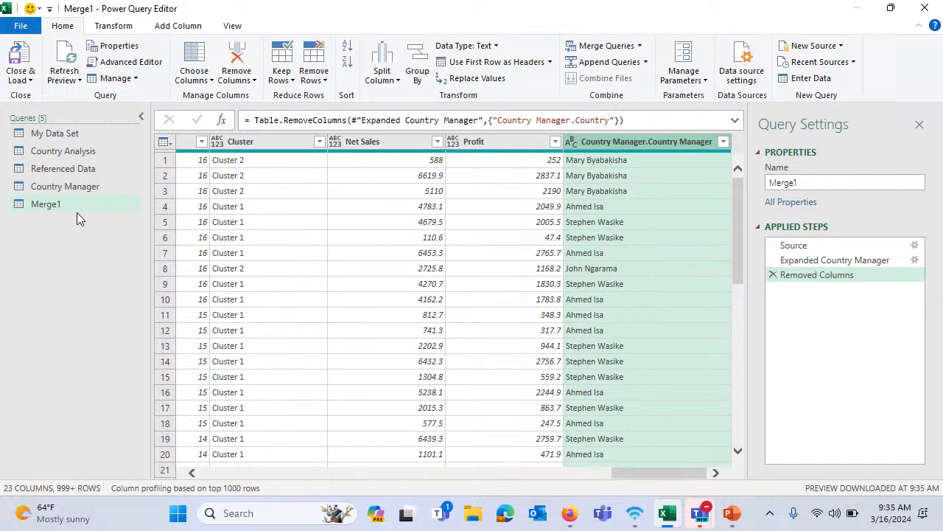
{"action": "left_click", "coordinate": [767, 182]}
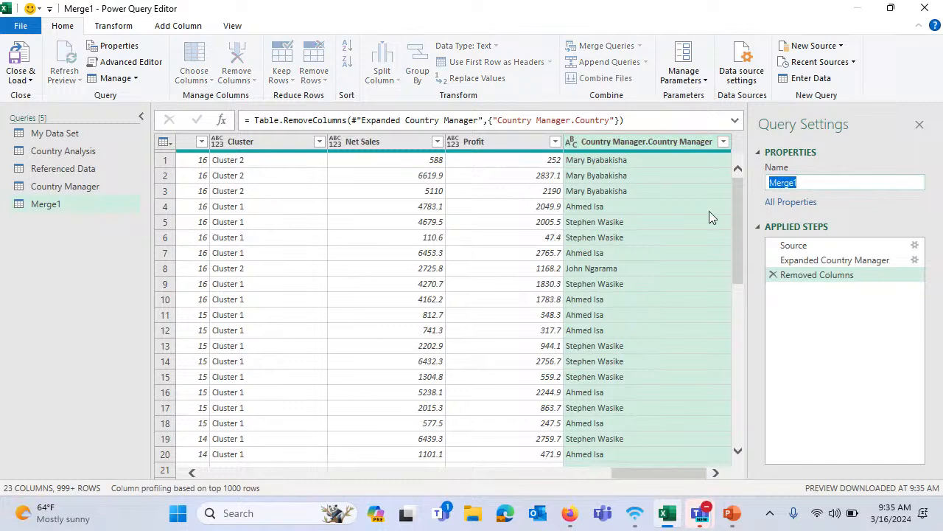
{"action": "type", "text": "Country Analysis"}
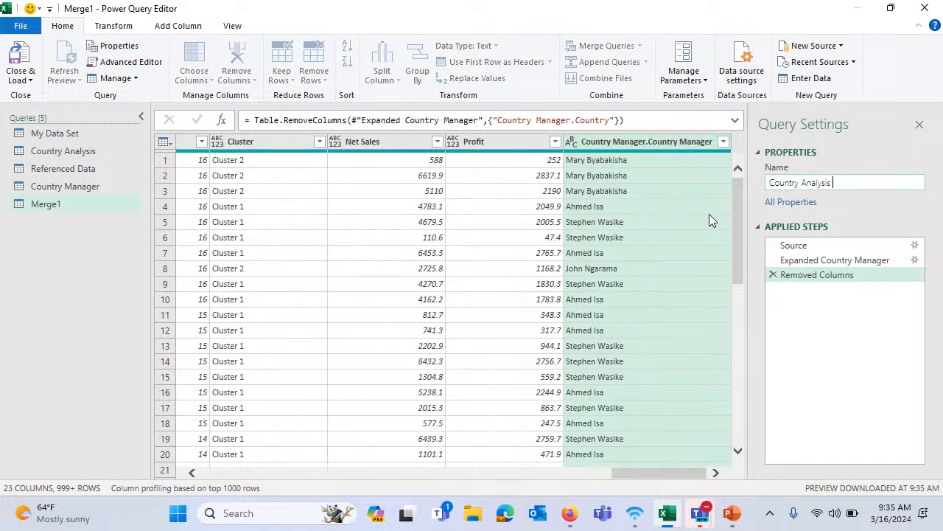
{"action": "type", "text": " 2"}
{"action": "key", "text": "Return"}
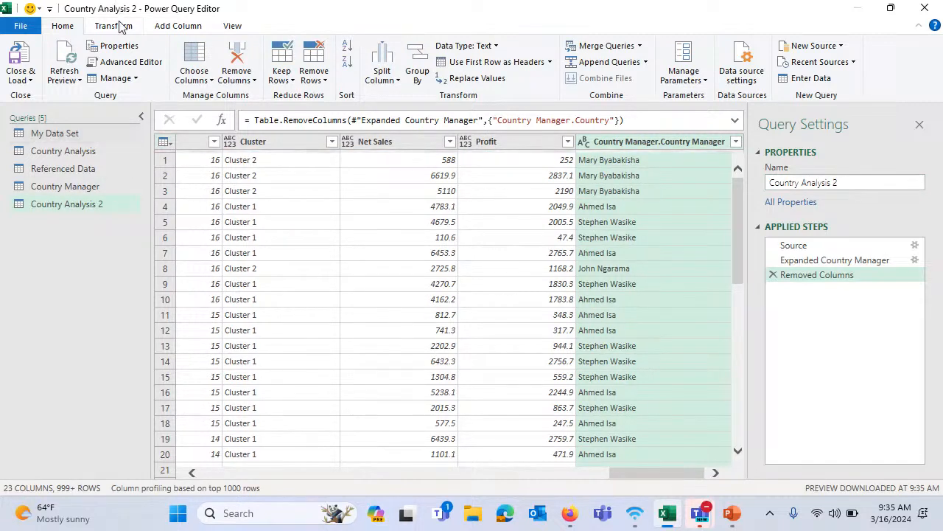
- Load Country Analysis 2 into the workbook and create a PivotTable from it on a new worksheet, added to the Data Model
{"action": "left_click", "coordinate": [35, 81]}
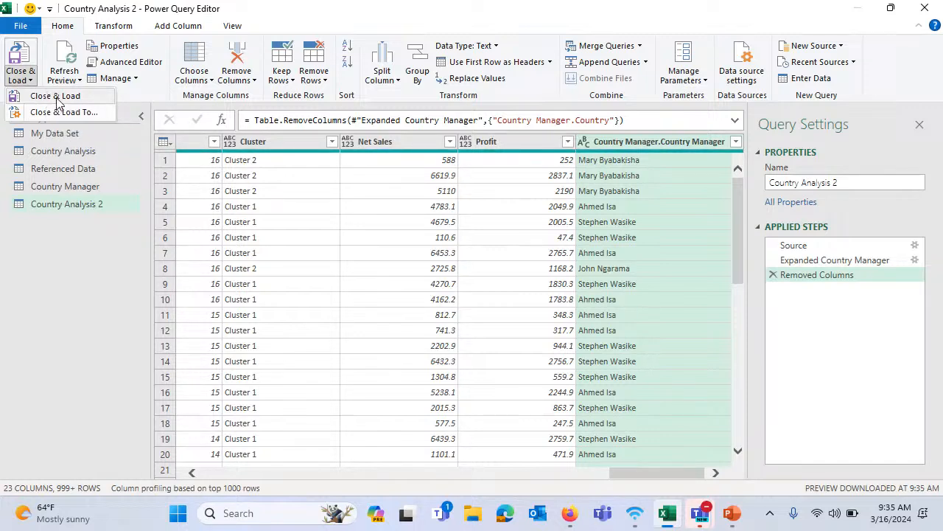
{"action": "left_click", "coordinate": [54, 96]}
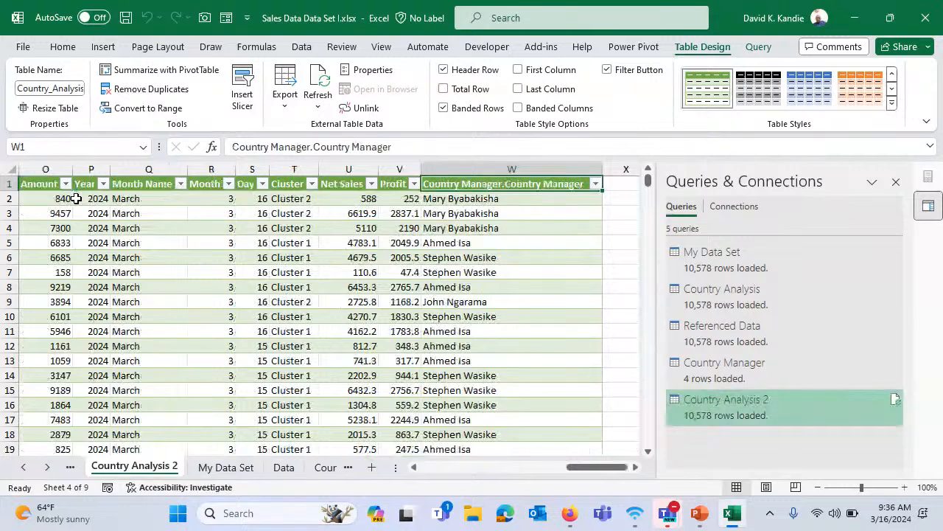
{"action": "left_click", "coordinate": [104, 46]}
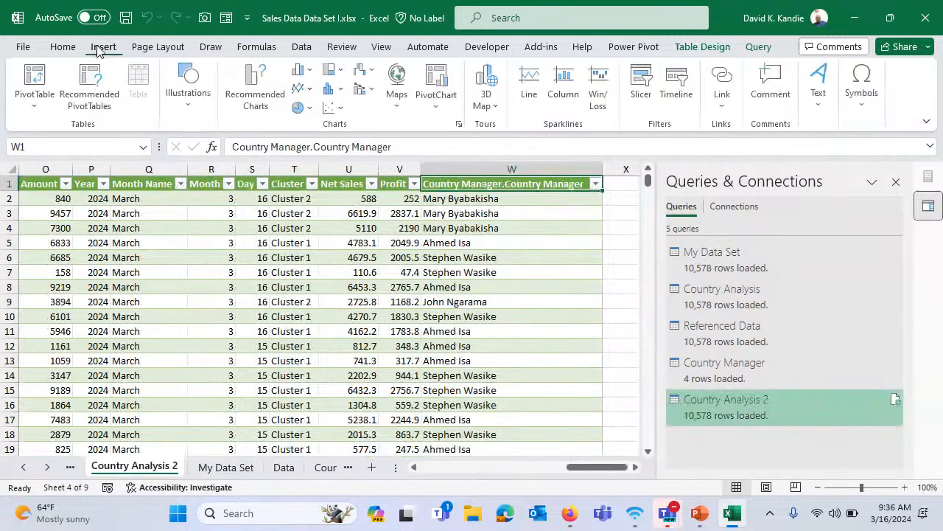
{"action": "left_click", "coordinate": [34, 104]}
{"action": "left_click", "coordinate": [45, 128]}
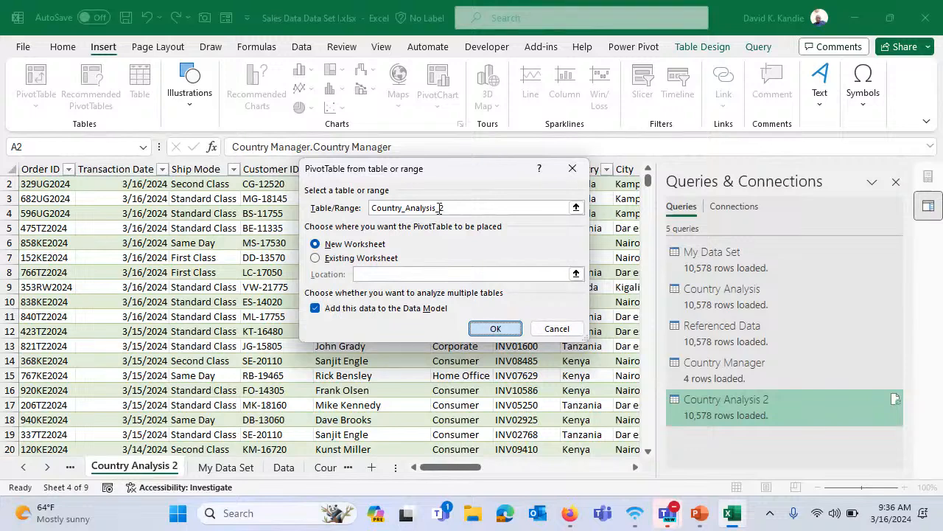
{"action": "key", "text": "Return"}
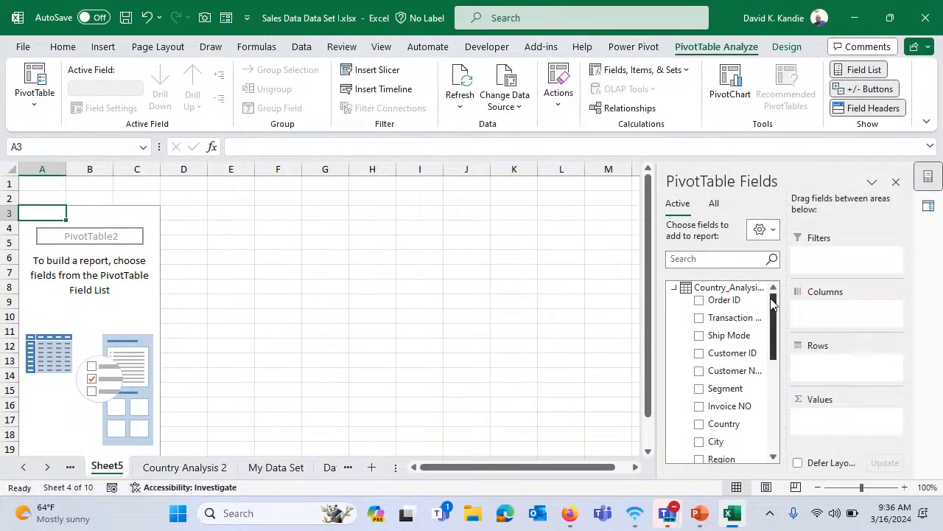
- Build the PivotTable with Country Manager as rows and Amount, Net Sales and Profit as summed values
{"action": "left_click_drag", "start_coordinate": [771, 295], "coordinate": [772, 422]}
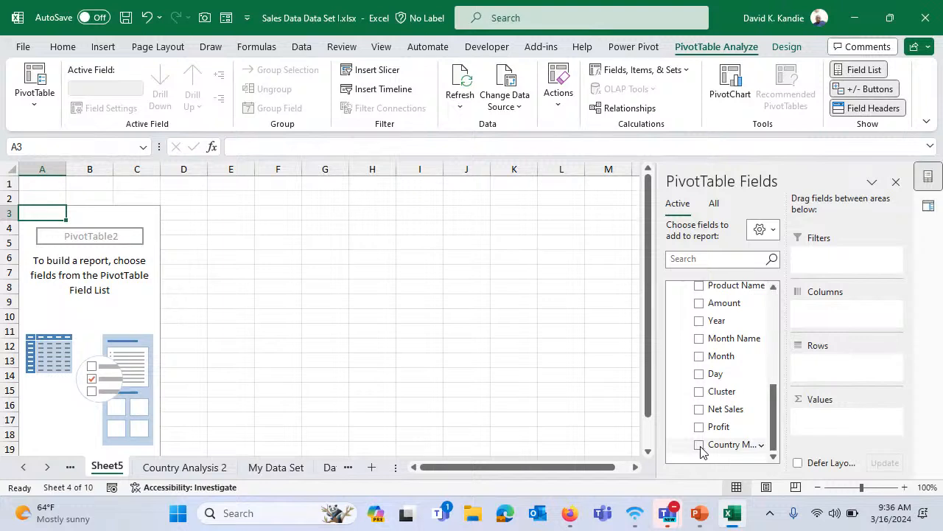
{"action": "left_click", "coordinate": [700, 446]}
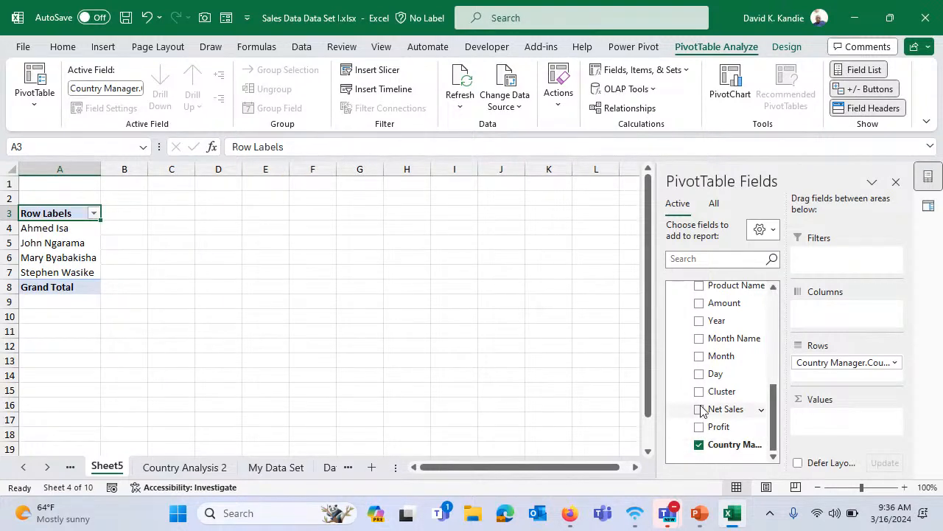
{"action": "left_click", "coordinate": [700, 302]}
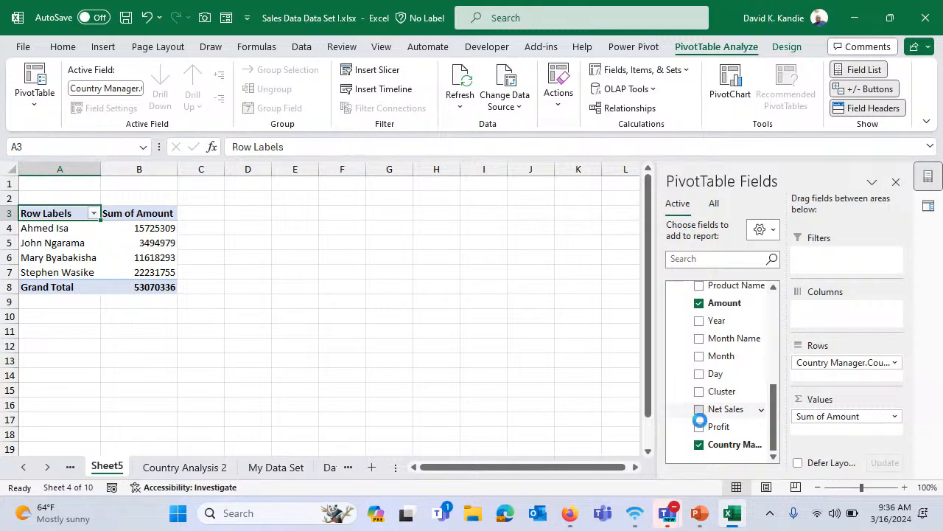
{"action": "left_click", "coordinate": [699, 409]}
{"action": "left_click", "coordinate": [700, 427]}
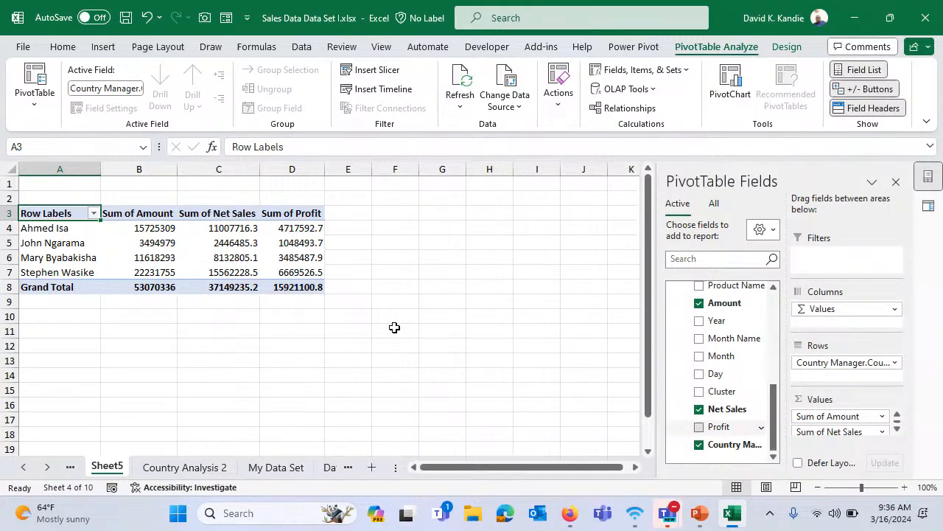
- Apply comma style to all PivotTable values, including the Grand Total row
{"action": "left_click_drag", "start_coordinate": [135, 229], "coordinate": [317, 287]}
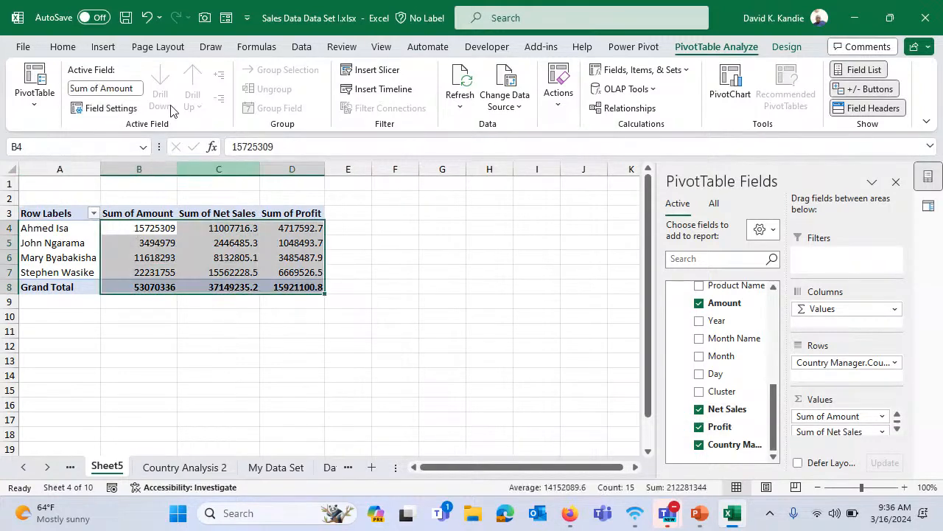
{"action": "left_click", "coordinate": [65, 48]}
{"action": "left_click", "coordinate": [466, 88]}
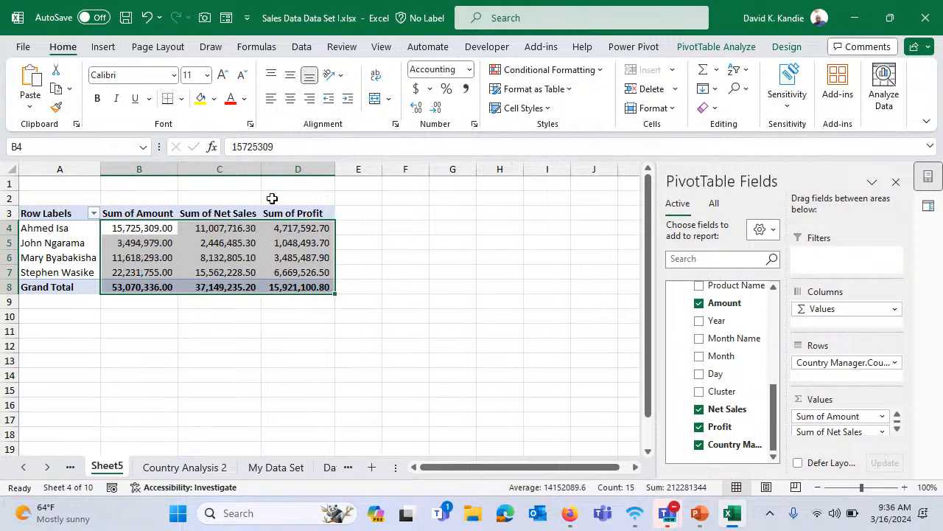
- Examine the country managers listed in the PivotTable and their amount and net sales figures
{"action": "left_click", "coordinate": [97, 251]}
{"action": "left_click", "coordinate": [67, 224]}
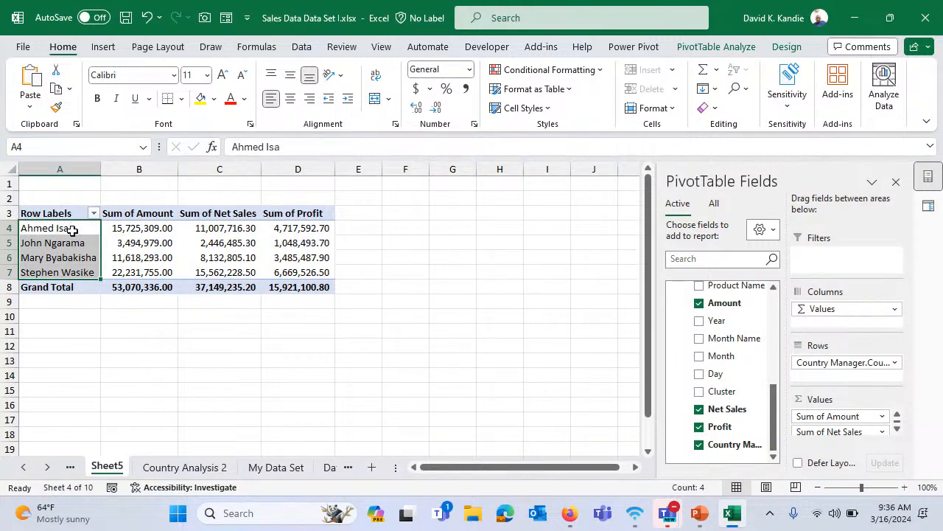
{"action": "left_click", "coordinate": [72, 230]}
{"action": "left_click", "coordinate": [74, 251]}
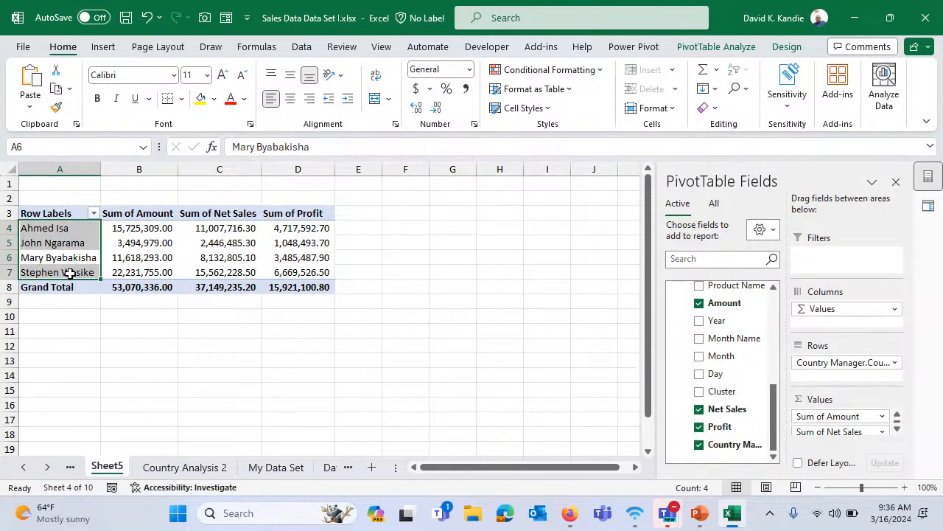
{"action": "left_click", "coordinate": [73, 247]}
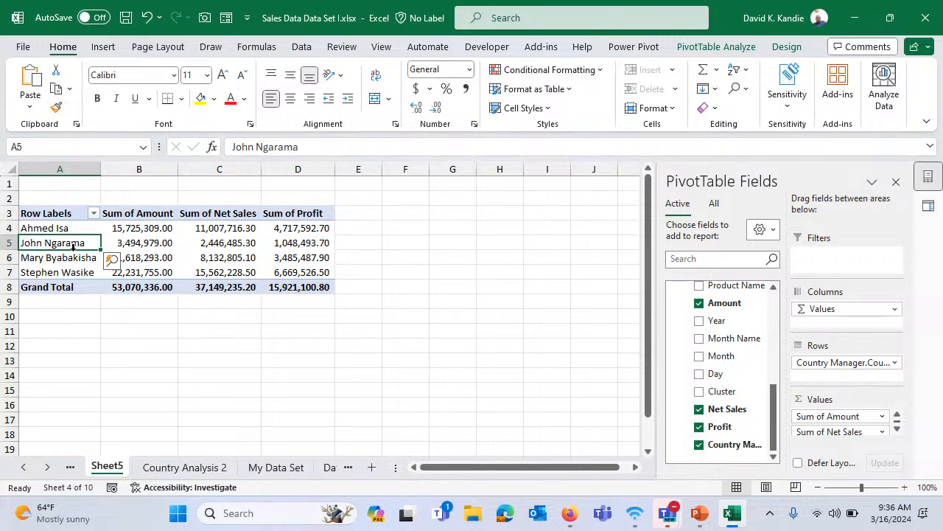
{"action": "left_click", "coordinate": [183, 242]}
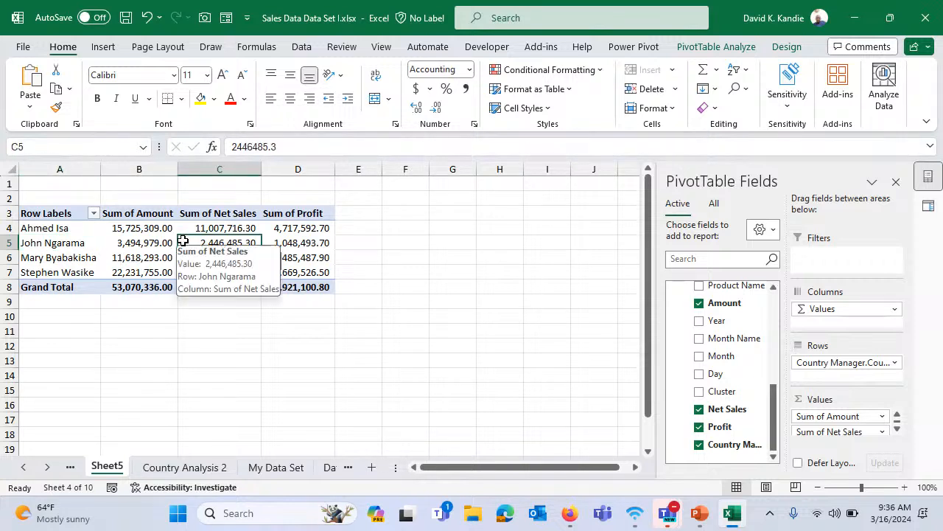
{"action": "left_click", "coordinate": [171, 244]}
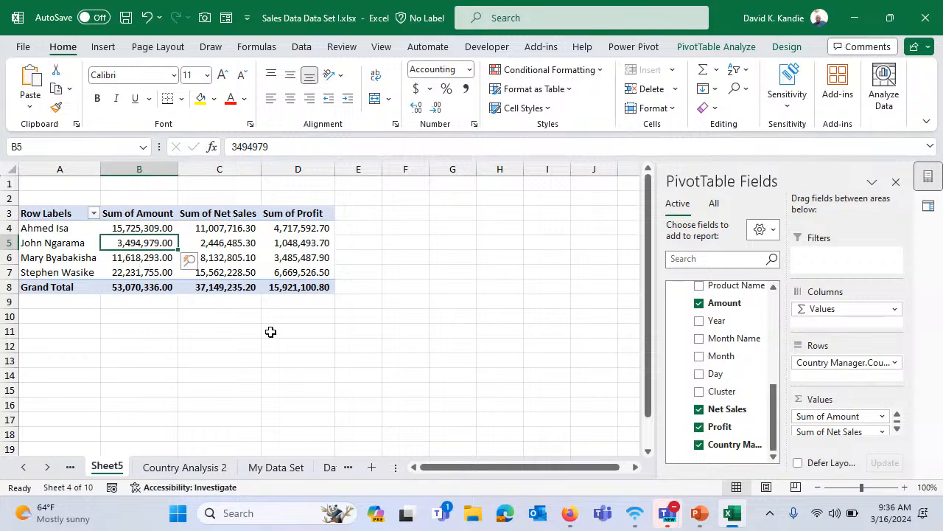
- View the Country Code worksheet, and open the My Data Set query in the Power Query Editor
{"action": "left_click", "coordinate": [302, 47]}
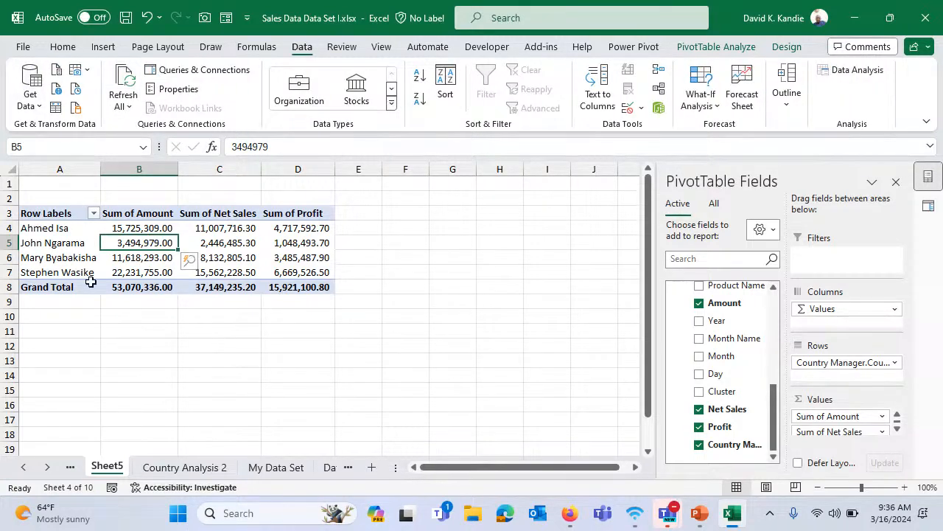
{"action": "left_click", "coordinate": [240, 467]}
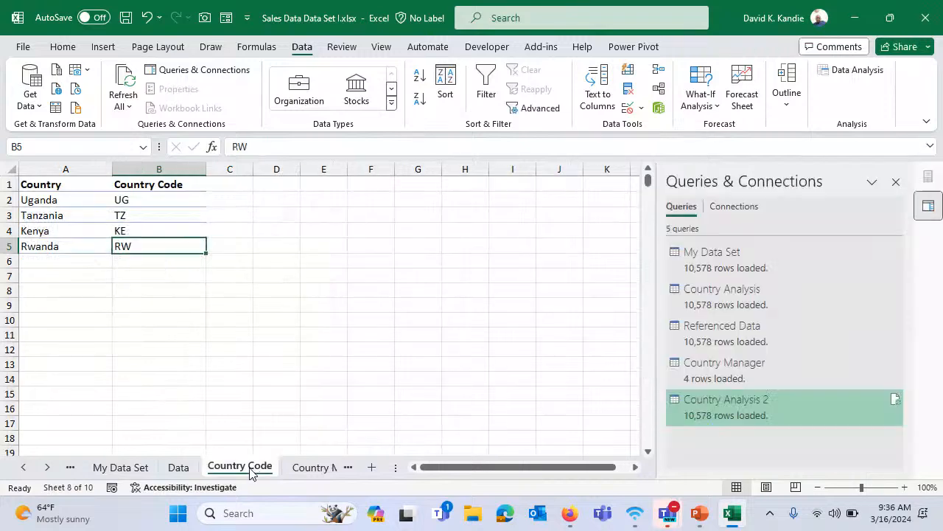
{"action": "left_click", "coordinate": [23, 466]}
{"action": "left_click", "coordinate": [23, 467]}
{"action": "left_click", "coordinate": [22, 467]}
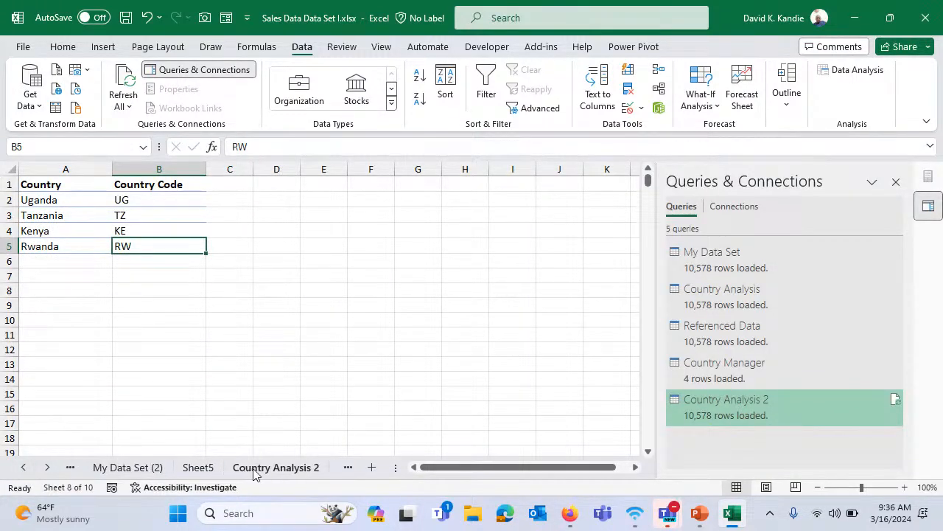
{"action": "double_click", "coordinate": [723, 258]}
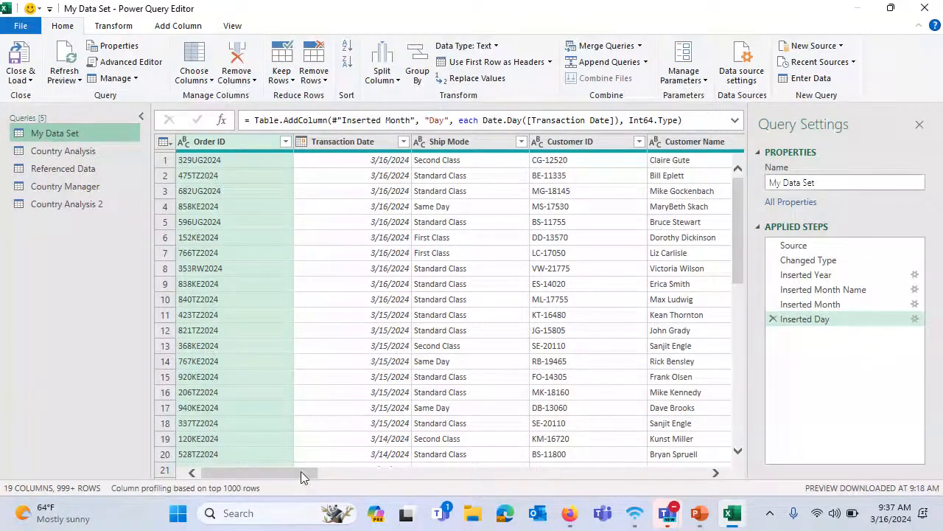
{"action": "left_click_drag", "start_coordinate": [301, 471], "coordinate": [399, 472]}
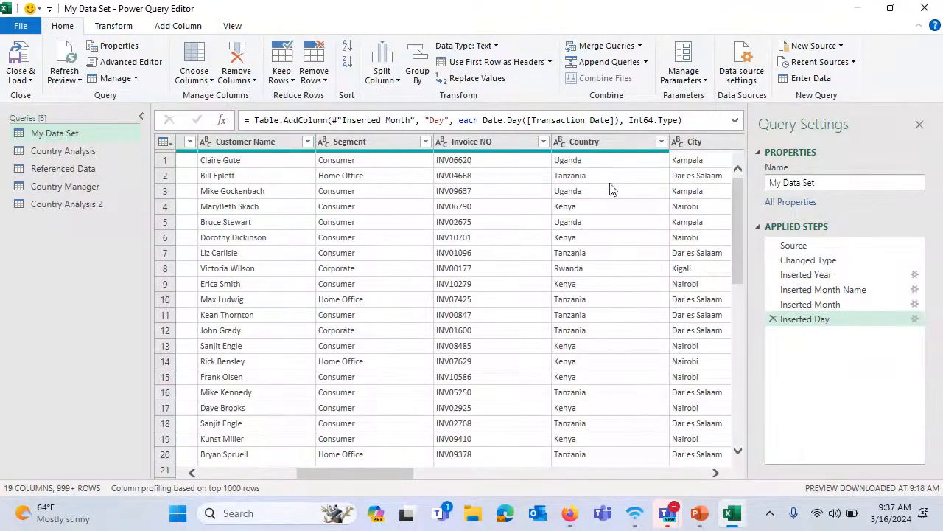
- Try removing the Country and City columns from My Data Set, and delete the Removed Columns step
{"action": "left_click", "coordinate": [604, 143]}
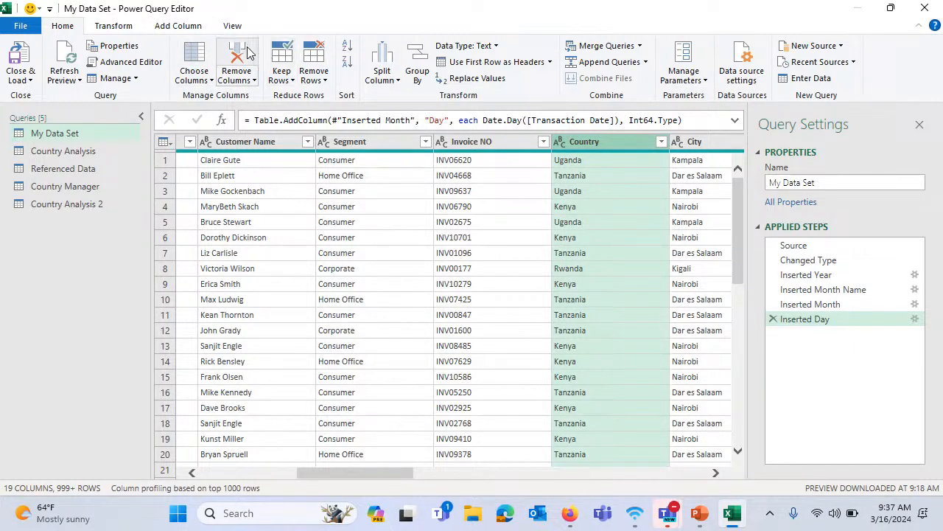
{"action": "key", "text": "Delete"}
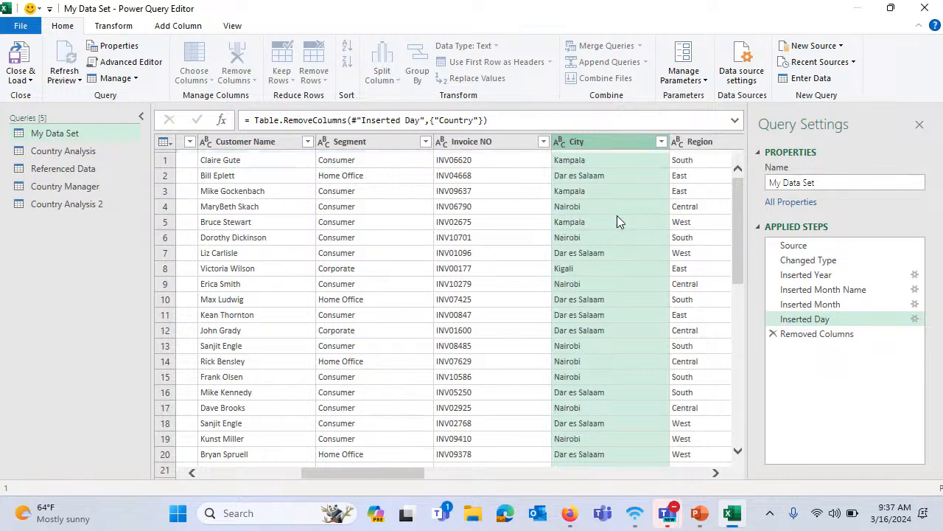
{"action": "left_click", "coordinate": [249, 68]}
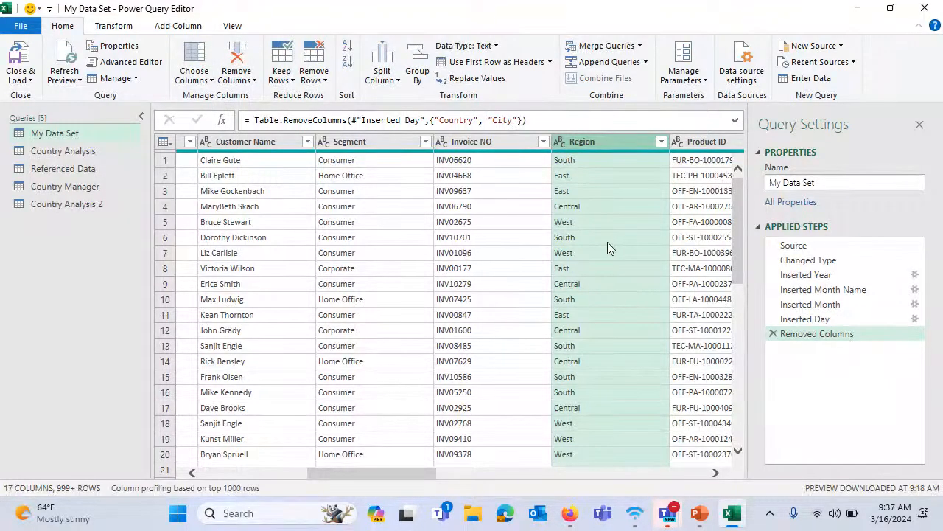
{"action": "left_click_drag", "start_coordinate": [410, 480], "coordinate": [474, 472]}
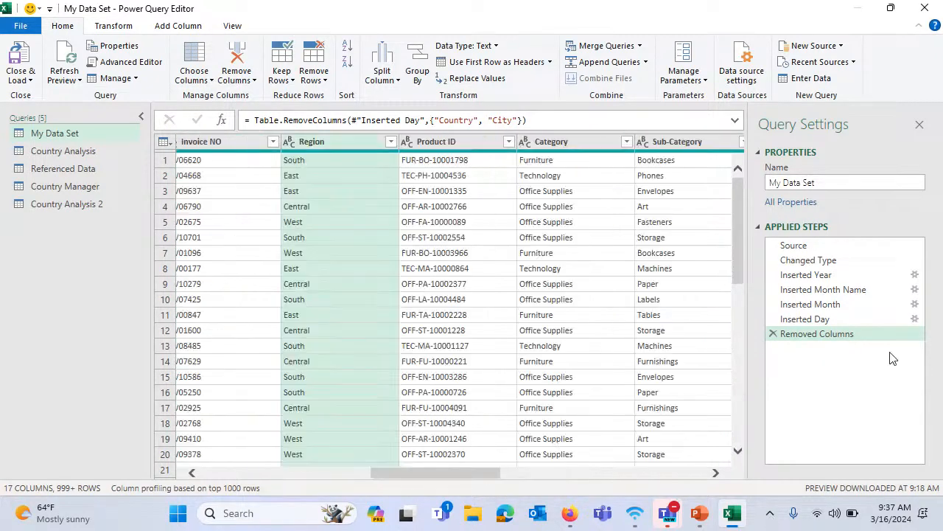
{"action": "left_click", "coordinate": [773, 333]}
- Delete the Inserted Day step from My Data Set and load the updated query into the workbook
{"action": "left_click", "coordinate": [772, 319]}
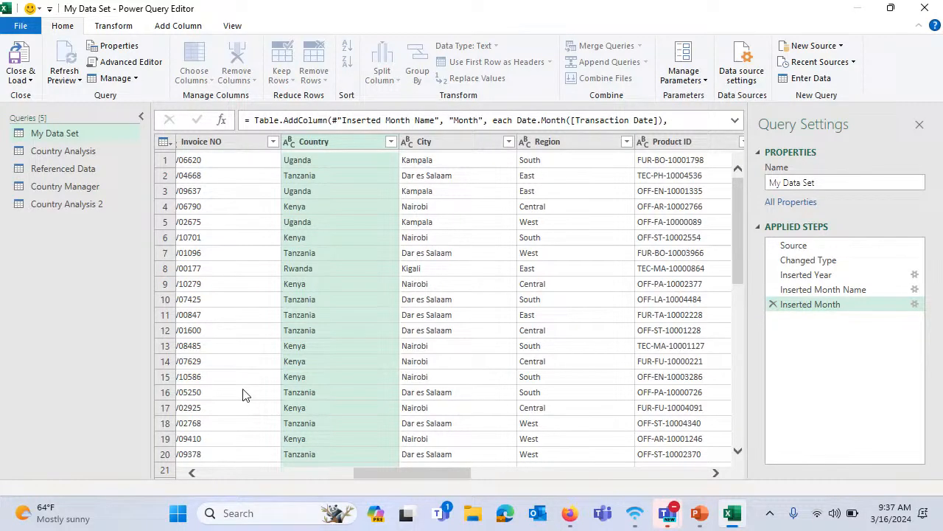
{"action": "left_click", "coordinate": [20, 77]}
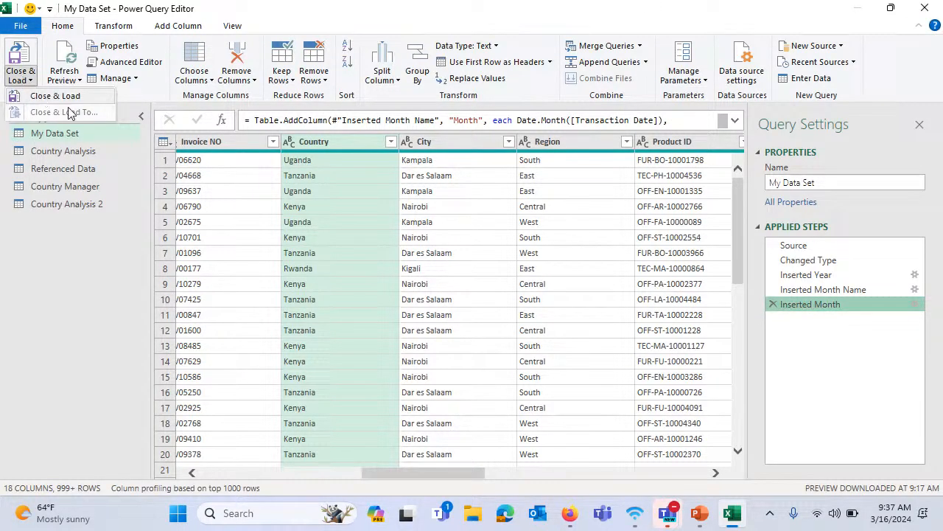
{"action": "left_click", "coordinate": [55, 96]}
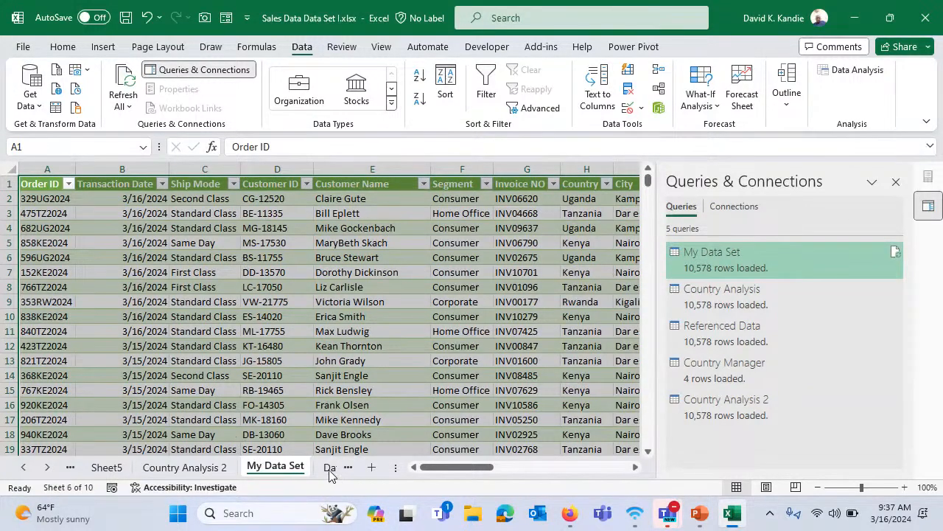
- Go to the Country Code worksheet and select an empty cell beside its lookup table
{"action": "left_click", "coordinate": [47, 467]}
{"action": "left_click", "coordinate": [47, 466]}
{"action": "left_click", "coordinate": [240, 466]}
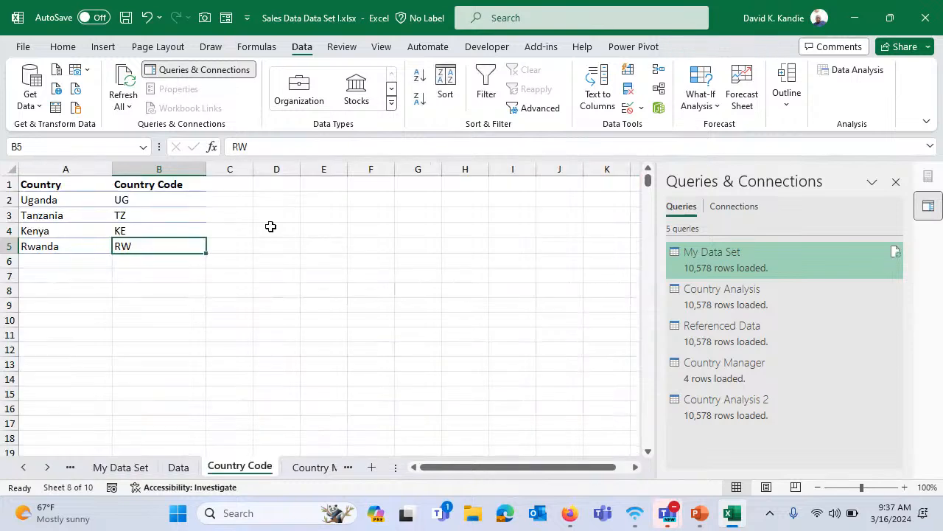
{"action": "left_click", "coordinate": [258, 216]}
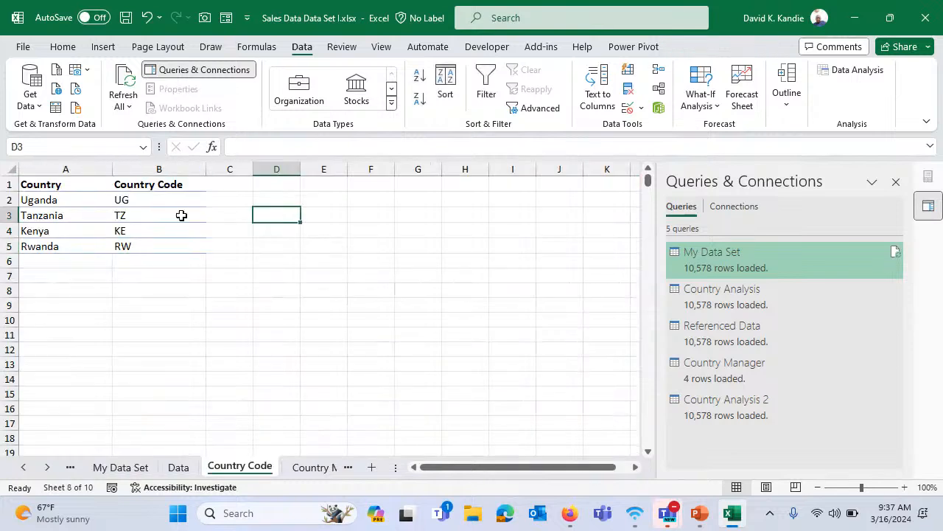
- Examine the Country and Country Code columns of the lookup table, ending on the Country Code header cell
{"action": "left_click", "coordinate": [136, 167]}
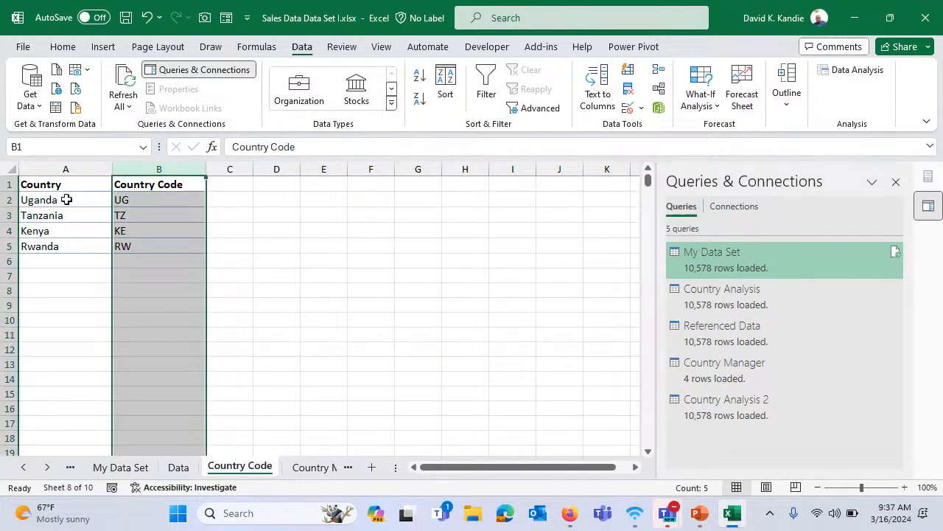
{"action": "left_click", "coordinate": [55, 170]}
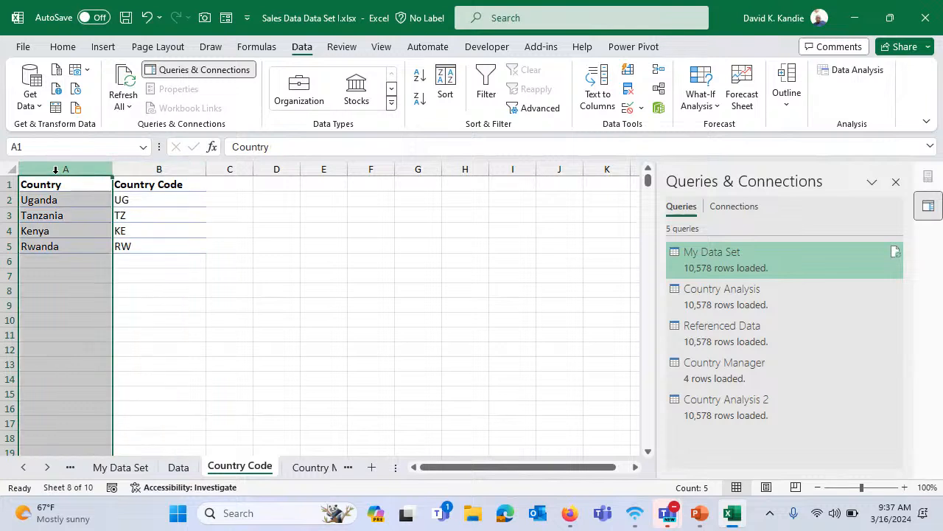
{"action": "left_click", "coordinate": [149, 166]}
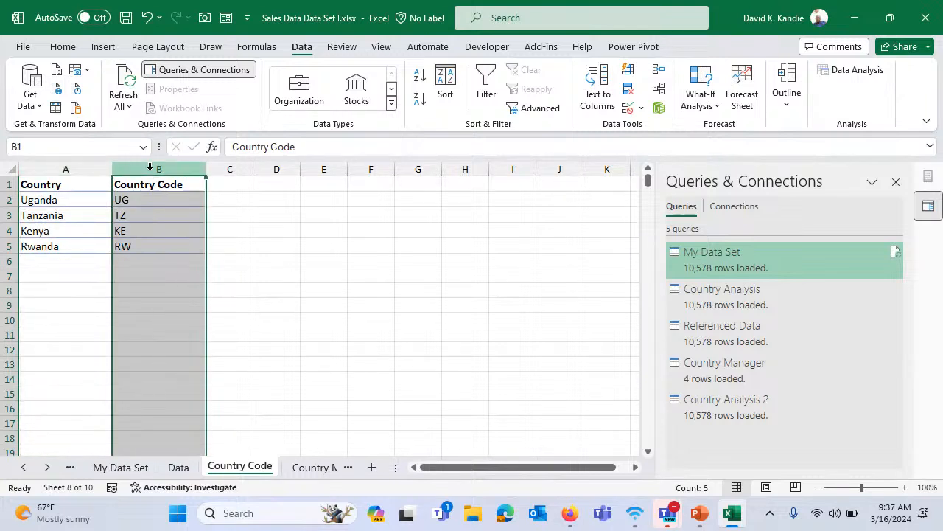
{"action": "left_click", "coordinate": [147, 190]}
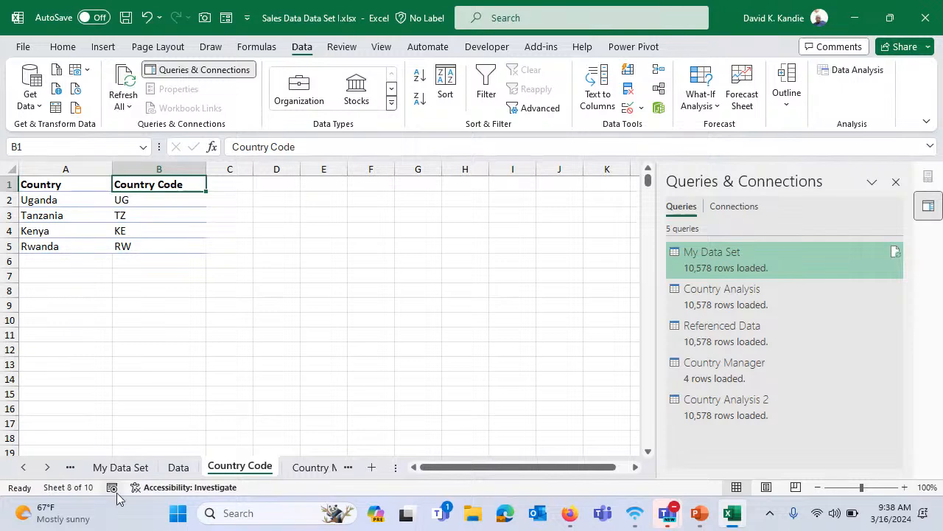
- Review the column headers of the My Data Set table from Order ID through Country to Month, returning to the first cell
{"action": "left_click", "coordinate": [120, 468]}
{"action": "left_click", "coordinate": [343, 257]}
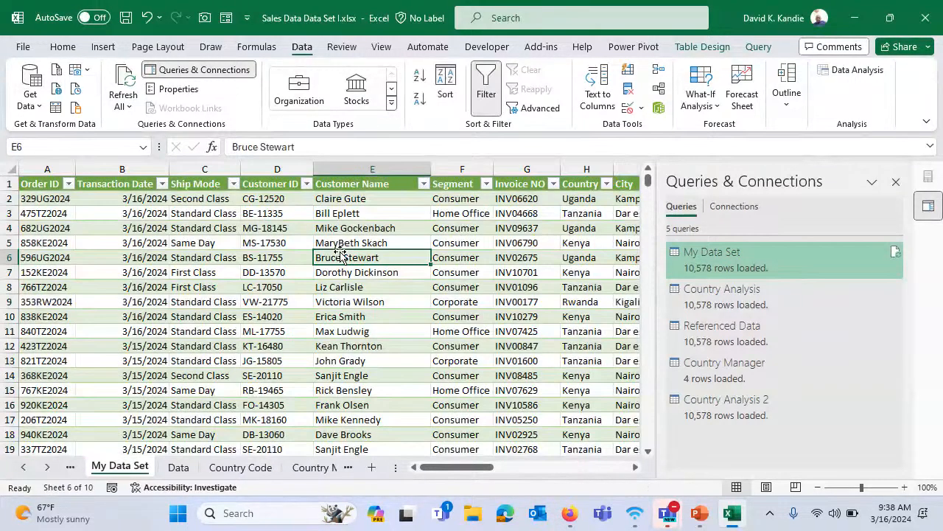
{"action": "key", "text": "ctrl+Home"}
{"action": "key", "text": "ctrl+Right"}
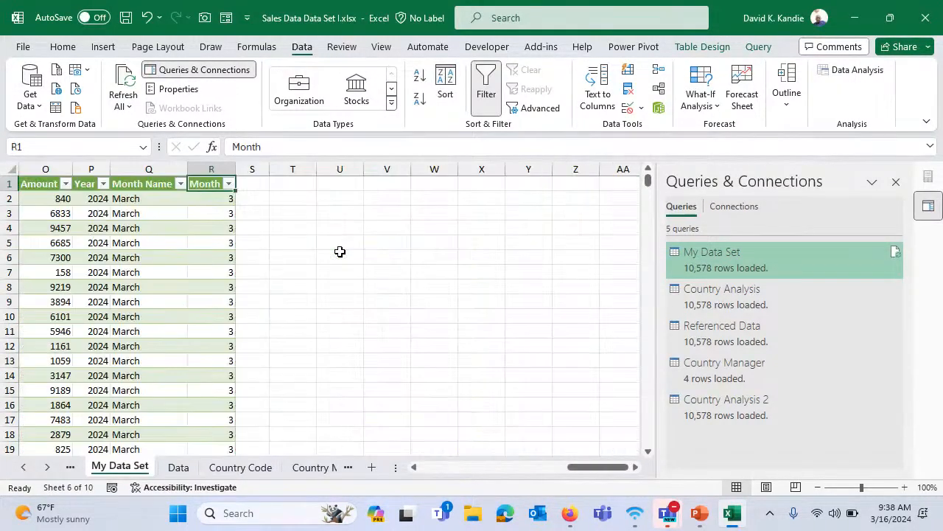
{"action": "key", "text": "ctrl+Left"}
{"action": "key", "text": "Right"}
{"action": "key", "text": "Right"}
{"action": "key", "text": "Right"}
{"action": "key", "text": "Right"}
{"action": "key", "text": "Right"}
{"action": "key", "text": "Right"}
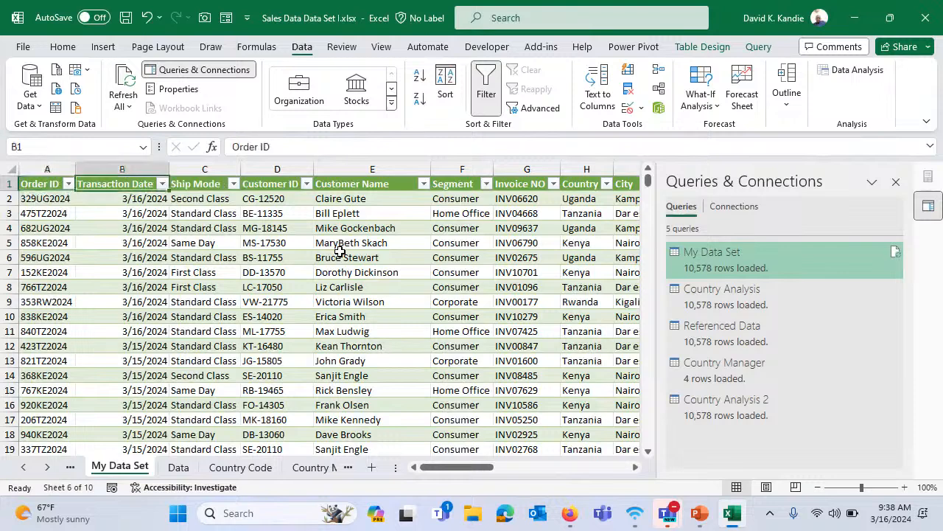
{"action": "key", "text": "Right"}
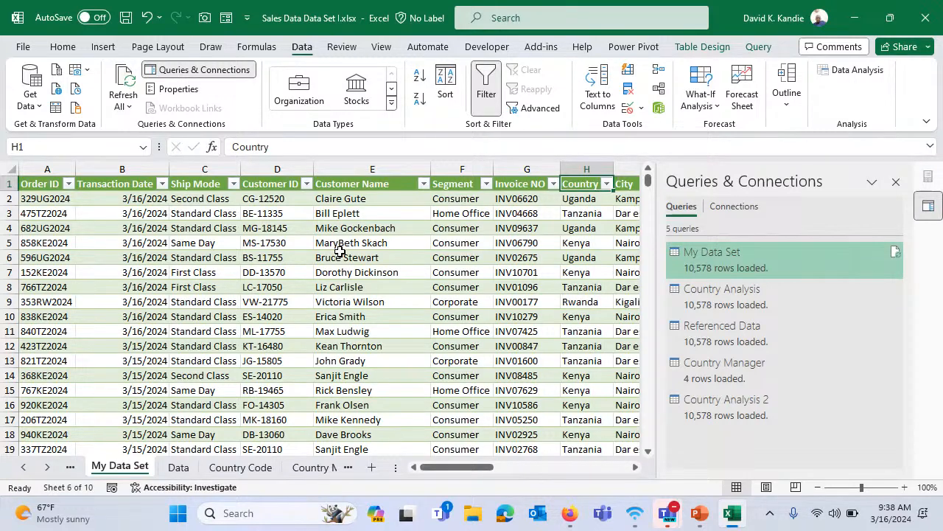
{"action": "key", "text": "ctrl+Right"}
{"action": "key", "text": "ctrl+Home"}
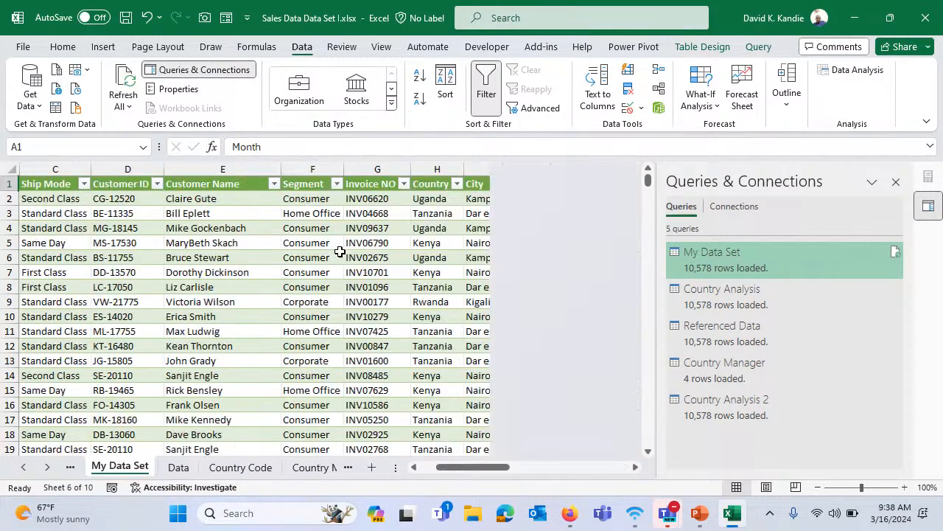
- Compare the lookup tables on the Country Code and Country Manager (2) worksheets, and return to the My Data Set worksheet
{"action": "left_click", "coordinate": [236, 467]}
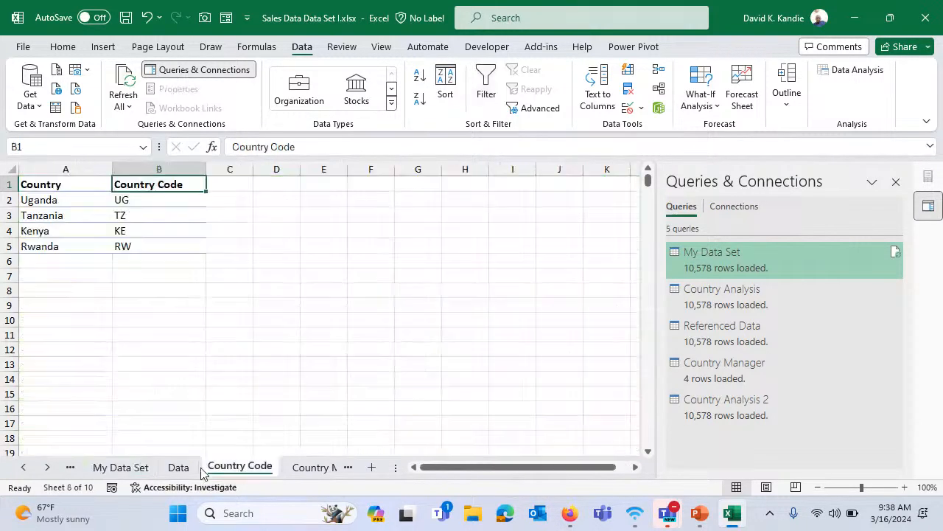
{"action": "left_click", "coordinate": [46, 467]}
{"action": "left_click", "coordinate": [249, 469]}
{"action": "left_click", "coordinate": [115, 231]}
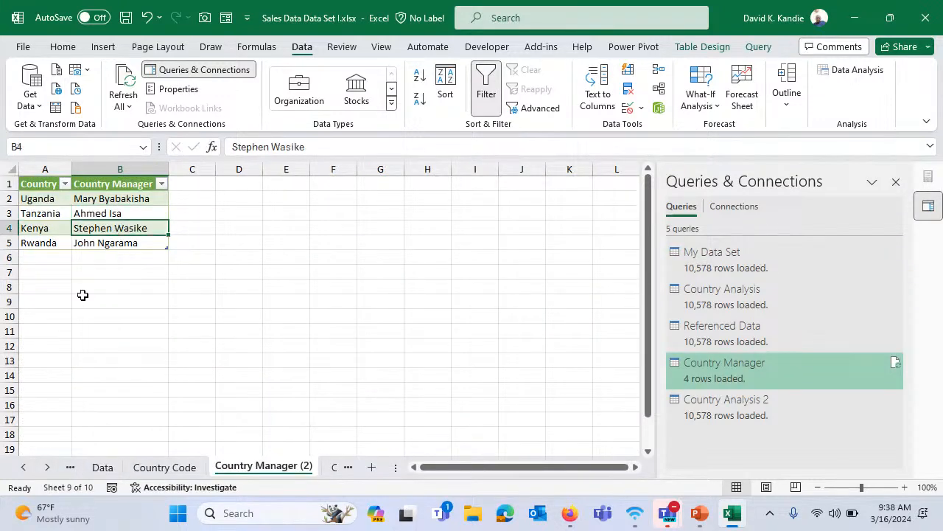
{"action": "left_click", "coordinate": [23, 467]}
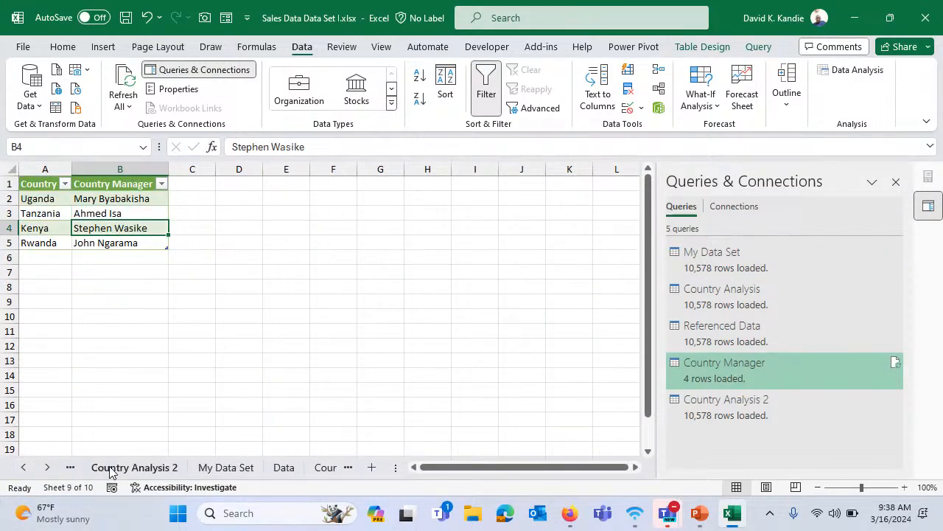
{"action": "left_click", "coordinate": [225, 469]}
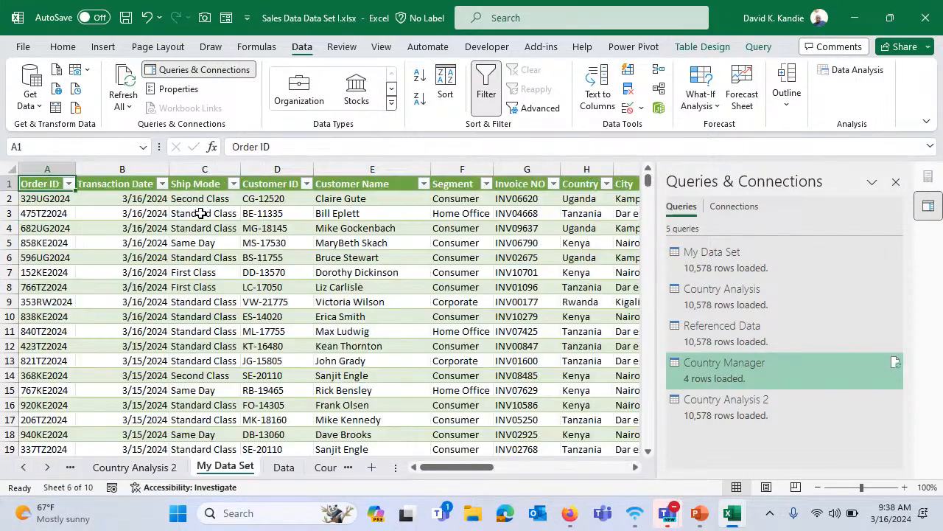
- Open the My Data Set query in the Power Query Editor and split Order ID by 3 characters, once, as far left as possible
{"action": "double_click", "coordinate": [752, 267]}
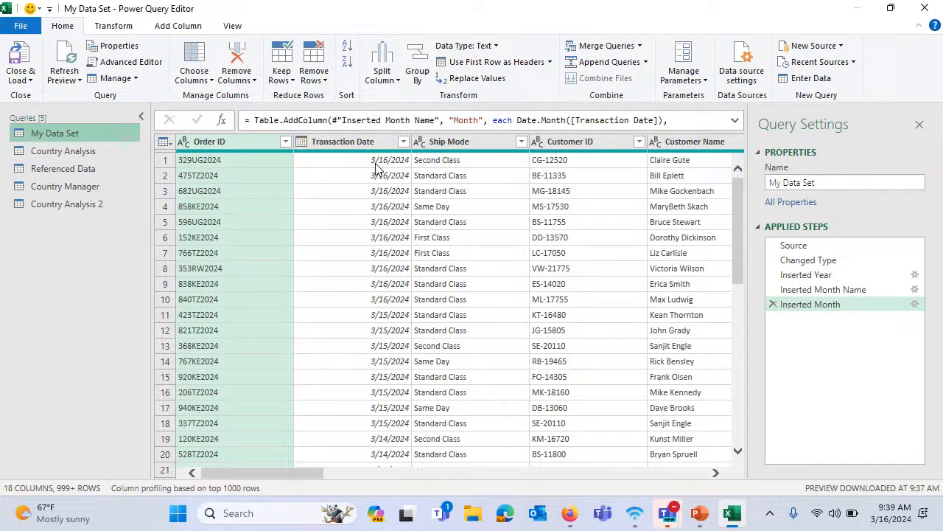
{"action": "left_click", "coordinate": [199, 142]}
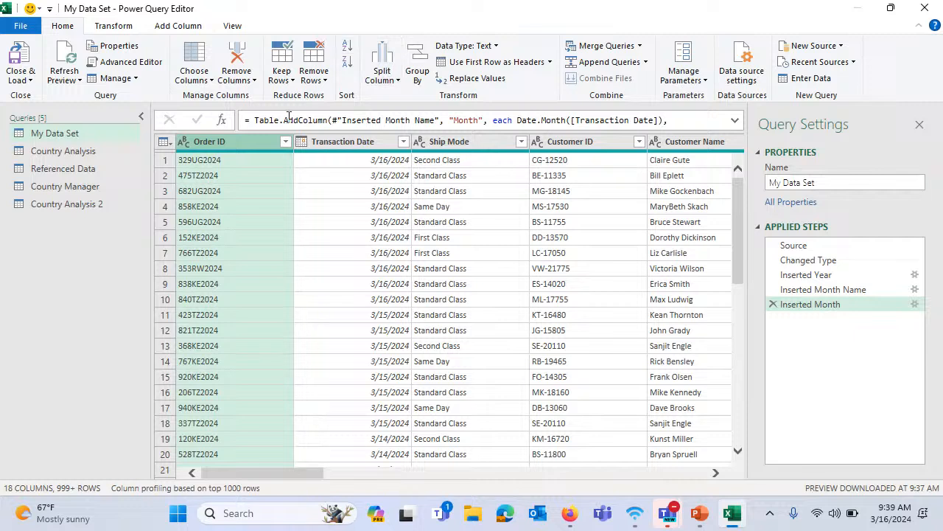
{"action": "left_click", "coordinate": [388, 85]}
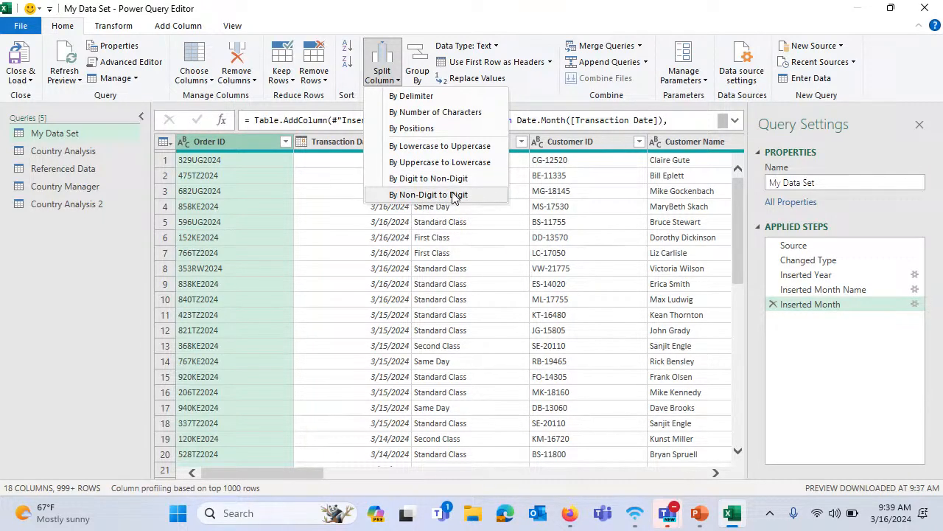
{"action": "left_click", "coordinate": [439, 112]}
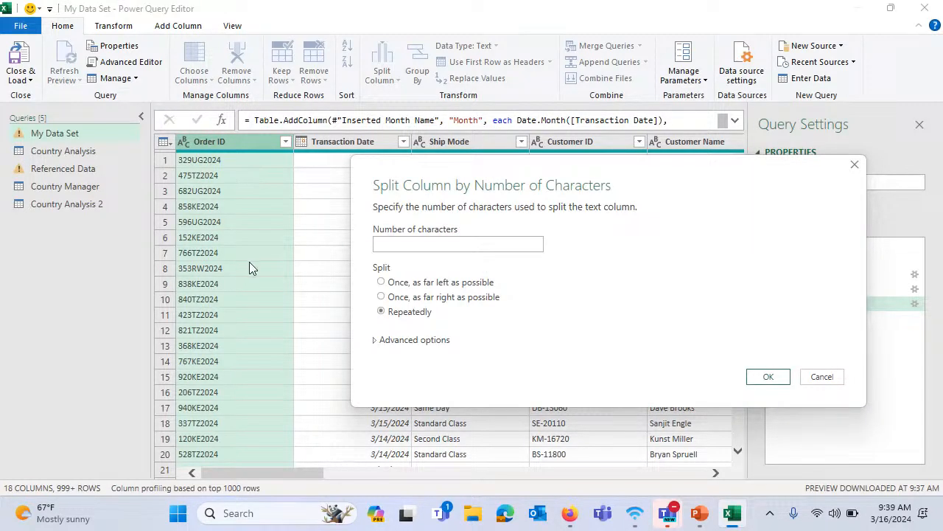
{"action": "left_click", "coordinate": [398, 243]}
{"action": "type", "text": "3"}
{"action": "left_click", "coordinate": [384, 285]}
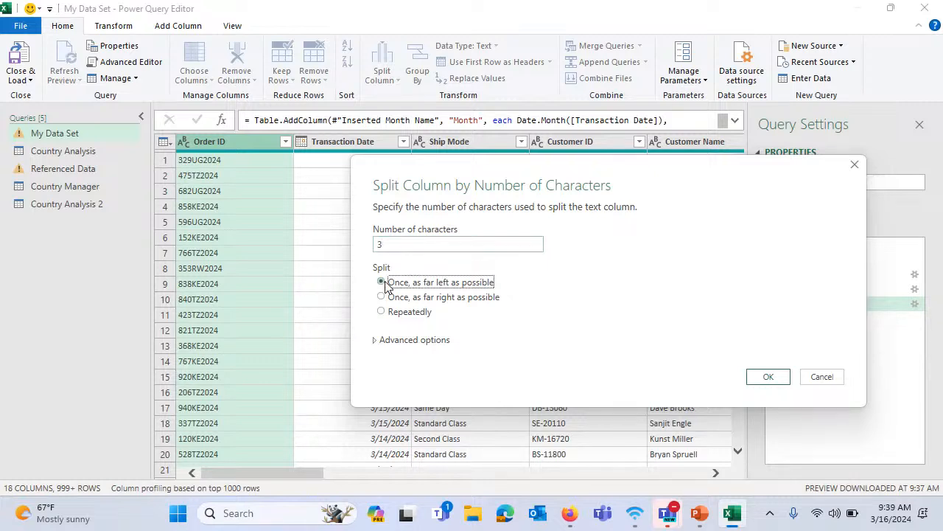
{"action": "left_click", "coordinate": [764, 378]}
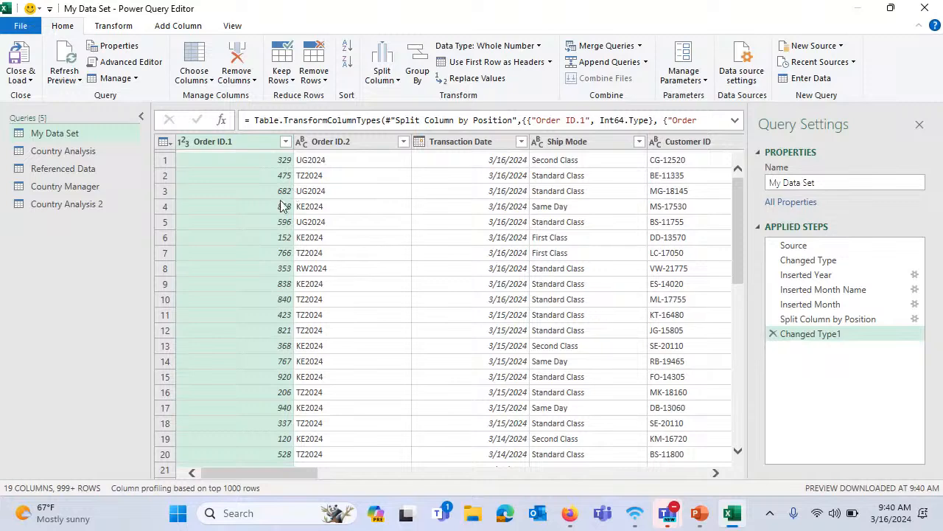
- Delete the Changed Type1 step from the My Data Set query, and display the commands for adding columns
{"action": "left_click", "coordinate": [773, 335]}
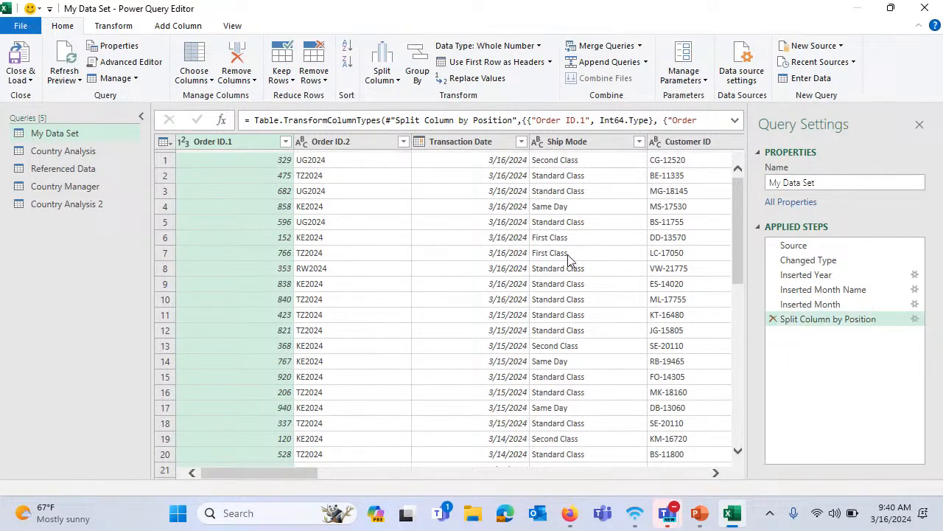
{"action": "left_click", "coordinate": [181, 26]}
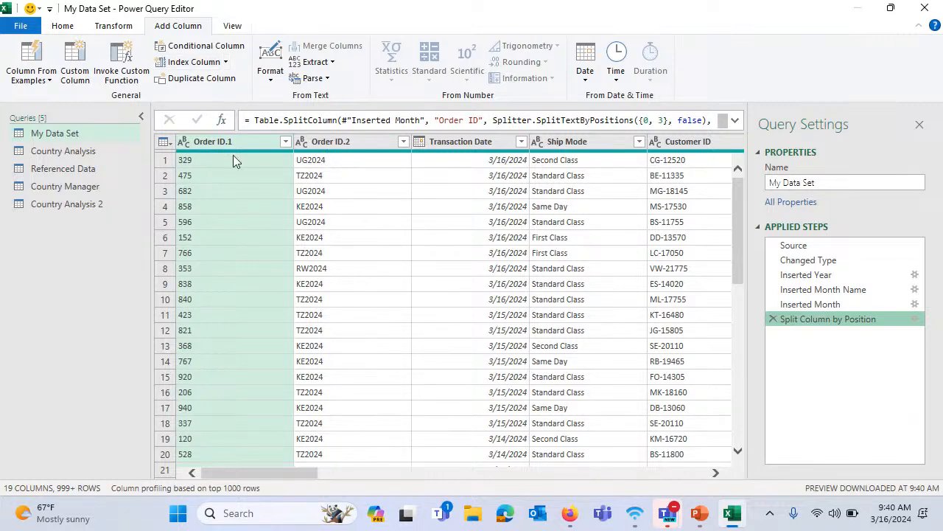
- Remove the Split Column by Position step and add a column extracting the first 3 characters of Order ID
{"action": "left_click", "coordinate": [772, 319]}
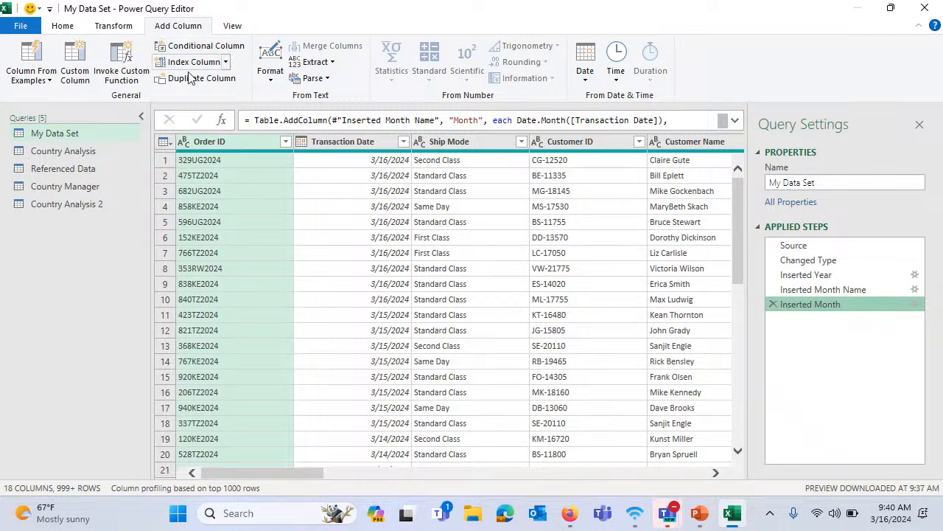
{"action": "left_click", "coordinate": [333, 64]}
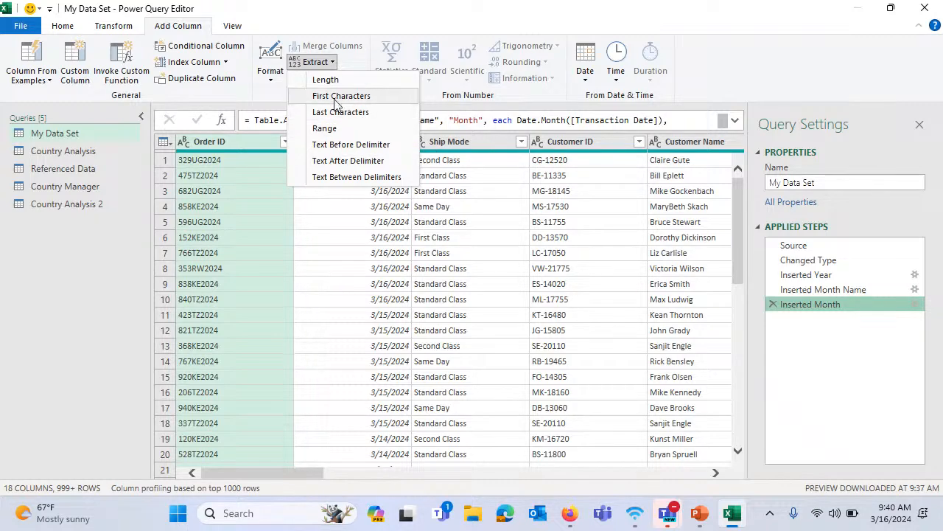
{"action": "left_click", "coordinate": [340, 96]}
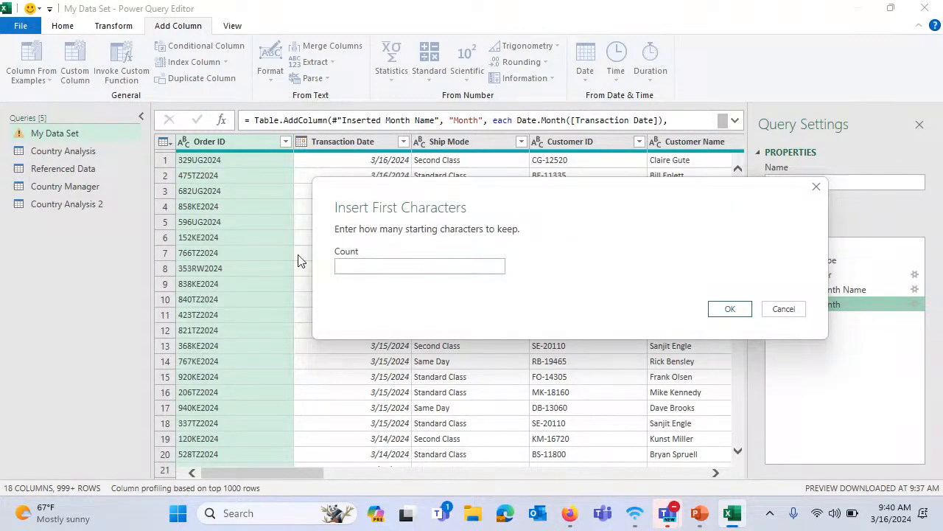
{"action": "left_click", "coordinate": [360, 267]}
{"action": "type", "text": "3"}
{"action": "left_click", "coordinate": [729, 309]}
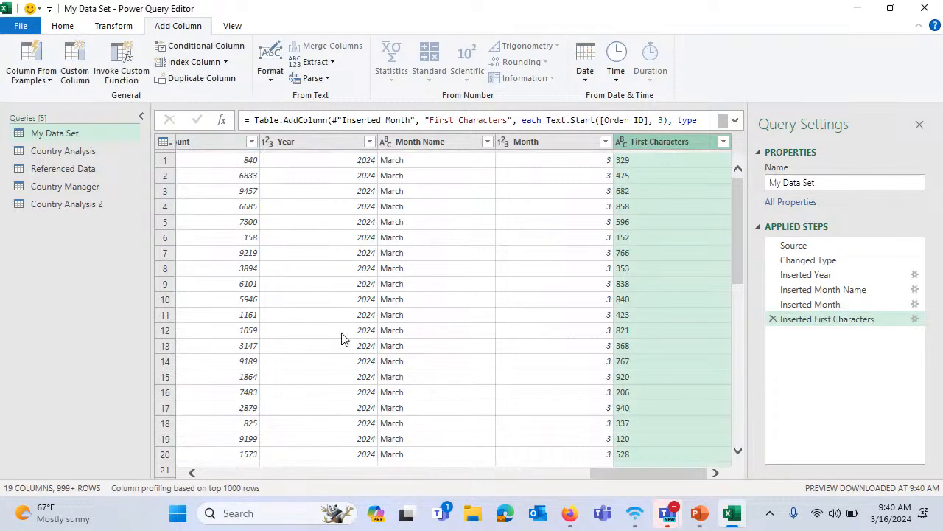
- Move the First Characters column to the beginning of the table
{"action": "left_click_drag", "start_coordinate": [603, 473], "coordinate": [680, 476]}
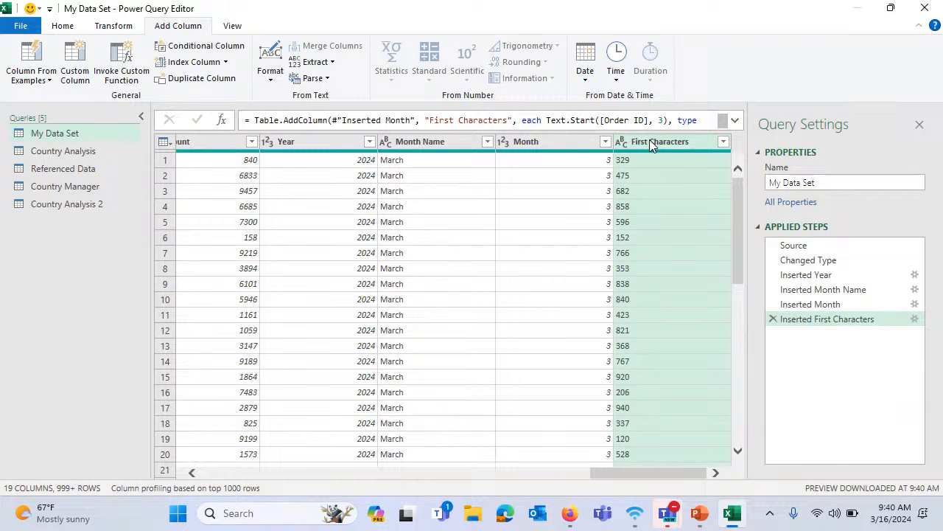
{"action": "right_click", "coordinate": [650, 143]}
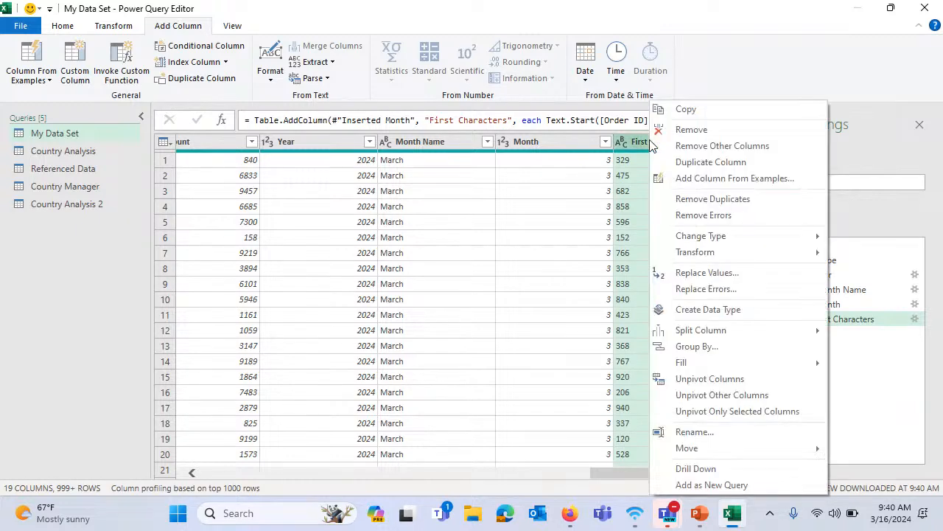
{"action": "mouse_move", "coordinate": [719, 447]}
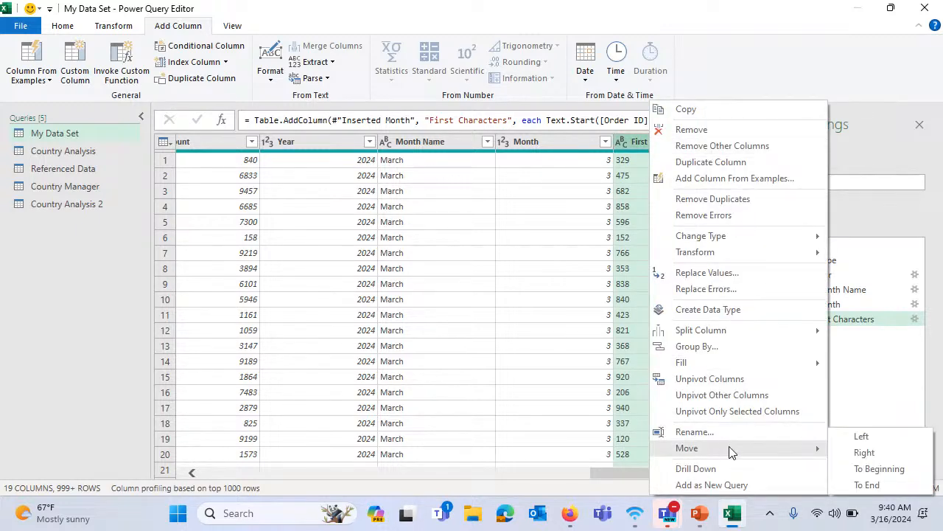
{"action": "left_click", "coordinate": [811, 467]}
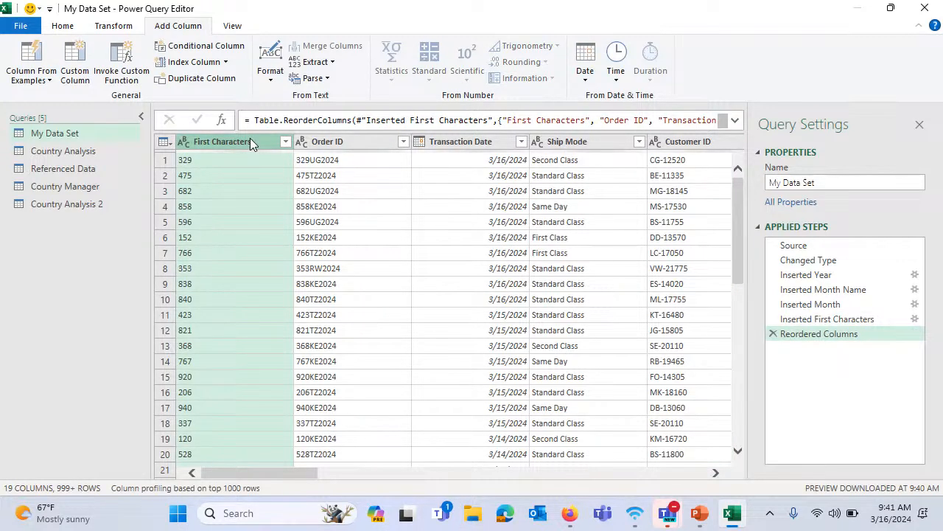
- Rename the First Characters column as Invoice No
{"action": "double_click", "coordinate": [250, 141]}
{"action": "key", "text": "BackSpace"}
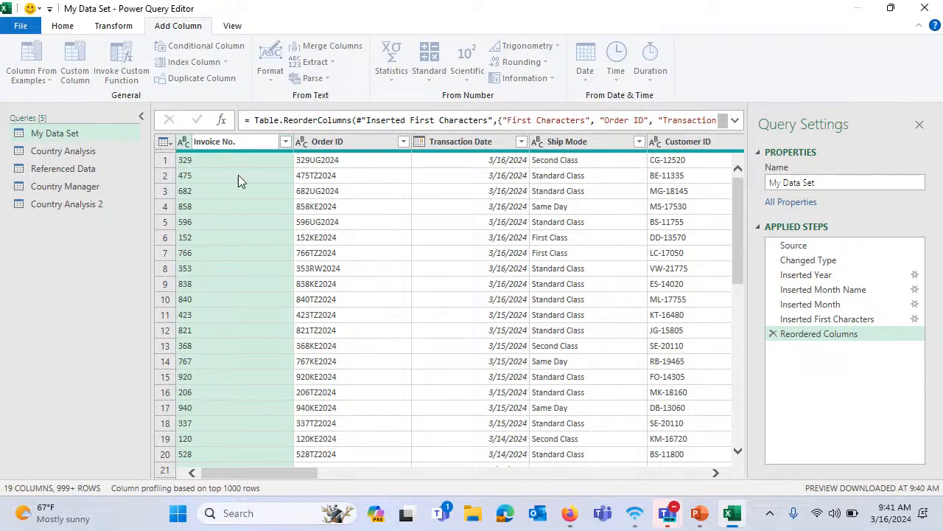
{"action": "type", "text": "Invoice No."}
{"action": "key", "text": "Return"}
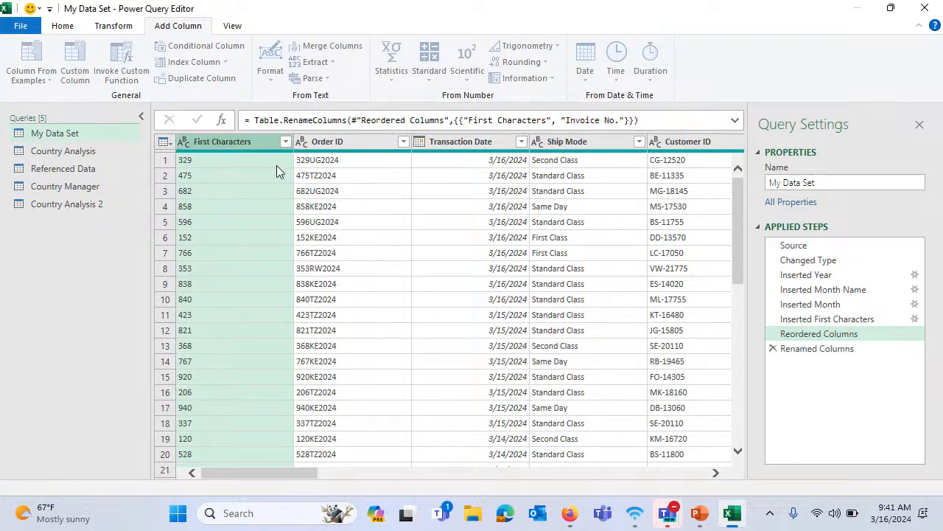
- Select the Order ID column as the source for another text extraction
{"action": "left_click", "coordinate": [332, 63]}
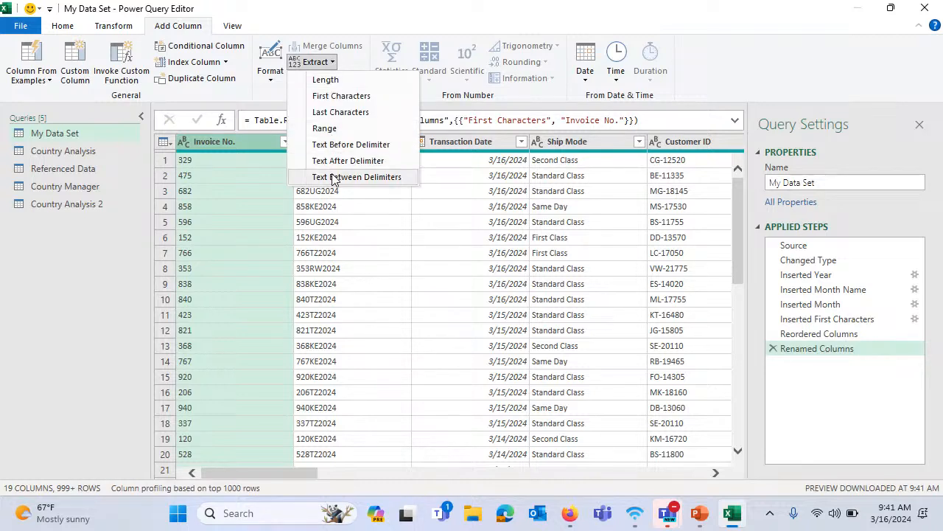
{"action": "left_click", "coordinate": [270, 168]}
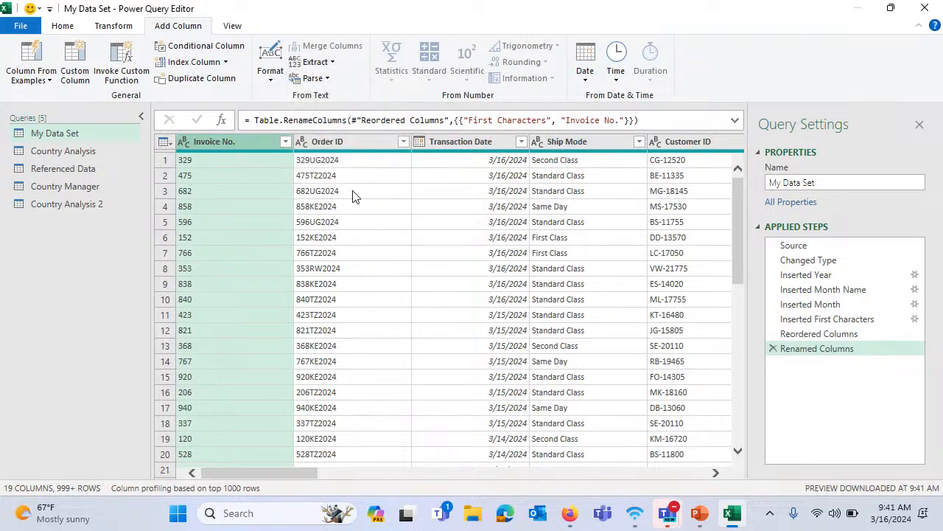
{"action": "left_click", "coordinate": [348, 141]}
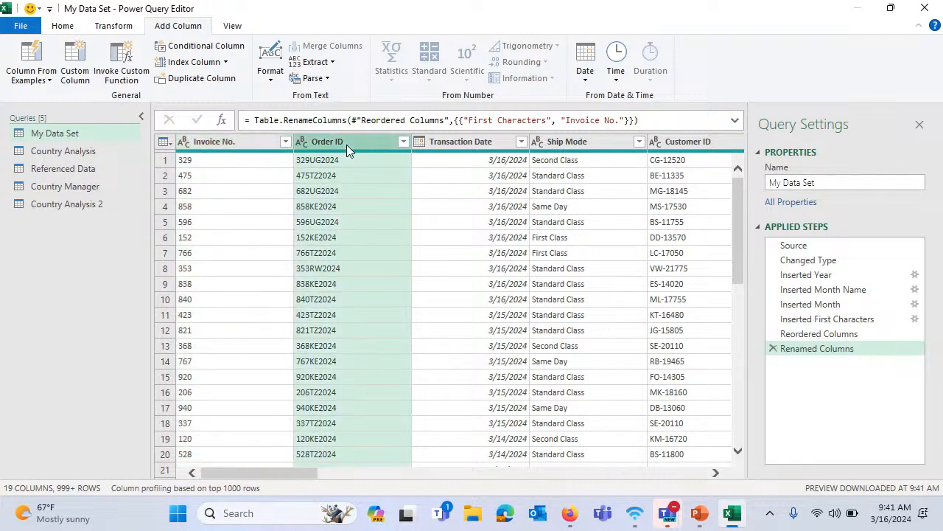
{"action": "left_click", "coordinate": [323, 62]}
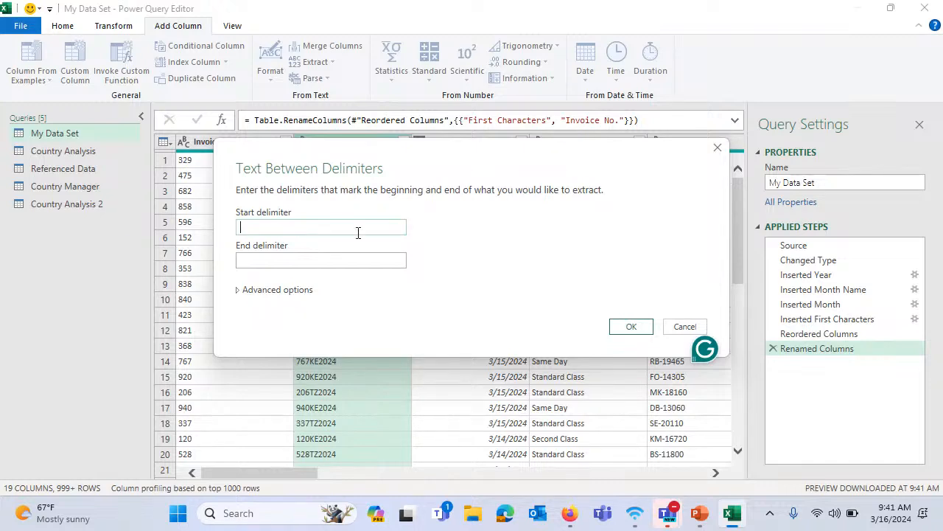
{"action": "left_click_drag", "start_coordinate": [327, 152], "coordinate": [609, 150]}
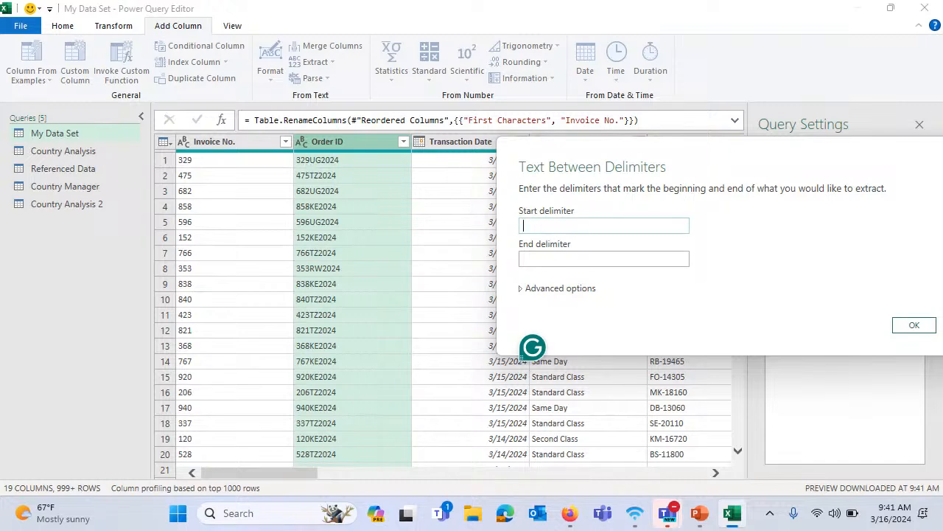
{"action": "left_click", "coordinate": [694, 149]}
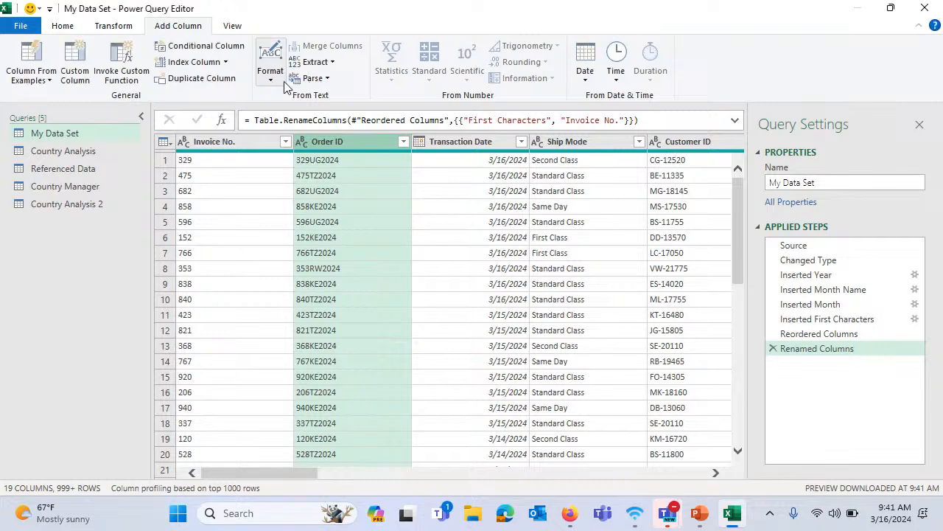
- Add a column extracting a text range from Order ID with starting index 4 and 2 characters
{"action": "left_click", "coordinate": [333, 64]}
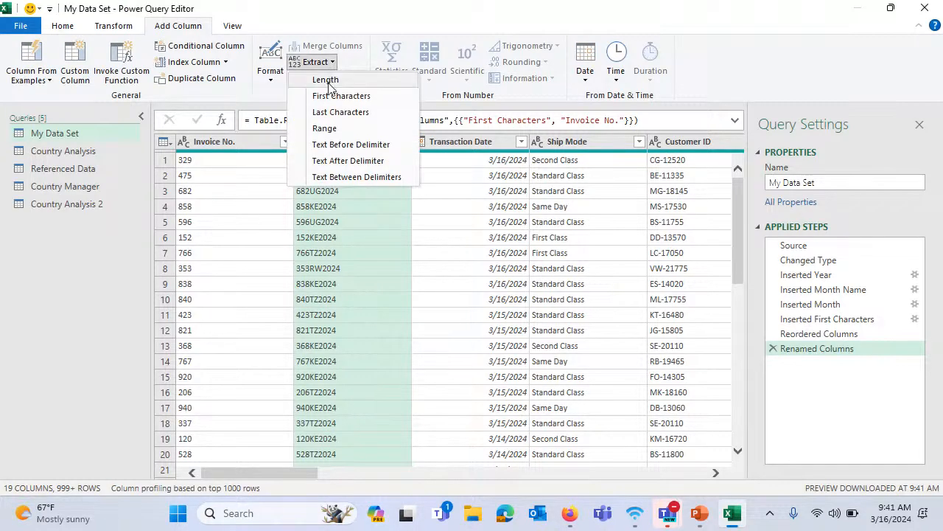
{"action": "left_click", "coordinate": [348, 133]}
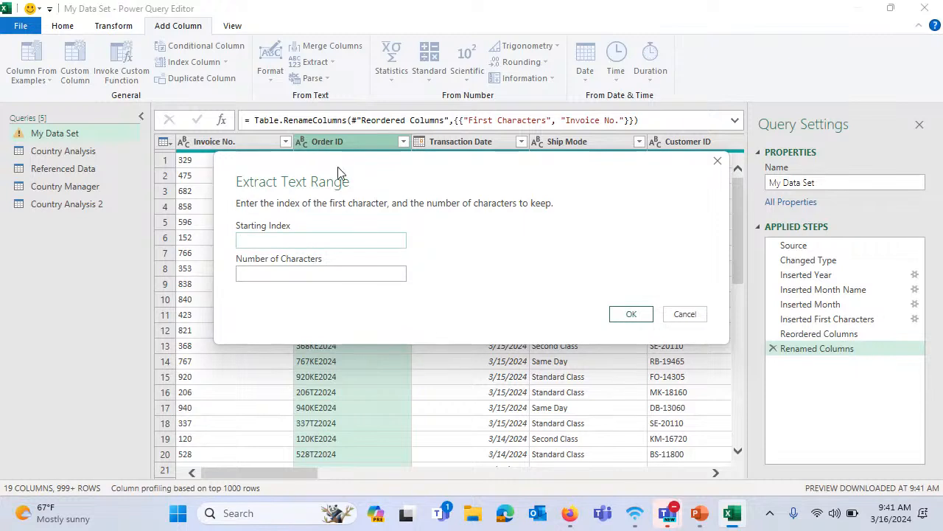
{"action": "left_click_drag", "start_coordinate": [338, 167], "coordinate": [479, 185]}
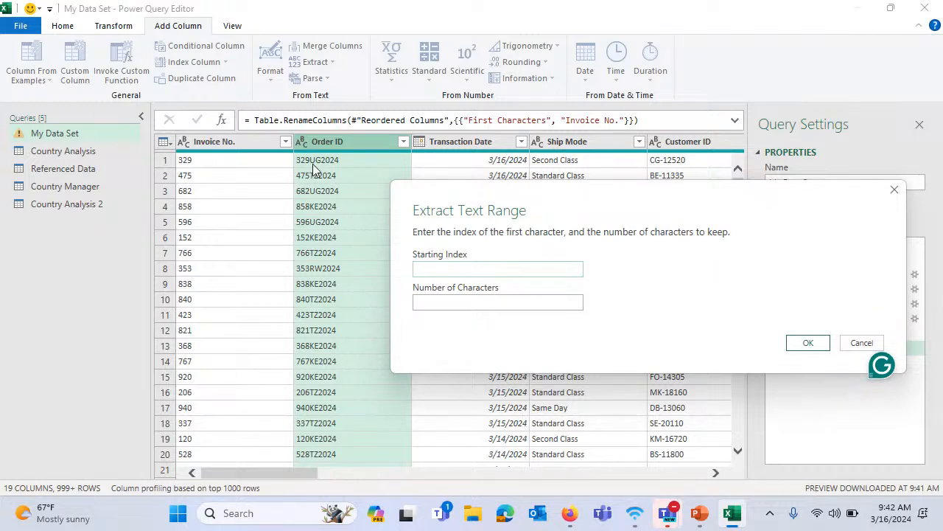
{"action": "type", "text": "4"}
{"action": "key", "text": "BackSpace"}
{"action": "left_click", "coordinate": [433, 300]}
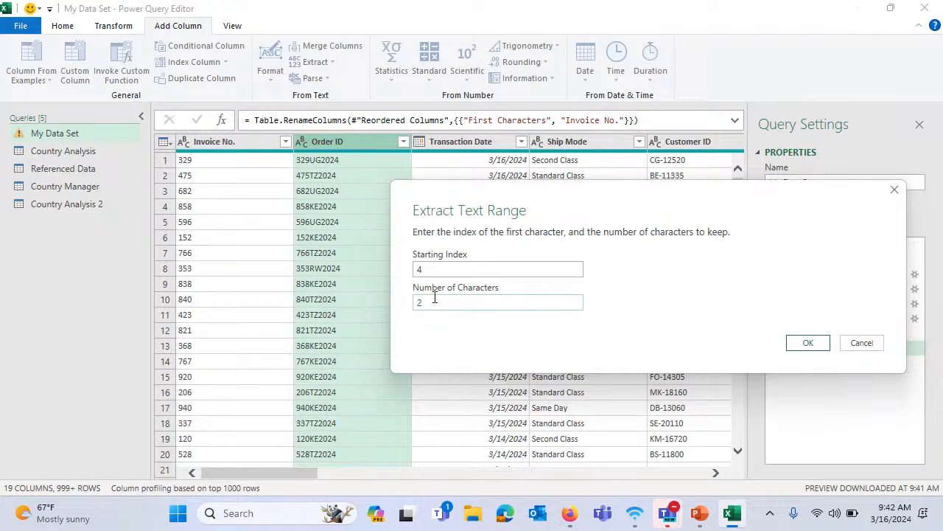
{"action": "left_click", "coordinate": [811, 344]}
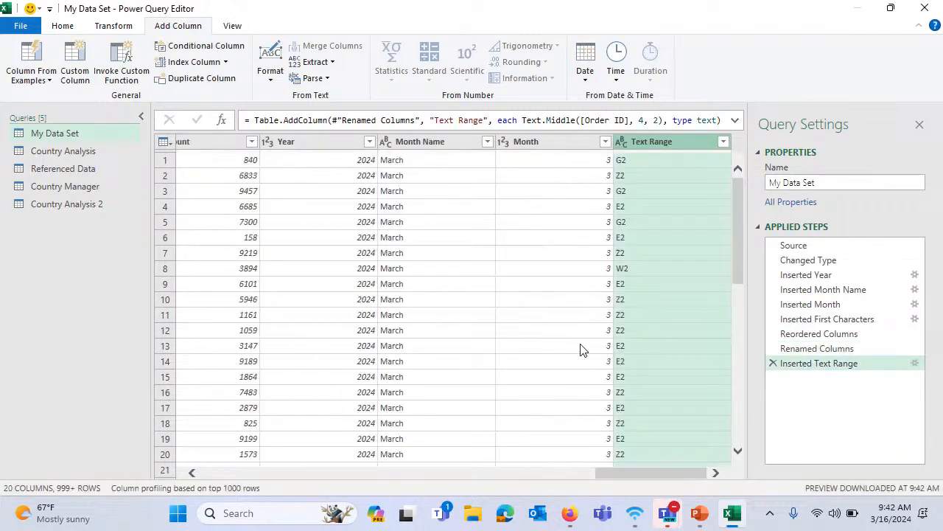
- Edit the Inserted Text Range step and set its starting index to 3
{"action": "left_click", "coordinate": [914, 366]}
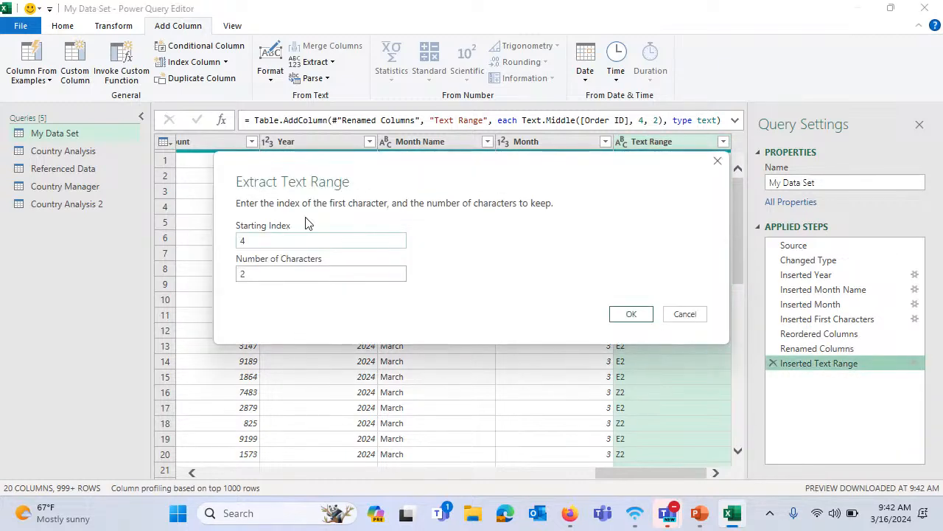
{"action": "double_click", "coordinate": [262, 240]}
{"action": "type", "text": "3"}
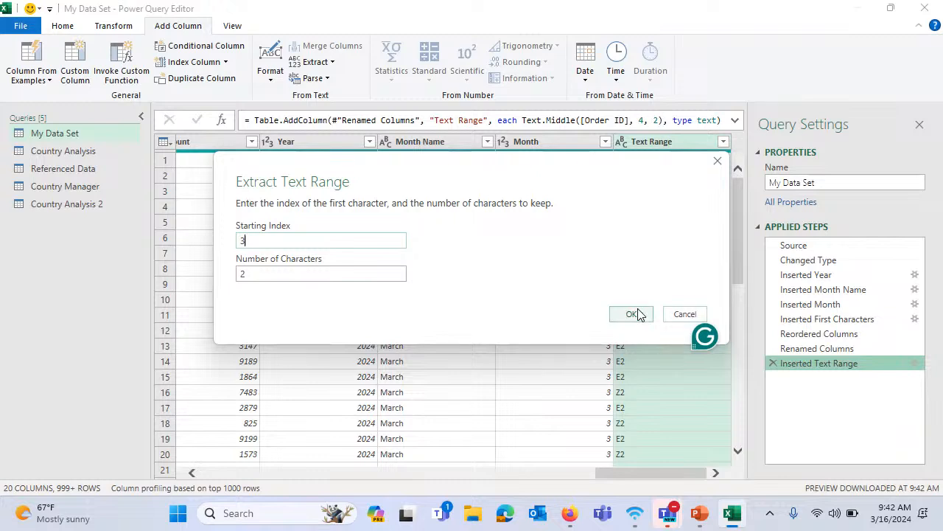
{"action": "left_click", "coordinate": [631, 314]}
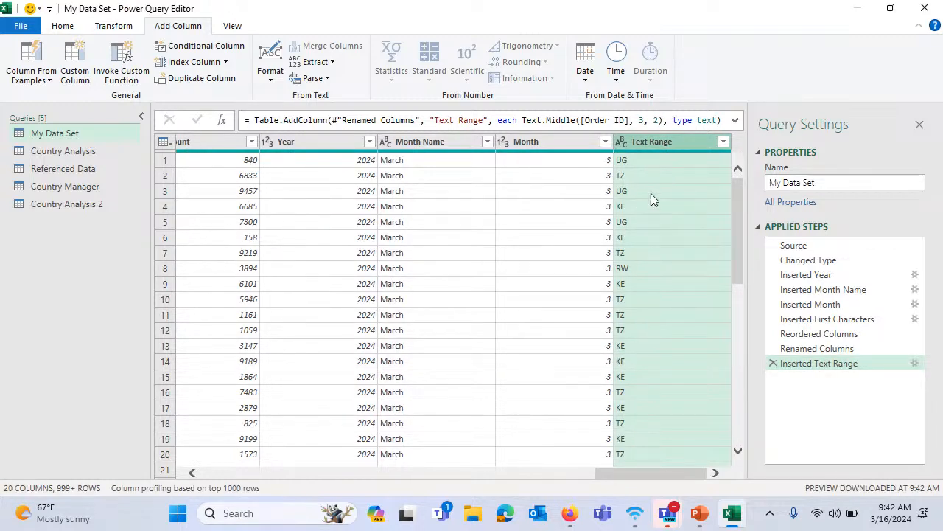
- Rename the Text Range column as Country Code
{"action": "double_click", "coordinate": [652, 143]}
{"action": "type", "text": "Country Code"}
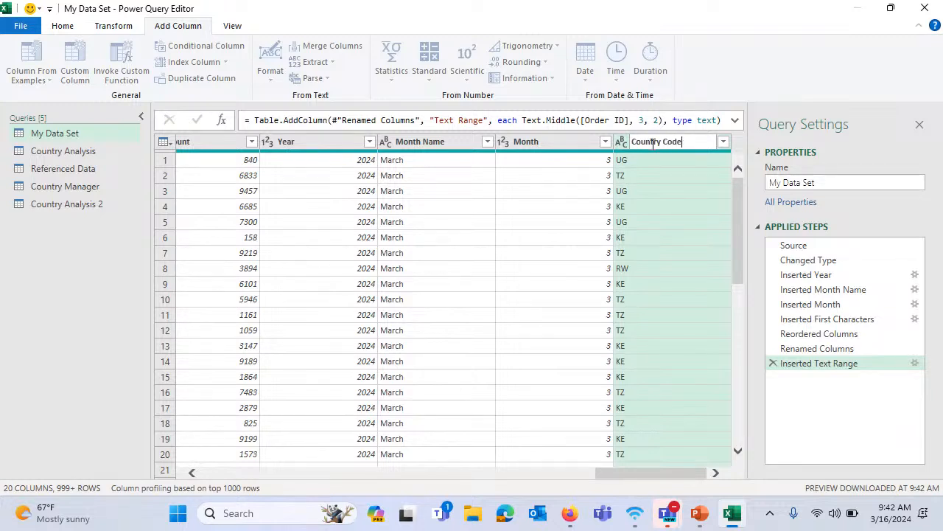
{"action": "key", "text": "Return"}
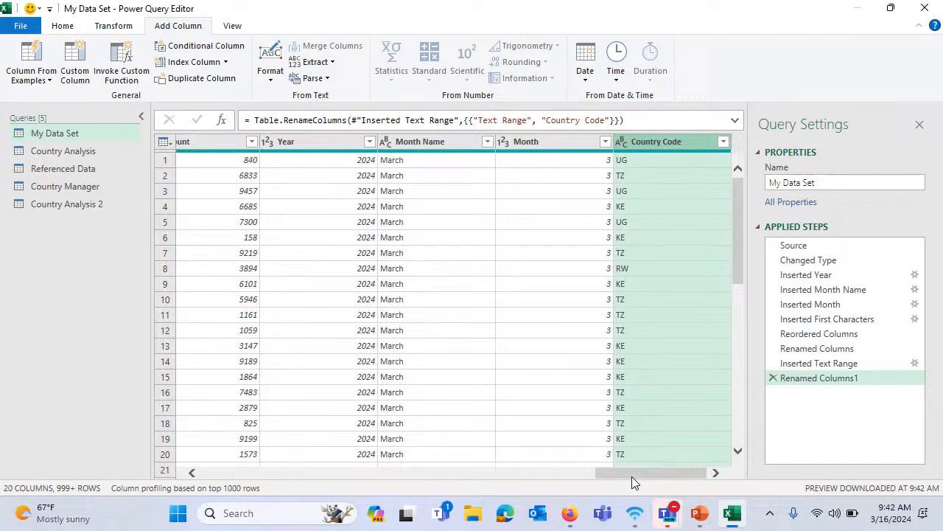
- Remove the City and Country columns from the My Data Set query
{"action": "left_click_drag", "start_coordinate": [631, 475], "coordinate": [381, 479]}
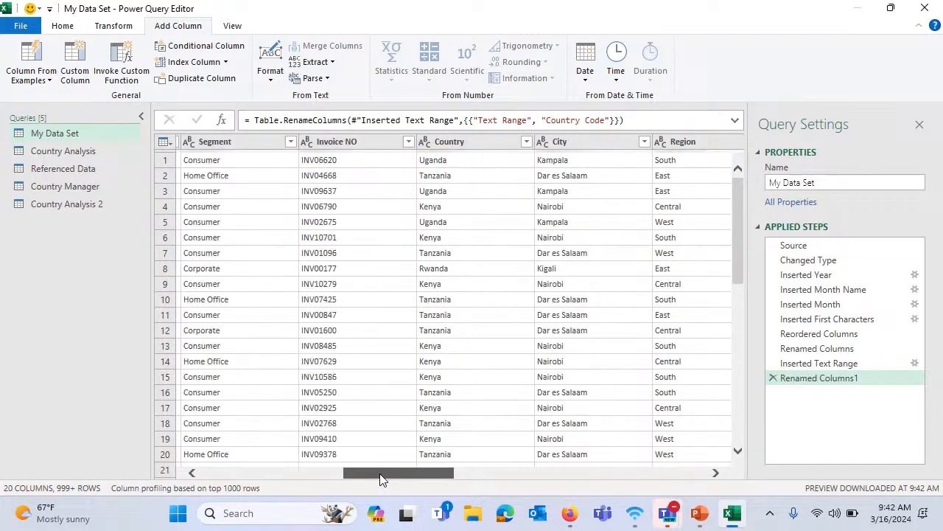
{"action": "left_click", "coordinate": [585, 146]}
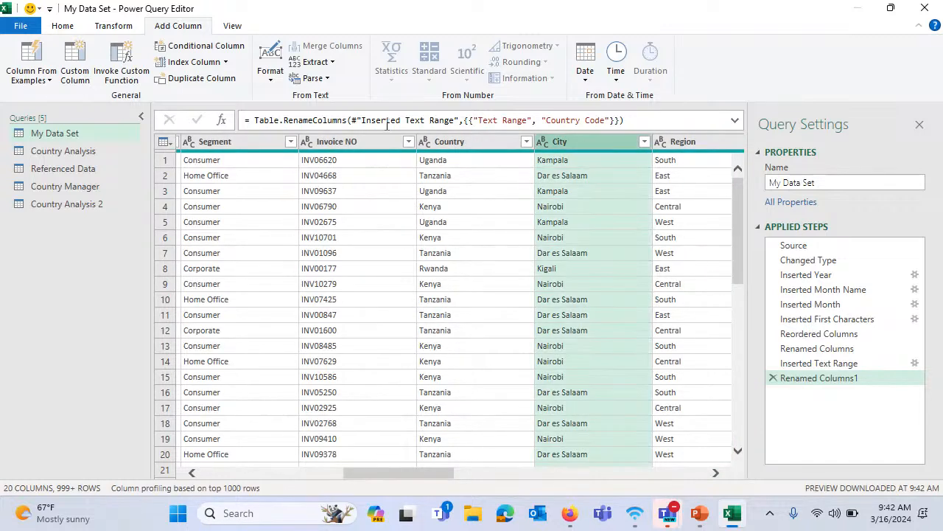
{"action": "left_click", "coordinate": [76, 27]}
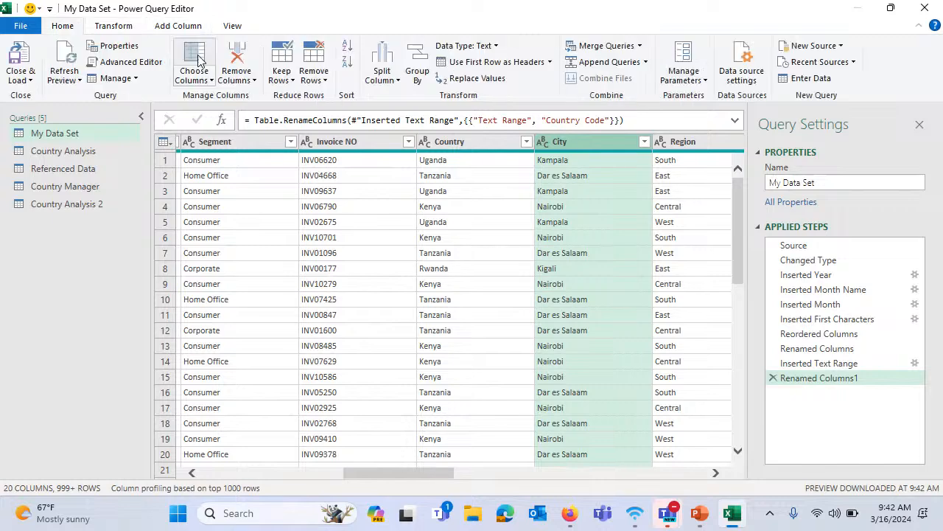
{"action": "left_click", "coordinate": [235, 59]}
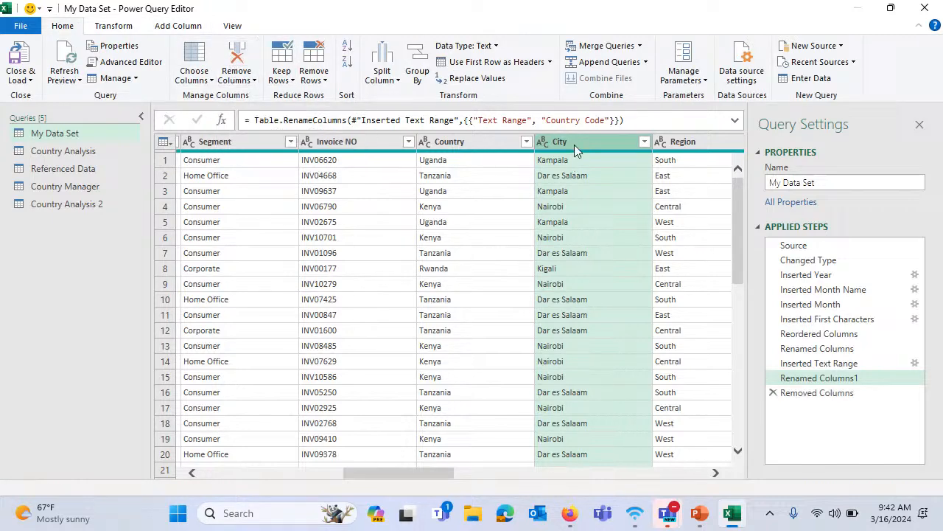
{"action": "left_click", "coordinate": [446, 145]}
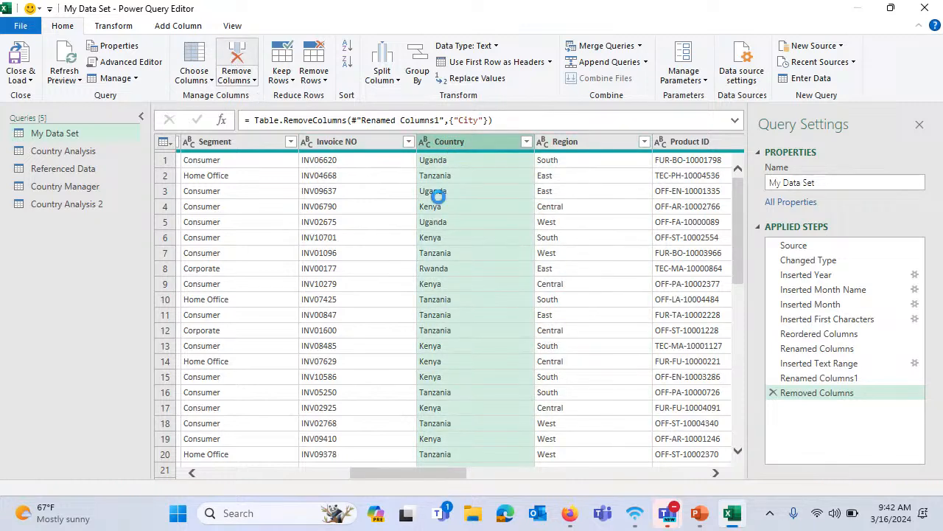
{"action": "key", "text": "Delete"}
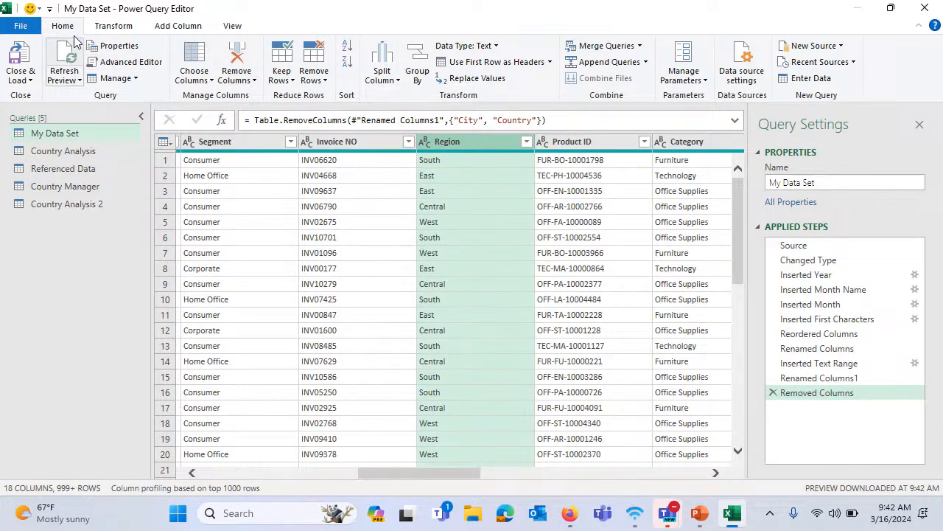
- Close the query editor, load the changes into the workbook, and check the first and last columns of the loaded table
{"action": "left_click", "coordinate": [30, 80]}
{"action": "left_click", "coordinate": [44, 95]}
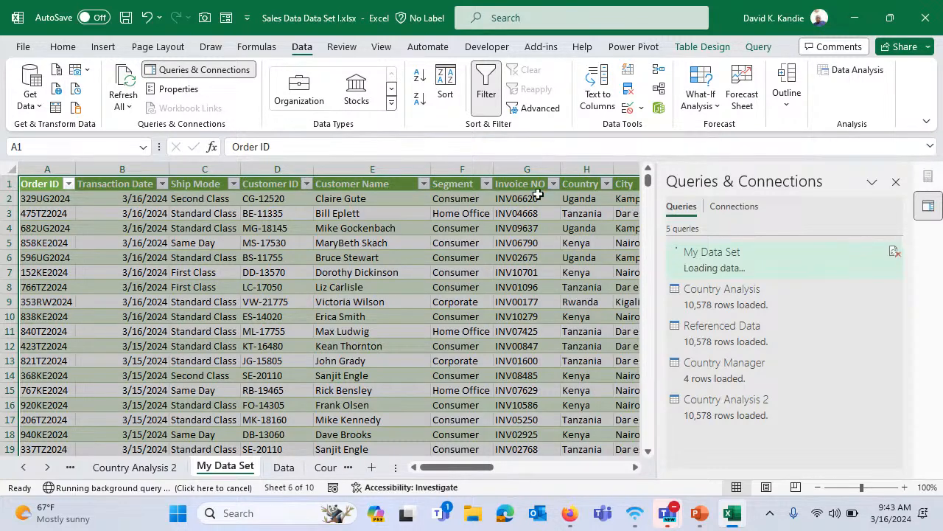
{"action": "left_click", "coordinate": [480, 229]}
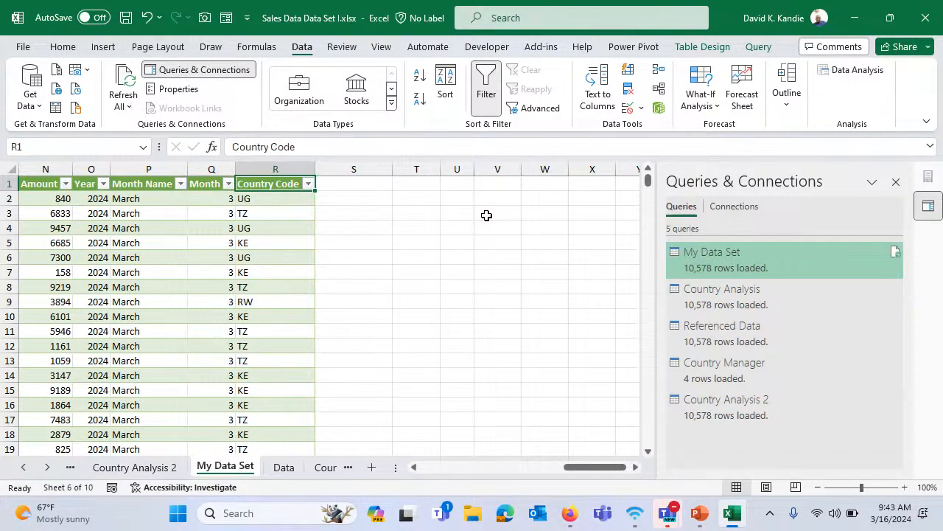
{"action": "key", "text": "ctrl+Home"}
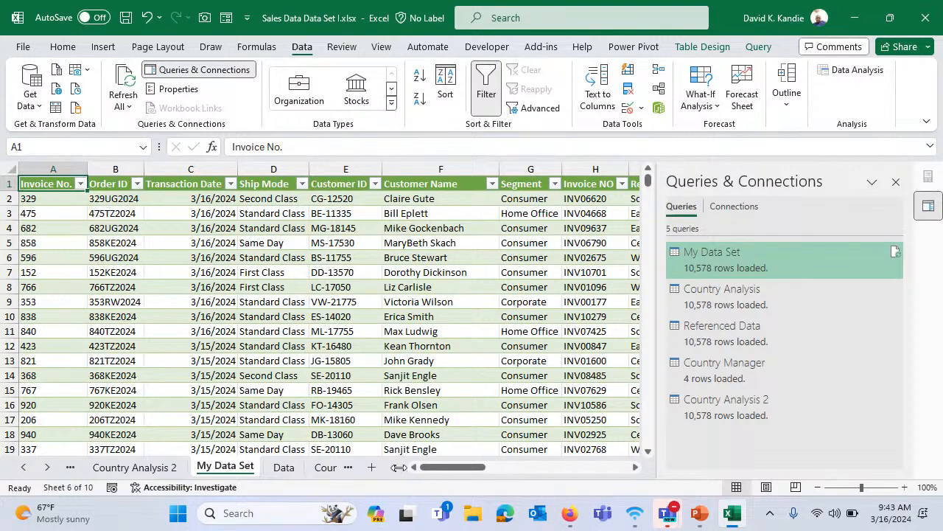
- Load range A1:B5 of the Country Code sheet into the query editor as a table with headers
{"action": "left_click_drag", "start_coordinate": [396, 467], "coordinate": [606, 481]}
{"action": "left_click", "coordinate": [372, 472]}
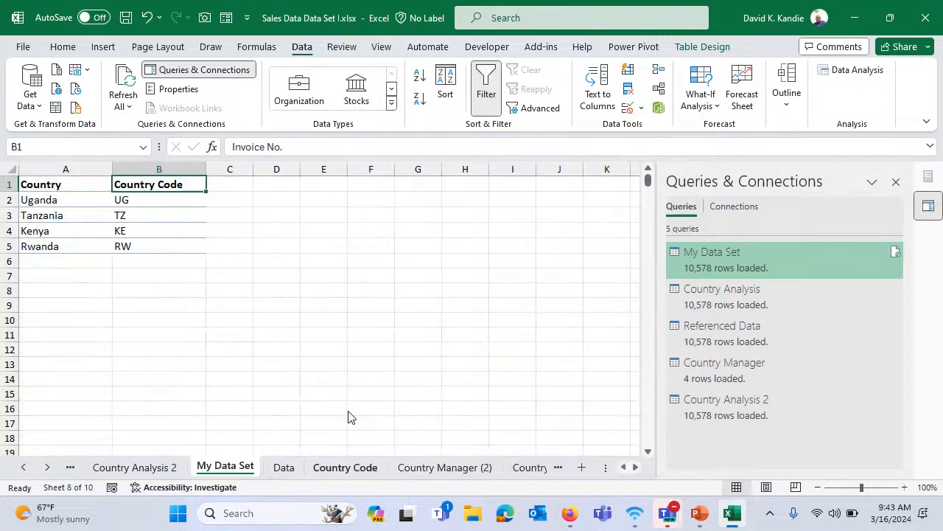
{"action": "left_click", "coordinate": [89, 217]}
{"action": "left_click", "coordinate": [65, 169]}
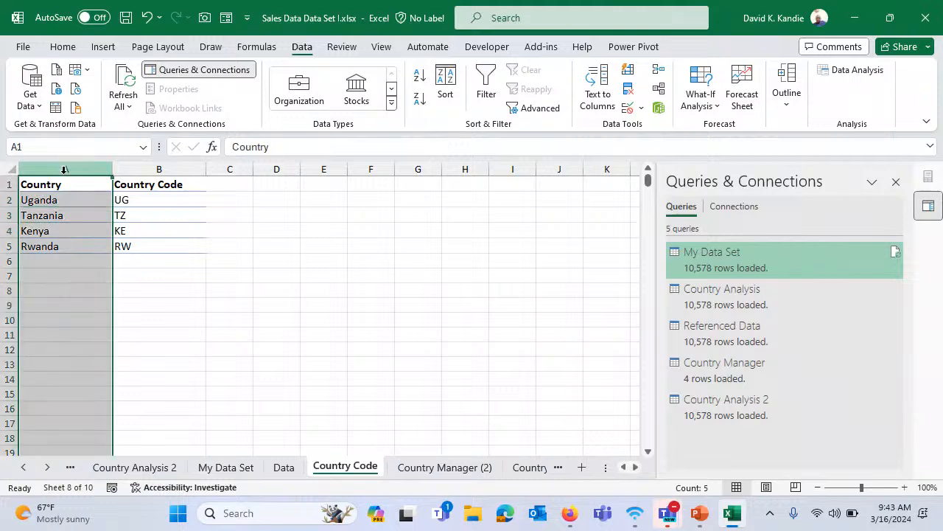
{"action": "left_click", "coordinate": [161, 168]}
{"action": "left_click", "coordinate": [144, 246]}
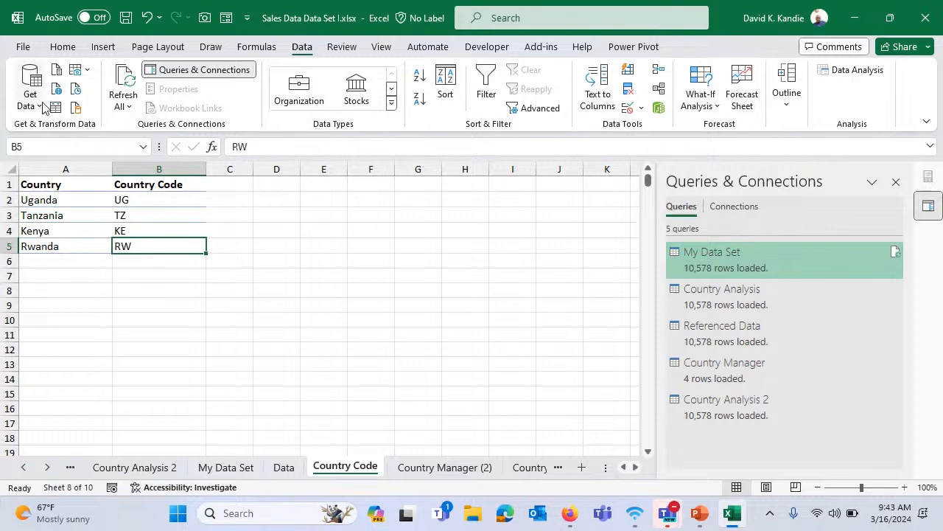
{"action": "left_click", "coordinate": [66, 110]}
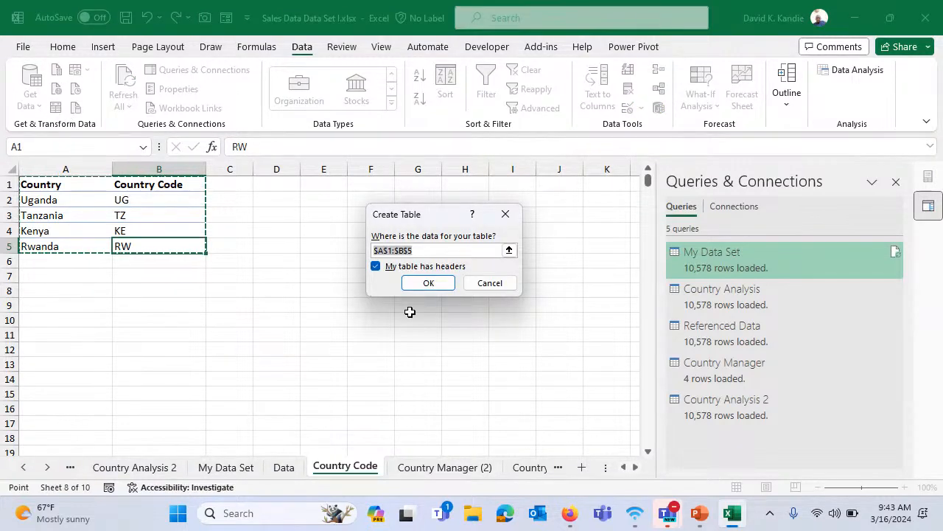
{"action": "left_click", "coordinate": [428, 284]}
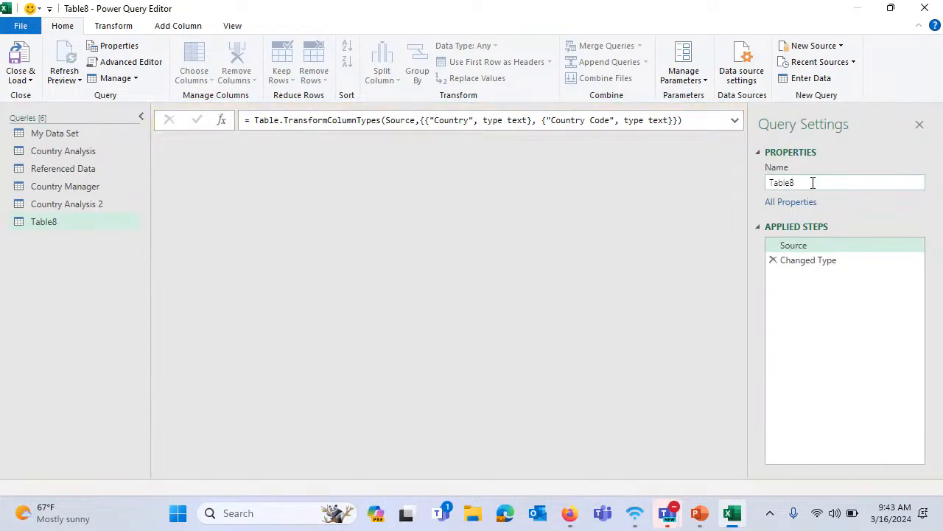
- Rename the newly imported country lookup query as Country Code
{"action": "double_click", "coordinate": [780, 182]}
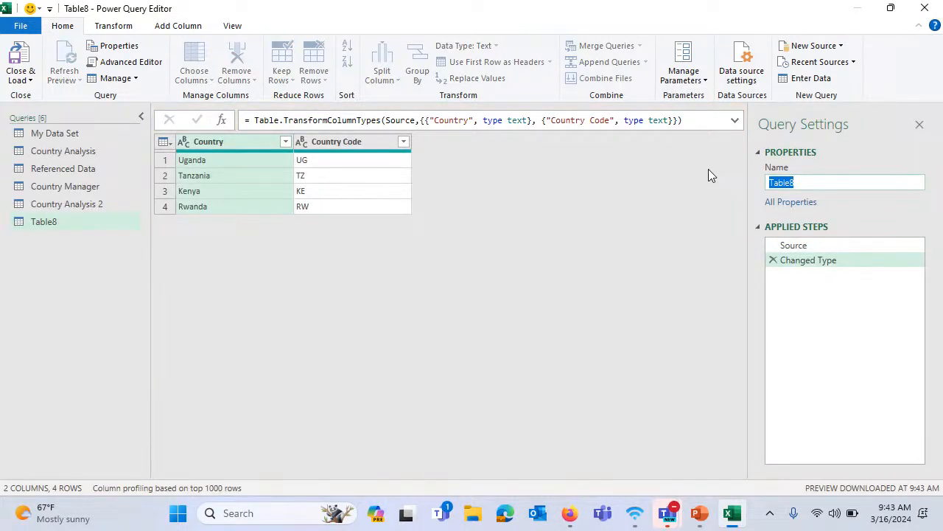
{"action": "type", "text": "Country Code"}
{"action": "key", "text": "Return"}
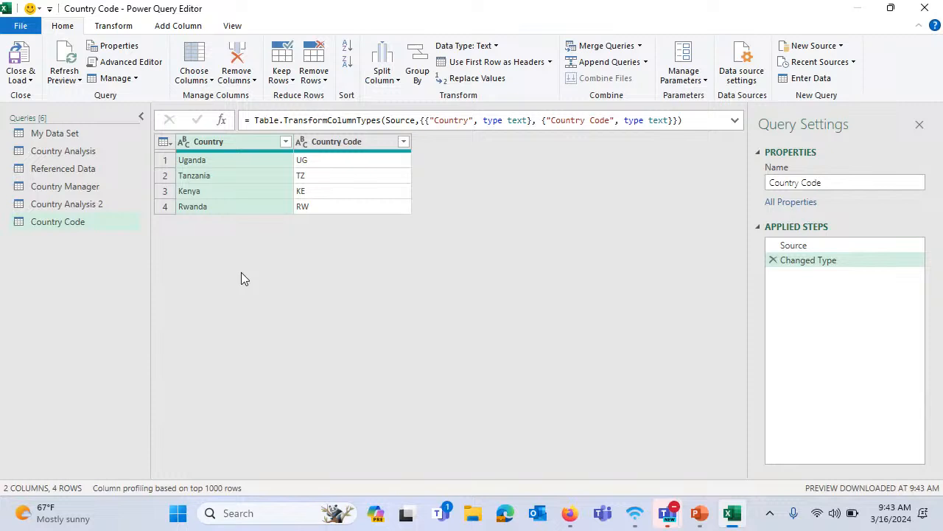
- Merge the My Data Set query with the Country Code query, matching their Country Code columns with a Left Outer join
{"action": "left_click", "coordinate": [83, 136]}
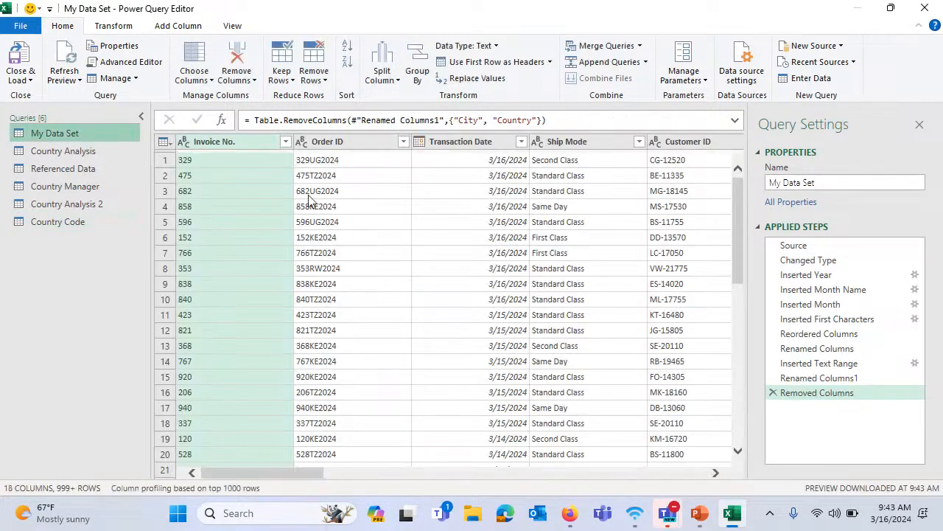
{"action": "left_click_drag", "start_coordinate": [271, 471], "coordinate": [465, 472]}
{"action": "left_click", "coordinate": [597, 473]}
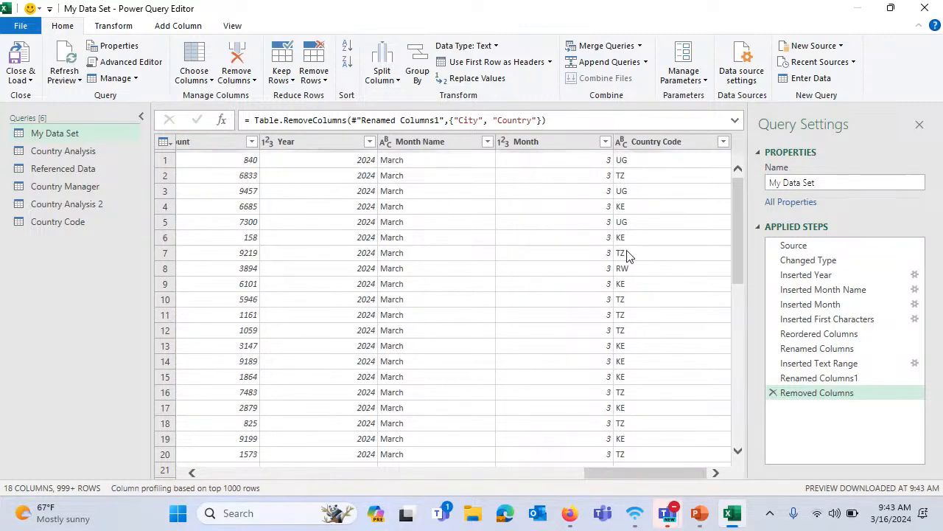
{"action": "left_click", "coordinate": [597, 52]}
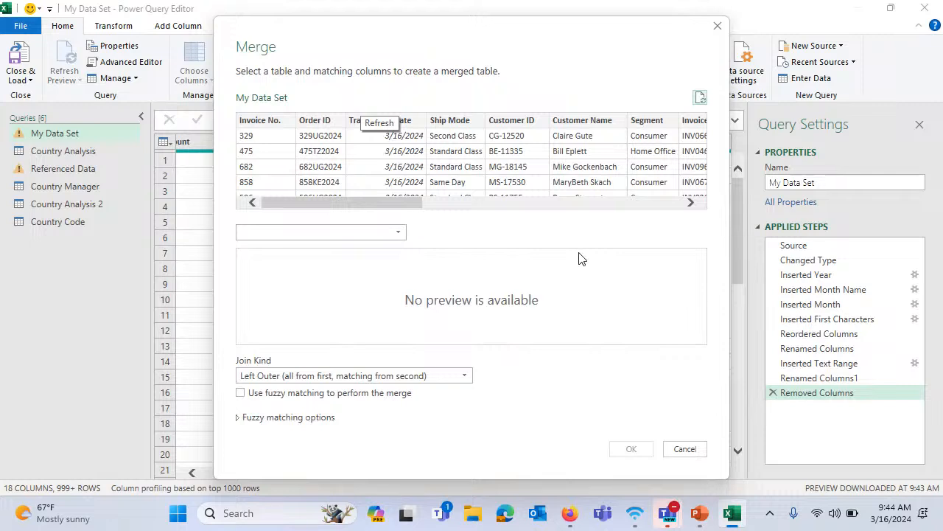
{"action": "left_click", "coordinate": [344, 234]}
{"action": "left_click", "coordinate": [320, 279]}
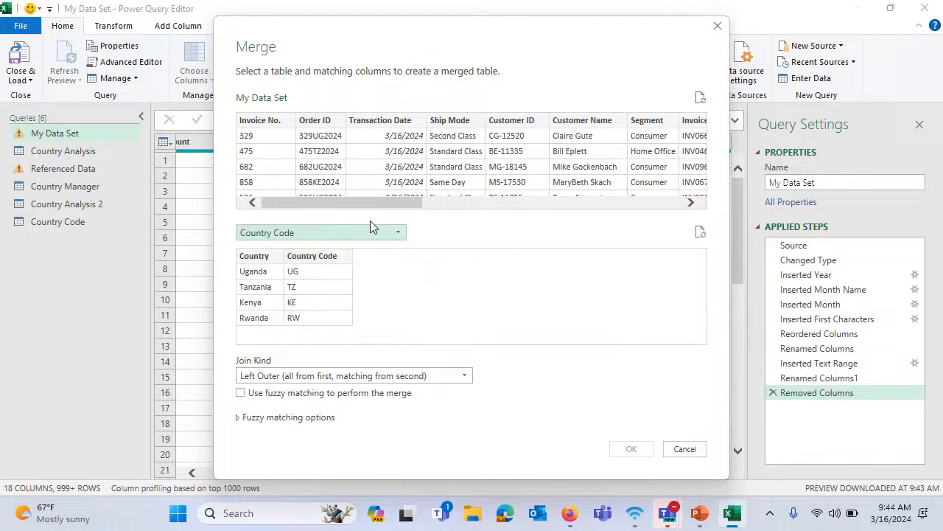
{"action": "left_click", "coordinate": [320, 255]}
{"action": "left_click_drag", "start_coordinate": [357, 209], "coordinate": [674, 143]}
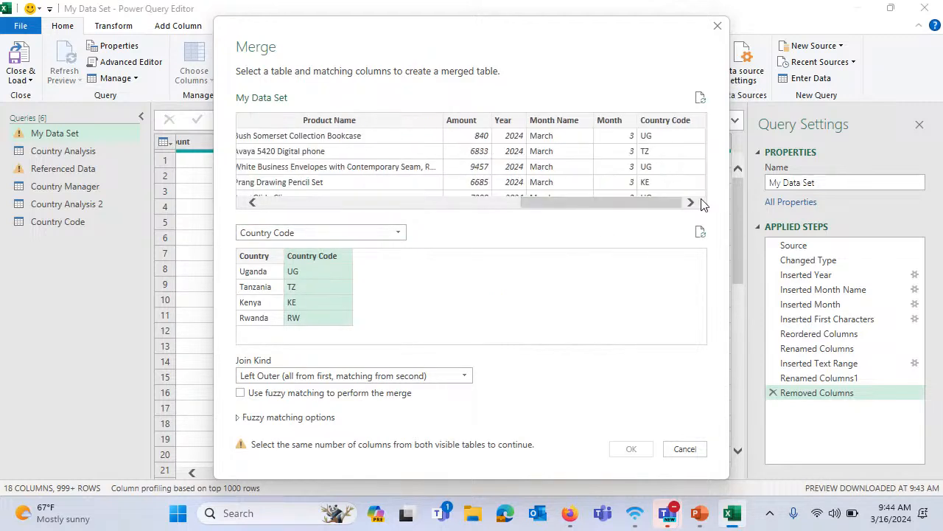
{"action": "left_click", "coordinate": [673, 122]}
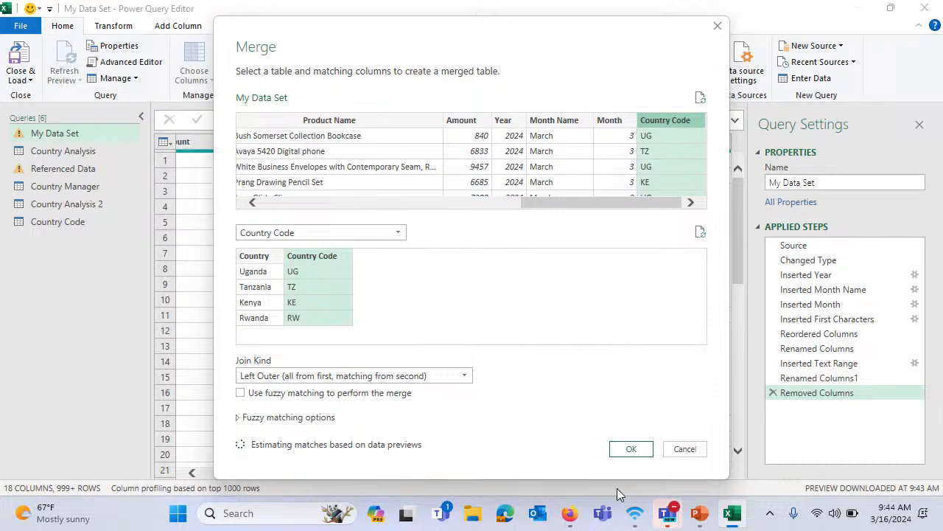
{"action": "left_click", "coordinate": [631, 450]}
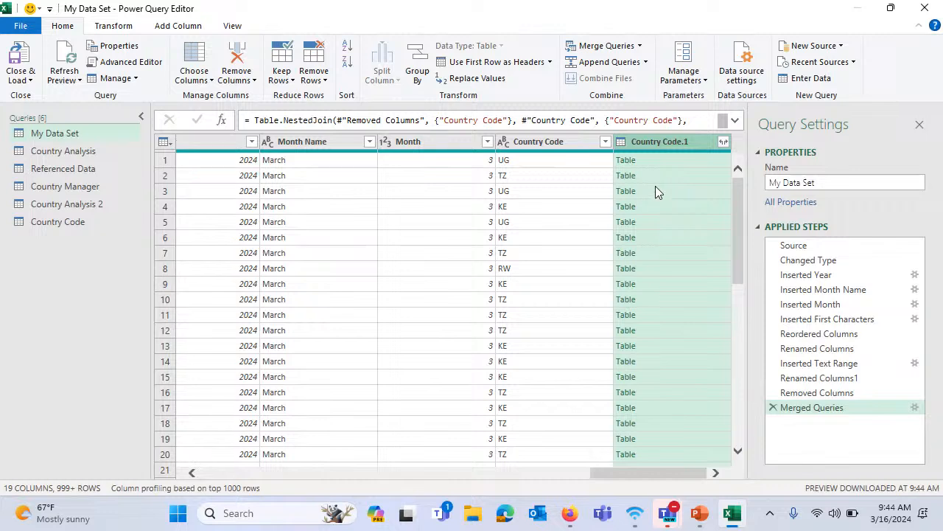
- Expand the merged Country Code.1 column to include only the Country field
{"action": "left_click", "coordinate": [724, 142]}
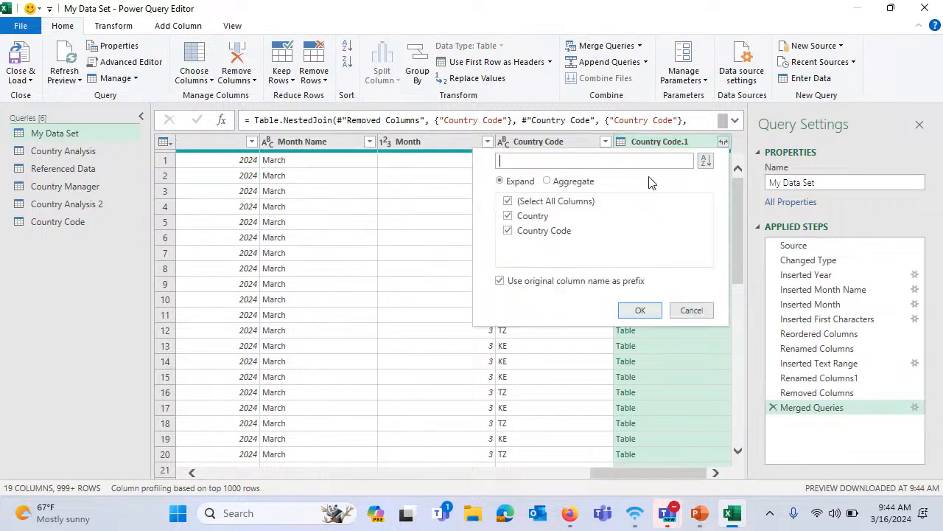
{"action": "left_click", "coordinate": [508, 216]}
{"action": "left_click", "coordinate": [508, 232]}
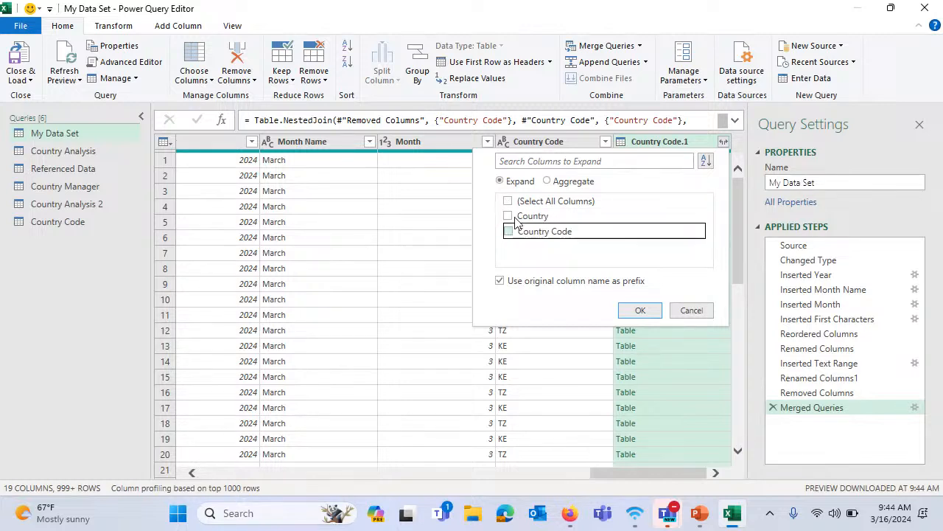
{"action": "left_click", "coordinate": [508, 217]}
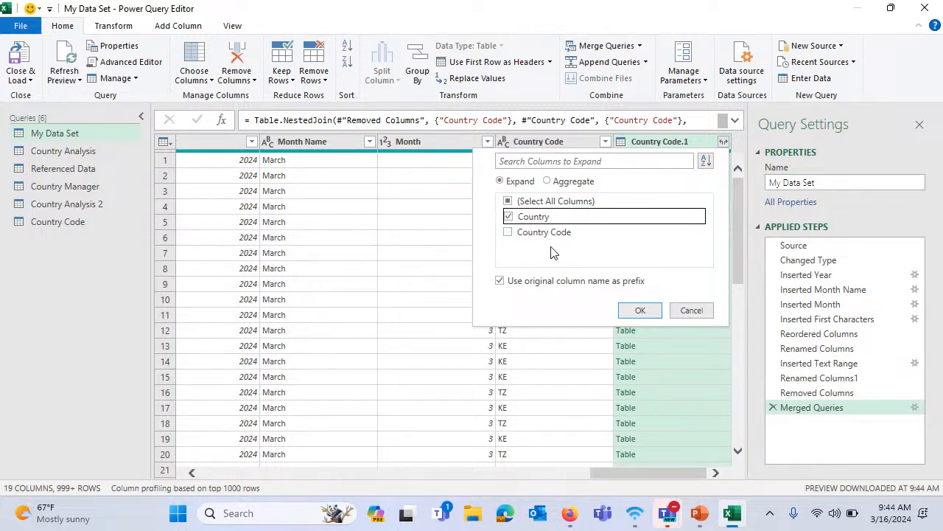
{"action": "left_click", "coordinate": [639, 310]}
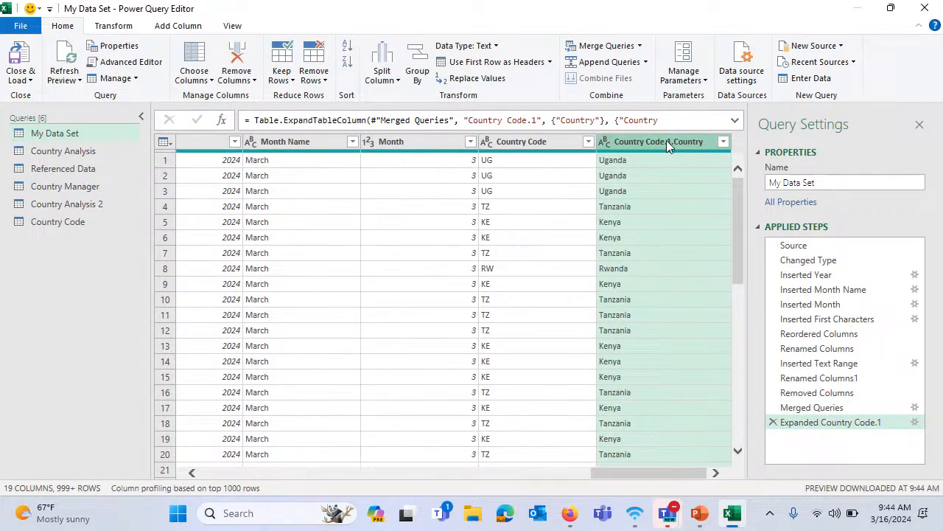
- Move the Country Code.1.Country column to between Product Name and Amount
{"action": "left_click_drag", "start_coordinate": [667, 140], "coordinate": [214, 142]}
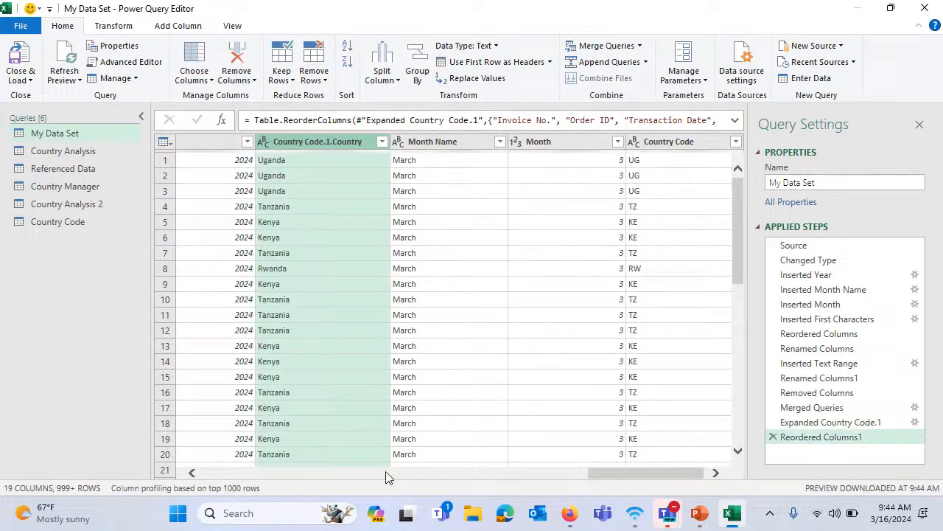
{"action": "left_click_drag", "start_coordinate": [311, 139], "coordinate": [353, 155]}
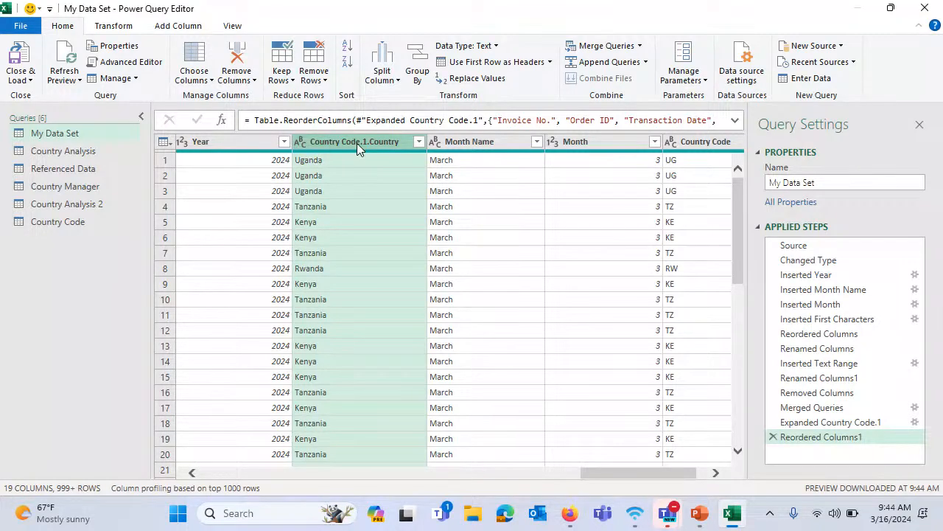
{"action": "right_click", "coordinate": [357, 143]}
{"action": "mouse_move", "coordinate": [469, 451]}
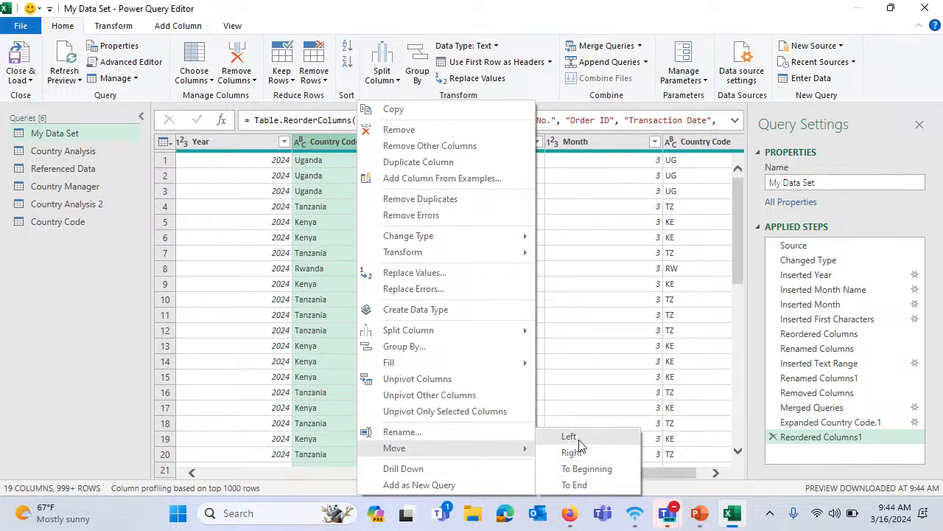
{"action": "left_click", "coordinate": [332, 143]}
{"action": "left_click_drag", "start_coordinate": [332, 139], "coordinate": [325, 164]}
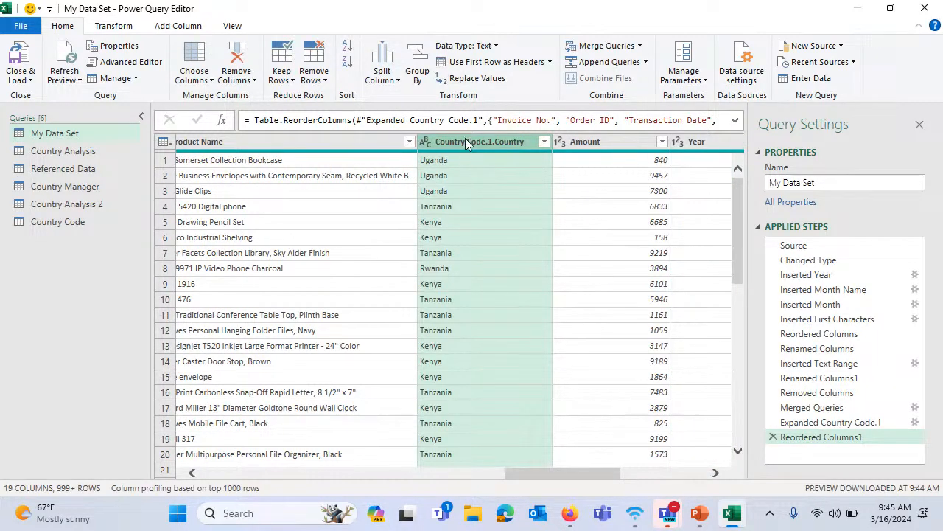
{"action": "left_click_drag", "start_coordinate": [465, 138], "coordinate": [251, 139]}
{"action": "left_click_drag", "start_coordinate": [557, 473], "coordinate": [494, 466]}
{"action": "left_click_drag", "start_coordinate": [513, 462], "coordinate": [515, 464]}
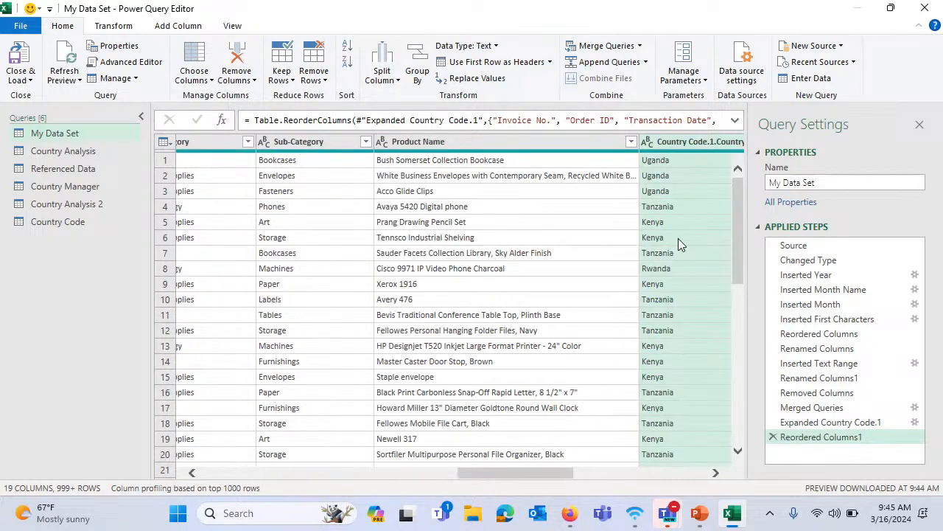
- Move the Country Code.1.Country column to the beginning of the table and reposition it between Ship Mode and Customer ID
{"action": "right_click", "coordinate": [667, 140]}
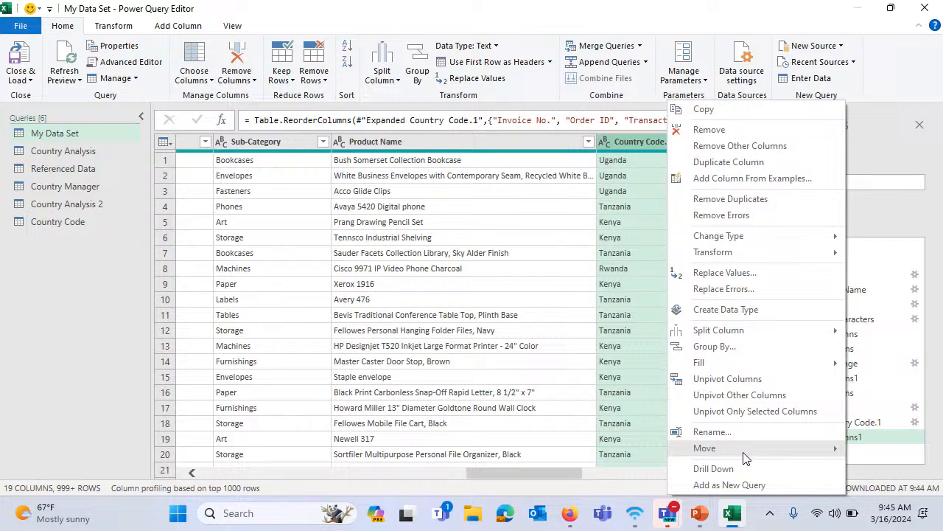
{"action": "mouse_move", "coordinate": [744, 452]}
{"action": "left_click", "coordinate": [613, 469]}
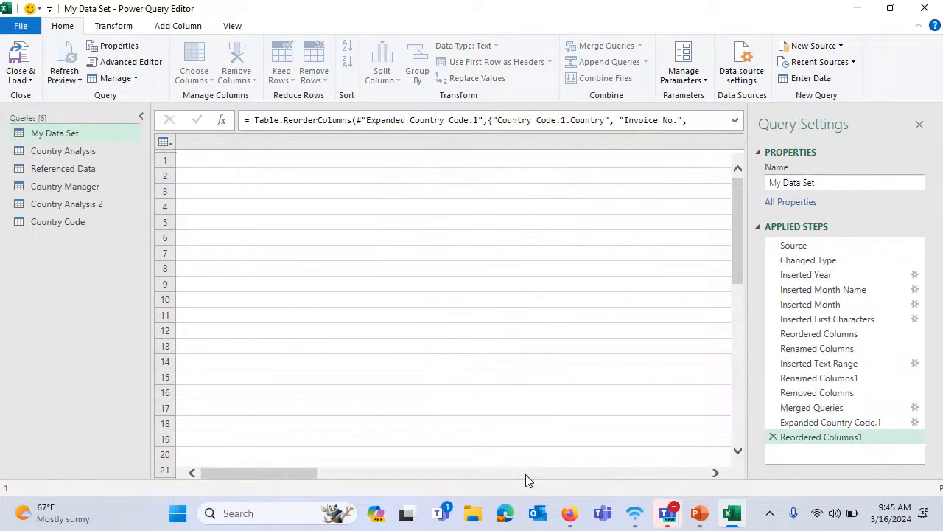
{"action": "left_click_drag", "start_coordinate": [247, 139], "coordinate": [708, 157]}
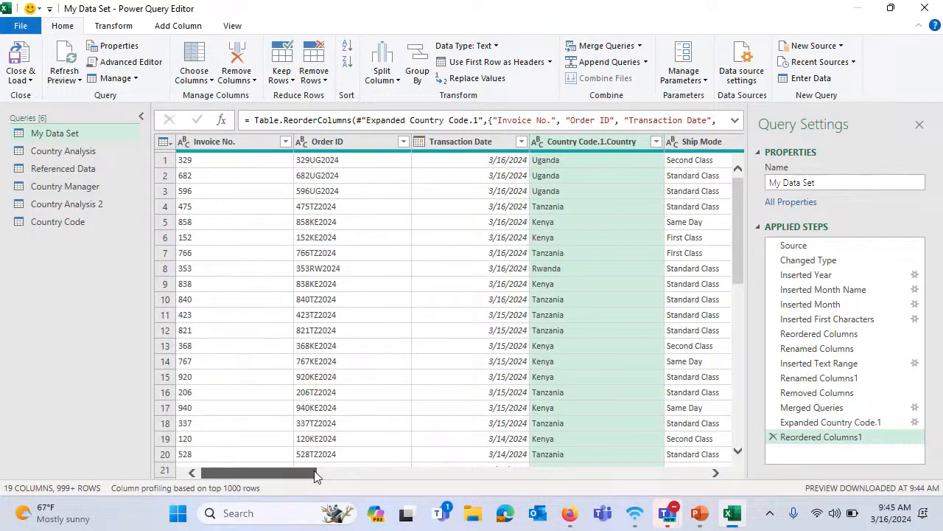
{"action": "left_click_drag", "start_coordinate": [315, 472], "coordinate": [352, 472]}
{"action": "left_click_drag", "start_coordinate": [411, 141], "coordinate": [607, 174]}
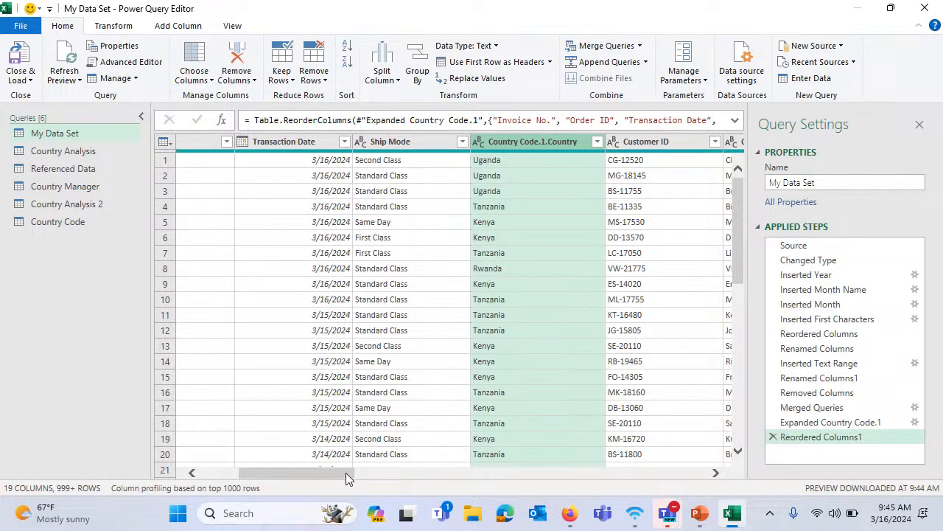
- Try to rename the Country Code.1.Country column as Country Code
{"action": "left_click_drag", "start_coordinate": [345, 473], "coordinate": [386, 473]}
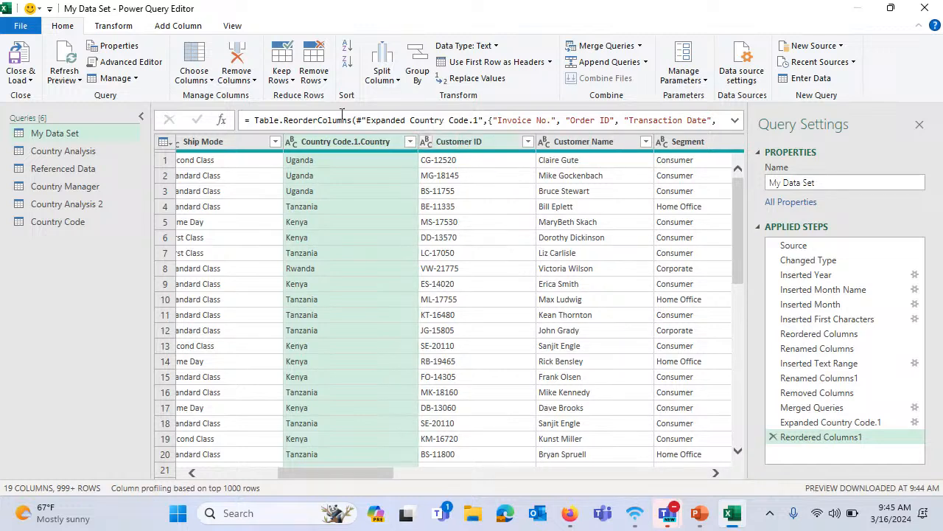
{"action": "double_click", "coordinate": [382, 142]}
{"action": "type", "text": "Country Code"}
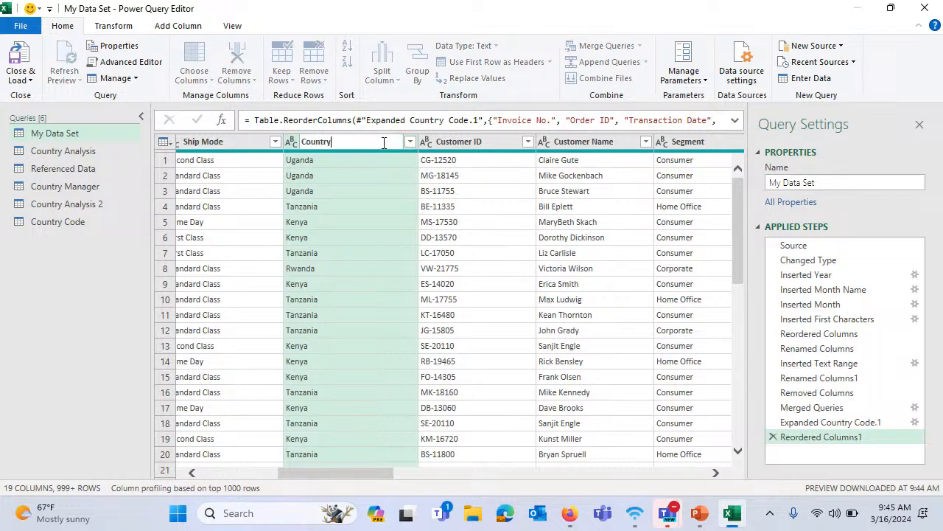
{"action": "key", "text": "Return"}
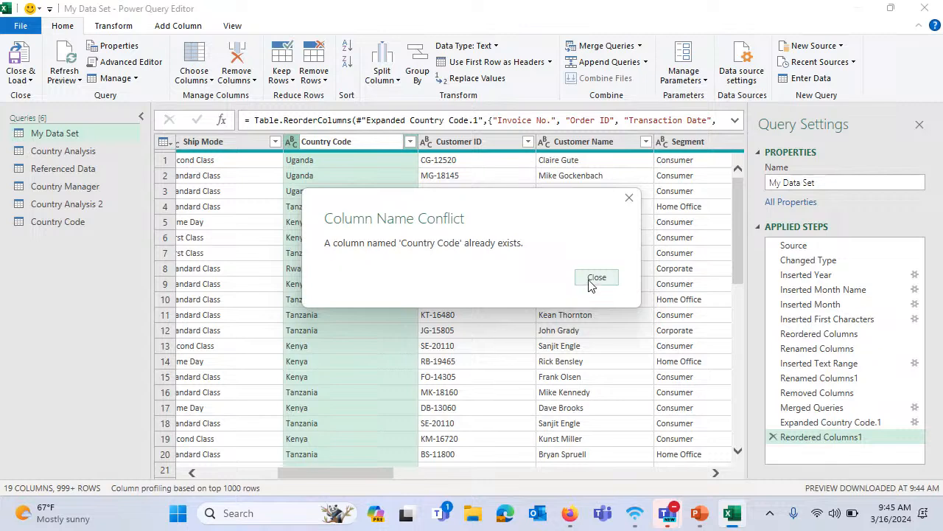
{"action": "left_click", "coordinate": [596, 278]}
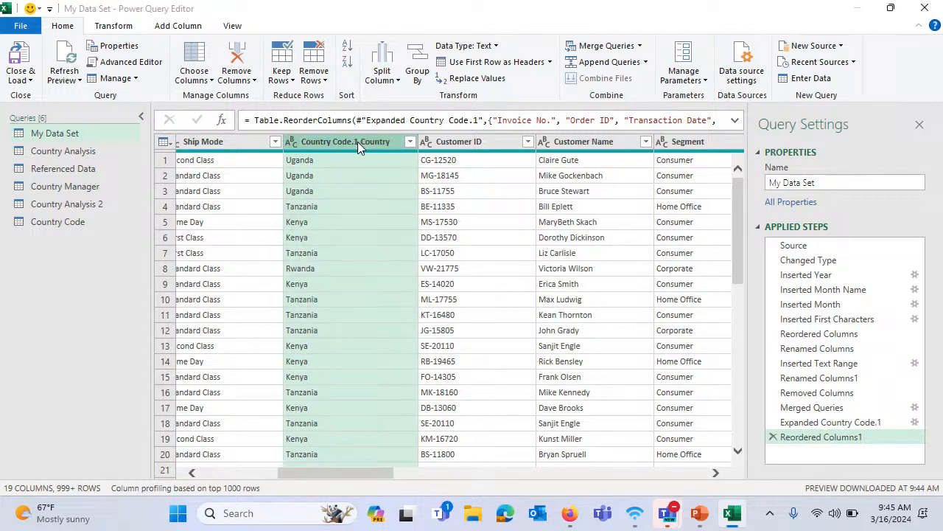
- Rename the Country Code.1.Country column as Country
{"action": "double_click", "coordinate": [357, 141]}
{"action": "type", "text": "Countr"}
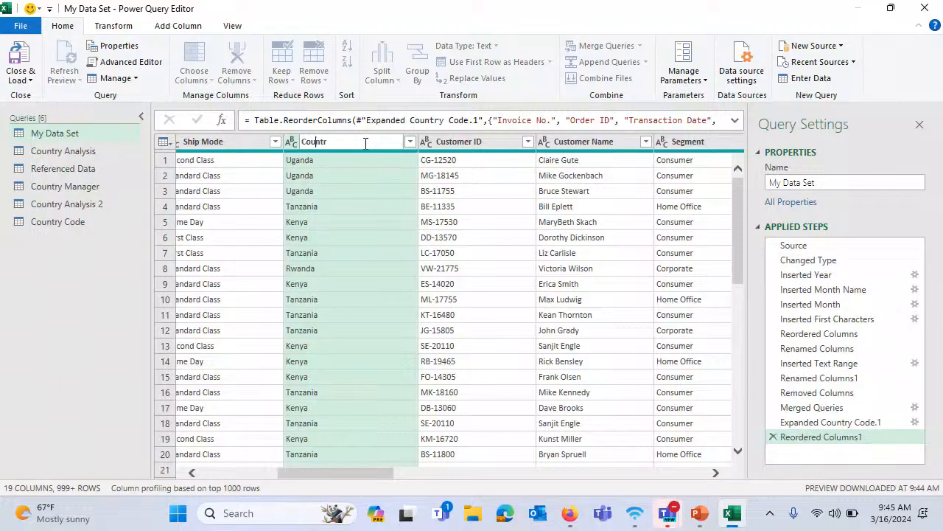
{"action": "key", "text": "Return"}
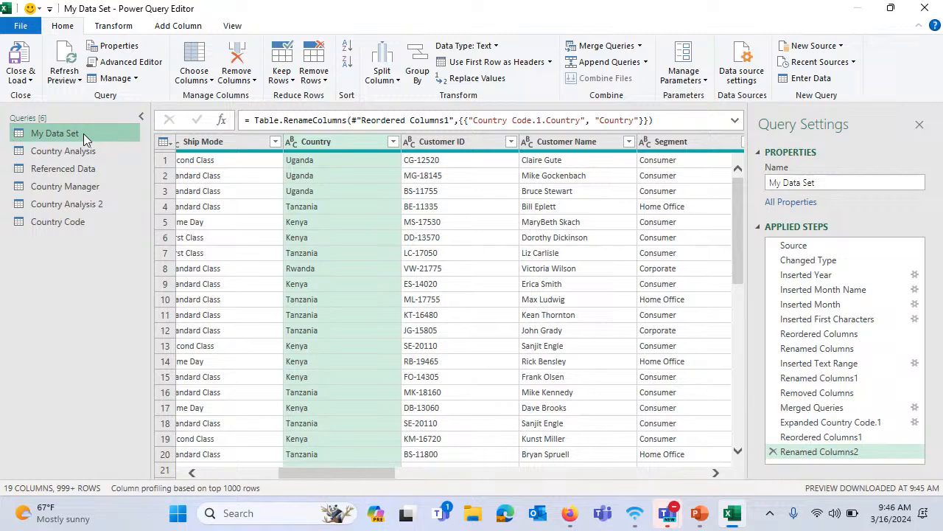
- Review the applied steps of My Data Set, examining the formulas for the renamed, reordered, removed and merged columns
{"action": "left_click", "coordinate": [817, 348]}
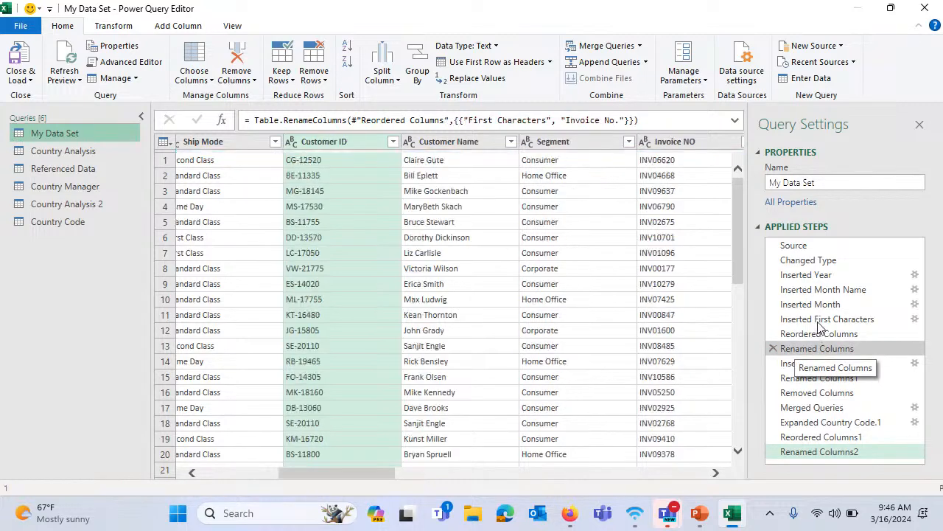
{"action": "left_click", "coordinate": [826, 379]}
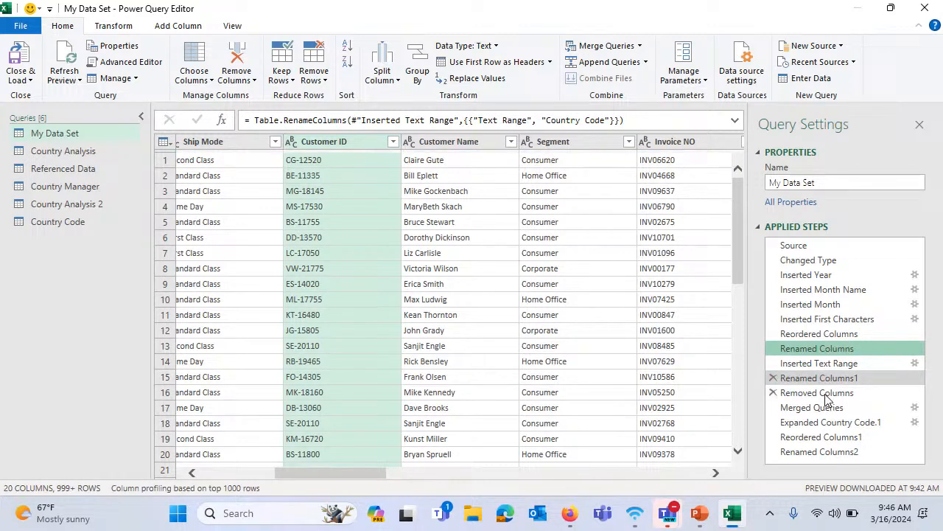
{"action": "left_click", "coordinate": [830, 393]}
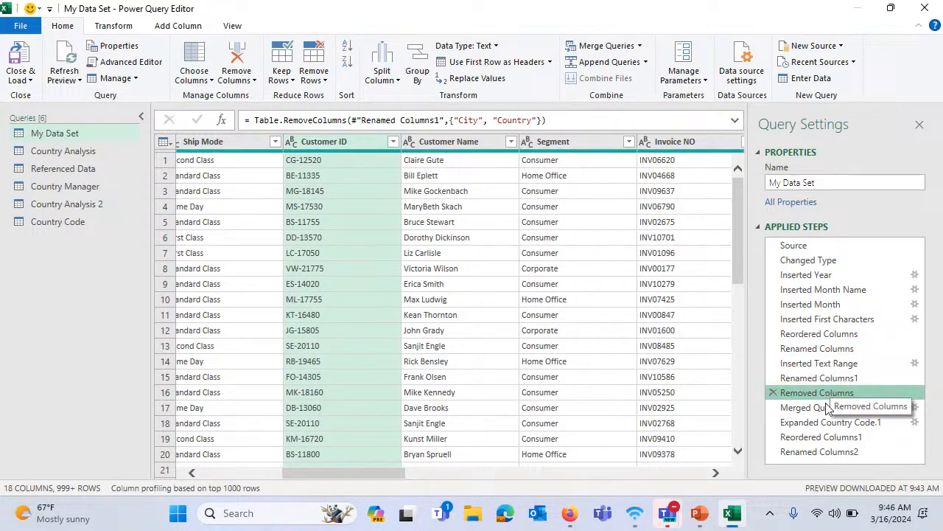
{"action": "left_click", "coordinate": [824, 405]}
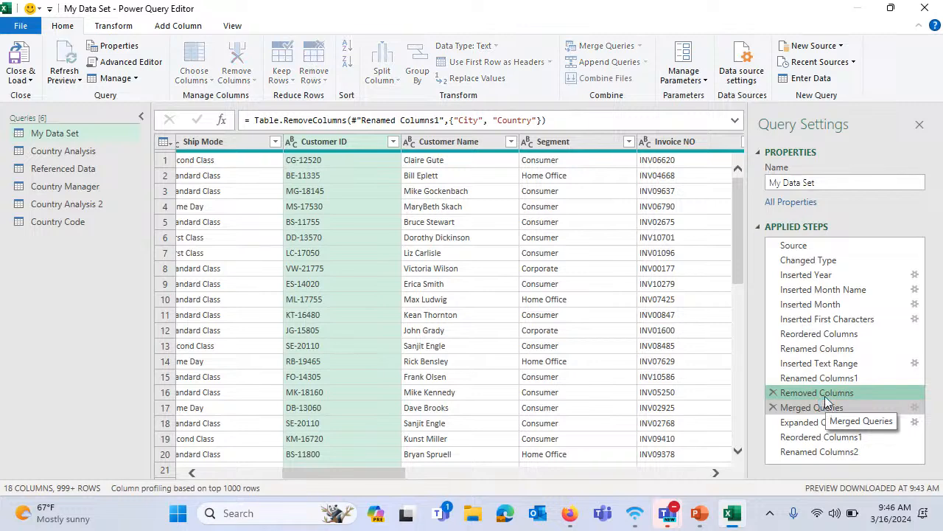
{"action": "left_click", "coordinate": [833, 338]}
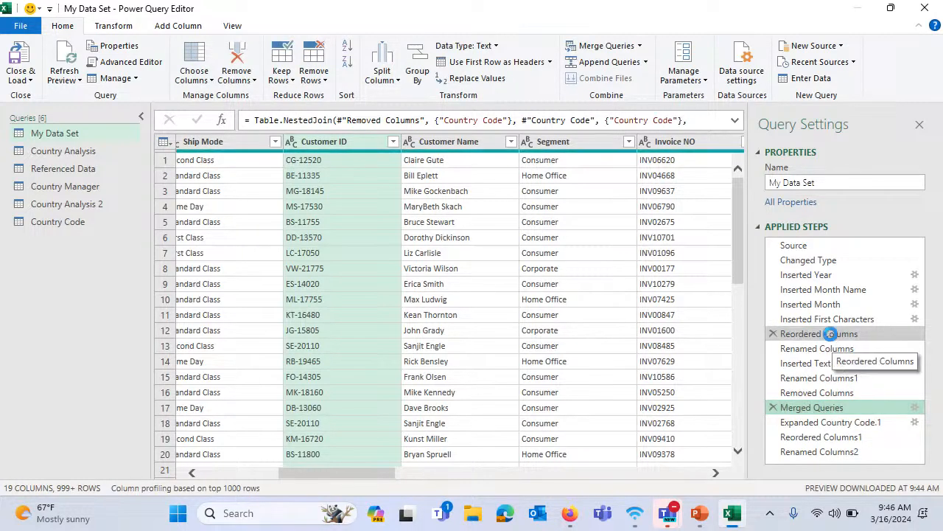
{"action": "left_click", "coordinate": [833, 349]}
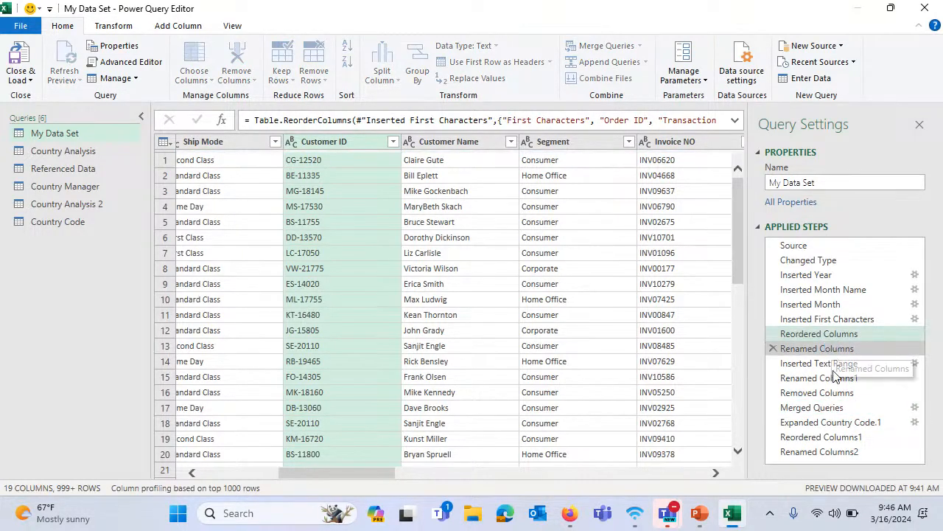
{"action": "left_click", "coordinate": [836, 378]}
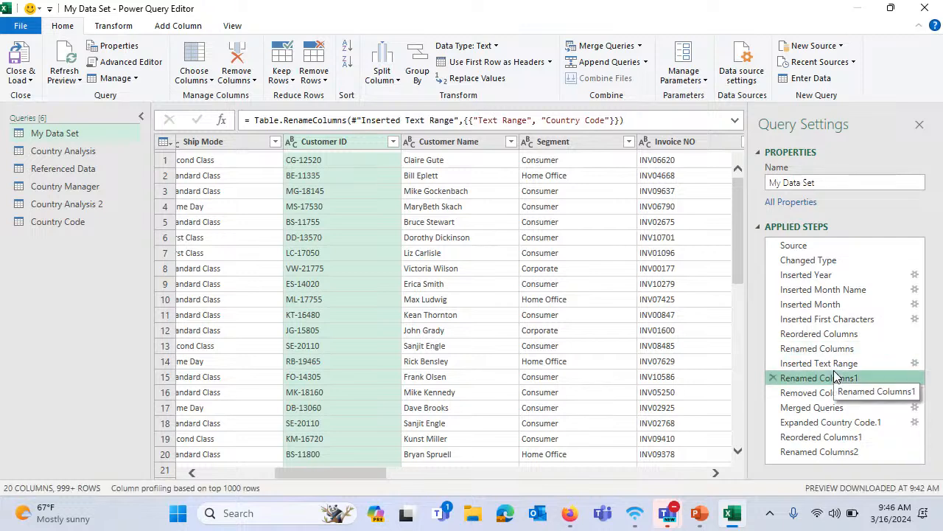
{"action": "left_click", "coordinate": [835, 392]}
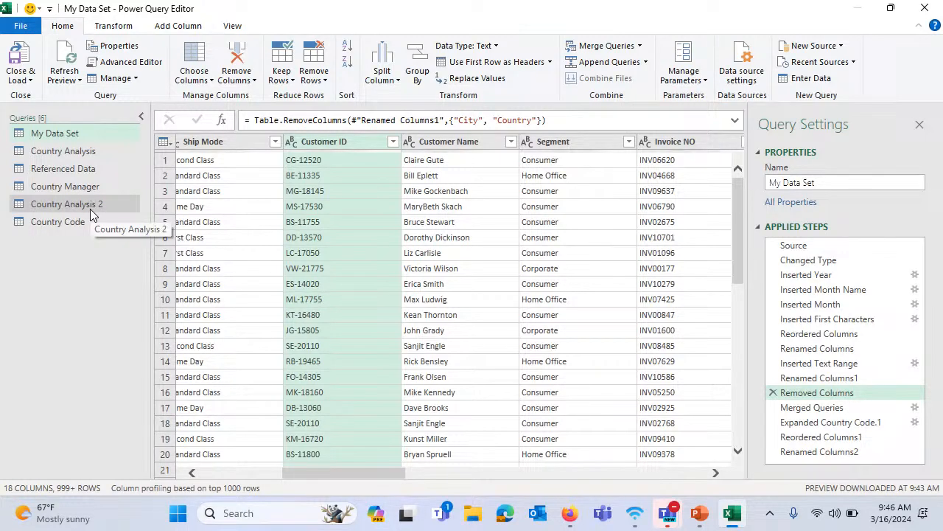
{"action": "left_click_drag", "start_coordinate": [395, 473], "coordinate": [356, 463]}
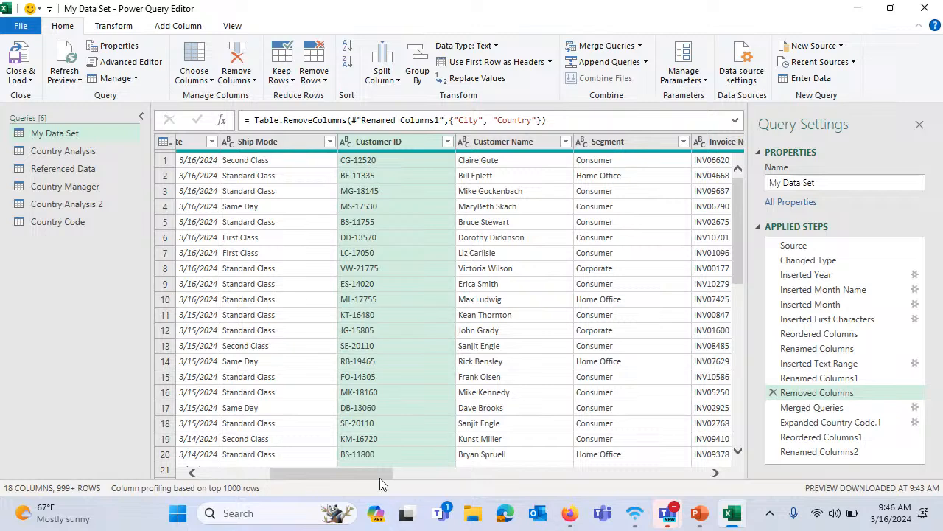
{"action": "left_click_drag", "start_coordinate": [379, 476], "coordinate": [307, 484]}
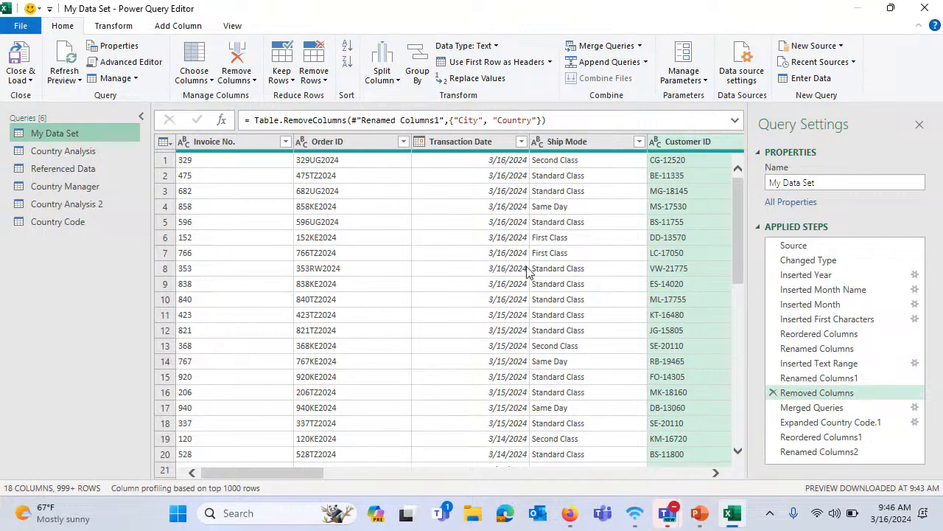
{"action": "left_click", "coordinate": [594, 143]}
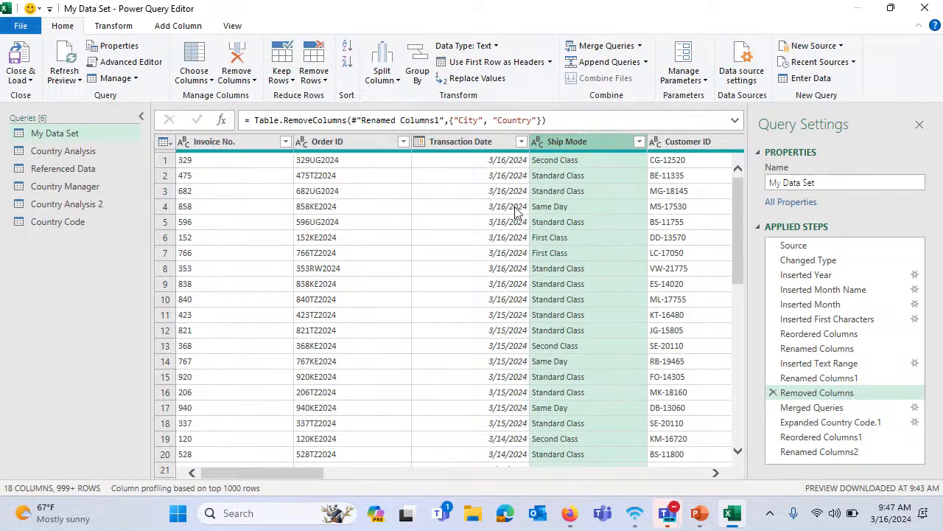
{"action": "left_click", "coordinate": [126, 26]}
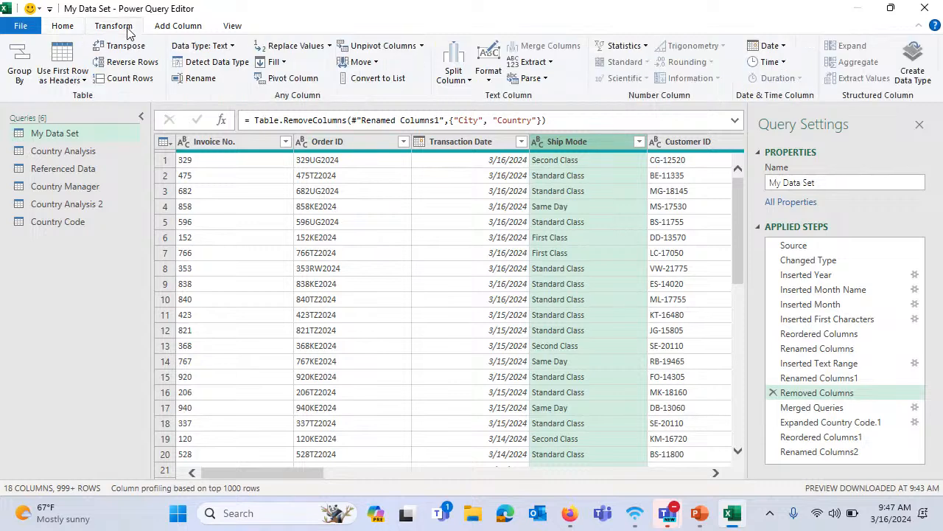
{"action": "left_click", "coordinate": [30, 81]}
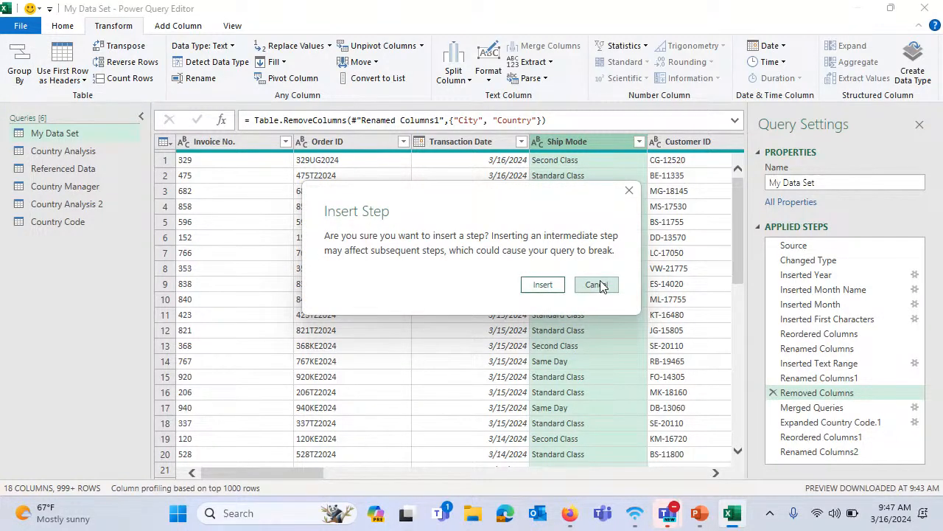
{"action": "left_click", "coordinate": [598, 285]}
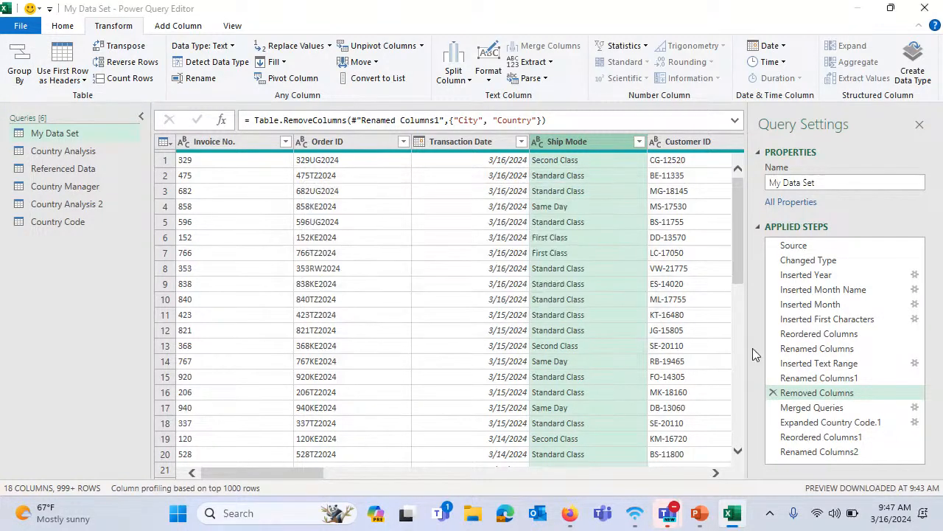
- Return to the last applied step, Renamed Columns2, and select a Transaction Date value
{"action": "left_click", "coordinate": [848, 451]}
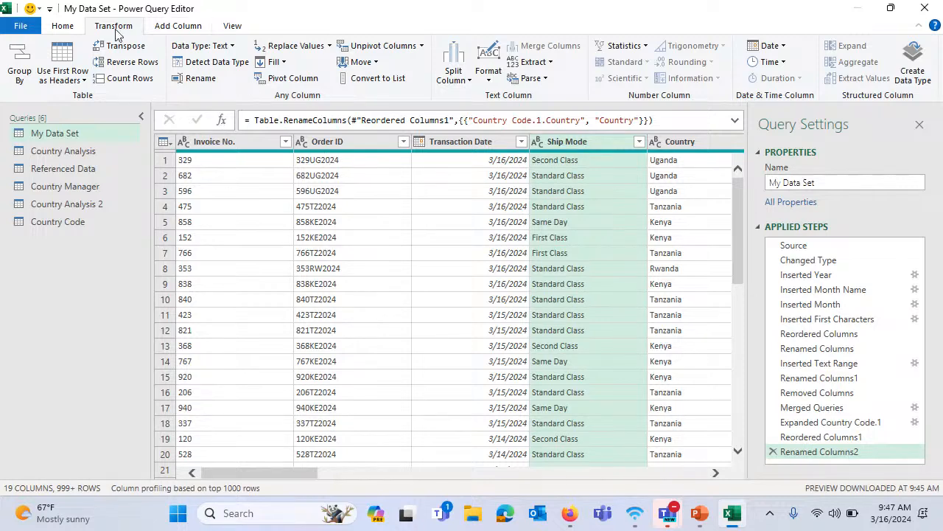
{"action": "left_click", "coordinate": [22, 68]}
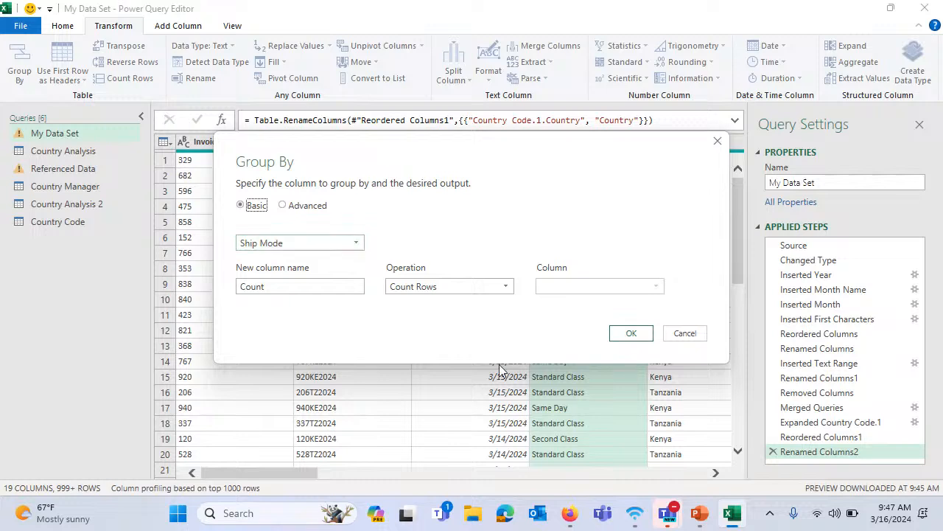
{"action": "left_click", "coordinate": [685, 333]}
{"action": "left_click", "coordinate": [442, 302]}
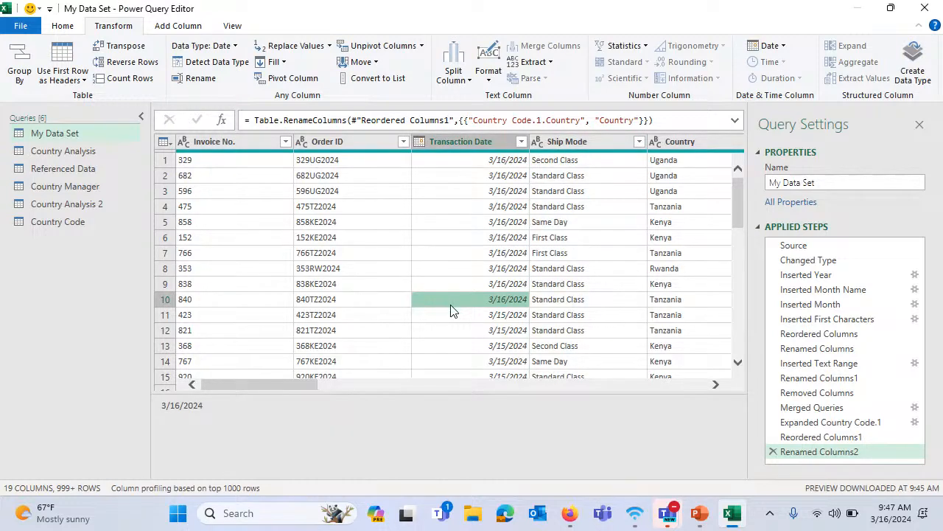
- Set up a basic grouping by Ship Mode with a new column named Total Sales using the Sum operation
{"action": "left_click", "coordinate": [29, 68]}
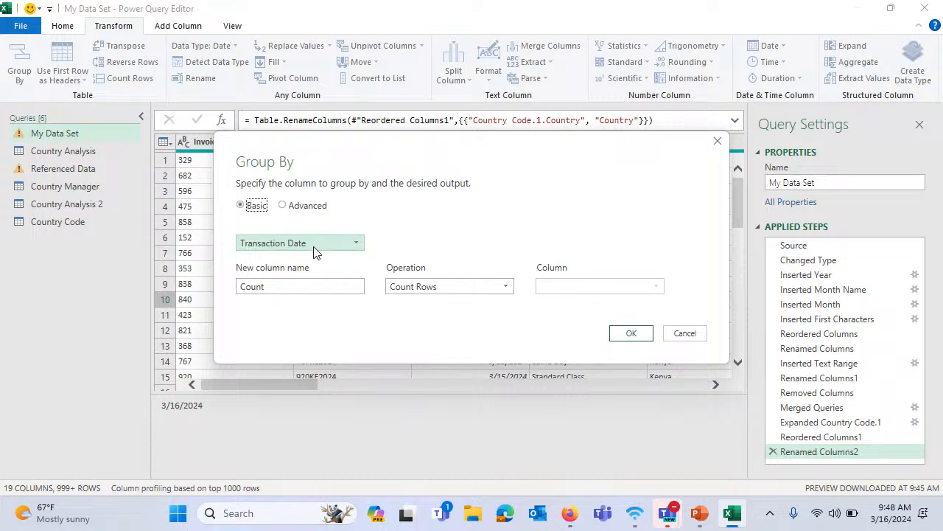
{"action": "left_click", "coordinate": [319, 249]}
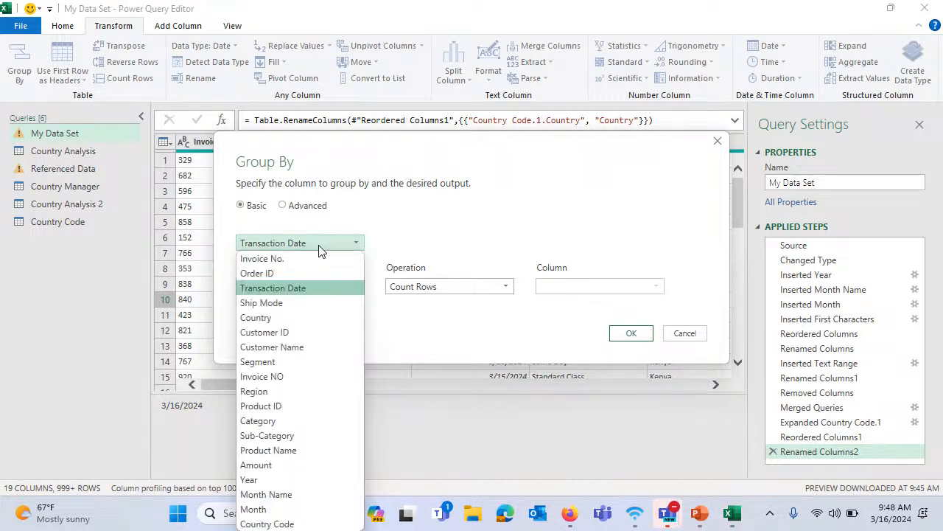
{"action": "left_click", "coordinate": [286, 309]}
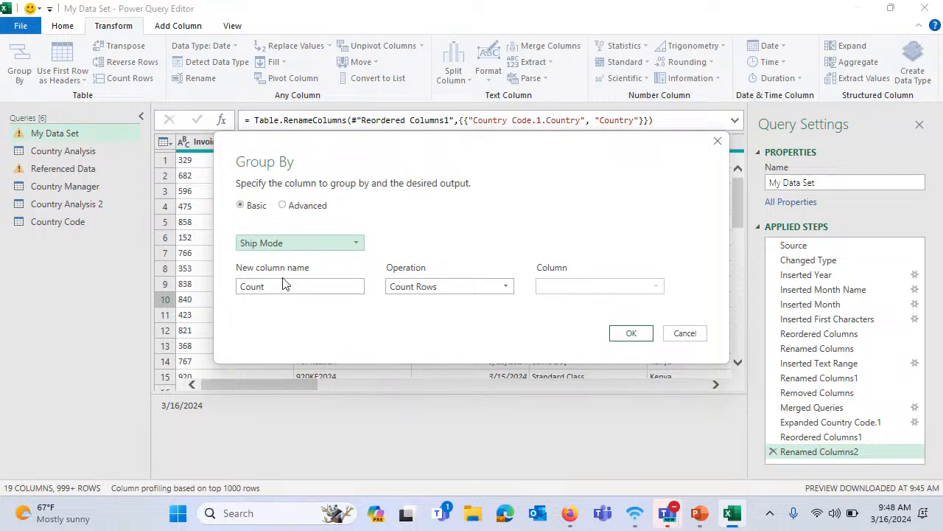
{"action": "left_click_drag", "start_coordinate": [274, 287], "coordinate": [219, 293]}
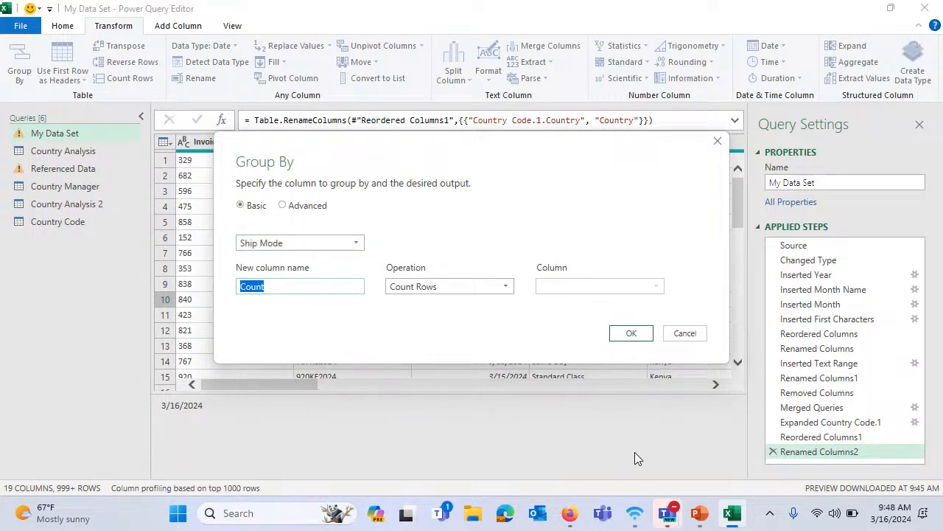
{"action": "type", "text": "Total Sales"}
{"action": "left_click", "coordinate": [468, 289]}
{"action": "left_click", "coordinate": [462, 302]}
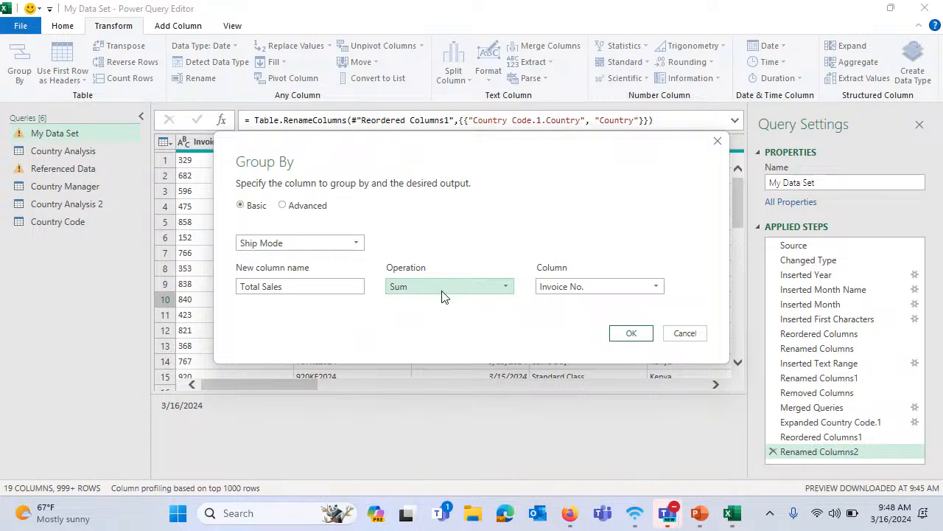
- Choose Amount as the column to sum and apply the Ship Mode grouping
{"action": "left_click", "coordinate": [445, 294]}
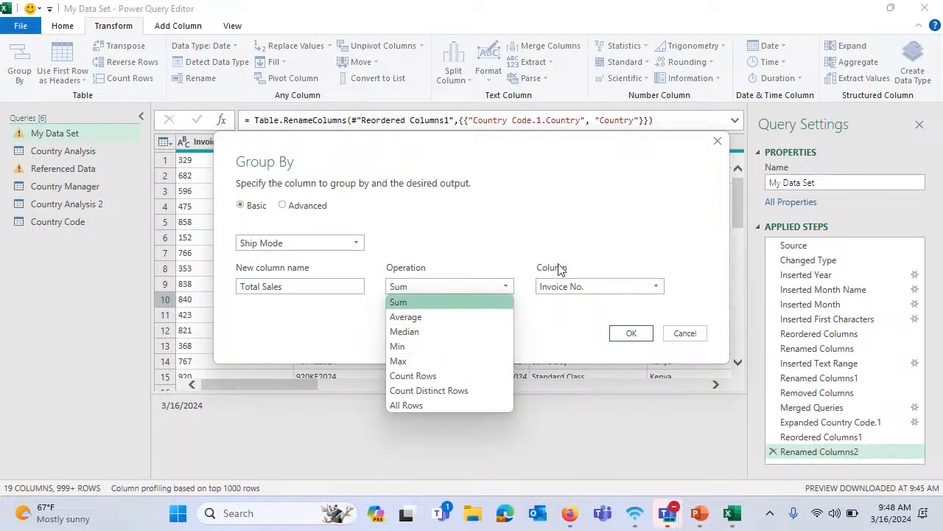
{"action": "left_click", "coordinate": [616, 227]}
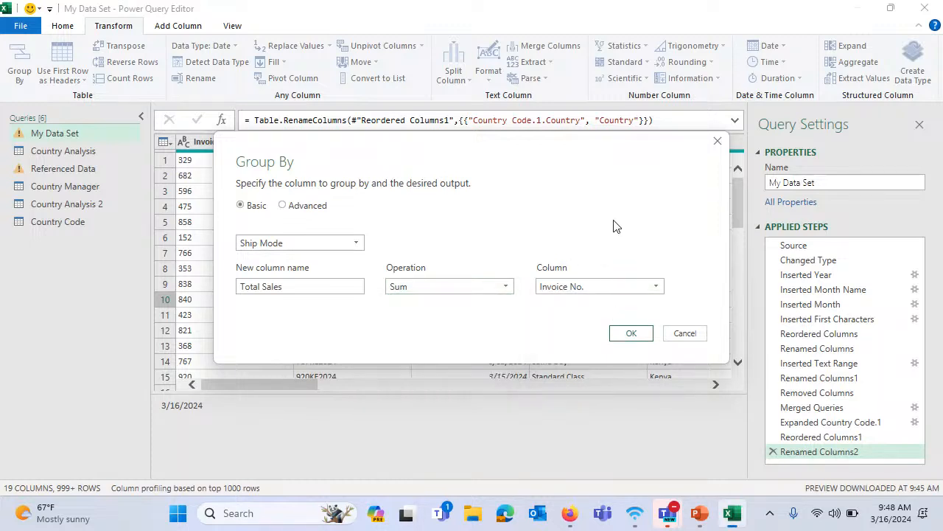
{"action": "left_click", "coordinate": [573, 293]}
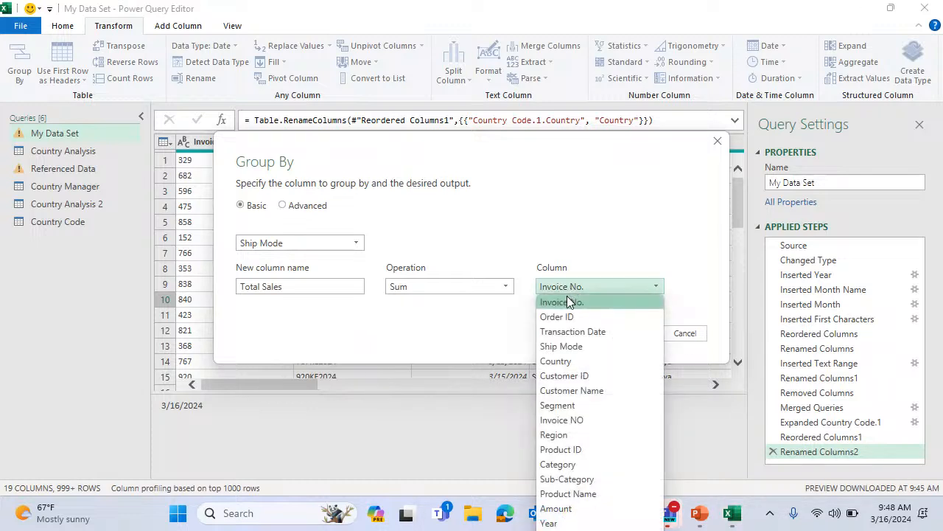
{"action": "left_click", "coordinate": [566, 508]}
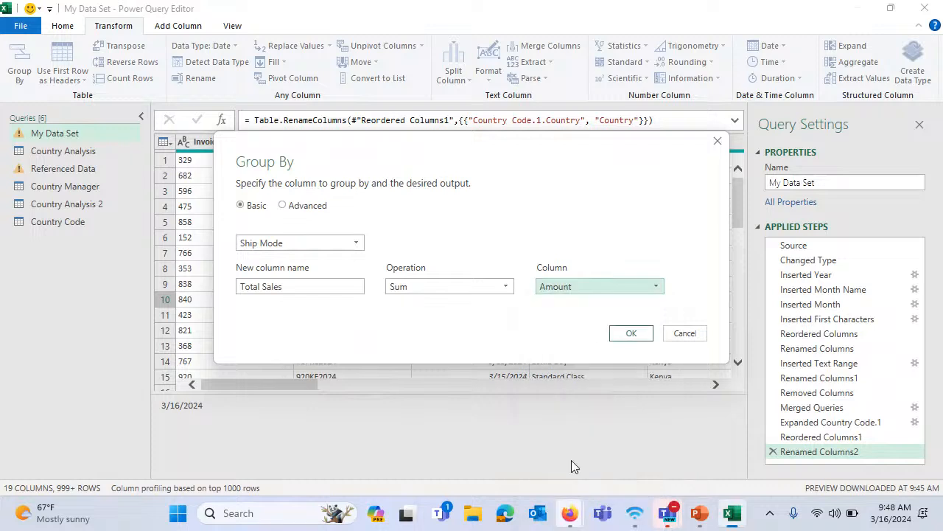
{"action": "left_click", "coordinate": [638, 335]}
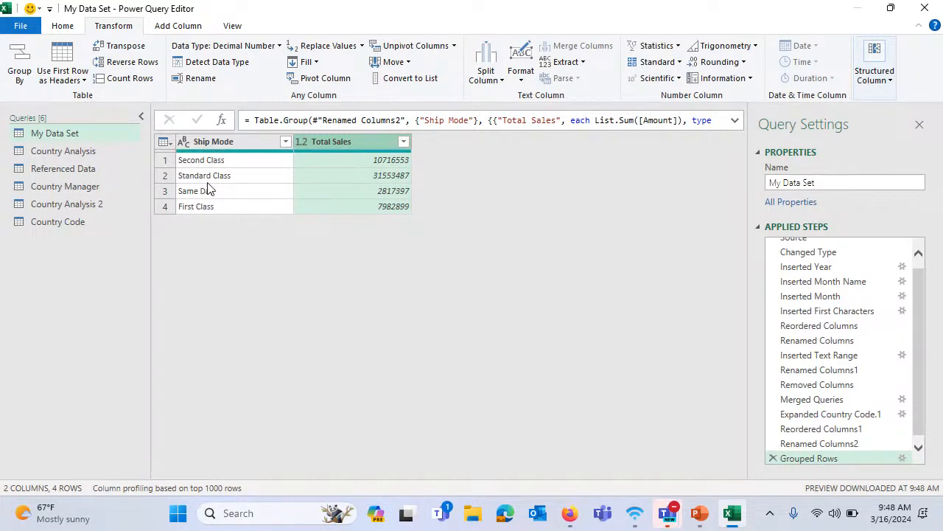
- Delete the Grouped Rows step from My Data Set and duplicate the query
{"action": "left_click", "coordinate": [773, 458]}
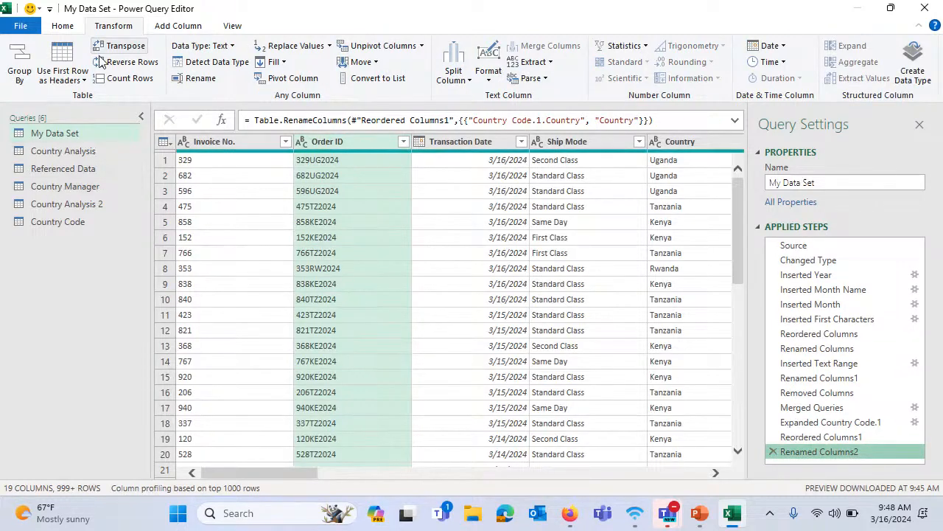
{"action": "right_click", "coordinate": [64, 134]}
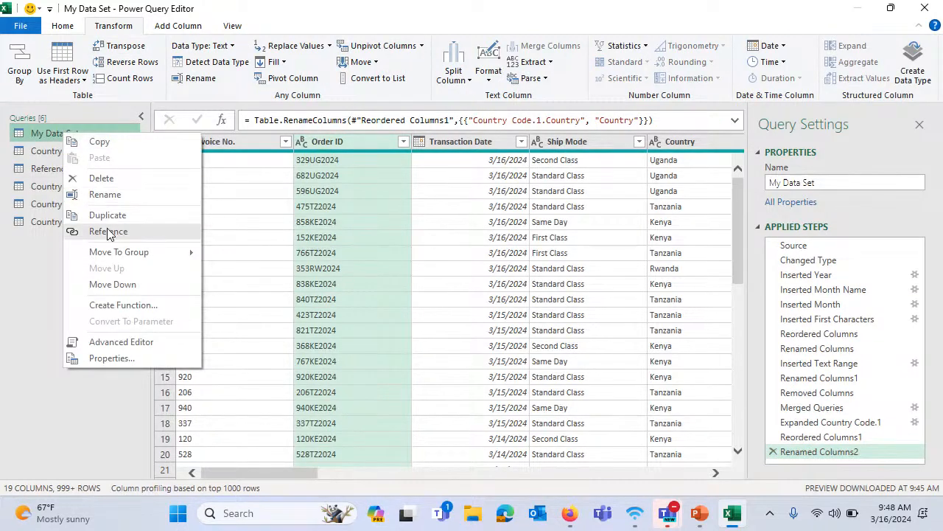
{"action": "left_click", "coordinate": [107, 215]}
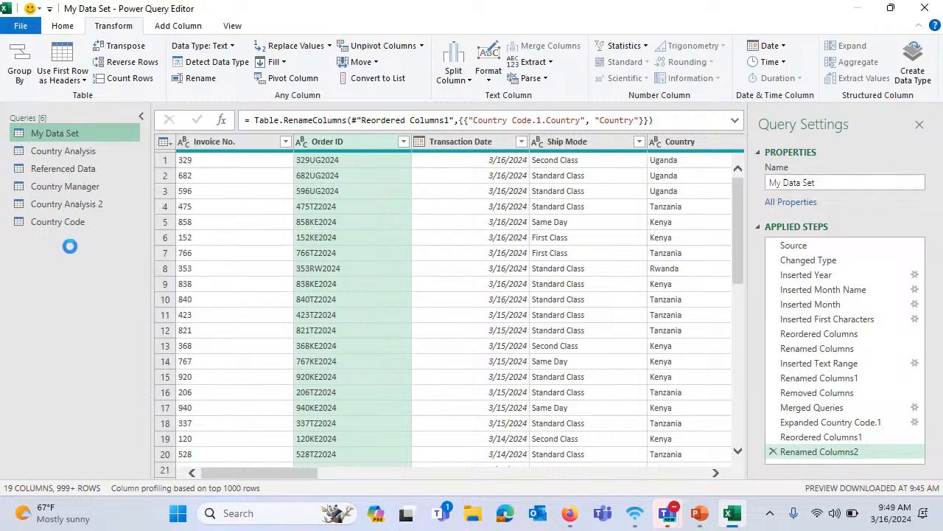
- Rename the duplicated query as Sales Analysis
{"action": "left_click_drag", "start_coordinate": [830, 182], "coordinate": [748, 177]}
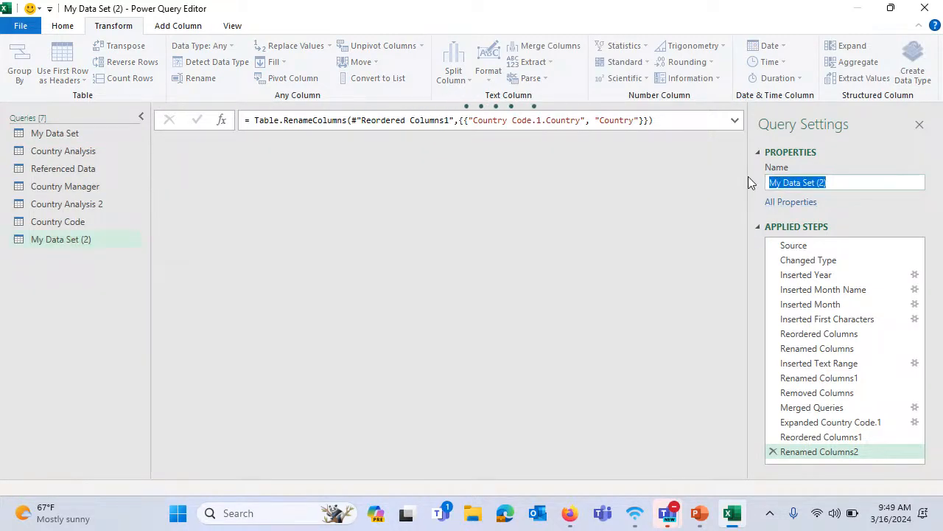
{"action": "type", "text": "Ses Aalysis"}
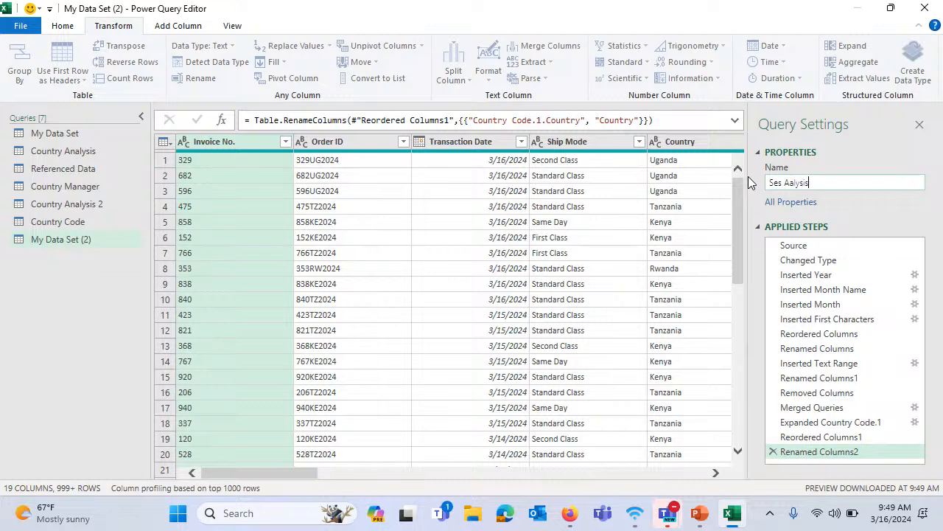
{"action": "key", "text": "ctrl+a"}
{"action": "type", "text": "Sales Analysis"}
{"action": "key", "text": "Return"}
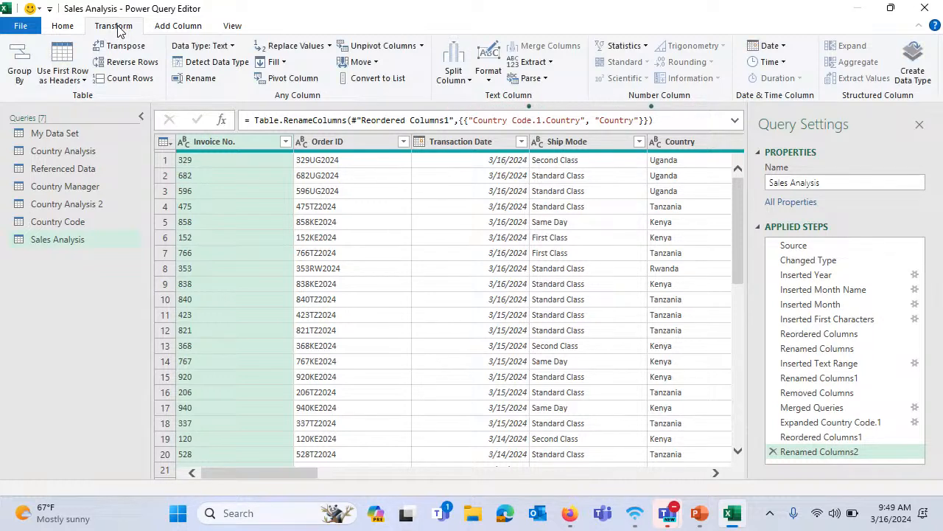
- Start an advanced Group By on Sales Analysis with Country and Ship Mode as the grouping columns
{"action": "left_click", "coordinate": [28, 80]}
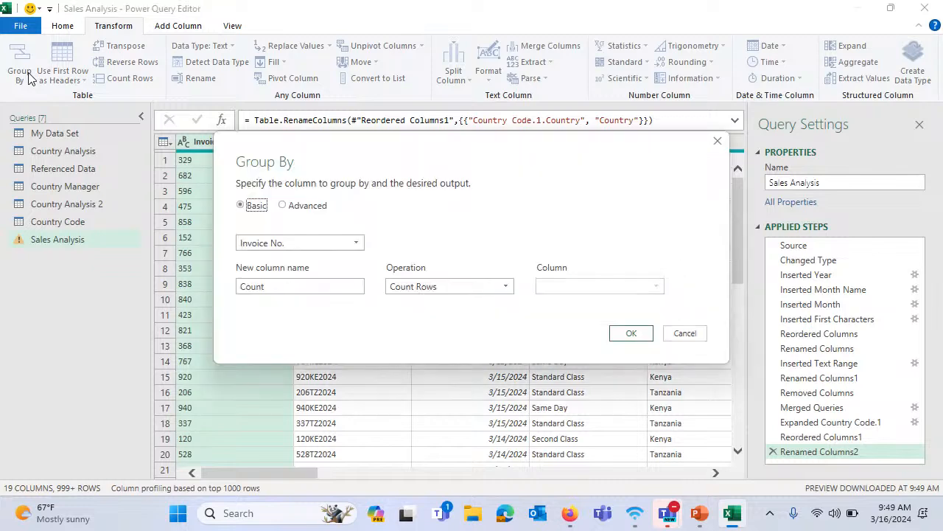
{"action": "left_click", "coordinate": [289, 209]}
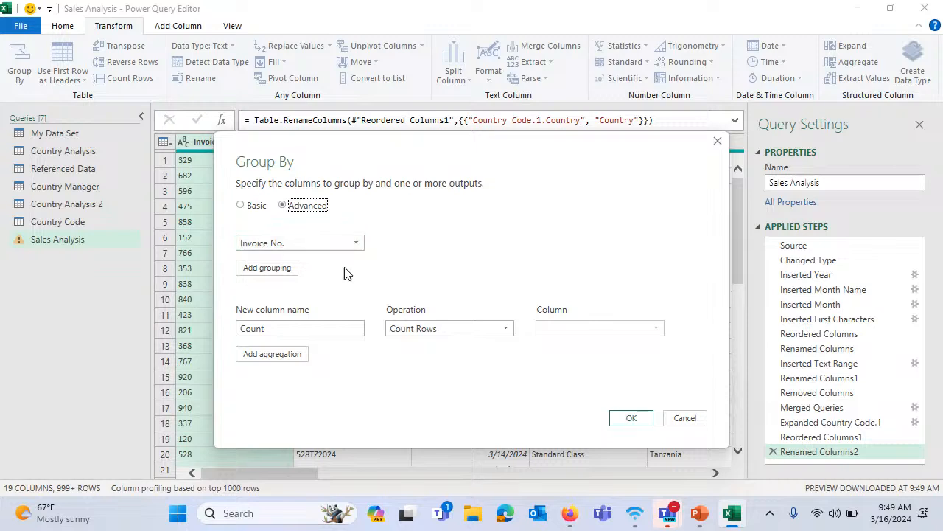
{"action": "mouse_move", "coordinate": [341, 249]}
{"action": "left_click", "coordinate": [299, 244]}
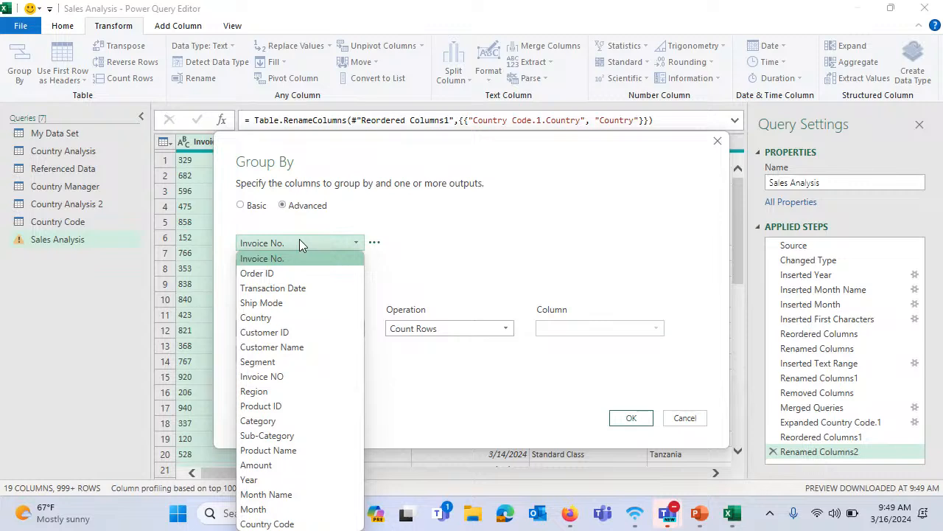
{"action": "left_click", "coordinate": [288, 318]}
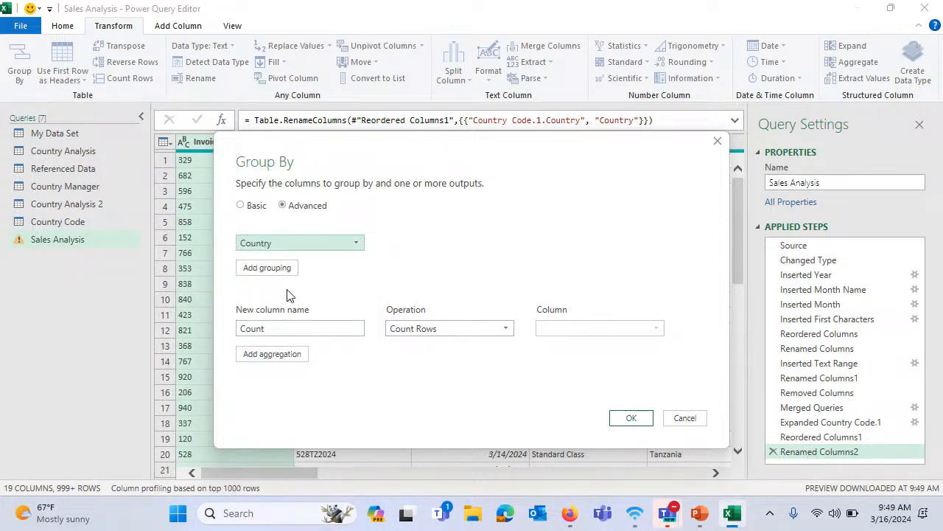
{"action": "left_click", "coordinate": [282, 267]}
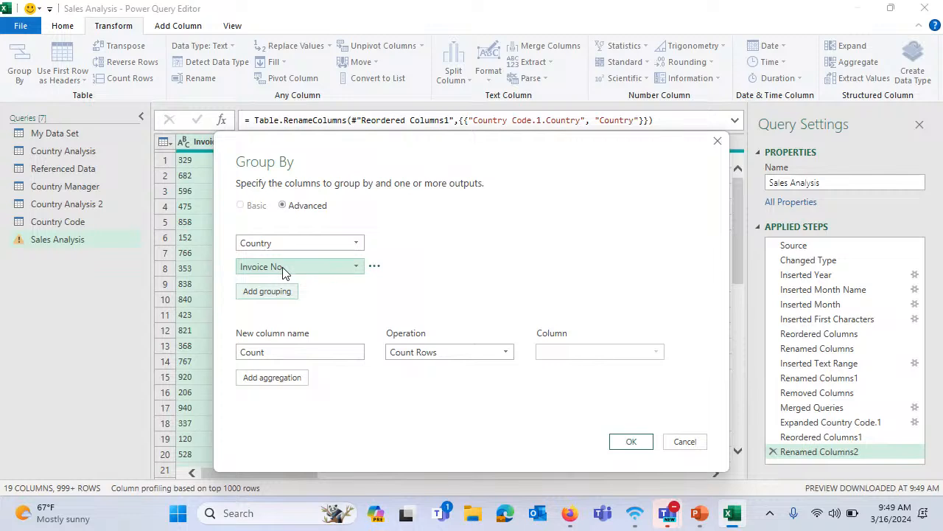
{"action": "left_click", "coordinate": [285, 267]}
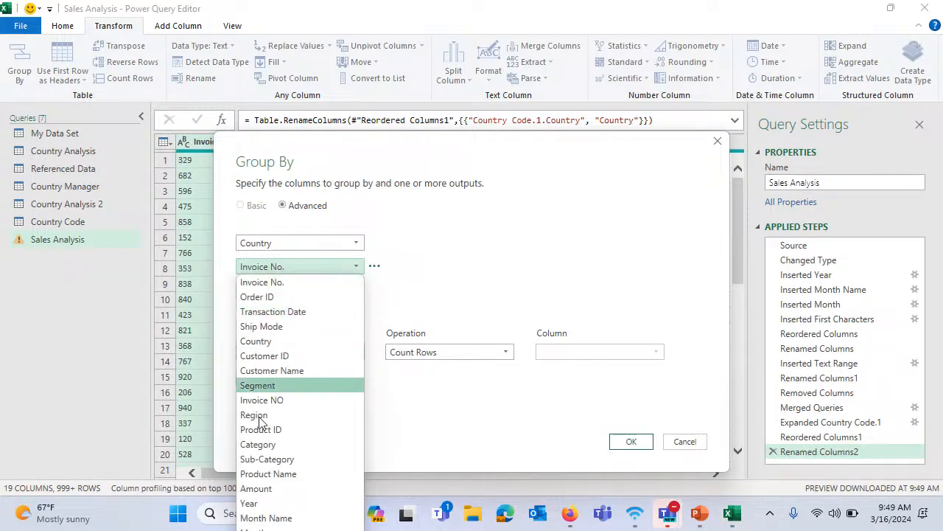
{"action": "left_click", "coordinate": [267, 326]}
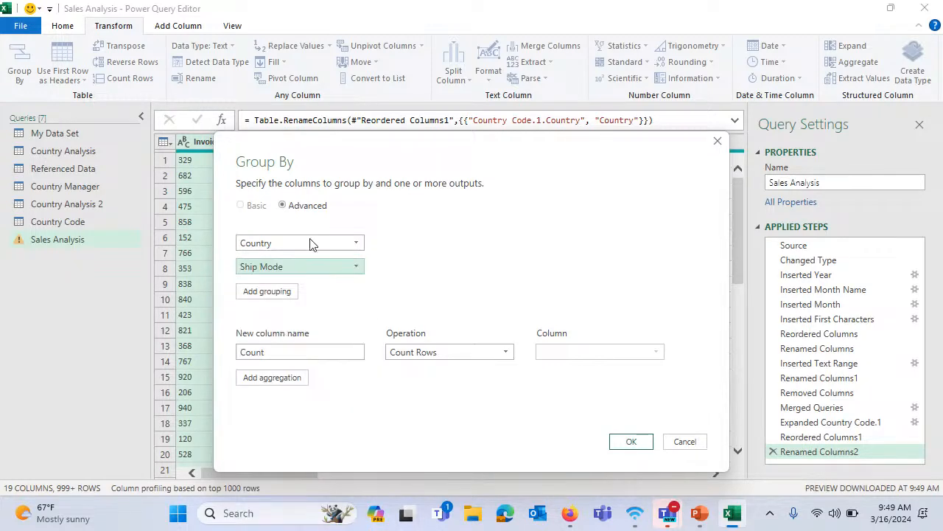
- Name the first aggregation column # of Invoices
{"action": "double_click", "coordinate": [269, 353]}
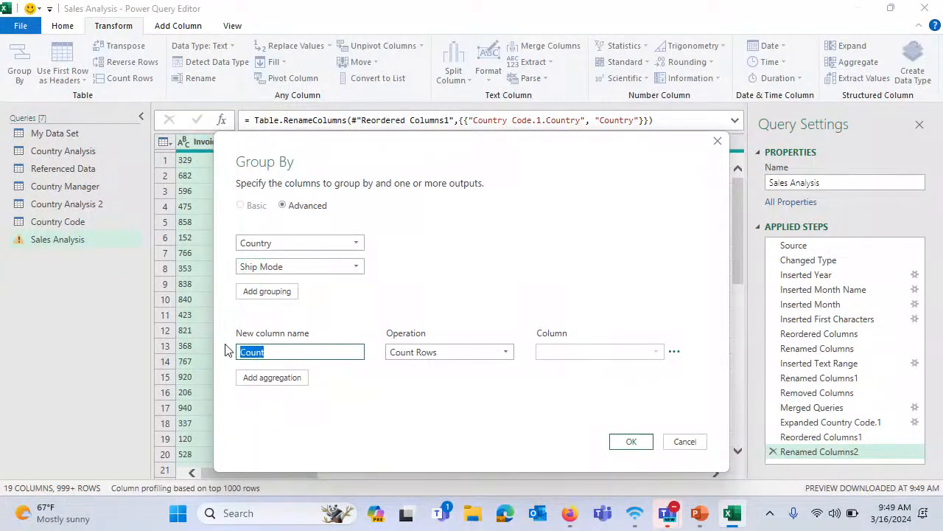
{"action": "type", "text": "# of "}
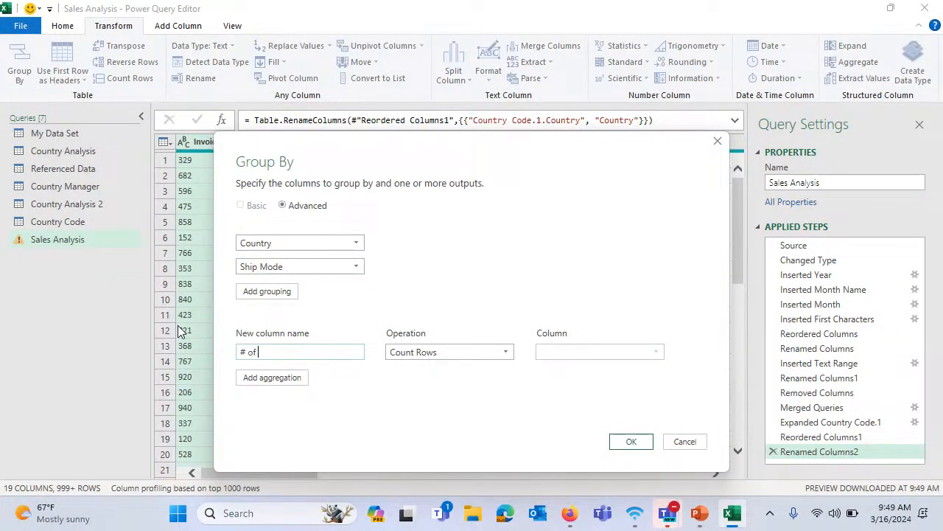
{"action": "type", "text": "Tran"}
{"action": "key", "text": "BackSpace"}
{"action": "key", "text": "BackSpace"}
{"action": "key", "text": "BackSpace"}
{"action": "type", "text": "Invoices"}
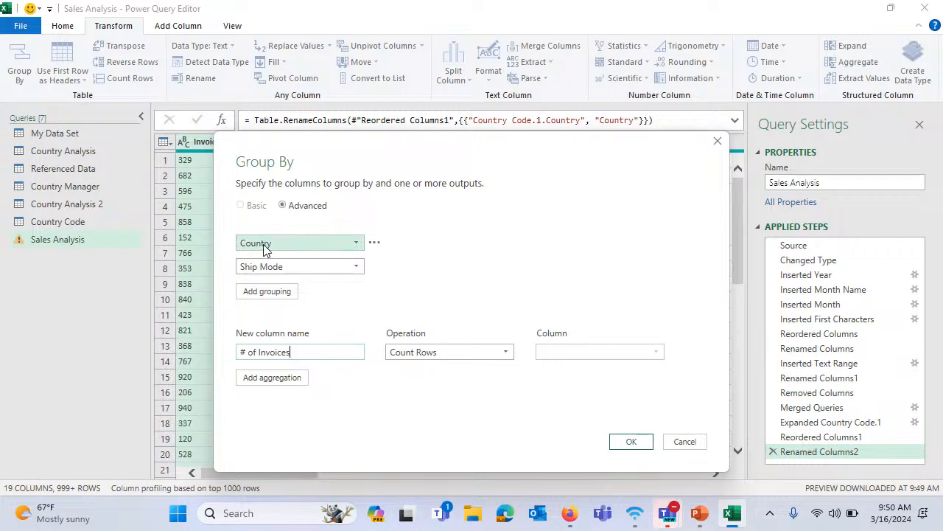
- Add a second aggregation named Total Sales that uses Sum on the Amount column
{"action": "left_click", "coordinate": [297, 380]}
{"action": "left_click", "coordinate": [281, 376]}
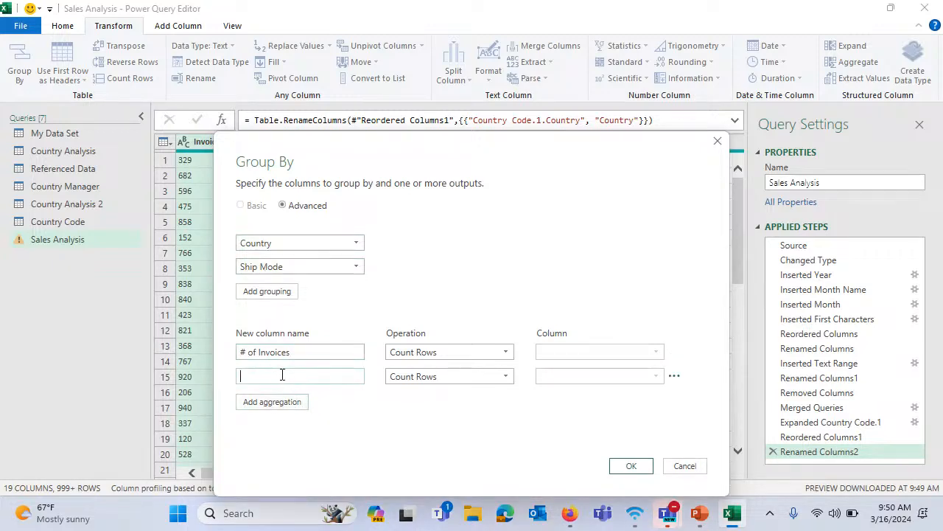
{"action": "type", "text": "Total sales"}
{"action": "key", "text": "BackSpace"}
{"action": "key", "text": "BackSpace"}
{"action": "key", "text": "BackSpace"}
{"action": "key", "text": "BackSpace"}
{"action": "type", "text": "Sales"}
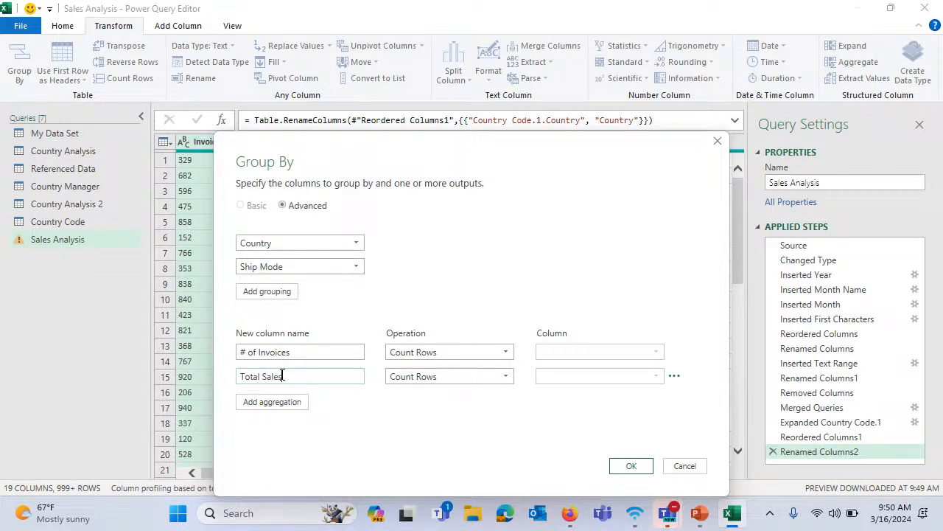
{"action": "left_click", "coordinate": [447, 384]}
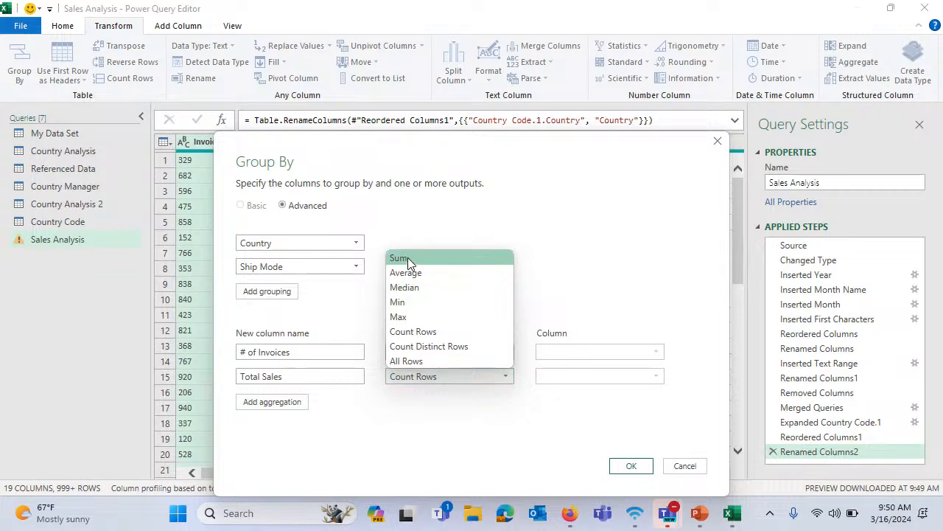
{"action": "left_click", "coordinate": [411, 260]}
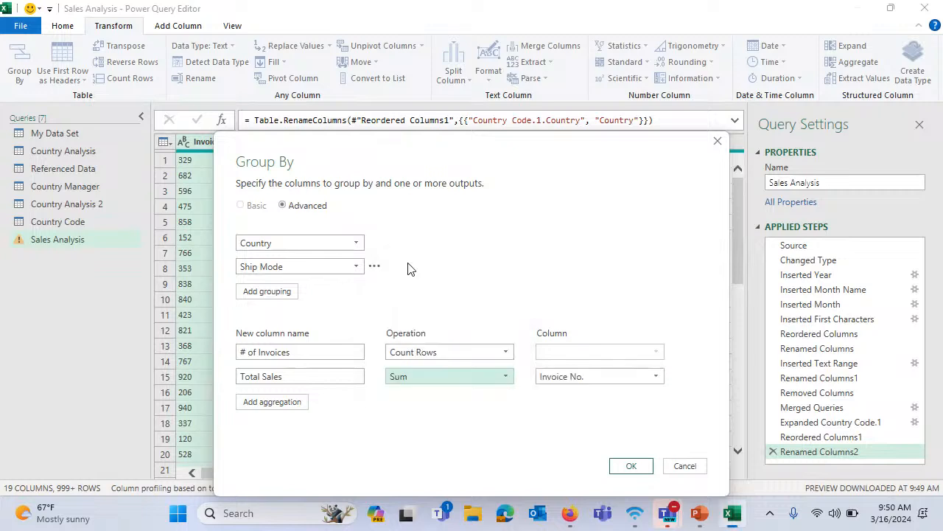
{"action": "left_click", "coordinate": [619, 374]}
{"action": "left_click", "coordinate": [582, 302]}
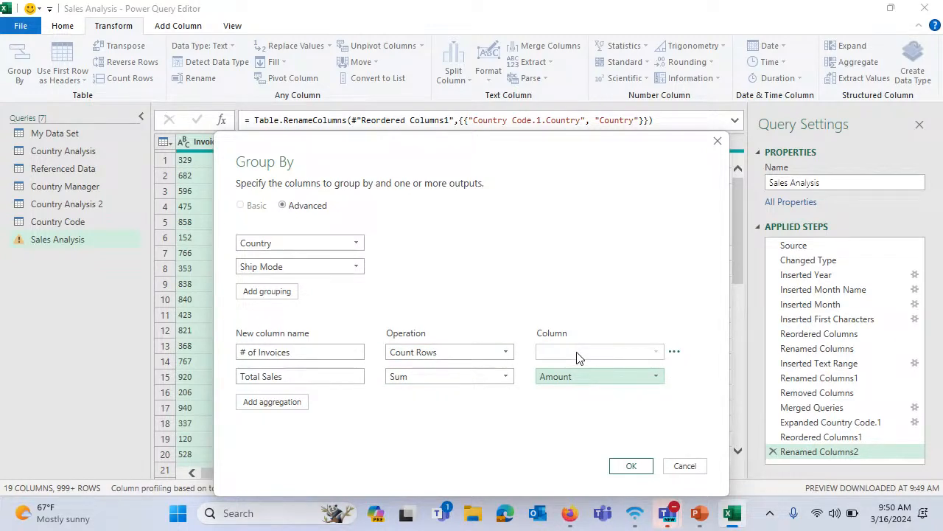
- Choose Count Rows as the operation for # of Invoices and apply the grouping
{"action": "left_click", "coordinate": [471, 353]}
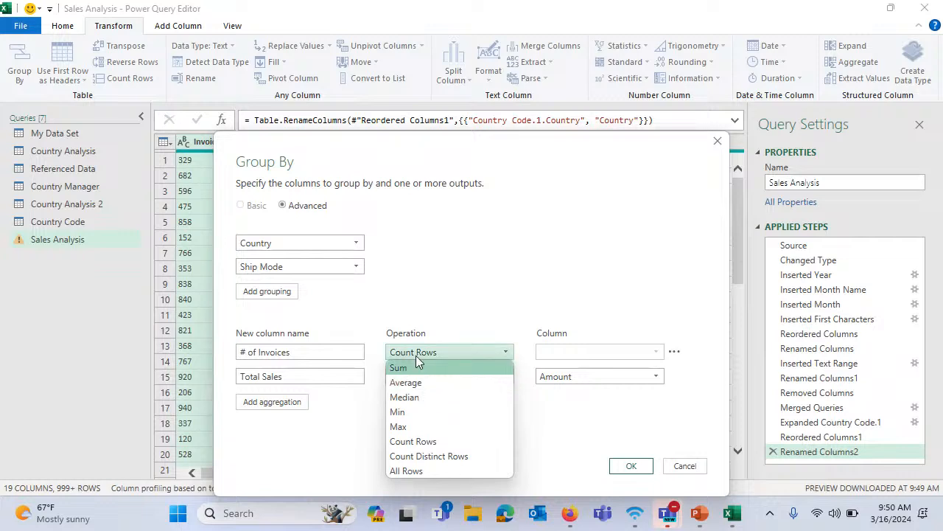
{"action": "left_click", "coordinate": [422, 441]}
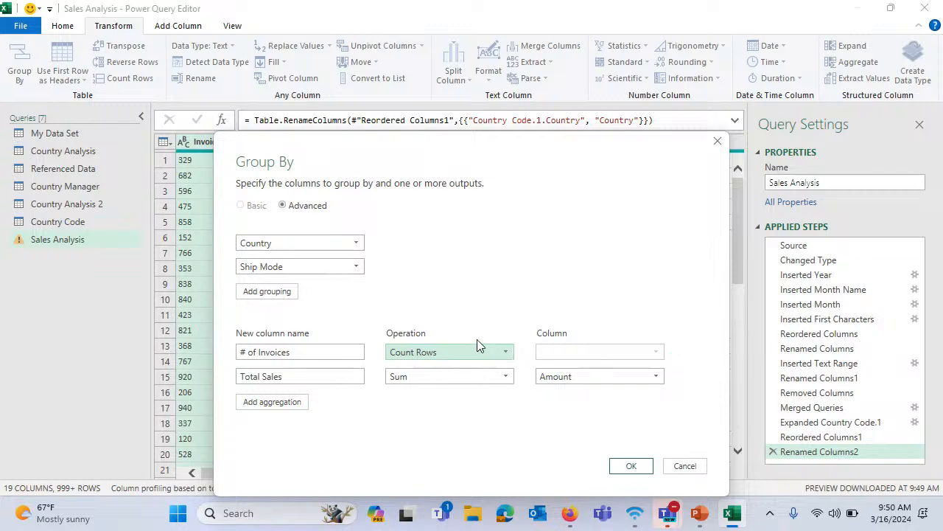
{"action": "left_click", "coordinate": [437, 357]}
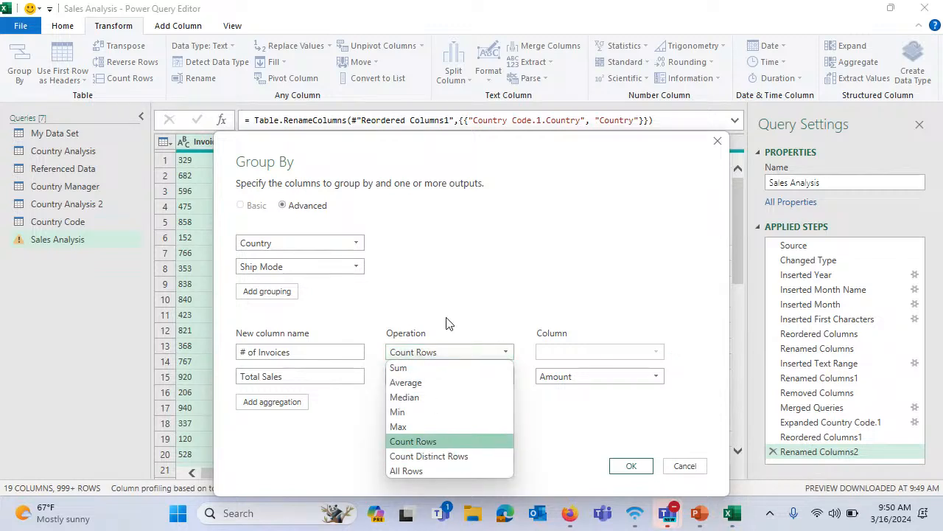
{"action": "left_click", "coordinate": [457, 279]}
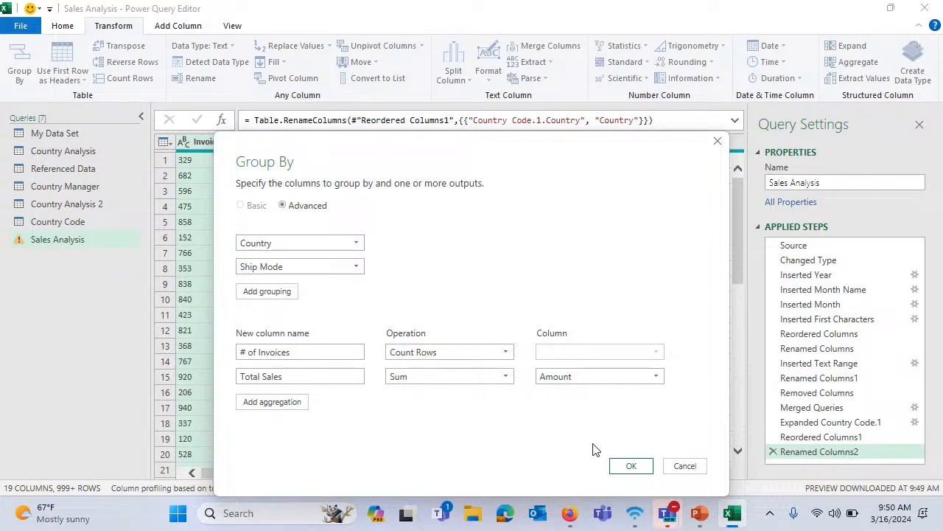
{"action": "left_click", "coordinate": [628, 464]}
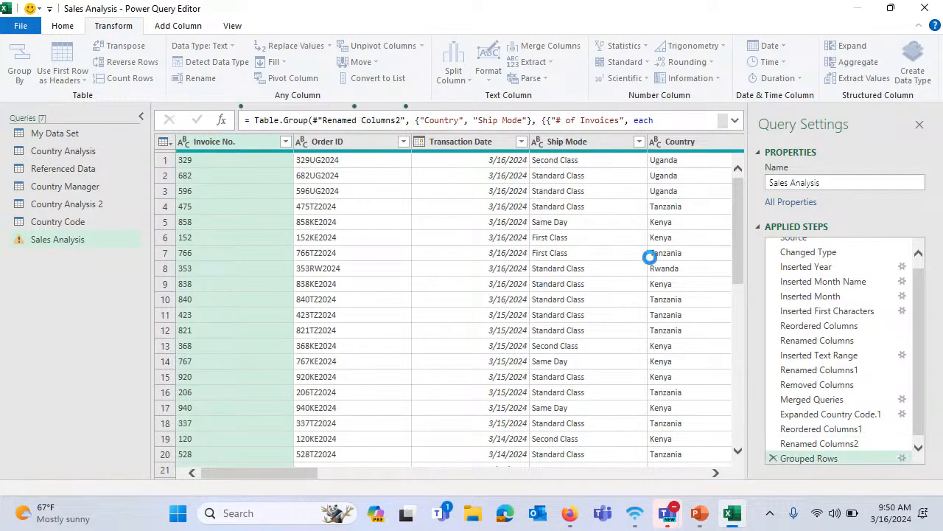
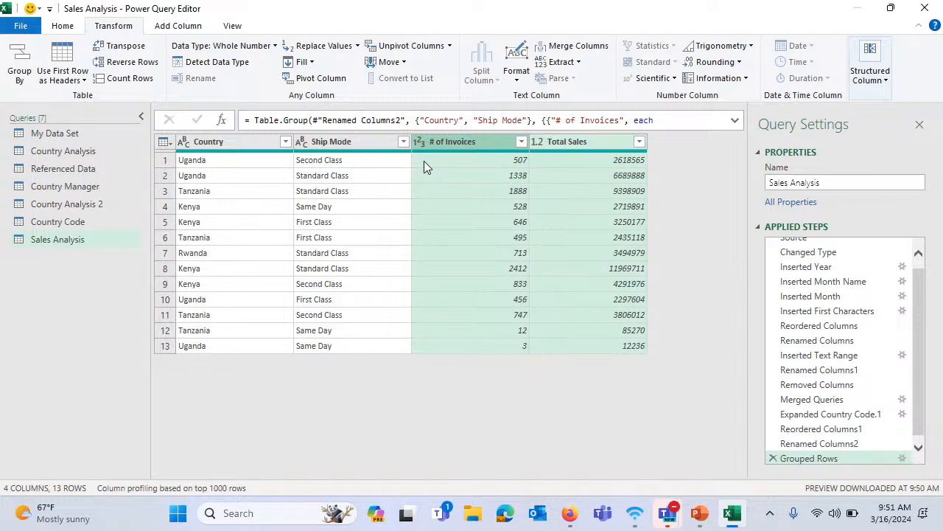
- Close the Power Query Editor and load the grouped Sales Analysis query into the workbook
{"action": "left_click", "coordinate": [68, 28]}
{"action": "left_click", "coordinate": [26, 81]}
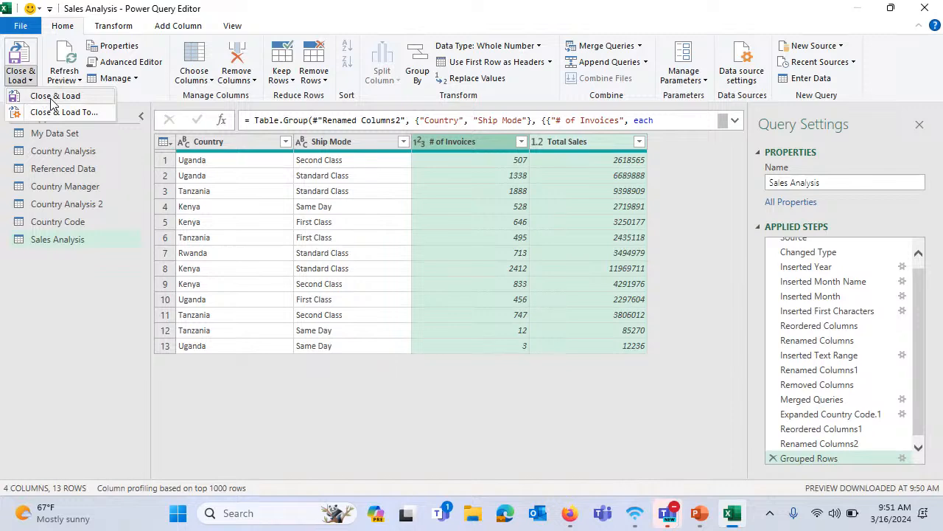
{"action": "left_click", "coordinate": [33, 93]}
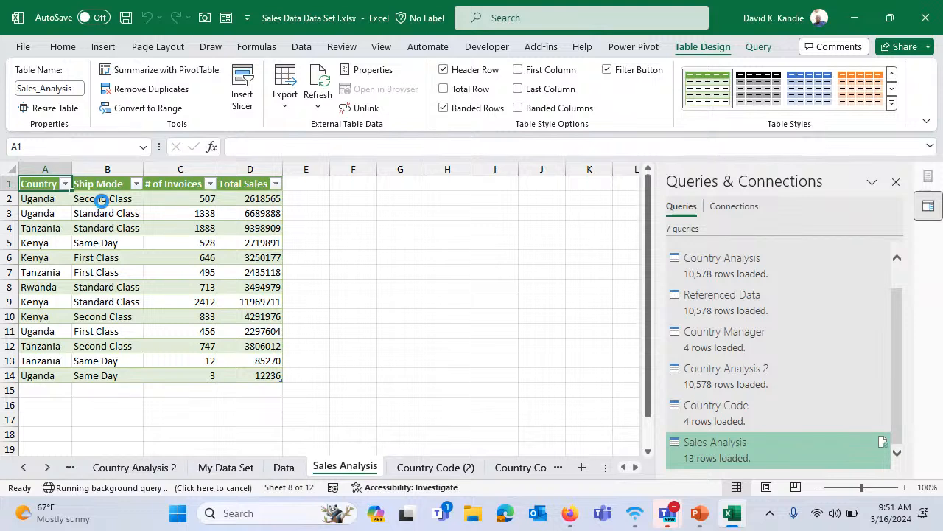
- Sort the loaded Sales Analysis table by Total Sales from largest to smallest
{"action": "left_click", "coordinate": [56, 199]}
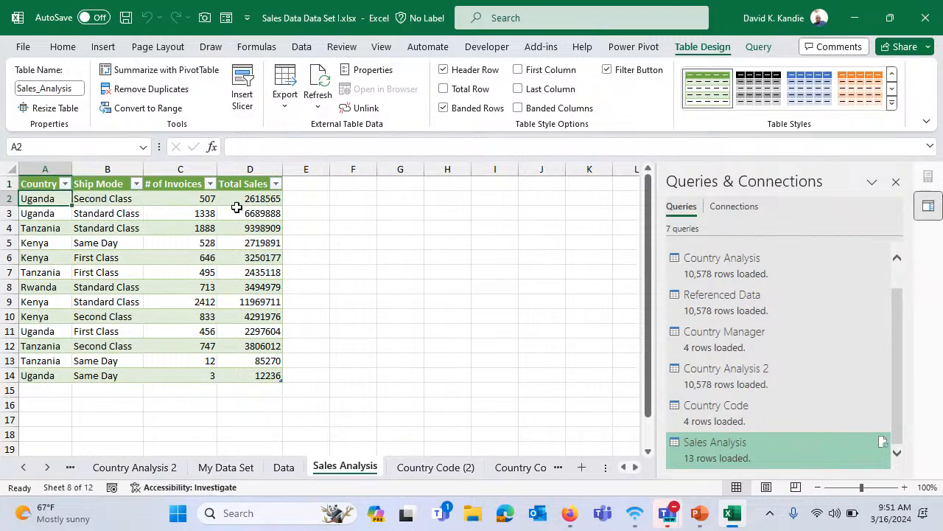
{"action": "left_click", "coordinate": [189, 184]}
{"action": "left_click", "coordinate": [251, 184]}
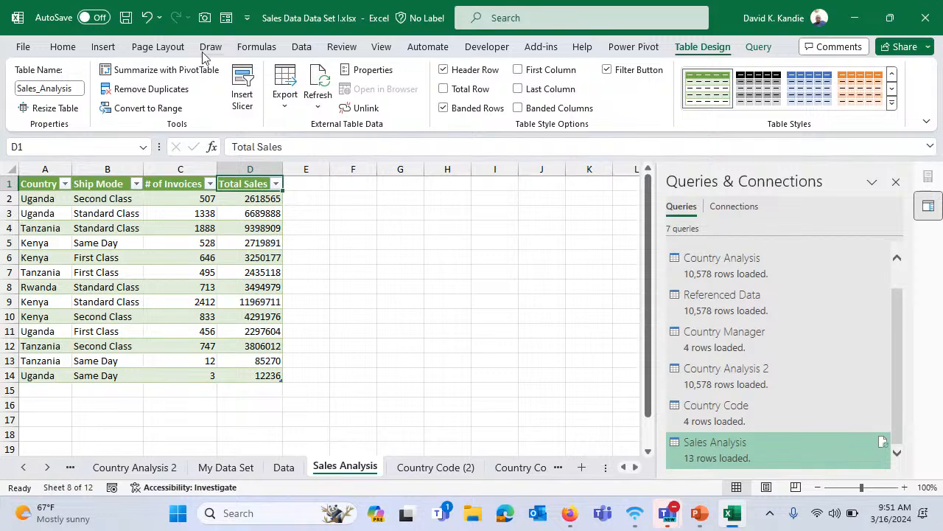
{"action": "left_click", "coordinate": [203, 286]}
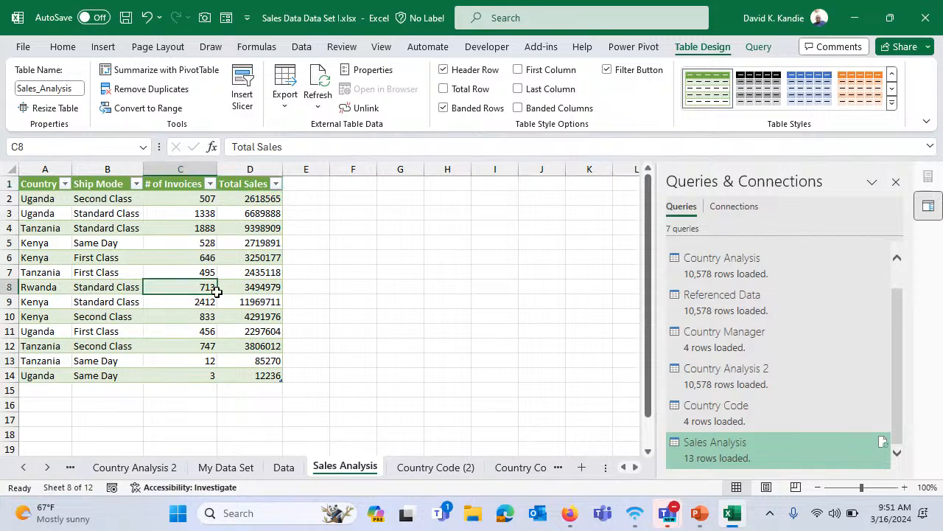
{"action": "left_click", "coordinate": [240, 183]}
{"action": "left_click", "coordinate": [301, 46]}
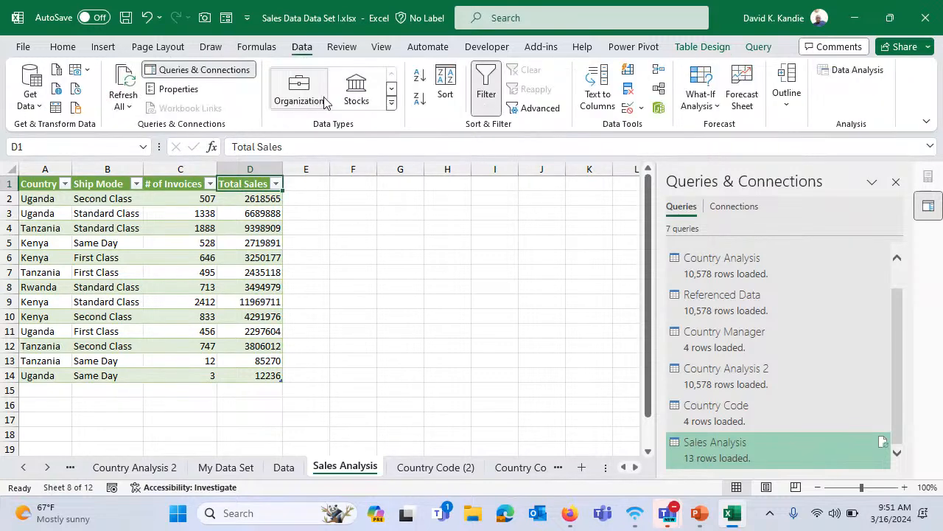
{"action": "left_click", "coordinate": [419, 100]}
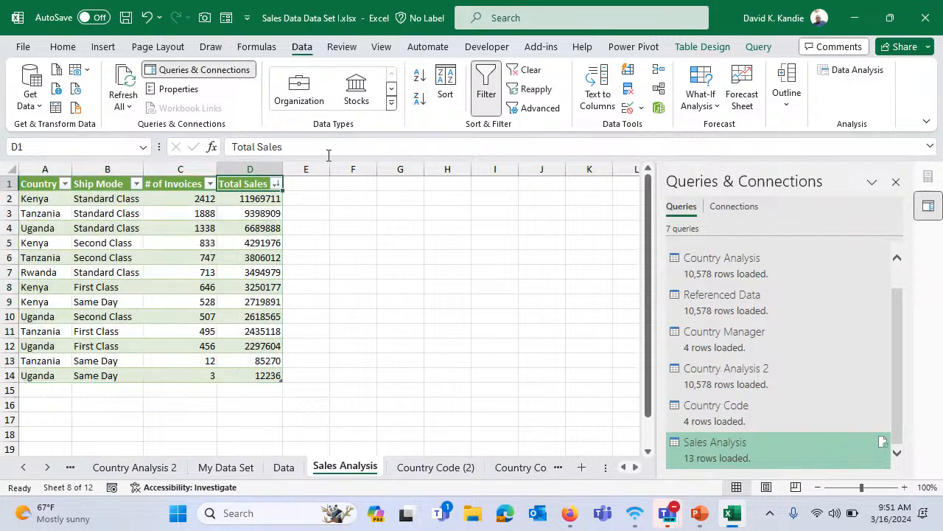
- Apply the comma number style to all Total Sales values in D2:D14
{"action": "left_click_drag", "start_coordinate": [251, 197], "coordinate": [228, 368]}
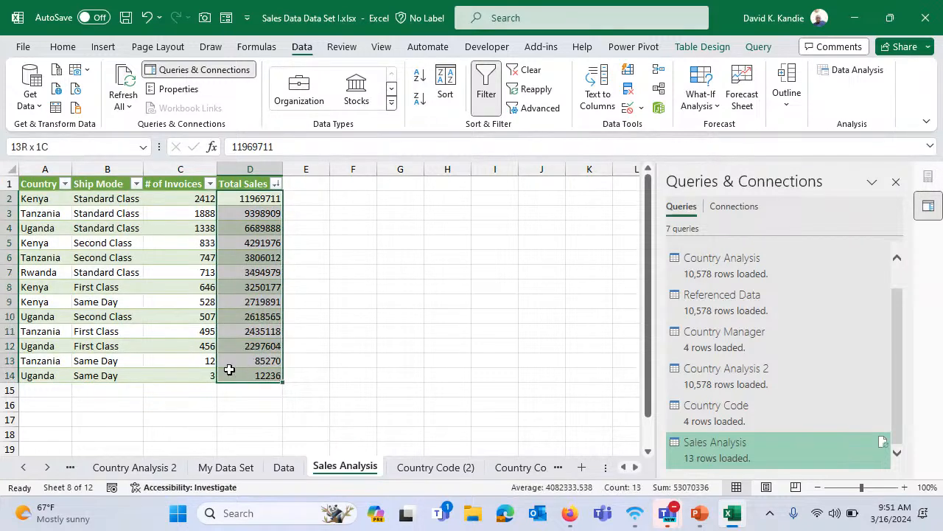
{"action": "left_click", "coordinate": [73, 49]}
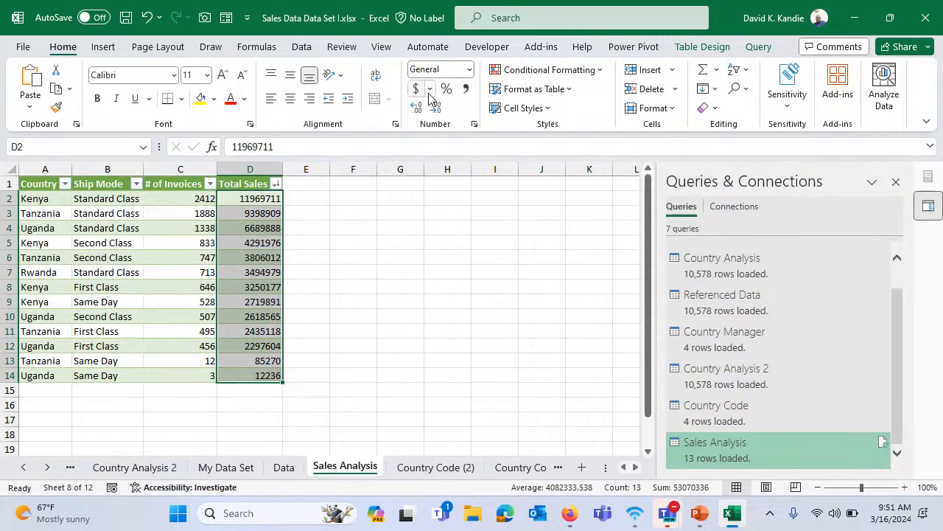
{"action": "left_click", "coordinate": [465, 88]}
{"action": "left_click", "coordinate": [181, 200]}
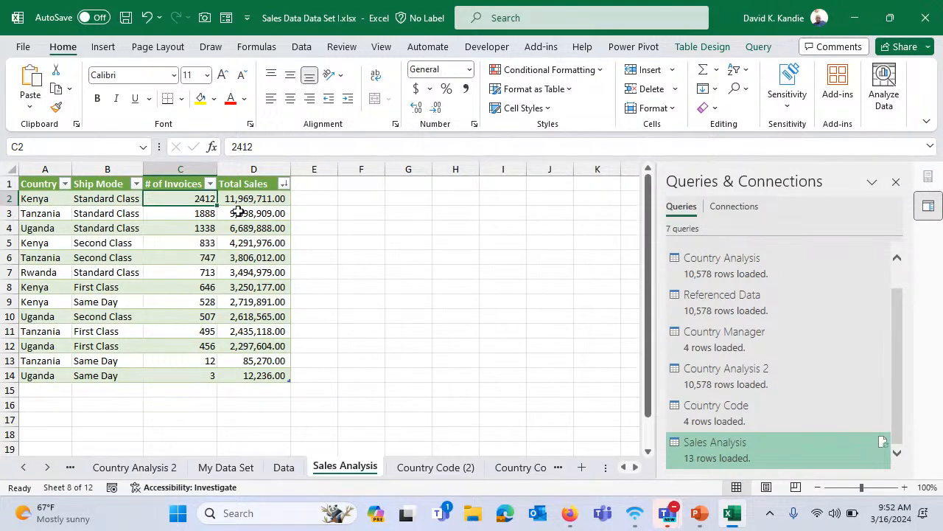
- Open the Sales Analysis query in the Power Query Editor and switch to the My Data Set query
{"action": "double_click", "coordinate": [790, 448]}
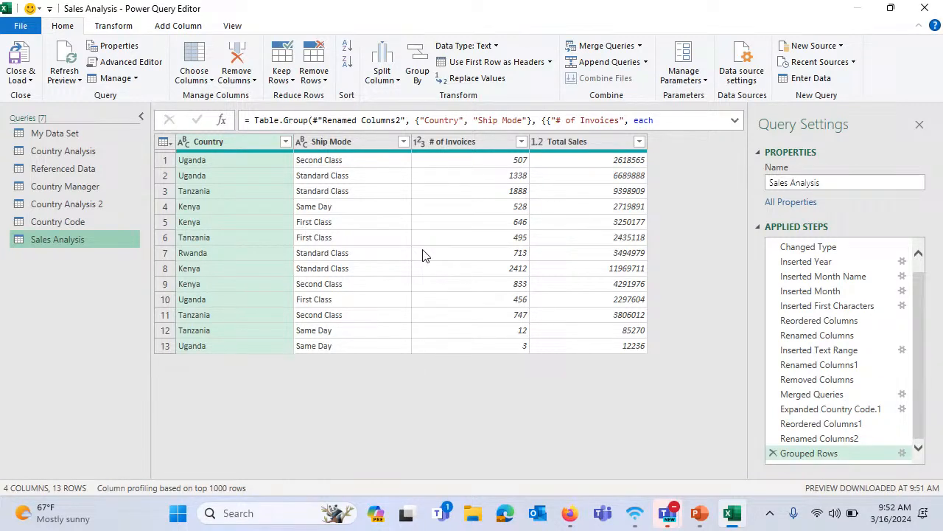
{"action": "left_click", "coordinate": [73, 135]}
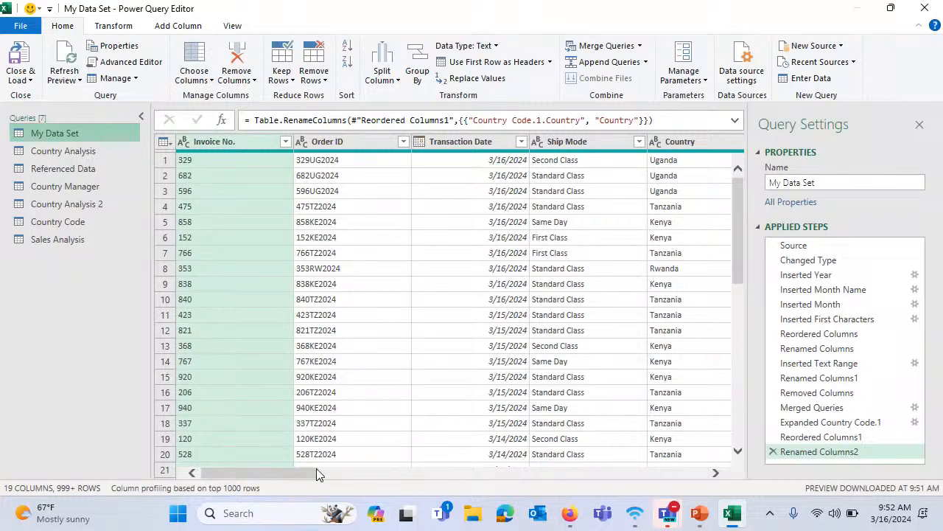
{"action": "left_click_drag", "start_coordinate": [317, 474], "coordinate": [380, 476]}
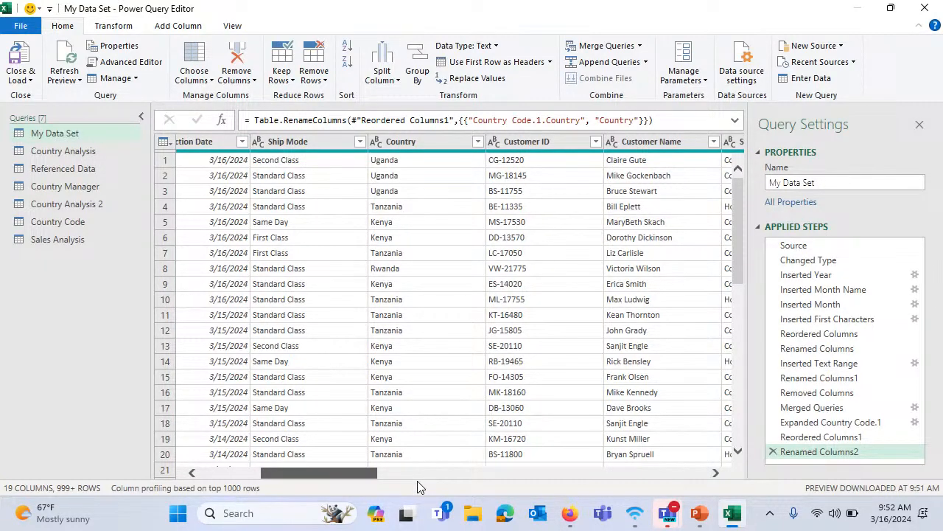
{"action": "left_click_drag", "start_coordinate": [417, 482], "coordinate": [715, 479]}
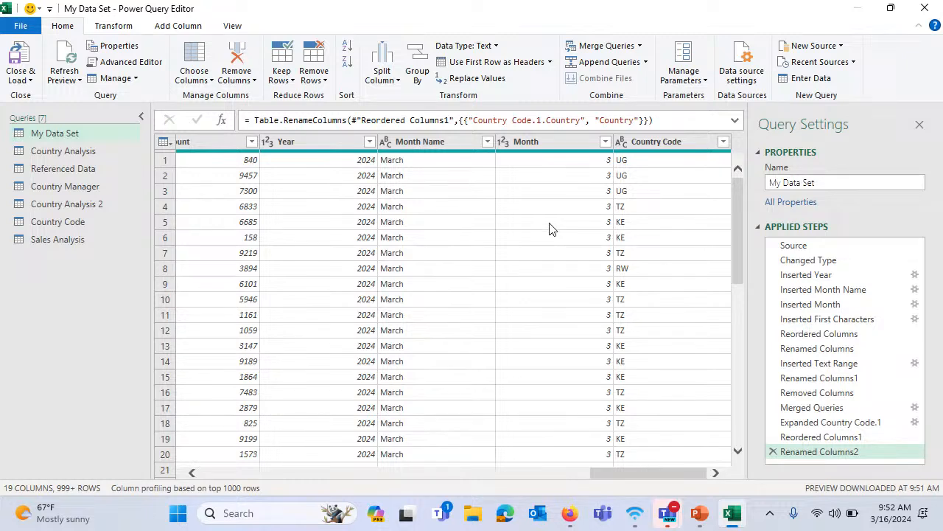
- Add an index column starting from 1 to the My Data Set query
{"action": "left_click", "coordinate": [171, 31]}
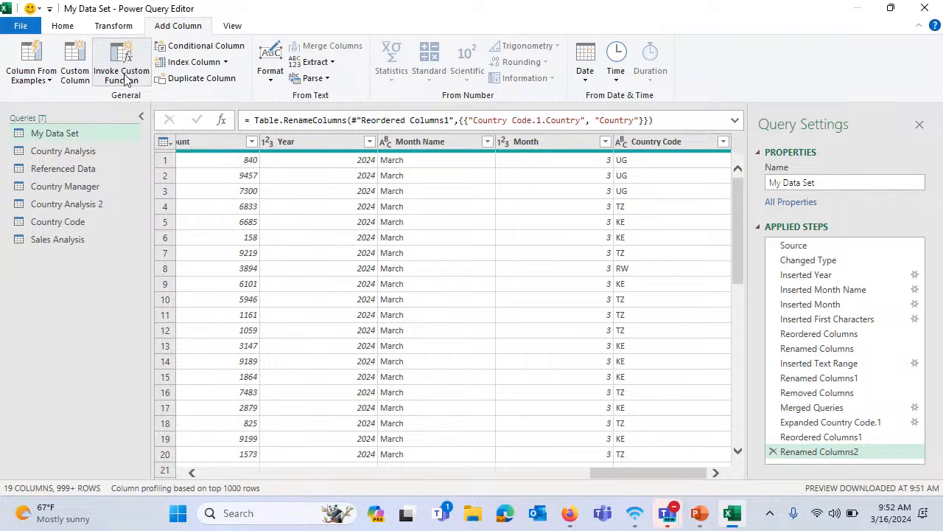
{"action": "left_click", "coordinate": [227, 62]}
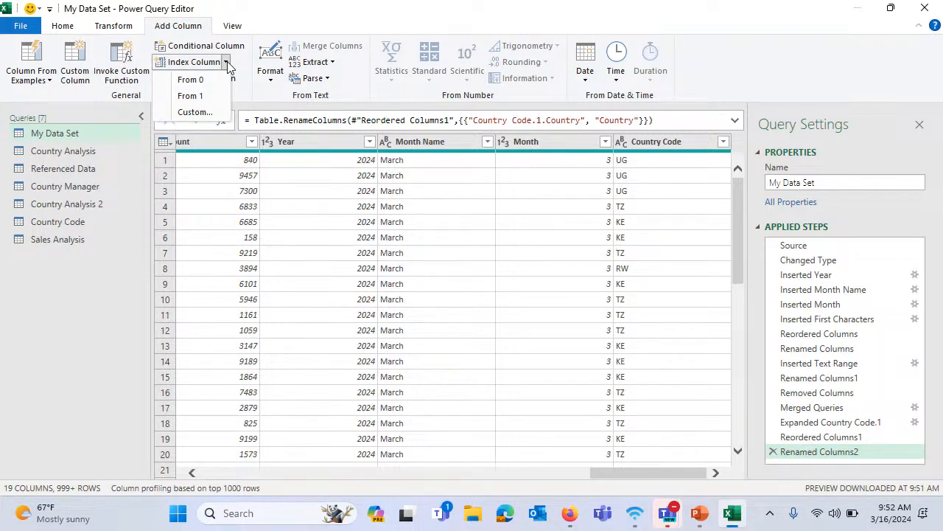
{"action": "left_click", "coordinate": [200, 98]}
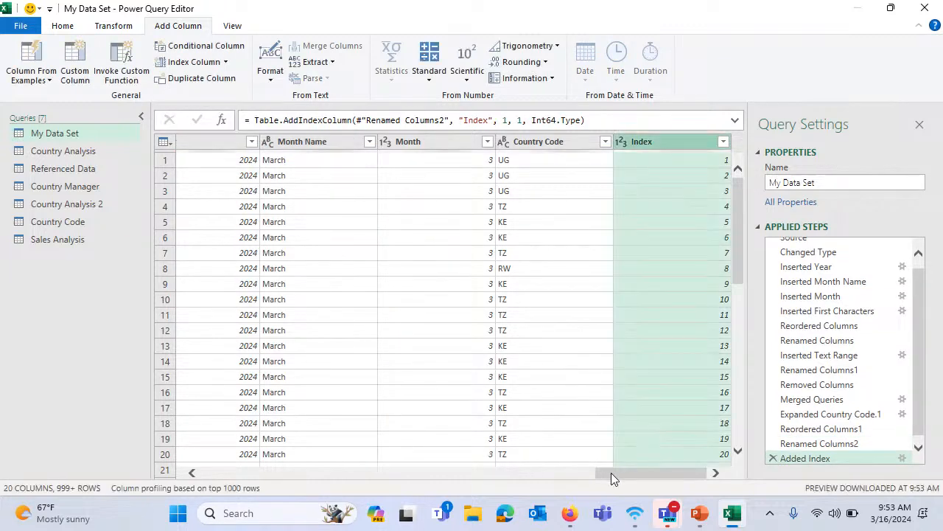
- Examine the list of filter values for the new Index column without applying a filter
{"action": "left_click_drag", "start_coordinate": [741, 201], "coordinate": [721, 152]}
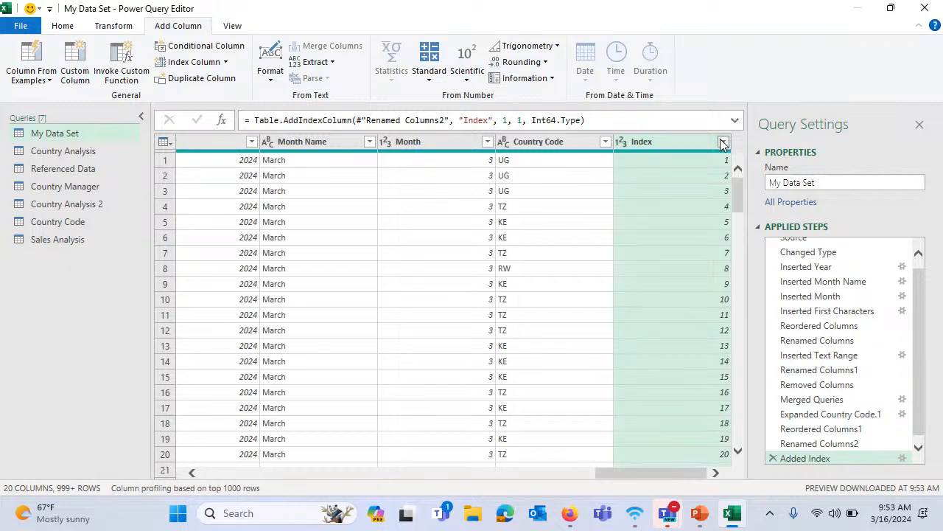
{"action": "left_click", "coordinate": [723, 141]}
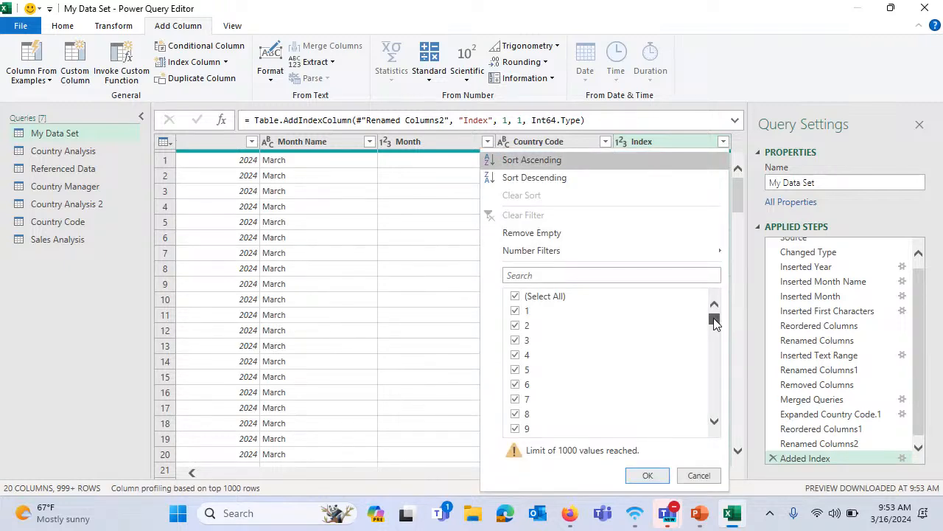
{"action": "left_click_drag", "start_coordinate": [714, 318], "coordinate": [713, 431]}
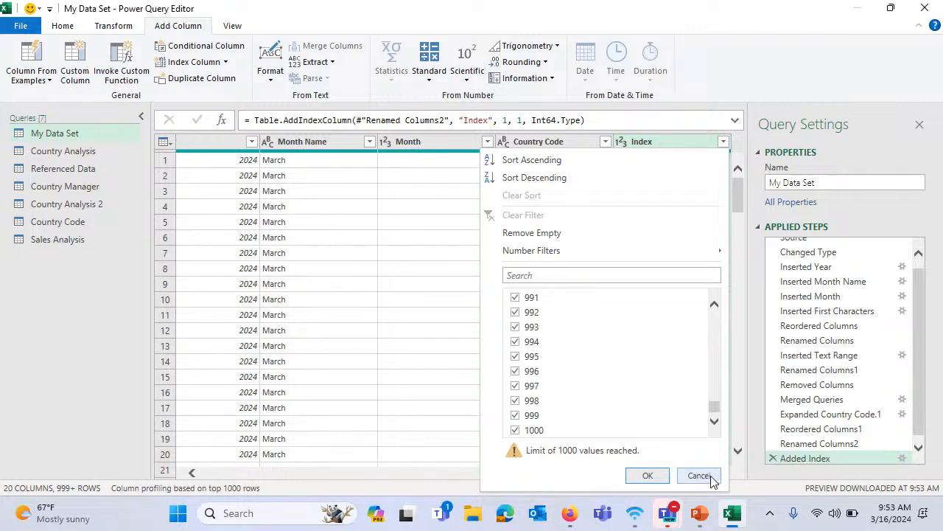
{"action": "left_click", "coordinate": [699, 475]}
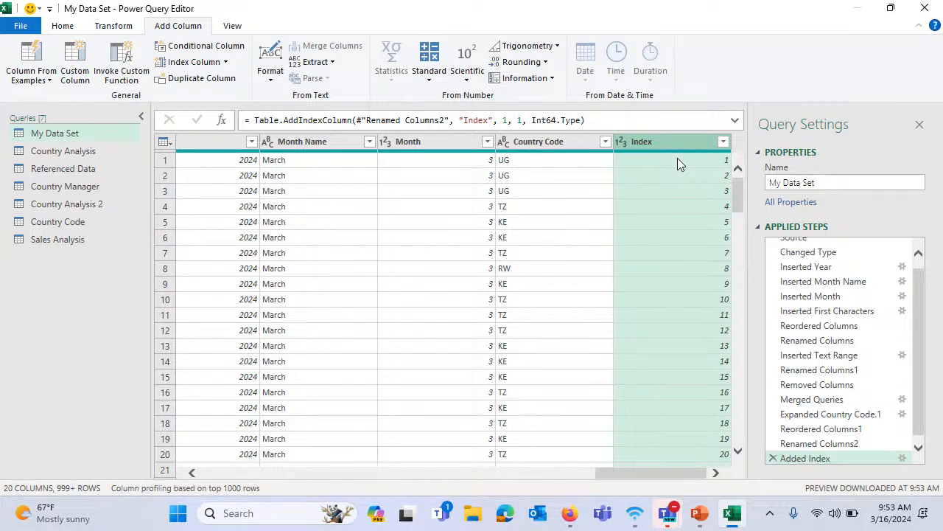
- Add a custom index column to My Data Set with starting index 1 and increment 0
{"action": "left_click", "coordinate": [225, 62]}
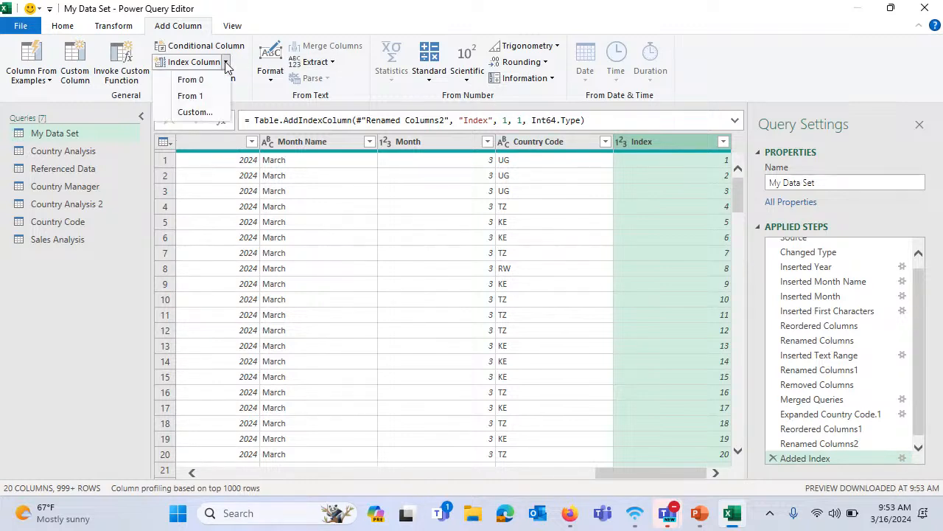
{"action": "left_click", "coordinate": [205, 112]}
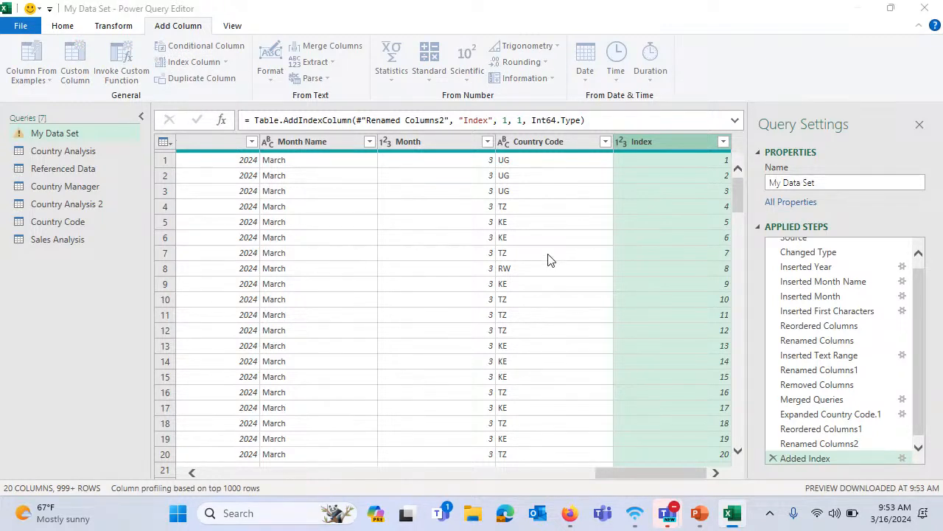
{"action": "left_click", "coordinate": [377, 242]}
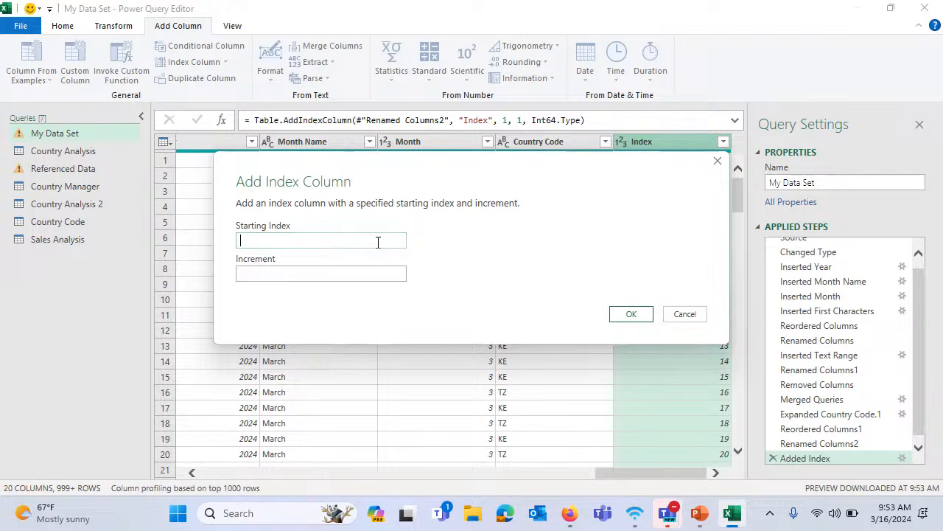
{"action": "type", "text": "1"}
{"action": "left_click", "coordinate": [347, 274]}
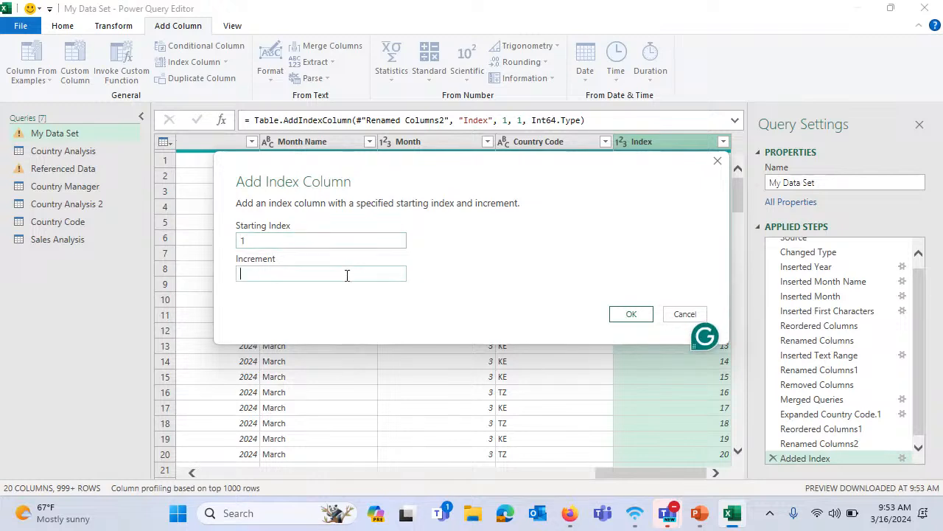
{"action": "type", "text": "0"}
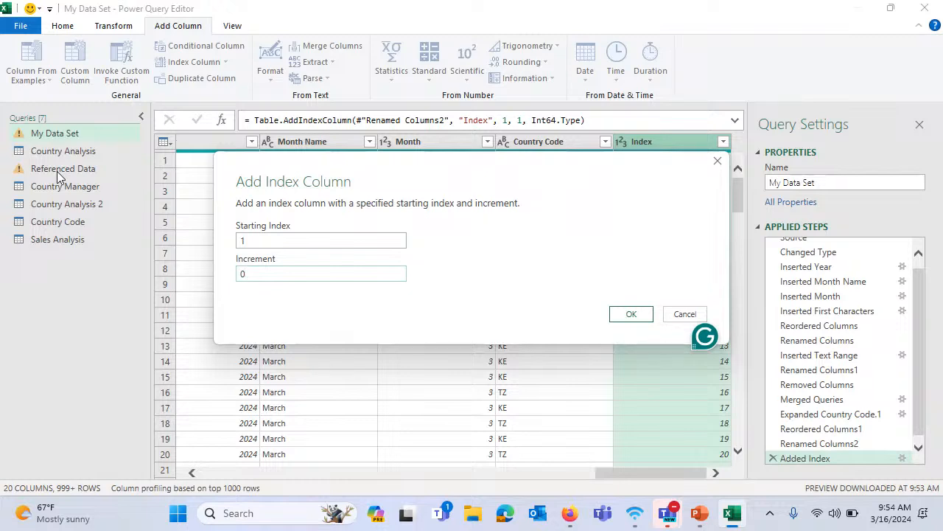
{"action": "left_click", "coordinate": [645, 320]}
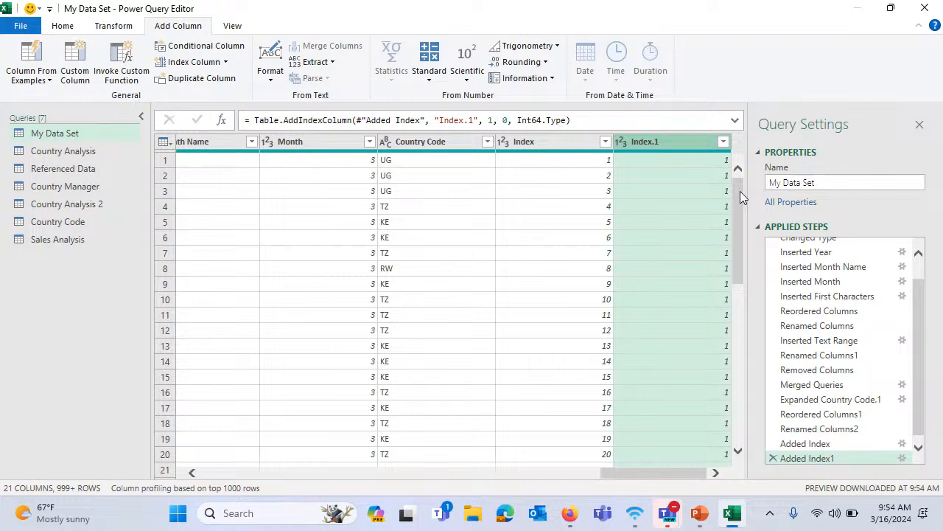
{"action": "left_click_drag", "start_coordinate": [740, 191], "coordinate": [741, 163]}
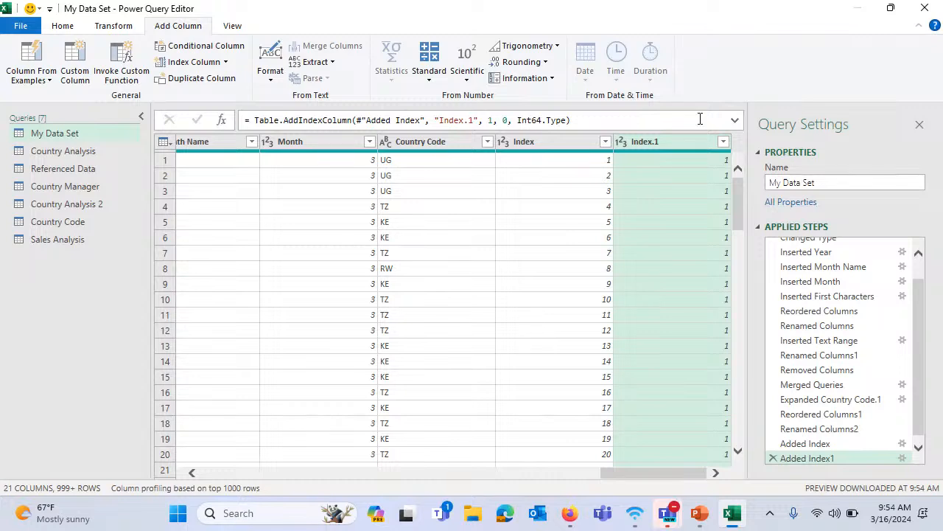
{"action": "scroll", "coordinate": [678, 339], "scroll_direction": "down", "scroll_amount": 9}
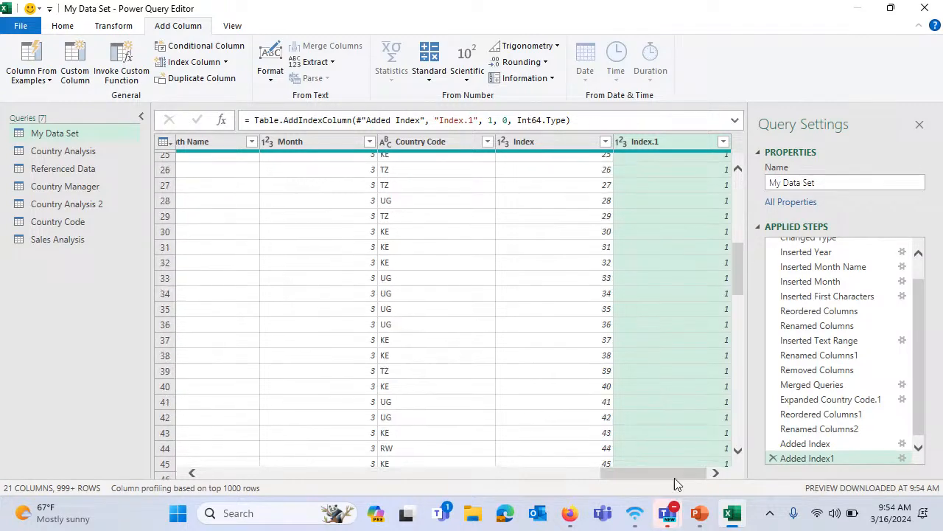
- Duplicate the My Data Set query
{"action": "left_click_drag", "start_coordinate": [659, 472], "coordinate": [201, 466]}
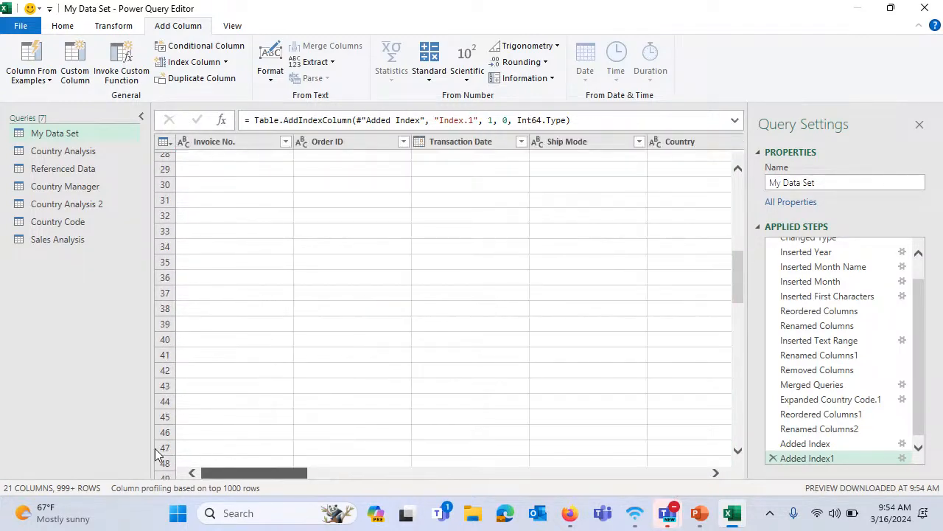
{"action": "left_click", "coordinate": [70, 135]}
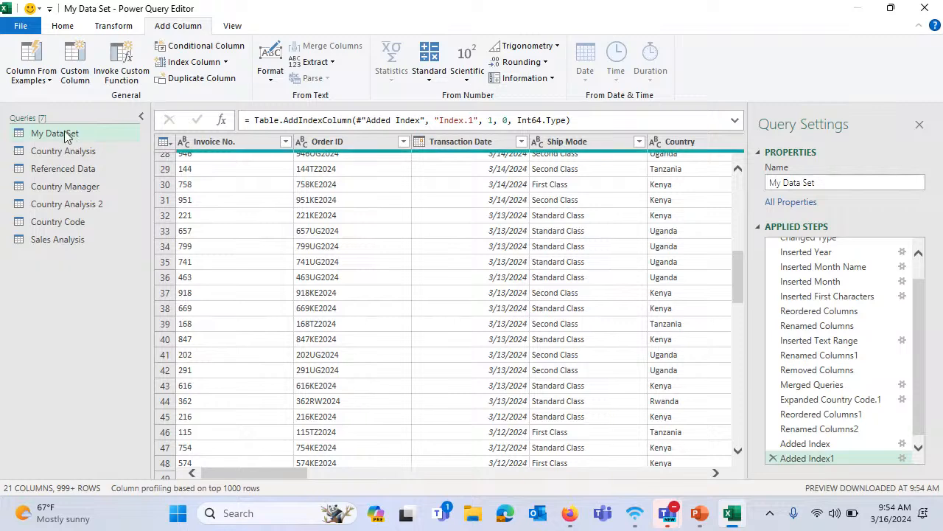
{"action": "right_click", "coordinate": [66, 136]}
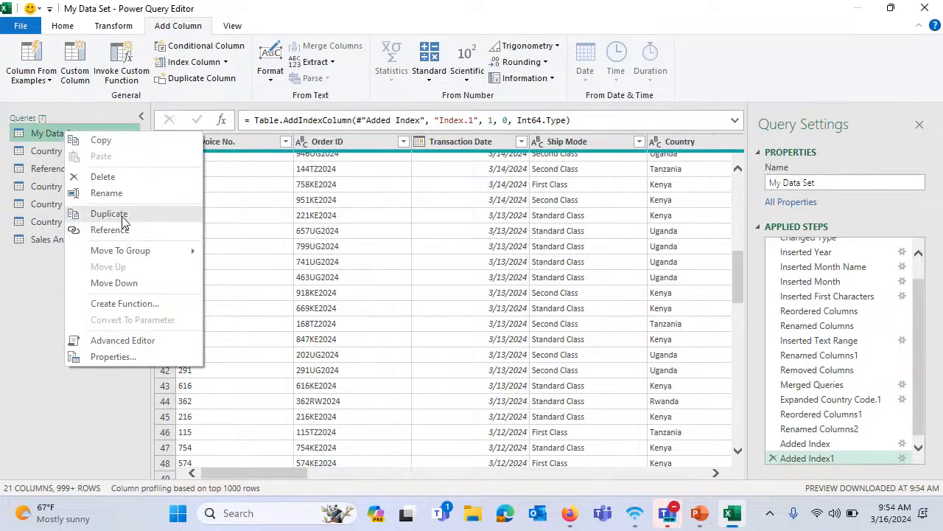
{"action": "left_click", "coordinate": [117, 214]}
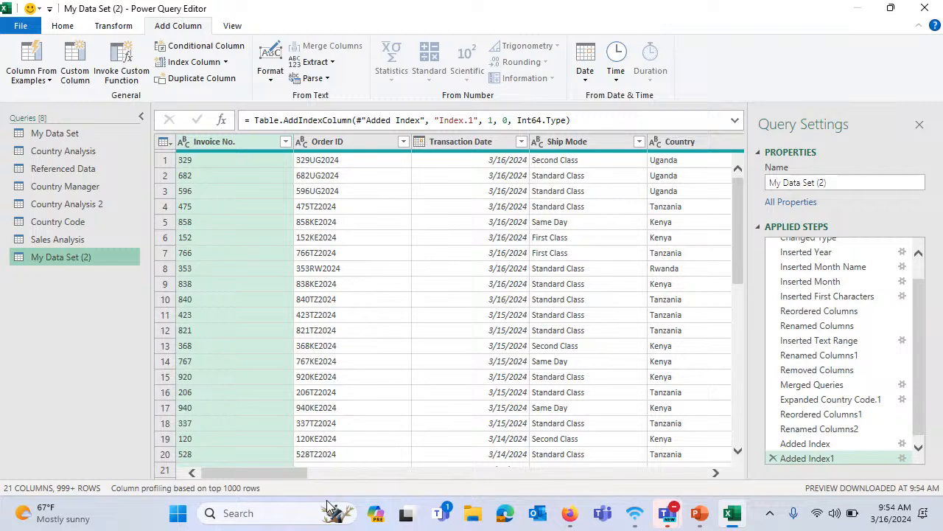
- Start an advanced Group By on the duplicated query with Year as the first grouping column
{"action": "left_click_drag", "start_coordinate": [295, 472], "coordinate": [720, 489]}
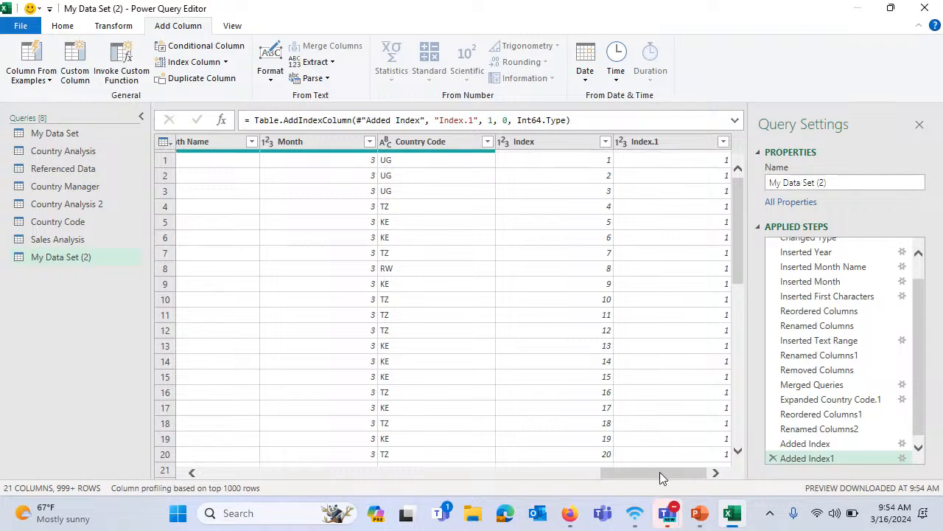
{"action": "left_click_drag", "start_coordinate": [660, 472], "coordinate": [623, 482]}
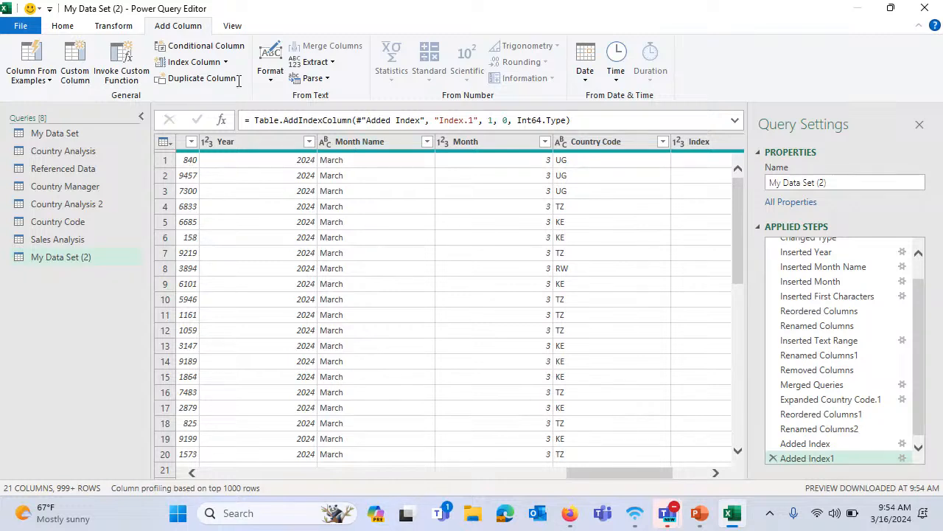
{"action": "left_click", "coordinate": [362, 148]}
{"action": "left_click_drag", "start_coordinate": [612, 474], "coordinate": [646, 480]}
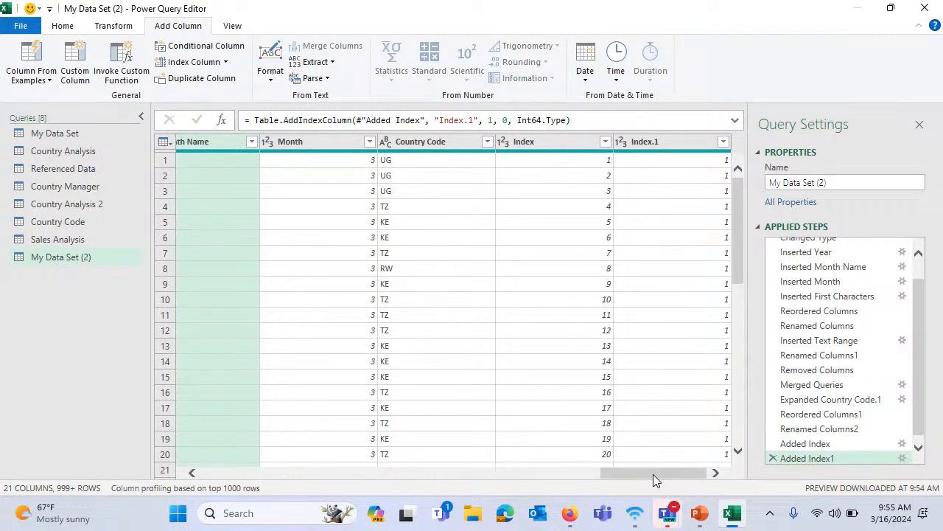
{"action": "left_click", "coordinate": [113, 26]}
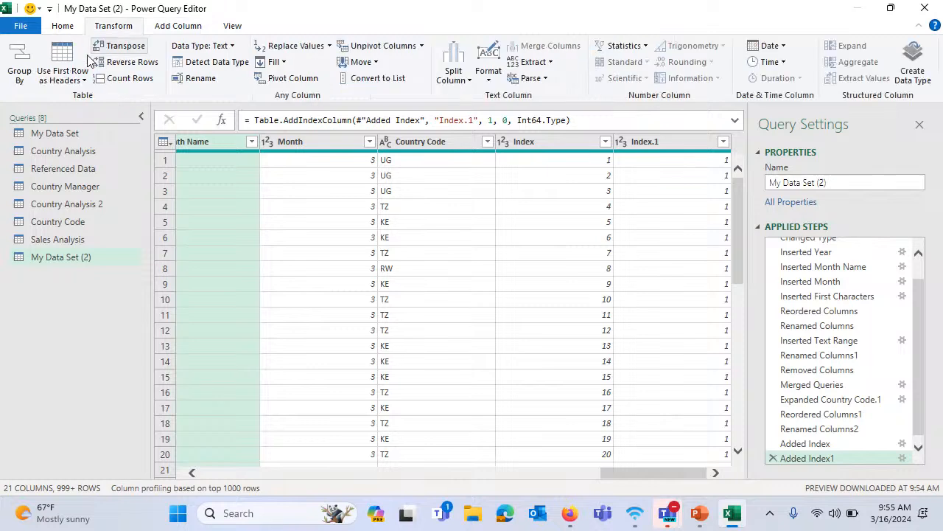
{"action": "left_click", "coordinate": [22, 74]}
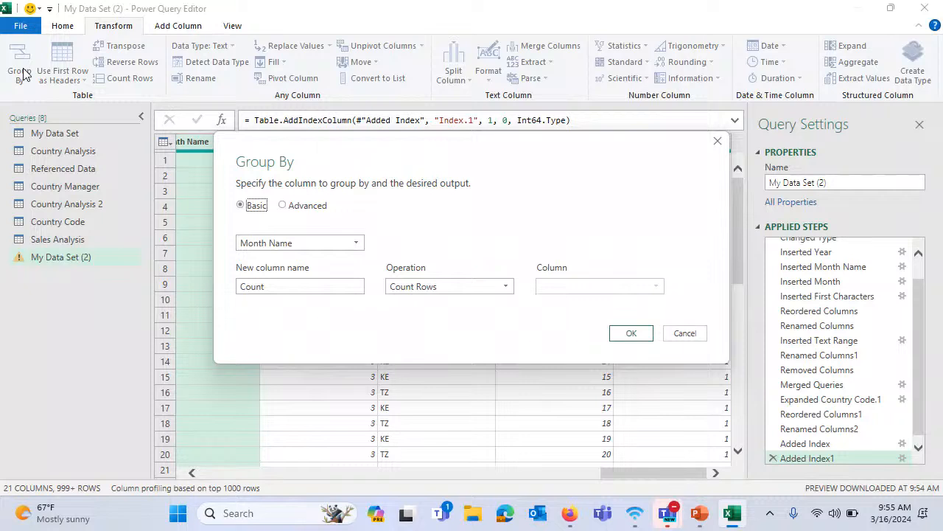
{"action": "left_click", "coordinate": [285, 205]}
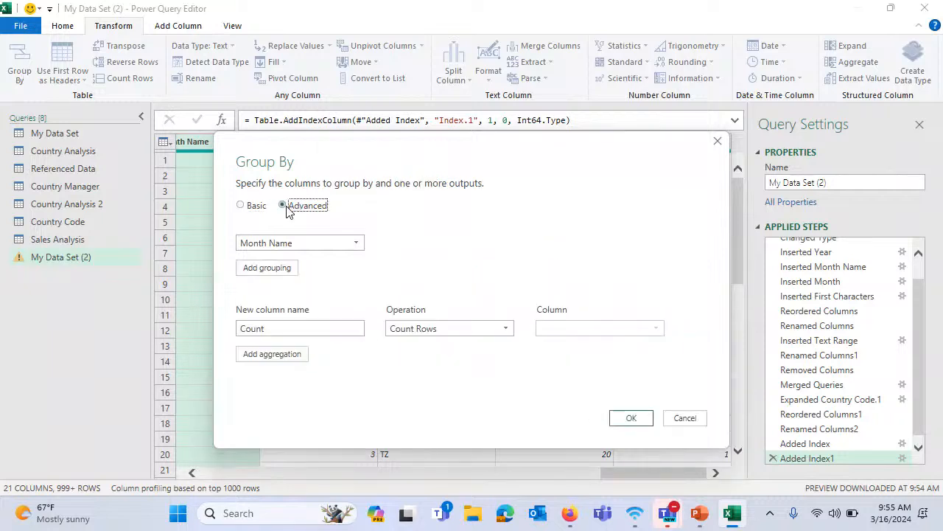
{"action": "left_click", "coordinate": [304, 248]}
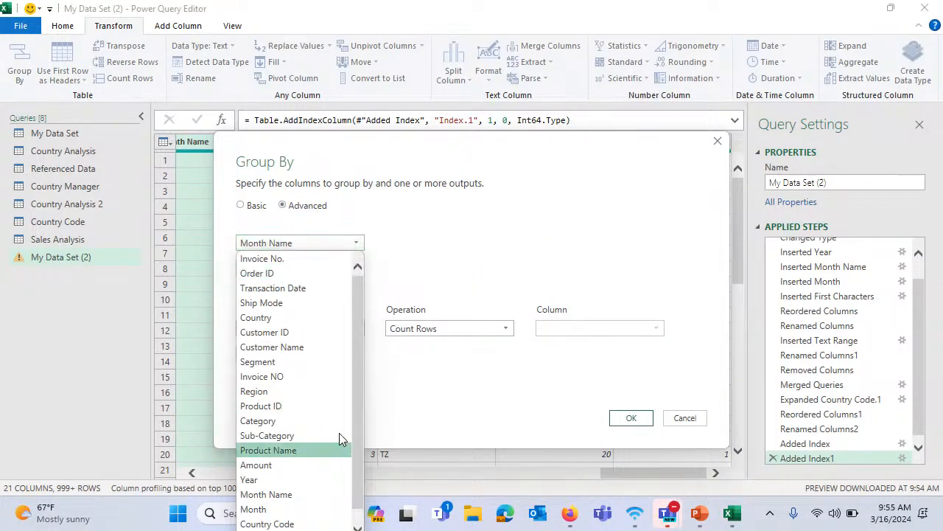
{"action": "left_click", "coordinate": [286, 472]}
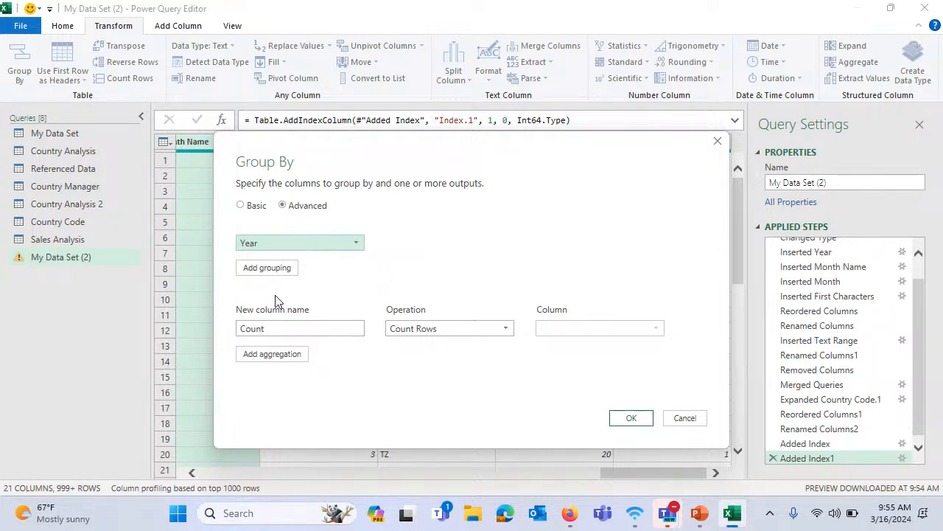
- Add Month Name as the second grouping column in the Group By settings
{"action": "left_click", "coordinate": [274, 268]}
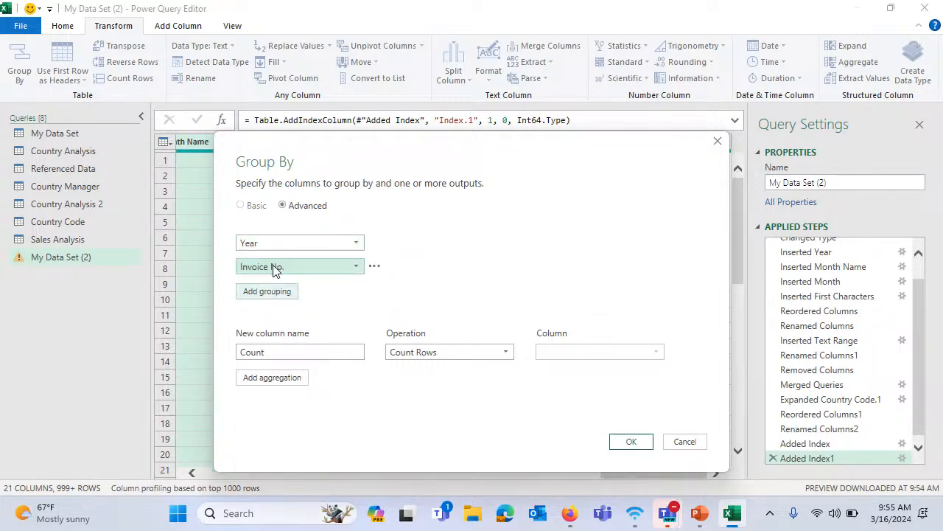
{"action": "left_click", "coordinate": [338, 267]}
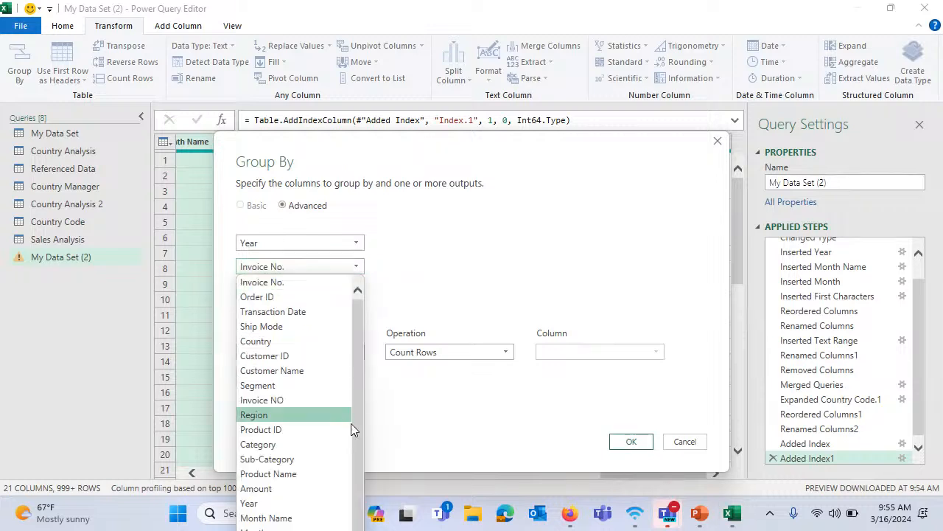
{"action": "left_click", "coordinate": [290, 519]}
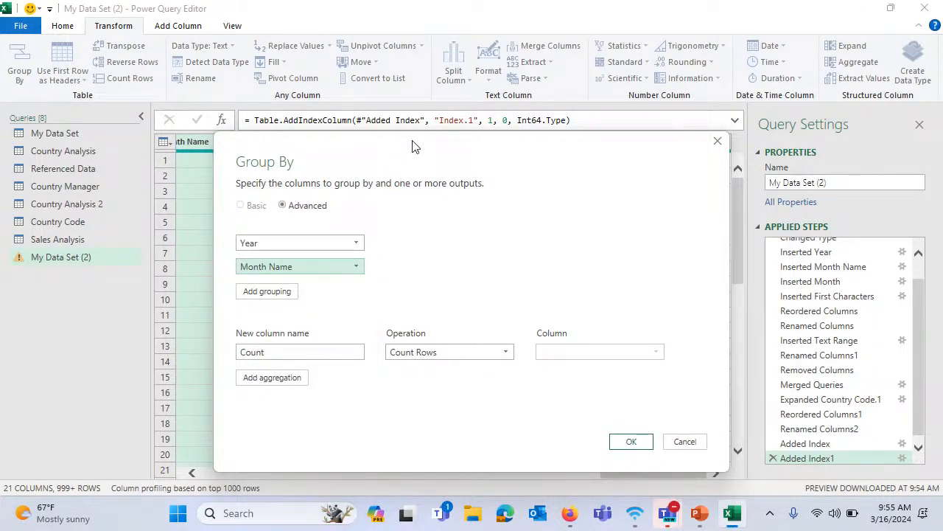
{"action": "left_click_drag", "start_coordinate": [416, 146], "coordinate": [415, 15]}
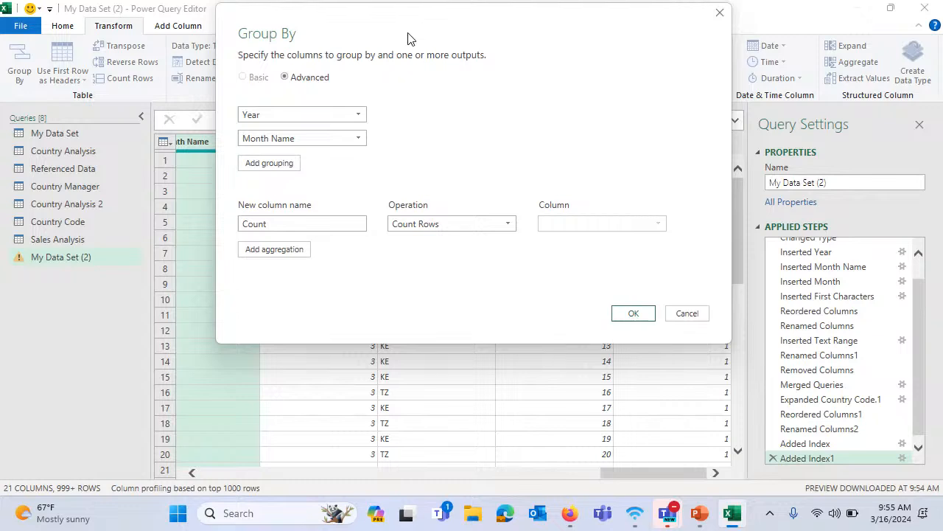
- Define the first Group By aggregation as # of Transactions, the Sum of the Index.1 column
{"action": "left_click", "coordinate": [296, 224]}
{"action": "left_click_drag", "start_coordinate": [266, 223], "coordinate": [218, 227]}
{"action": "type", "text": "# of Transacti"}
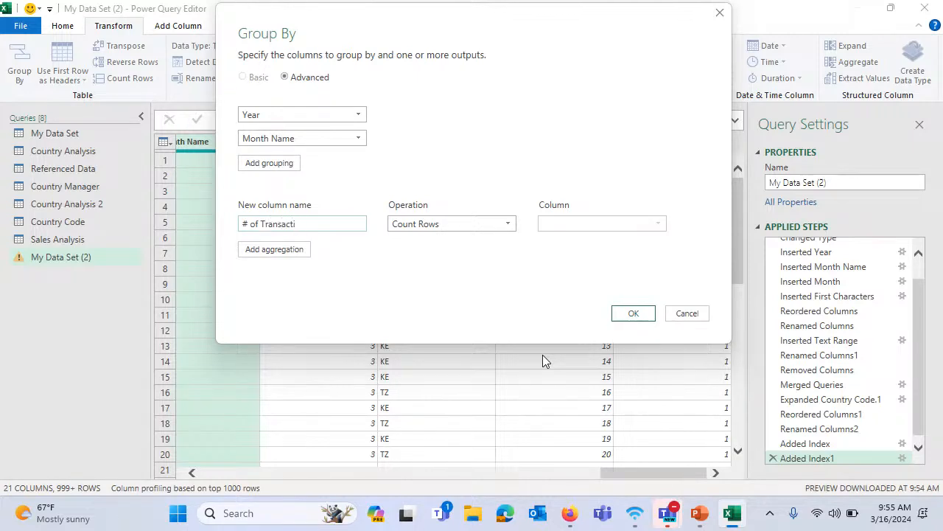
{"action": "type", "text": "ons"}
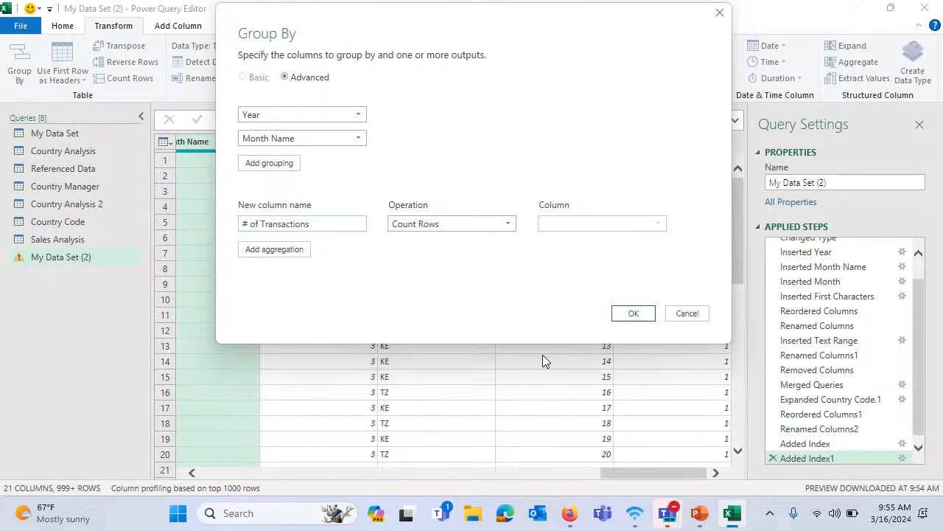
{"action": "left_click", "coordinate": [496, 226]}
{"action": "left_click", "coordinate": [466, 244]}
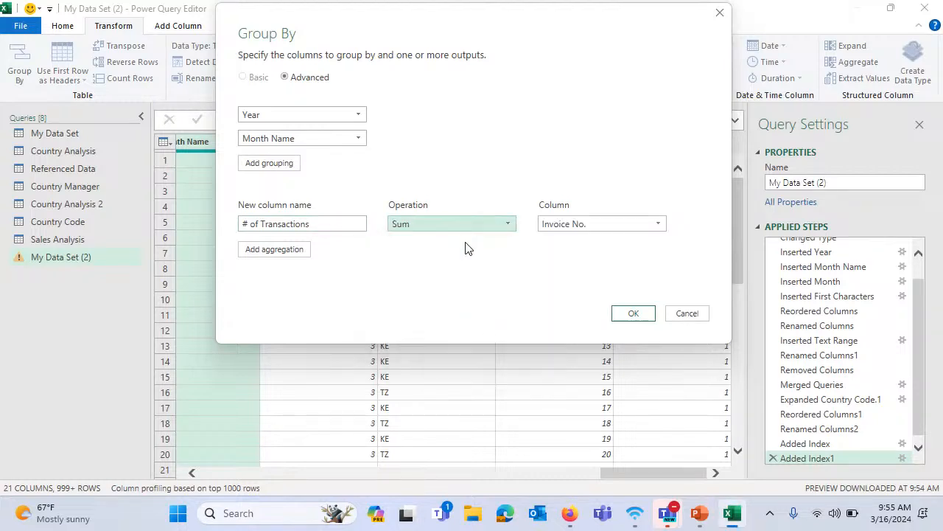
{"action": "left_click", "coordinate": [613, 223]}
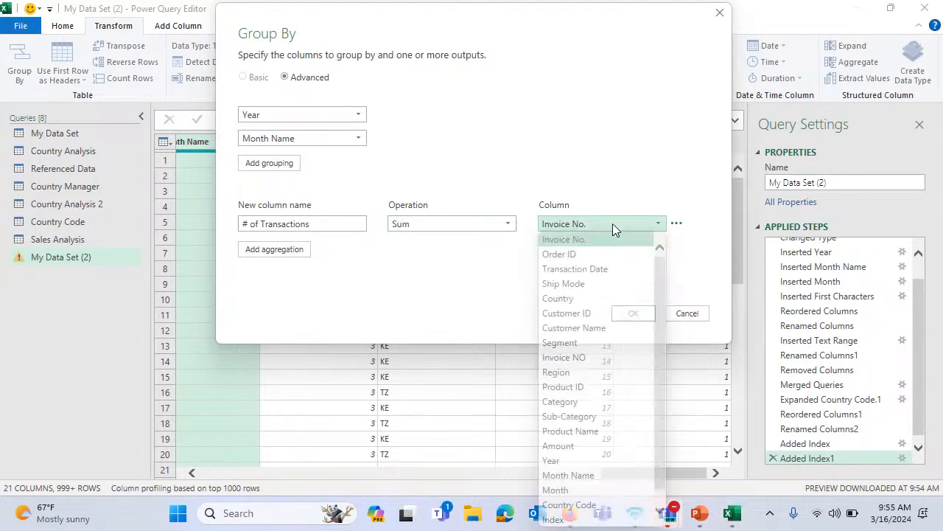
{"action": "scroll", "coordinate": [663, 398], "scroll_direction": "down", "scroll_amount": 1}
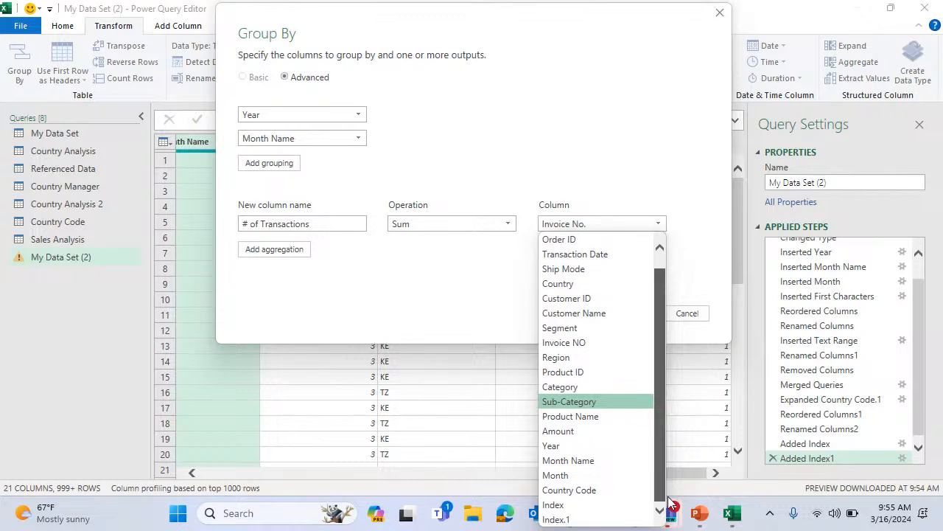
{"action": "left_click", "coordinate": [571, 519]}
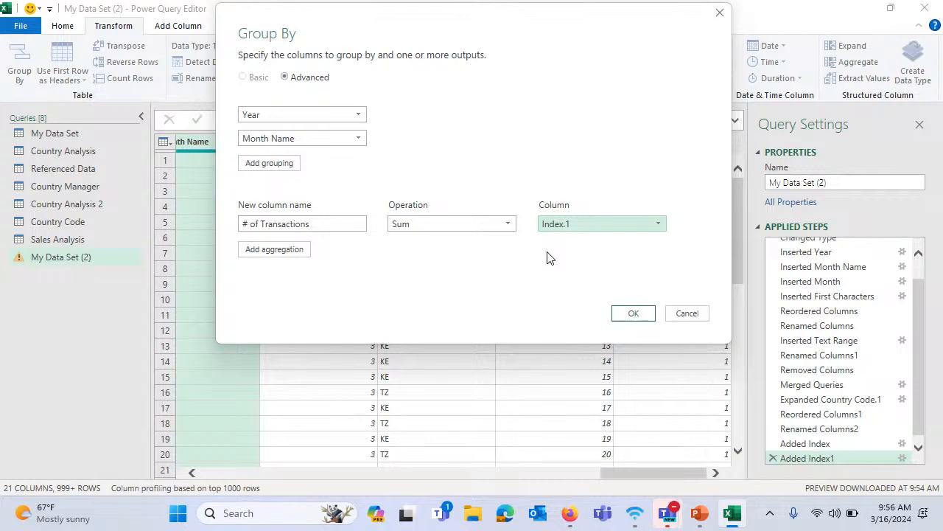
- Add a second aggregation named Total Sales as the Sum of Amount, and apply the grouping
{"action": "left_click", "coordinate": [291, 252]}
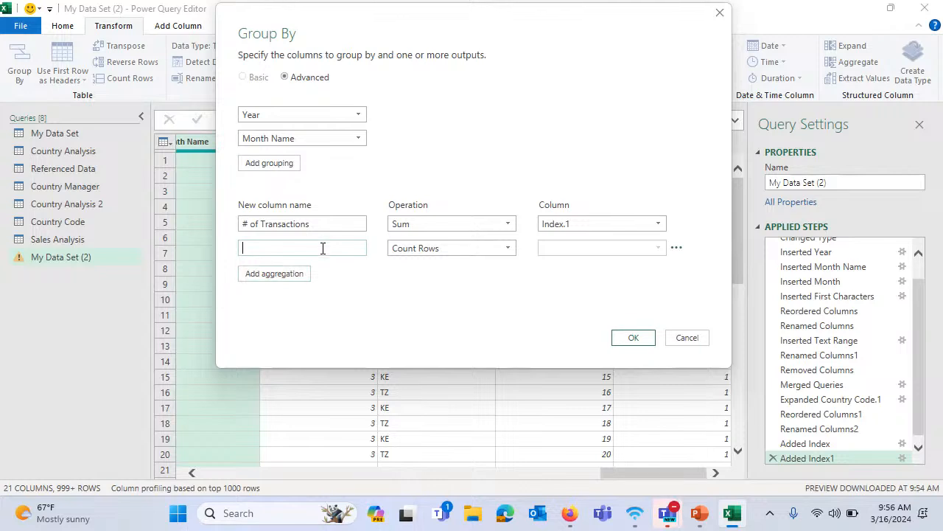
{"action": "type", "text": "Total Sales"}
{"action": "left_click", "coordinate": [414, 251]}
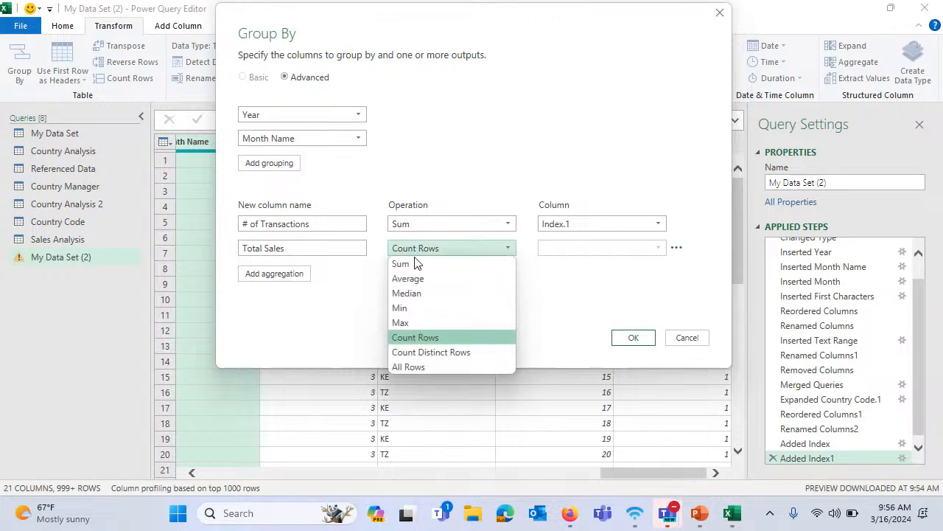
{"action": "left_click", "coordinate": [417, 263]}
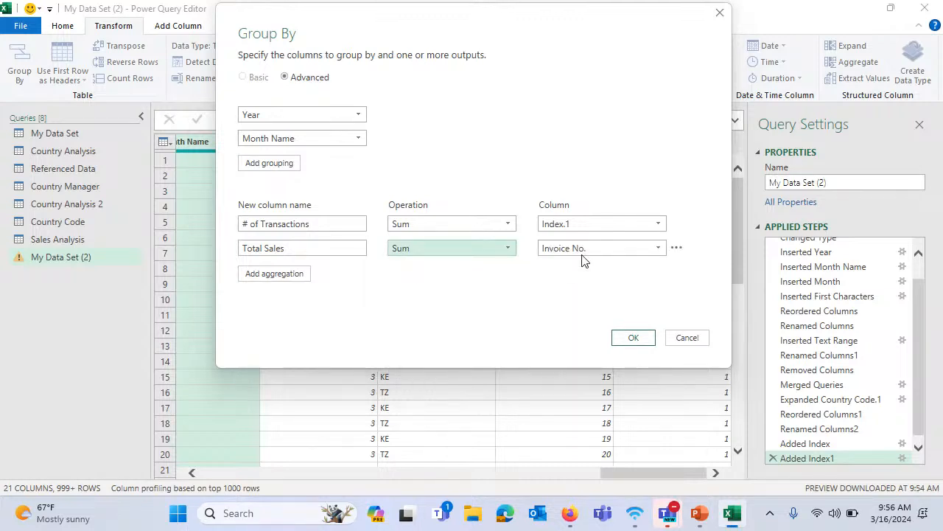
{"action": "left_click", "coordinate": [582, 250]}
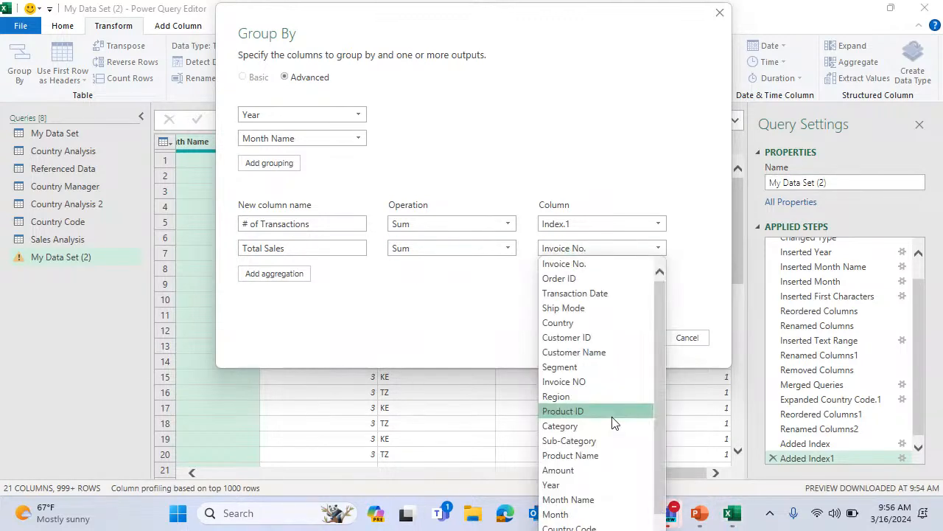
{"action": "left_click", "coordinate": [584, 469]}
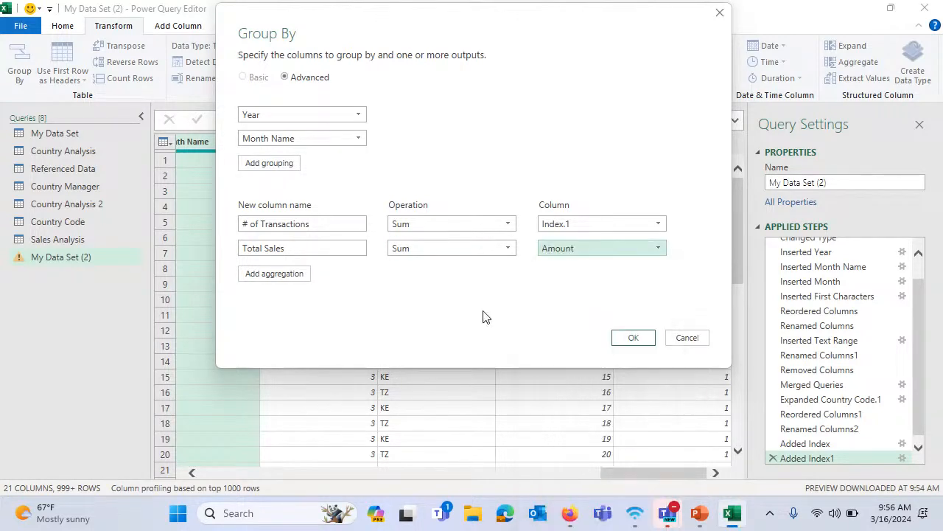
{"action": "left_click", "coordinate": [634, 338]}
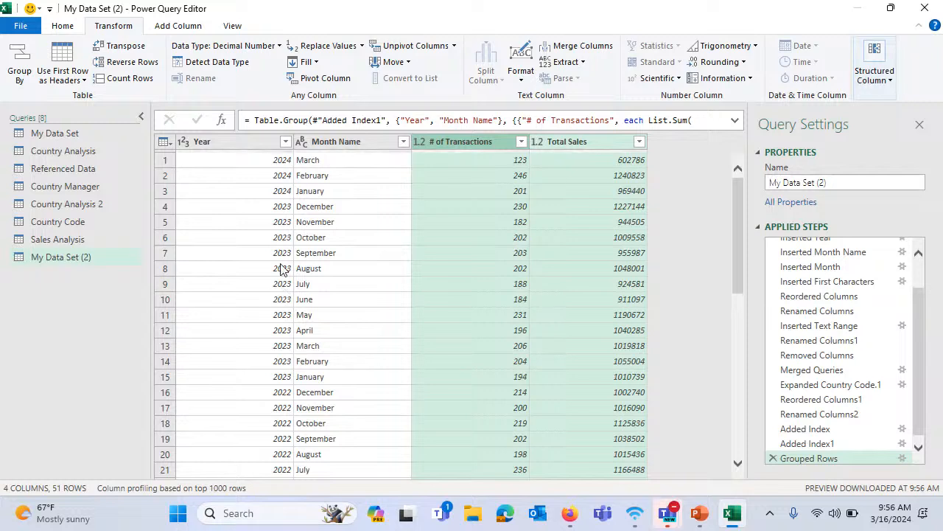
- Examine the year, month, number of transactions and total sales in the first row of the grouped result
{"action": "left_click", "coordinate": [259, 161]}
{"action": "left_click", "coordinate": [372, 162]}
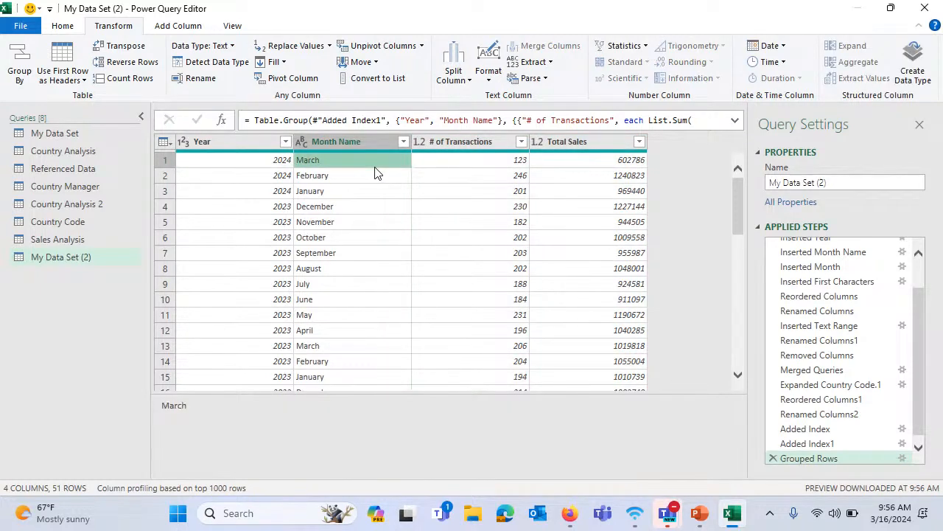
{"action": "left_click", "coordinate": [491, 166]}
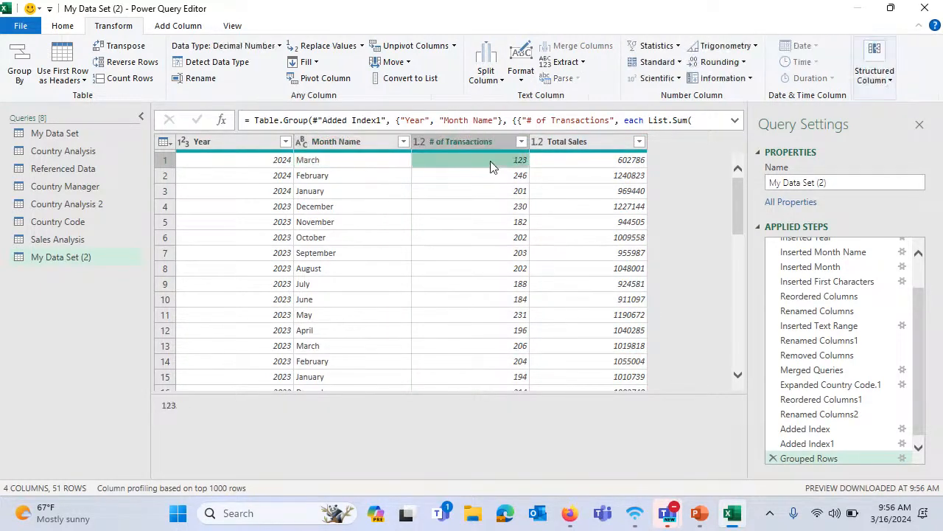
{"action": "left_click", "coordinate": [595, 166]}
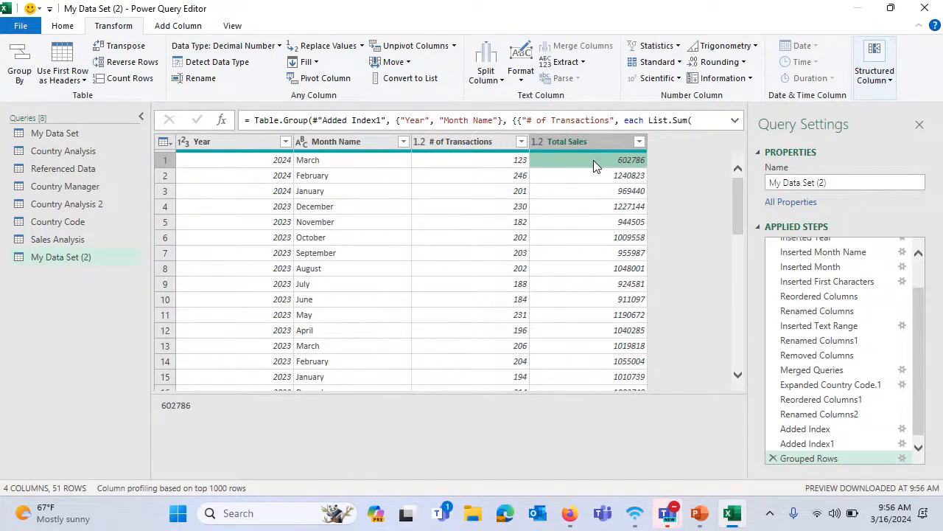
{"action": "left_click", "coordinate": [493, 141]}
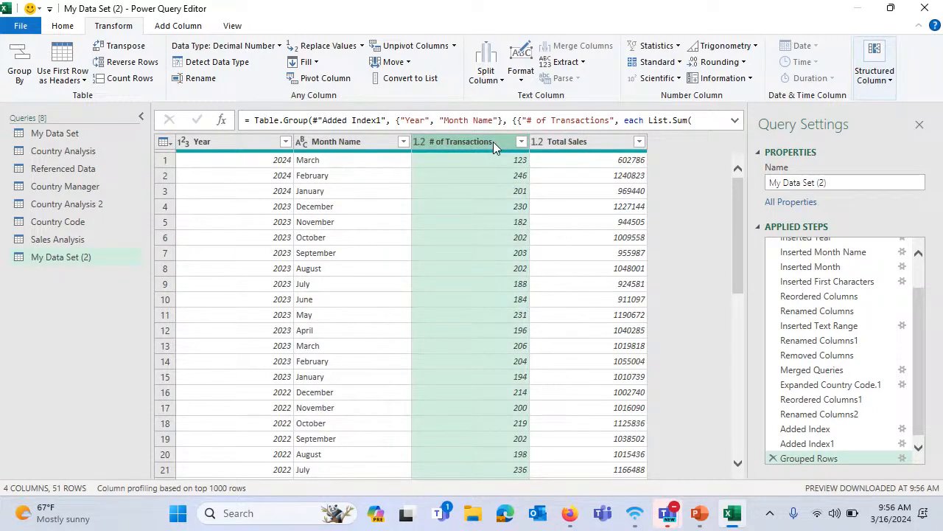
{"action": "left_click", "coordinate": [76, 30]}
{"action": "left_click", "coordinate": [19, 78]}
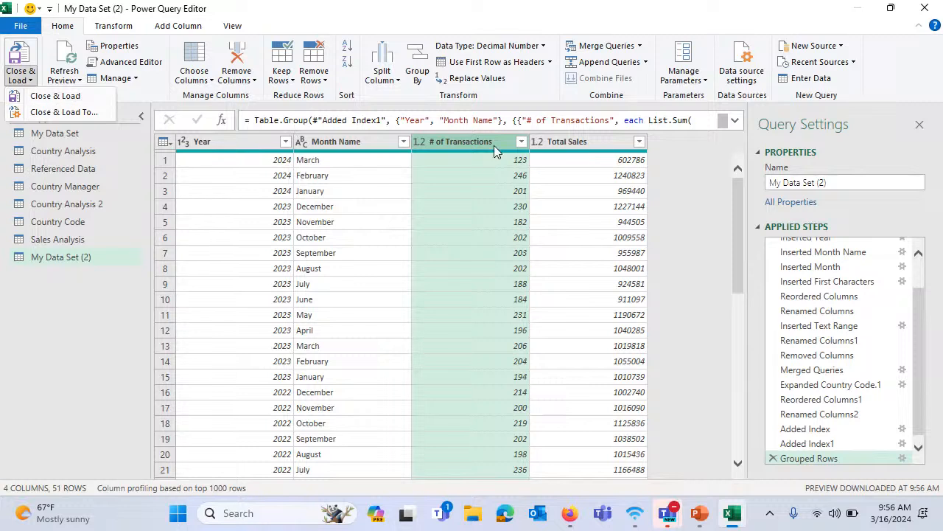
{"action": "left_click", "coordinate": [545, 167]}
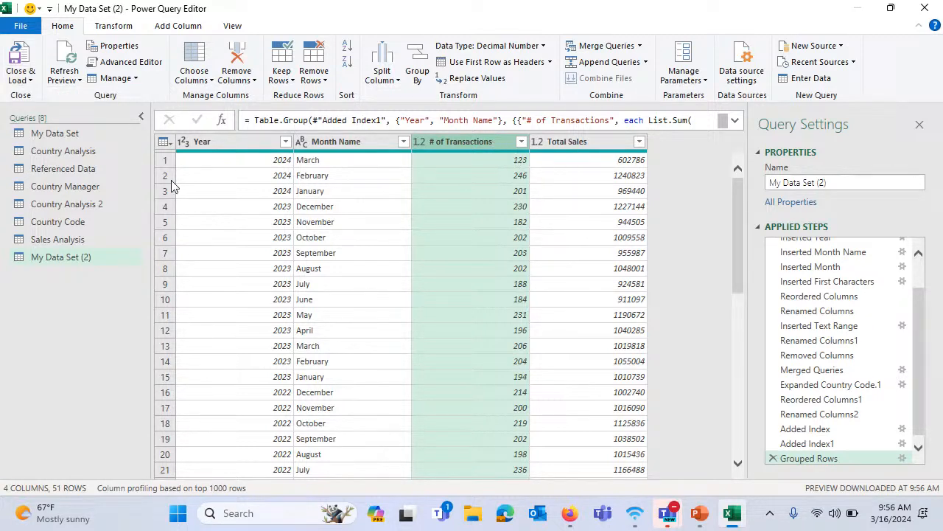
- Add a custom column named Value per Day that divides Total Sales by # of Transactions
{"action": "left_click", "coordinate": [188, 27]}
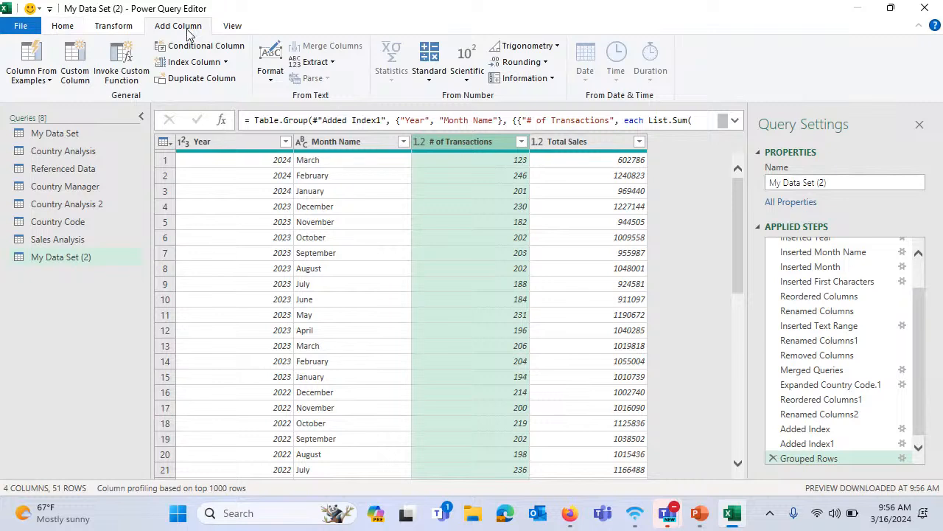
{"action": "left_click", "coordinate": [83, 72]}
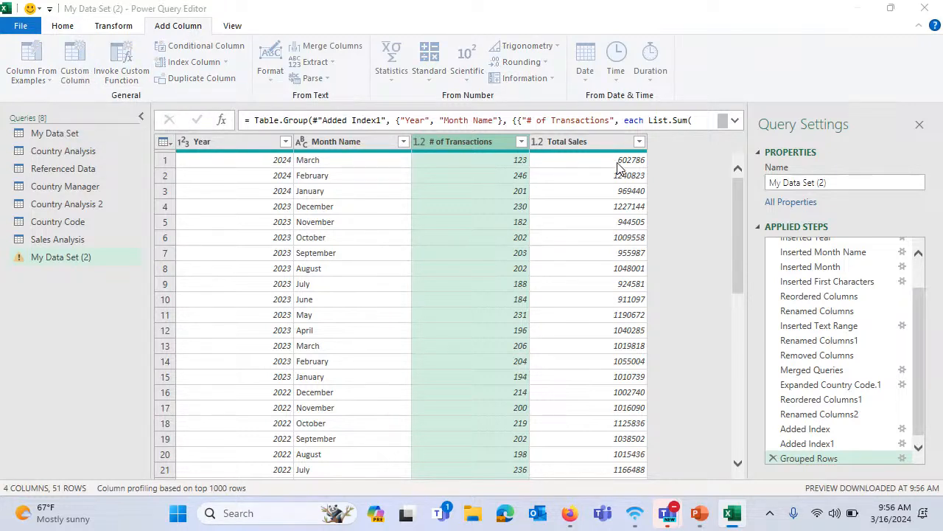
{"action": "double_click", "coordinate": [289, 177]}
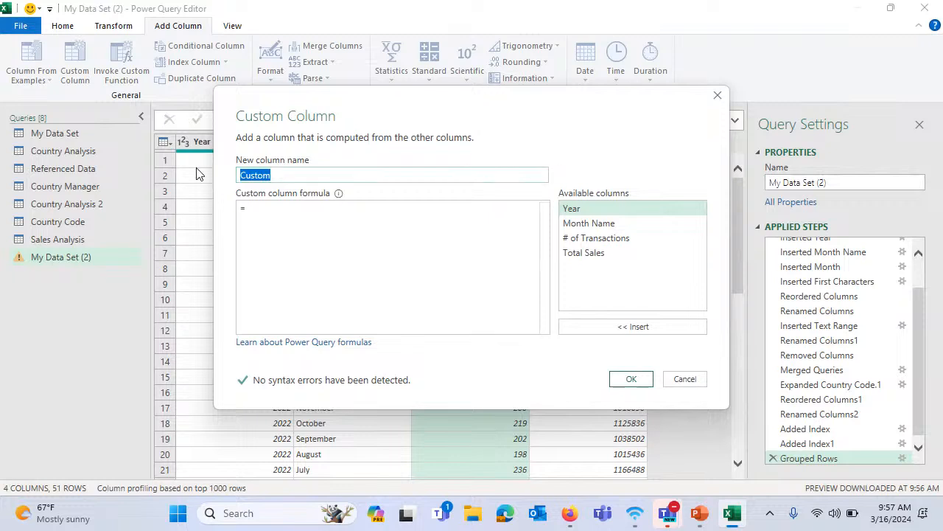
{"action": "type", "text": "Value per Day"}
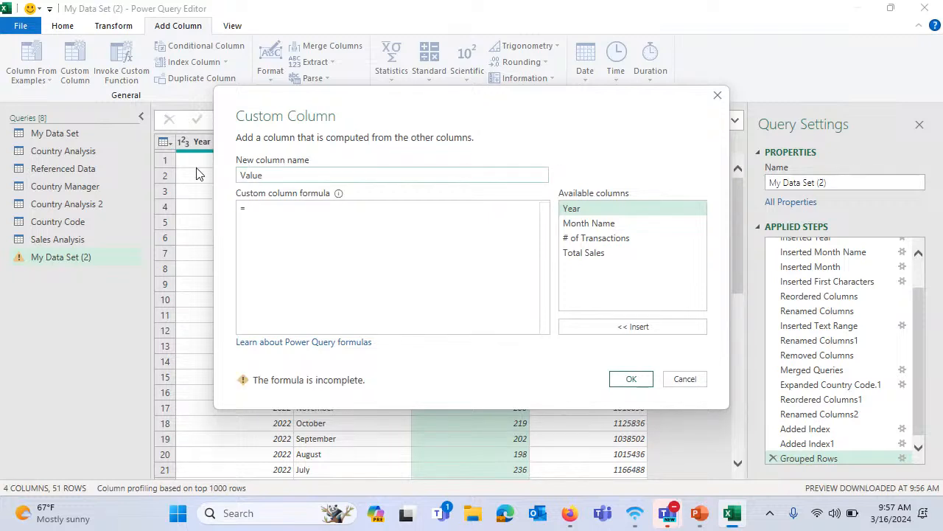
{"action": "left_click", "coordinate": [278, 210]}
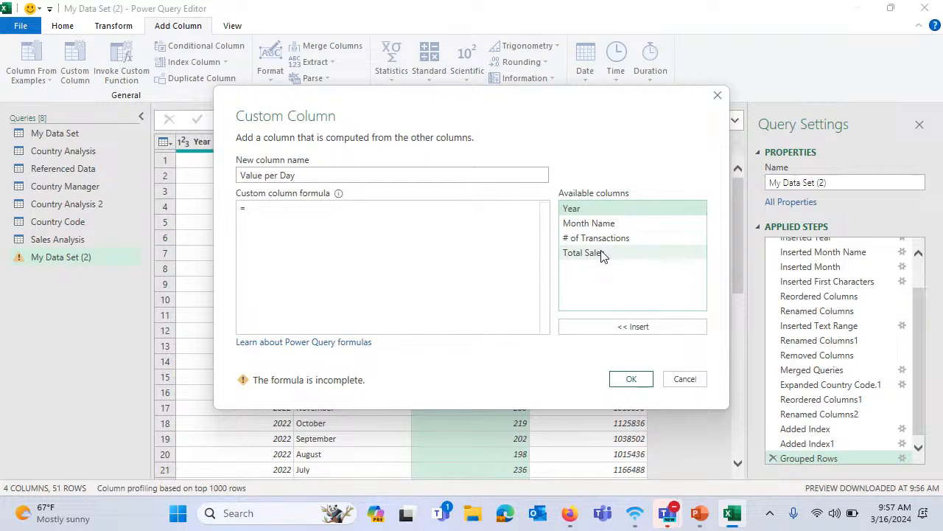
{"action": "double_click", "coordinate": [601, 255]}
{"action": "type", "text": "/"}
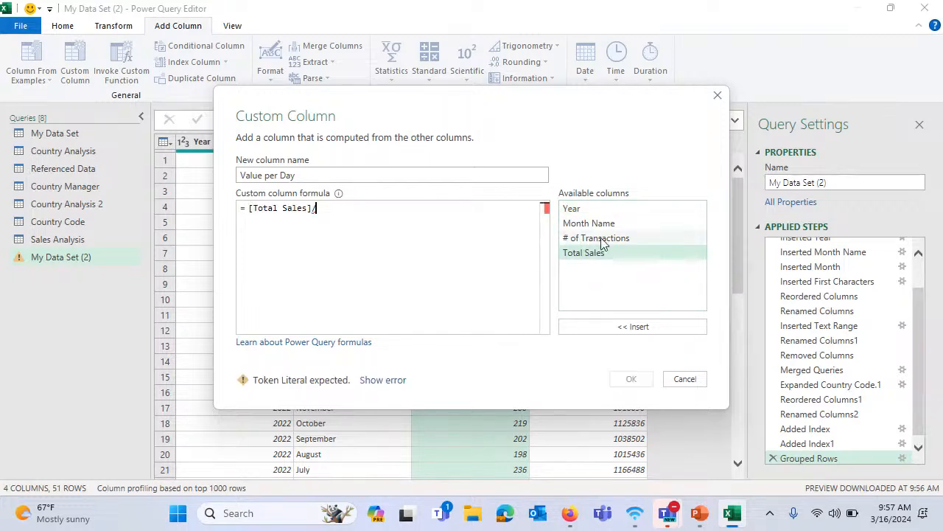
{"action": "double_click", "coordinate": [602, 237]}
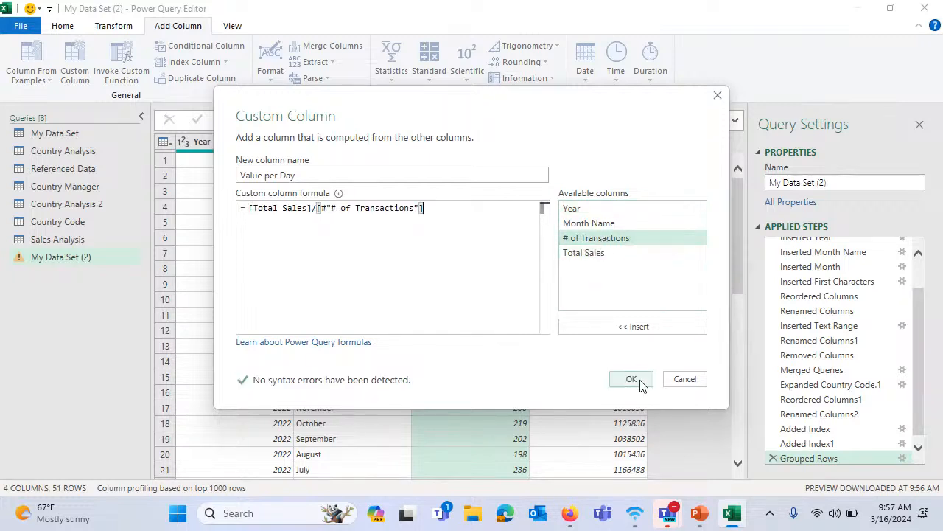
{"action": "left_click", "coordinate": [632, 378]}
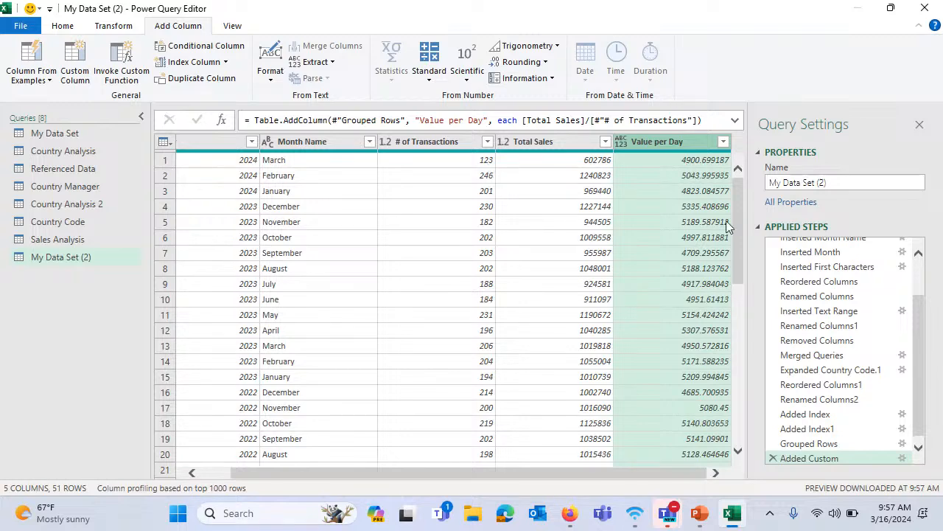
- Close the query editor and load the grouped My Data Set (2) query into the workbook
{"action": "left_click_drag", "start_coordinate": [739, 198], "coordinate": [736, 459]}
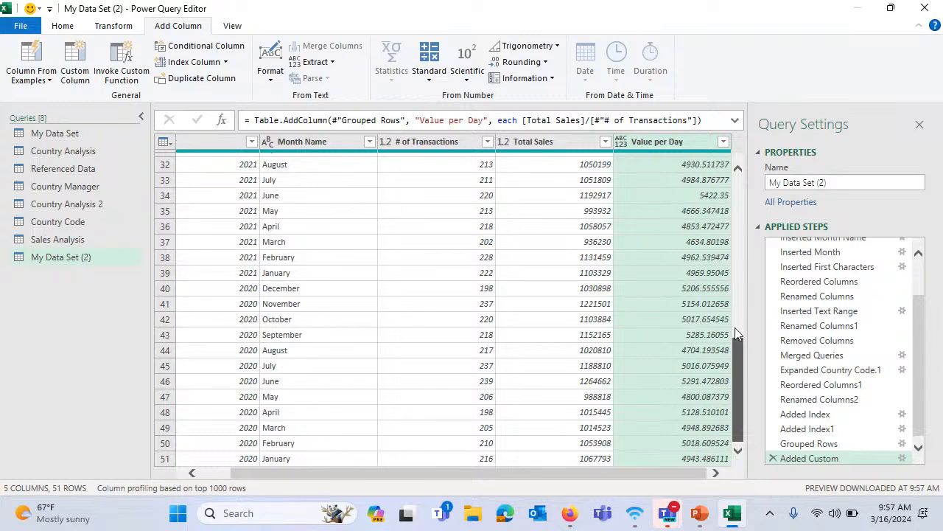
{"action": "left_click_drag", "start_coordinate": [735, 327], "coordinate": [738, 142]}
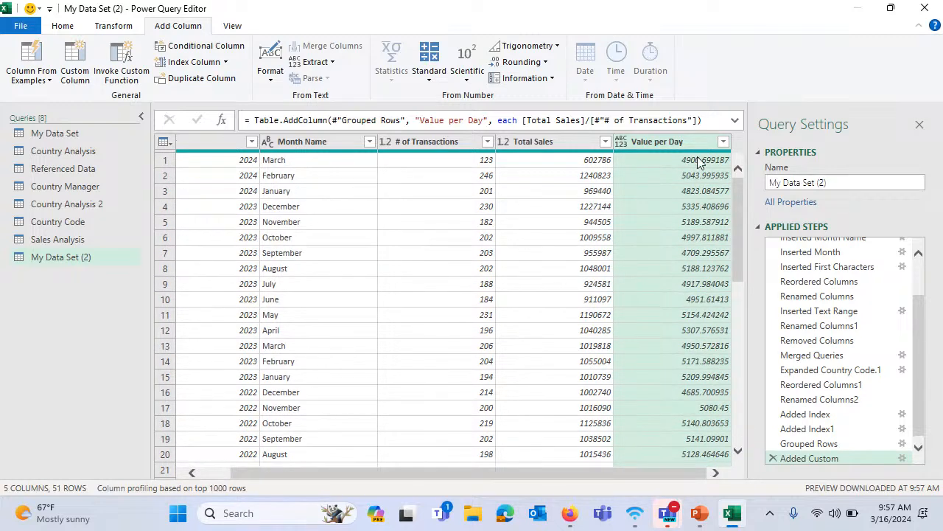
{"action": "left_click", "coordinate": [118, 27]}
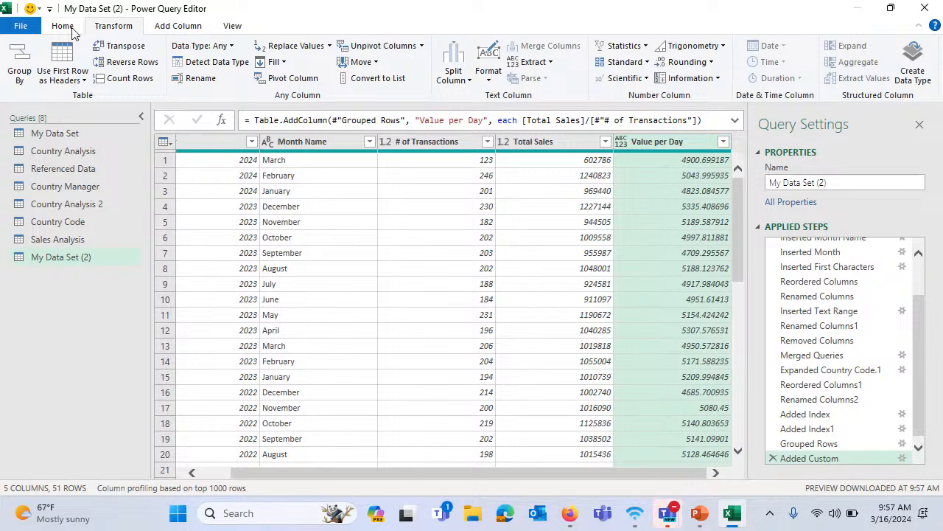
{"action": "left_click", "coordinate": [67, 28]}
{"action": "left_click", "coordinate": [21, 78]}
{"action": "left_click", "coordinate": [49, 99]}
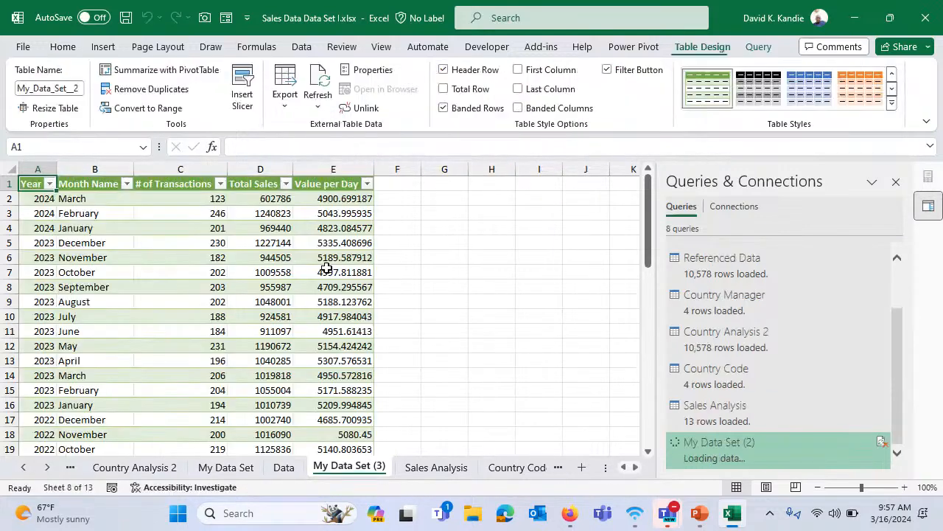
- Select all values in the loaded table's Value per Day column and check their average
{"action": "left_click", "coordinate": [341, 215]}
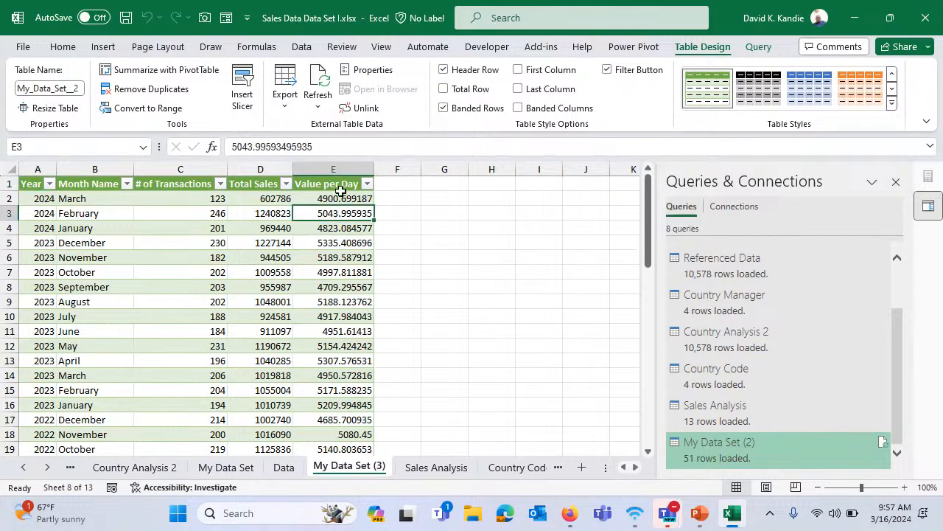
{"action": "scroll", "coordinate": [347, 221], "scroll_direction": "down", "scroll_amount": 3}
{"action": "left_click", "coordinate": [347, 183]}
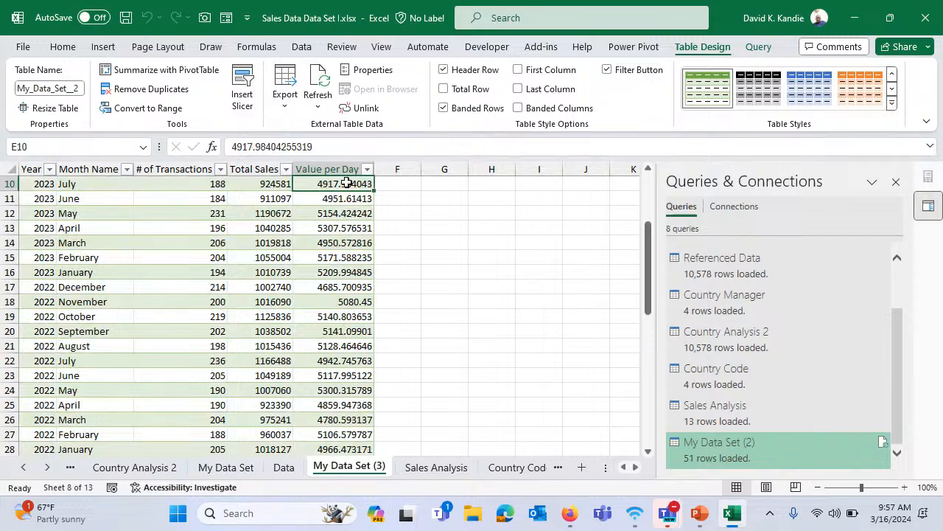
{"action": "key", "text": "ctrl+Up"}
{"action": "key", "text": "ctrl+shift+Down"}
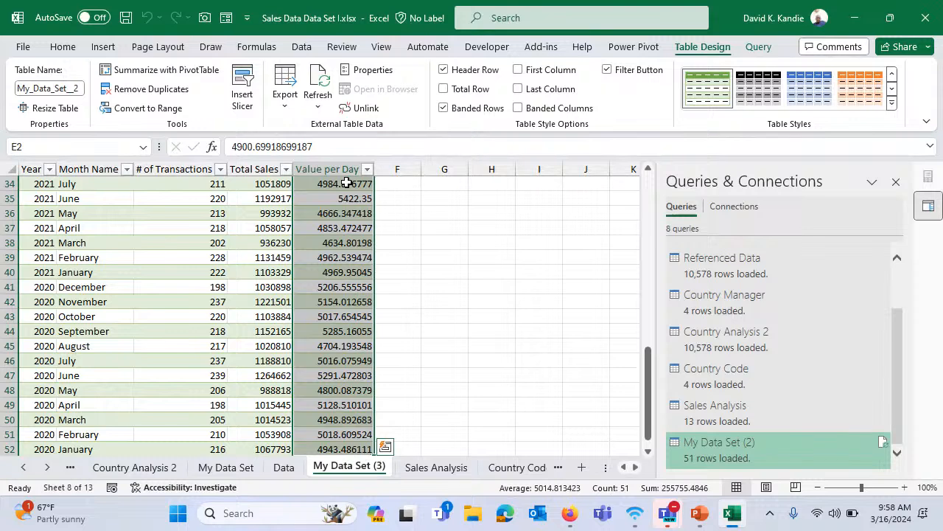
{"action": "key", "text": "ctrl+q"}
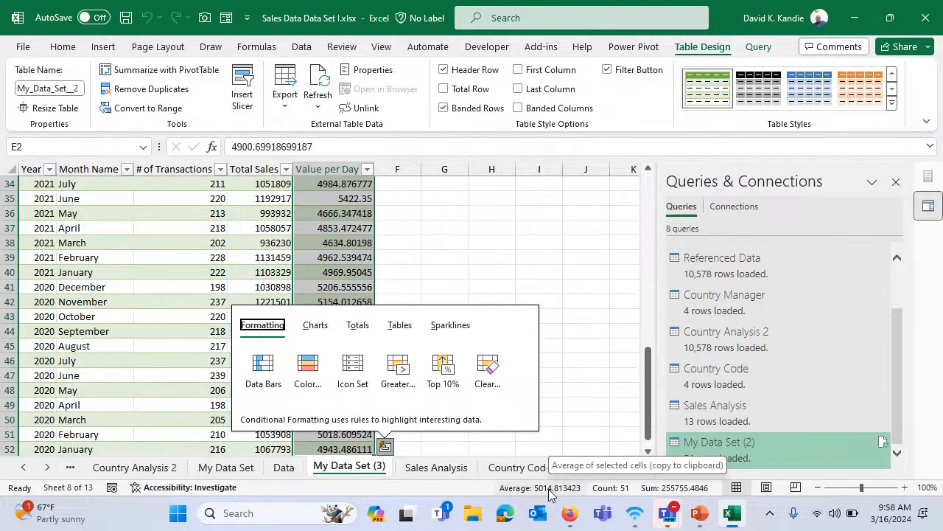
{"action": "left_click", "coordinate": [319, 194]}
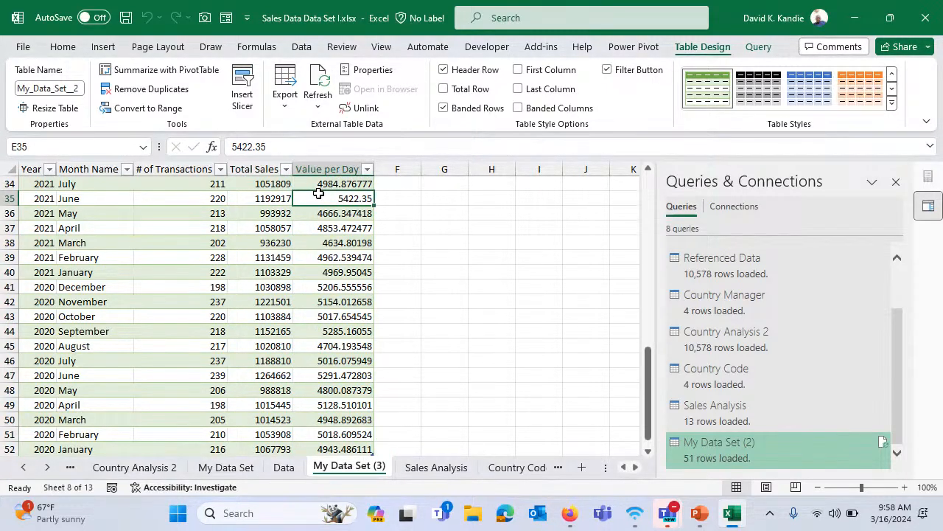
- Return to the start of the loaded table and select its header row from Year to Value per Day
{"action": "key", "text": "ctrl+Up"}
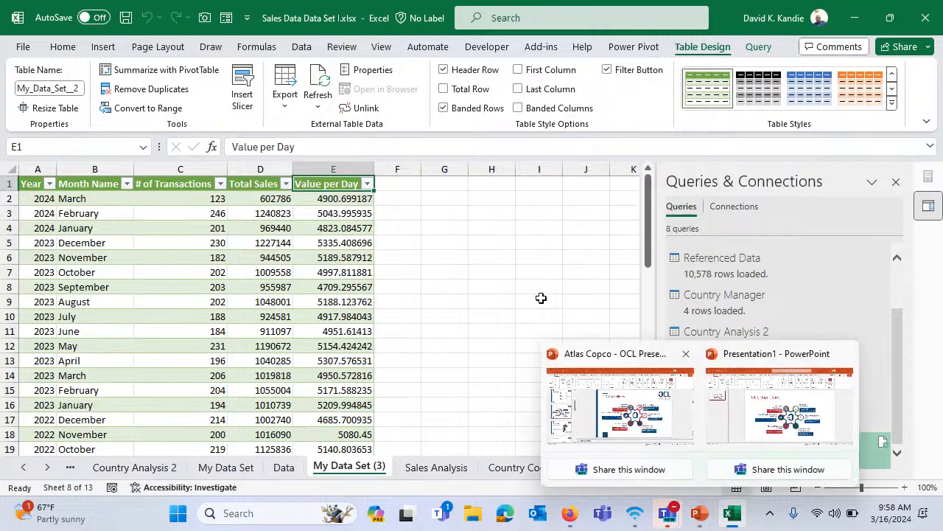
{"action": "left_click", "coordinate": [447, 216]}
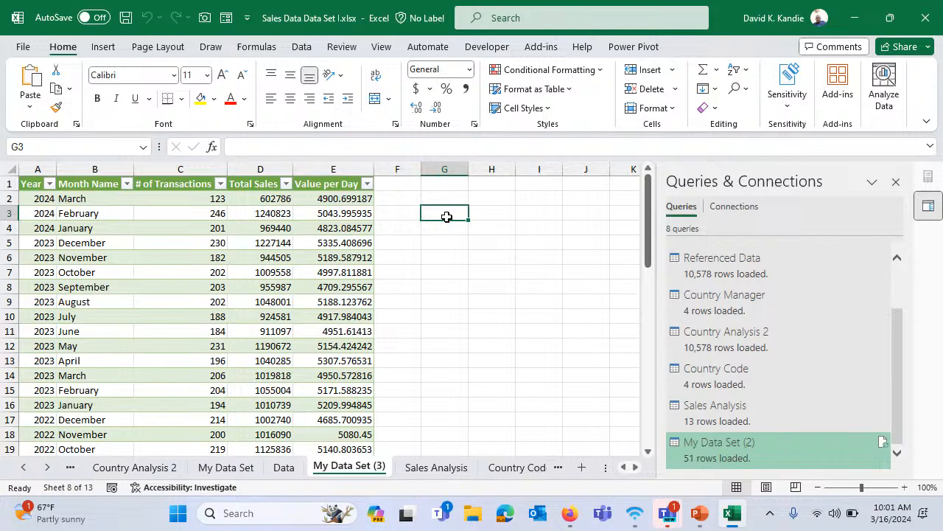
{"action": "left_click", "coordinate": [246, 259]}
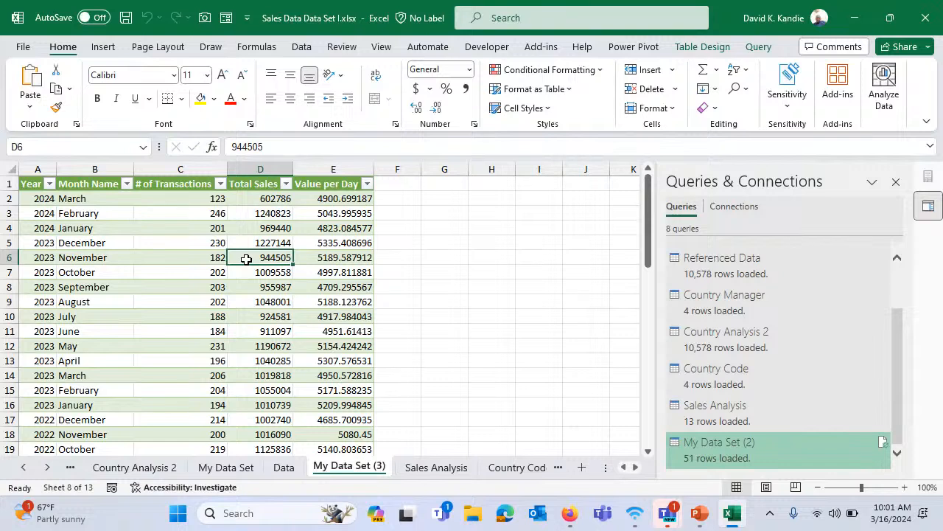
{"action": "key", "text": "ctrl+Up"}
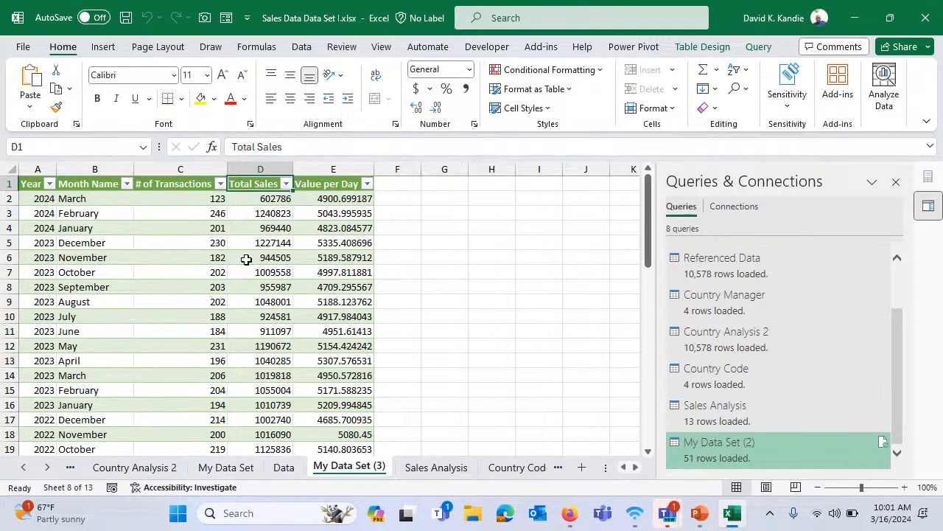
{"action": "key", "text": "ctrl+Left"}
{"action": "key", "text": "ctrl+shift+Right"}
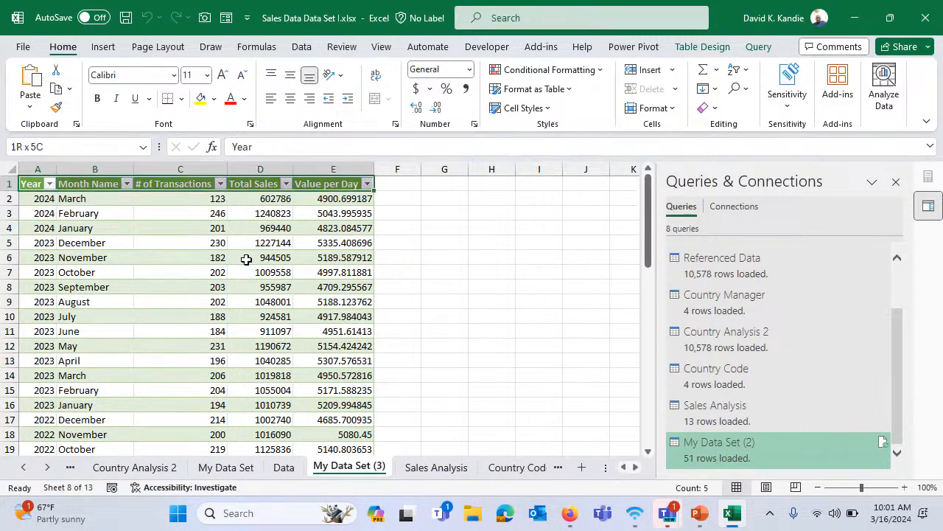
- Try to copy the whole My Data Set table into a new blank workbook, and return to the sales workbook
{"action": "left_click", "coordinate": [224, 467]}
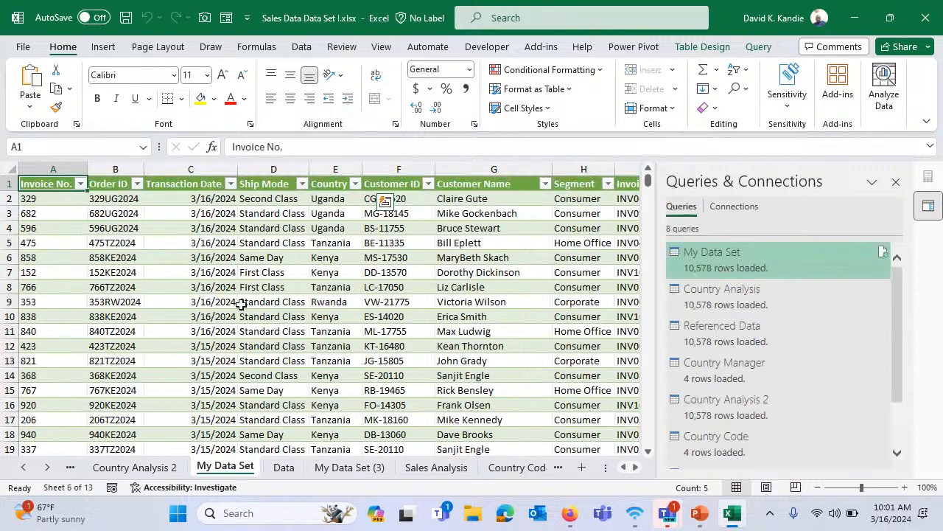
{"action": "left_click", "coordinate": [243, 301]}
{"action": "left_click", "coordinate": [56, 183]}
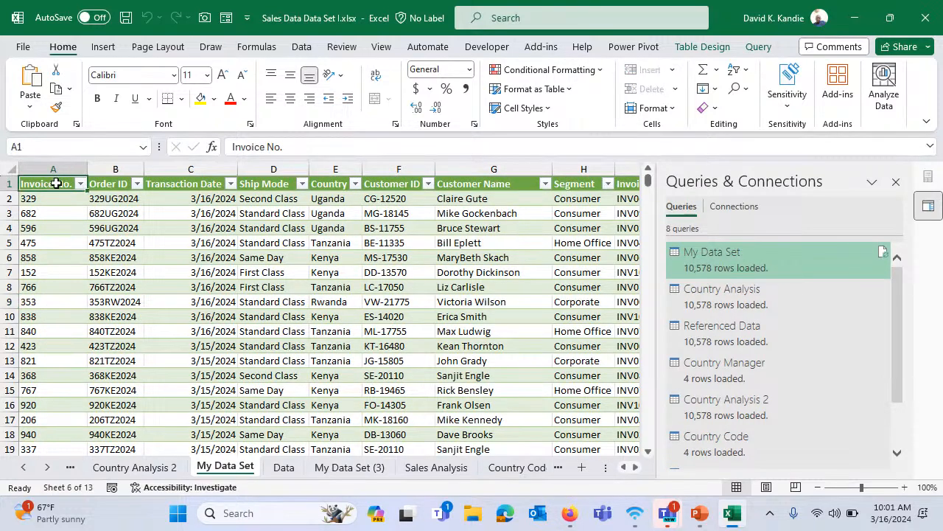
{"action": "key", "text": "ctrl+shift+End"}
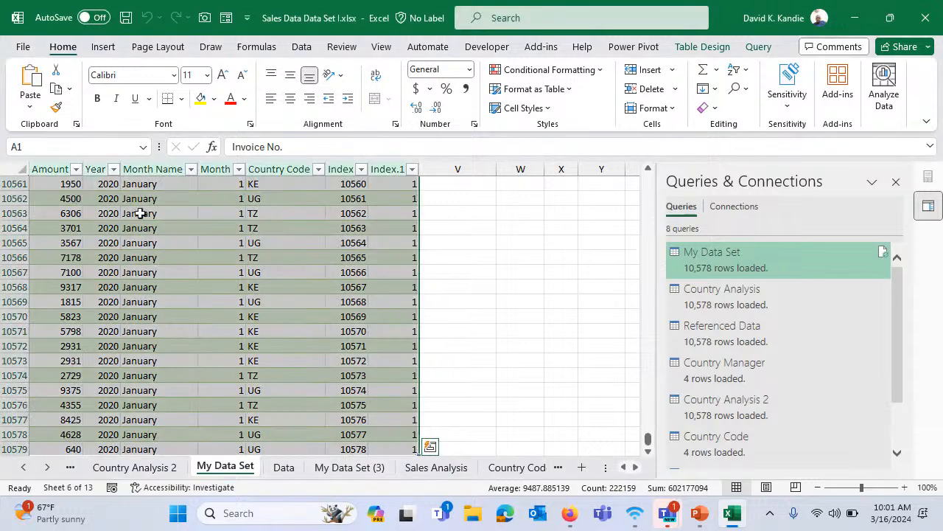
{"action": "key", "text": "ctrl+n"}
{"action": "key", "text": "ctrl+v"}
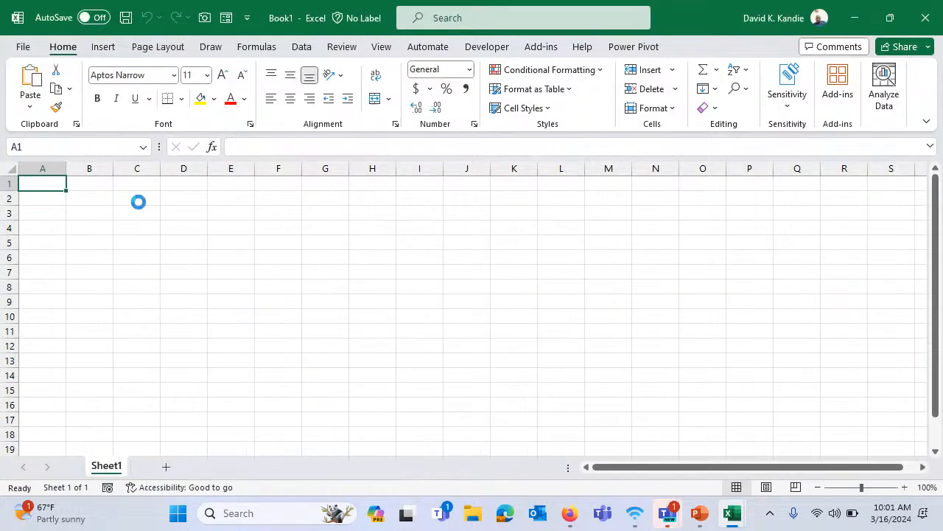
{"action": "key", "text": "ctrl+z"}
{"action": "key", "text": "alt+Tab"}
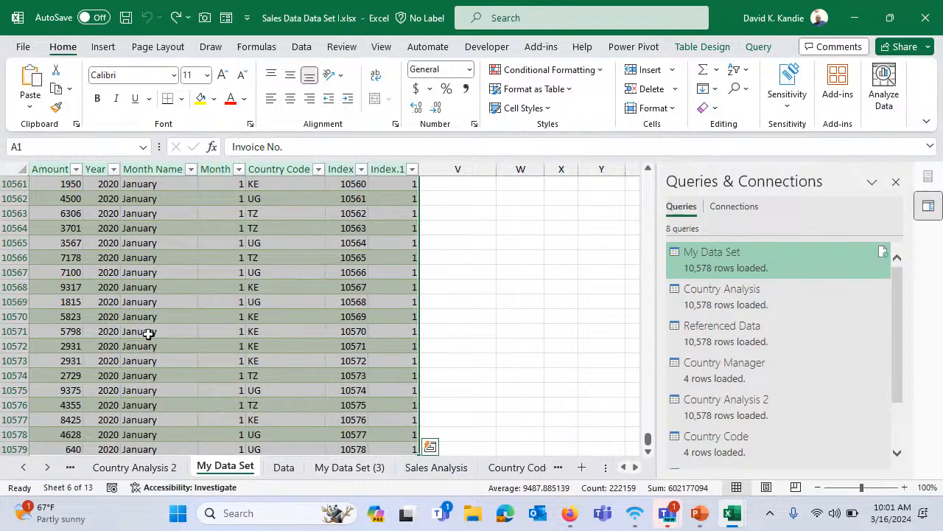
- Look through the grouped result, Sales Analysis, Country Code and Country Manager sheets, and return to the My Data Set sheet
{"action": "left_click", "coordinate": [336, 470]}
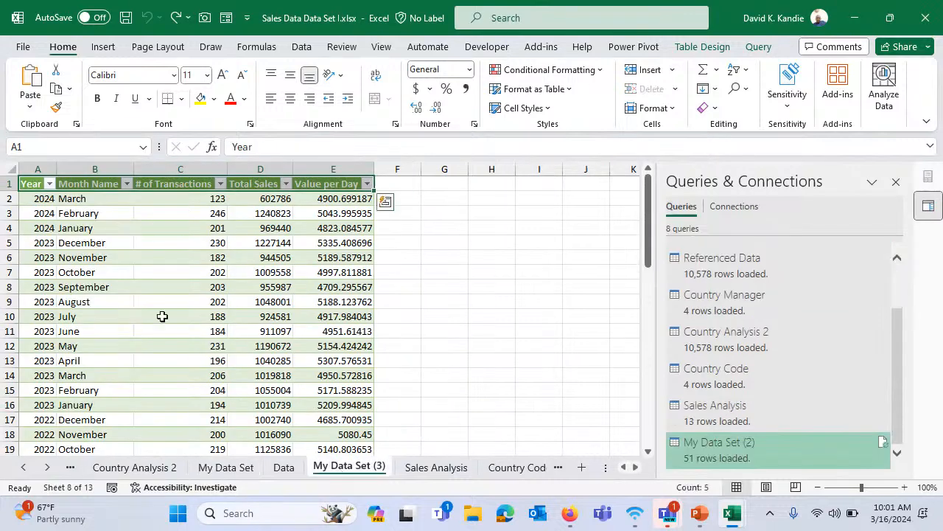
{"action": "left_click", "coordinate": [433, 475]}
{"action": "left_click", "coordinate": [514, 480]}
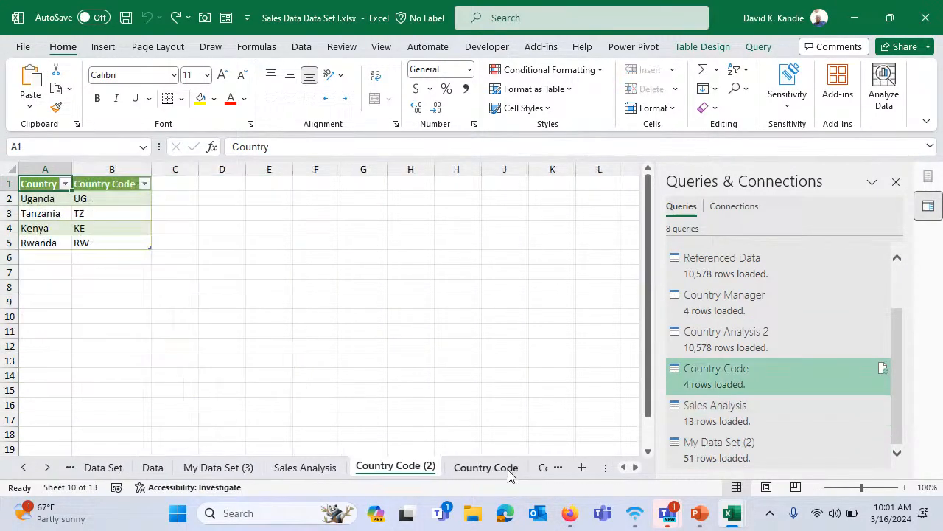
{"action": "left_click", "coordinate": [490, 472]}
{"action": "left_click", "coordinate": [490, 469]}
{"action": "left_click", "coordinate": [511, 467]}
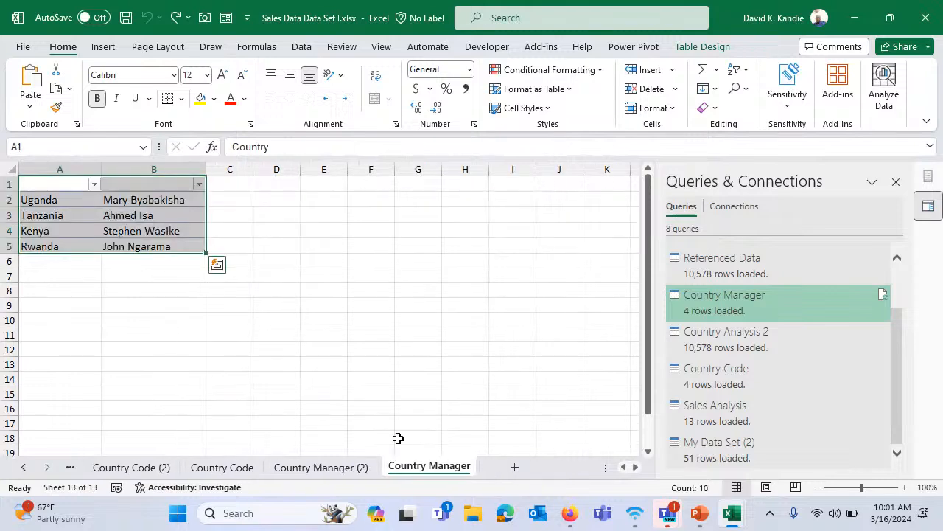
{"action": "left_click", "coordinate": [115, 470]}
{"action": "left_click", "coordinate": [23, 468]}
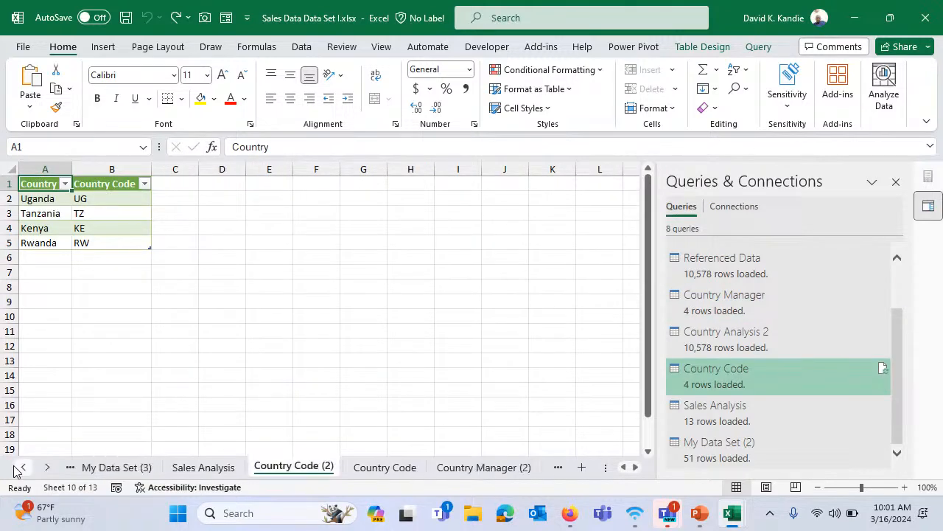
{"action": "left_click", "coordinate": [120, 467]}
- Try to select and copy the entire My Data Set table, and go back to its first header cell
{"action": "left_click", "coordinate": [136, 288]}
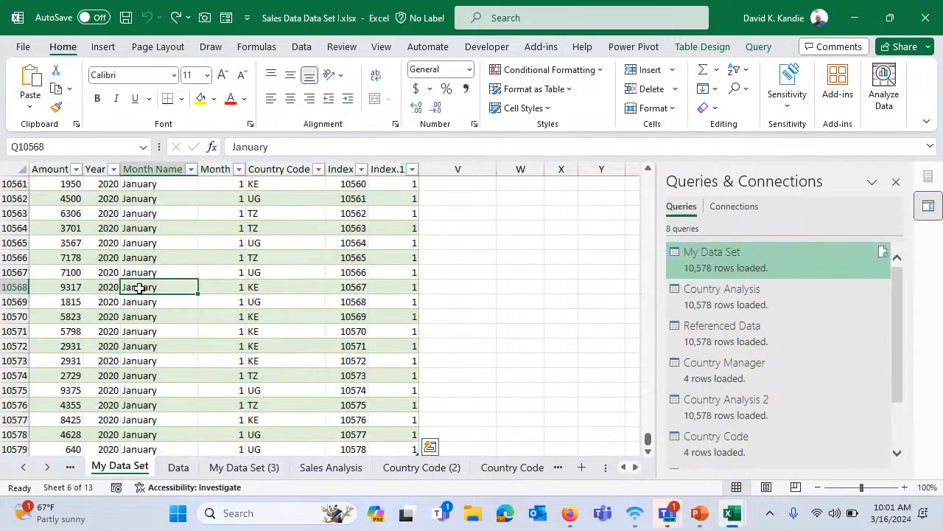
{"action": "key", "text": "ctrl+a"}
{"action": "key", "text": "ctrl+c"}
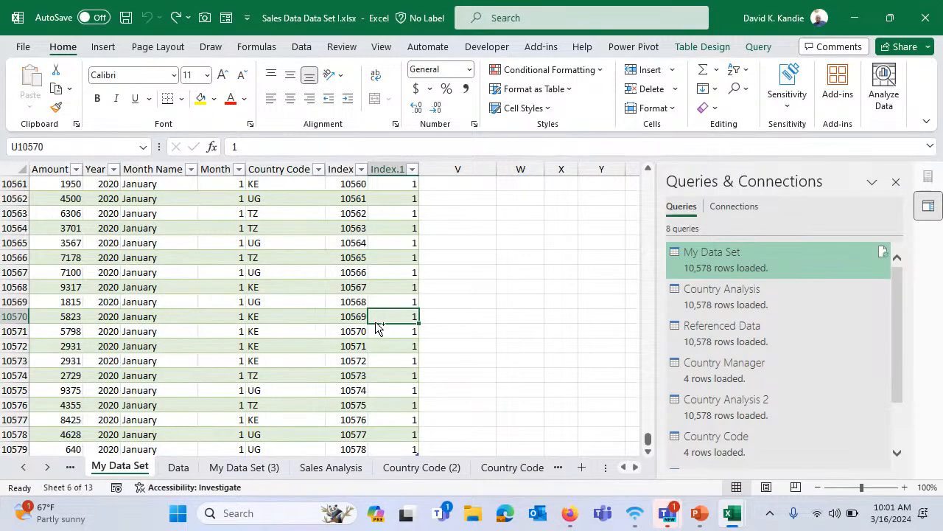
{"action": "key", "text": "ctrl+Up"}
{"action": "key", "text": "ctrl+Left"}
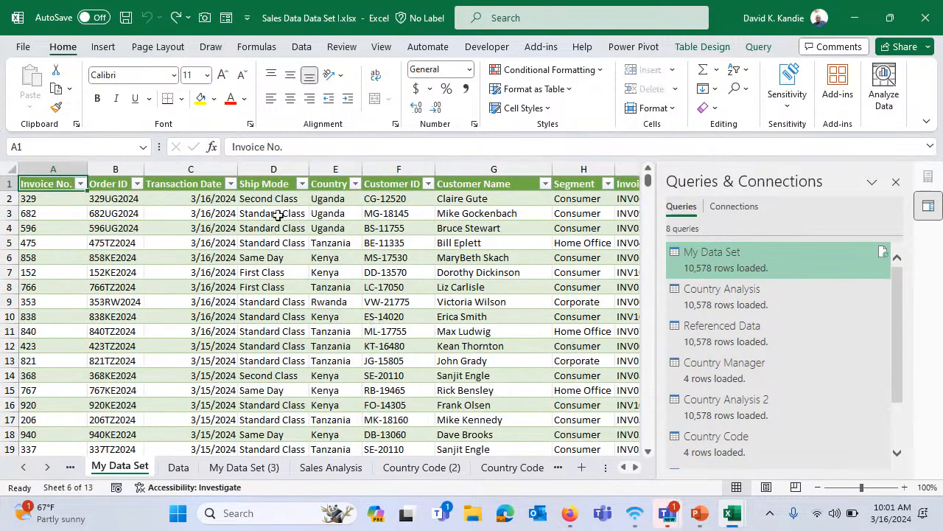
- Filter the Country column of the My Data Set table to show only Kenya
{"action": "left_click", "coordinate": [579, 186]}
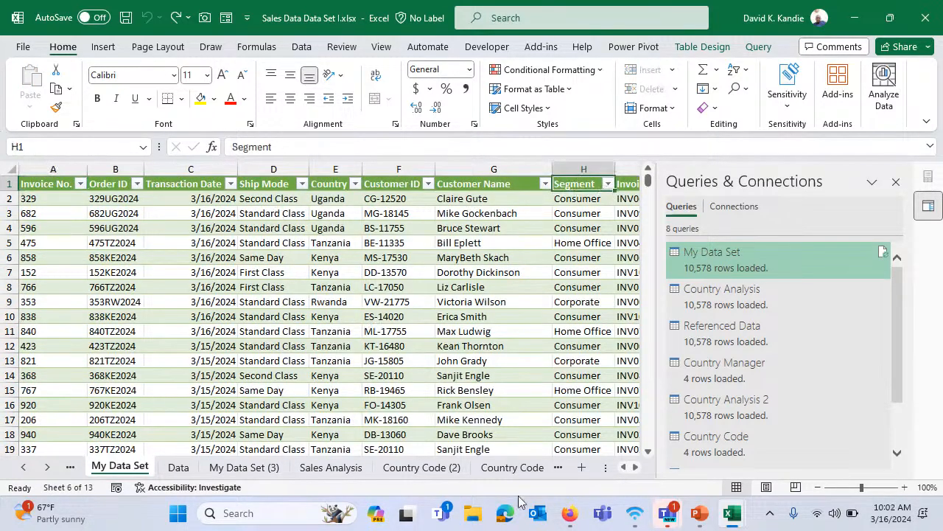
{"action": "left_click", "coordinate": [636, 468]}
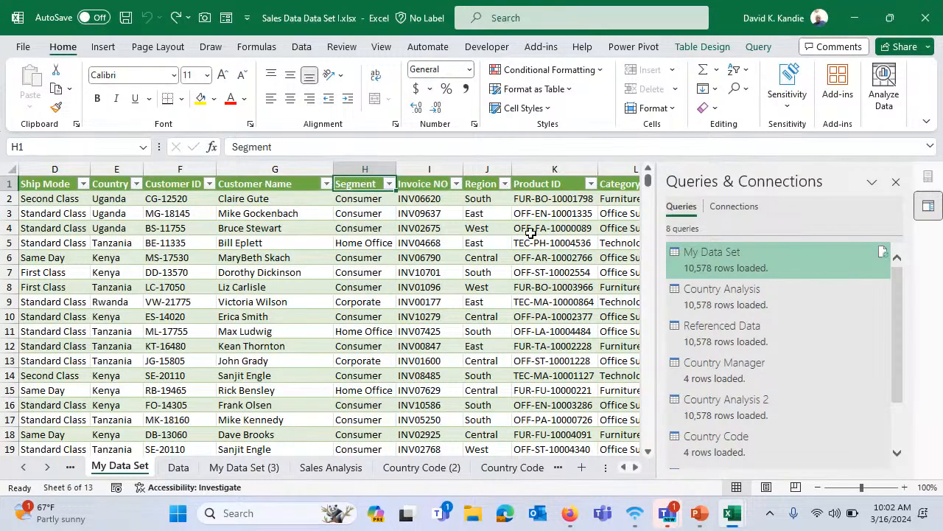
{"action": "left_click", "coordinate": [137, 184]}
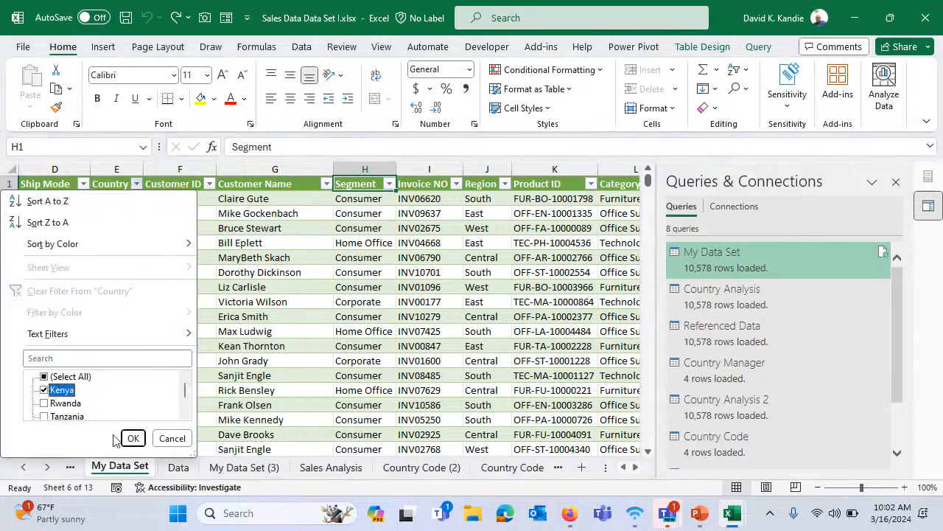
{"action": "left_click", "coordinate": [132, 439]}
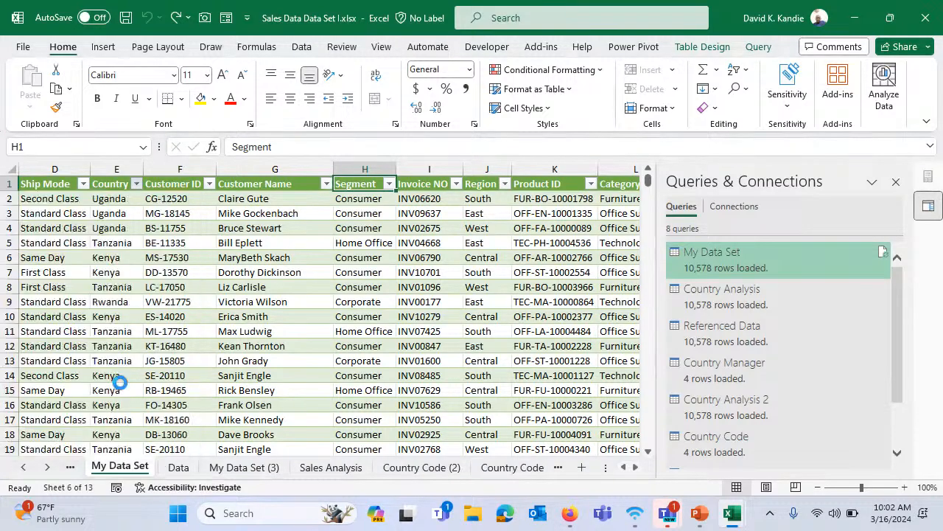
- Copy the filtered Kenya rows and paste them into a new workbook
{"action": "left_click", "coordinate": [87, 271]}
{"action": "key", "text": "ctrl+a"}
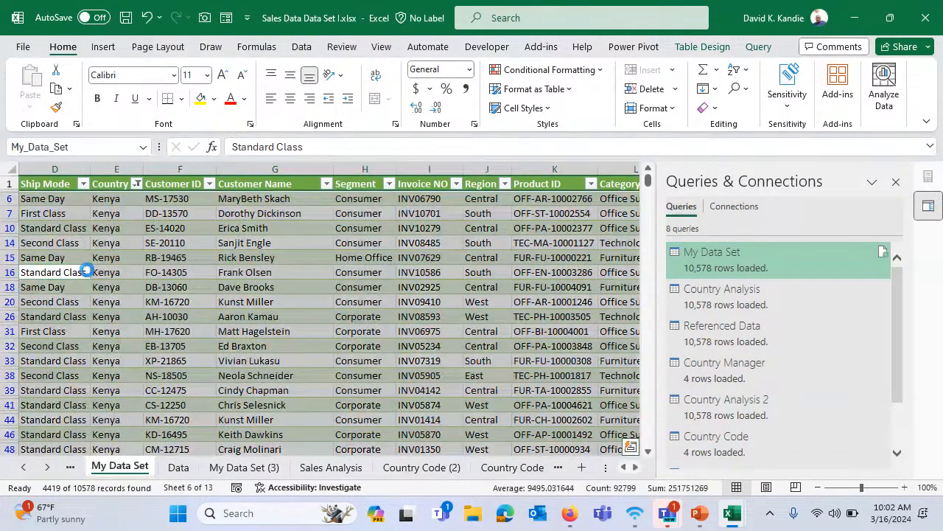
{"action": "key", "text": "ctrl+c"}
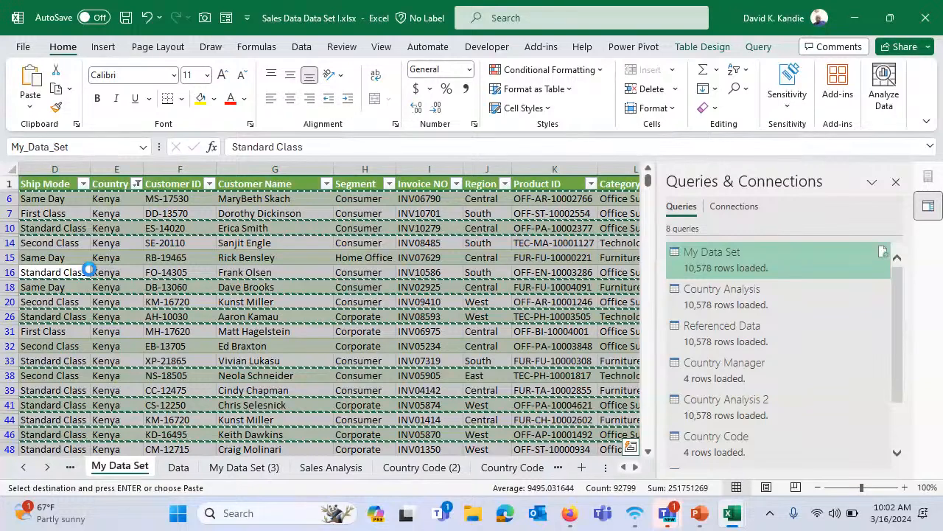
{"action": "left_click", "coordinate": [89, 272]}
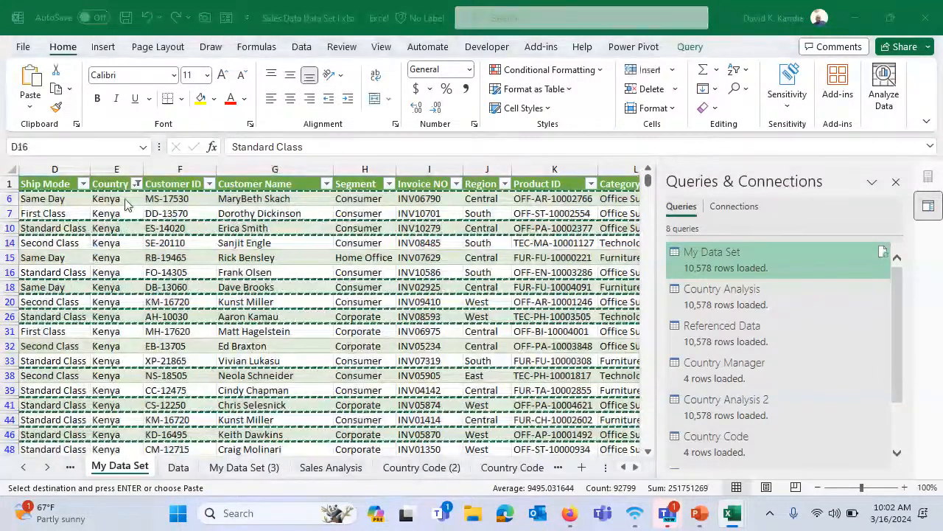
{"action": "key", "text": "ctrl+n"}
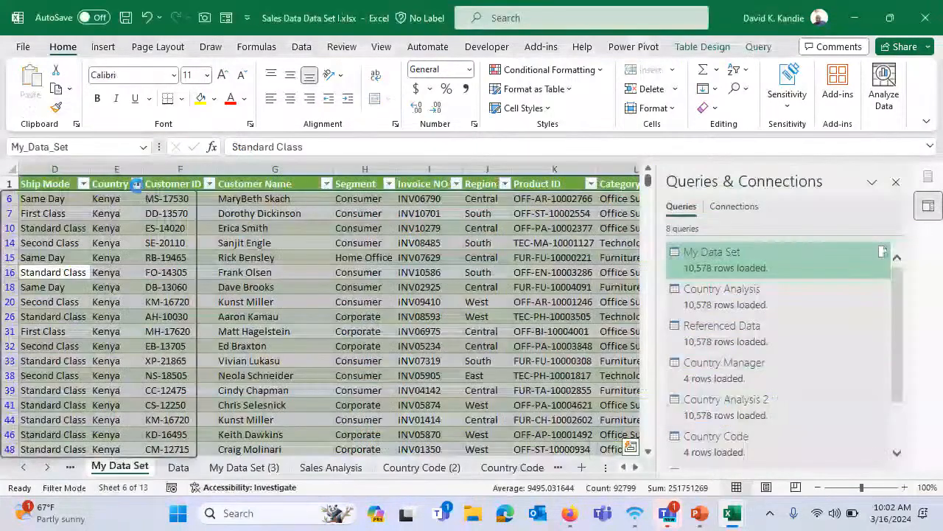
- Change the Country filter in the My Data Set table to show only Tanzania
{"action": "left_click", "coordinate": [137, 183]}
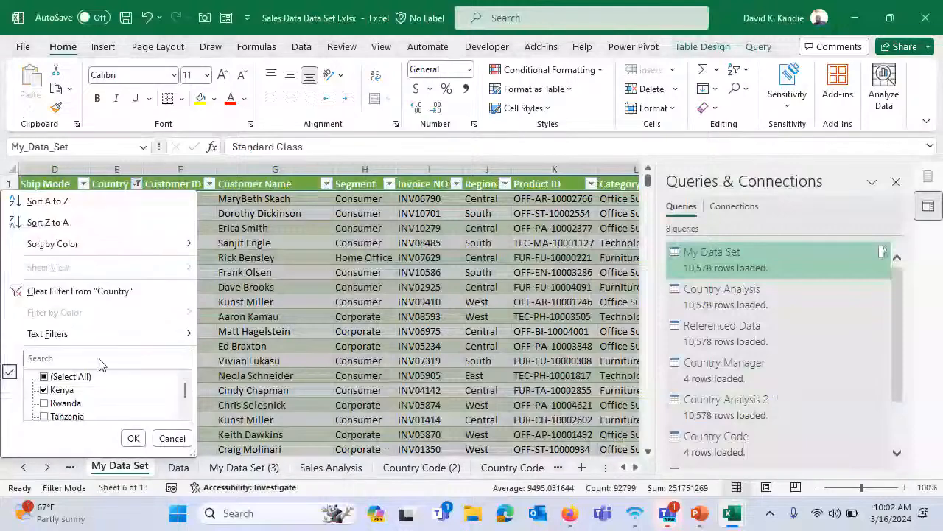
{"action": "left_click", "coordinate": [44, 390]}
{"action": "left_click", "coordinate": [44, 416]}
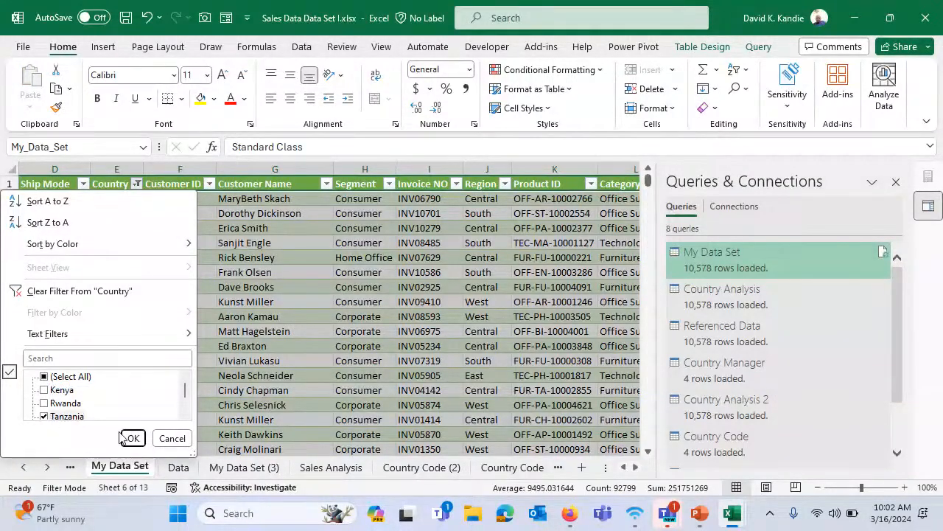
{"action": "left_click", "coordinate": [133, 438]}
- Copy the filtered Tanzania rows and paste them into a new second sheet of the Book2 workbook
{"action": "left_click", "coordinate": [125, 257]}
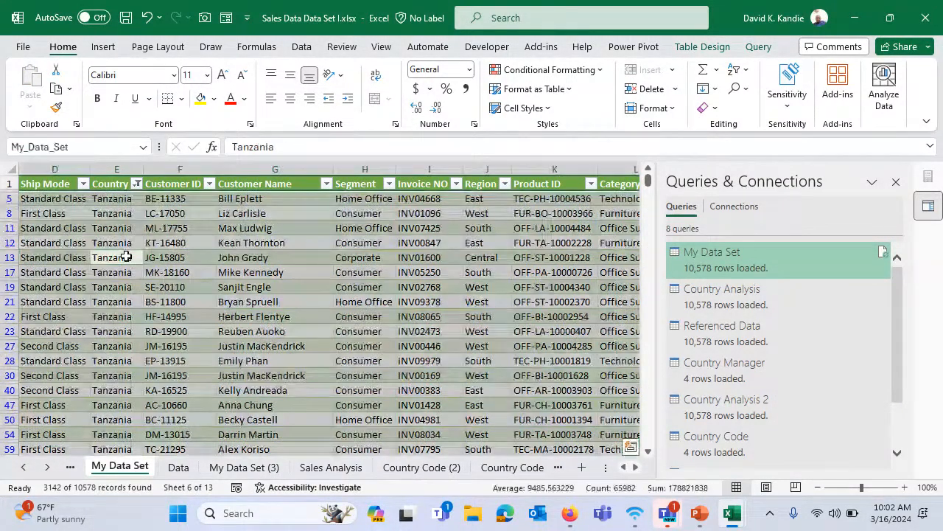
{"action": "key", "text": "ctrl+c"}
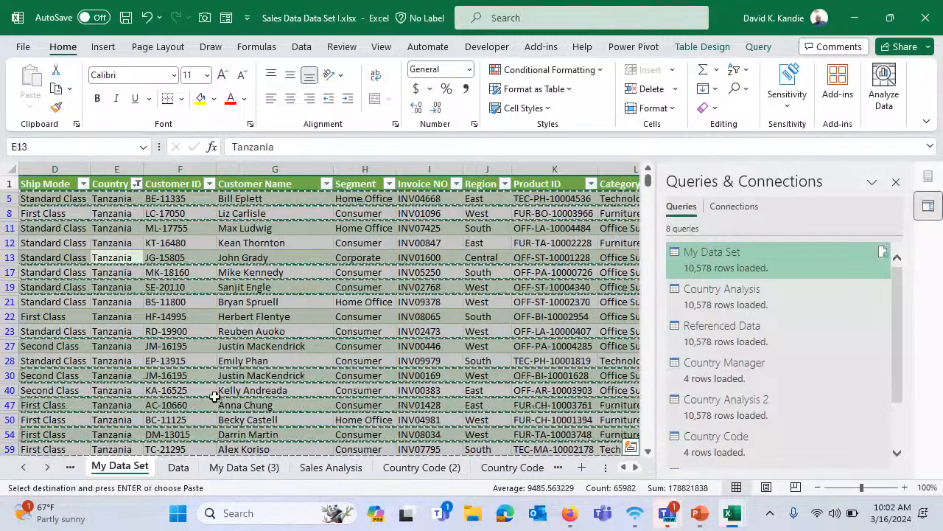
{"action": "key", "text": "alt+Tab"}
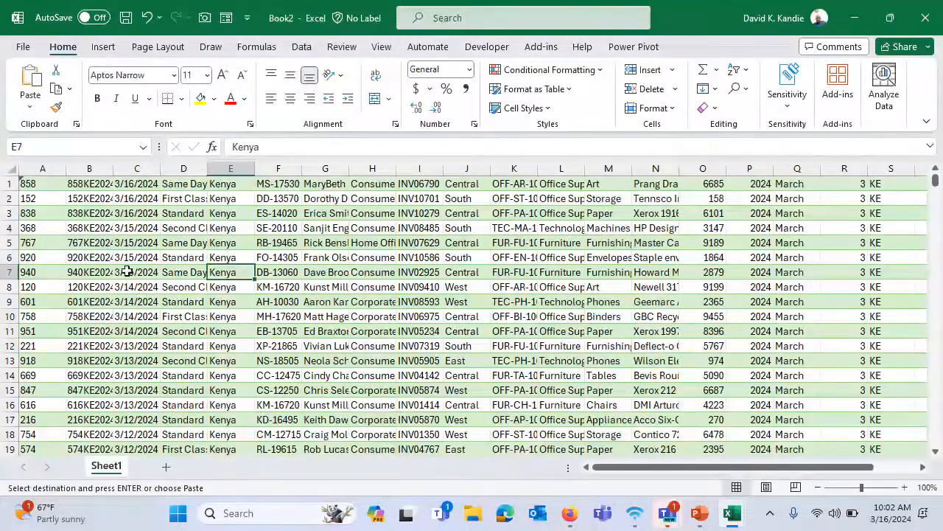
{"action": "left_click", "coordinate": [166, 466]}
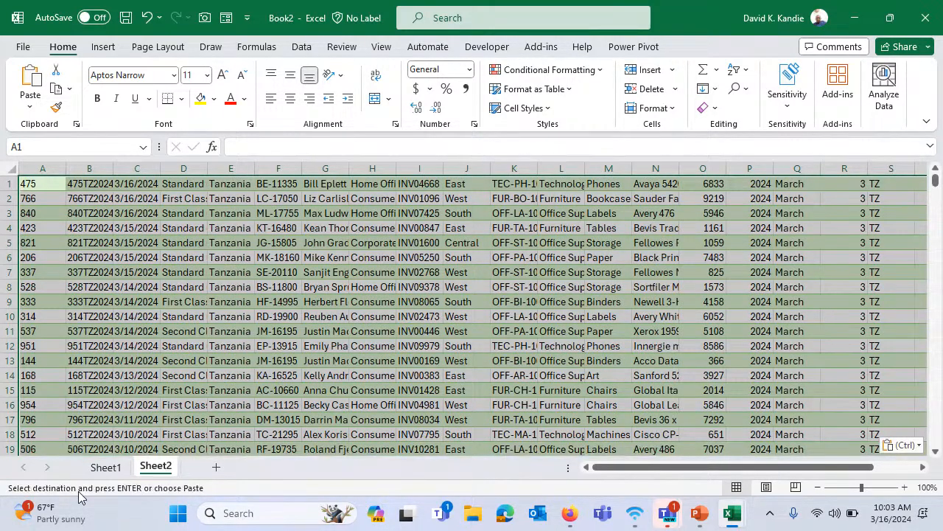
- Back in the sales workbook, filter the Country column to only Uganda and select the filtered rows
{"action": "key", "text": "alt+Tab"}
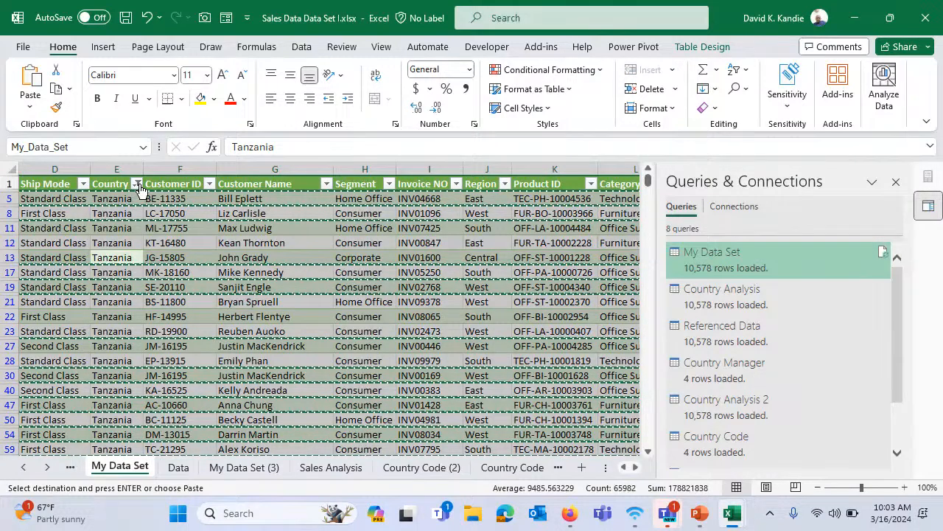
{"action": "left_click", "coordinate": [137, 184]}
{"action": "scroll", "coordinate": [59, 398], "scroll_direction": "down", "scroll_amount": 2}
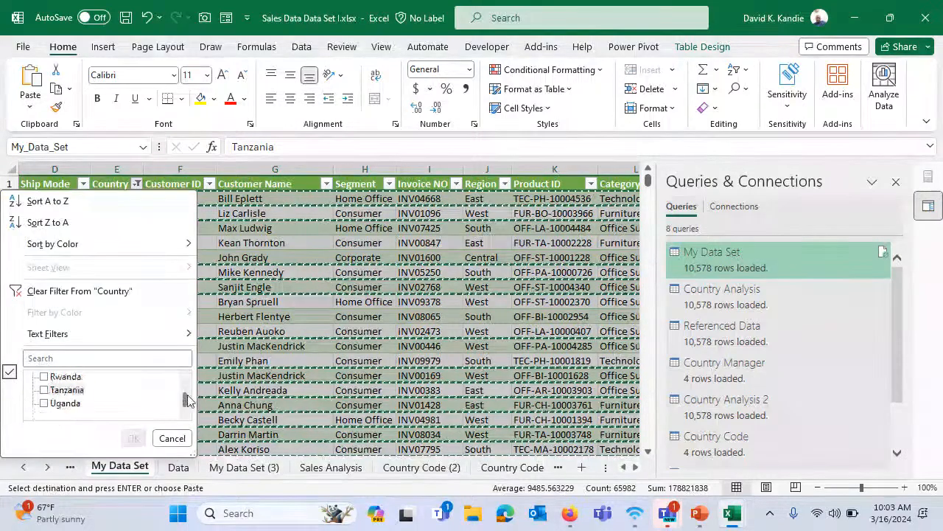
{"action": "left_click", "coordinate": [53, 404]}
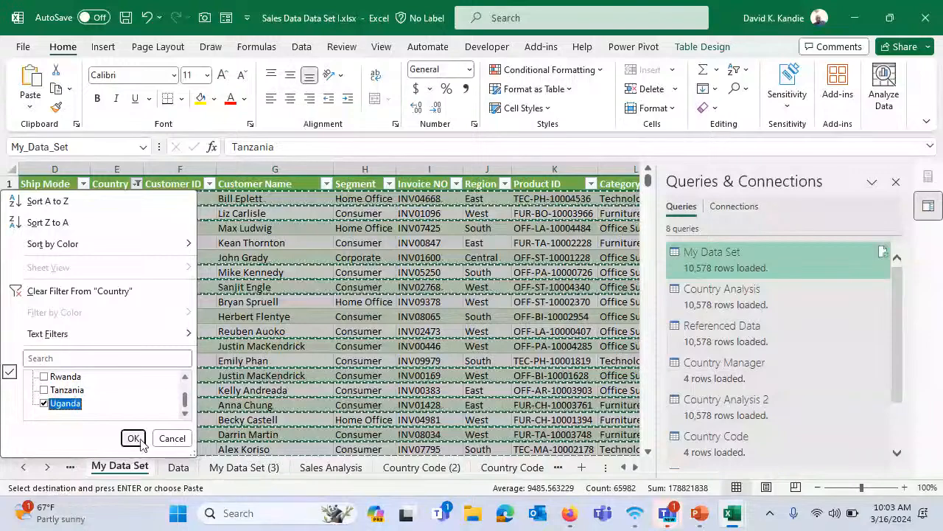
{"action": "left_click", "coordinate": [133, 438]}
{"action": "left_click", "coordinate": [122, 213]}
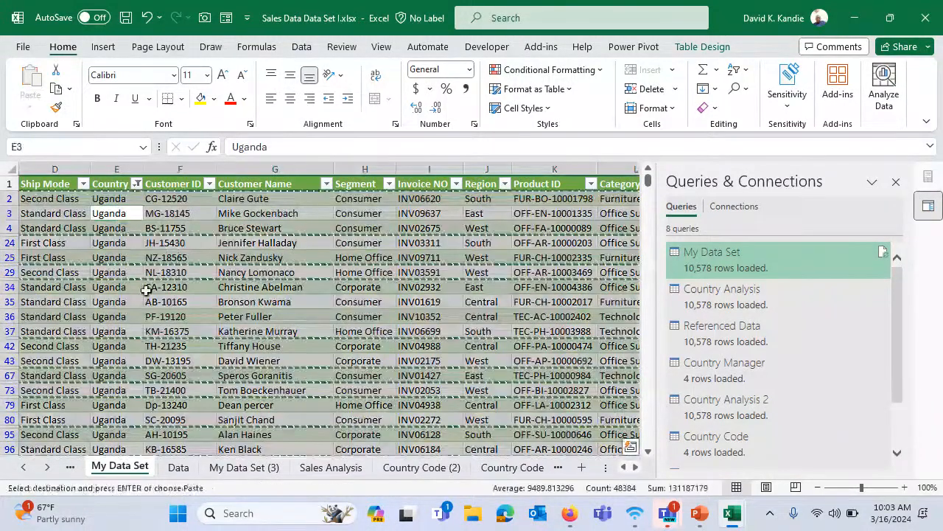
- Switch to the Book2 workbook and paste the copied Uganda rows into a new third sheet
{"action": "key", "text": "alt+Tab"}
{"action": "left_click", "coordinate": [191, 469]}
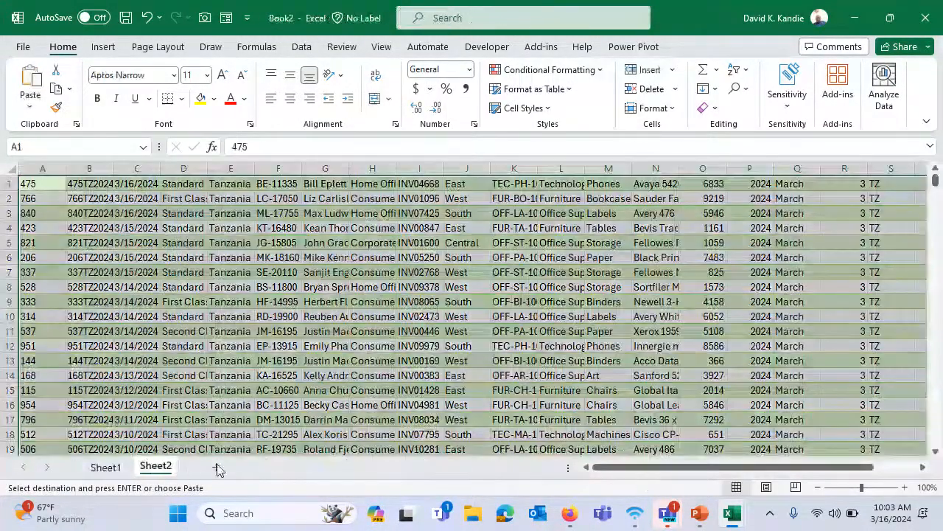
{"action": "left_click", "coordinate": [218, 469]}
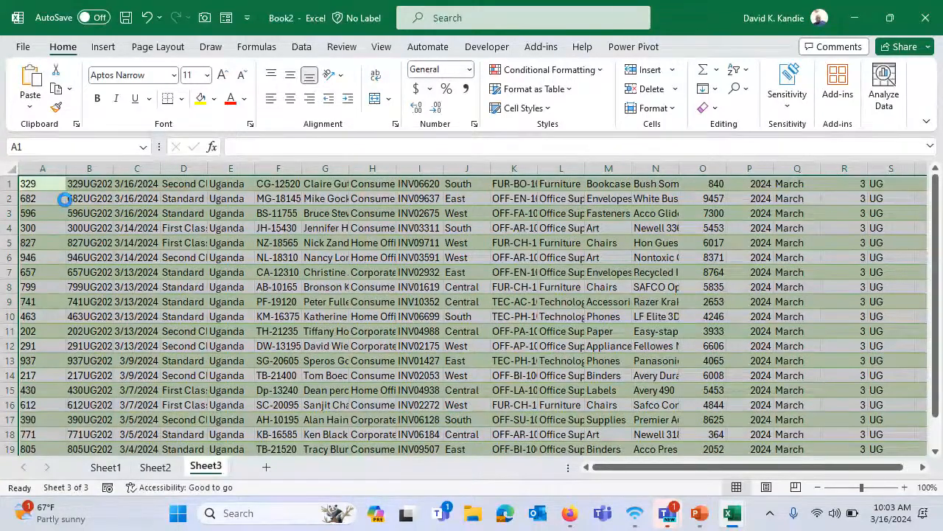
{"action": "left_click", "coordinate": [137, 227]}
- Rename the sheet holding the Uganda rows as Uganda and the second sheet as Tanzania
{"action": "double_click", "coordinate": [200, 467]}
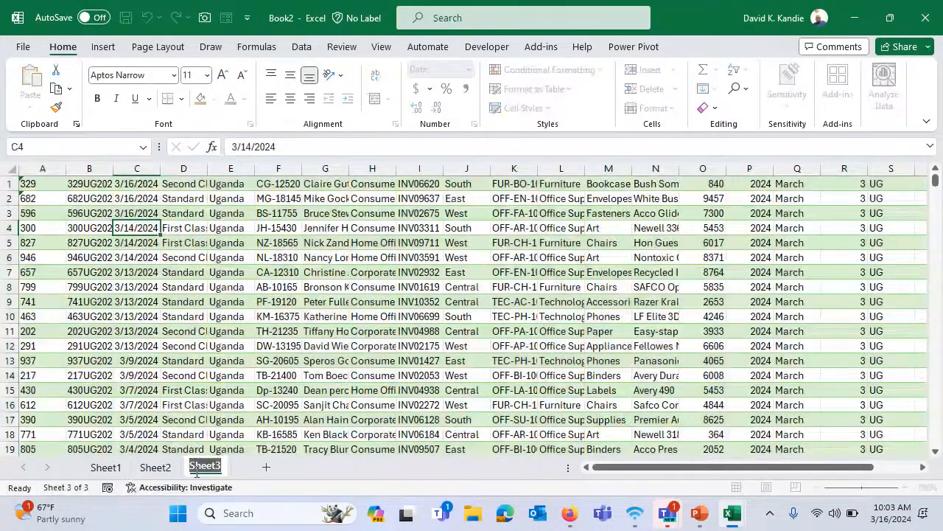
{"action": "key", "text": "BackSpace"}
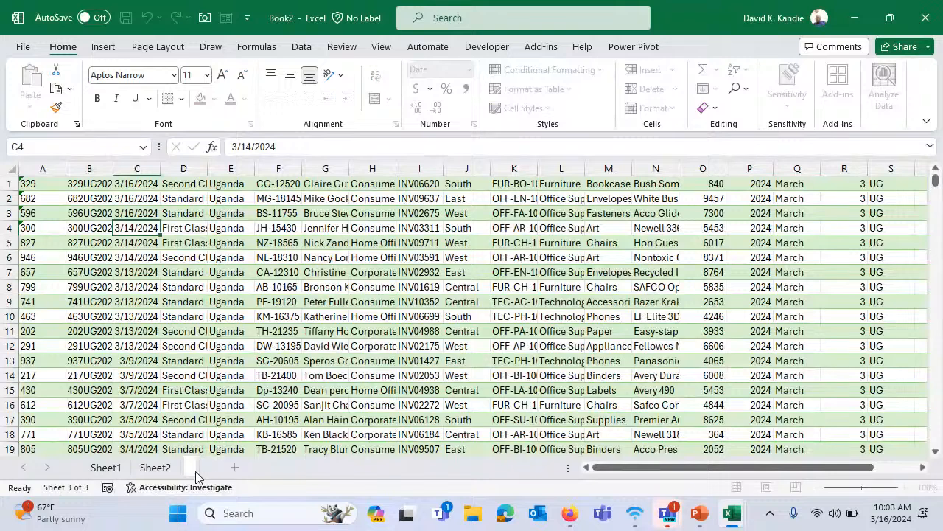
{"action": "type", "text": "Uganda"}
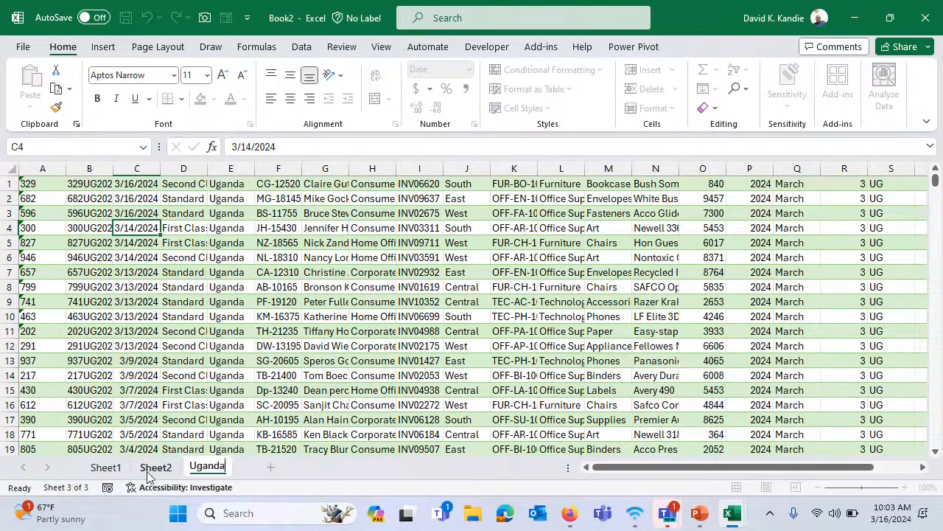
{"action": "double_click", "coordinate": [147, 467]}
{"action": "type", "text": "Tanzania"}
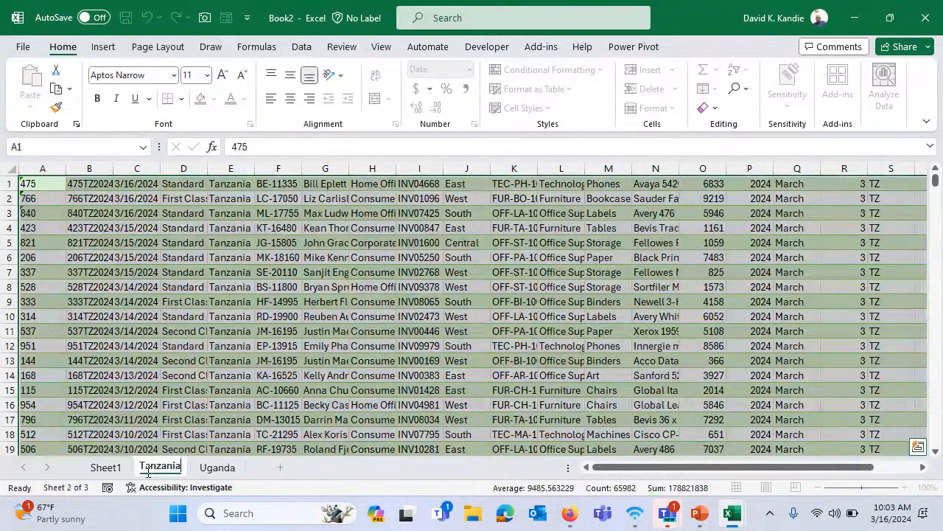
{"action": "key", "text": "Return"}
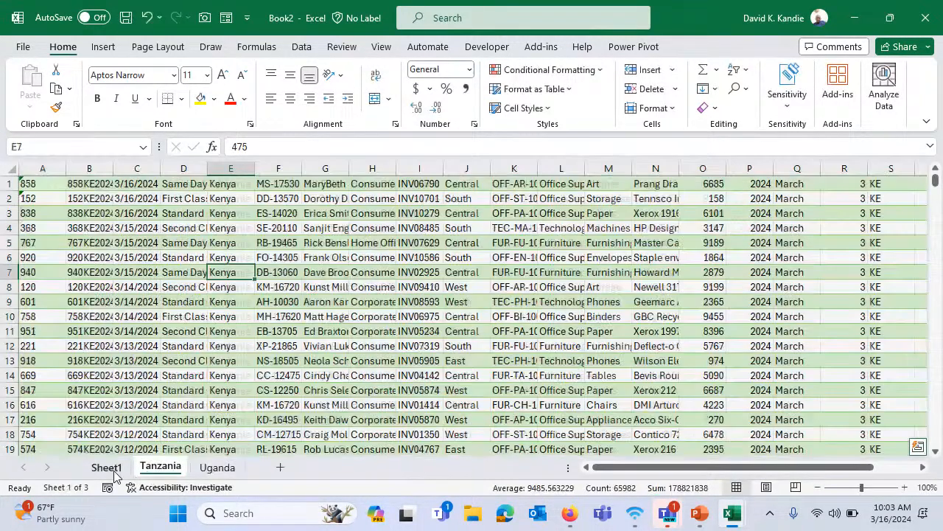
- Rename the first sheet as Kenya and go to the top row of its data
{"action": "double_click", "coordinate": [105, 467]}
{"action": "type", "text": "Kenya"}
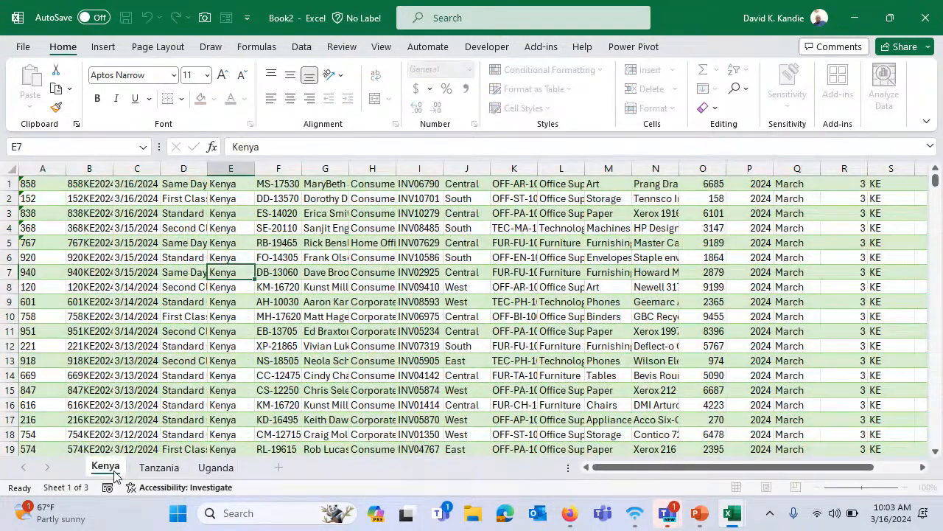
{"action": "key", "text": "Return"}
{"action": "left_click", "coordinate": [140, 316]}
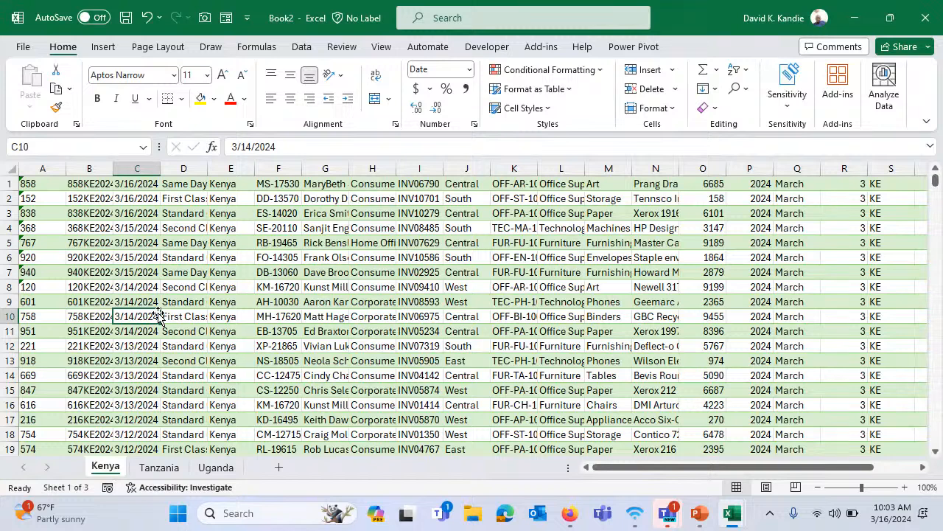
{"action": "key", "text": "ctrl+Up"}
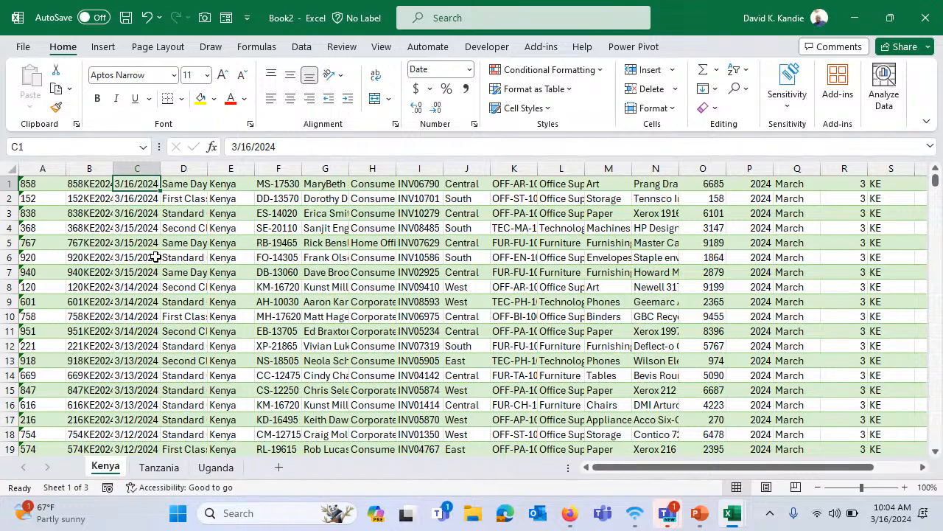
- Copy the header row of the My Data Set table in the sales workbook and insert it above the Kenya sheet's data in Book2
{"action": "key", "text": "alt+Tab"}
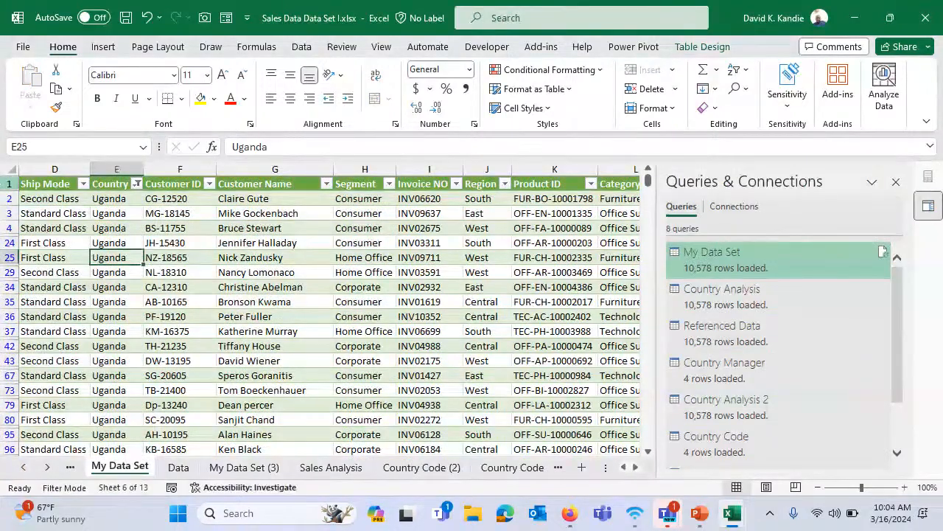
{"action": "left_click", "coordinate": [6, 183]}
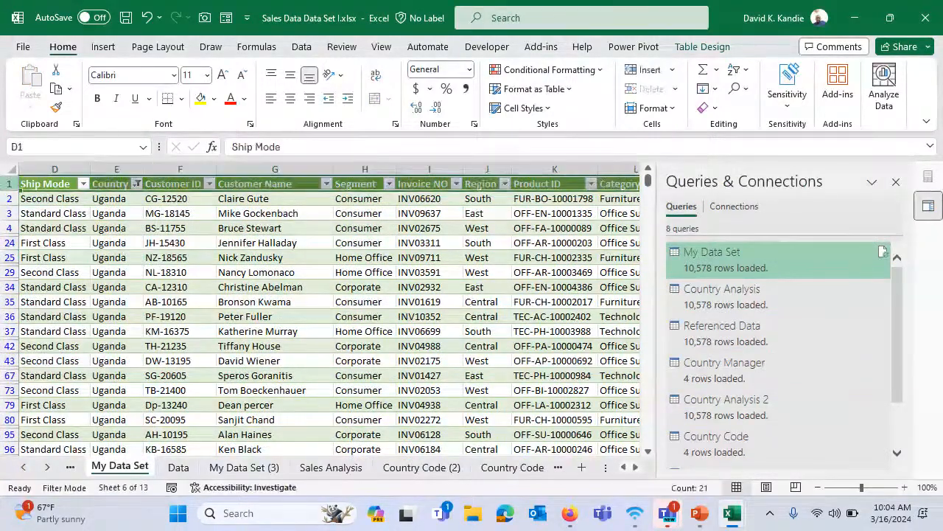
{"action": "key", "text": "ctrl+c"}
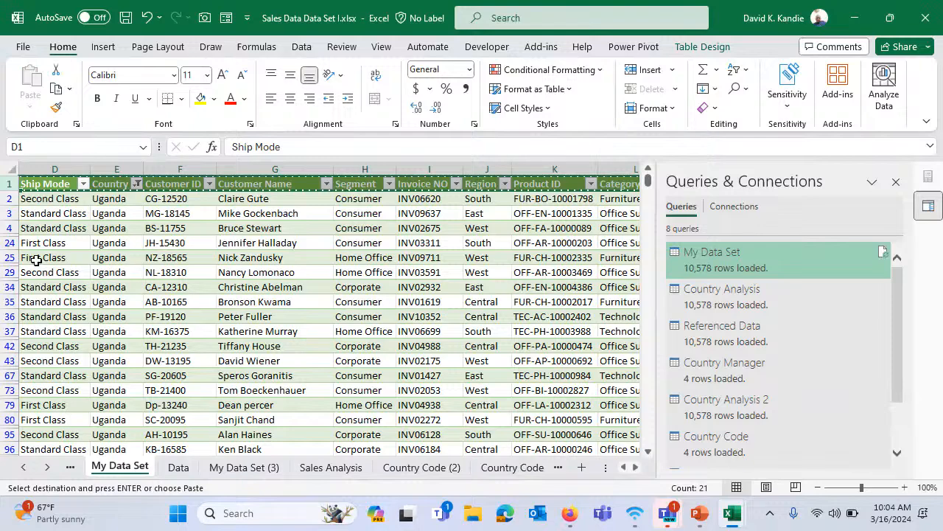
{"action": "key", "text": "alt+Tab"}
{"action": "left_click", "coordinate": [9, 184]}
{"action": "right_click", "coordinate": [9, 184]}
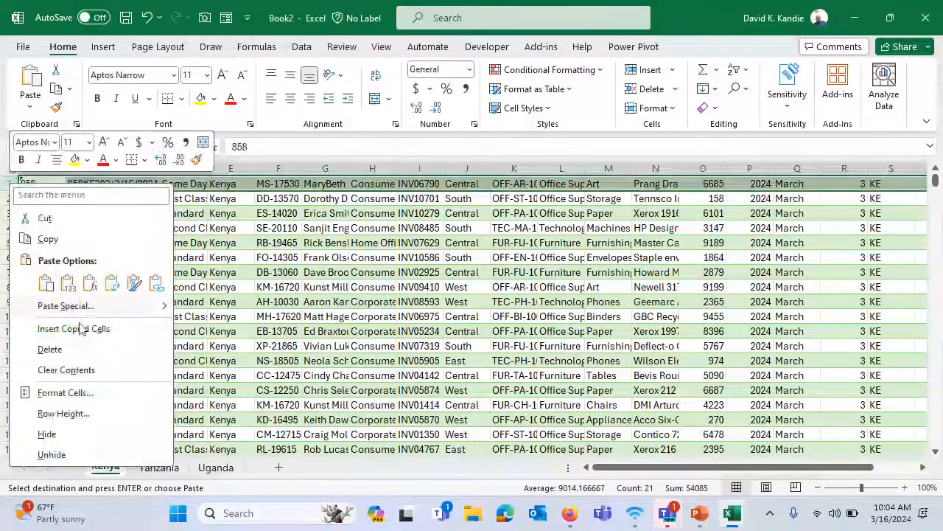
{"action": "left_click", "coordinate": [83, 334]}
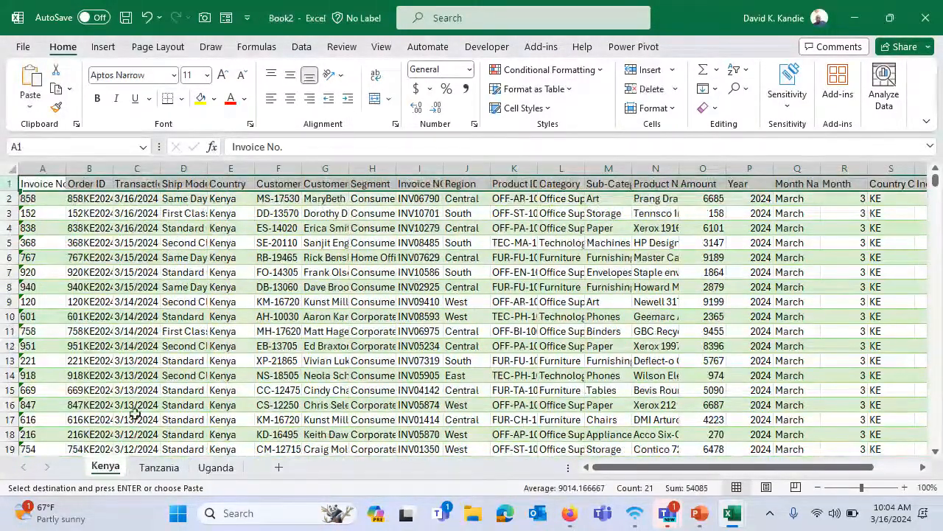
- Insert the copied header row above the first data row of the Tanzania sheet
{"action": "left_click", "coordinate": [159, 467]}
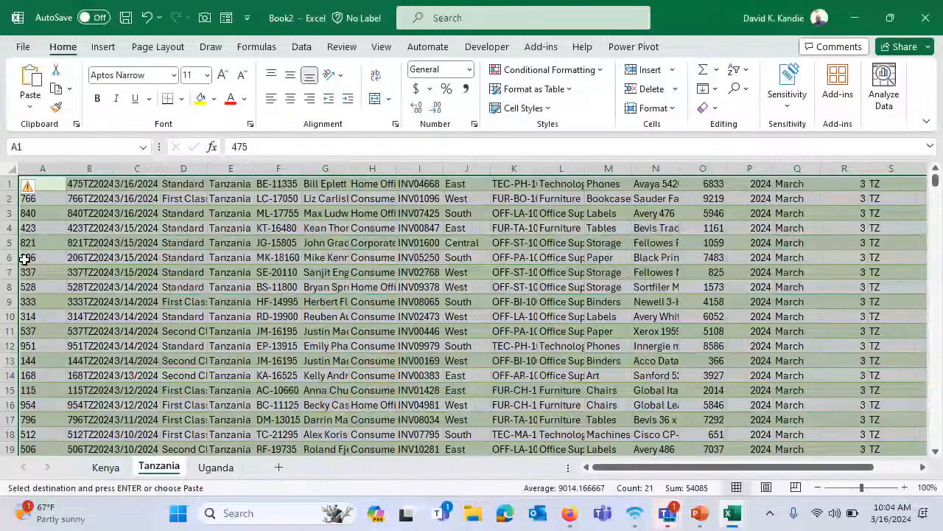
{"action": "left_click", "coordinate": [8, 184]}
{"action": "right_click", "coordinate": [7, 184]}
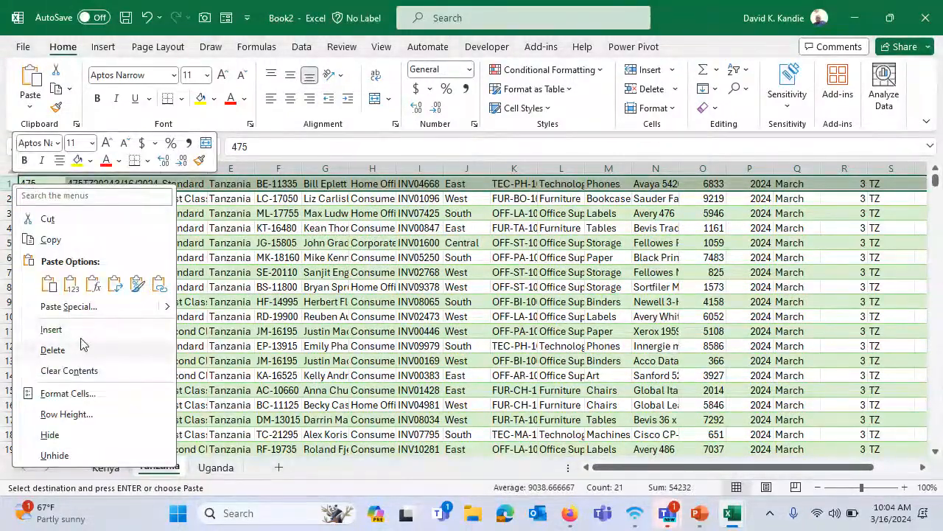
{"action": "key", "text": "Escape"}
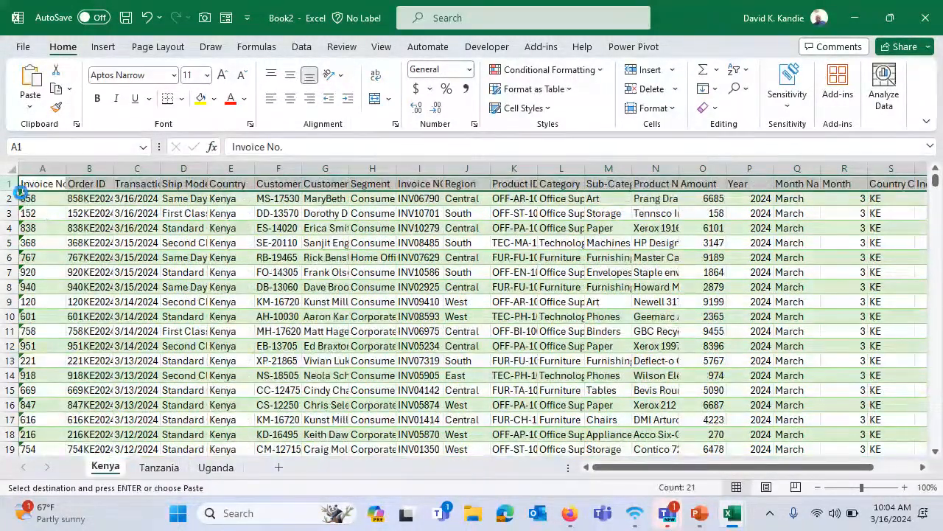
{"action": "left_click", "coordinate": [153, 471]}
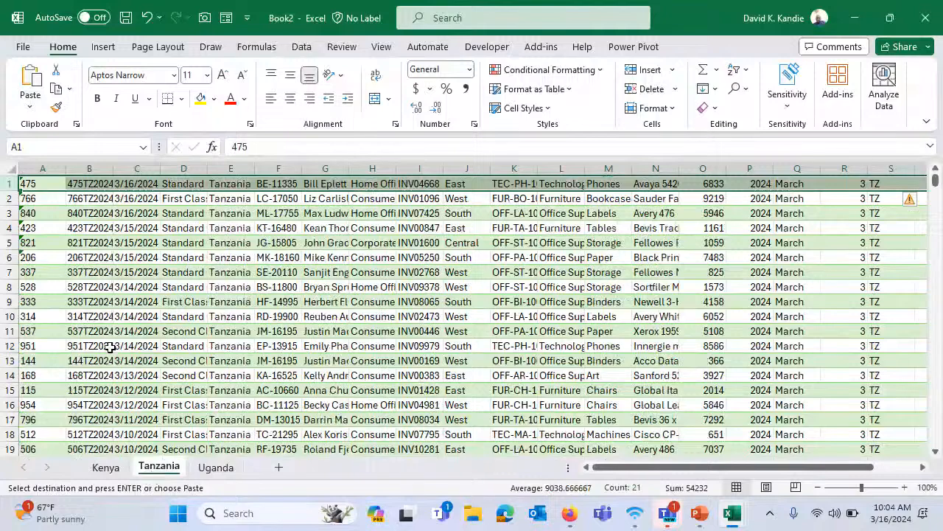
{"action": "right_click", "coordinate": [8, 183]}
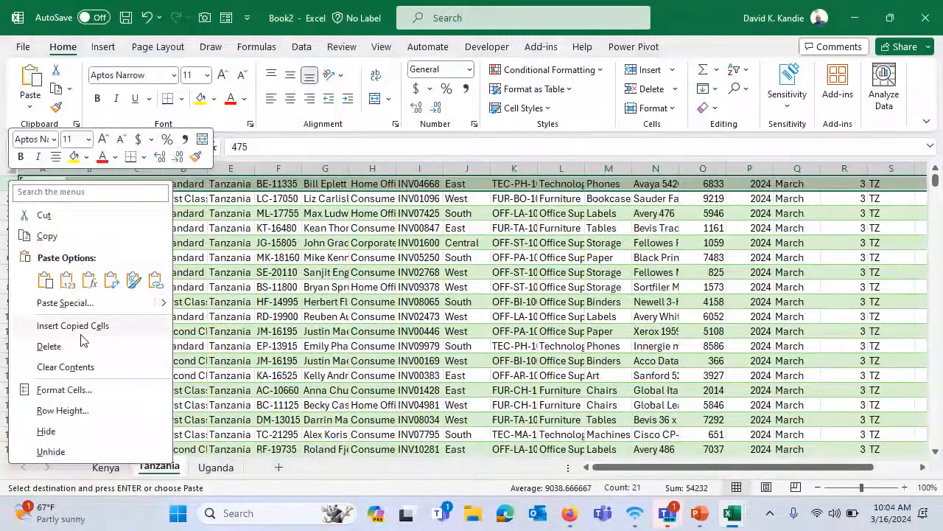
{"action": "left_click", "coordinate": [83, 328]}
- Insert the copied header row above the first data row of the Uganda sheet and end the copy mode
{"action": "left_click", "coordinate": [212, 469]}
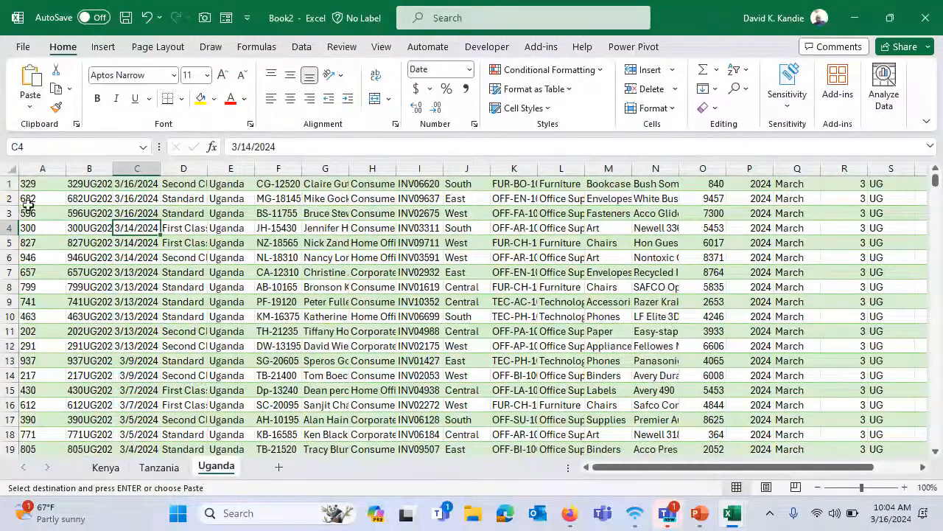
{"action": "scroll", "coordinate": [7, 179], "scroll_direction": "down", "scroll_amount": 1}
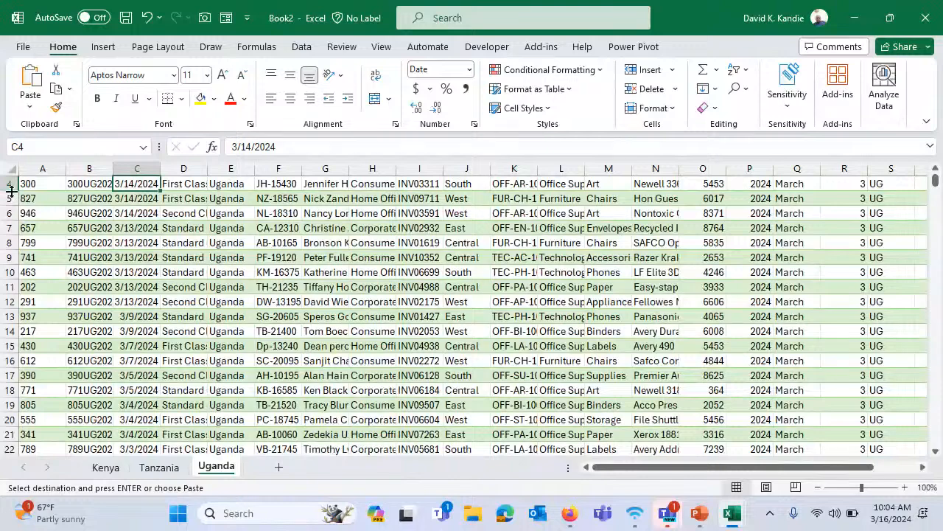
{"action": "scroll", "coordinate": [11, 191], "scroll_direction": "up", "scroll_amount": 1}
{"action": "left_click", "coordinate": [10, 184]}
{"action": "right_click", "coordinate": [11, 184]}
{"action": "left_click", "coordinate": [280, 401]}
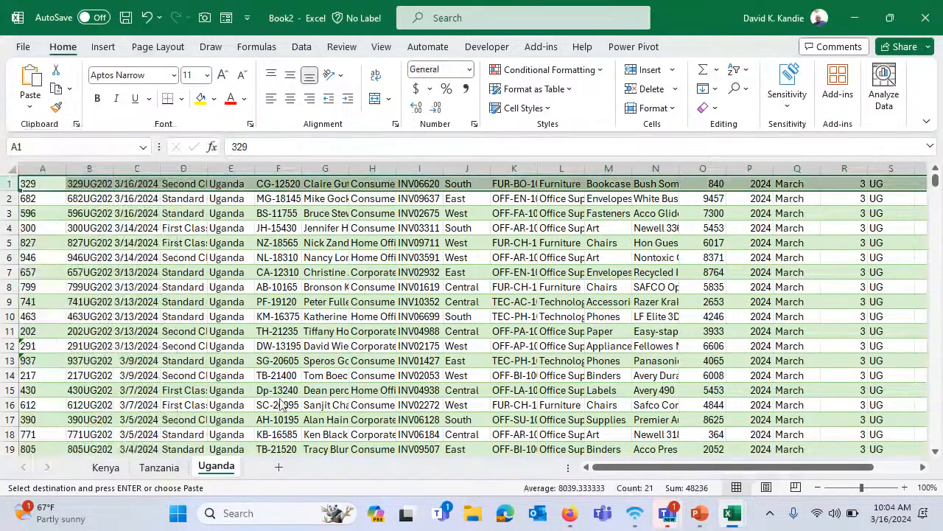
{"action": "left_click", "coordinate": [159, 467]}
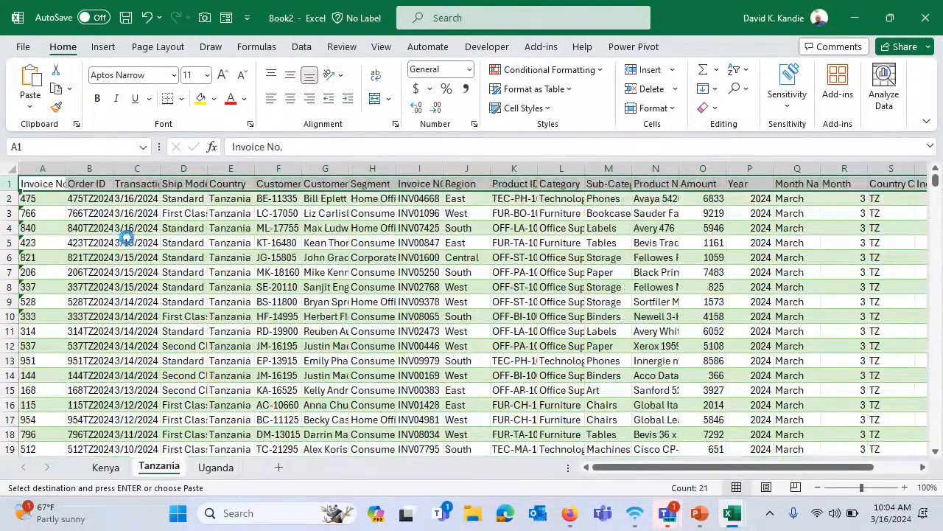
{"action": "left_click", "coordinate": [216, 467]}
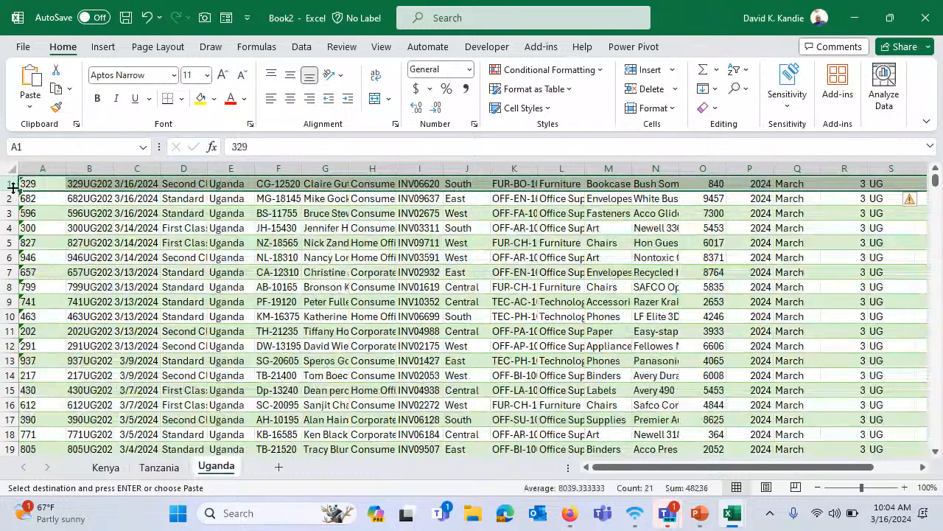
{"action": "key", "text": "ctrl+plus"}
{"action": "left_click", "coordinate": [236, 340]}
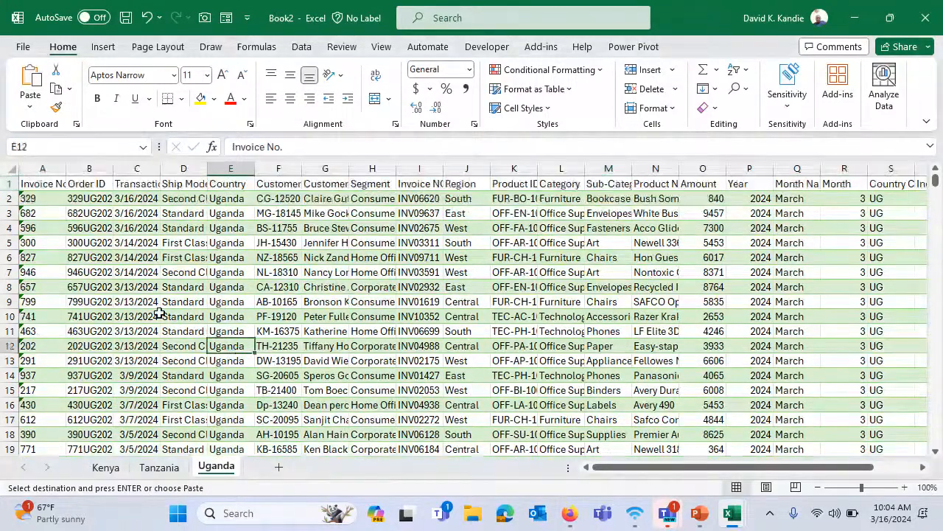
{"action": "key", "text": "Escape"}
- Examine the last data row on the Uganda, Tanzania and Kenya sheets, finishing at the Kenya sheet's header row
{"action": "left_click", "coordinate": [44, 185]}
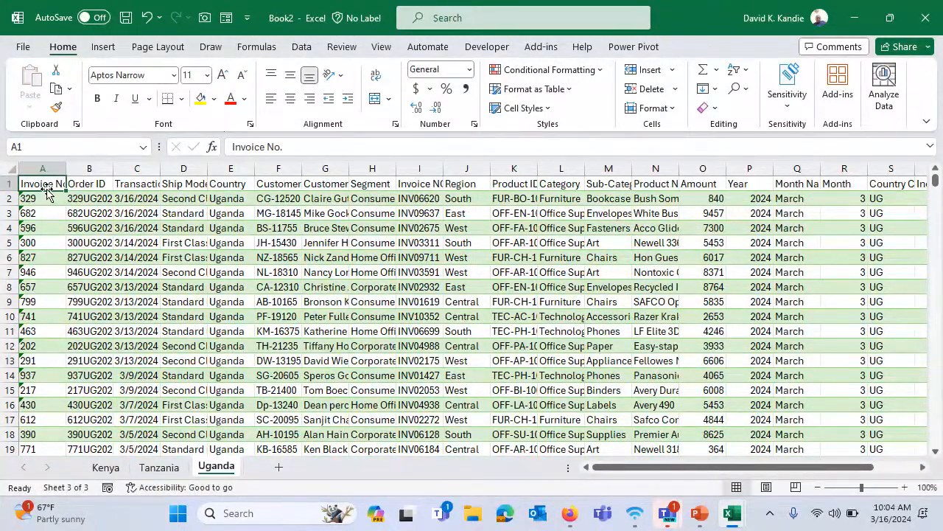
{"action": "key", "text": "Down"}
{"action": "key", "text": "ctrl+Down"}
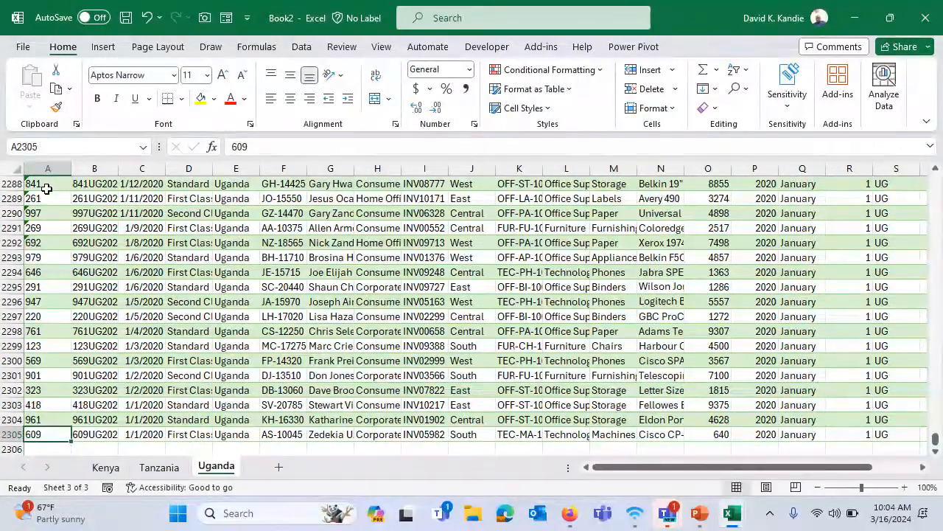
{"action": "left_click", "coordinate": [158, 466]}
{"action": "left_click", "coordinate": [114, 316]}
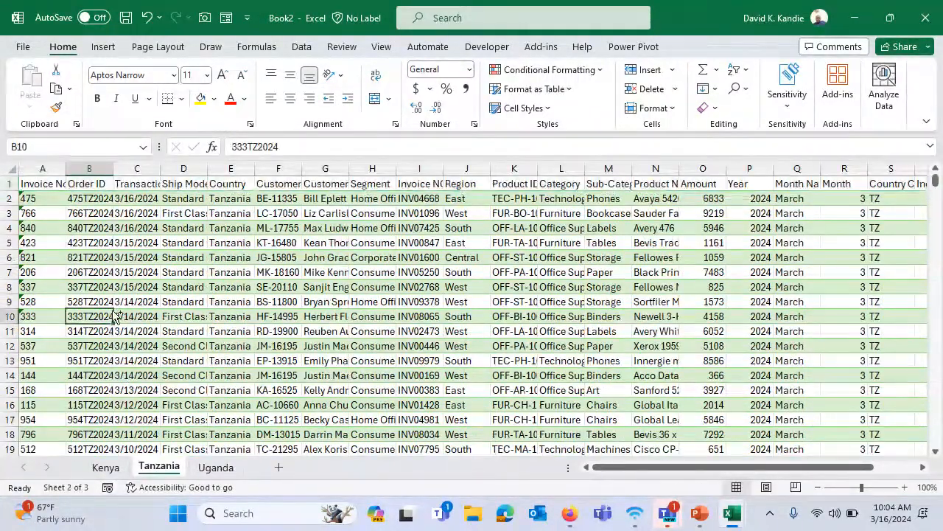
{"action": "key", "text": "Left"}
{"action": "key", "text": "ctrl+Down"}
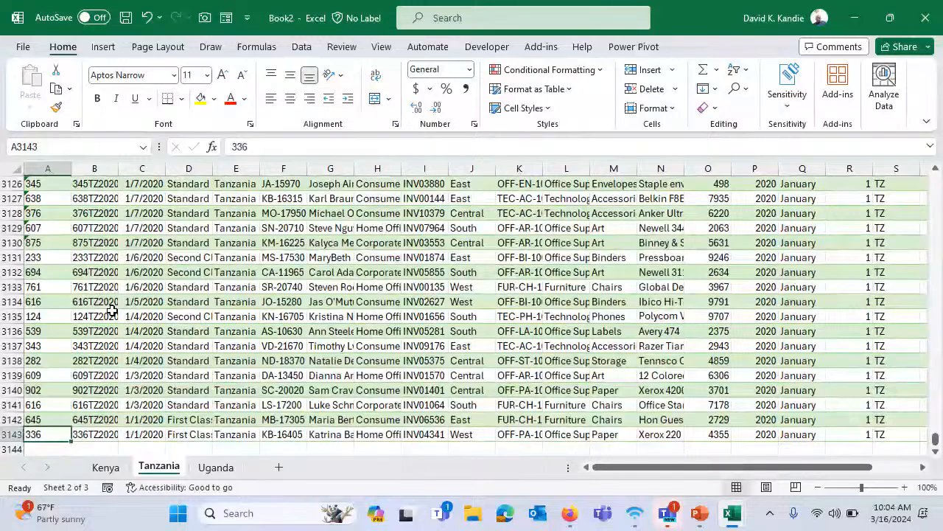
{"action": "key", "text": "ctrl+Page_Up"}
{"action": "left_click", "coordinate": [61, 313]}
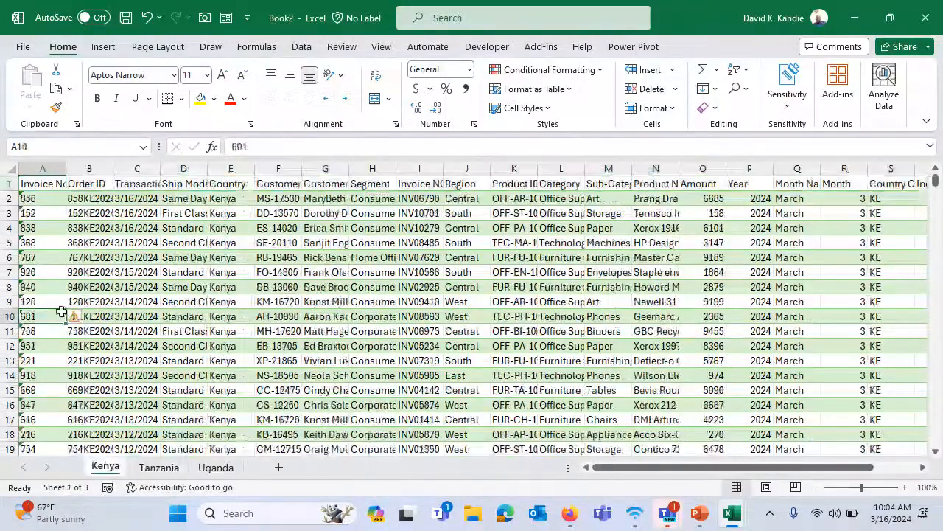
{"action": "key", "text": "ctrl+Down"}
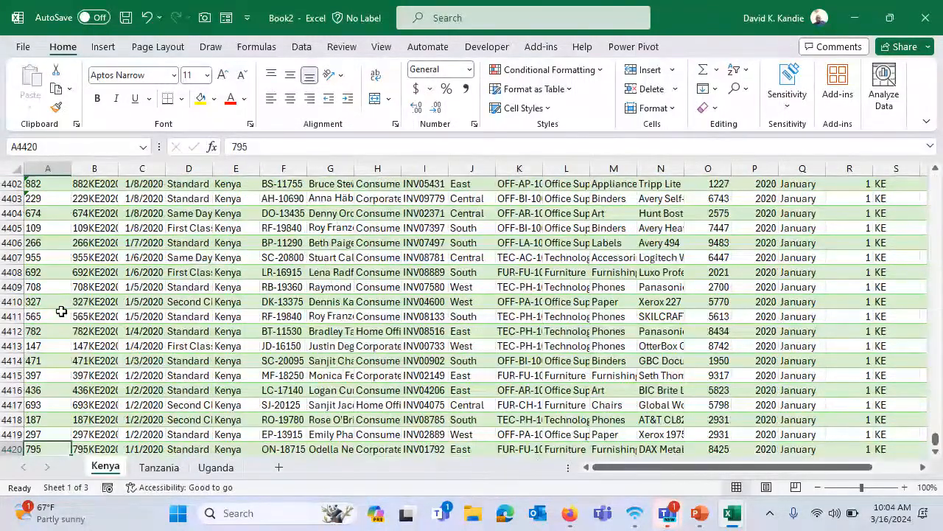
{"action": "key", "text": "ctrl+Up"}
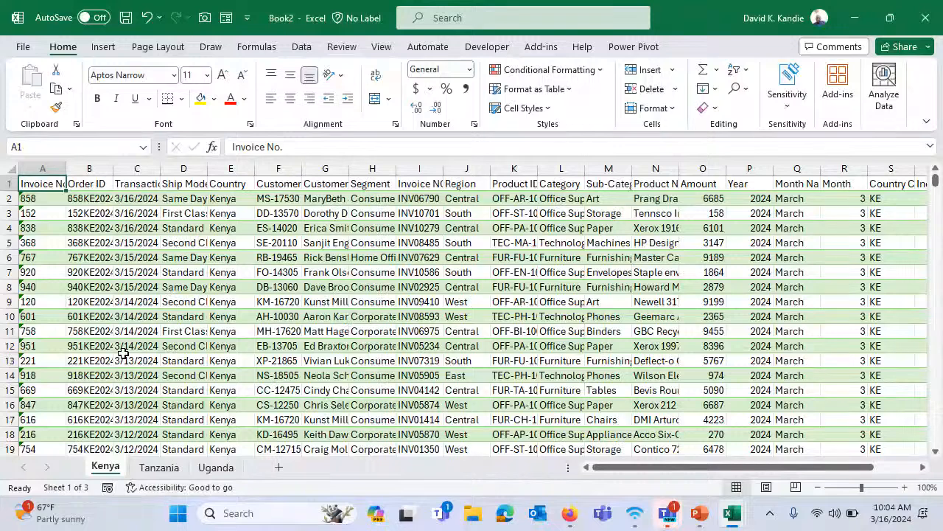
- Convert the Kenya sheet's data range $A$1:$U$4420 into a table with headers and open it in Power Query
{"action": "left_click", "coordinate": [303, 46]}
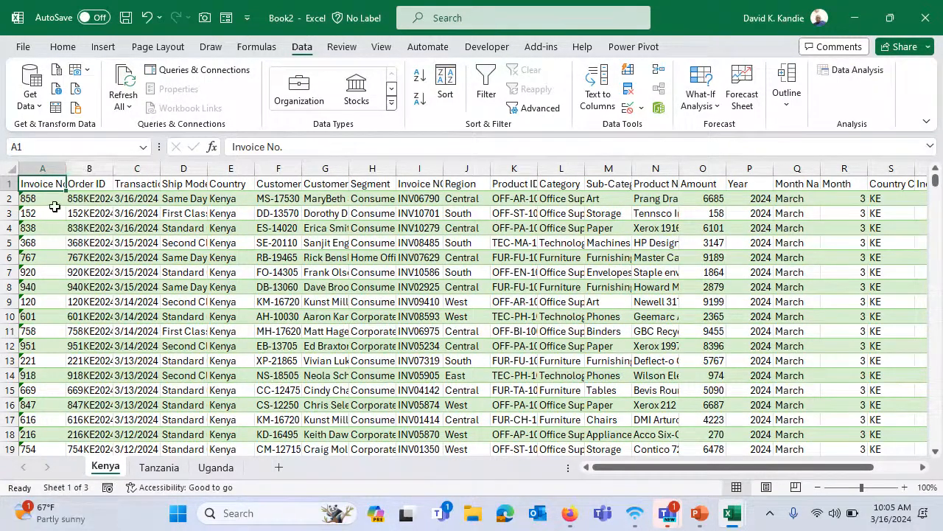
{"action": "left_click", "coordinate": [53, 111]}
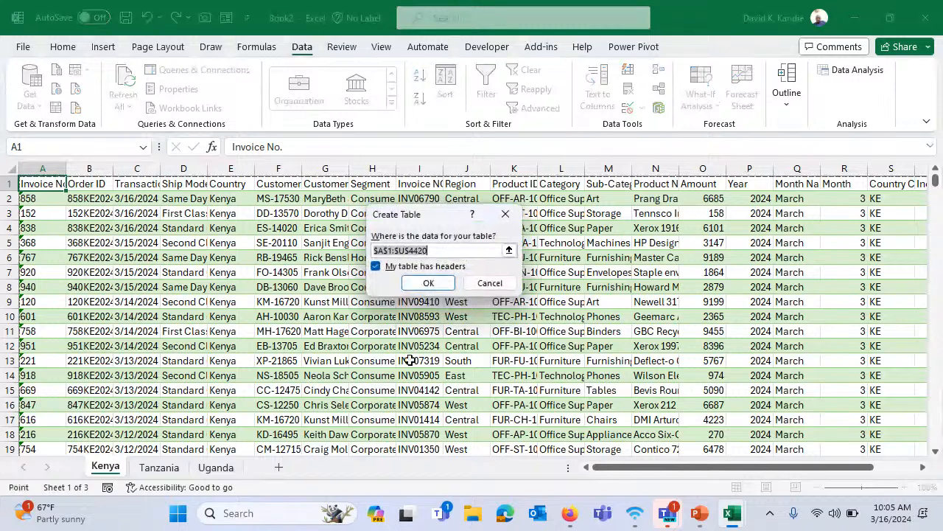
{"action": "left_click", "coordinate": [434, 283]}
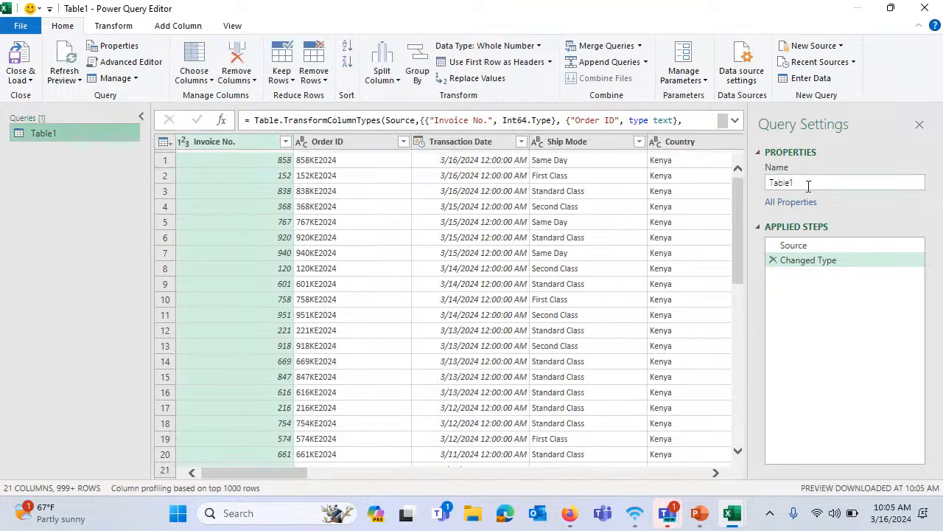
- Rename the query as Kenya and load it to a new worksheet as a table
{"action": "left_click_drag", "start_coordinate": [807, 183], "coordinate": [740, 182]}
{"action": "type", "text": "Kenya"}
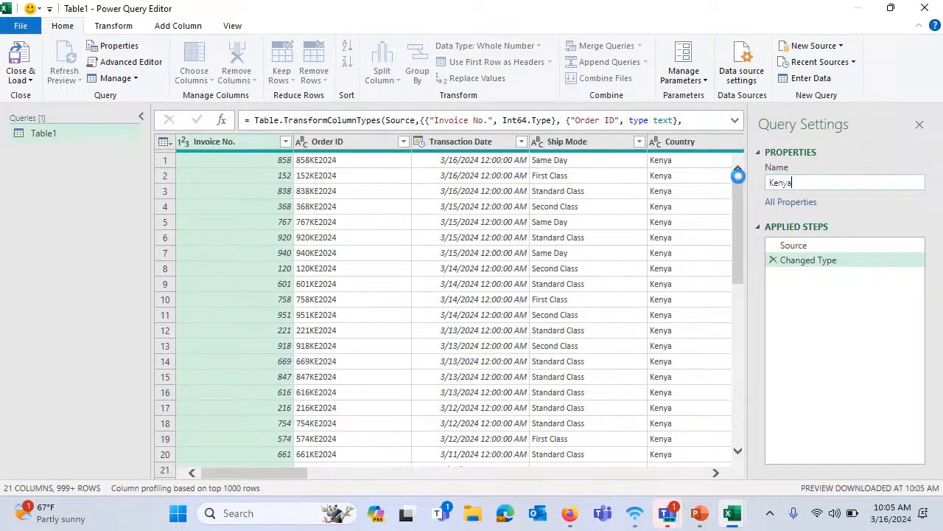
{"action": "key", "text": "Return"}
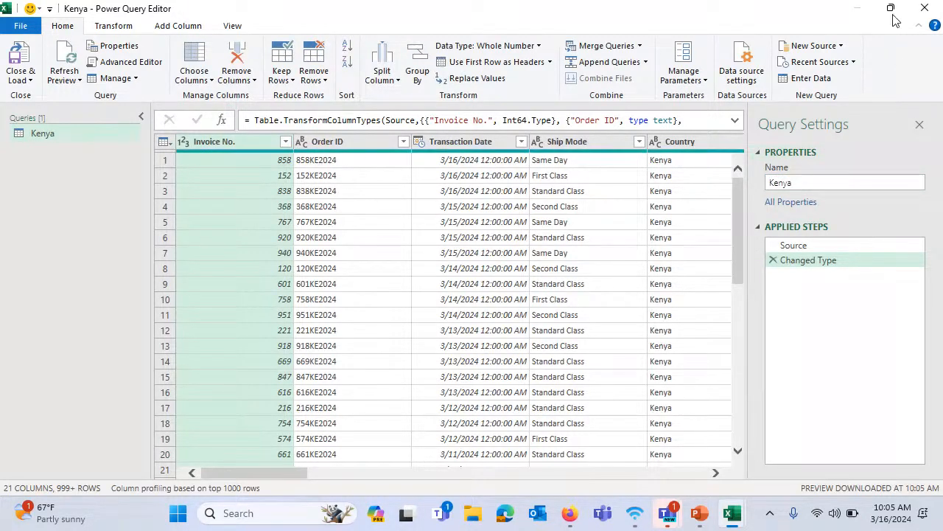
{"action": "left_click", "coordinate": [29, 80]}
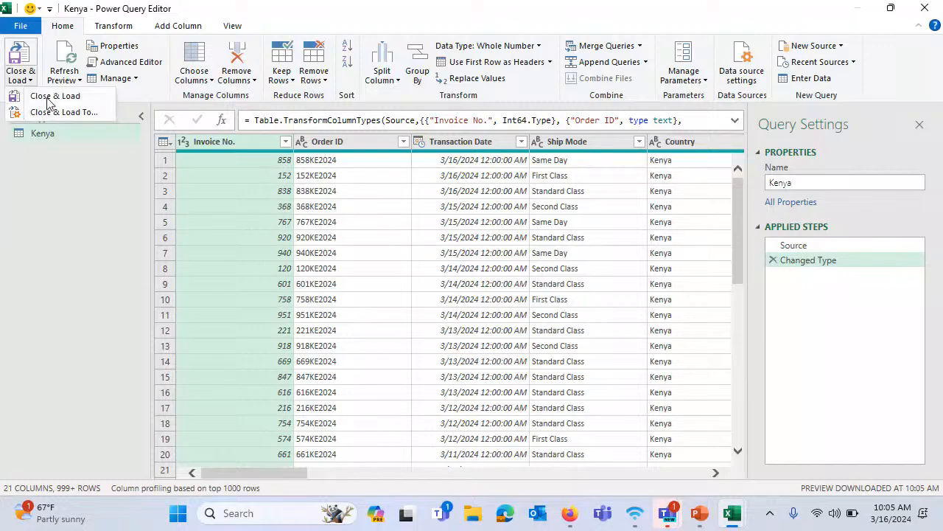
{"action": "left_click", "coordinate": [33, 109]}
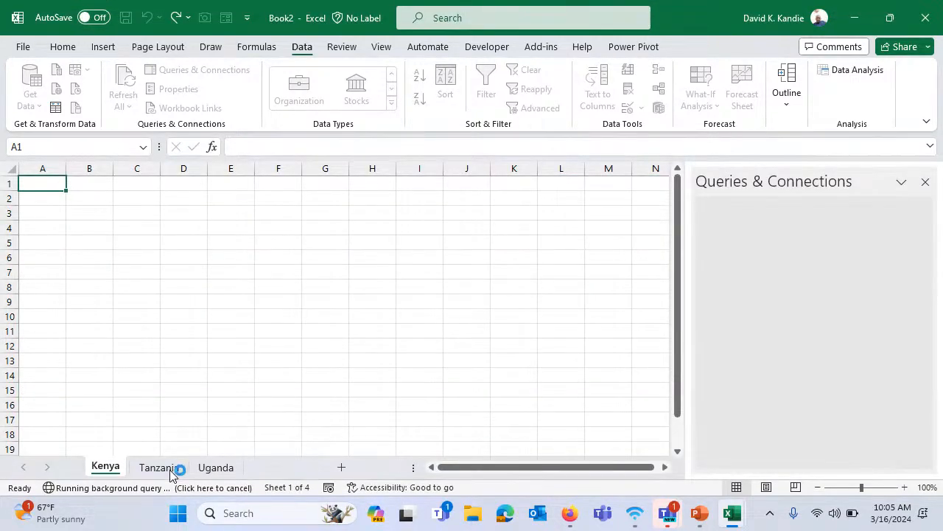
- Open the table on the original Kenya sheet in Power Query as another query and name it Tanzania
{"action": "left_click", "coordinate": [169, 472]}
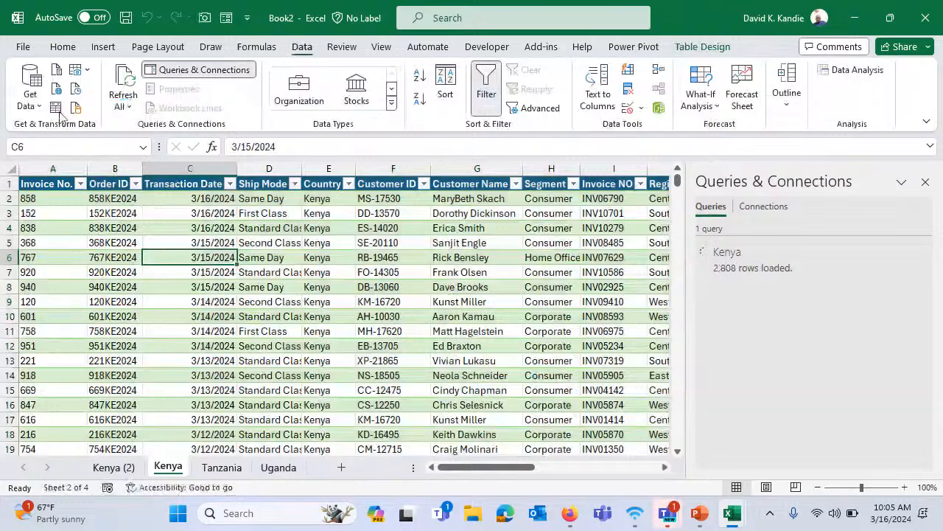
{"action": "left_click", "coordinate": [294, 50]}
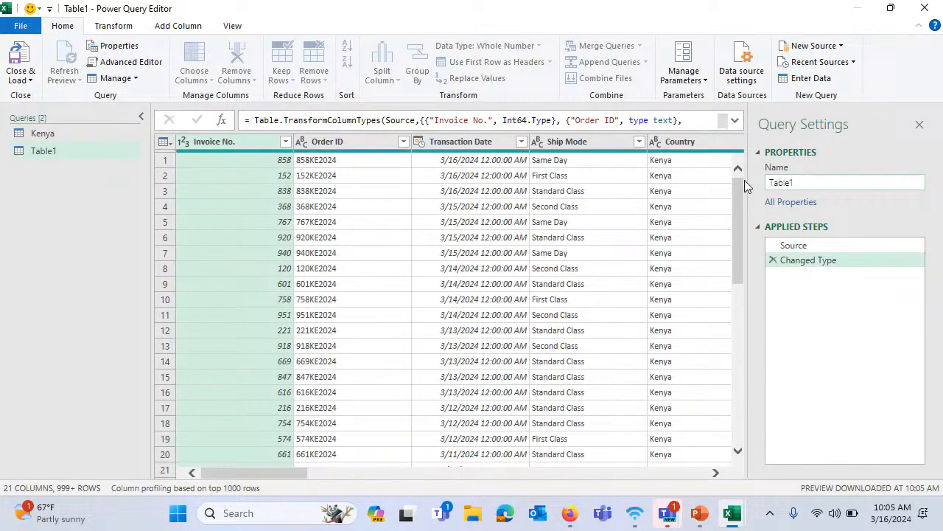
{"action": "type", "text": "Tanzania"}
- Load the Tanzania query as a connection only and close its data preview
{"action": "left_click", "coordinate": [22, 77]}
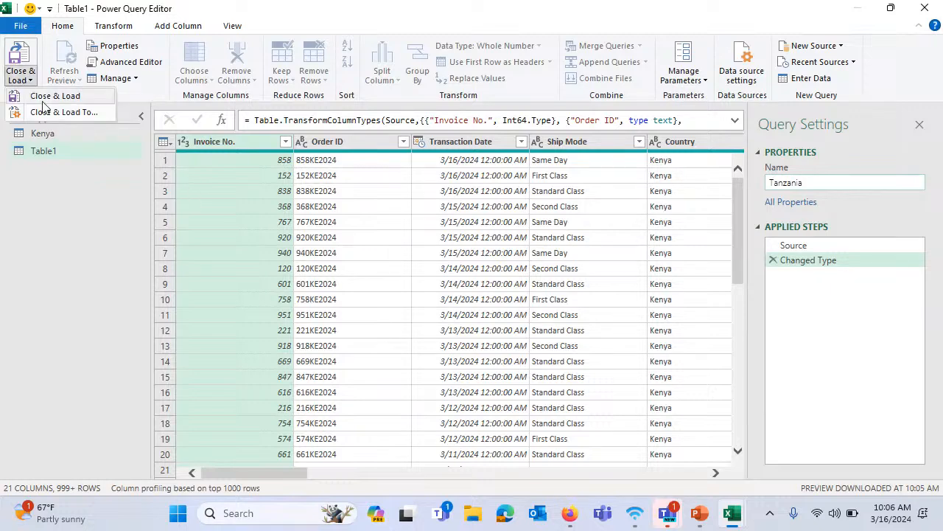
{"action": "left_click", "coordinate": [74, 116]}
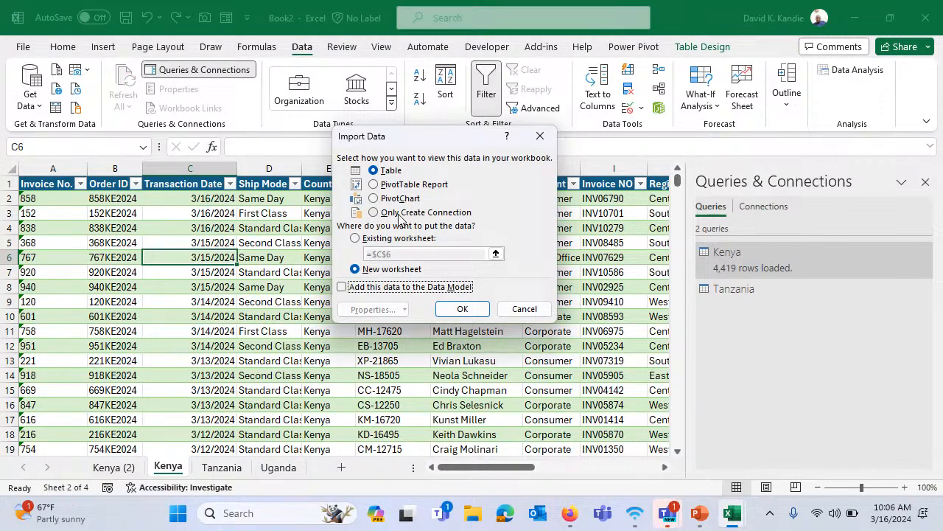
{"action": "left_click", "coordinate": [398, 212]}
{"action": "left_click", "coordinate": [462, 309]}
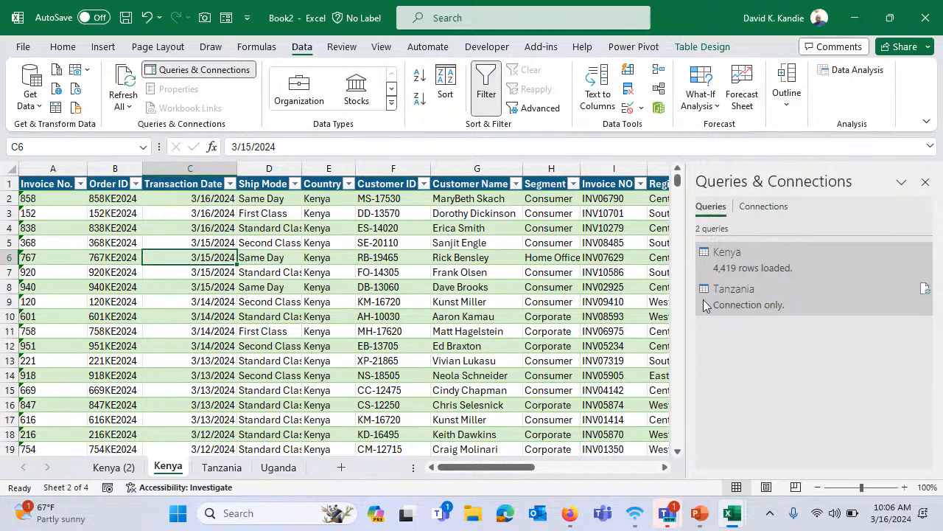
{"action": "mouse_move", "coordinate": [704, 305]}
{"action": "left_click", "coordinate": [135, 366]}
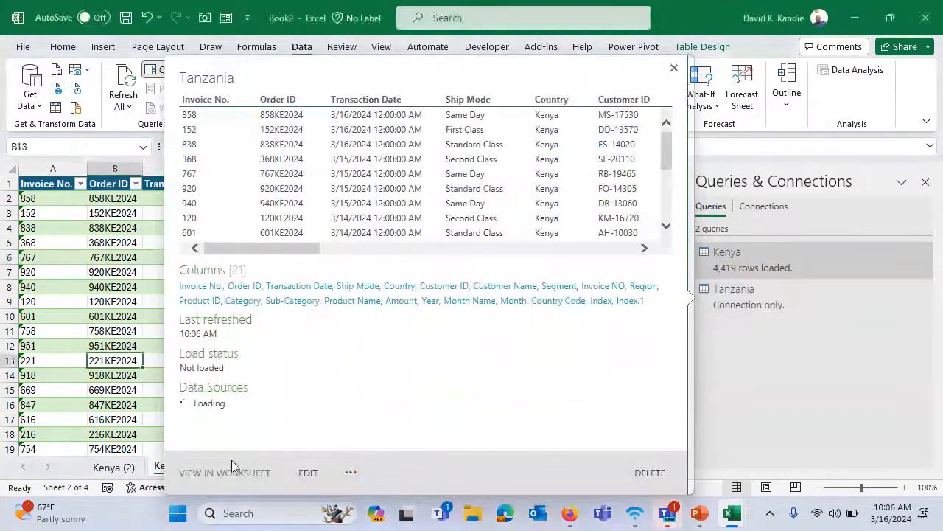
{"action": "left_click", "coordinate": [673, 67]}
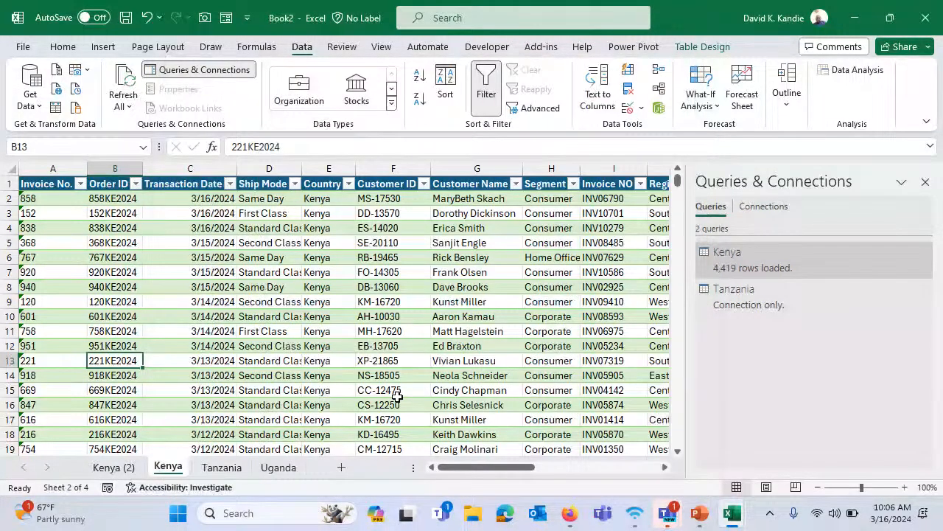
- Convert the Uganda sheet's data range $A$1:$U$2305 into a table with headers and open it in Power Query
{"action": "left_click", "coordinate": [278, 468]}
{"action": "left_click", "coordinate": [223, 273]}
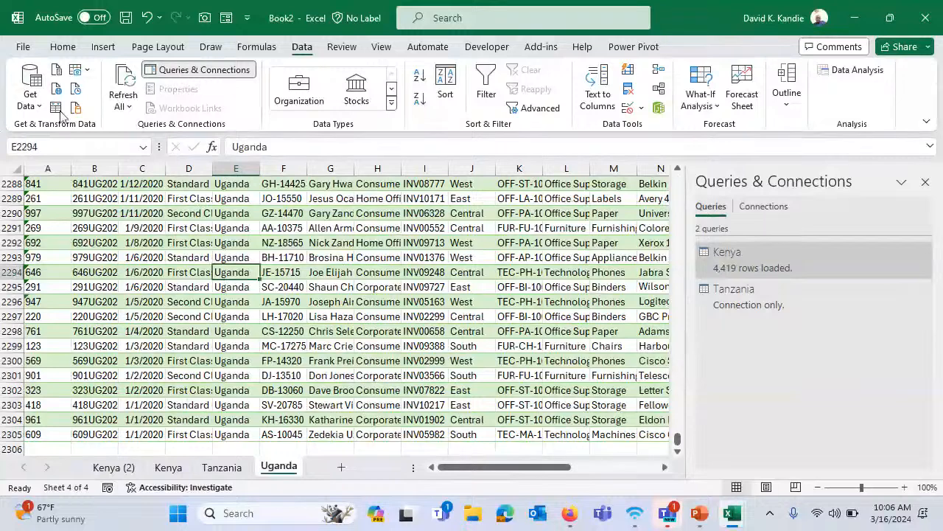
{"action": "key", "text": "ctrl+Home"}
{"action": "key", "text": "ctrl+t"}
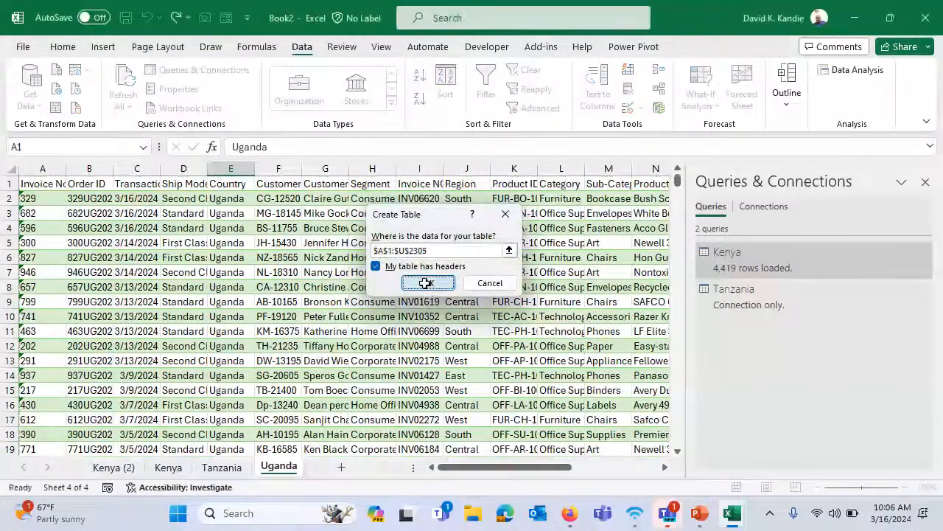
{"action": "left_click", "coordinate": [427, 283]}
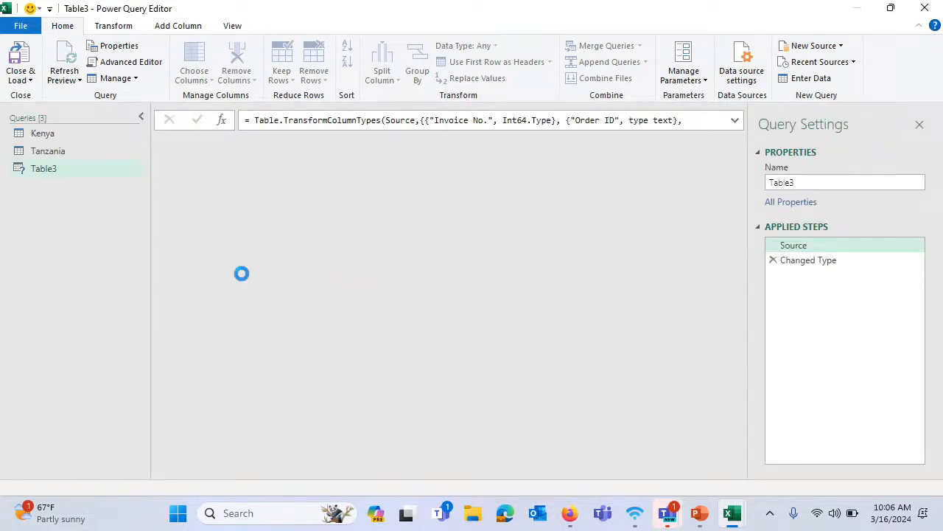
- Rename the query as Uganda and load it as a connection only
{"action": "double_click", "coordinate": [788, 182]}
{"action": "type", "text": "U"}
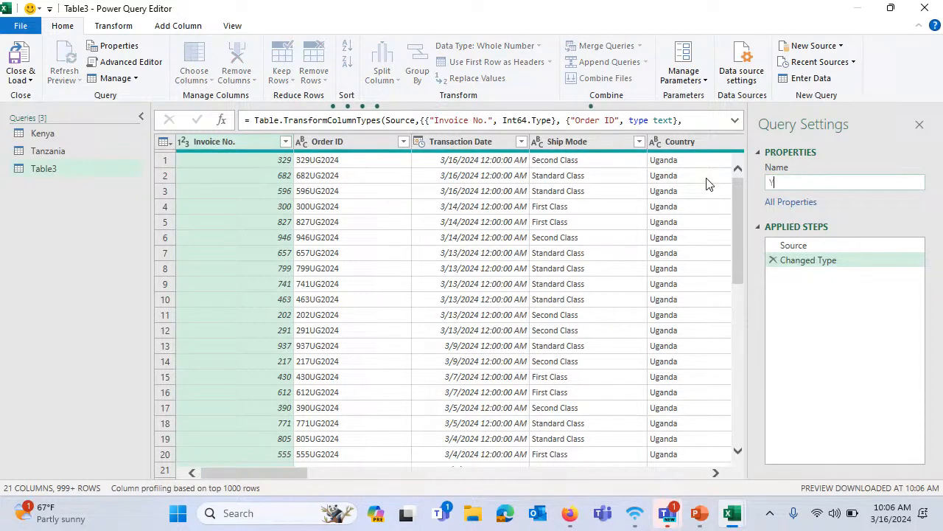
{"action": "type", "text": "ganda"}
{"action": "left_click", "coordinate": [20, 80]}
{"action": "left_click", "coordinate": [52, 113]}
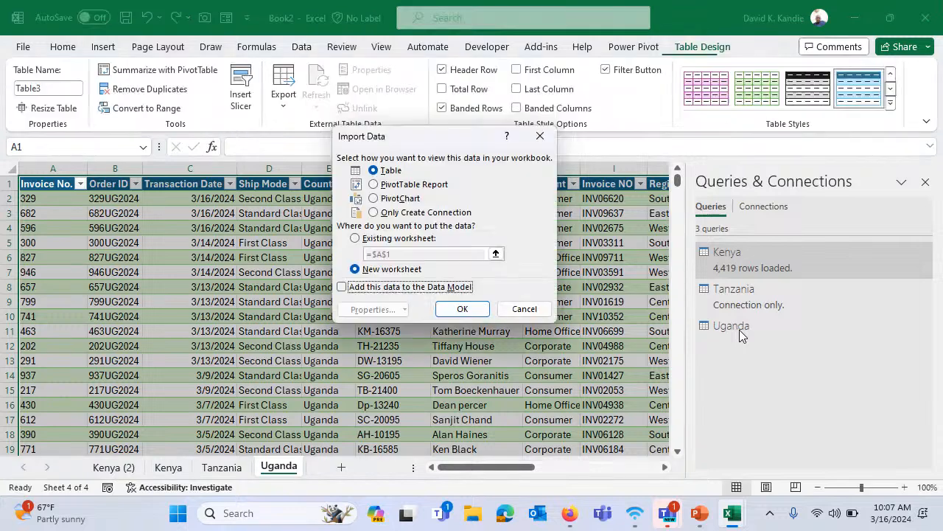
{"action": "left_click", "coordinate": [426, 213]}
{"action": "left_click", "coordinate": [462, 310]}
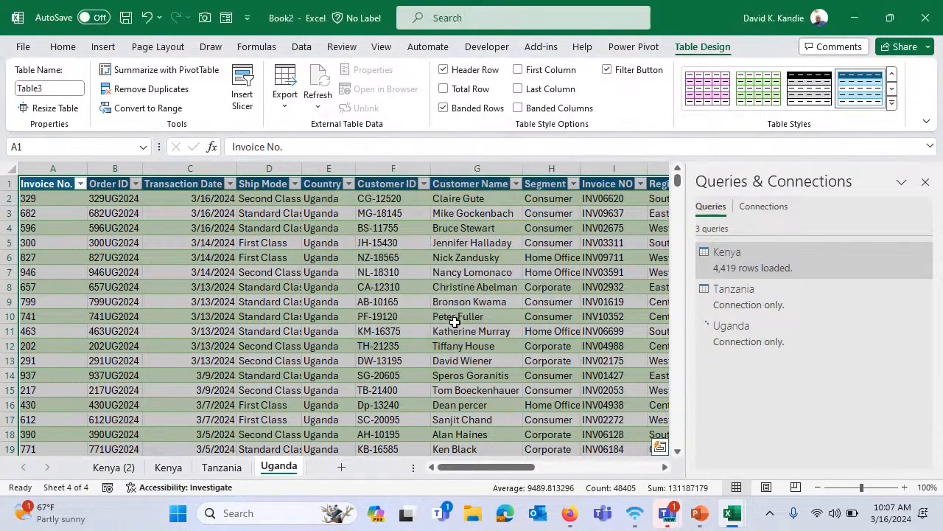
{"action": "left_click", "coordinate": [465, 271]}
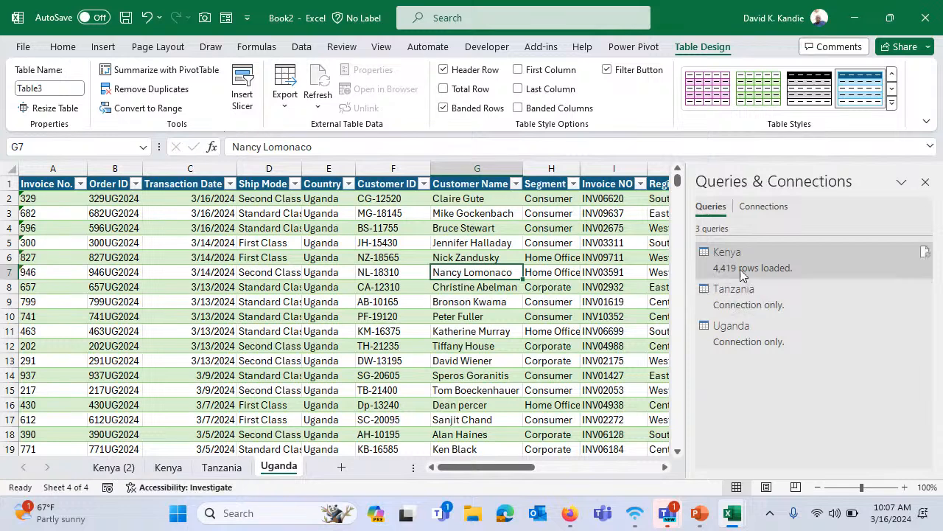
- Check the loaded Kenya table on the Kenya (2) sheet and open the Kenya query for editing
{"action": "left_click", "coordinate": [113, 466]}
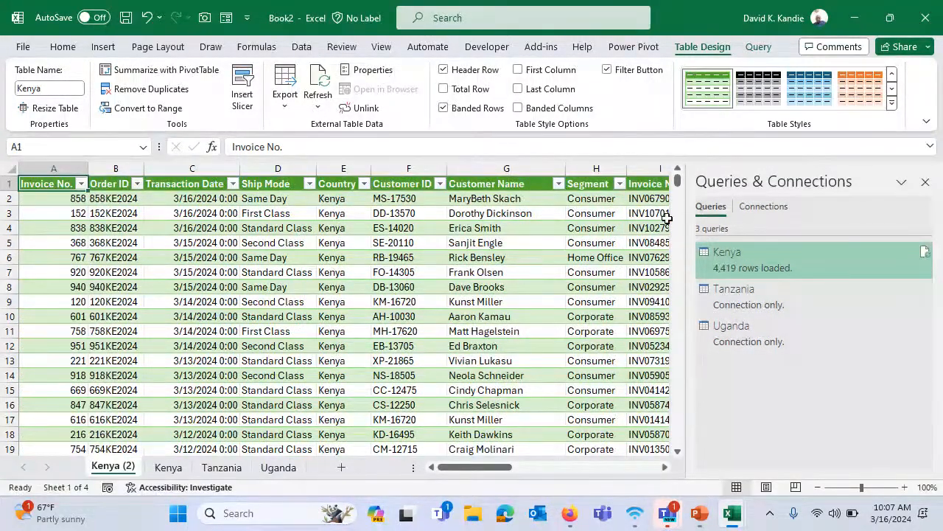
{"action": "left_click", "coordinate": [730, 300]}
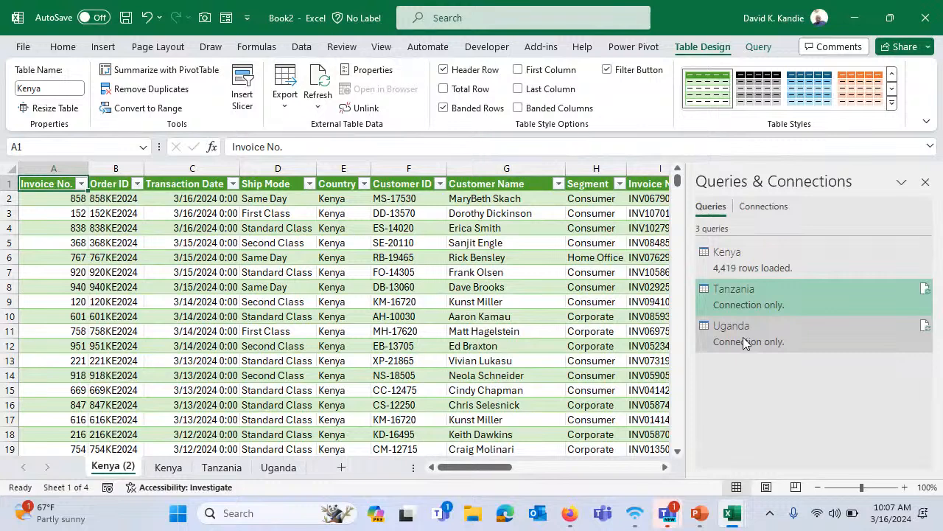
{"action": "left_click", "coordinate": [301, 285]}
{"action": "left_click", "coordinate": [277, 234]}
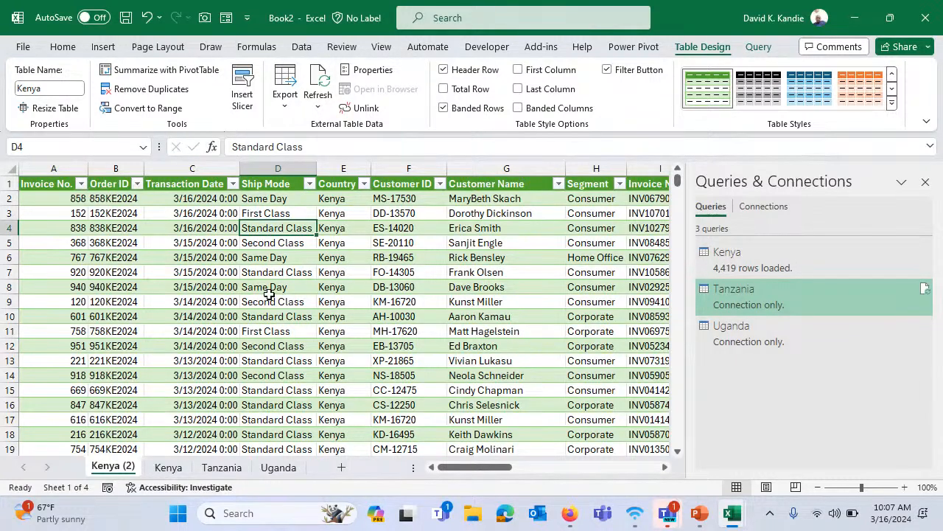
{"action": "left_click", "coordinate": [177, 243]}
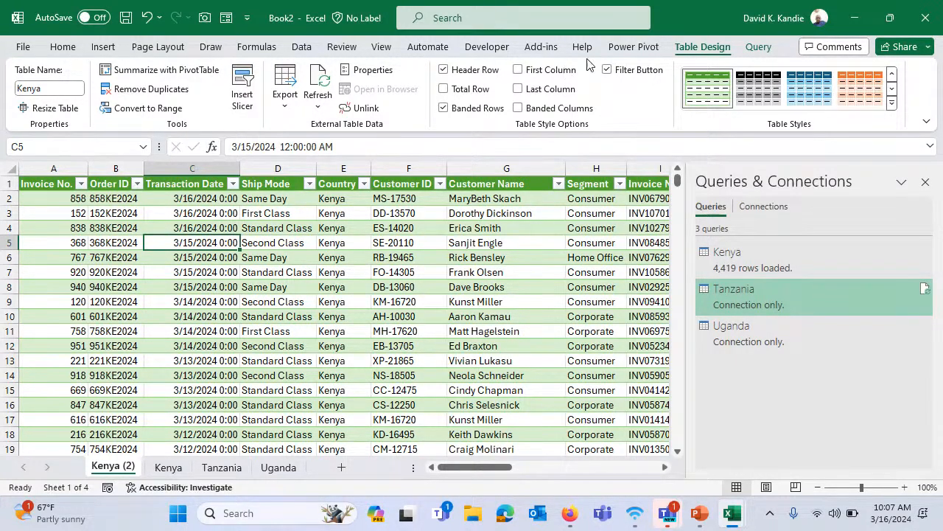
{"action": "double_click", "coordinate": [756, 253]}
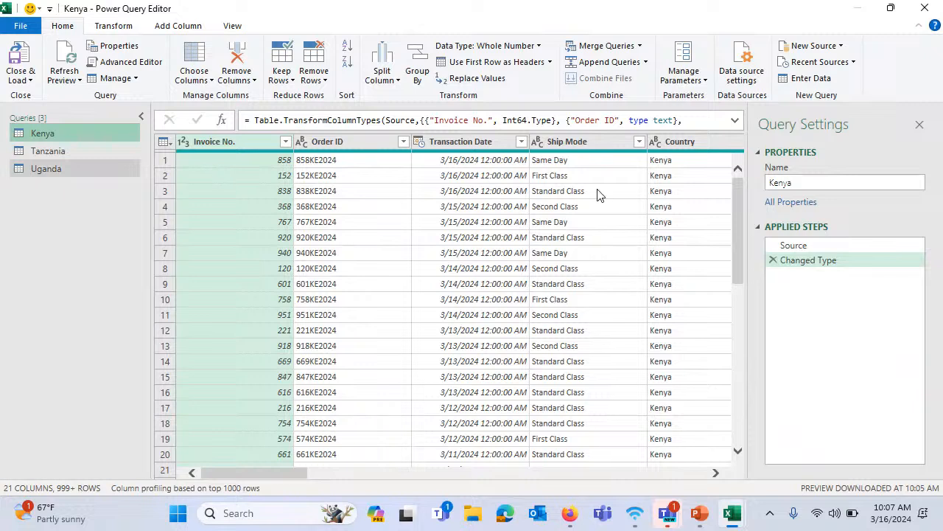
- Append the Kenya, Tanzania and Uganda queries as a new query, using the option for three or more tables
{"action": "left_click", "coordinate": [646, 62]}
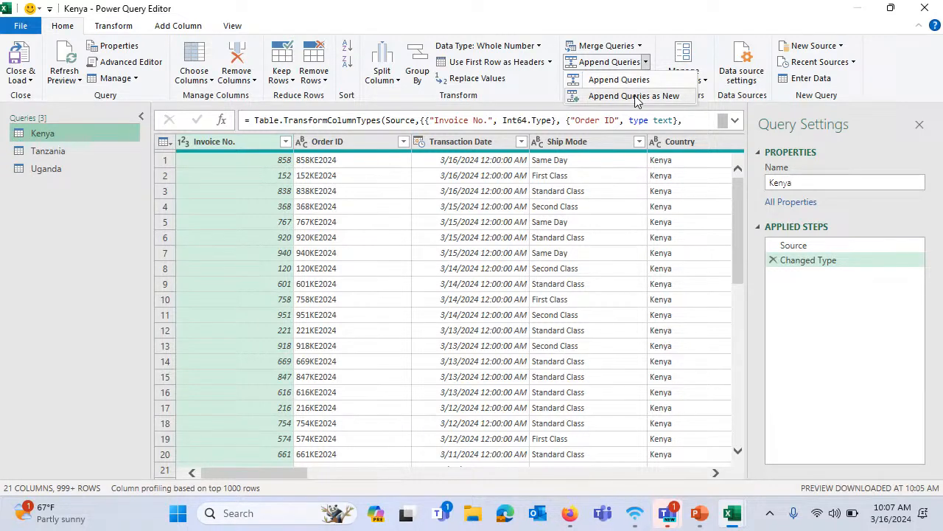
{"action": "left_click", "coordinate": [635, 96]}
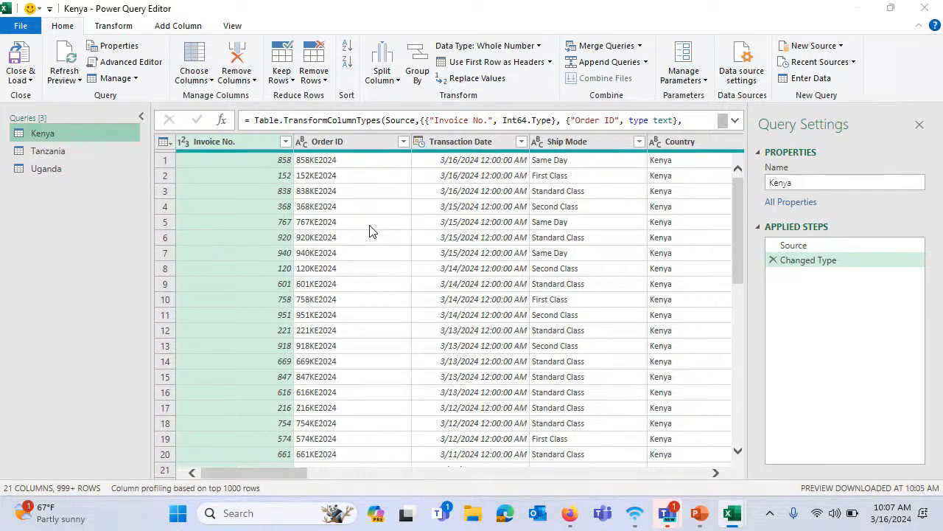
{"action": "left_click", "coordinate": [263, 212]}
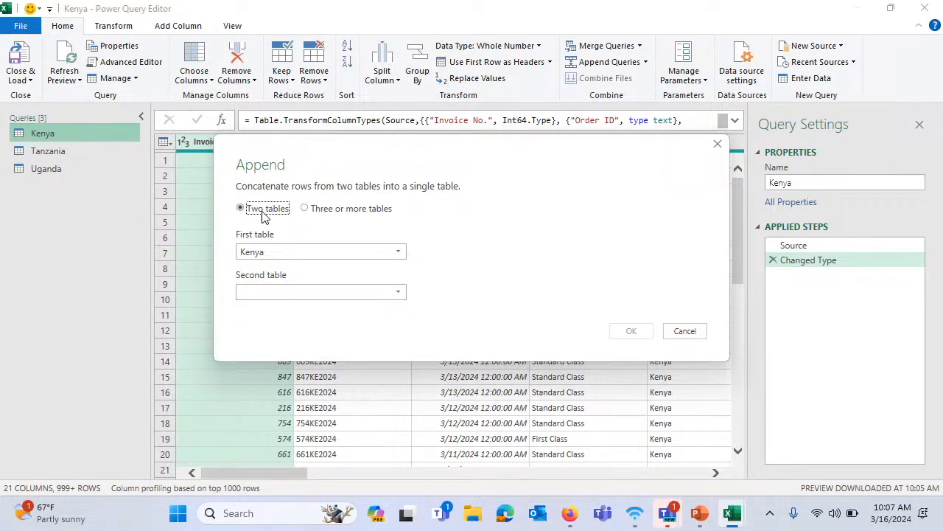
{"action": "left_click", "coordinate": [311, 212]}
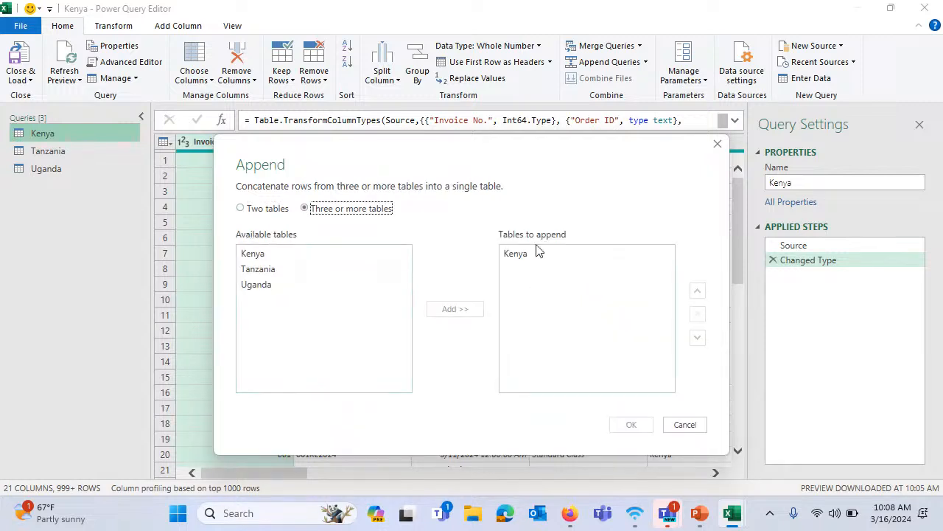
{"action": "left_click", "coordinate": [519, 257]}
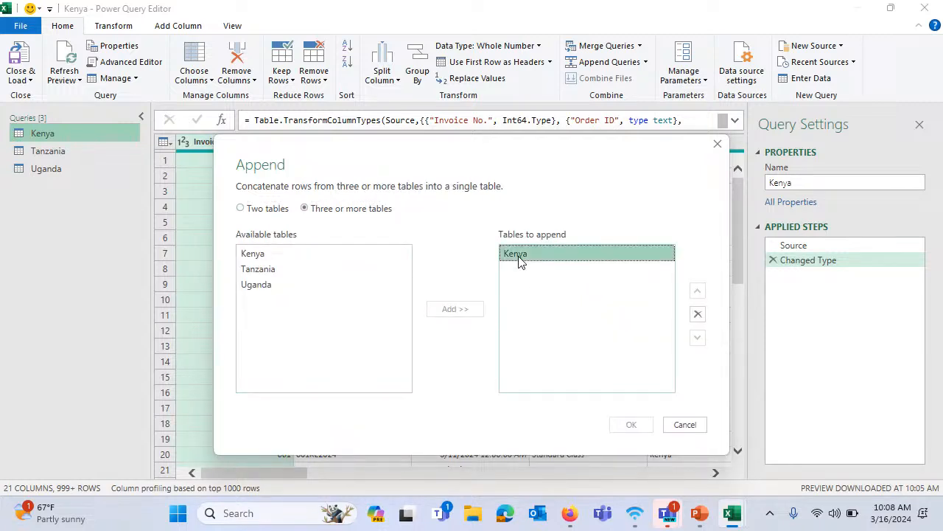
{"action": "left_click", "coordinate": [275, 269]}
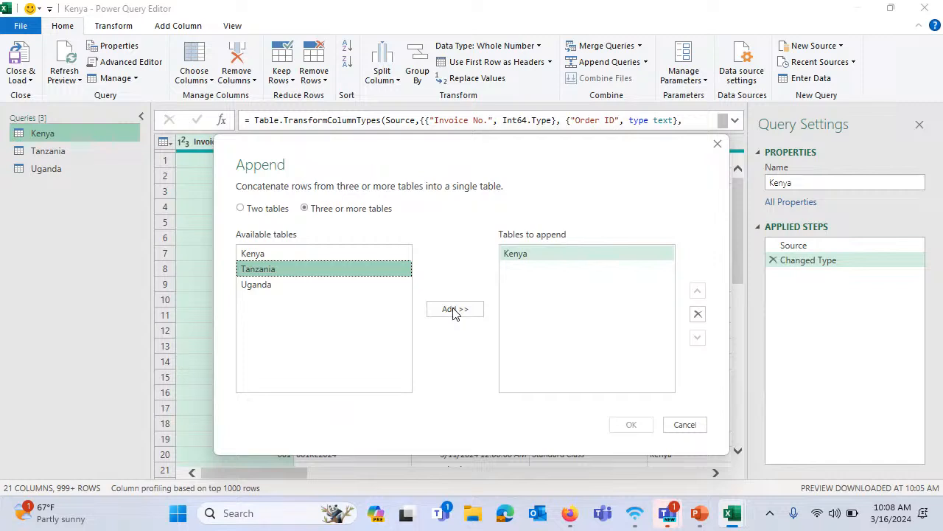
{"action": "left_click", "coordinate": [454, 309]}
{"action": "left_click", "coordinate": [268, 292]}
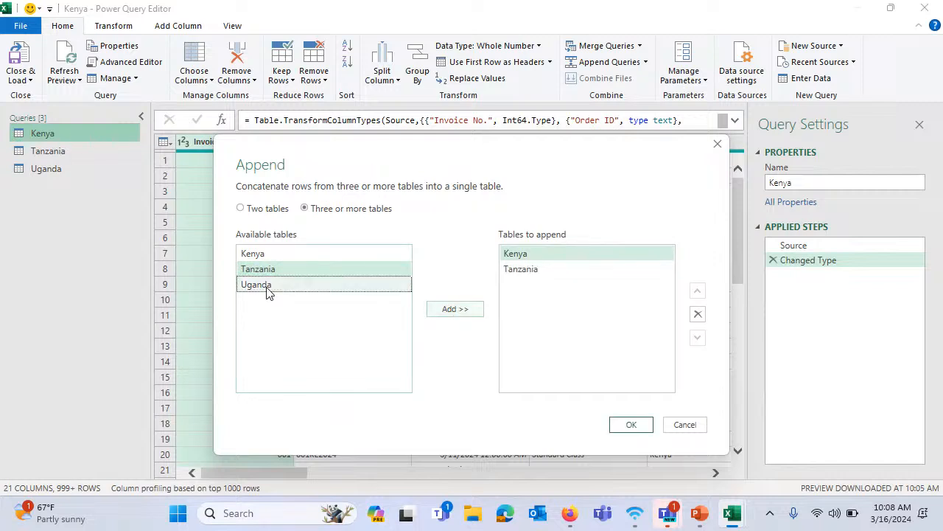
{"action": "left_click", "coordinate": [454, 309]}
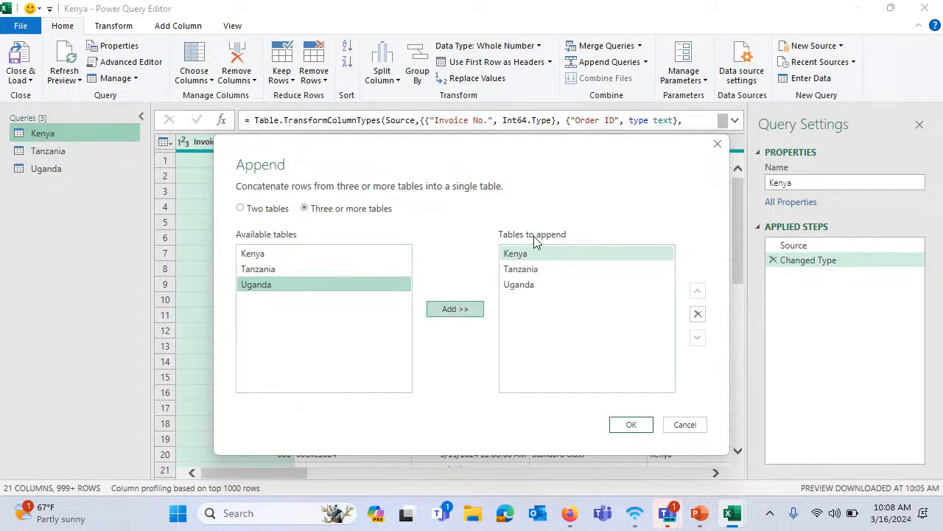
{"action": "left_click", "coordinate": [633, 425]}
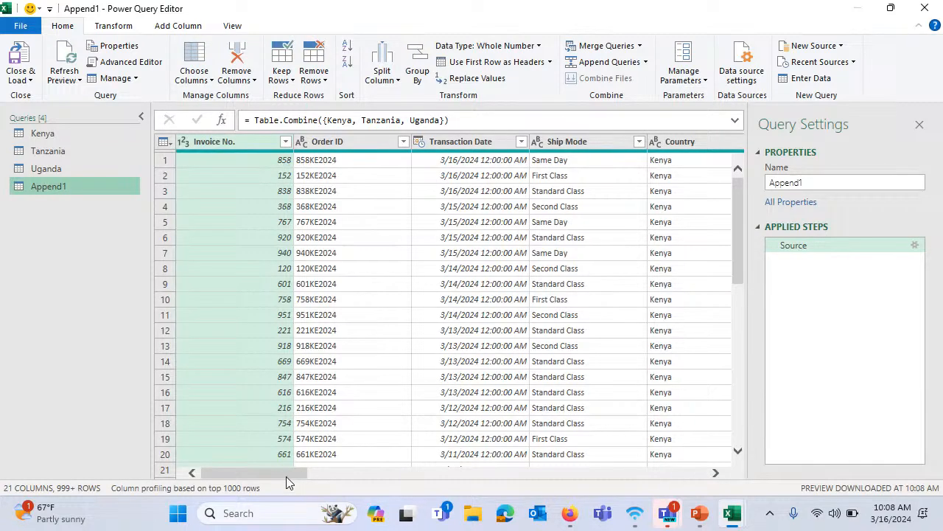
- Look across the appended query's columns and check the full list of values in the Country column's filter, leaving it unfiltered
{"action": "left_click_drag", "start_coordinate": [288, 477], "coordinate": [723, 477]}
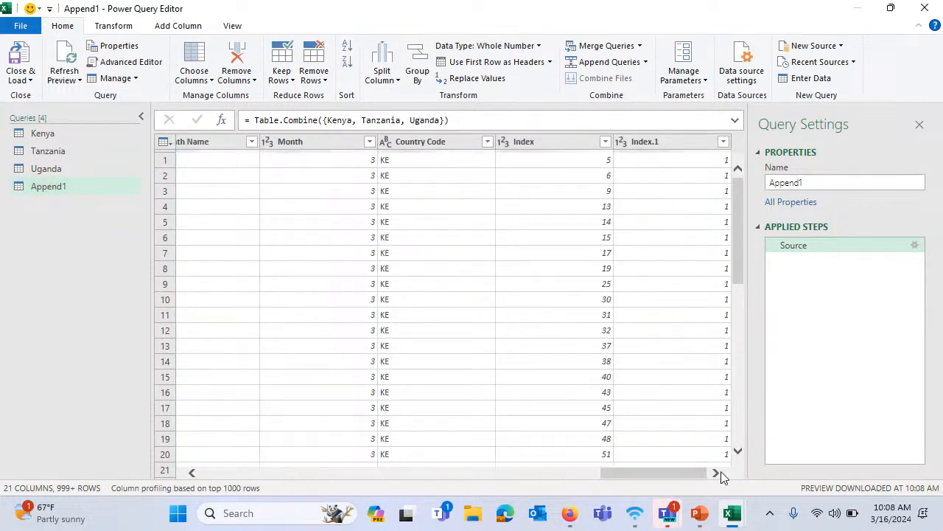
{"action": "left_click_drag", "start_coordinate": [626, 473], "coordinate": [214, 472]}
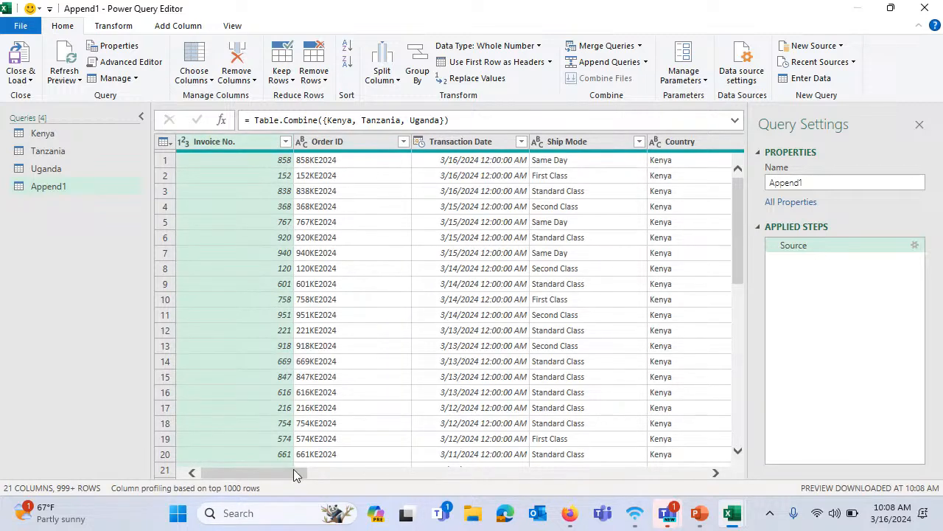
{"action": "left_click_drag", "start_coordinate": [284, 469], "coordinate": [325, 472]}
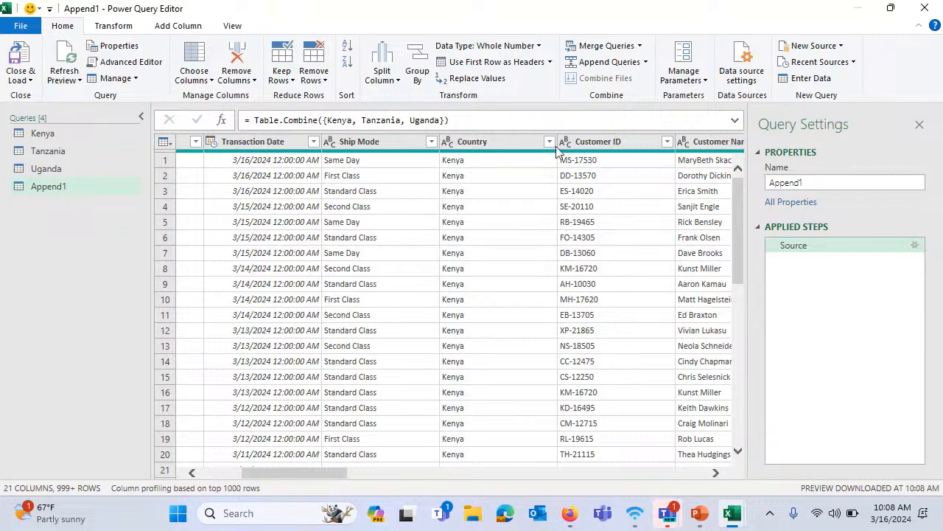
{"action": "left_click", "coordinate": [549, 142]}
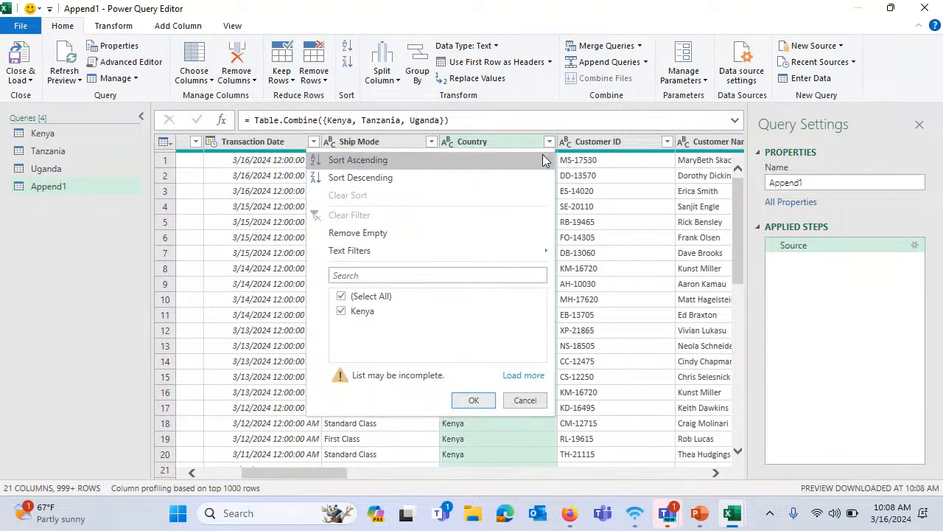
{"action": "left_click", "coordinate": [523, 374]}
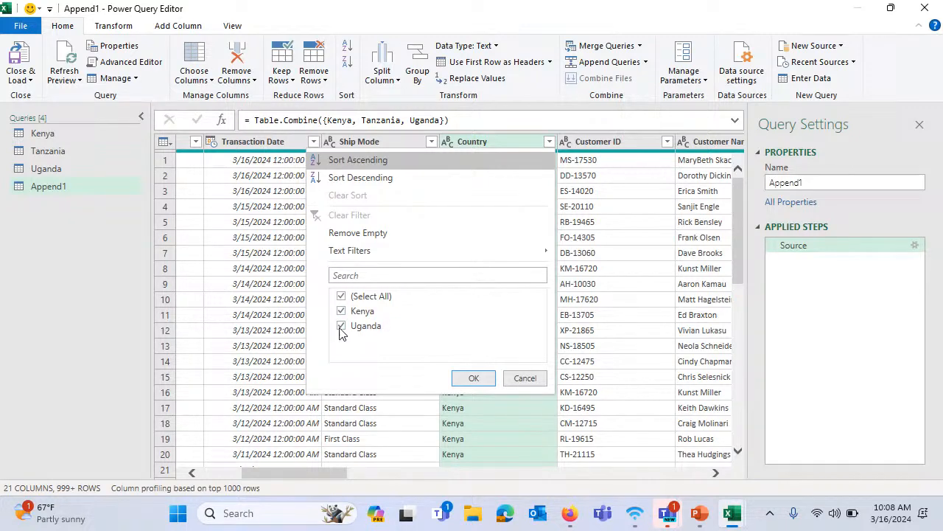
{"action": "key", "text": "Escape"}
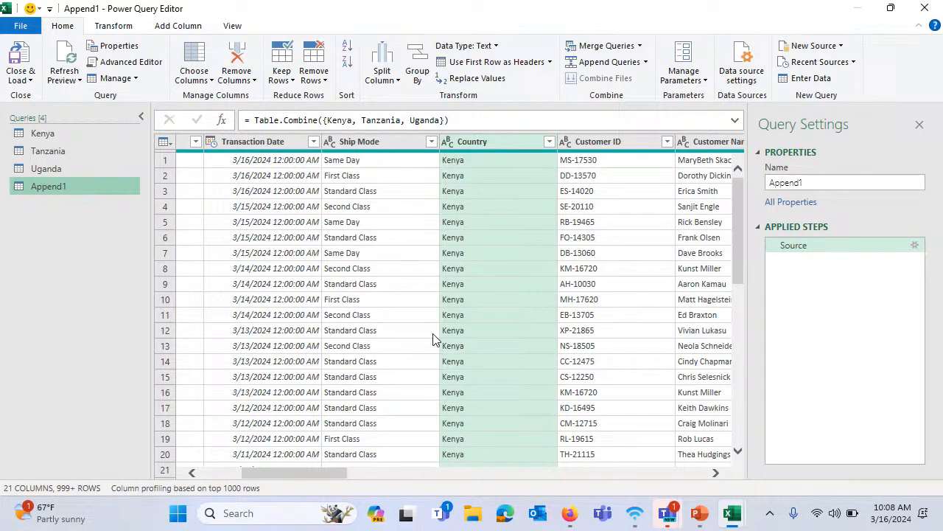
{"action": "left_click", "coordinate": [550, 141]}
{"action": "left_click", "coordinate": [519, 377]}
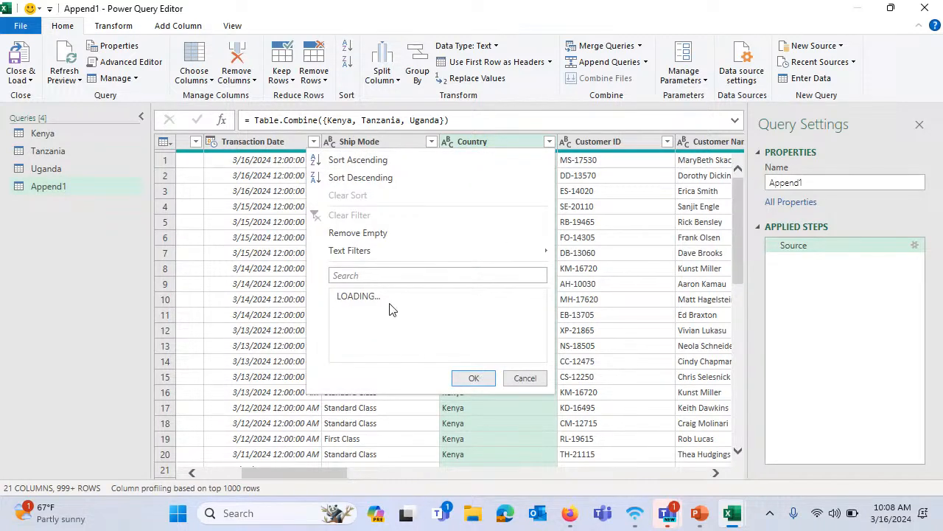
{"action": "left_click", "coordinate": [524, 379]}
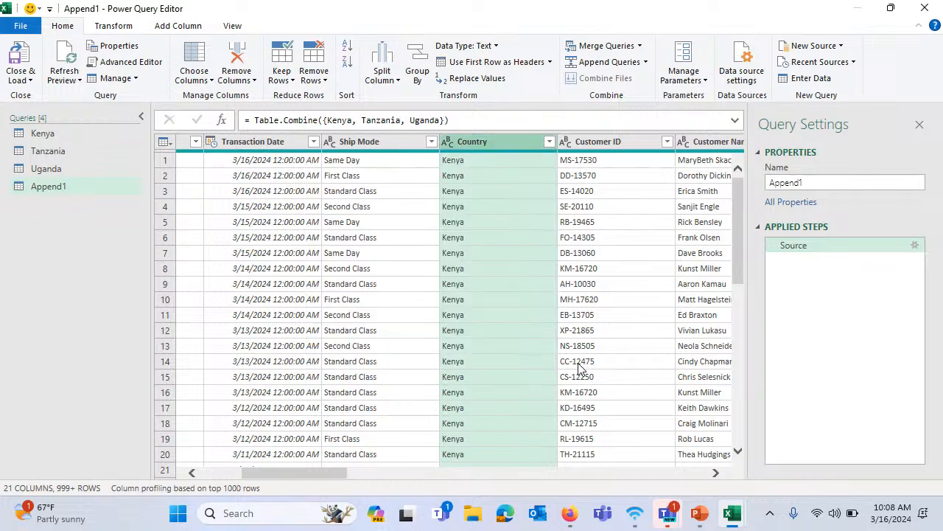
- Review which tables are appended in the Source step settings of the Append1 query, without changing them
{"action": "left_click", "coordinate": [39, 189]}
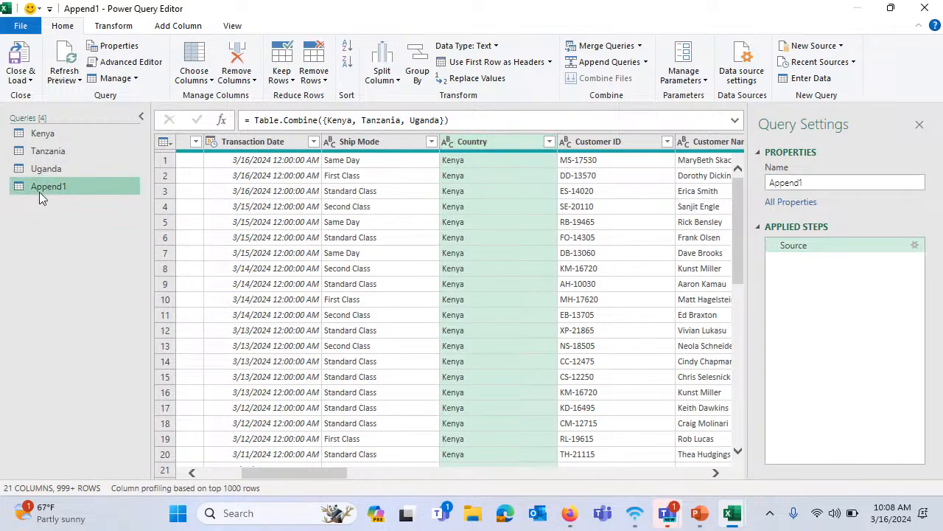
{"action": "left_click", "coordinate": [913, 248]}
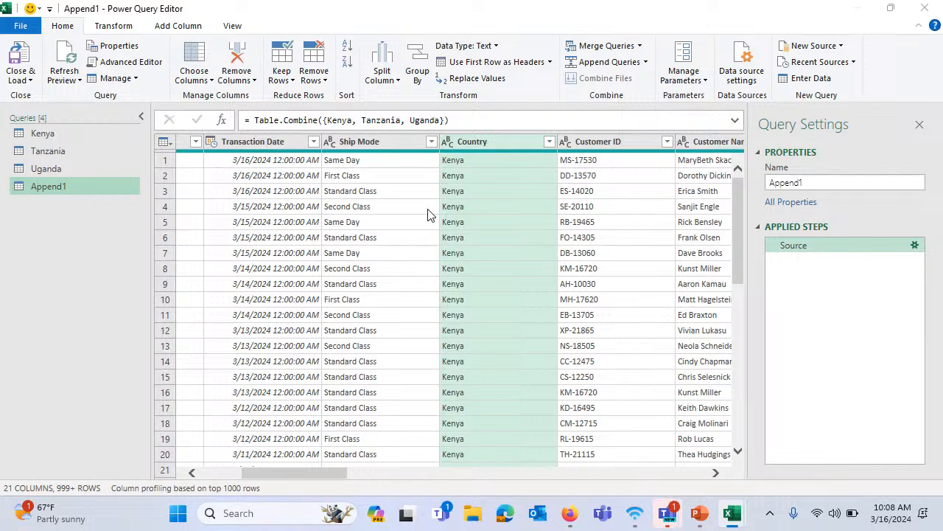
{"action": "left_click", "coordinate": [915, 245]}
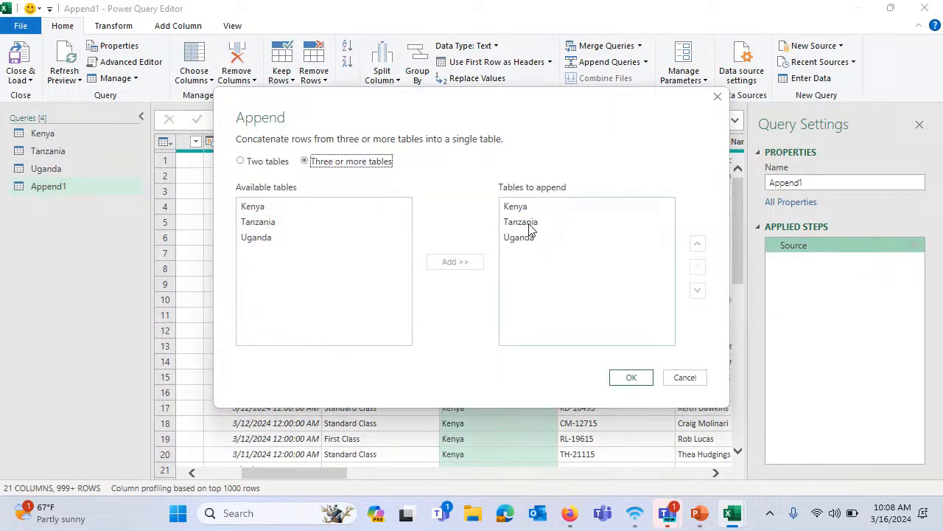
{"action": "left_click", "coordinate": [668, 374]}
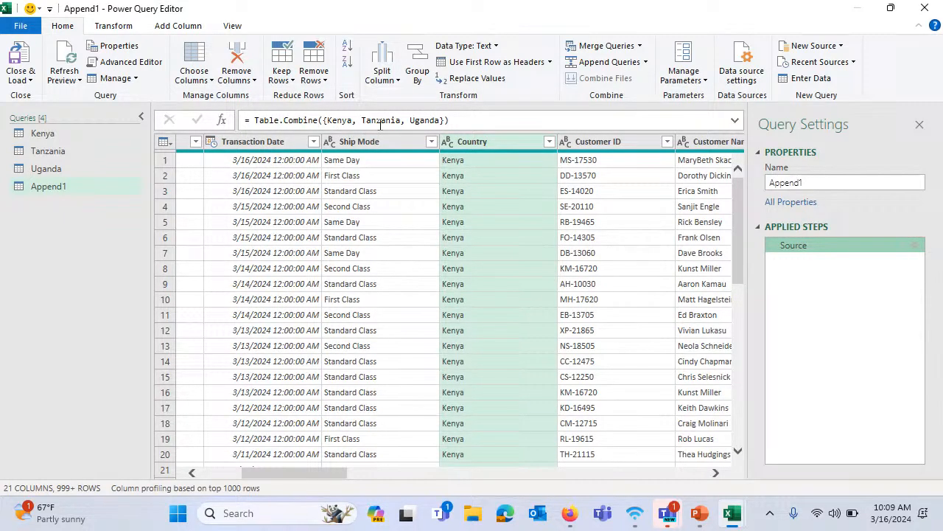
- Close the query editor, load the Append1 query to a worksheet table, and check the countries listed in its Country filter
{"action": "left_click", "coordinate": [30, 80]}
{"action": "left_click", "coordinate": [135, 169]}
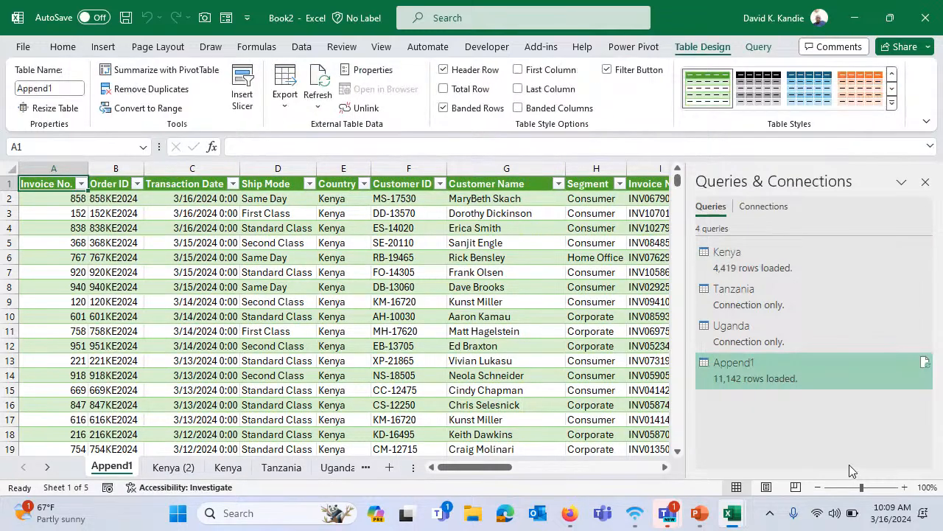
{"action": "left_click", "coordinate": [345, 227]}
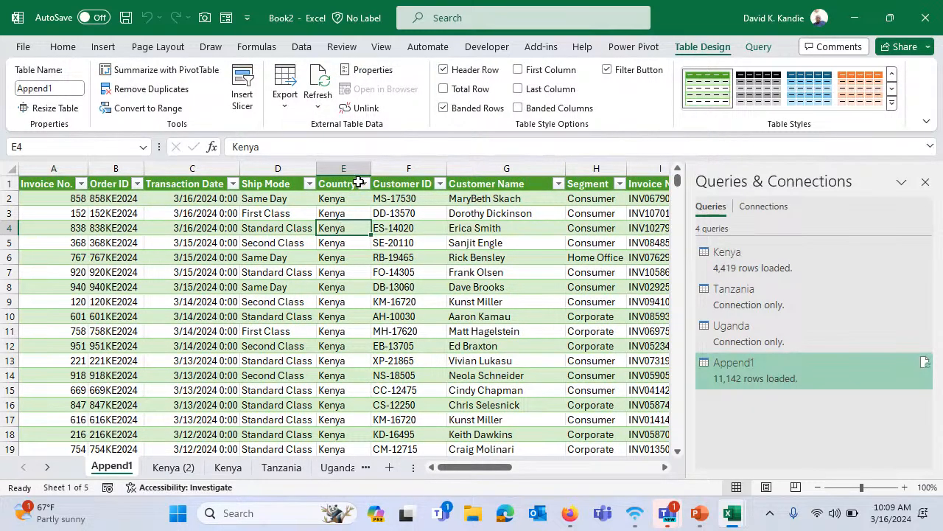
{"action": "left_click", "coordinate": [365, 183]}
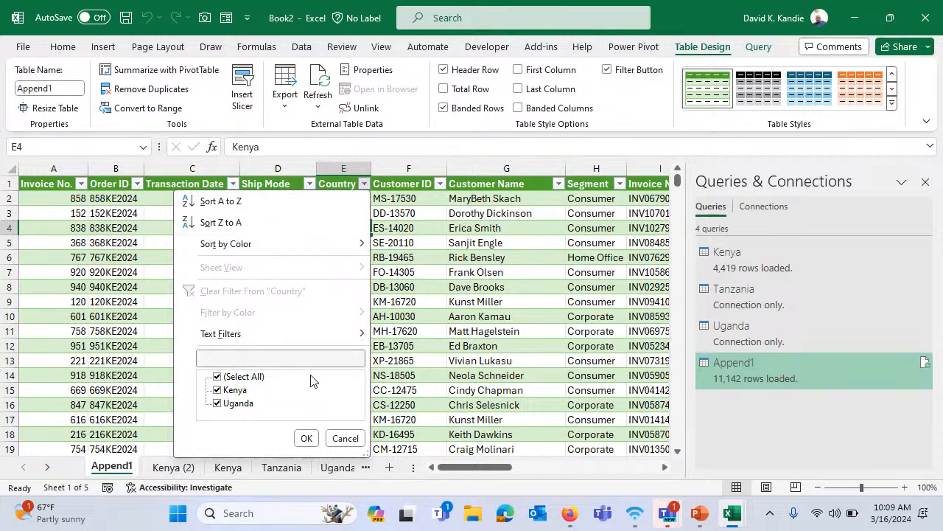
{"action": "left_click", "coordinate": [347, 438]}
{"action": "left_click", "coordinate": [376, 258]}
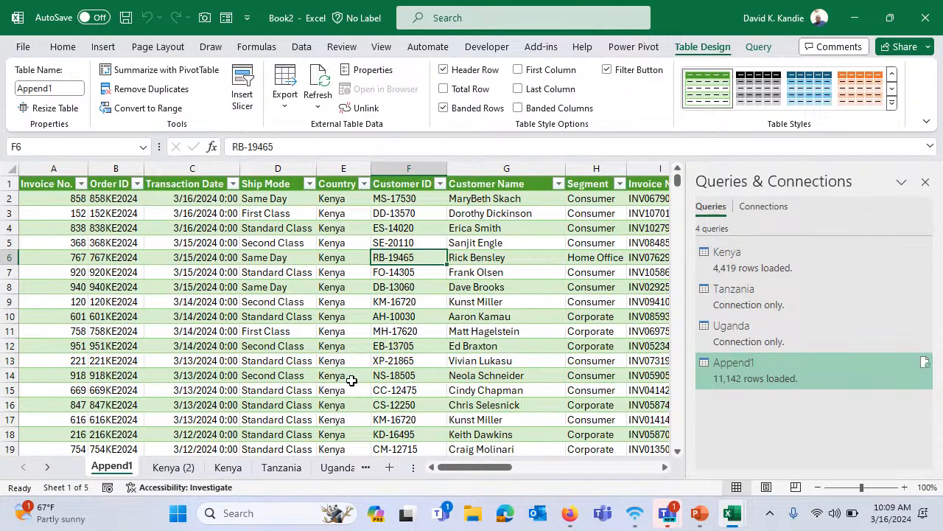
- Compare the Country column on the Kenya, Tanzania and Uganda source sheets
{"action": "left_click", "coordinate": [228, 467]}
{"action": "left_click", "coordinate": [308, 274]}
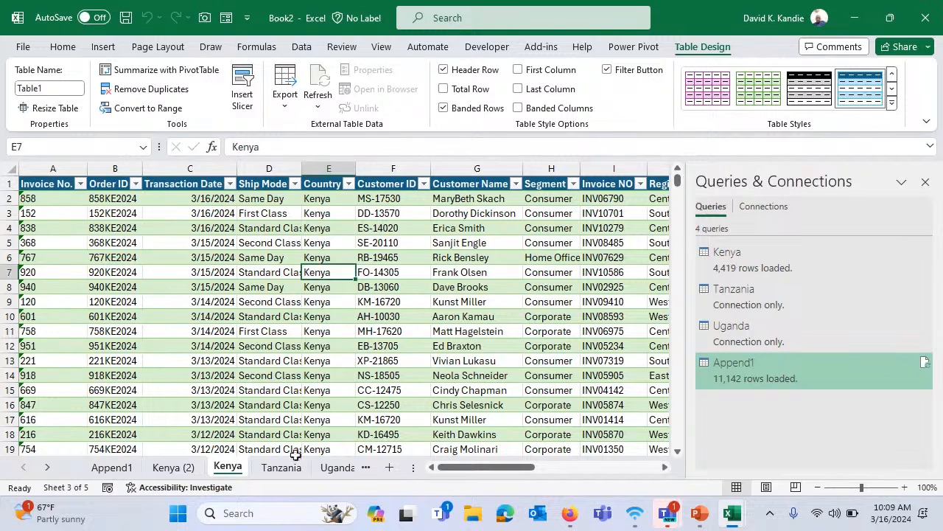
{"action": "left_click", "coordinate": [284, 468]}
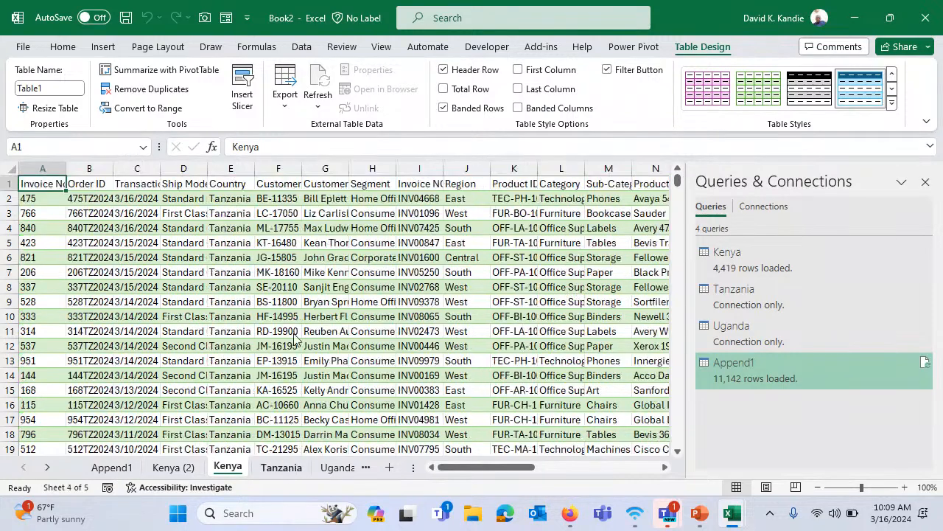
{"action": "left_click", "coordinate": [234, 276]}
{"action": "left_click", "coordinate": [336, 467]}
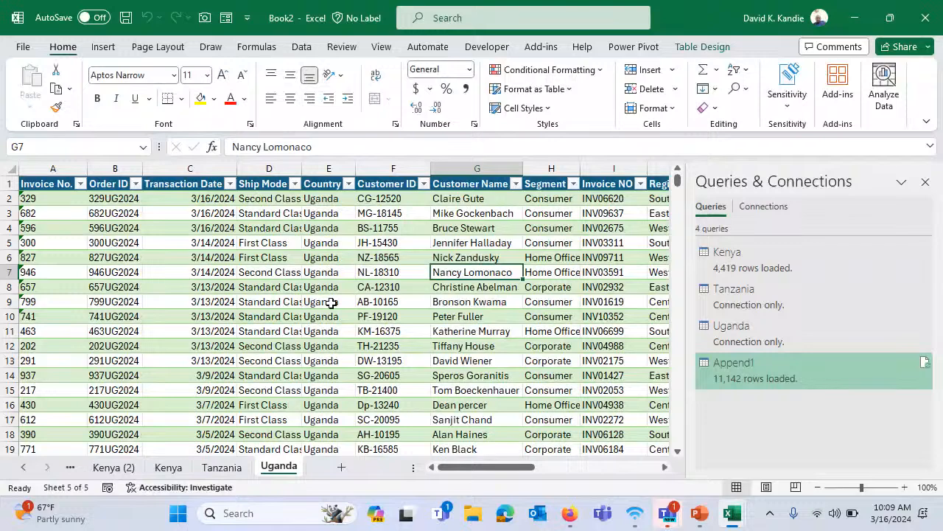
- Compare the data on the Kenya and Uganda sheets and view the table properties of the Kenya data
{"action": "left_click", "coordinate": [168, 467]}
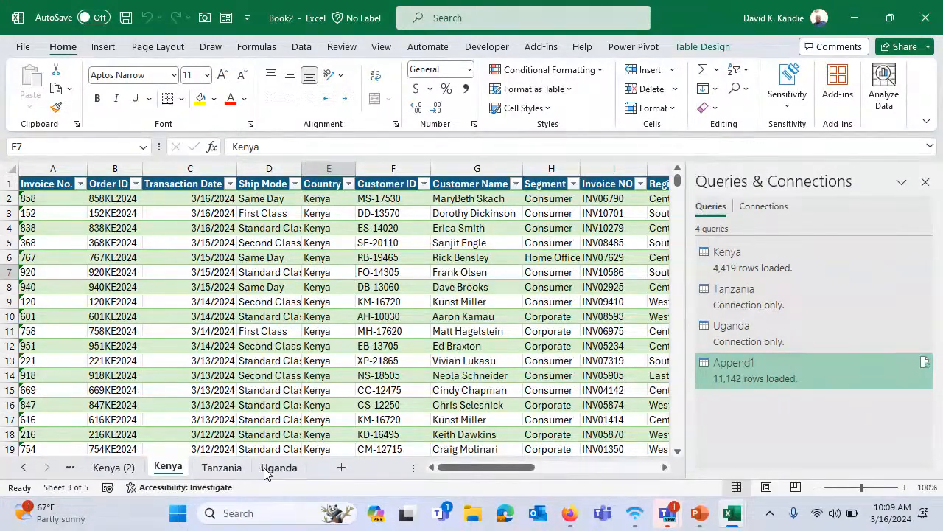
{"action": "left_click", "coordinate": [266, 469]}
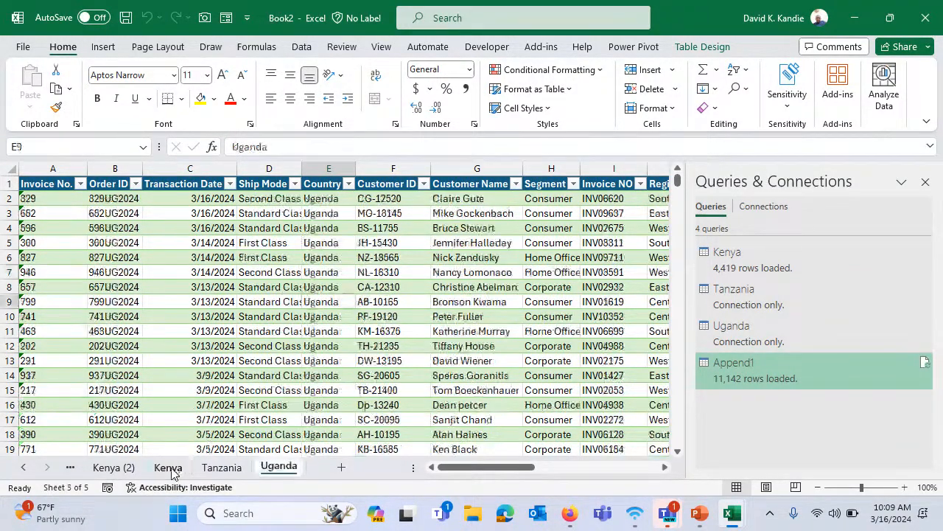
{"action": "left_click", "coordinate": [168, 466]}
{"action": "left_click", "coordinate": [245, 291]}
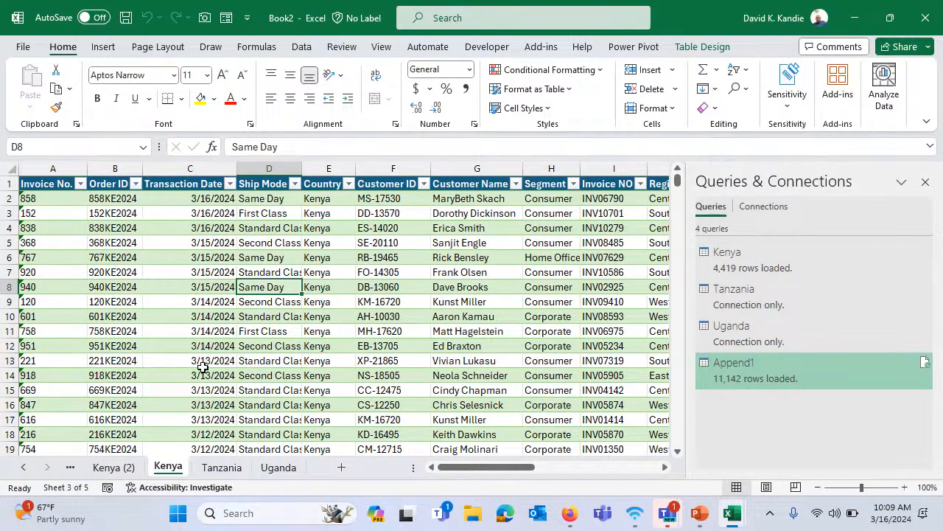
{"action": "left_click", "coordinate": [191, 331]}
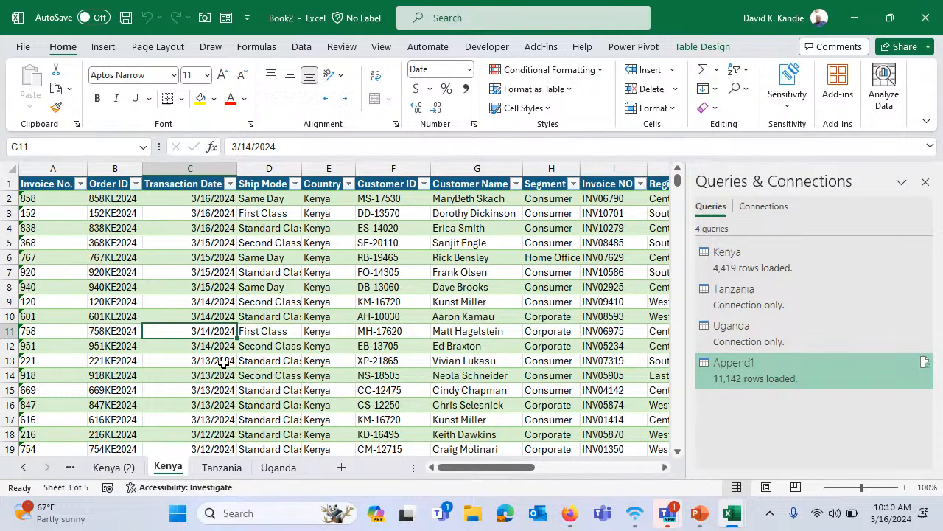
{"action": "left_click", "coordinate": [268, 273]}
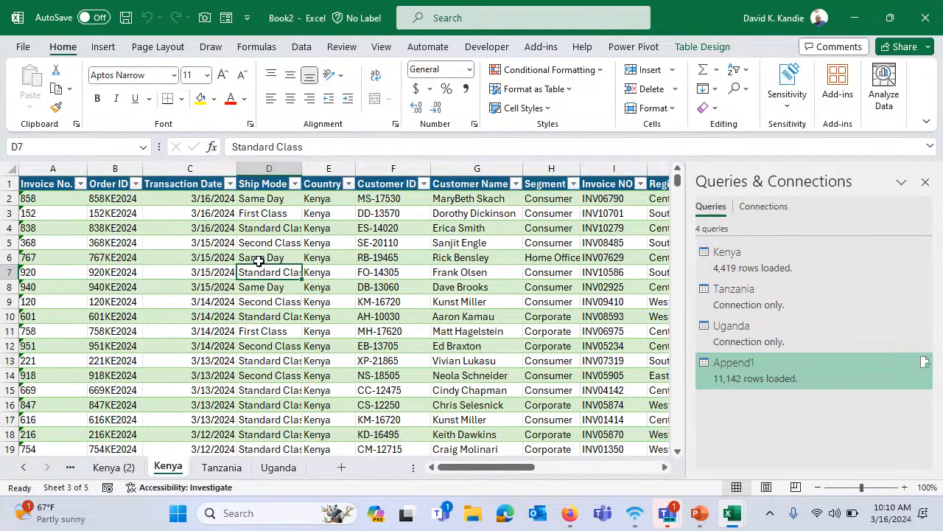
{"action": "left_click", "coordinate": [699, 49]}
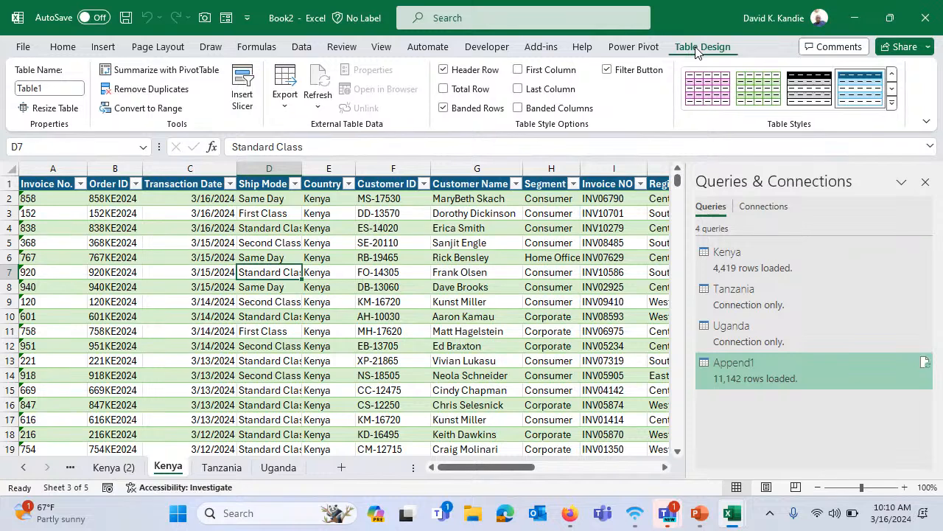
- Format the whole data range A1:U3143 on the Tanzania sheet as a table with headers, using White, Table Style Light 1
{"action": "left_click", "coordinate": [222, 468]}
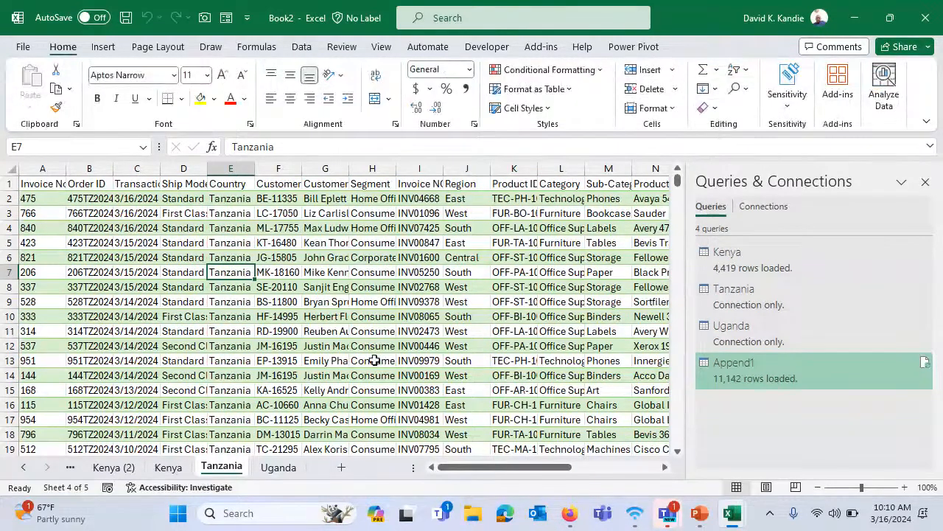
{"action": "left_click", "coordinate": [325, 331]}
{"action": "left_click", "coordinate": [273, 245]}
{"action": "left_click", "coordinate": [261, 262]}
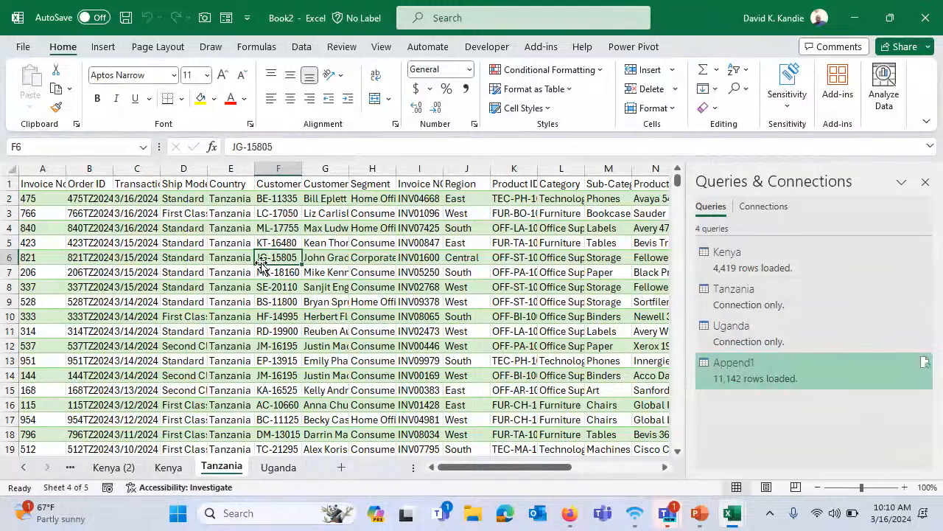
{"action": "key", "text": "ctrl+Up"}
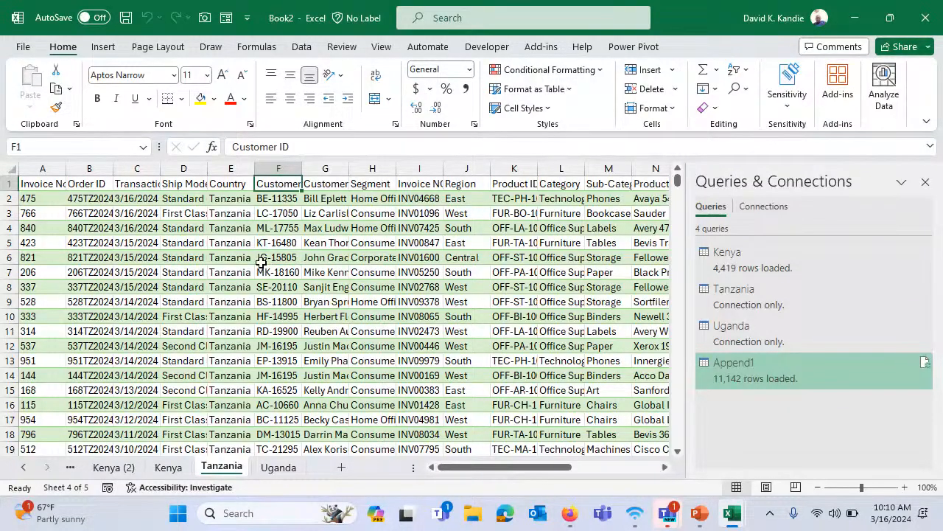
{"action": "key", "text": "ctrl+Left"}
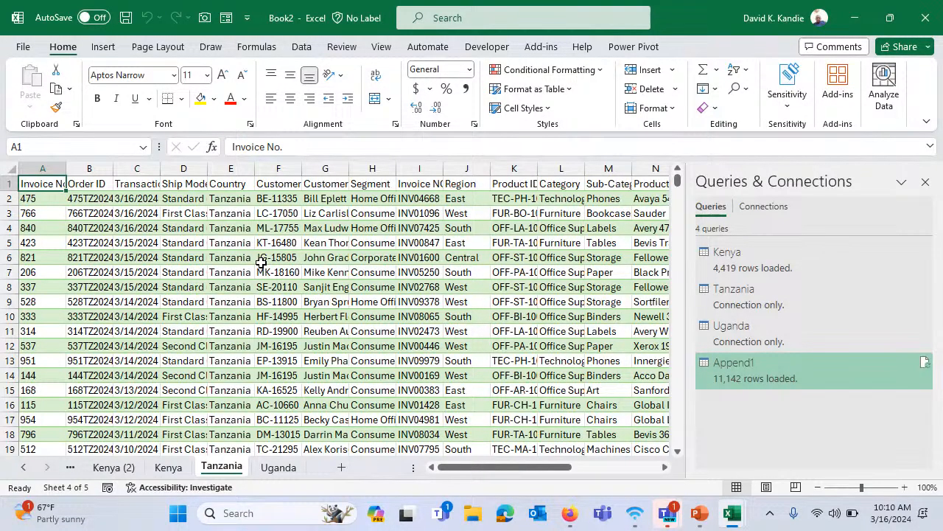
{"action": "key", "text": "ctrl+shift+Right"}
{"action": "key", "text": "ctrl+shift+Down"}
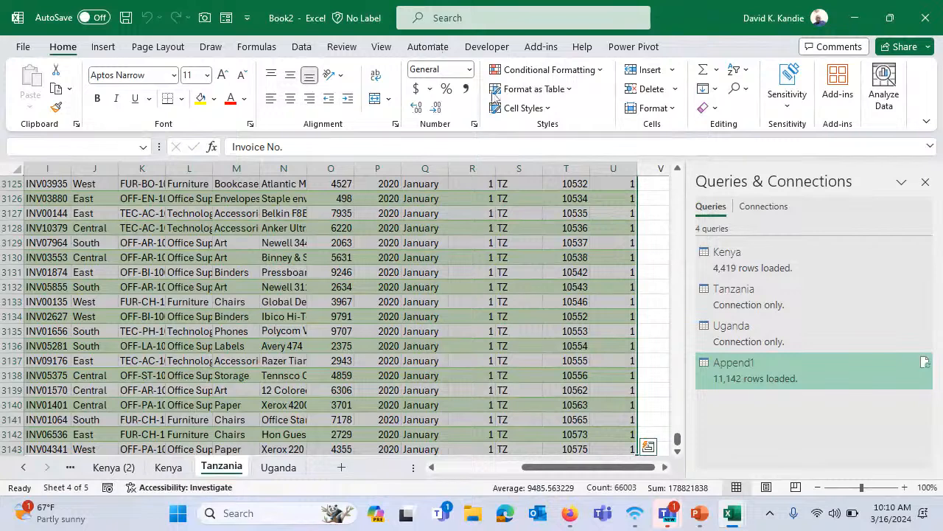
{"action": "left_click", "coordinate": [511, 92]}
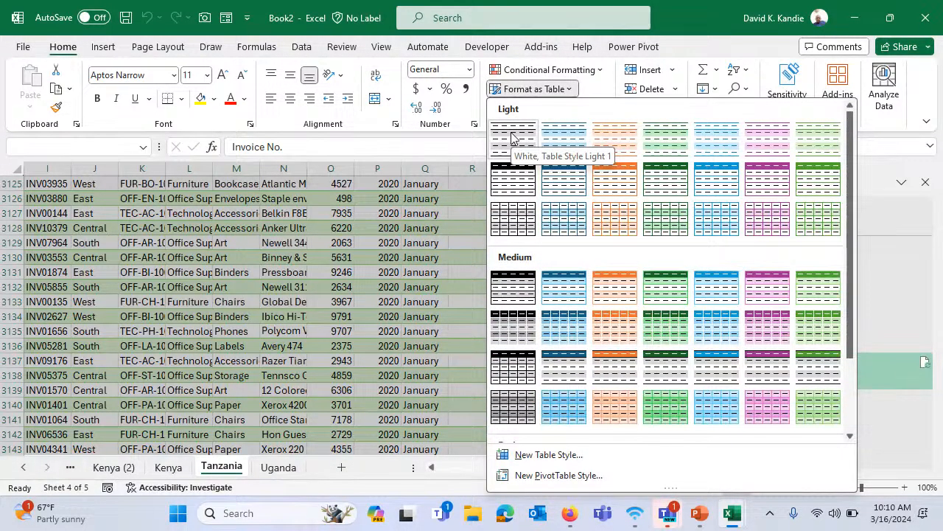
{"action": "left_click", "coordinate": [513, 139]}
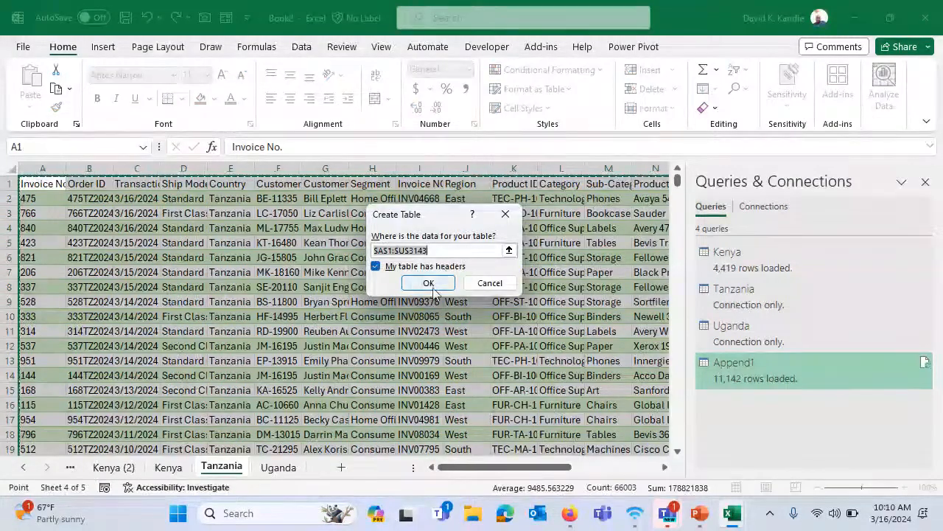
{"action": "left_click", "coordinate": [428, 283]}
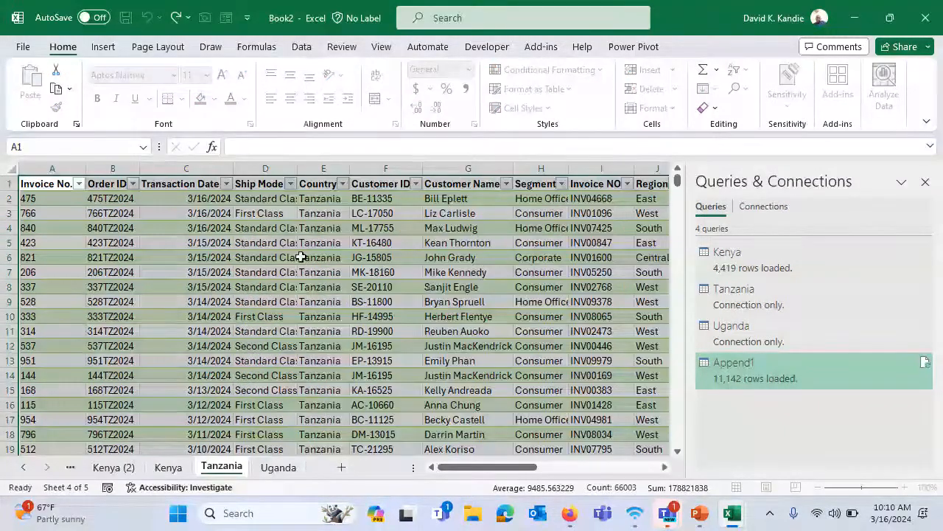
{"action": "left_click", "coordinate": [301, 257]}
- Try to rename the table on the Kenya sheet as Kenya
{"action": "left_click", "coordinate": [168, 466]}
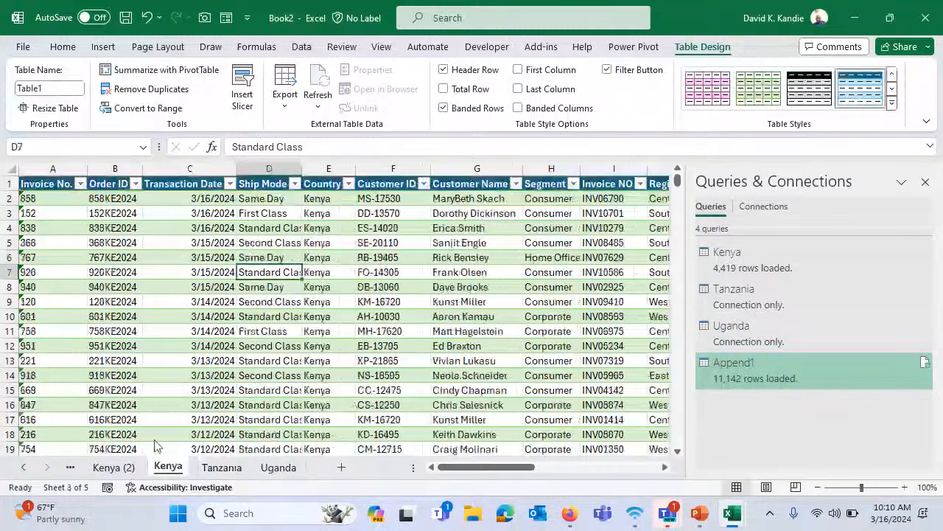
{"action": "double_click", "coordinate": [47, 89]}
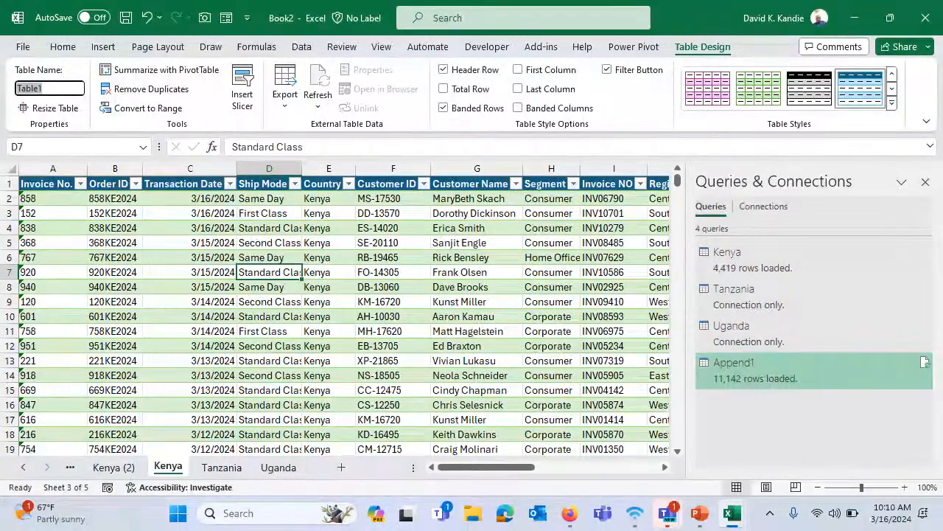
{"action": "type", "text": "Kenya"}
{"action": "key", "text": "Return"}
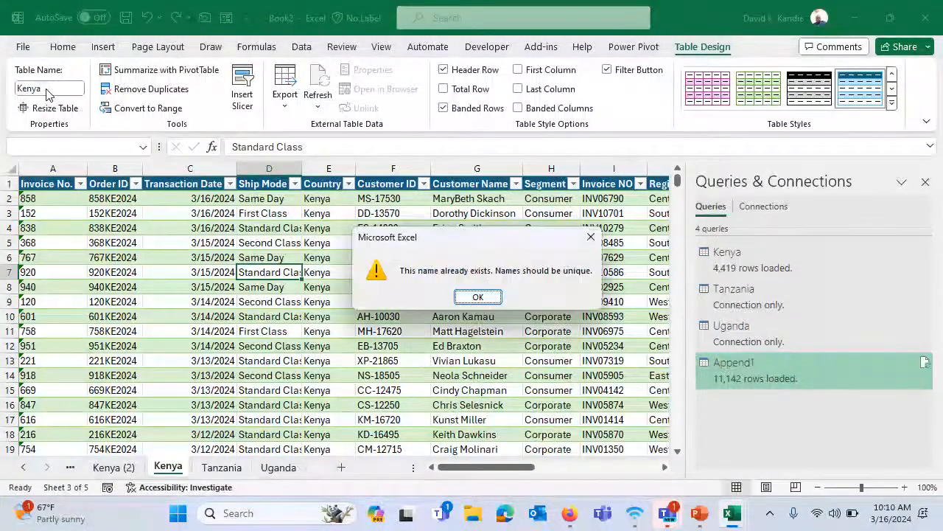
{"action": "key", "text": "Return"}
- Rename the table on the Kenya sheet as Kenya_
{"action": "double_click", "coordinate": [48, 90]}
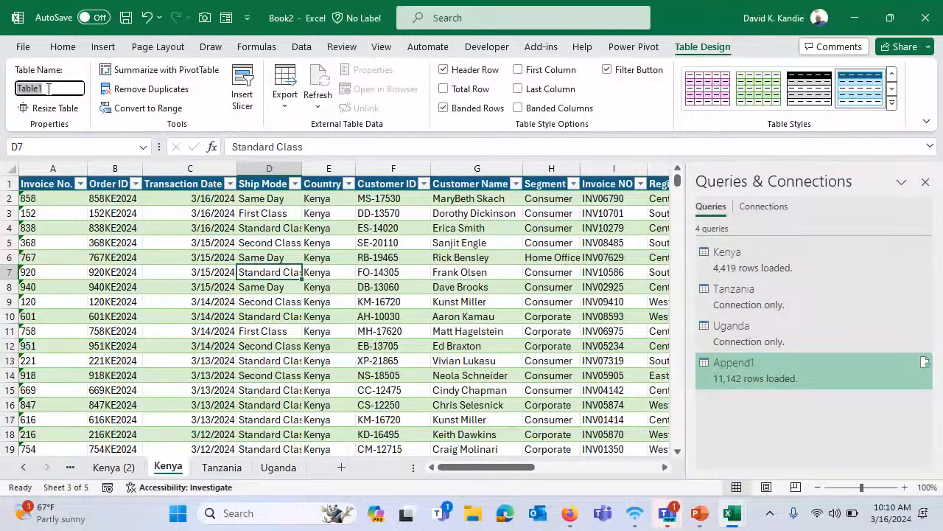
{"action": "type", "text": "Kenya_"}
{"action": "left_click", "coordinate": [221, 230]}
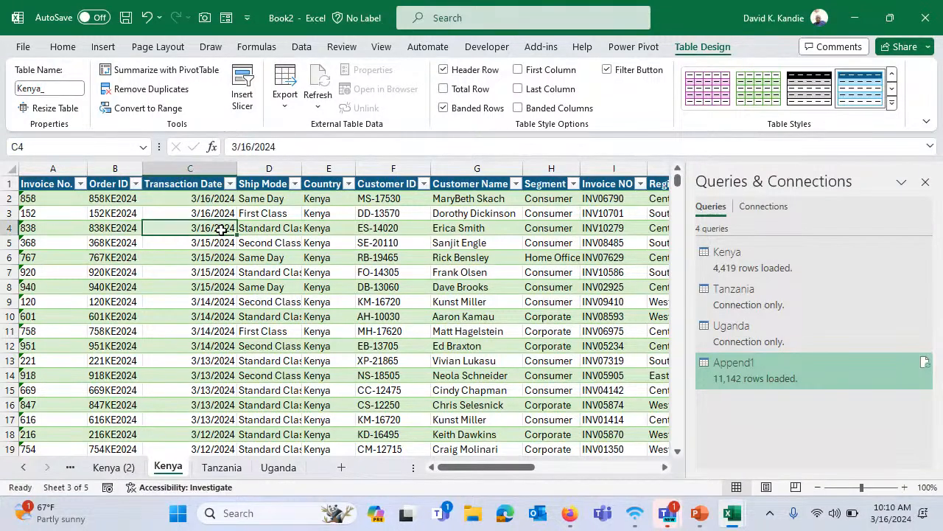
- Rename the table on the Tanzania sheet as Tanzania_
{"action": "left_click", "coordinate": [236, 472]}
{"action": "double_click", "coordinate": [49, 89]}
{"action": "type", "text": "Ta"}
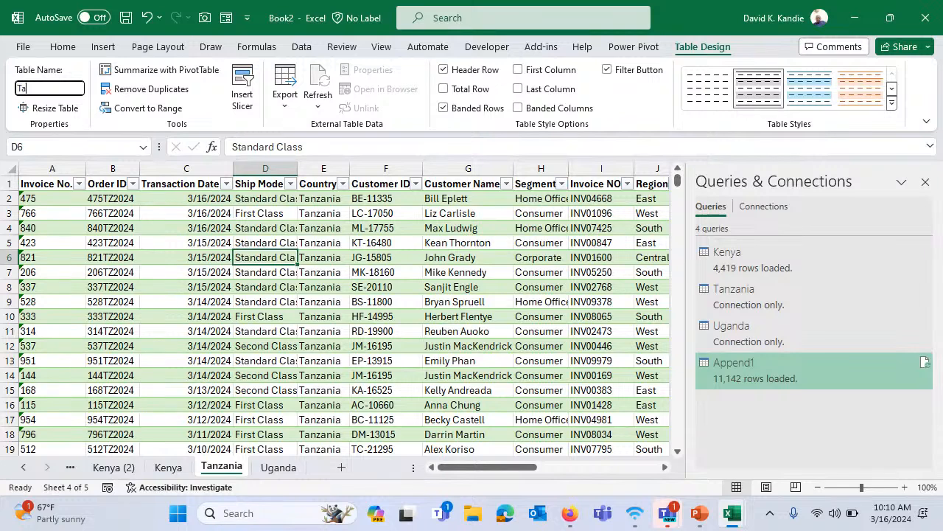
{"action": "type", "text": "nzania_"}
{"action": "left_click", "coordinate": [144, 346]}
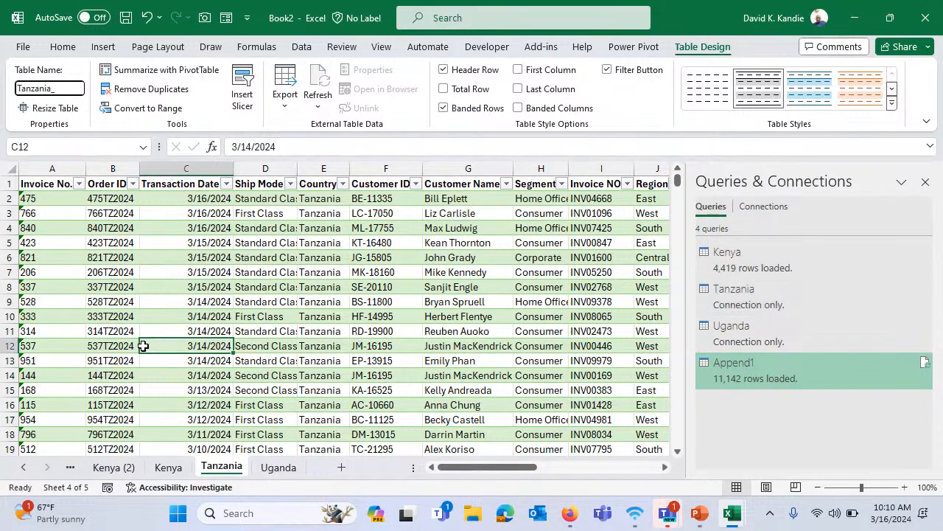
- Rename the table on the Uganda sheet as Uganda_
{"action": "left_click", "coordinate": [279, 467]}
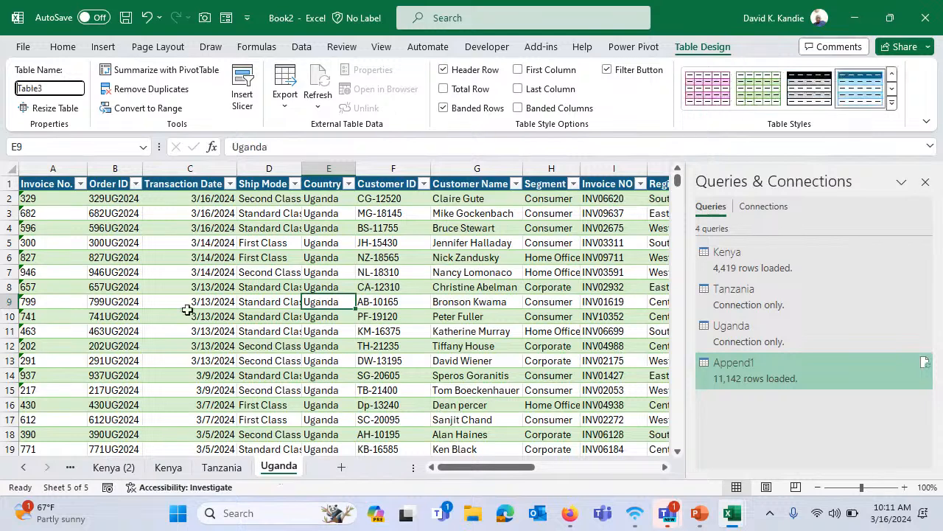
{"action": "left_click", "coordinate": [180, 289]}
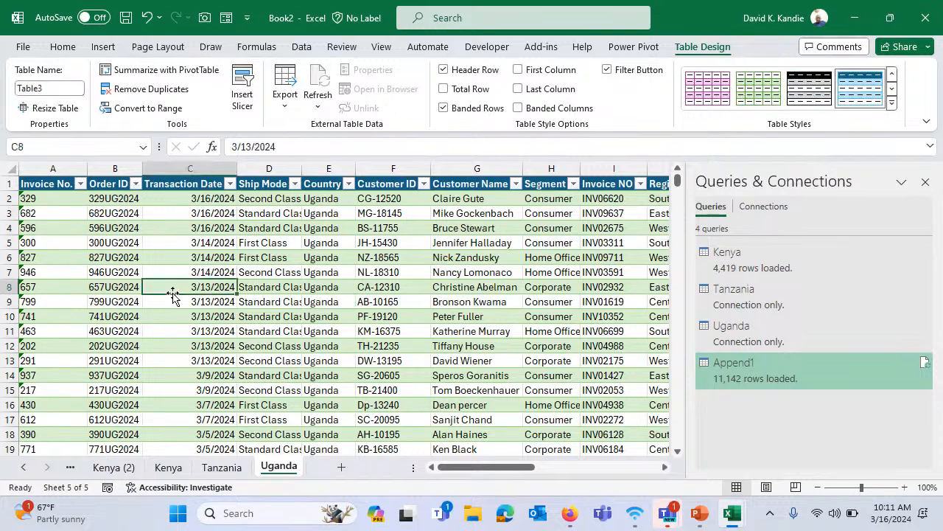
{"action": "left_click", "coordinate": [51, 85]}
{"action": "type", "text": "Uganda"}
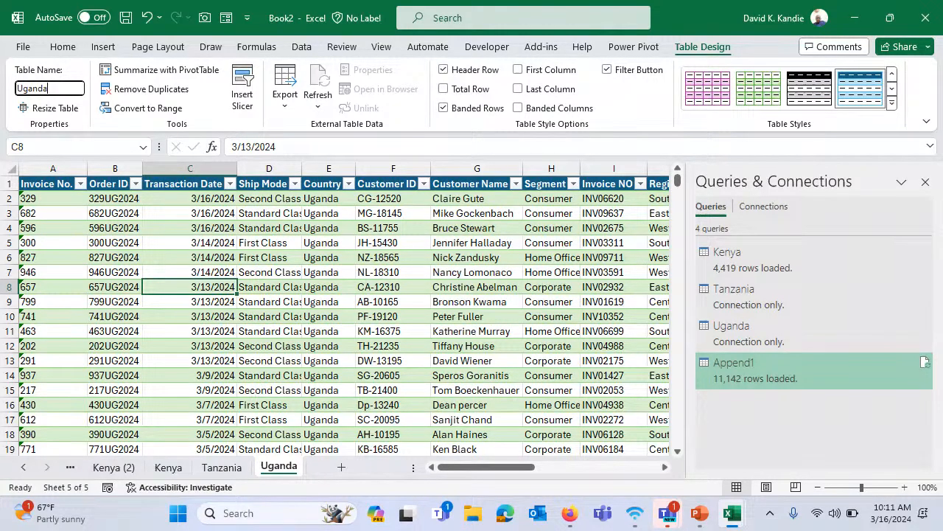
{"action": "type", "text": "_"}
{"action": "left_click", "coordinate": [221, 214]}
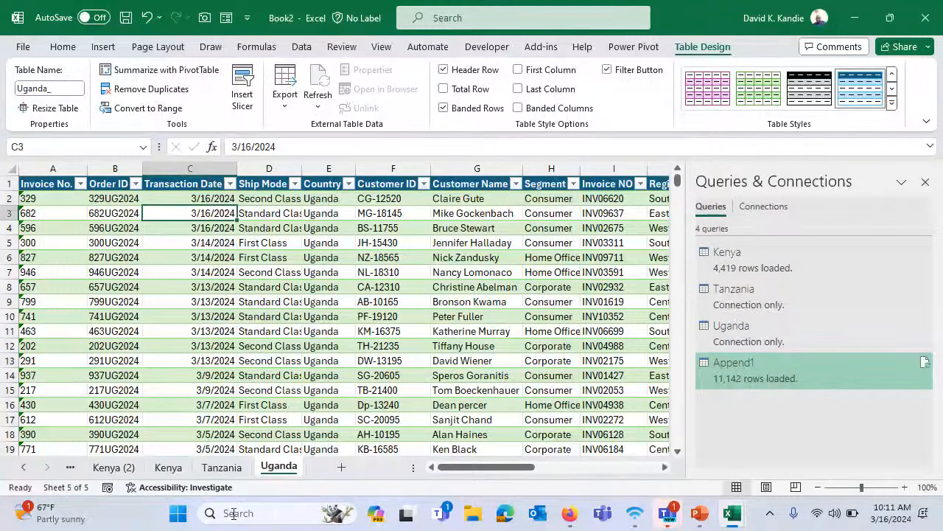
- Try to delete the Kenya query from the workbook's queries
{"action": "left_click", "coordinate": [221, 467]}
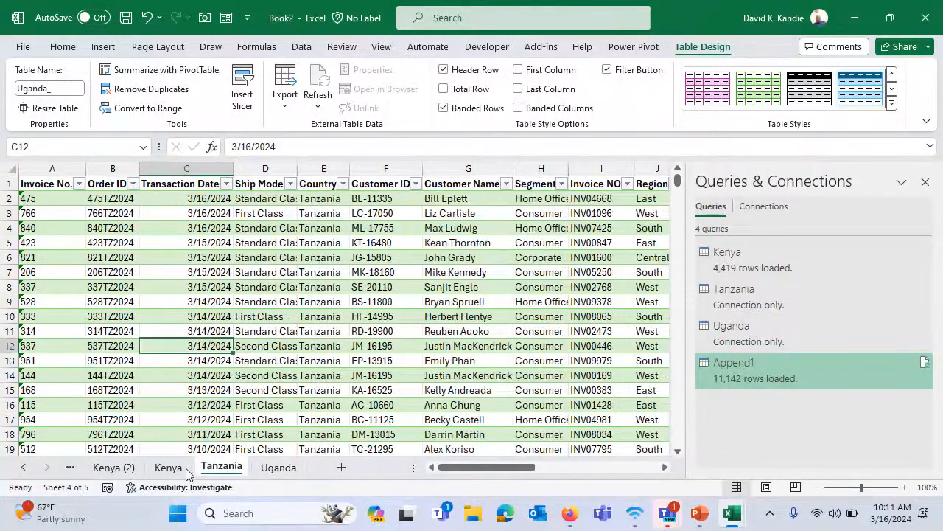
{"action": "left_click", "coordinate": [183, 470]}
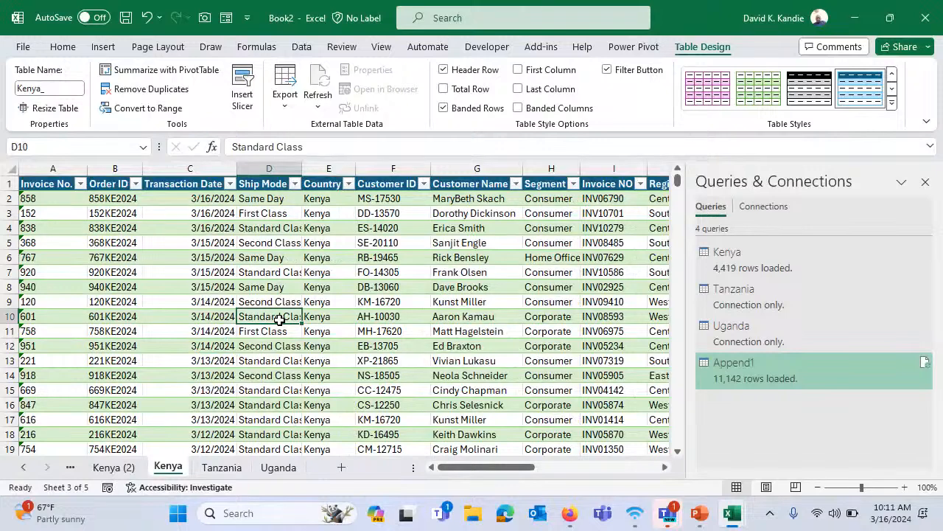
{"action": "left_click", "coordinate": [752, 271]}
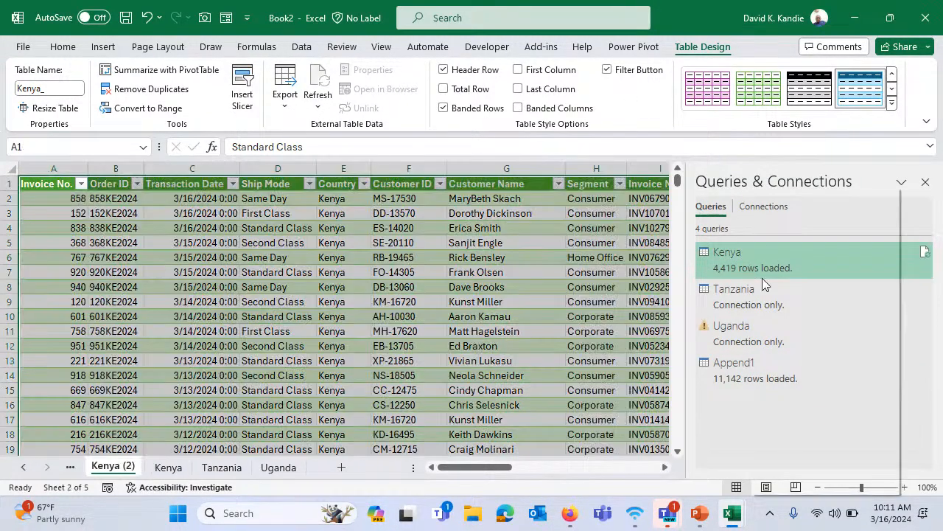
{"action": "right_click", "coordinate": [752, 271]}
{"action": "left_click", "coordinate": [788, 249]}
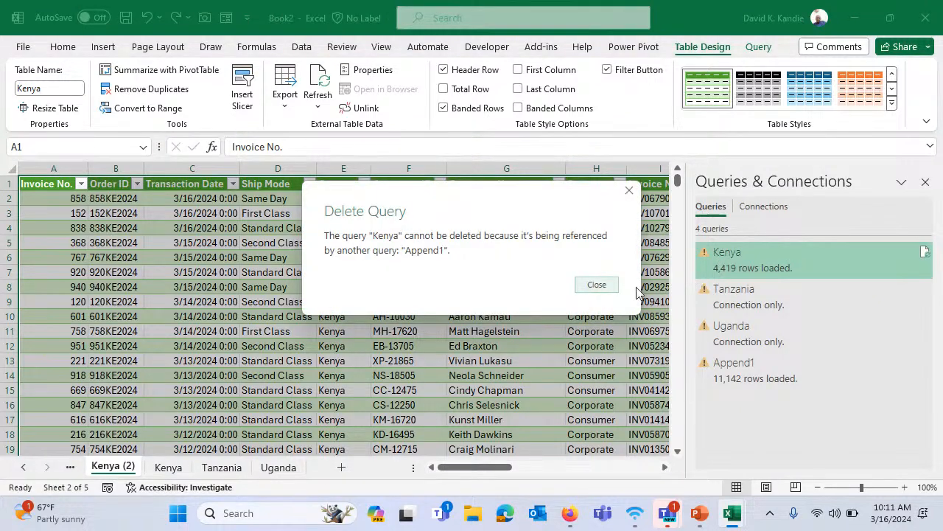
{"action": "left_click", "coordinate": [601, 286]}
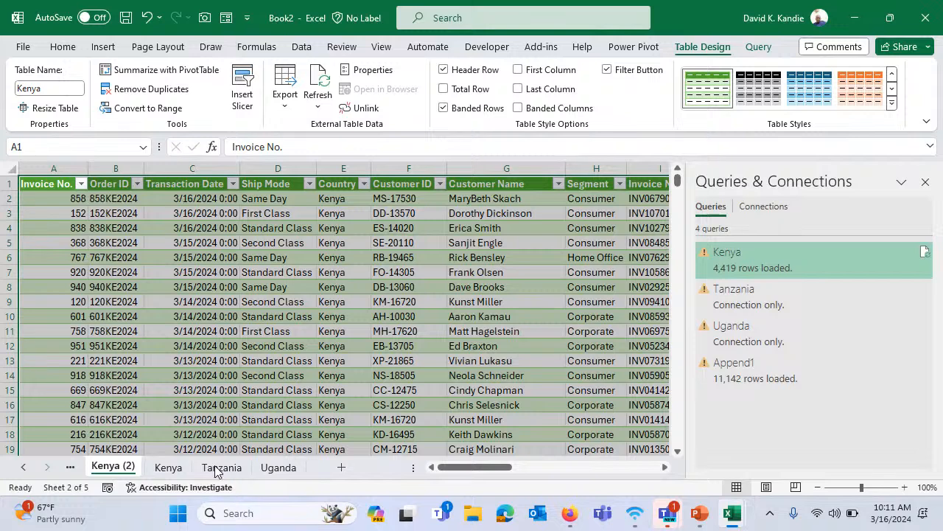
{"action": "left_click", "coordinate": [170, 469]}
{"action": "left_click", "coordinate": [224, 333]}
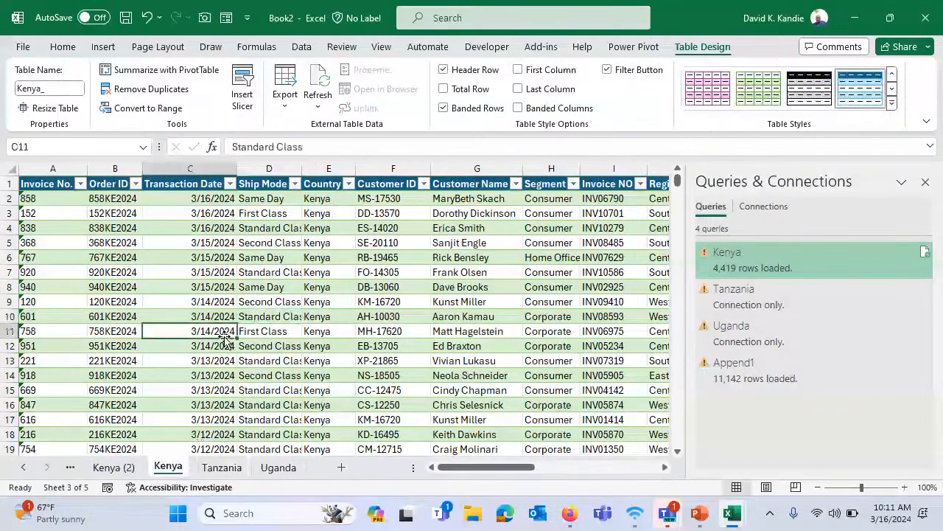
{"action": "right_click", "coordinate": [796, 259]}
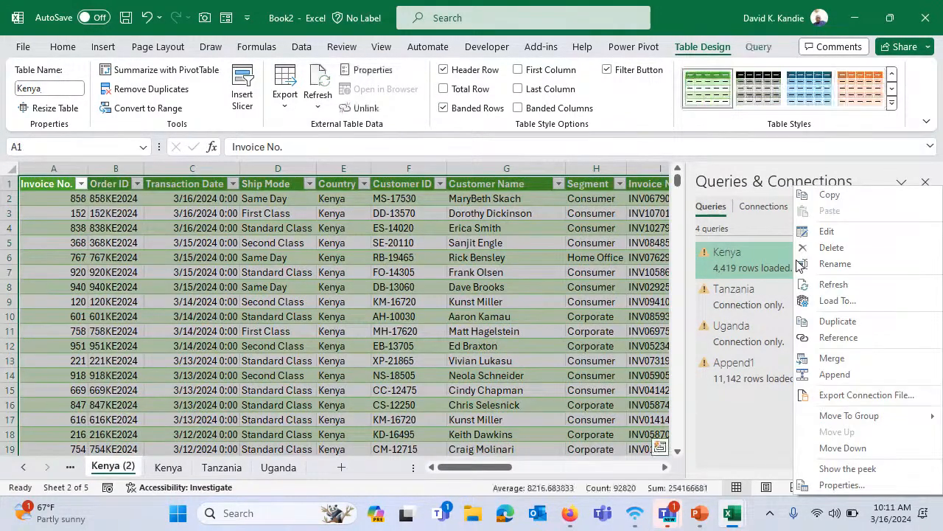
{"action": "left_click", "coordinate": [832, 248]}
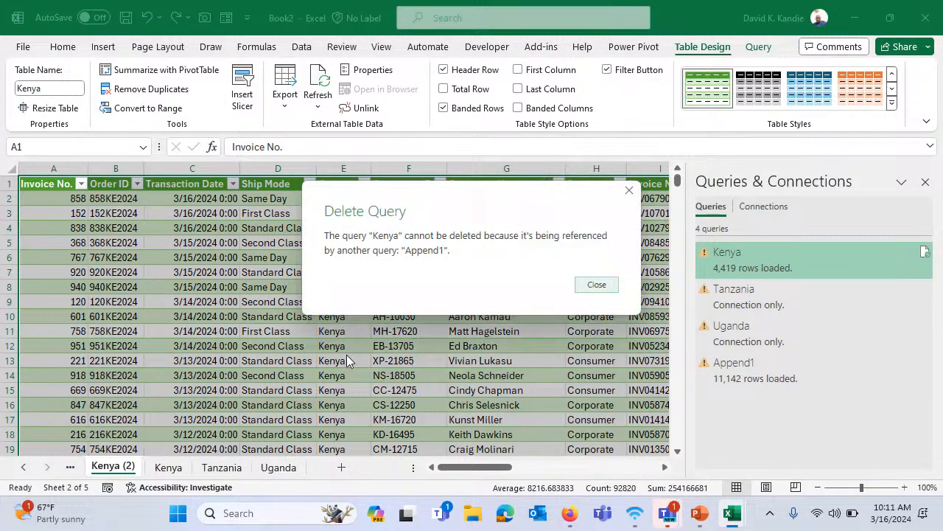
{"action": "left_click", "coordinate": [597, 284]}
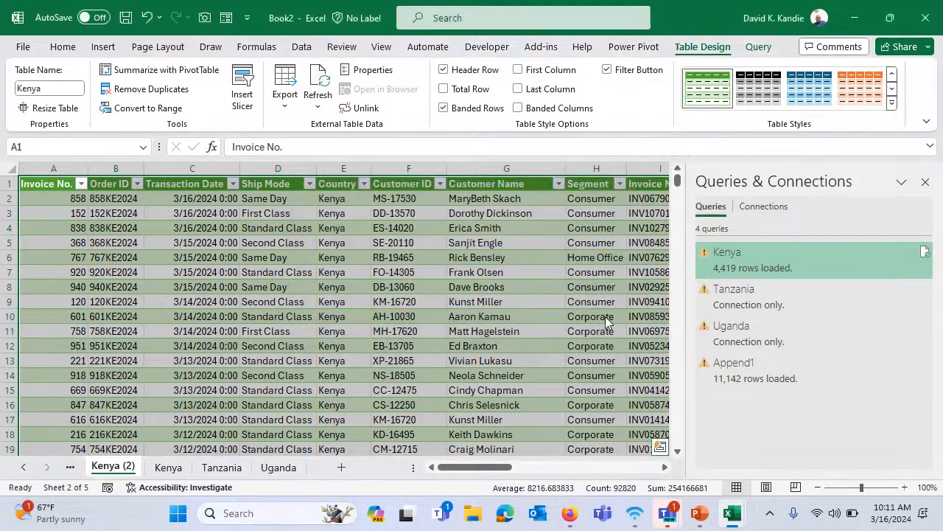
- Delete the Append1 query from the workbook's queries
{"action": "left_click", "coordinate": [754, 368]}
{"action": "right_click", "coordinate": [756, 367]}
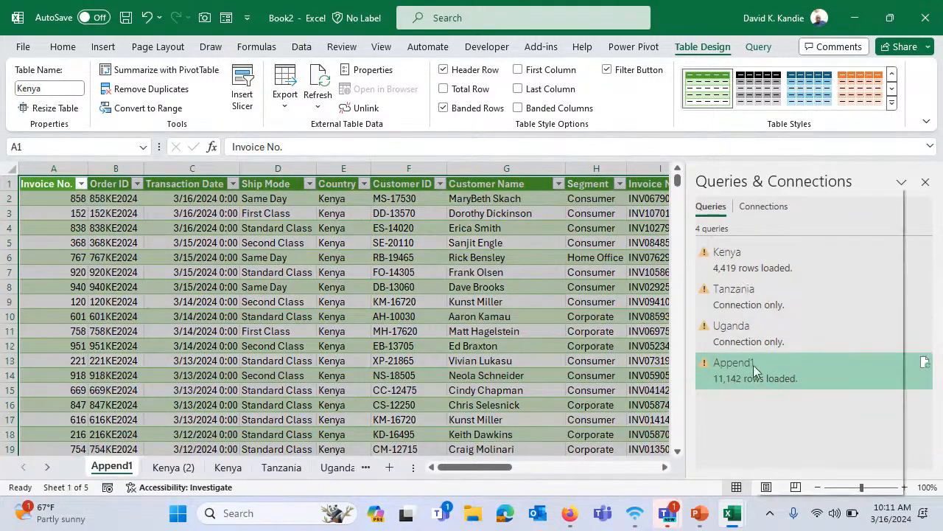
{"action": "left_click", "coordinate": [793, 247]}
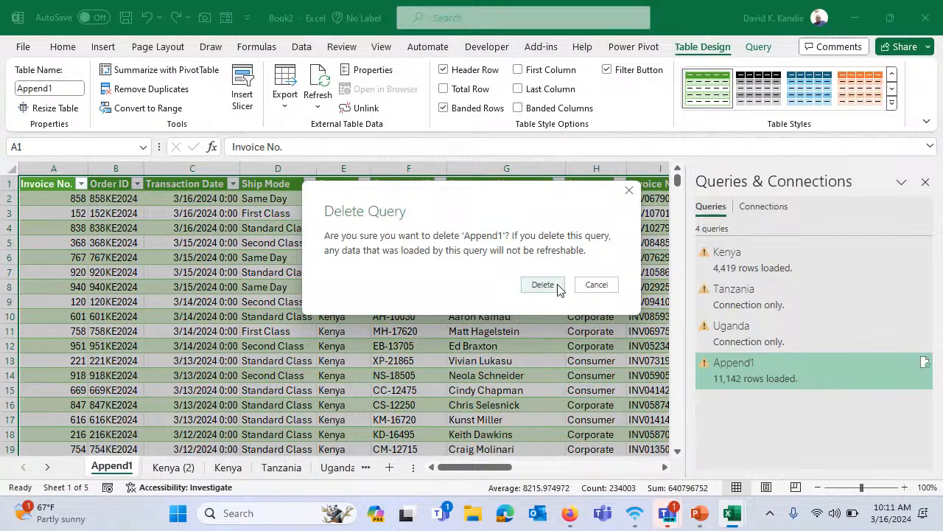
{"action": "left_click", "coordinate": [546, 285]}
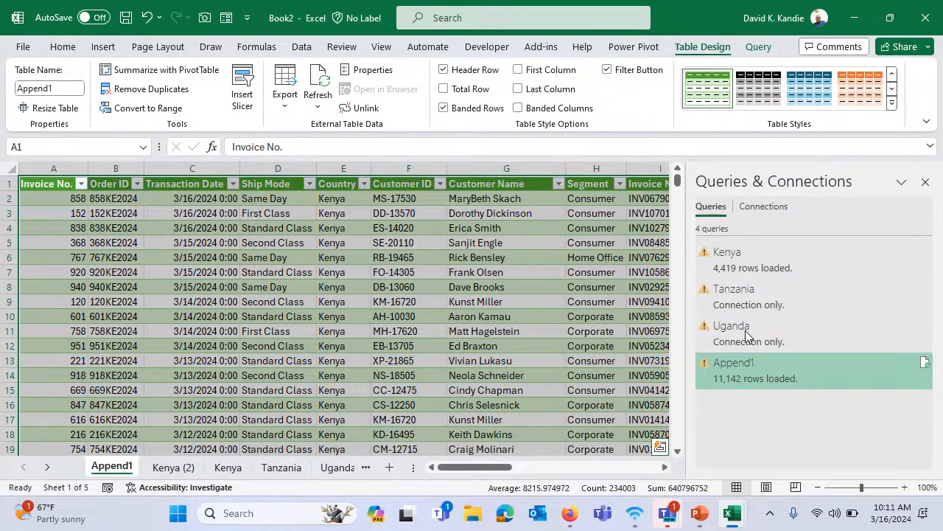
- Delete the Uganda and Tanzania queries from the workbook's queries
{"action": "right_click", "coordinate": [750, 336]}
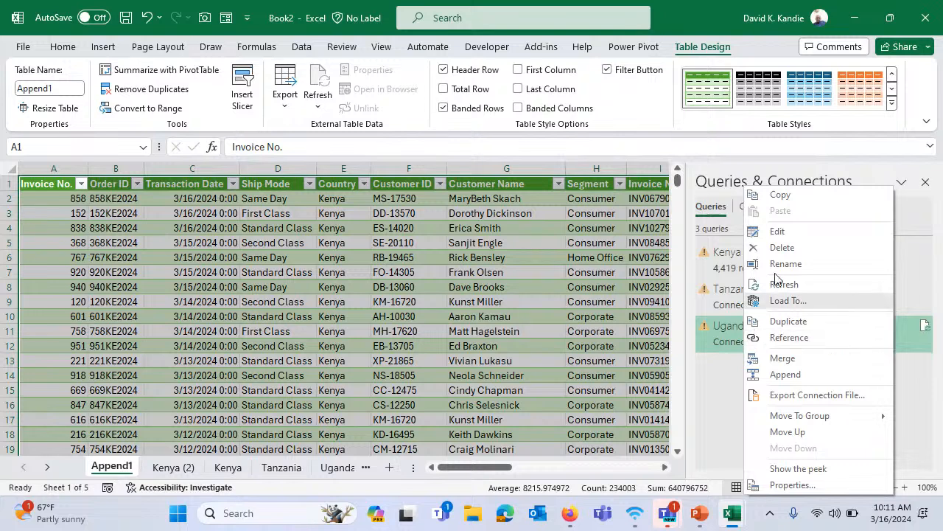
{"action": "left_click", "coordinate": [779, 248]}
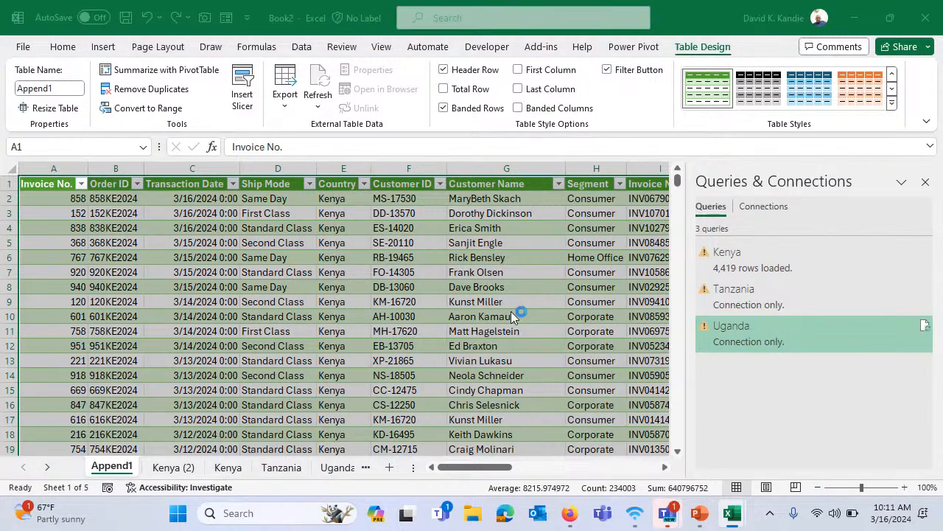
{"action": "left_click", "coordinate": [548, 287]}
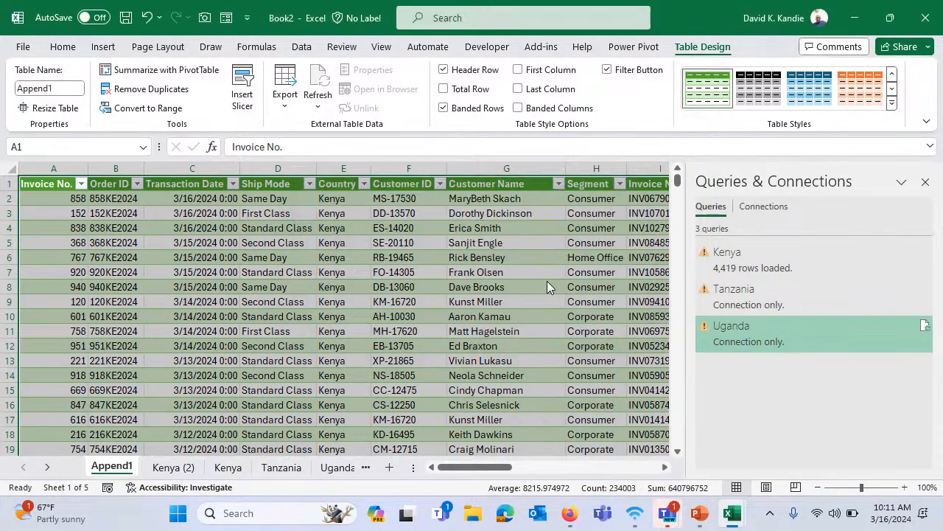
{"action": "left_click", "coordinate": [744, 293]}
{"action": "key", "text": "Delete"}
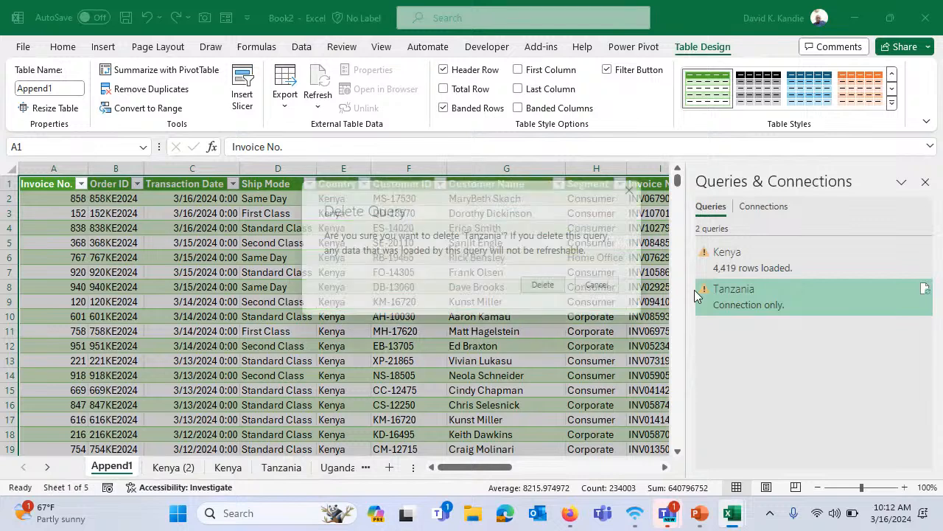
{"action": "left_click", "coordinate": [596, 284]}
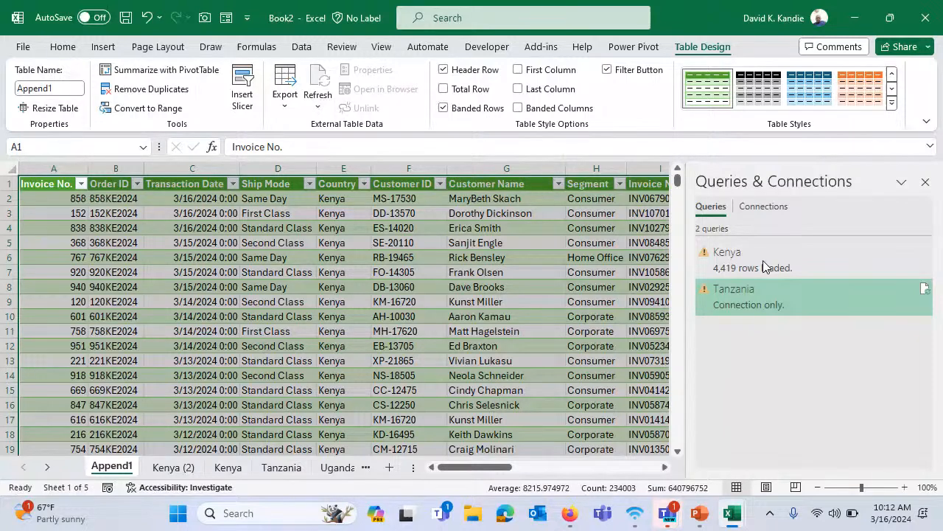
- Delete the remaining Kenya query from the workbook
{"action": "left_click", "coordinate": [764, 262]}
{"action": "key", "text": "Delete"}
{"action": "left_click", "coordinate": [542, 288]}
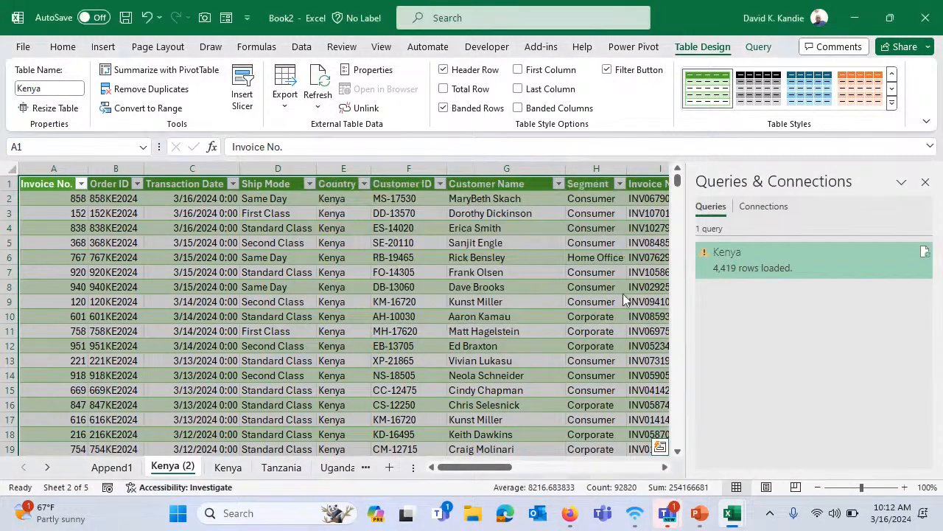
{"action": "left_click", "coordinate": [445, 272]}
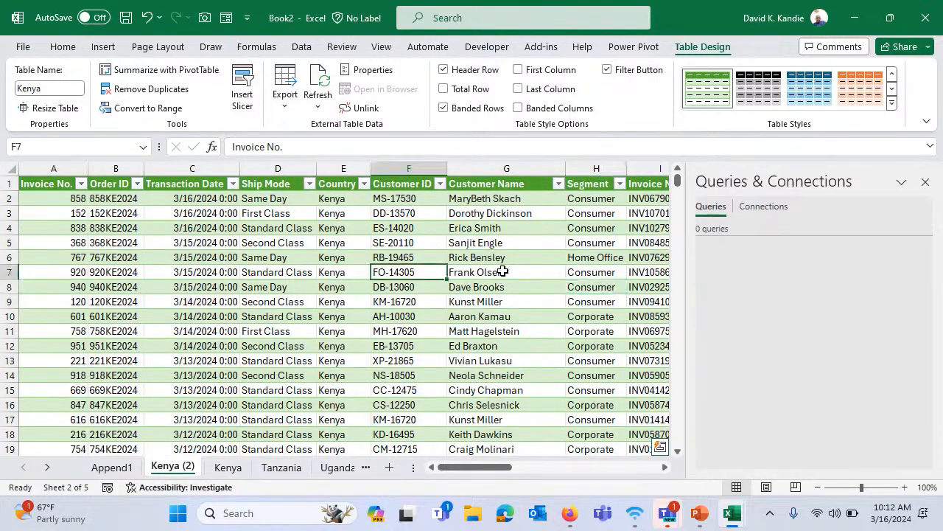
- Create a Power Query query from the table on the Kenya (2) sheet
{"action": "left_click", "coordinate": [502, 272]}
{"action": "key", "text": "ctrl+Up"}
{"action": "key", "text": "ctrl+Left"}
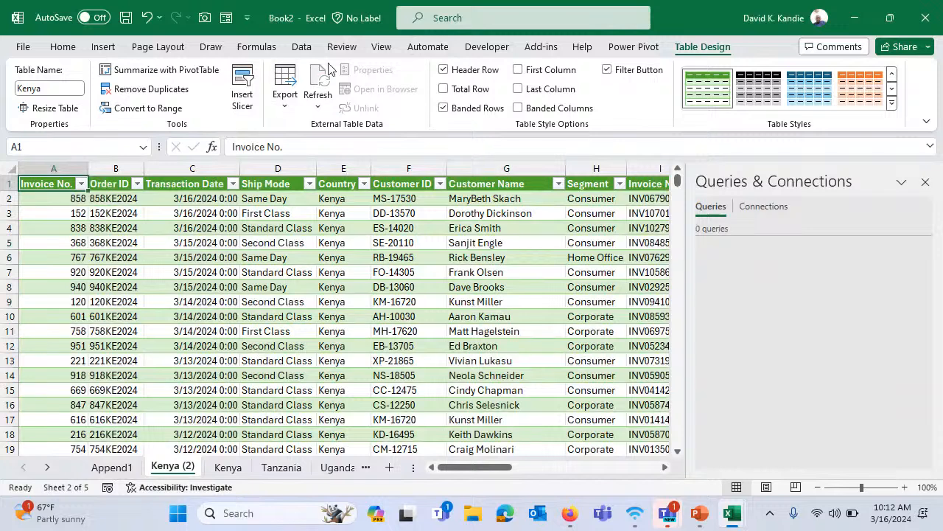
{"action": "left_click", "coordinate": [302, 47]}
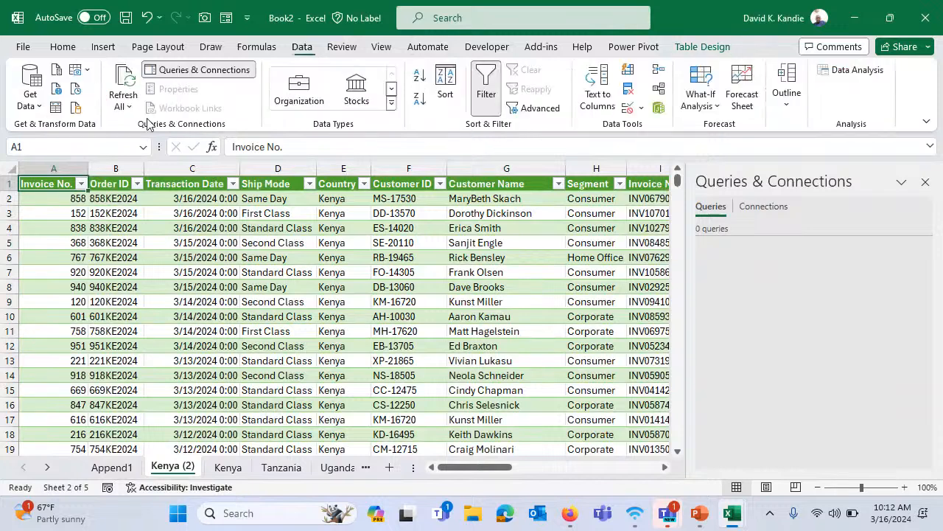
{"action": "left_click", "coordinate": [54, 110]}
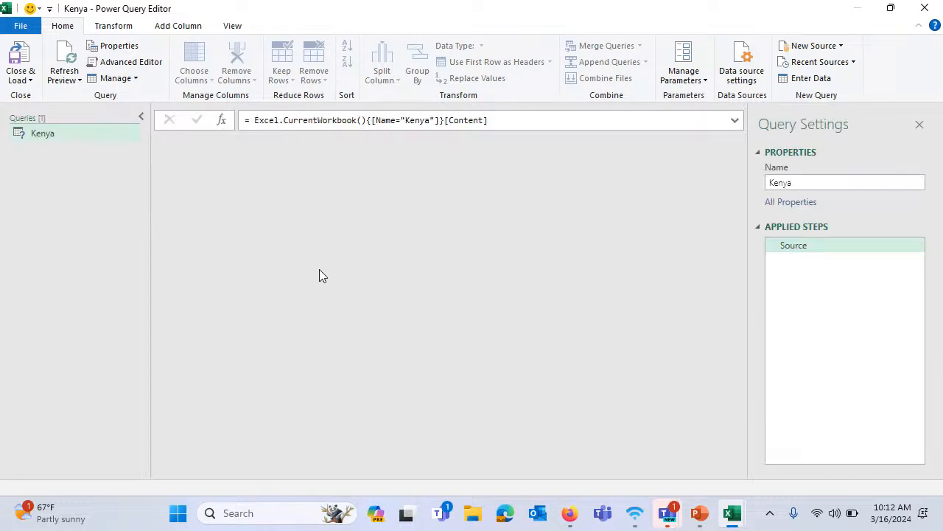
- Close the query editor and load the Kenya query with Only Create Connection
{"action": "left_click", "coordinate": [30, 80]}
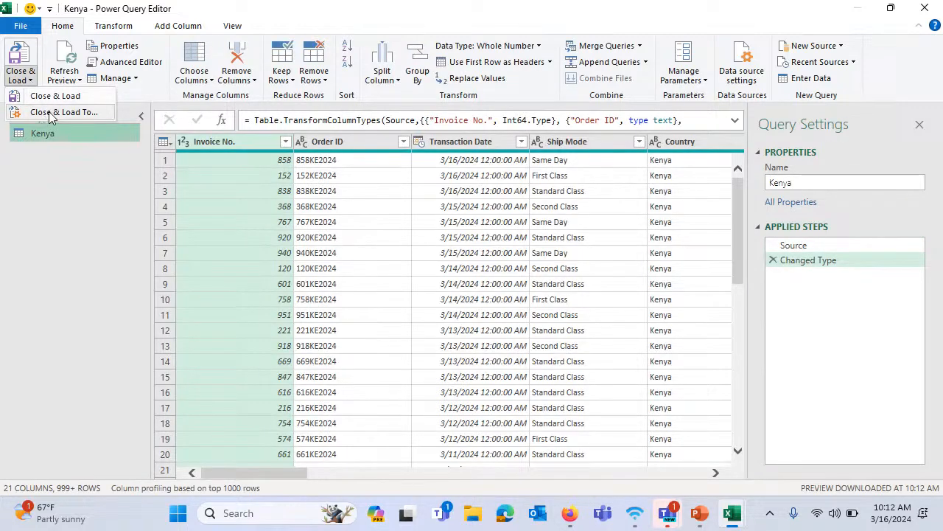
{"action": "left_click", "coordinate": [74, 113]}
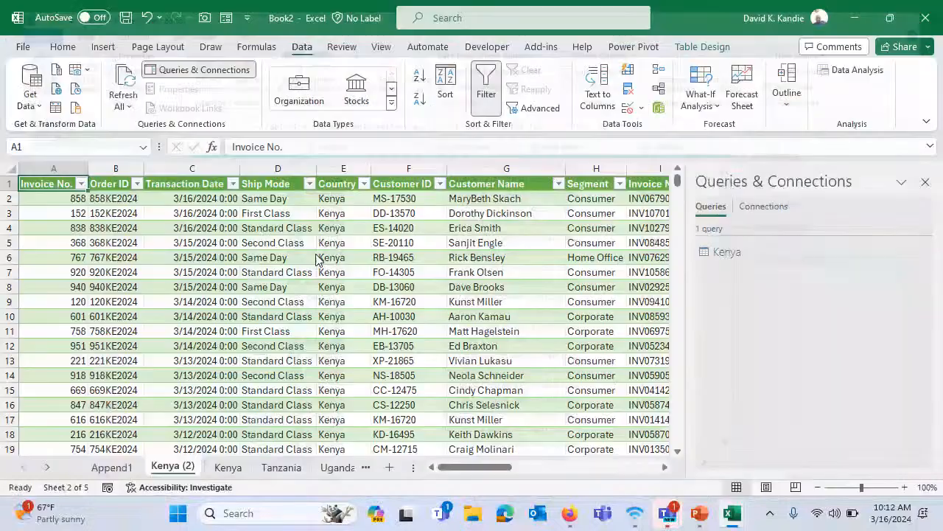
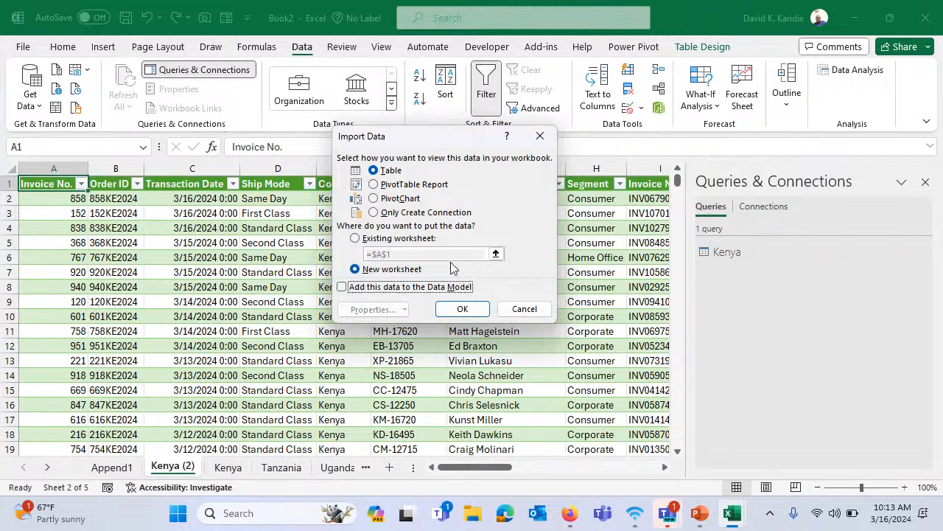
{"action": "left_click", "coordinate": [402, 214]}
{"action": "left_click", "coordinate": [457, 309]}
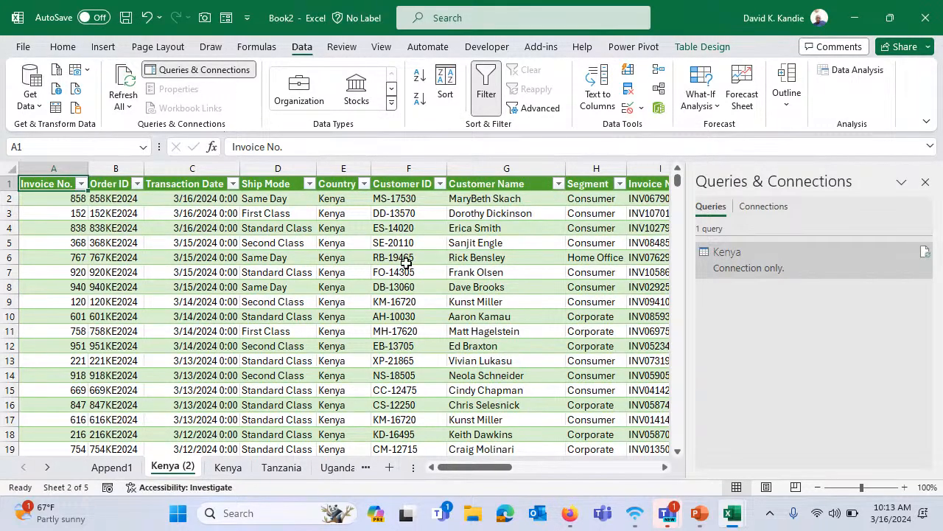
{"action": "left_click", "coordinate": [403, 266]}
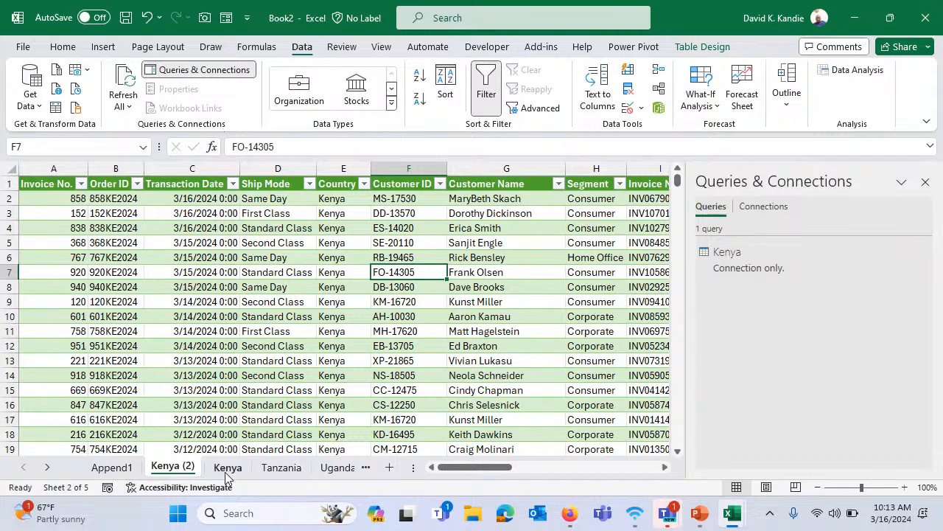
- Create a query from the table on the Tanzania sheet and name it Tanzania
{"action": "left_click", "coordinate": [281, 467]}
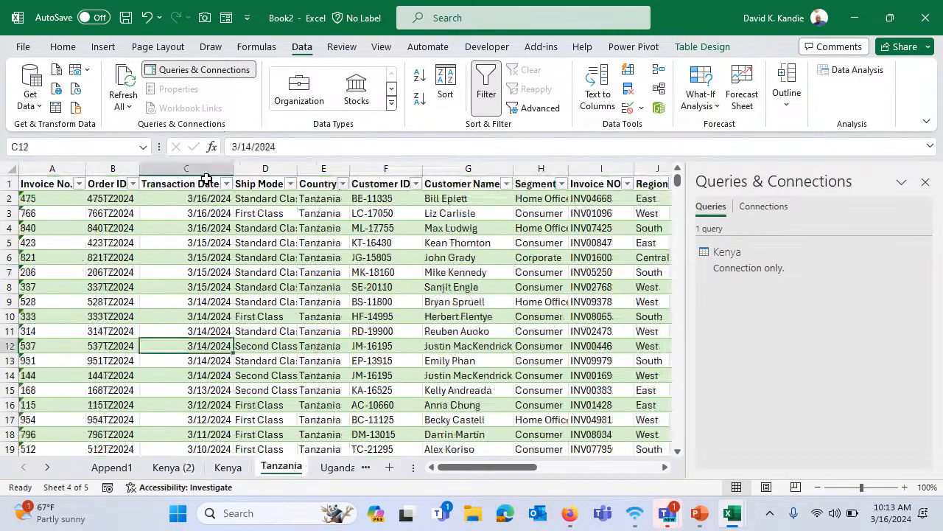
{"action": "left_click", "coordinate": [53, 109]}
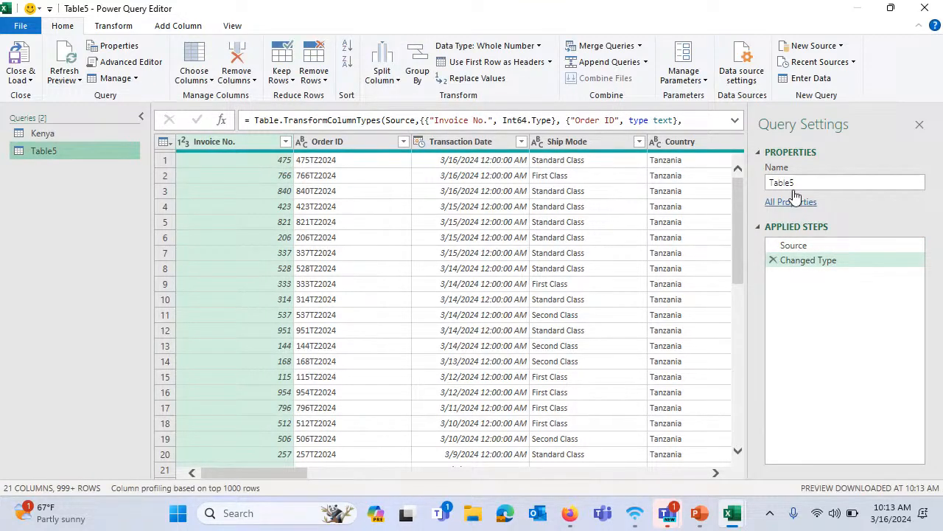
{"action": "left_click_drag", "start_coordinate": [805, 182], "coordinate": [720, 180]}
{"action": "type", "text": "Tanzania"}
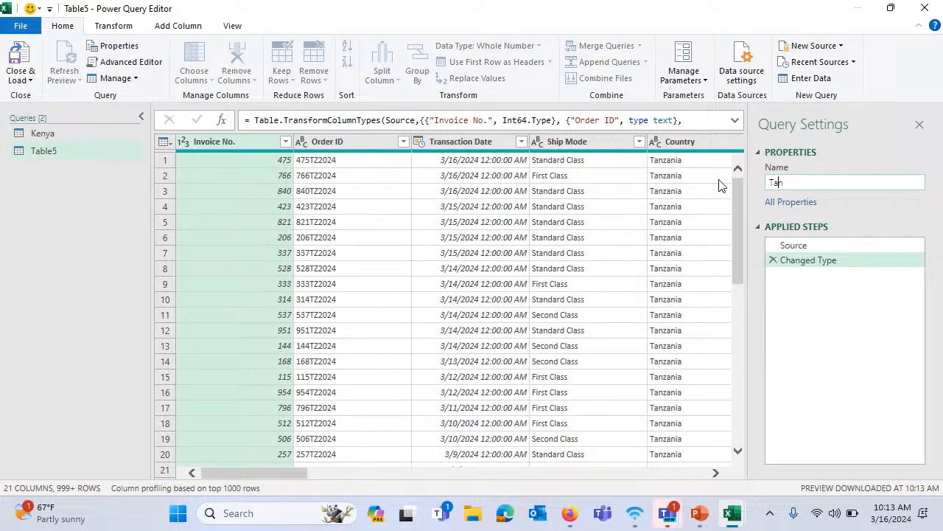
- Close the query editor and load the Tanzania query with Only Create Connection
{"action": "left_click", "coordinate": [22, 76]}
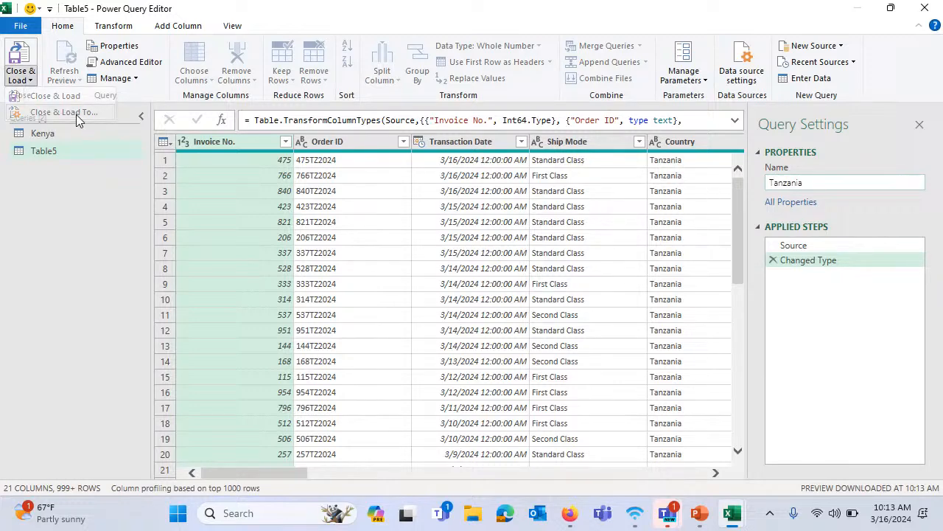
{"action": "left_click", "coordinate": [76, 114]}
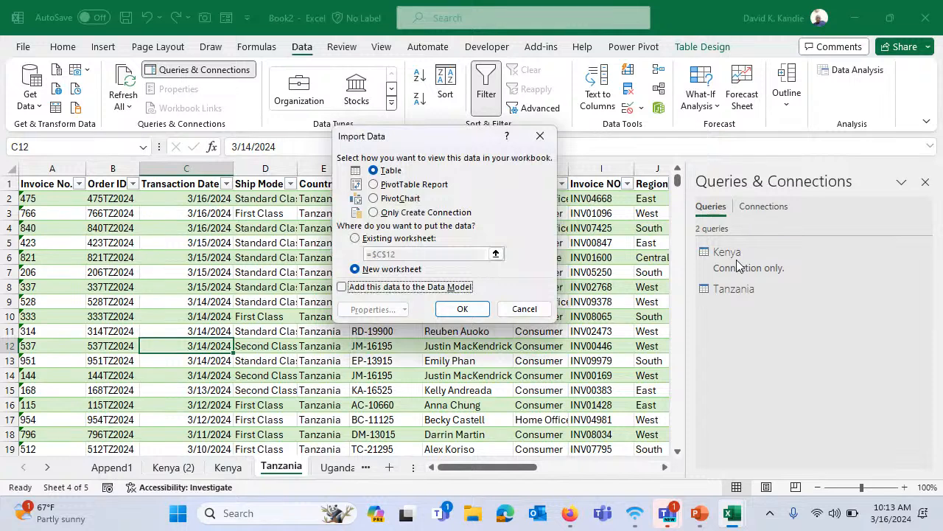
{"action": "left_click", "coordinate": [403, 212]}
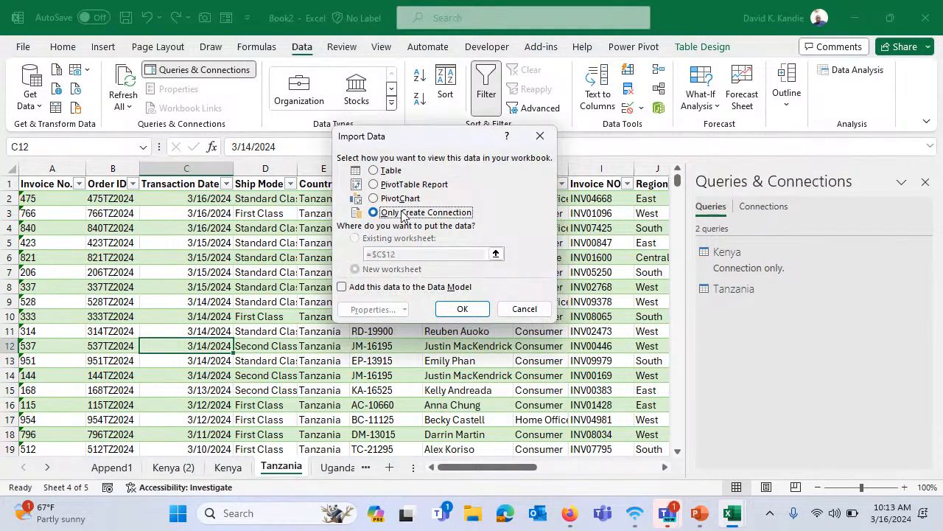
{"action": "left_click", "coordinate": [459, 311]}
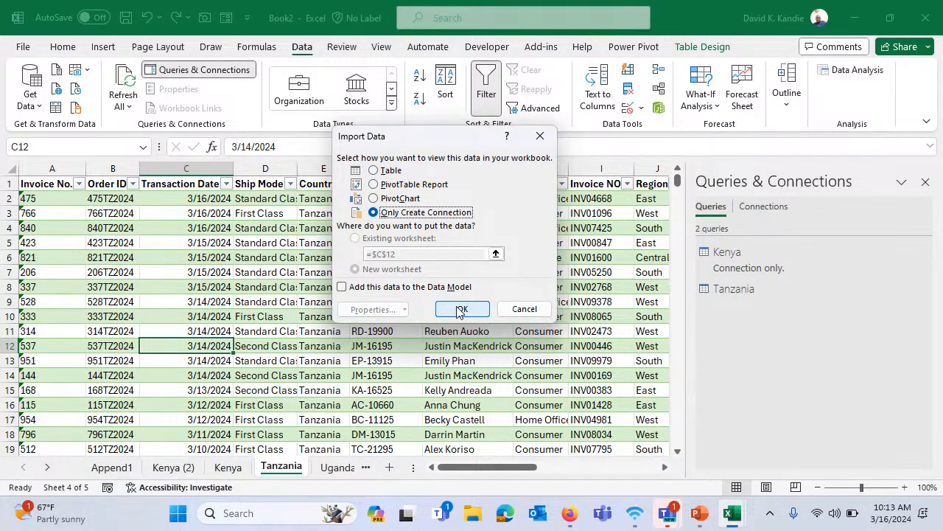
{"action": "left_click", "coordinate": [459, 311]}
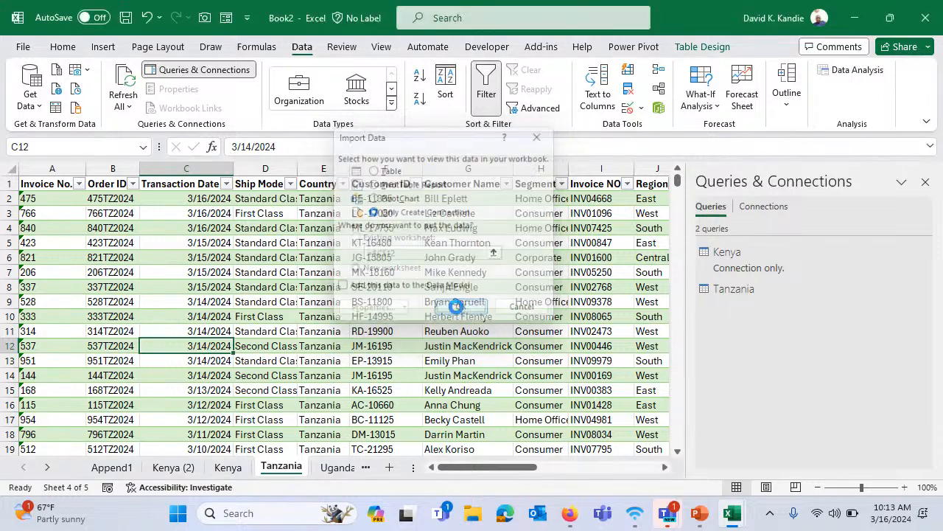
{"action": "left_click", "coordinate": [368, 302]}
- Create a Power Query query from the table on the Uganda sheet
{"action": "left_click", "coordinate": [333, 467]}
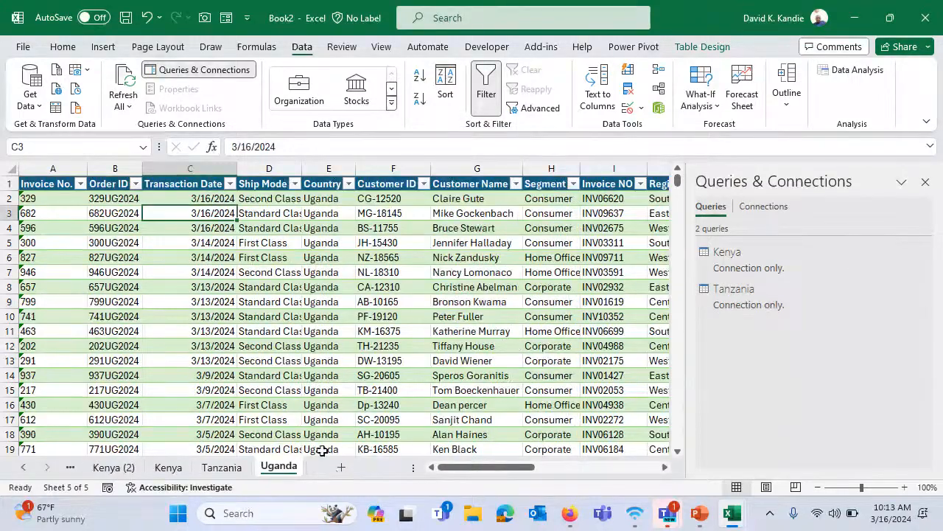
{"action": "left_click", "coordinate": [297, 288]}
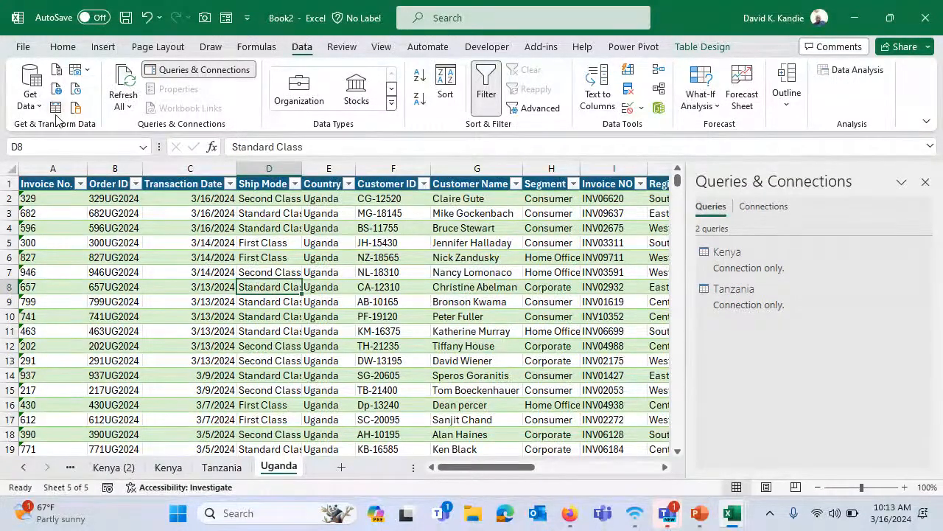
{"action": "left_click", "coordinate": [56, 113]}
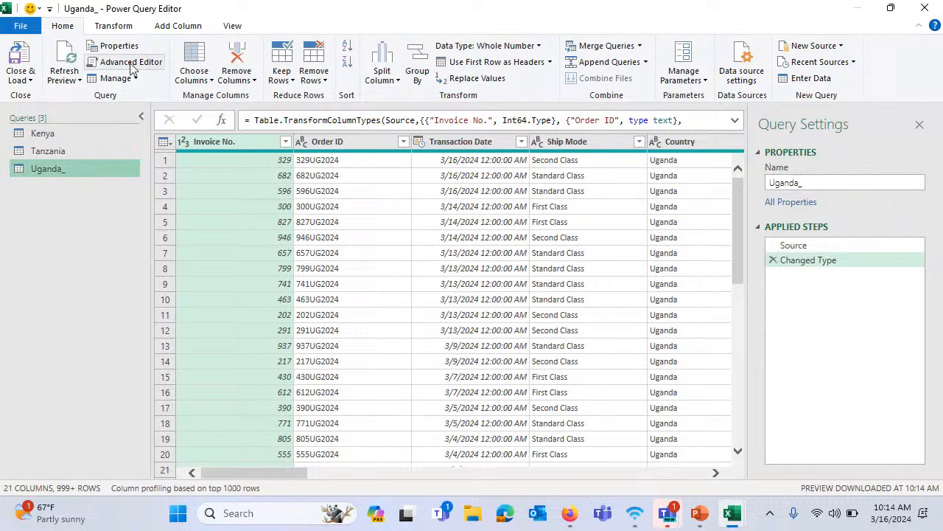
- Append three or more tables as a new query, adding Uganda_ and Kenya to the Uganda_ table already included
{"action": "left_click", "coordinate": [646, 64]}
{"action": "left_click", "coordinate": [651, 104]}
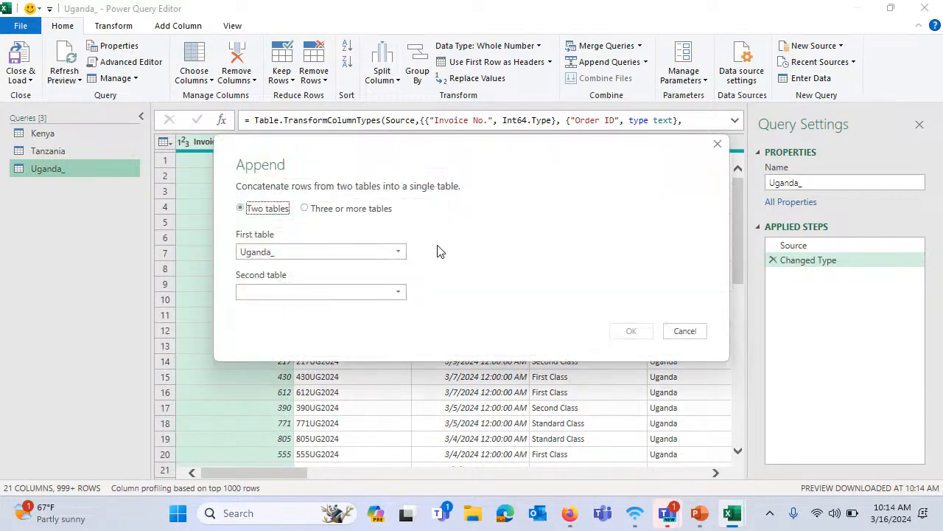
{"action": "left_click", "coordinate": [379, 213]}
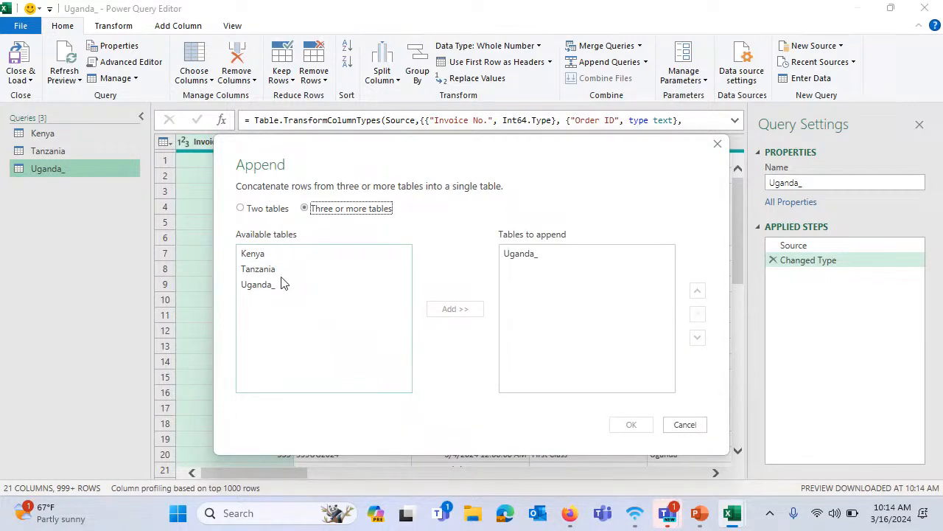
{"action": "left_click", "coordinate": [264, 284]}
{"action": "left_click", "coordinate": [456, 307]}
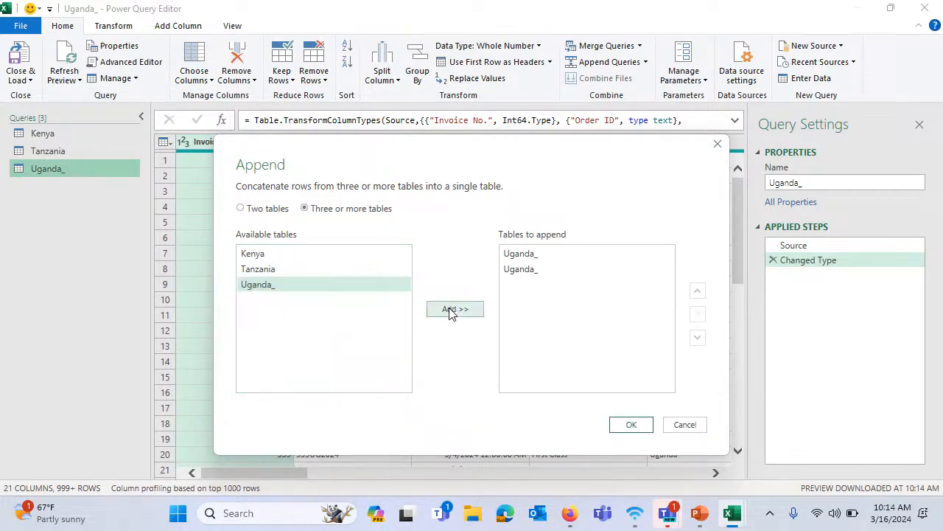
{"action": "left_click", "coordinate": [287, 253]}
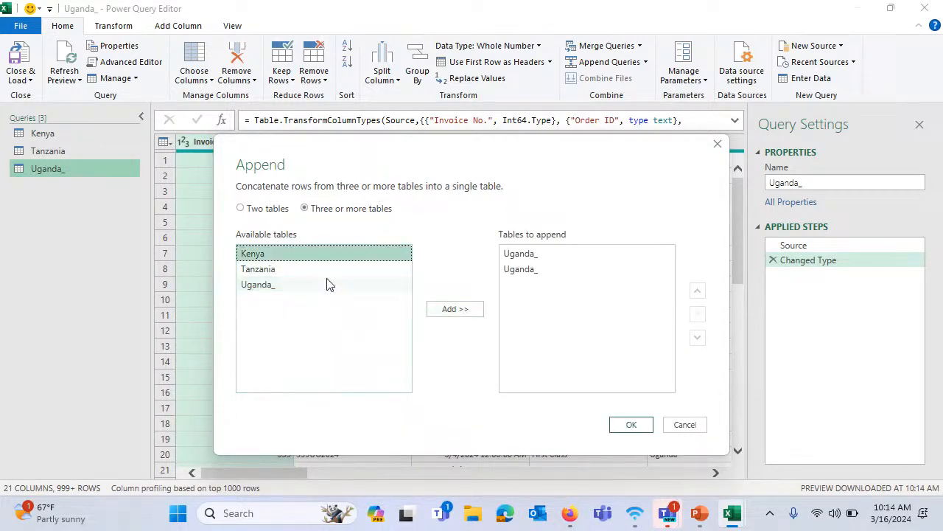
{"action": "left_click", "coordinate": [456, 309]}
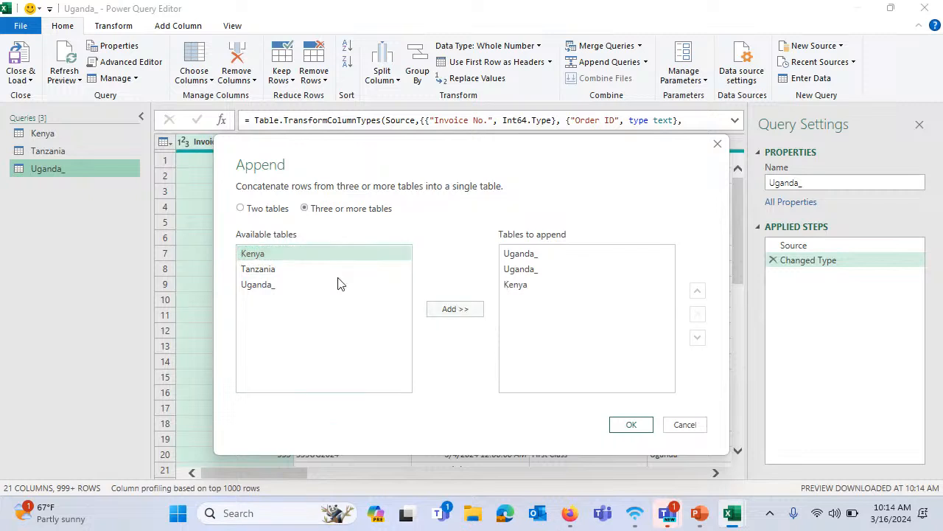
{"action": "left_click", "coordinate": [626, 424]}
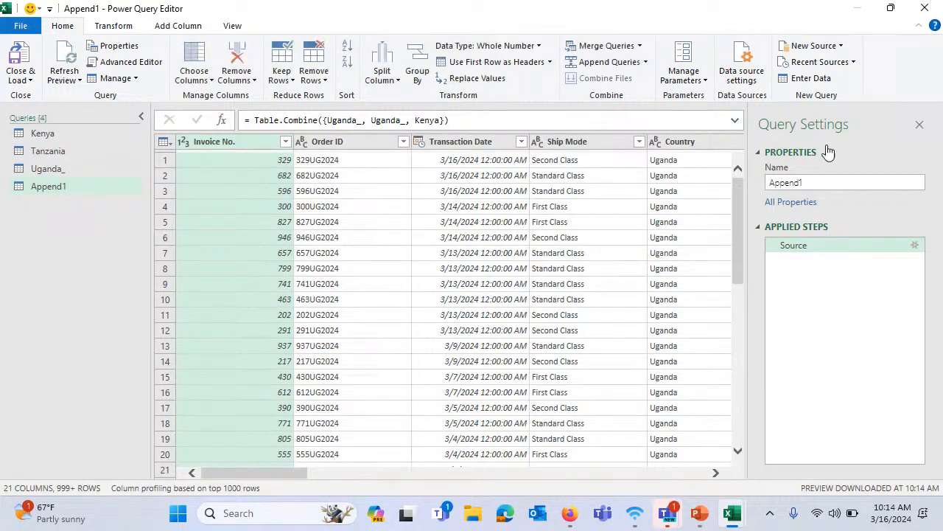
- Load the full list of values in the appended query's Country column for checking, and load the query into the workbook
{"action": "left_click_drag", "start_coordinate": [285, 472], "coordinate": [370, 472]}
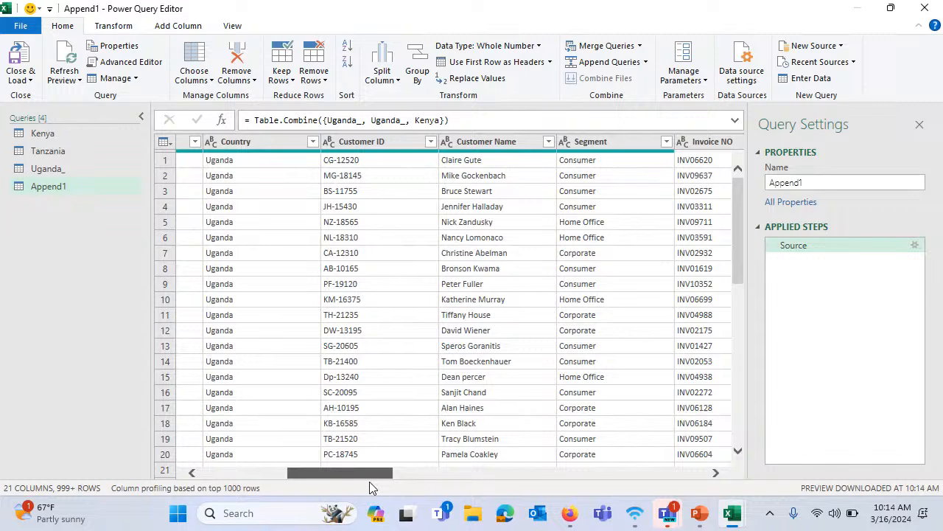
{"action": "left_click", "coordinate": [313, 141]}
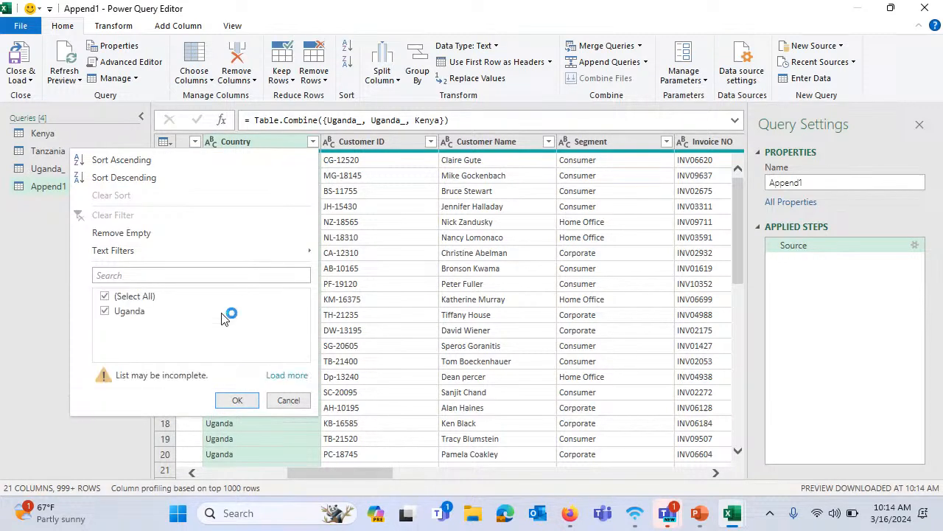
{"action": "left_click", "coordinate": [285, 376]}
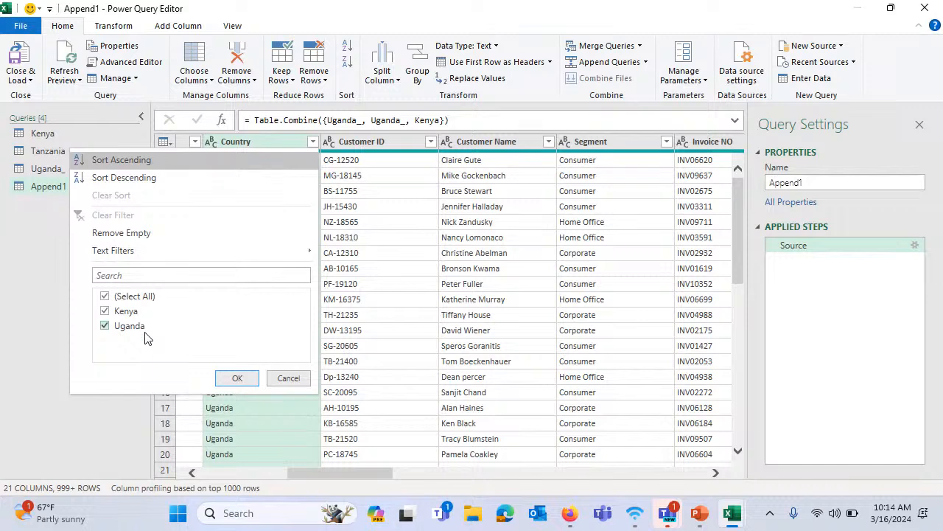
{"action": "left_click", "coordinate": [289, 378]}
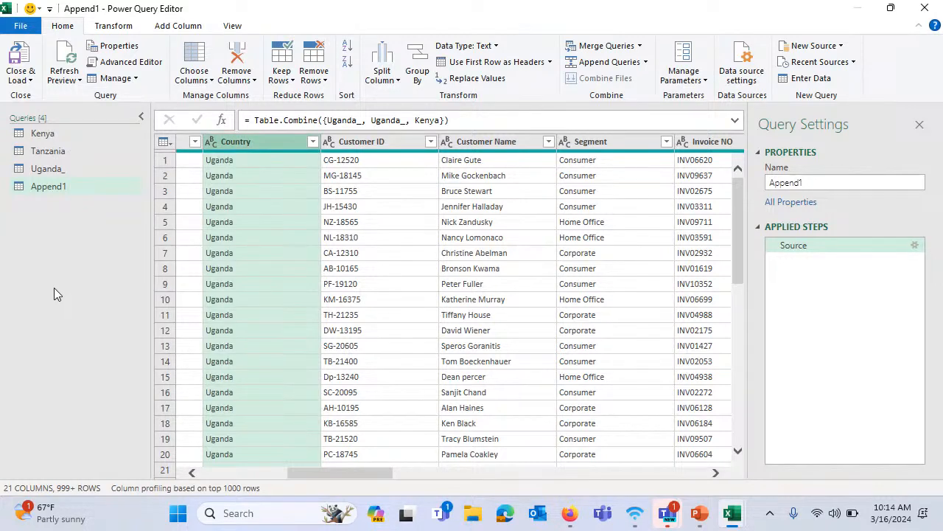
{"action": "left_click", "coordinate": [33, 80]}
{"action": "left_click", "coordinate": [63, 98]}
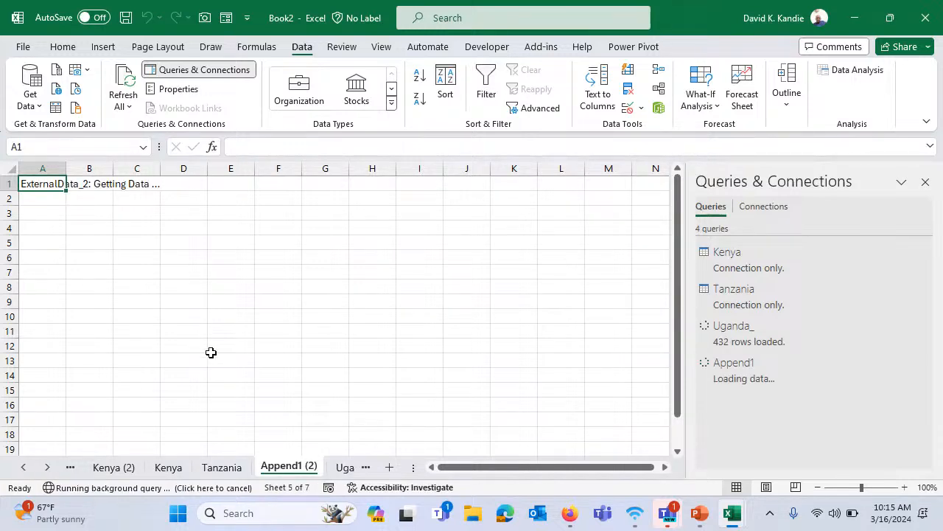
- Examine the source table on the Tanzania sheet, including its Country column and table design settings
{"action": "left_click", "coordinate": [221, 467]}
{"action": "left_click", "coordinate": [252, 303]}
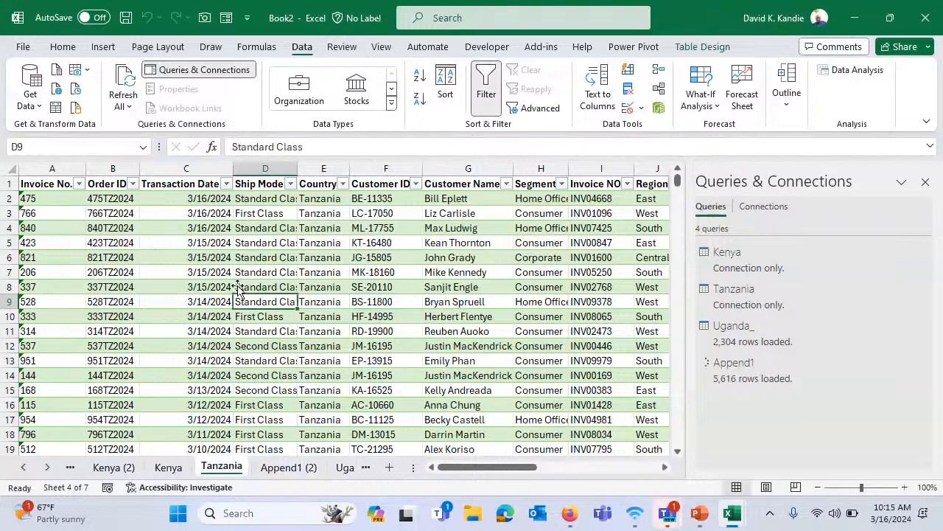
{"action": "scroll", "coordinate": [241, 247], "scroll_direction": "down", "scroll_amount": 1}
{"action": "scroll", "coordinate": [241, 247], "scroll_direction": "up", "scroll_amount": 1}
{"action": "left_click", "coordinate": [251, 213]}
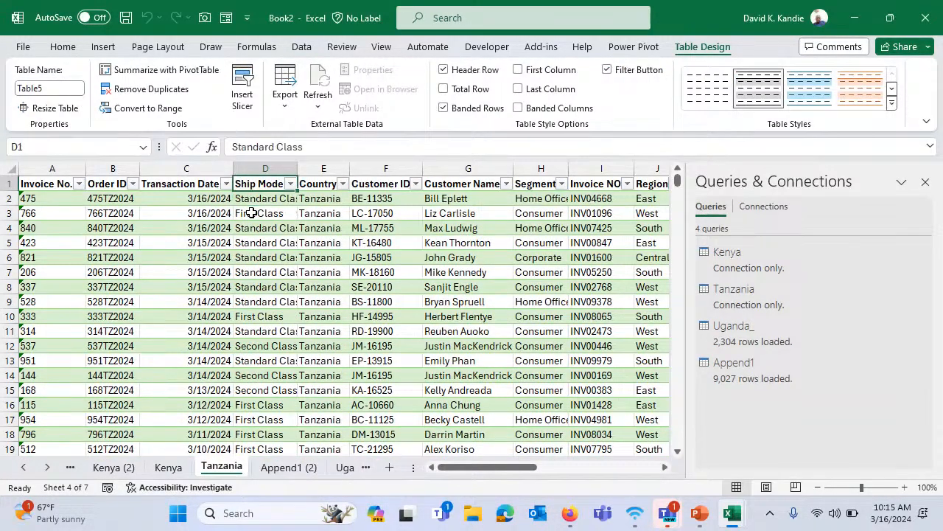
{"action": "left_click", "coordinate": [320, 245]}
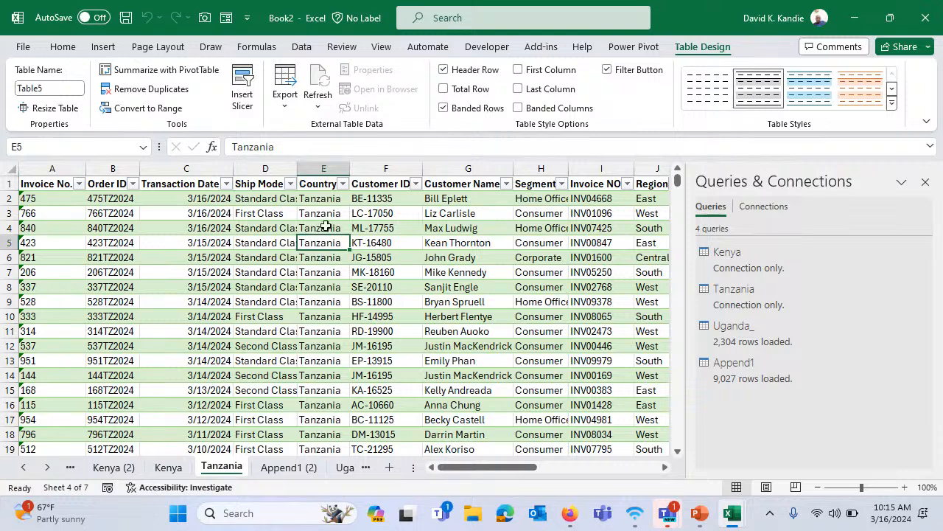
{"action": "left_click", "coordinate": [358, 301]}
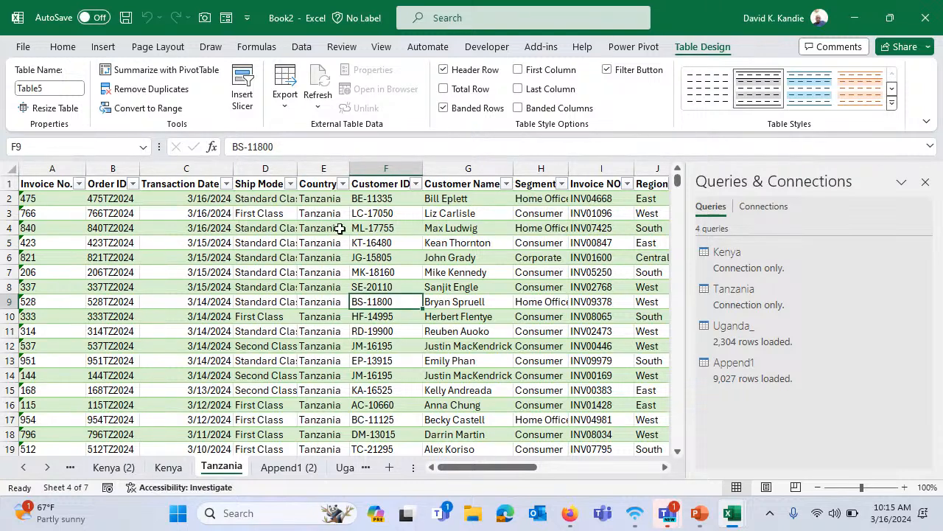
- Turn off the filter buttons on the Tanzania sheet's table and select its full range including the headers
{"action": "left_click", "coordinate": [301, 46]}
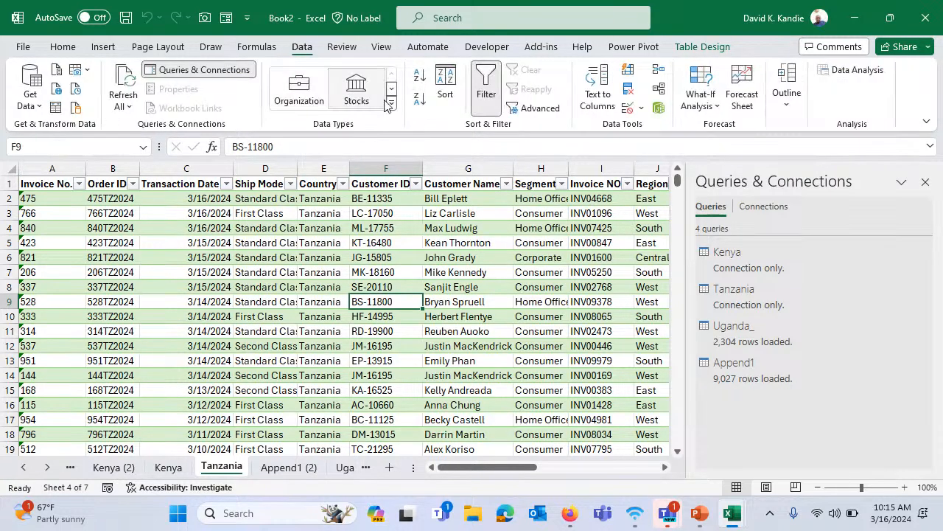
{"action": "left_click", "coordinate": [271, 271]}
{"action": "key", "text": "ctrl+Up"}
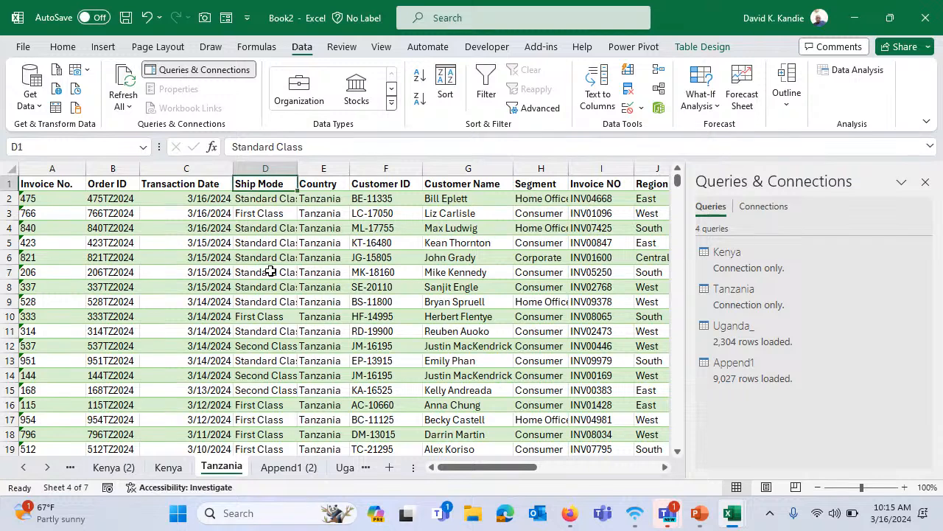
{"action": "key", "text": "ctrl+Left"}
{"action": "key", "text": "ctrl+shift+Right"}
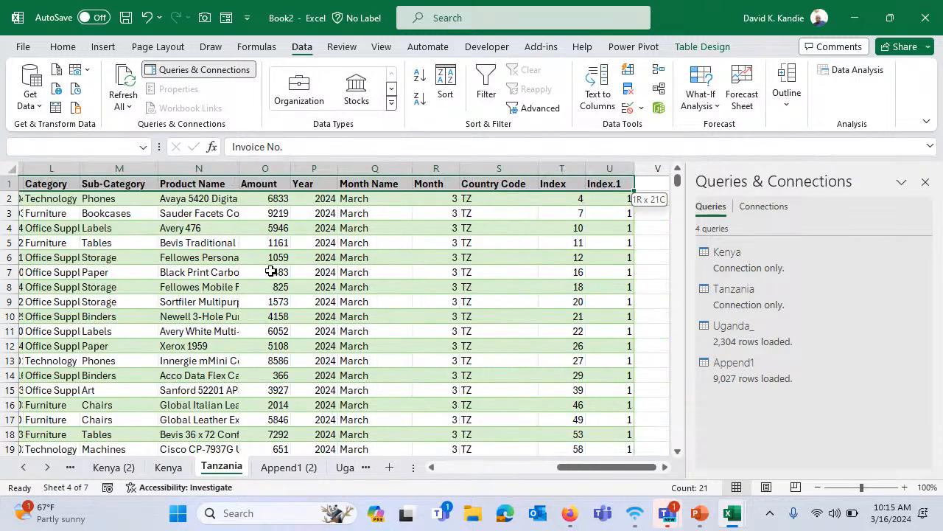
{"action": "key", "text": "ctrl+shift+Down"}
{"action": "left_click", "coordinate": [315, 242]}
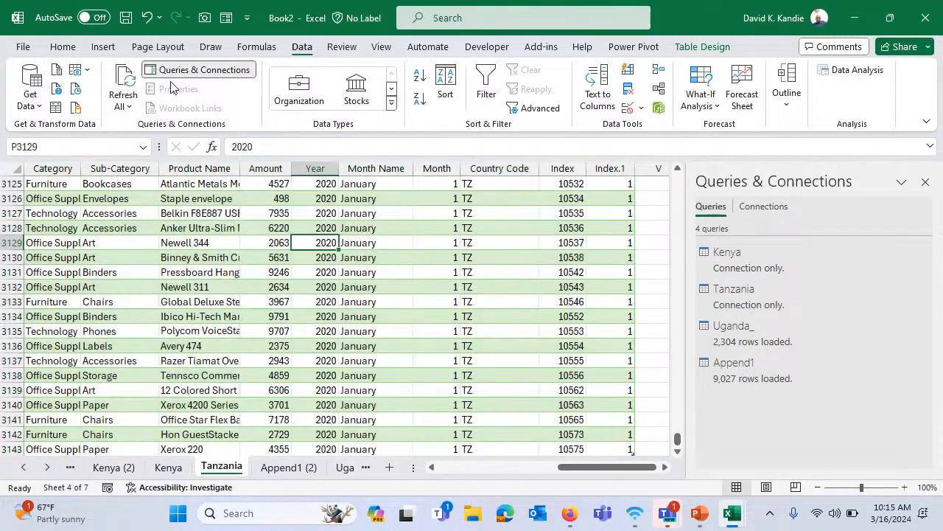
- Select the named range Table5 and examine how far it extends across the Tanzania data
{"action": "left_click", "coordinate": [144, 147]}
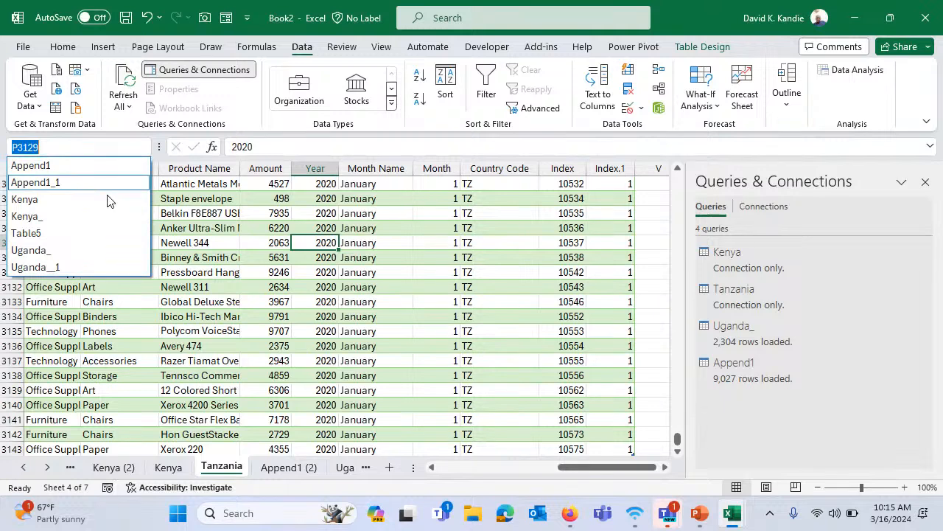
{"action": "left_click", "coordinate": [64, 235]}
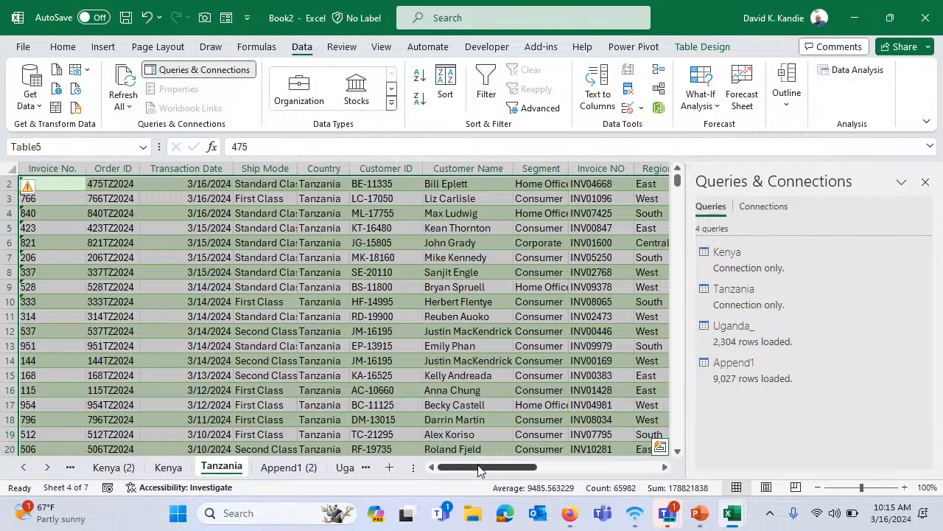
{"action": "left_click_drag", "start_coordinate": [479, 467], "coordinate": [630, 465]}
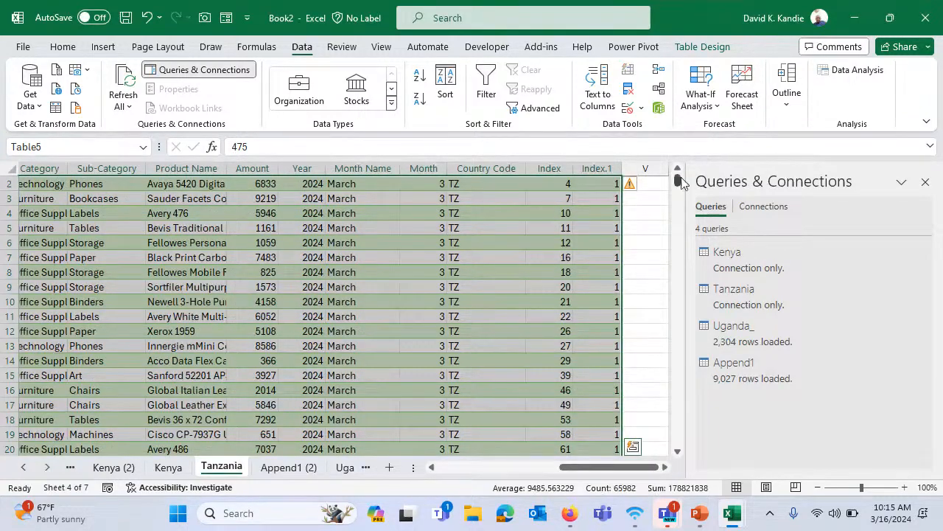
{"action": "left_click", "coordinate": [678, 169]}
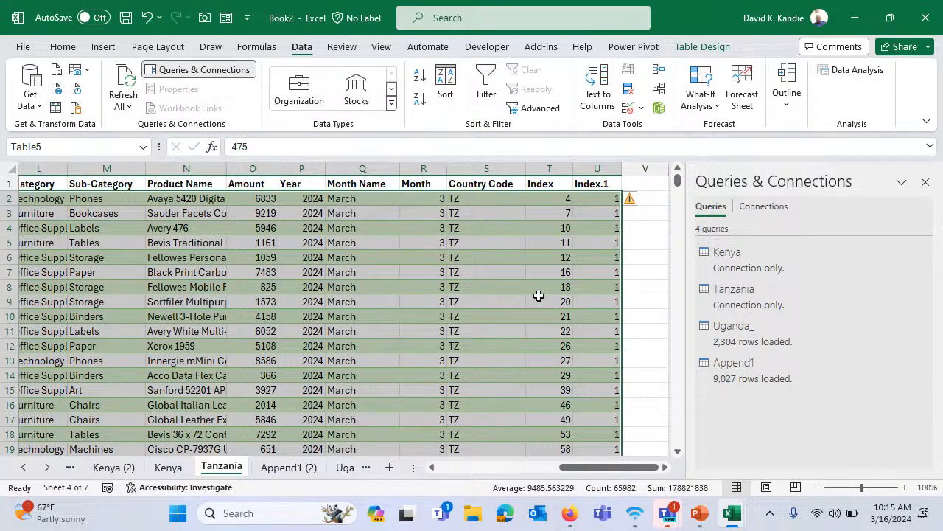
{"action": "left_click_drag", "start_coordinate": [594, 459], "coordinate": [472, 466]}
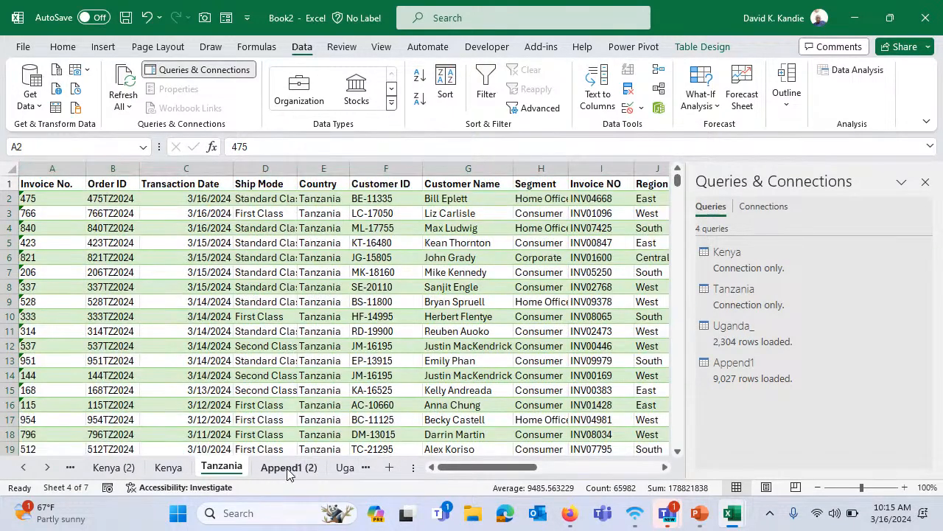
- Compare the Append1 (2) sheet with the Tanzania sheet and permanently delete the Tanzania sheet
{"action": "left_click", "coordinate": [288, 467]}
{"action": "left_click", "coordinate": [280, 257]}
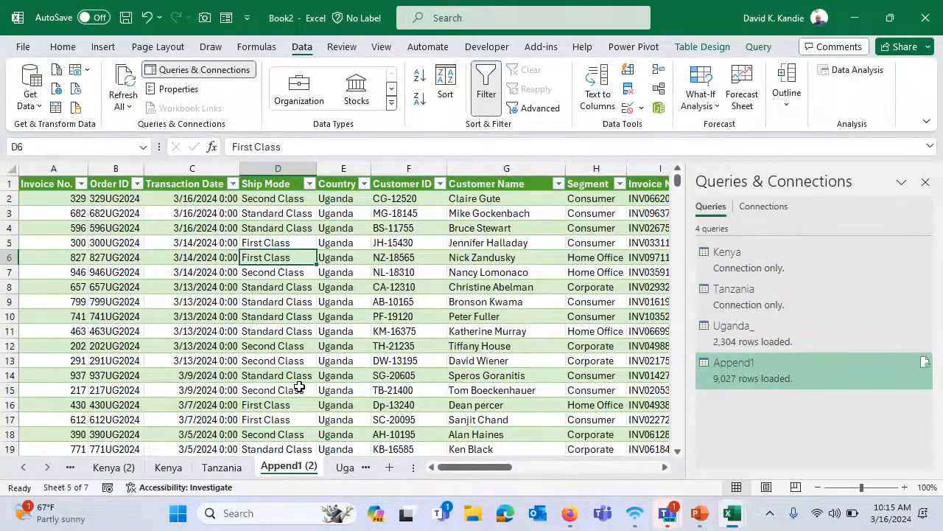
{"action": "left_click", "coordinate": [110, 473]}
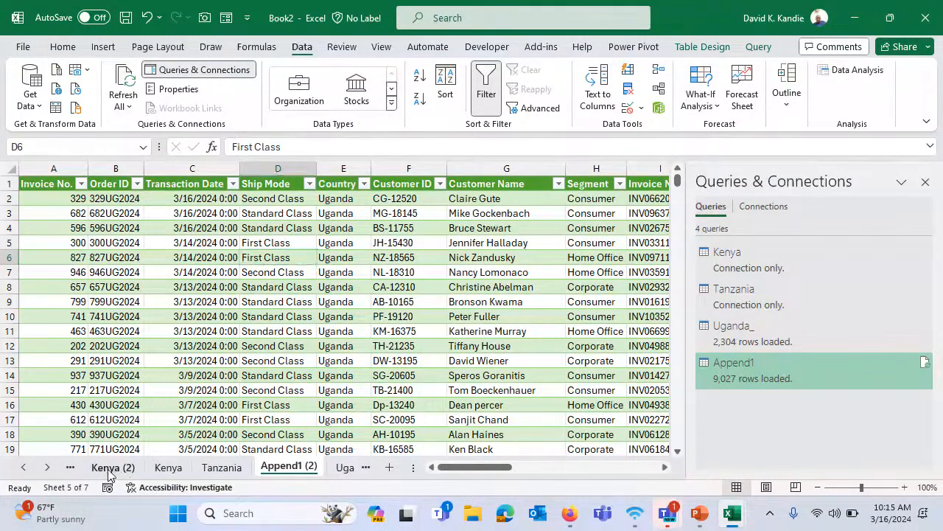
{"action": "left_click", "coordinate": [221, 467]}
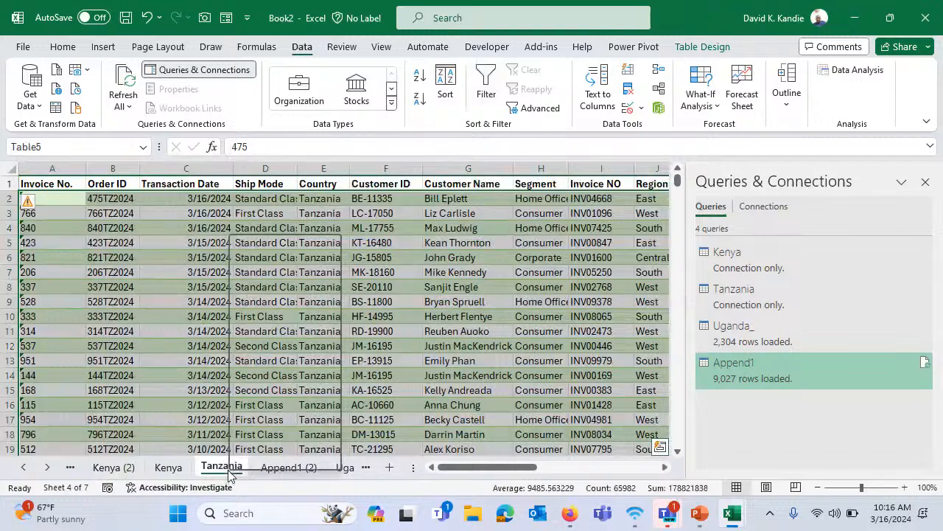
{"action": "right_click", "coordinate": [221, 466]}
{"action": "left_click", "coordinate": [285, 266]}
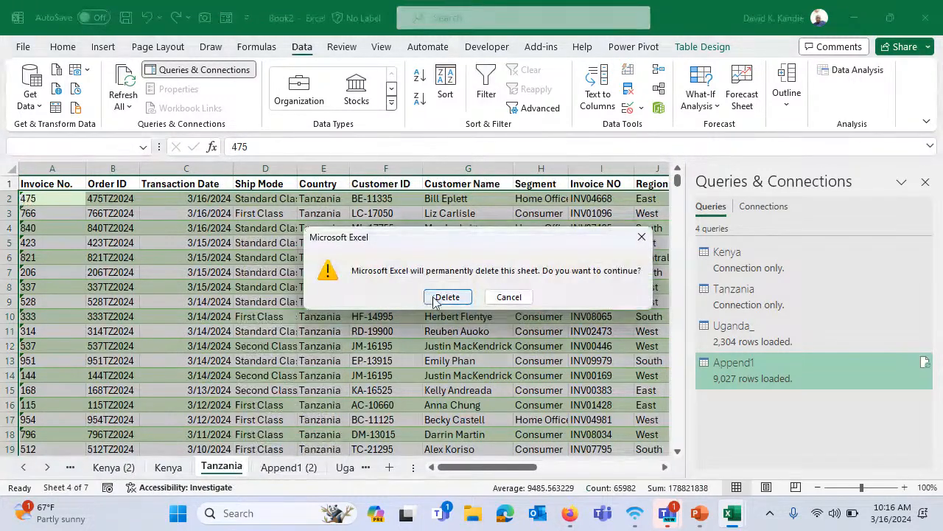
{"action": "left_click", "coordinate": [446, 296]}
{"action": "left_click", "coordinate": [200, 286]}
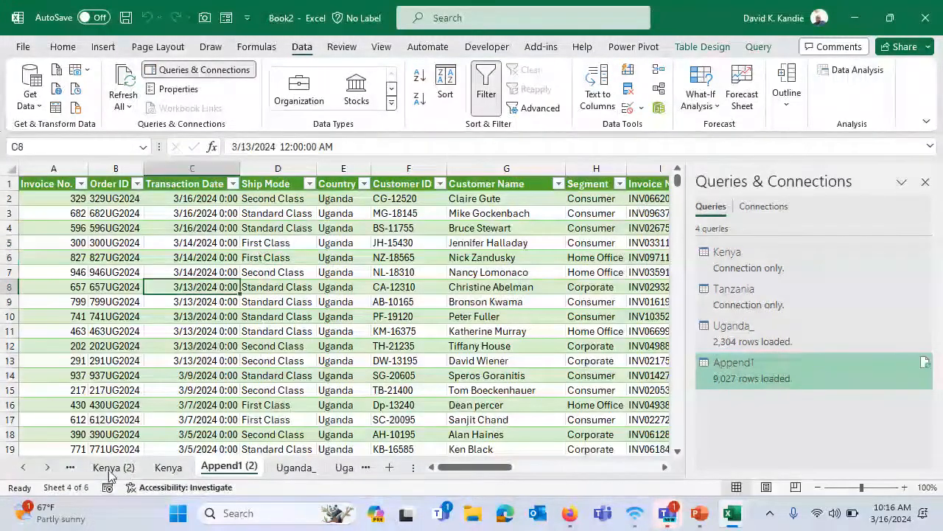
- Switch to the Sales Data Data Set I.xlsx workbook and go to its My Data Set sheet
{"action": "left_click", "coordinate": [20, 467]}
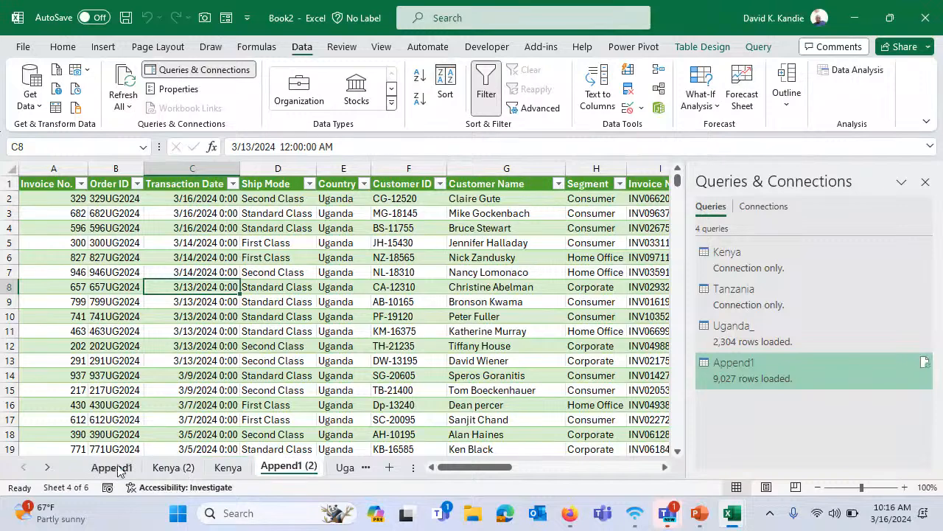
{"action": "left_click", "coordinate": [46, 467]}
{"action": "left_click", "coordinate": [47, 468]}
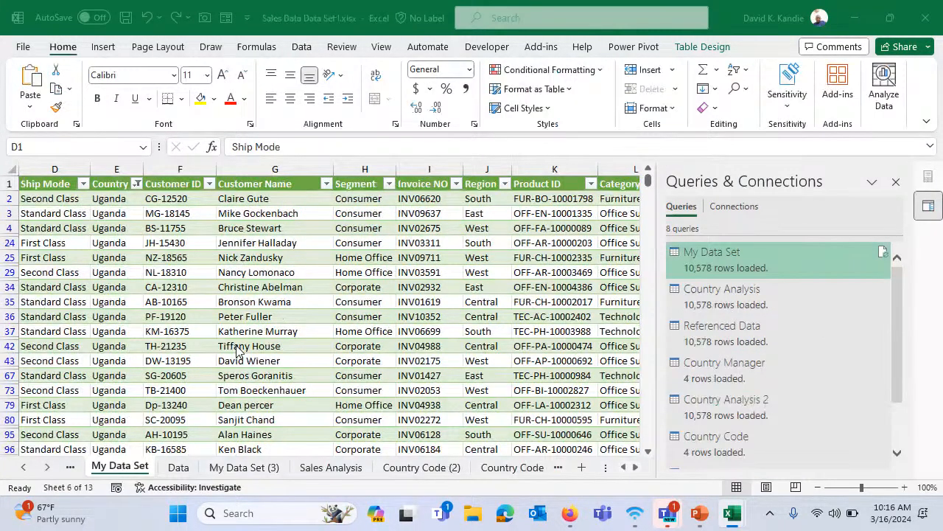
{"action": "left_click", "coordinate": [273, 331]}
{"action": "left_click", "coordinate": [243, 467]}
{"action": "left_click", "coordinate": [146, 465]}
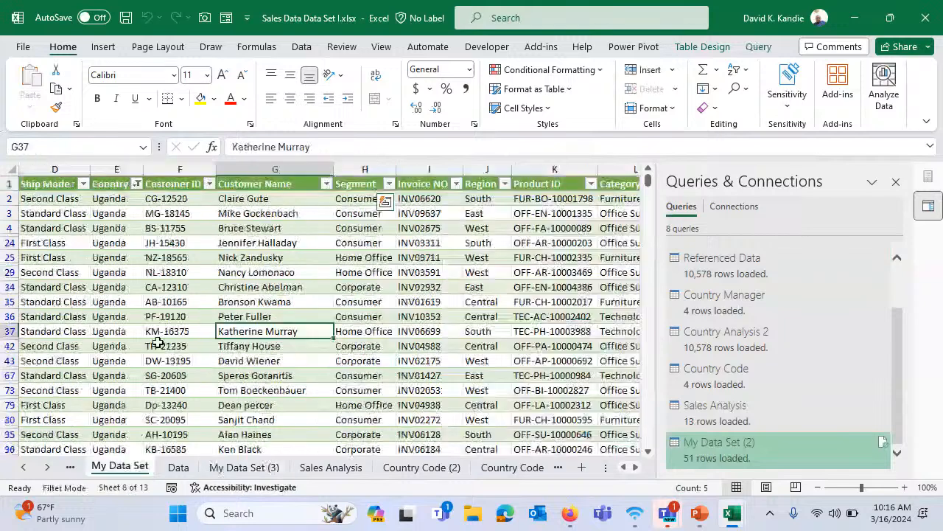
{"action": "left_click", "coordinate": [156, 304]}
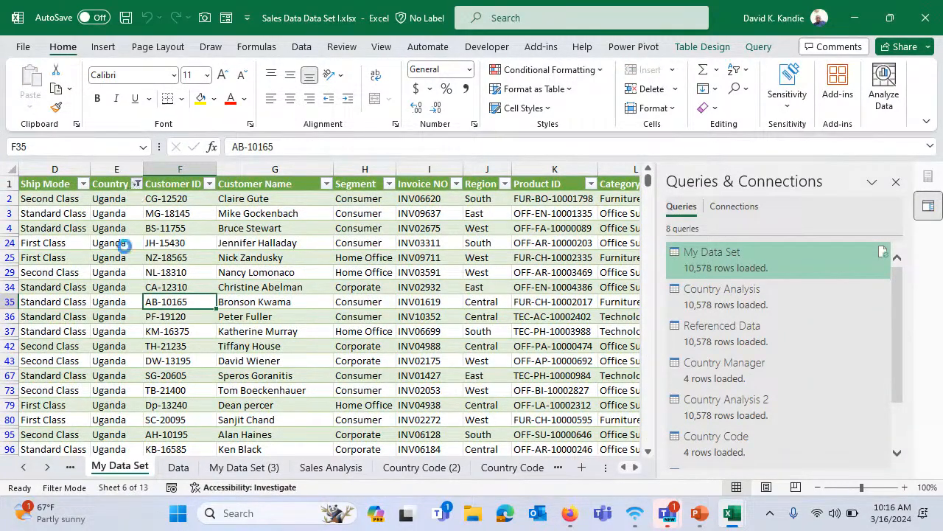
- Change the Country filter of the My Data Set table to show only Tanzania
{"action": "left_click", "coordinate": [136, 183]}
{"action": "left_click", "coordinate": [46, 376]}
{"action": "left_click", "coordinate": [46, 376]}
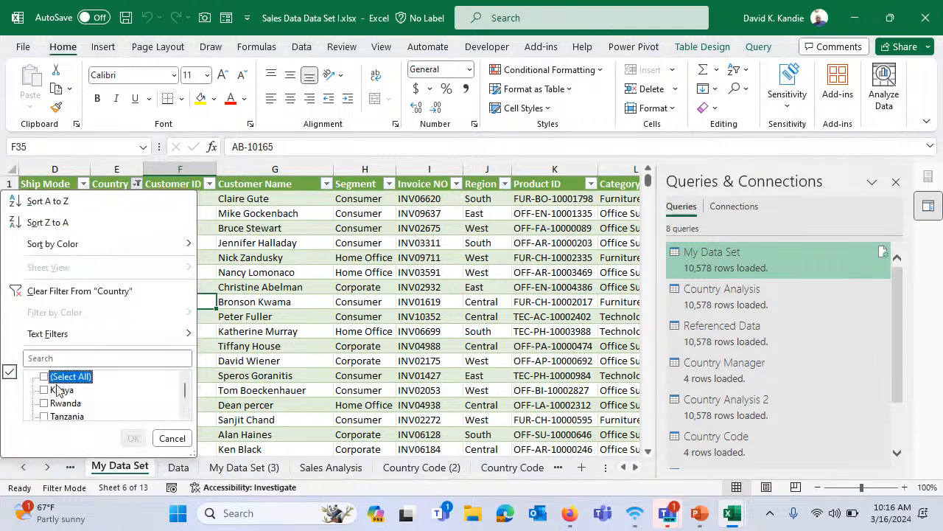
{"action": "left_click", "coordinate": [52, 418]}
{"action": "scroll", "coordinate": [88, 398], "scroll_direction": "down", "scroll_amount": 1}
{"action": "left_click", "coordinate": [133, 438]}
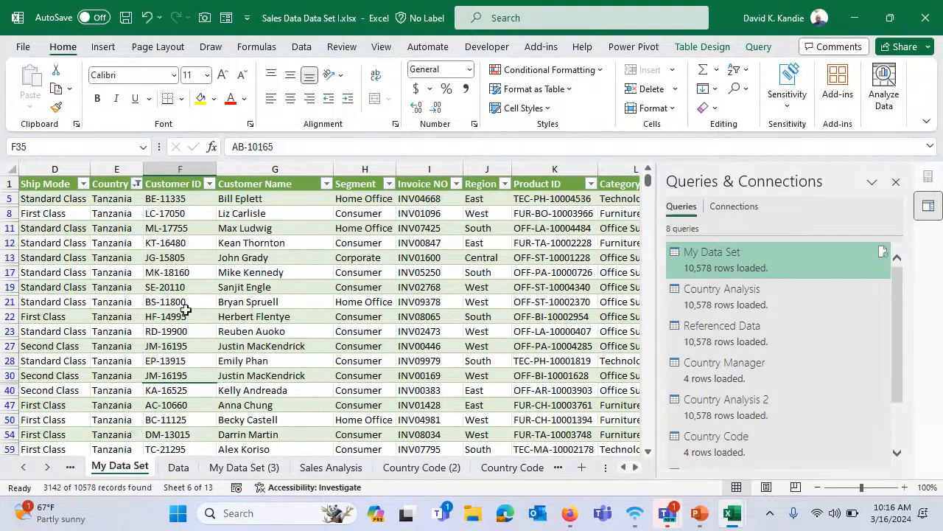
- Convert the My_Data_Set table to a normal range, removing its query definition from the sheet
{"action": "left_click", "coordinate": [712, 50]}
{"action": "left_click", "coordinate": [137, 109]}
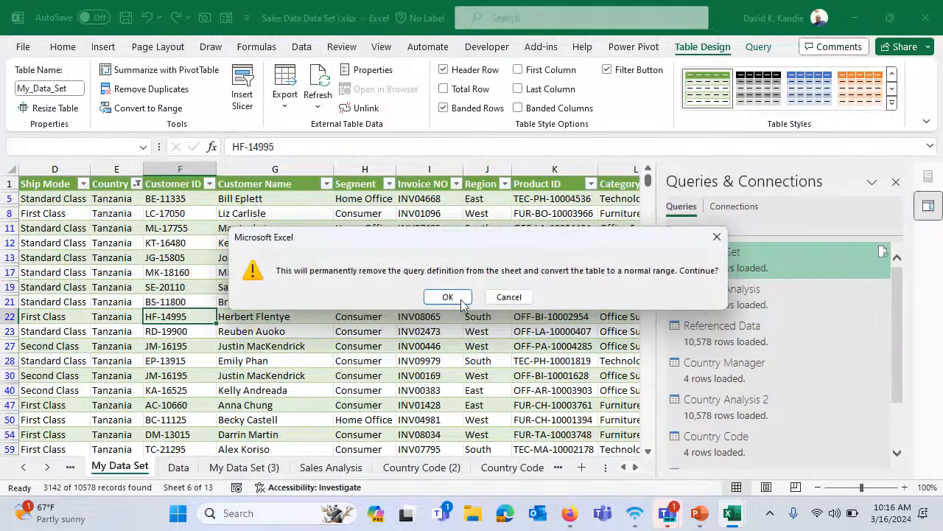
{"action": "left_click", "coordinate": [446, 296]}
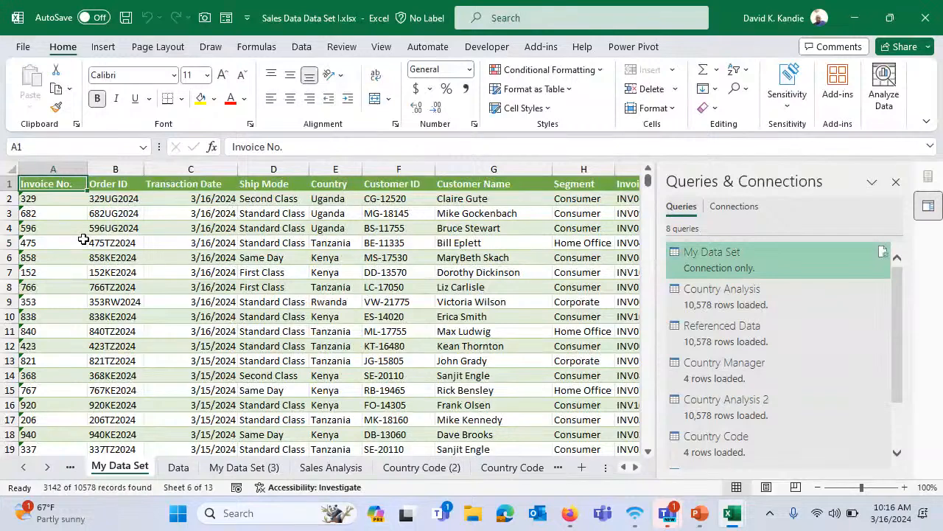
- Add filters to the header row of the converted range and filter Country to Tanzania only
{"action": "left_click", "coordinate": [348, 186]}
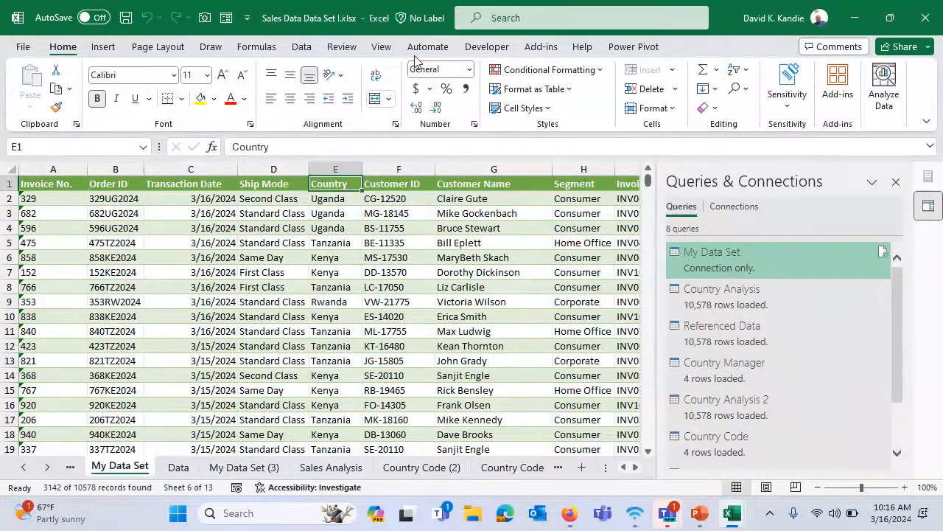
{"action": "left_click", "coordinate": [312, 52]}
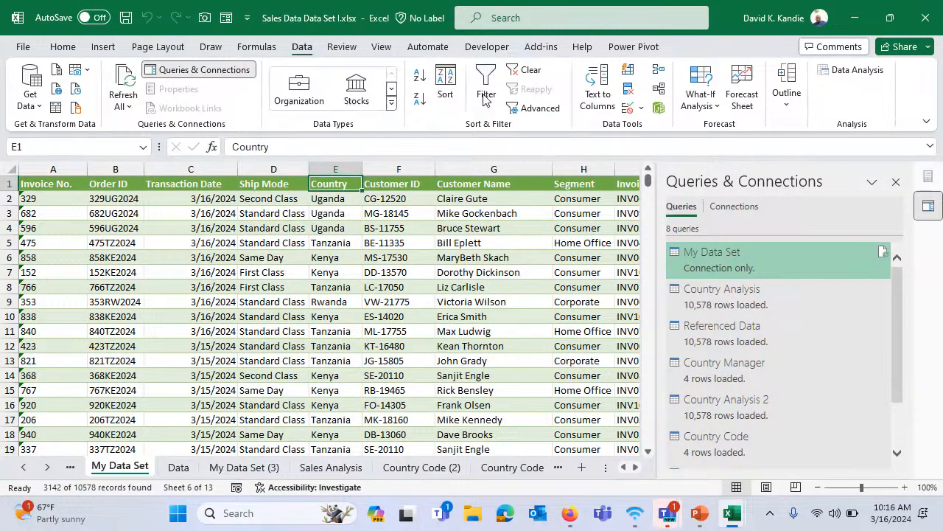
{"action": "left_click", "coordinate": [486, 81]}
{"action": "left_click", "coordinate": [355, 184]}
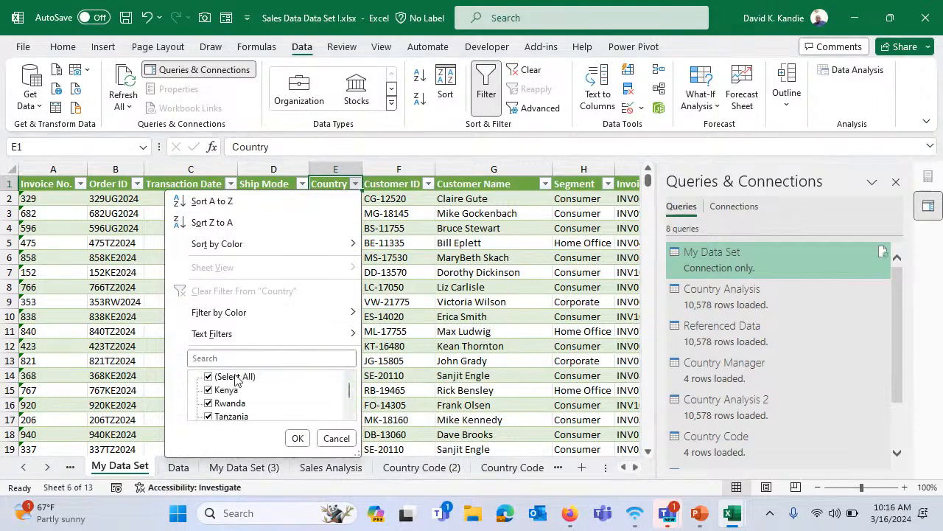
{"action": "left_click", "coordinate": [208, 376]}
{"action": "left_click", "coordinate": [230, 416]}
{"action": "left_click", "coordinate": [297, 438]}
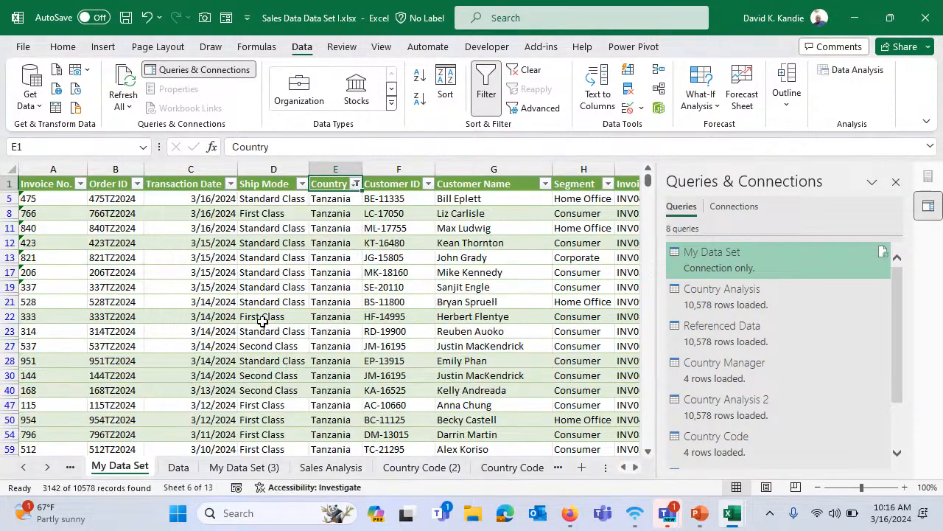
- Copy the filtered Tanzania records with their headers and paste them into a new sheet in the Book2 workbook
{"action": "left_click", "coordinate": [273, 287]}
{"action": "left_click", "coordinate": [51, 185]}
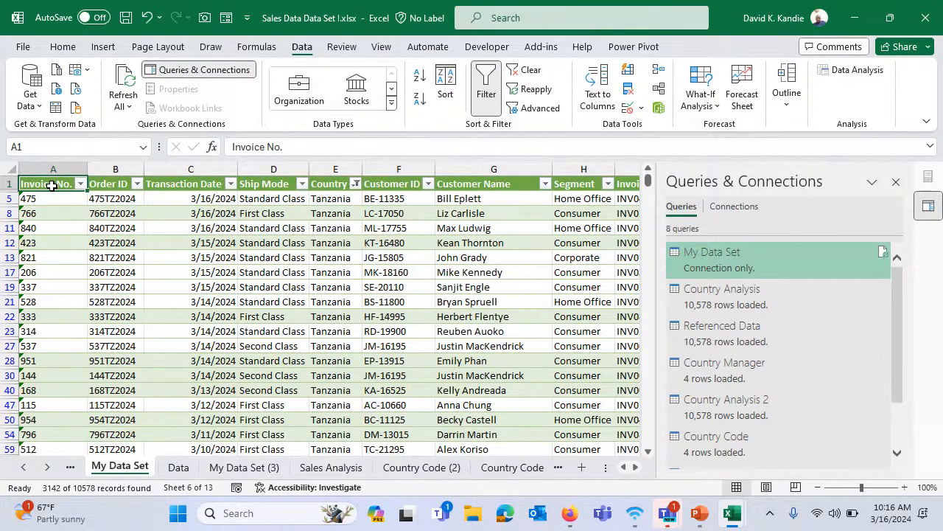
{"action": "key", "text": "ctrl+shift+Right"}
{"action": "key", "text": "ctrl+shift+Down"}
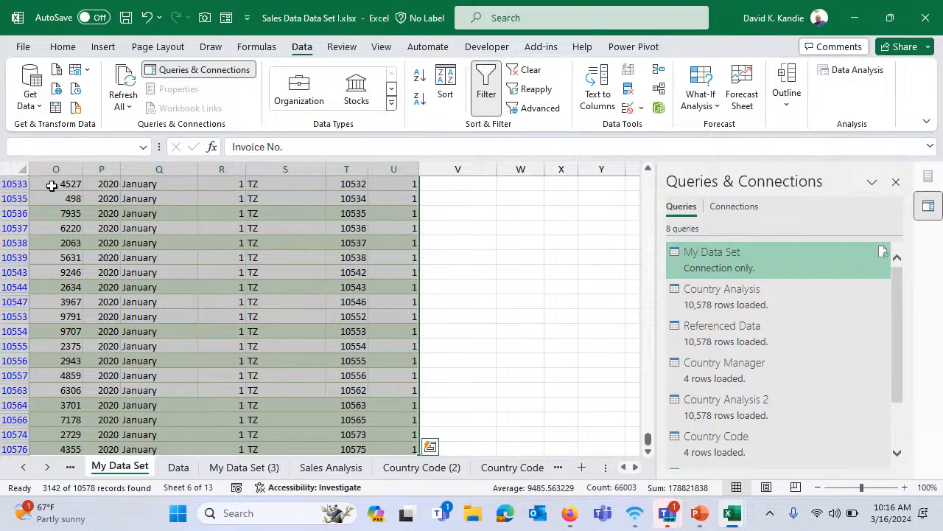
{"action": "key", "text": "ctrl+c"}
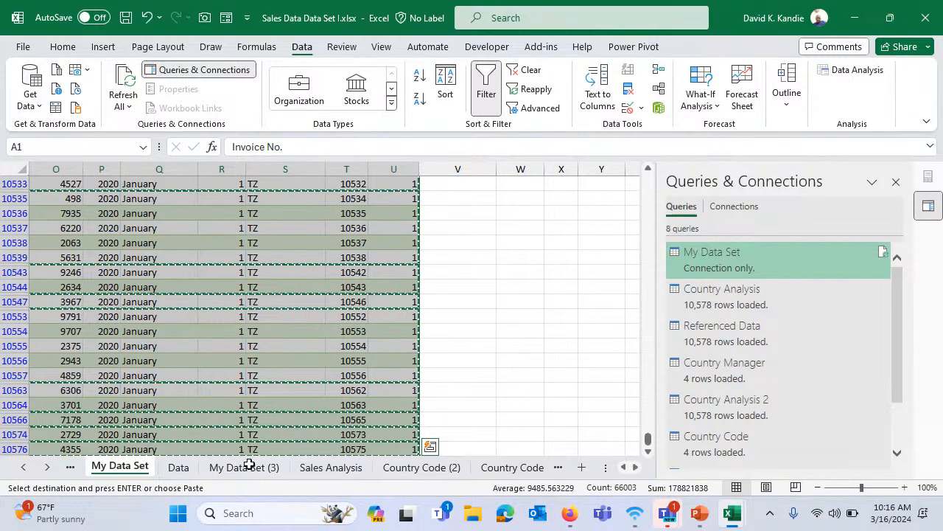
{"action": "key", "text": "alt+Tab"}
{"action": "left_click", "coordinate": [351, 467]}
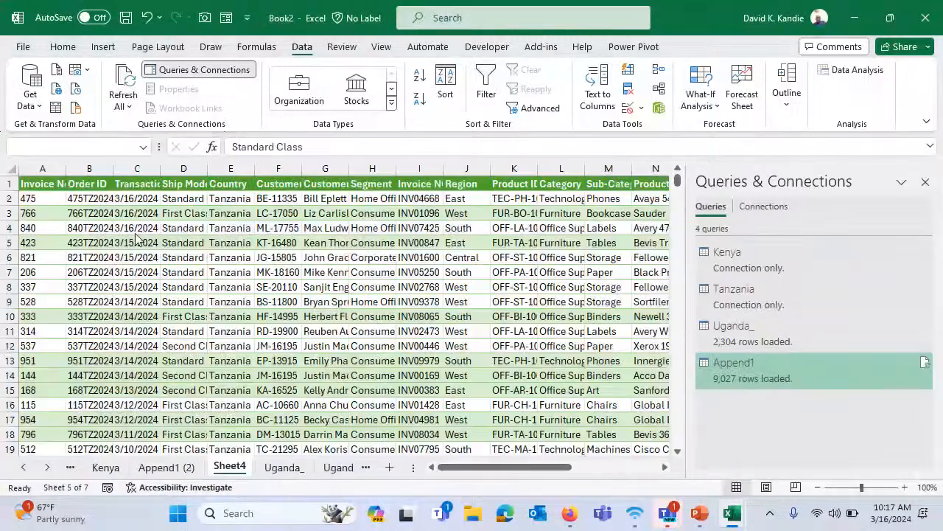
- Rename the new sheet holding the pasted records as Tanzania
{"action": "left_click", "coordinate": [142, 229]}
{"action": "double_click", "coordinate": [235, 468]}
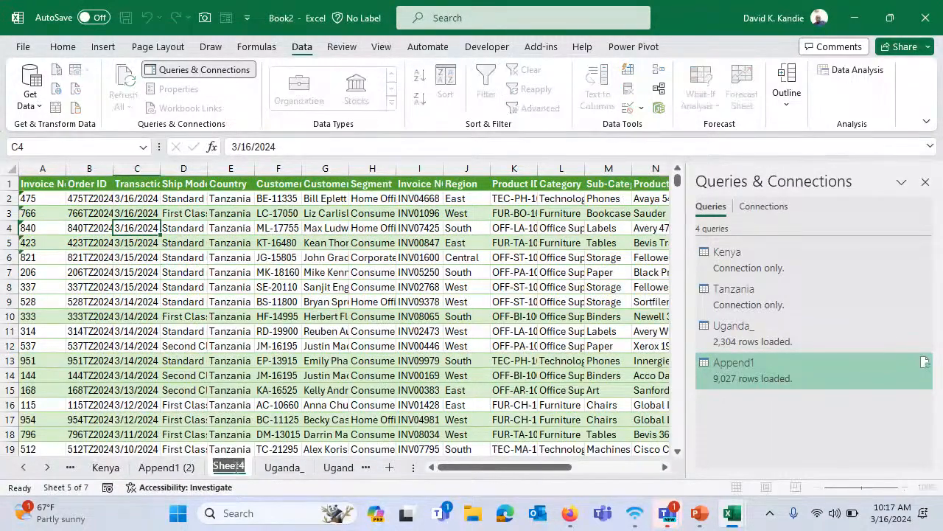
{"action": "type", "text": "Tanzania"}
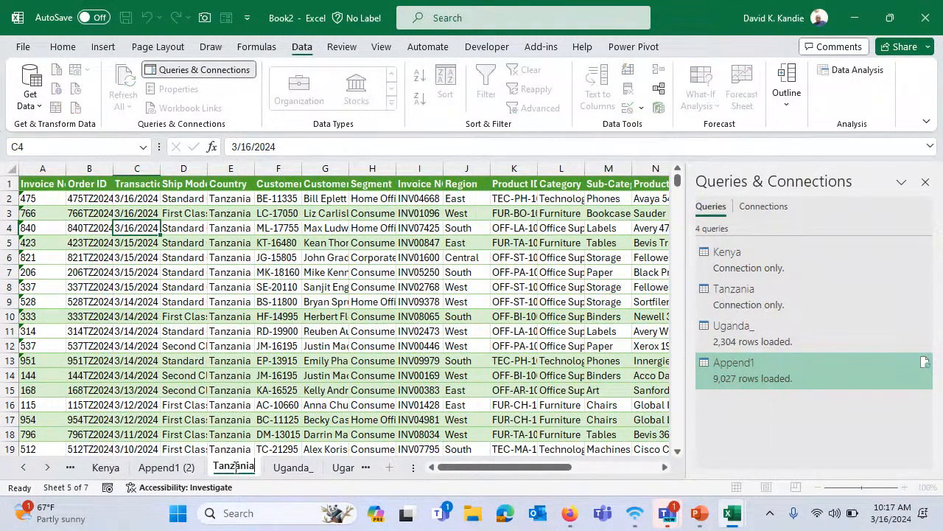
{"action": "key", "text": "Return"}
- Convert the Tanzania records into a table with headers and name the table Tz
{"action": "left_click", "coordinate": [270, 319]}
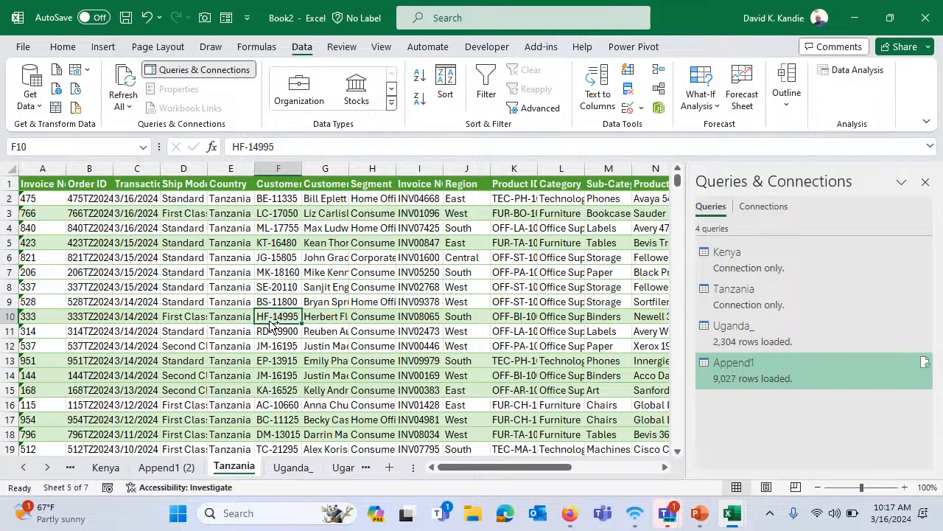
{"action": "key", "text": "ctrl+t"}
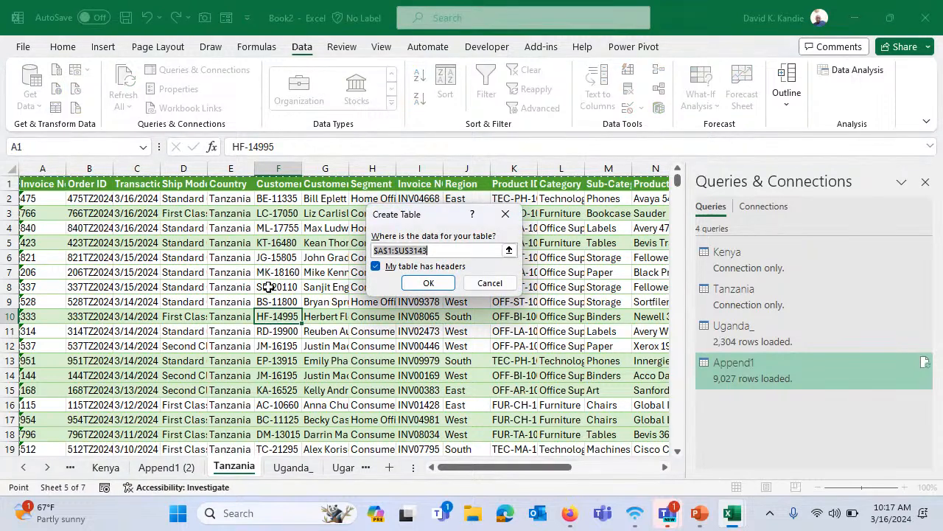
{"action": "left_click", "coordinate": [411, 284]}
{"action": "left_click", "coordinate": [51, 87]}
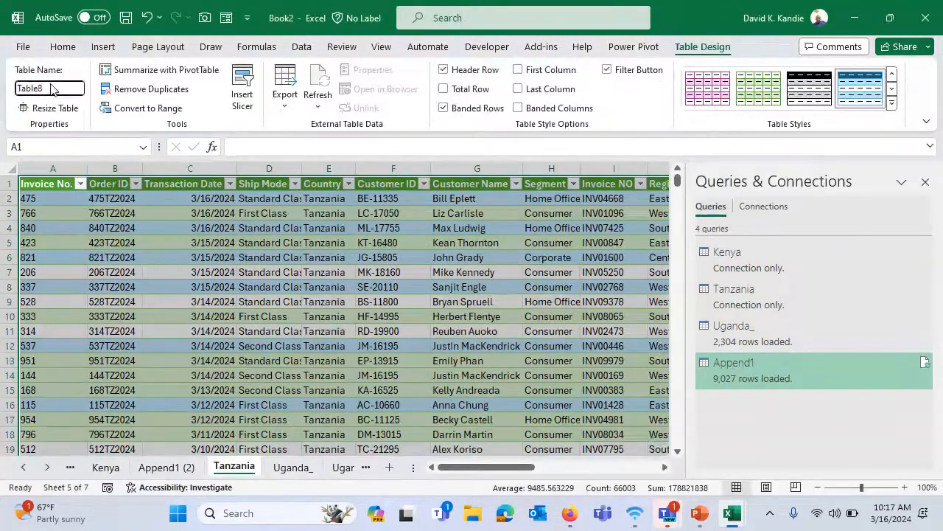
{"action": "type", "text": "Tz"}
{"action": "key", "text": "Return"}
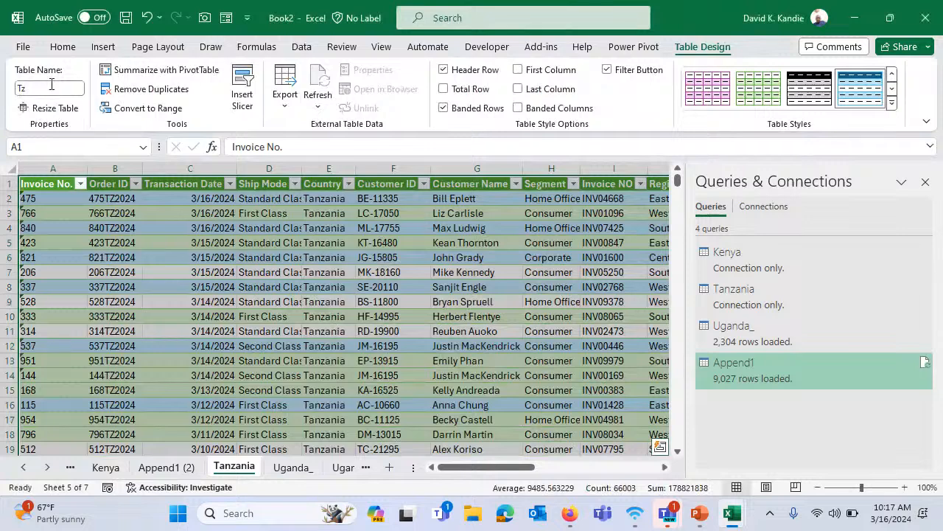
{"action": "left_click", "coordinate": [118, 227]}
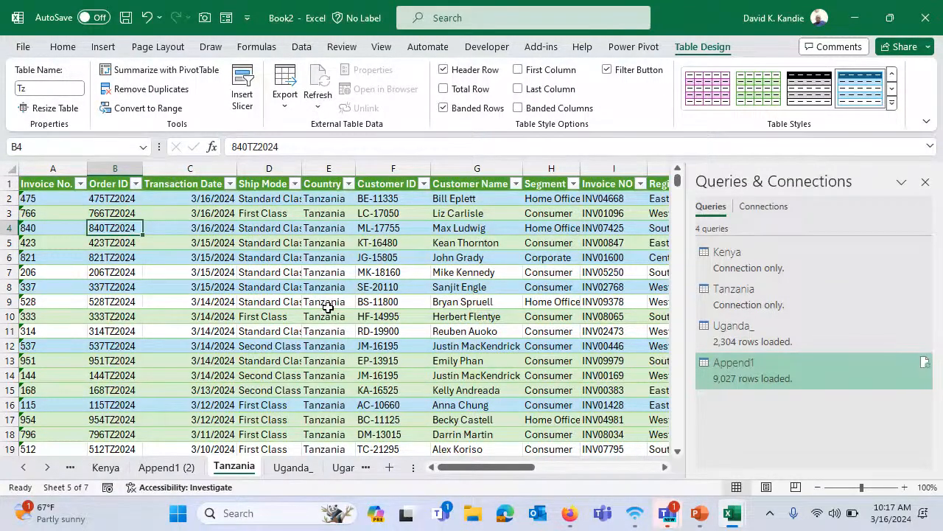
{"action": "left_click", "coordinate": [234, 233]}
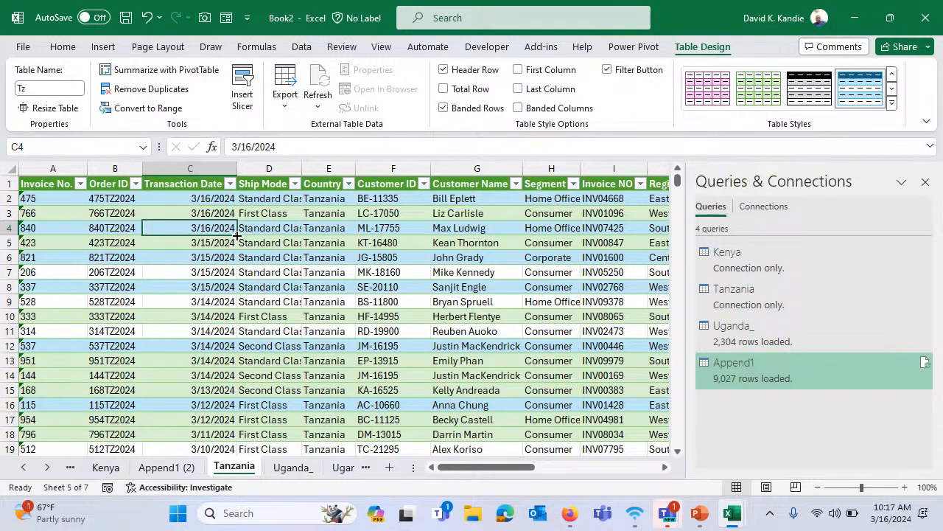
{"action": "left_click", "coordinate": [301, 46]}
{"action": "left_click", "coordinate": [40, 110]}
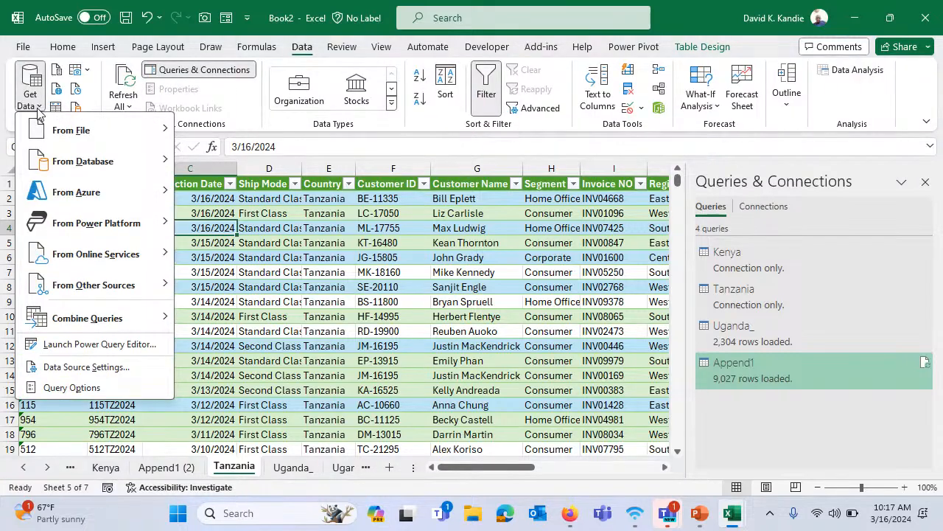
{"action": "mouse_move", "coordinate": [67, 144]}
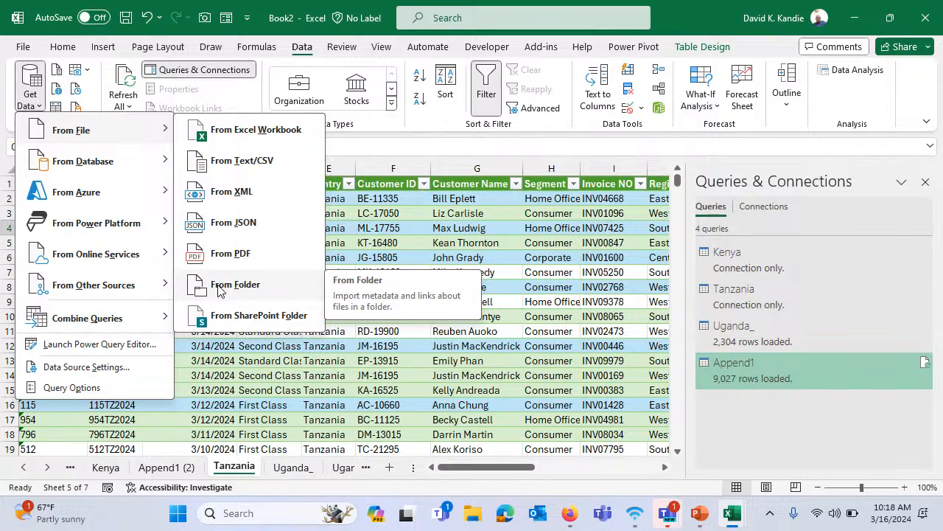
{"action": "left_click", "coordinate": [497, 214]}
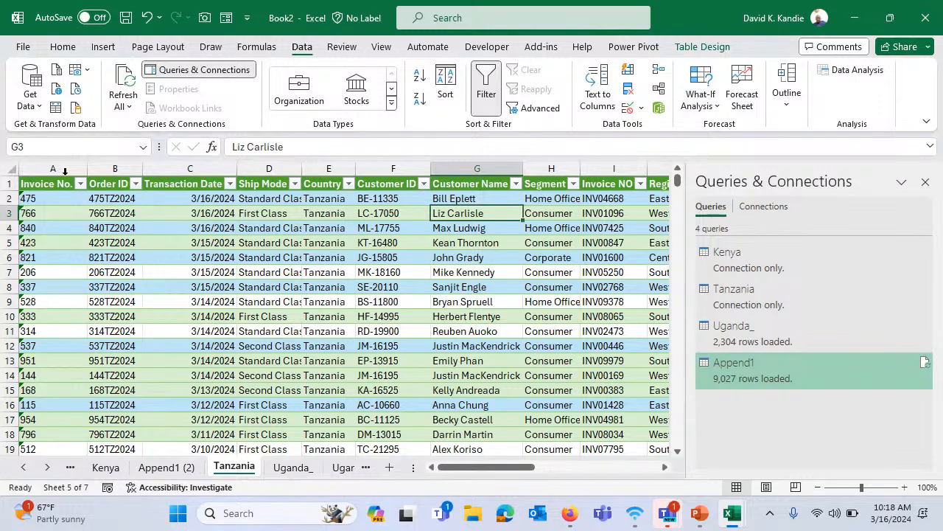
{"action": "left_click", "coordinate": [6, 183]}
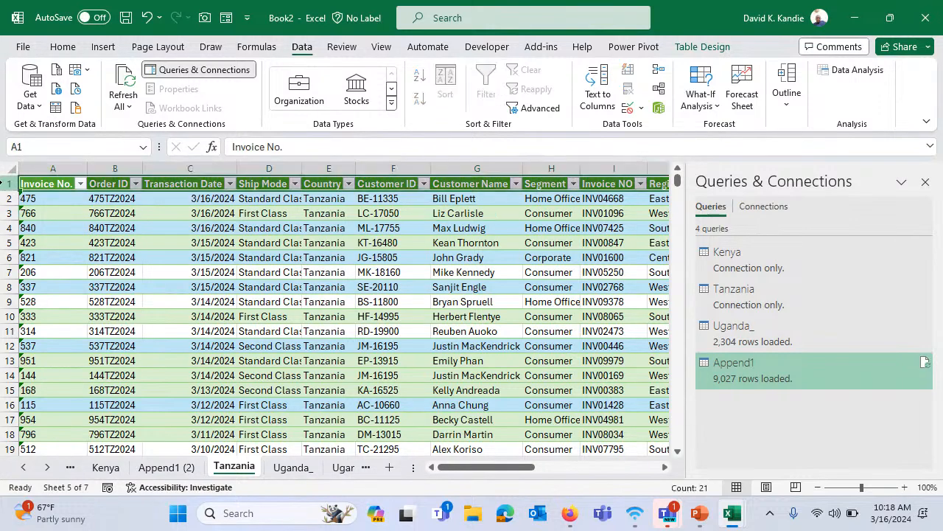
{"action": "left_click", "coordinate": [160, 285]}
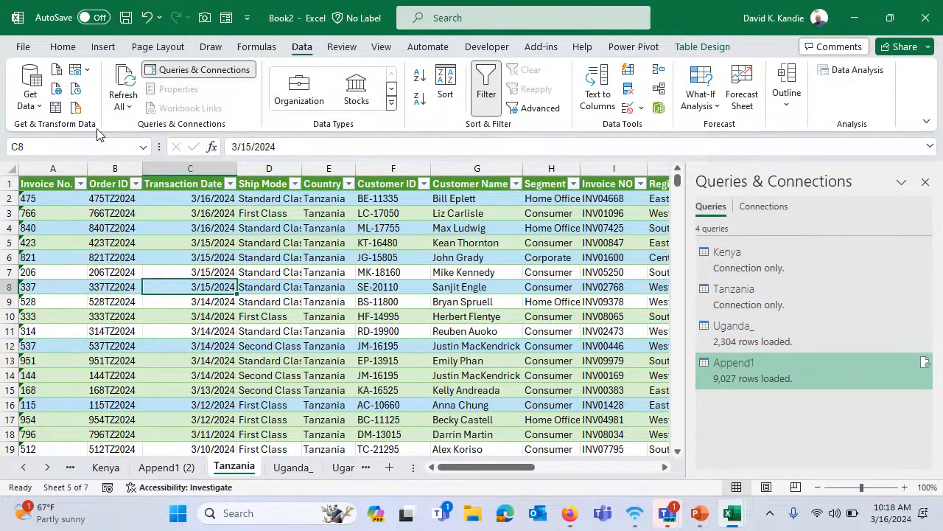
- Create a new blank query in the Power Query Editor
{"action": "left_click", "coordinate": [30, 97]}
{"action": "mouse_move", "coordinate": [55, 130]}
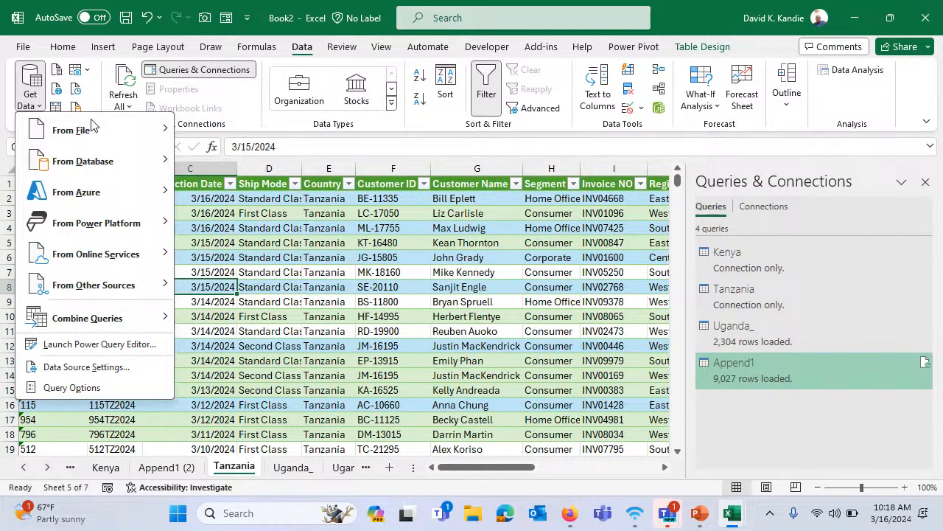
{"action": "mouse_move", "coordinate": [118, 286]}
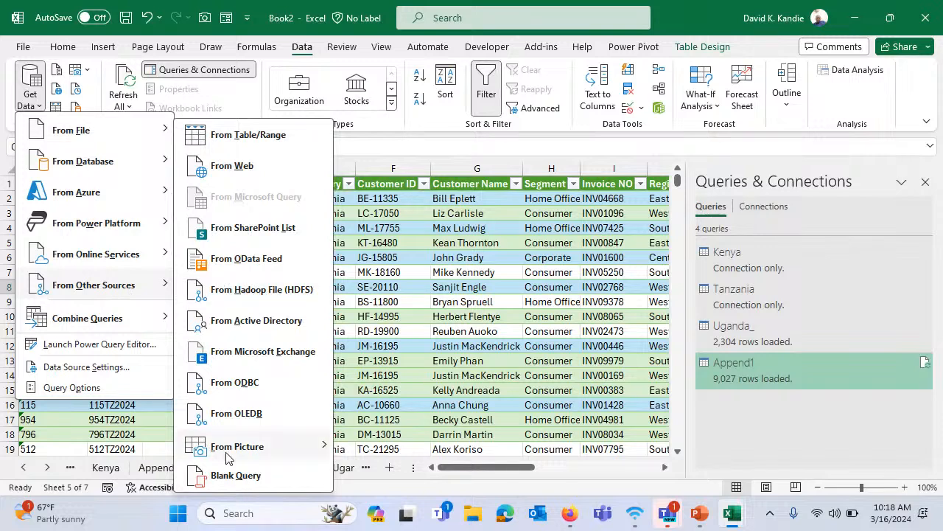
{"action": "left_click", "coordinate": [230, 478]}
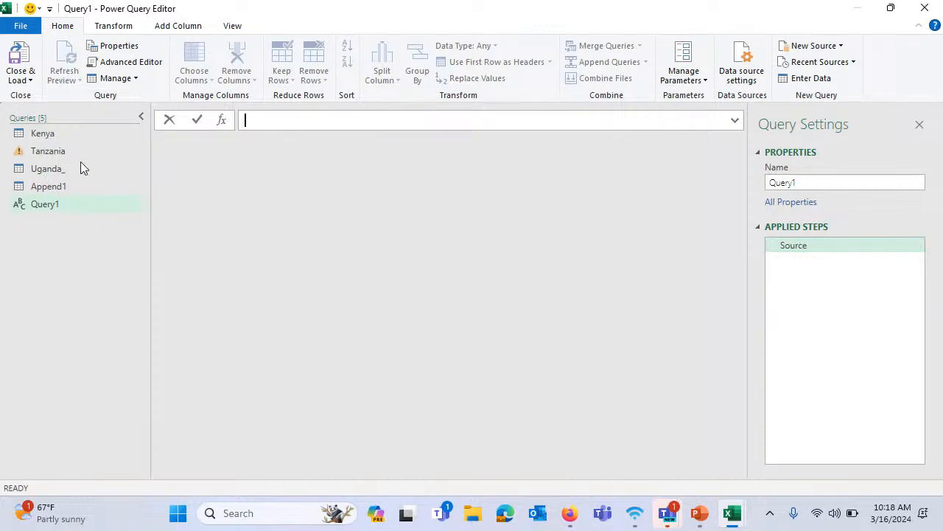
{"action": "left_click", "coordinate": [271, 125]}
{"action": "type", "text": "=Ex"}
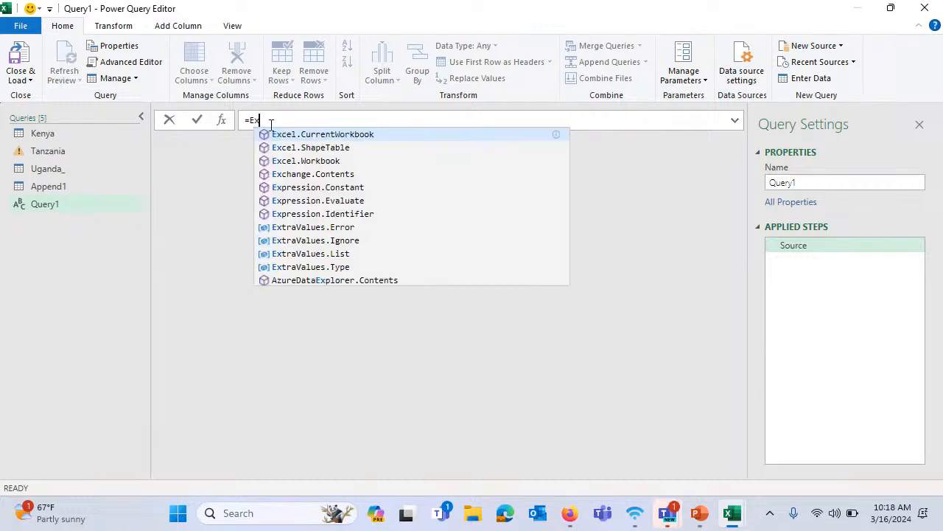
{"action": "type", "text": "ce."}
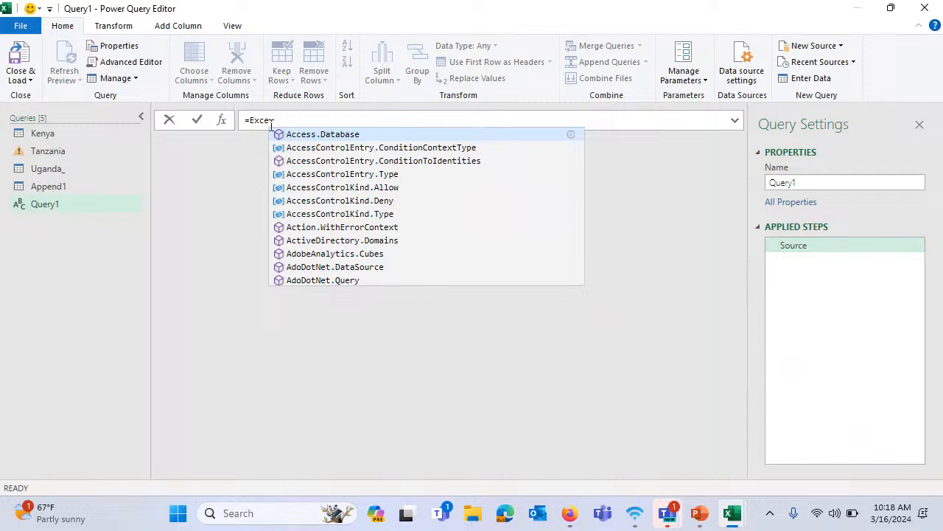
{"action": "key", "text": "BackSpace"}
{"action": "key", "text": "BackSpace"}
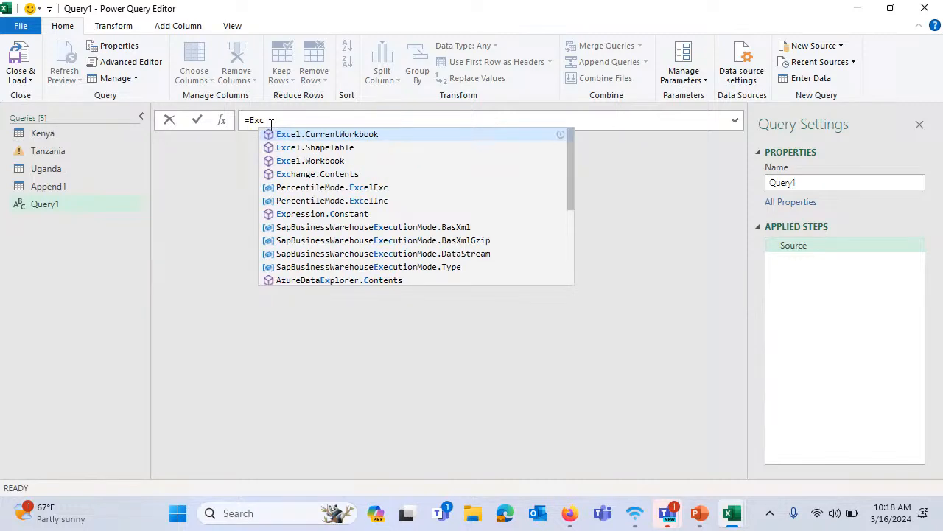
{"action": "type", "text": "e"}
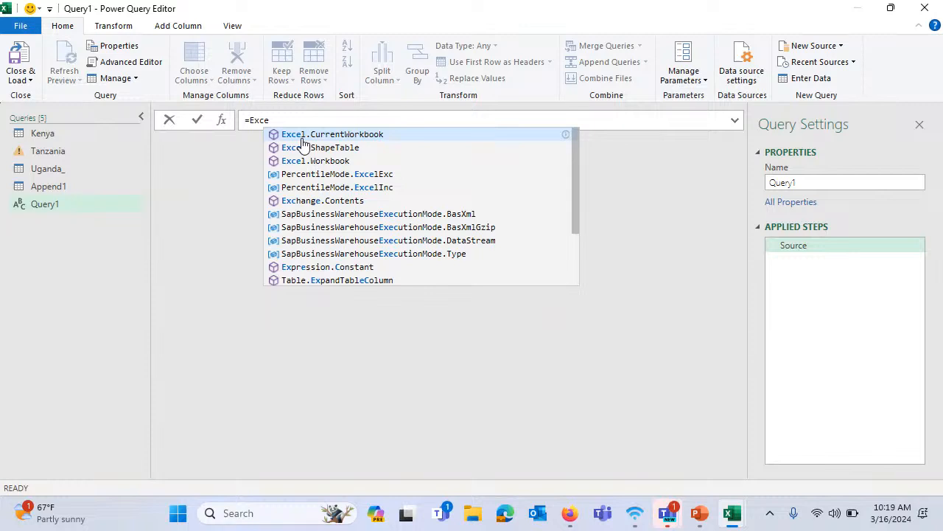
{"action": "key", "text": "BackSpace"}
{"action": "key", "text": "BackSpace"}
{"action": "key", "text": "BackSpace"}
{"action": "key", "text": "BackSpace"}
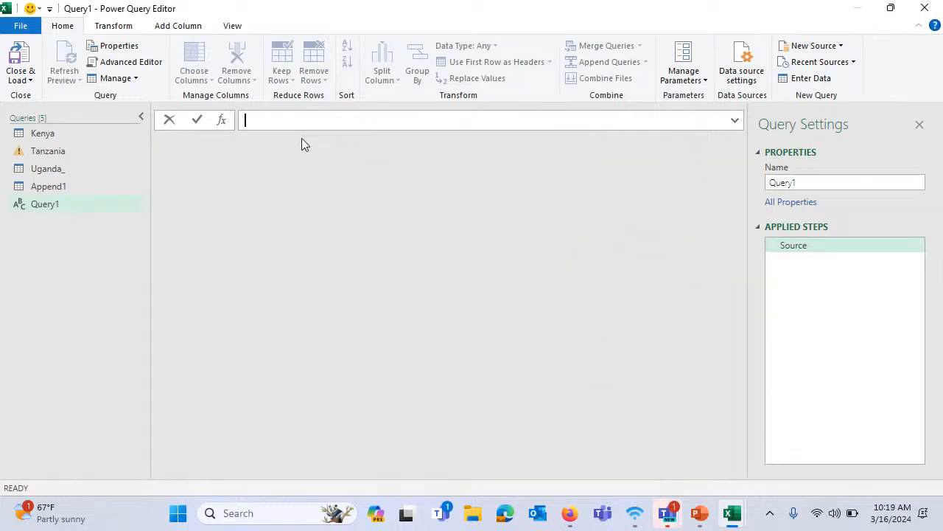
- Set the blank query's source formula to = Excel.CurrentWorkbook() to list the workbook's tables
{"action": "type", "text": "E"}
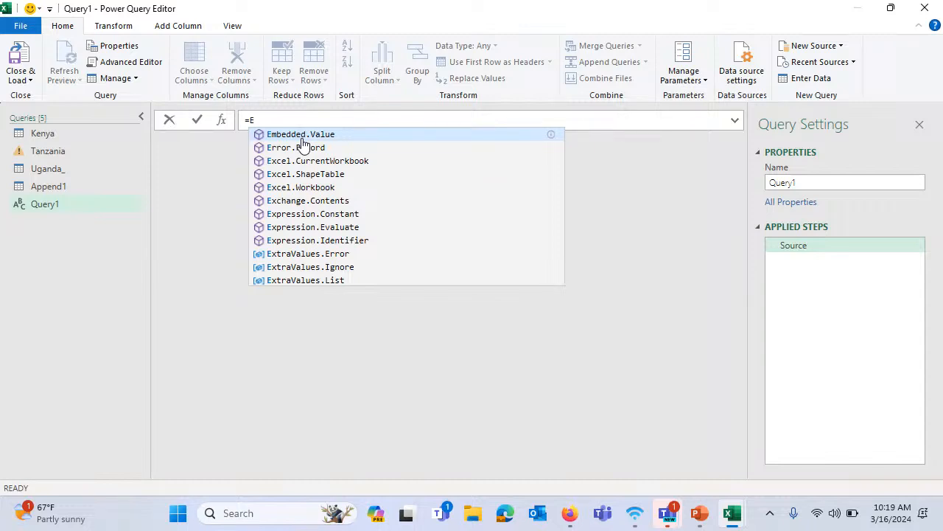
{"action": "type", "text": "xc"}
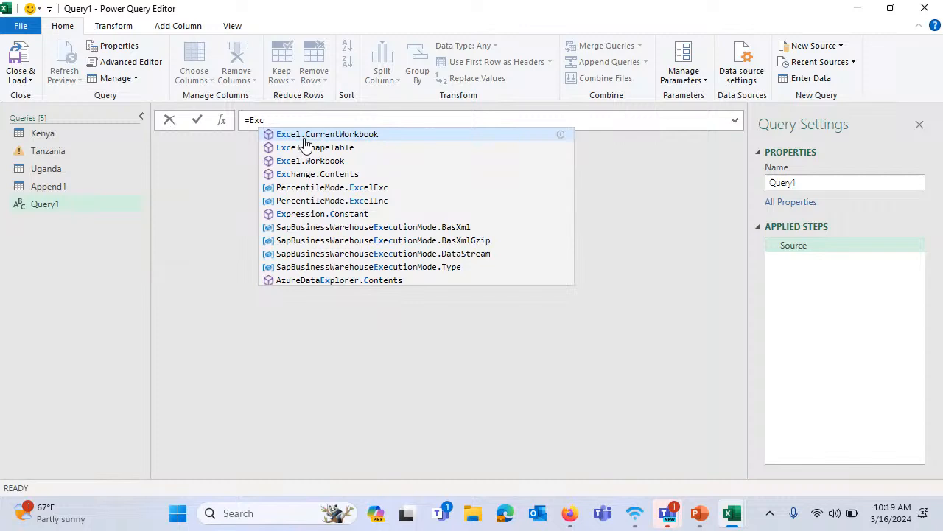
{"action": "left_click", "coordinate": [308, 135]}
{"action": "key", "text": "Return"}
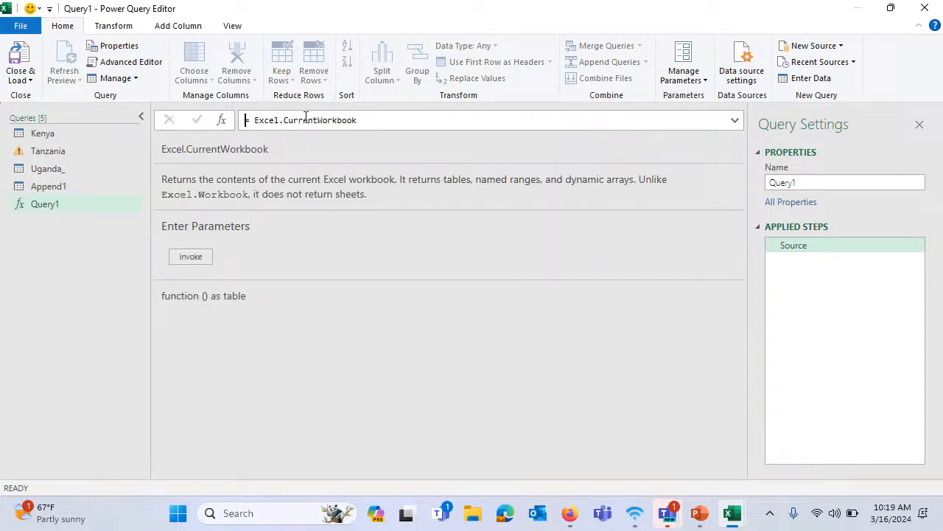
{"action": "left_click", "coordinate": [366, 121]}
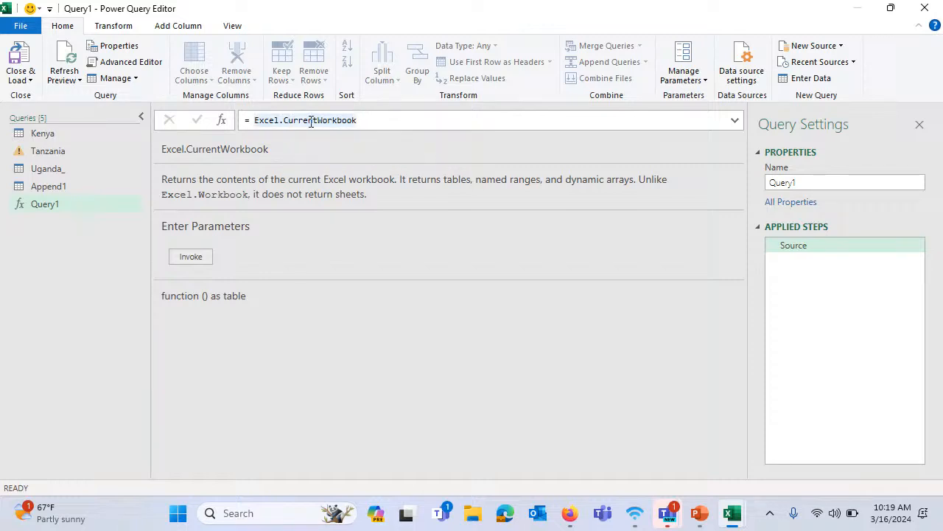
{"action": "left_click", "coordinate": [367, 123]}
{"action": "type", "text": "("}
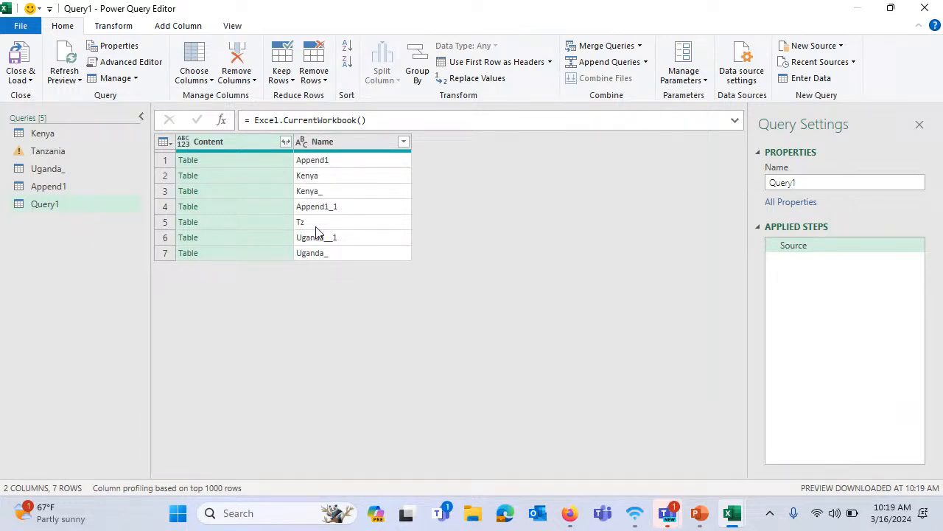
- Filter the Name column of Query1 to keep only the tables Kenya_, Tz and Uganda_
{"action": "left_click", "coordinate": [402, 147]}
{"action": "left_click", "coordinate": [403, 142]}
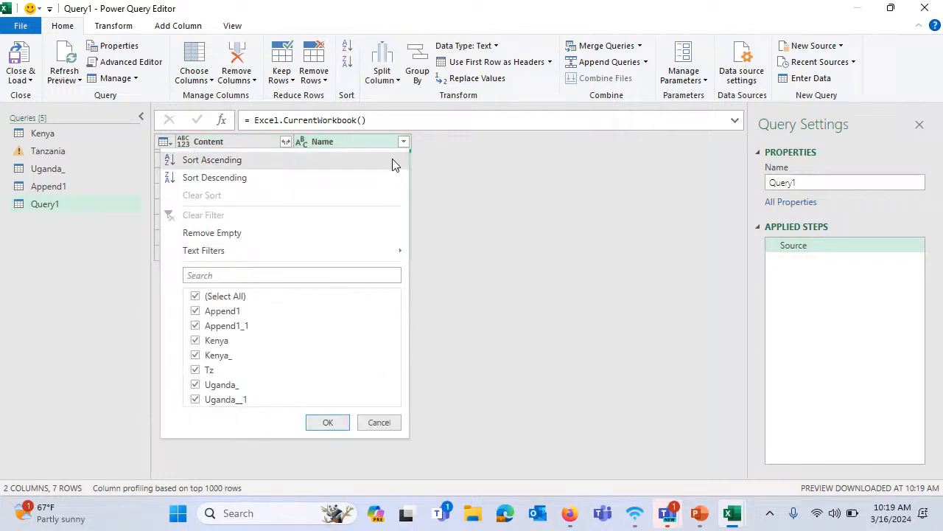
{"action": "left_click", "coordinate": [228, 295]}
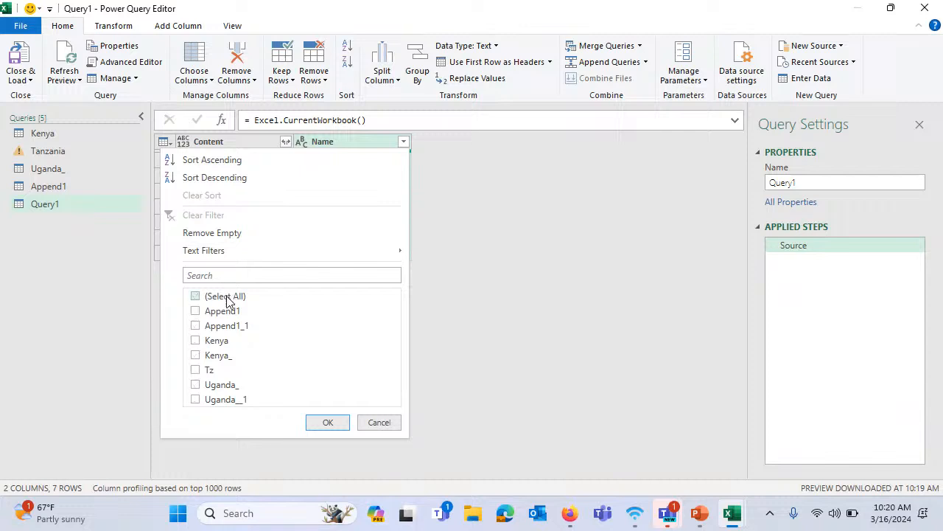
{"action": "left_click", "coordinate": [196, 341]}
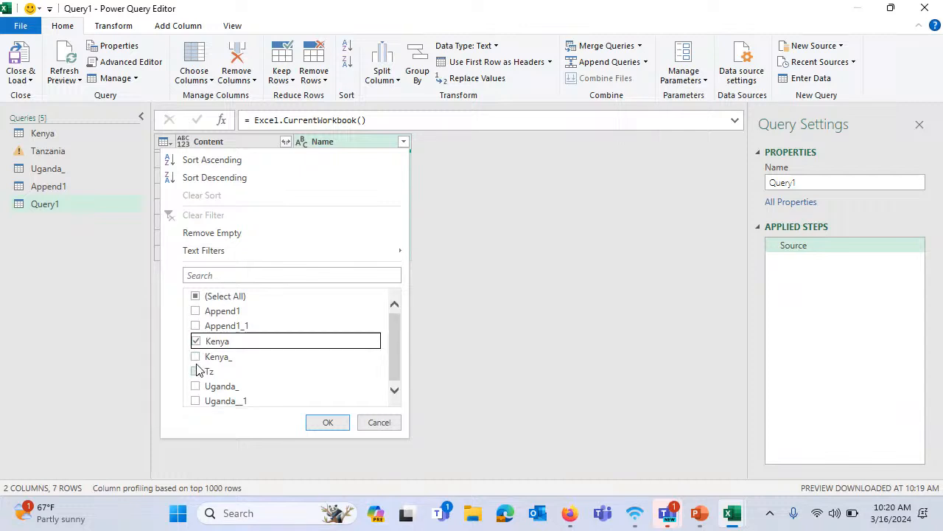
{"action": "left_click", "coordinate": [196, 340]}
{"action": "left_click", "coordinate": [195, 356]}
{"action": "left_click", "coordinate": [195, 370]}
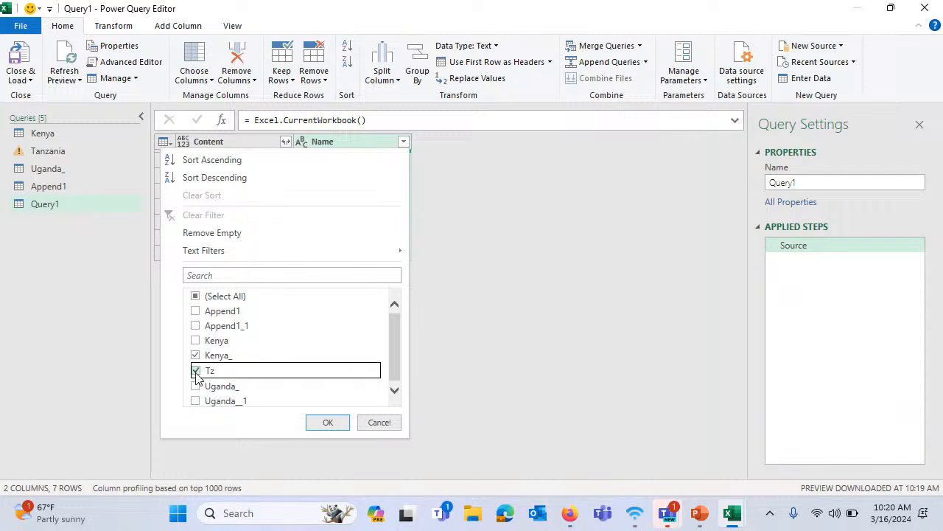
{"action": "left_click", "coordinate": [195, 387]}
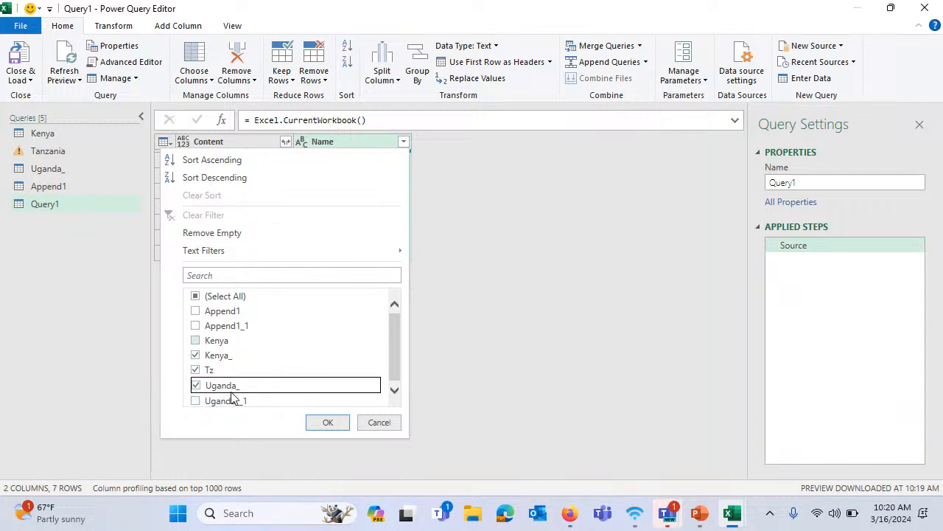
{"action": "left_click", "coordinate": [339, 426]}
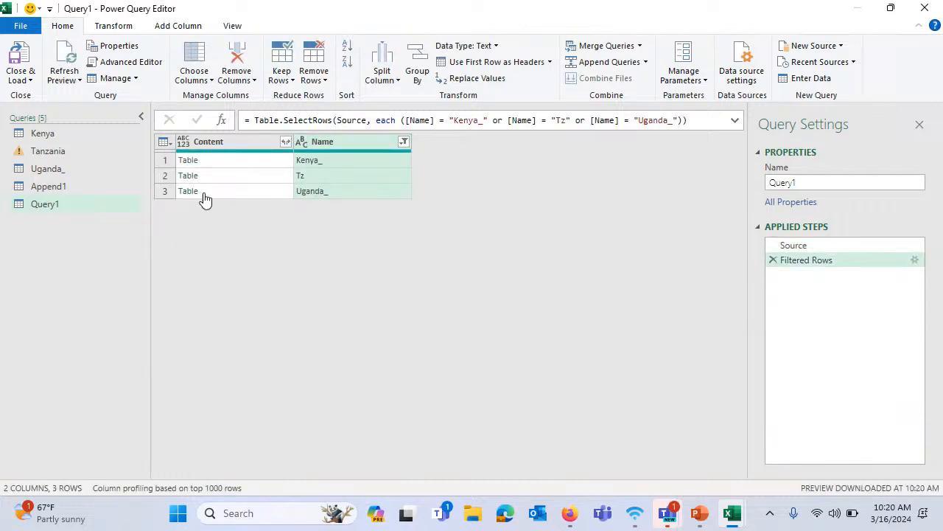
- Expand the Content column into all its columns except Index, keeping the original column name as prefix
{"action": "left_click", "coordinate": [286, 145]}
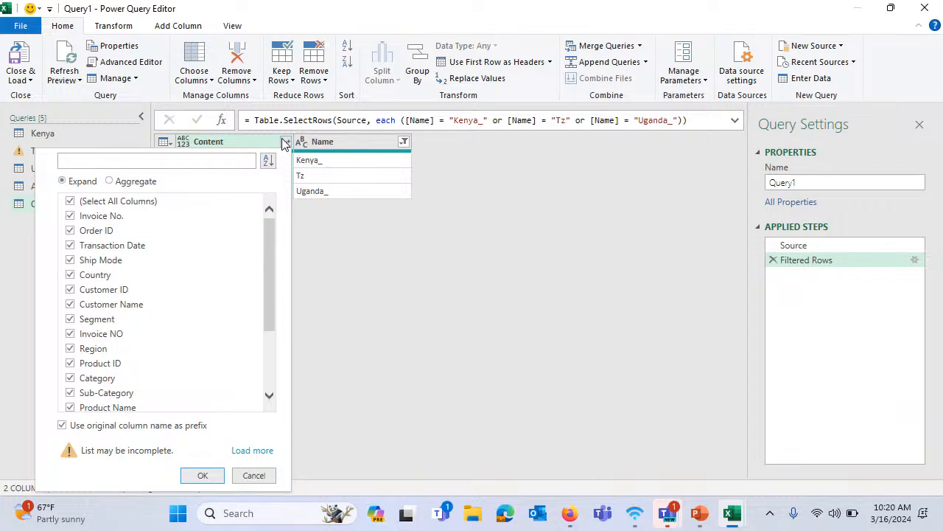
{"action": "scroll", "coordinate": [149, 295], "scroll_direction": "down", "scroll_amount": 2}
{"action": "scroll", "coordinate": [149, 299], "scroll_direction": "down", "scroll_amount": 1}
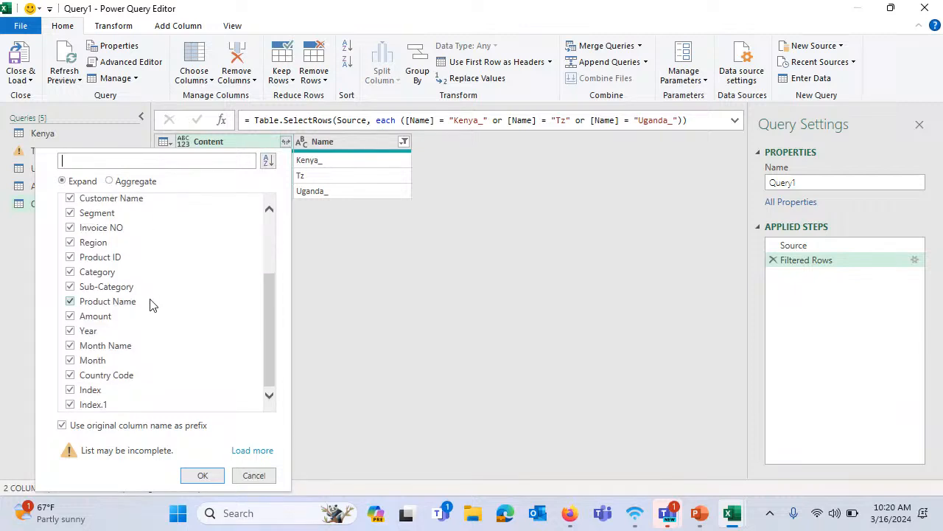
{"action": "scroll", "coordinate": [153, 325], "scroll_direction": "up", "scroll_amount": 1}
{"action": "scroll", "coordinate": [143, 321], "scroll_direction": "down", "scroll_amount": 1}
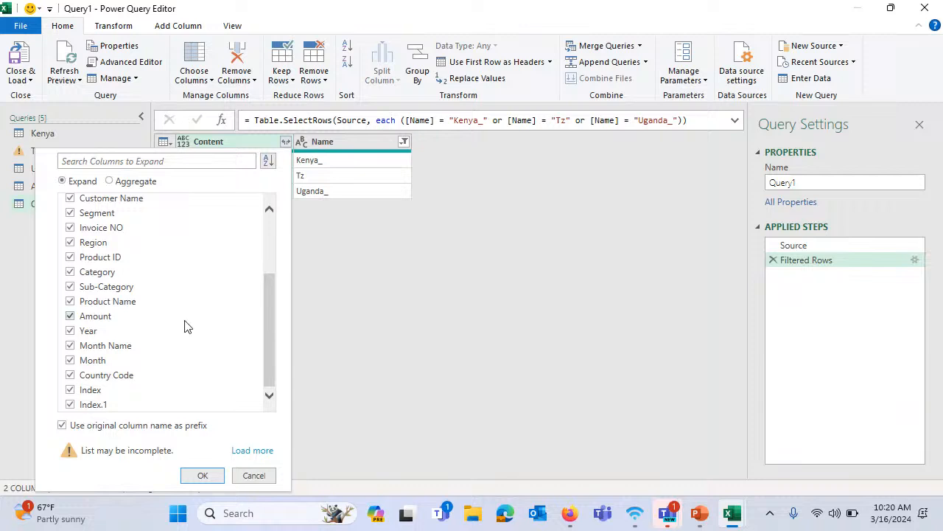
{"action": "left_click", "coordinate": [76, 391]}
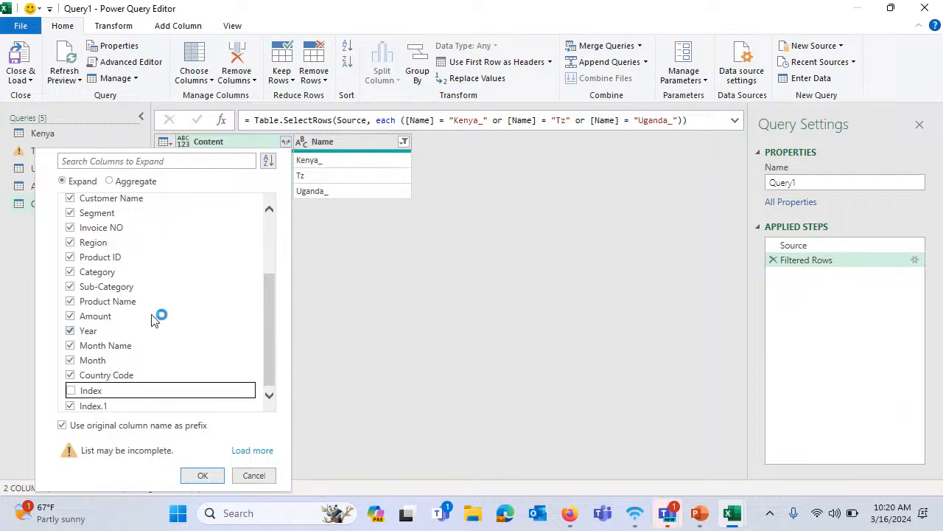
{"action": "scroll", "coordinate": [185, 295], "scroll_direction": "up", "scroll_amount": 3}
{"action": "scroll", "coordinate": [185, 293], "scroll_direction": "up", "scroll_amount": 1}
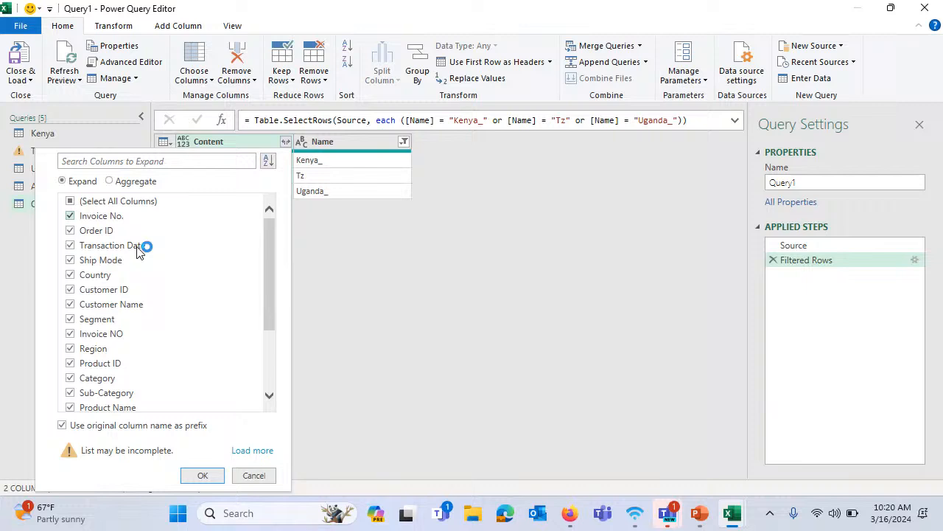
{"action": "left_click", "coordinate": [205, 477]}
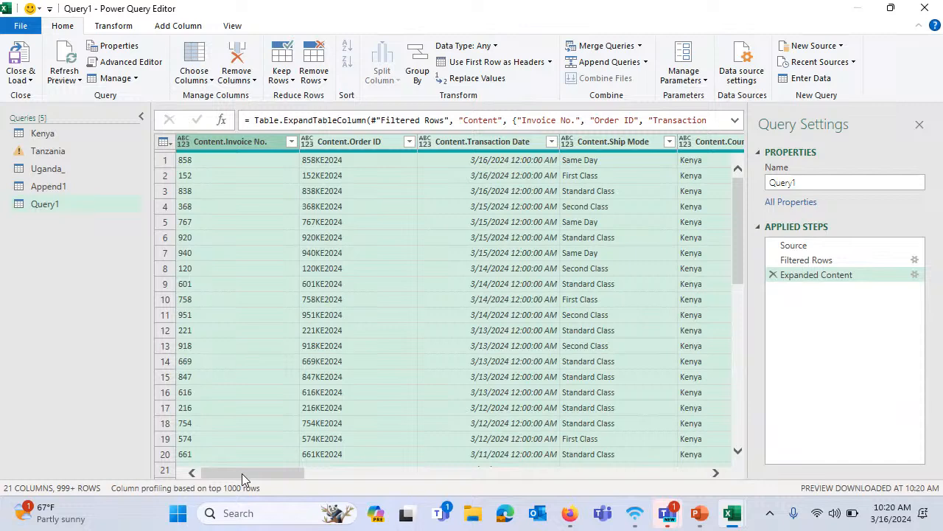
- Load the full value list of the Name column's filter, apply it with every value selected, and close and load the query to the workbook
{"action": "left_click_drag", "start_coordinate": [242, 473], "coordinate": [389, 473]}
{"action": "left_click_drag", "start_coordinate": [480, 478], "coordinate": [709, 473]}
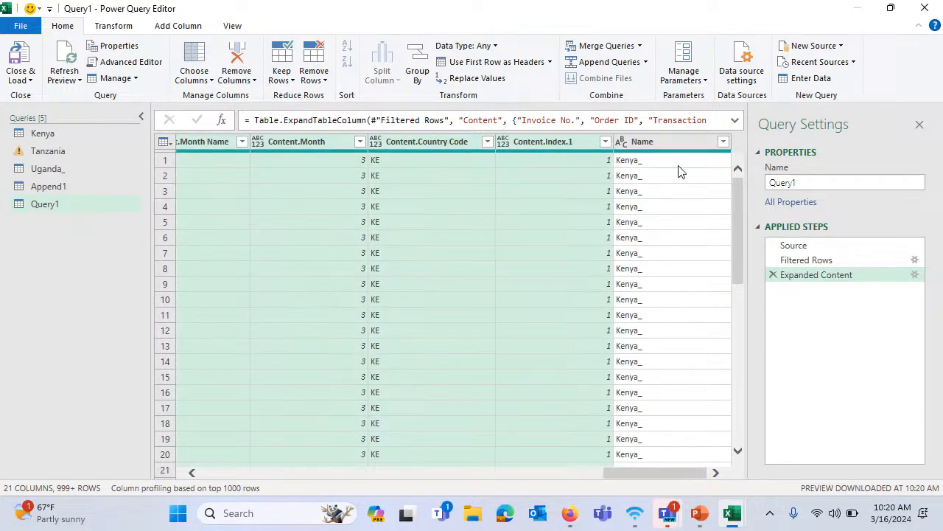
{"action": "left_click", "coordinate": [723, 141]}
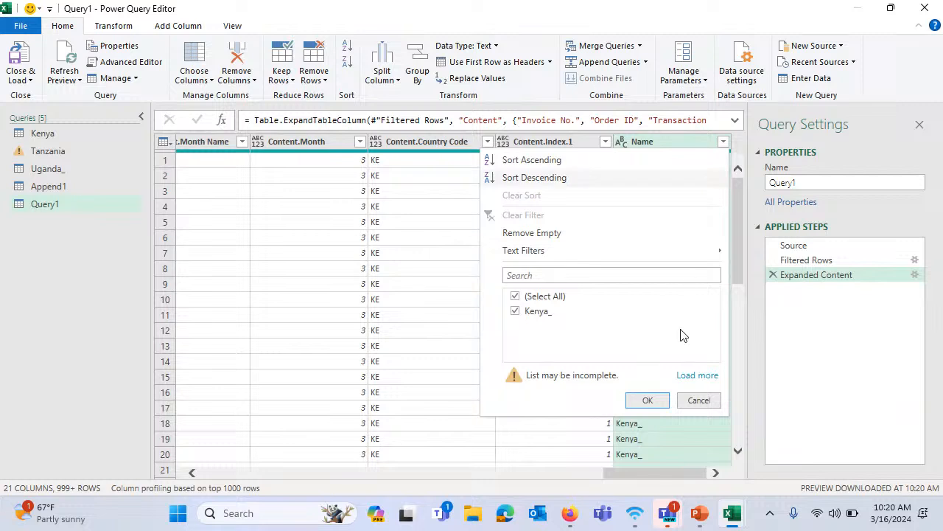
{"action": "left_click", "coordinate": [692, 376]}
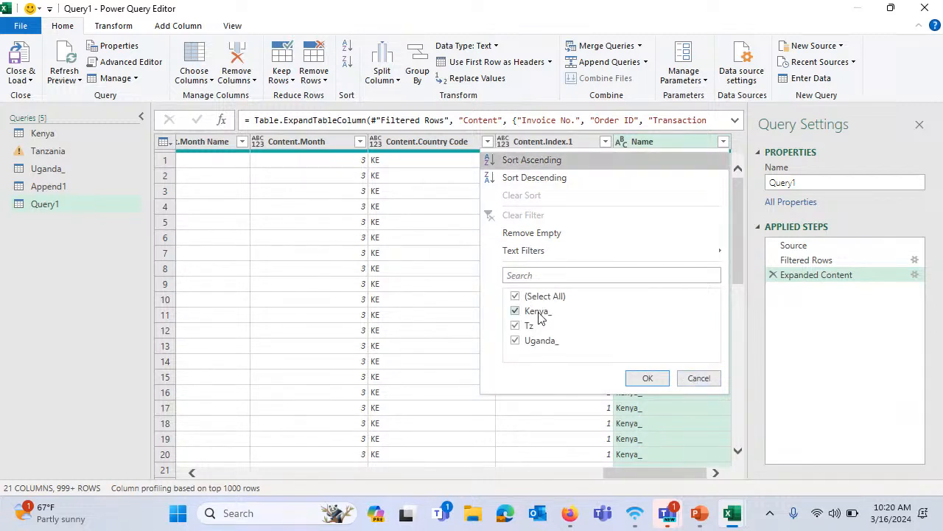
{"action": "left_click", "coordinate": [649, 380]}
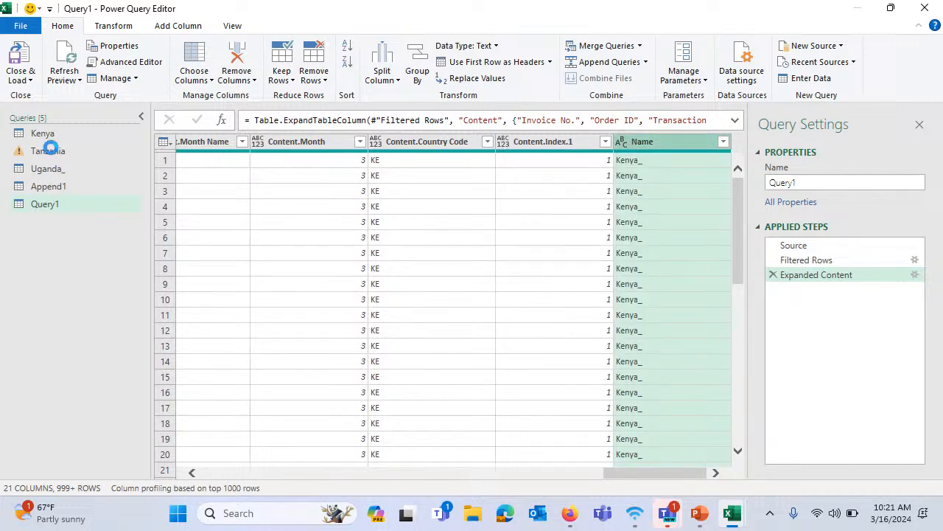
{"action": "left_click", "coordinate": [31, 80]}
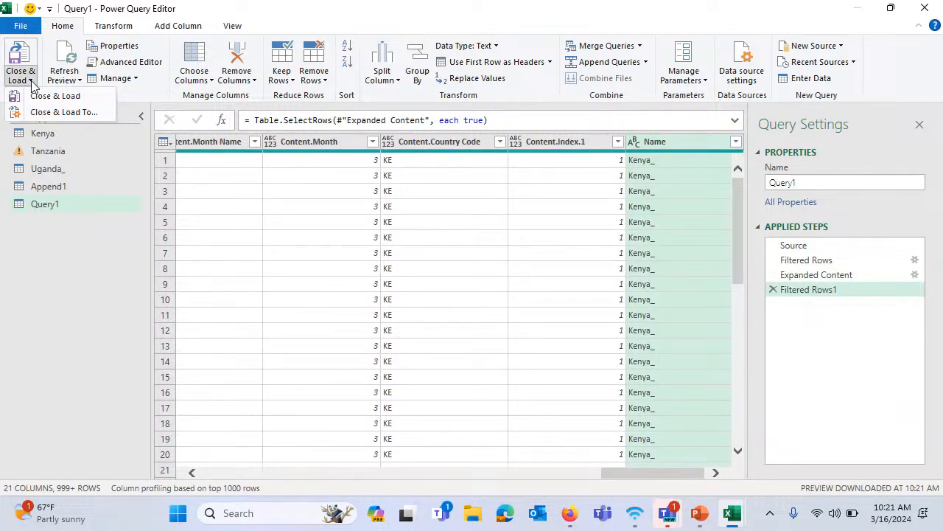
{"action": "left_click", "coordinate": [48, 98]}
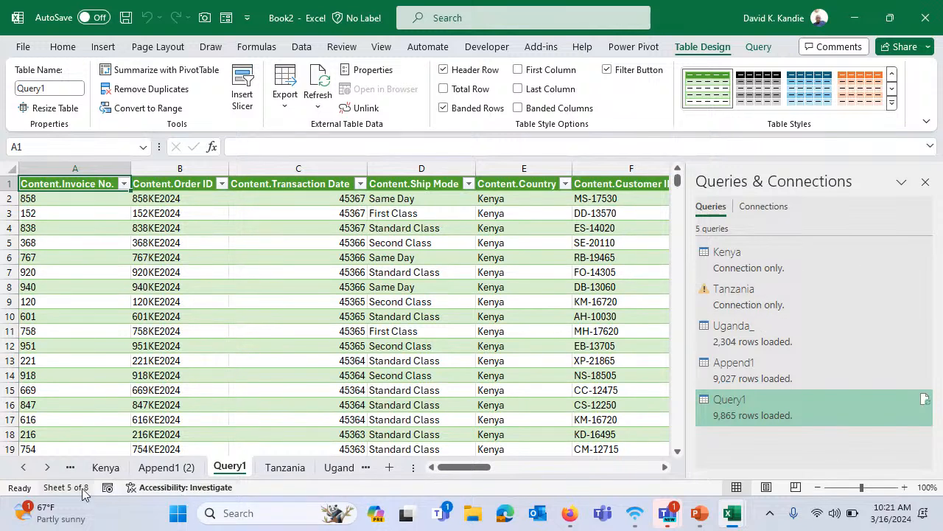
- Look through the workbook's worksheets, including the Tanzania, Uganda_ and Uganda sheets
{"action": "left_click", "coordinate": [47, 467]}
{"action": "left_click", "coordinate": [47, 467]}
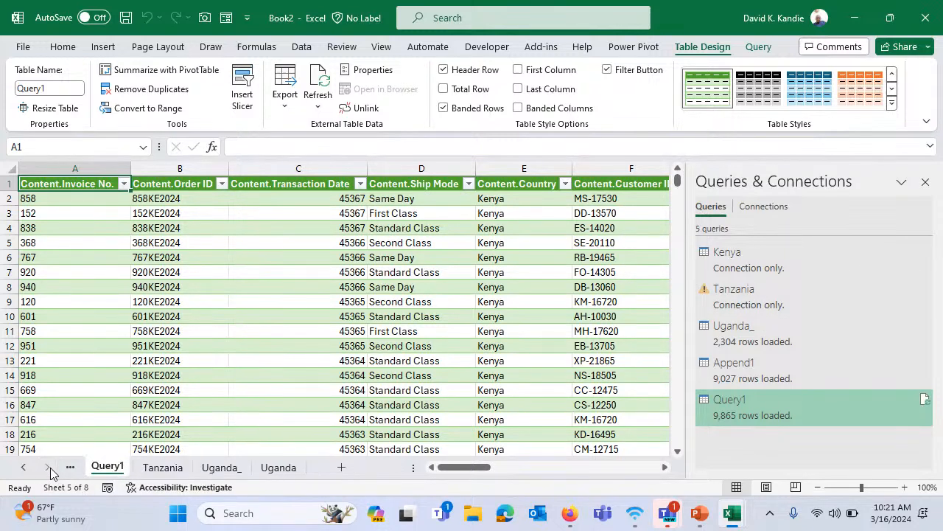
{"action": "left_click", "coordinate": [34, 469]}
{"action": "left_click", "coordinate": [34, 469]}
{"action": "left_click", "coordinate": [34, 470]}
{"action": "left_click", "coordinate": [34, 470]}
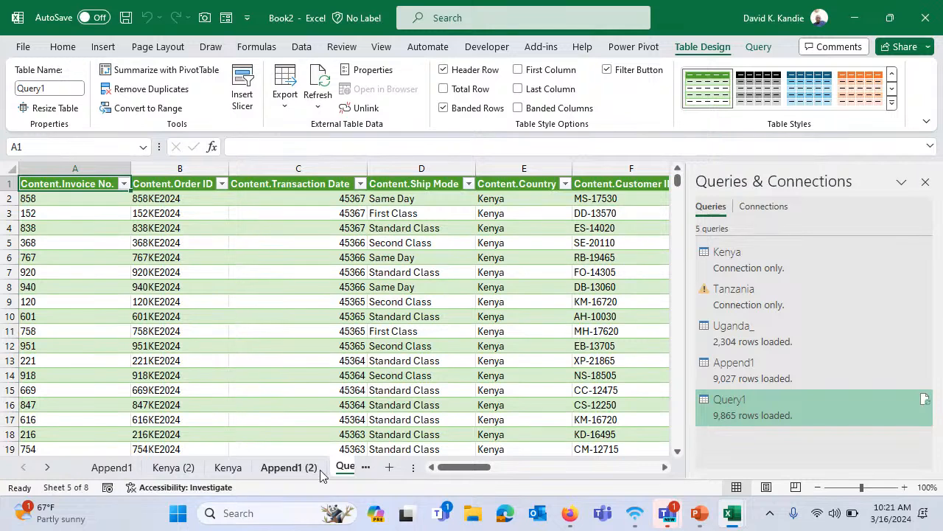
{"action": "left_click", "coordinate": [42, 468]}
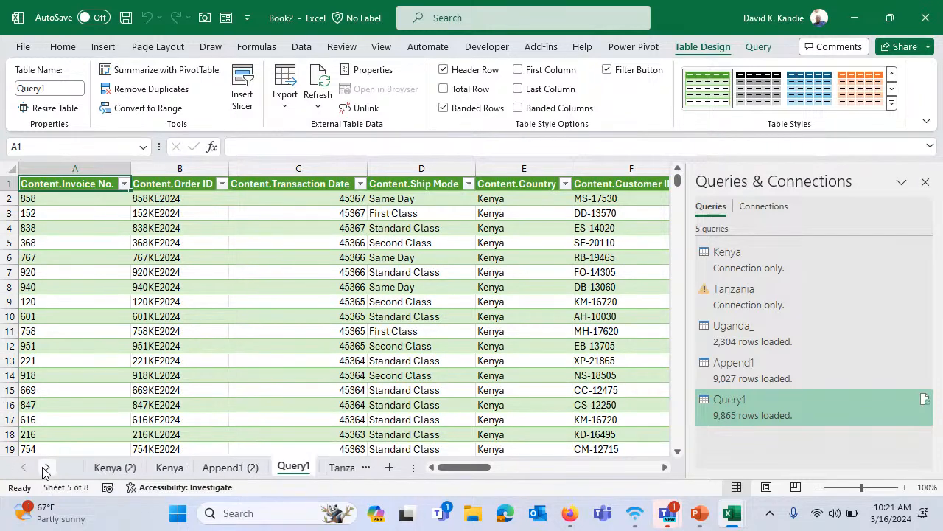
{"action": "left_click", "coordinate": [43, 468]}
{"action": "left_click", "coordinate": [43, 470]}
{"action": "left_click", "coordinate": [44, 469]}
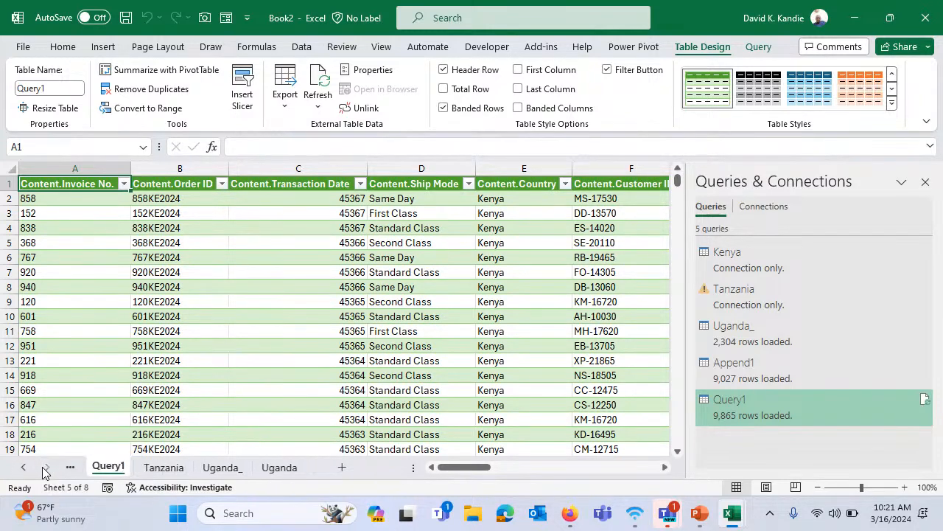
{"action": "left_click", "coordinate": [173, 469]}
{"action": "left_click", "coordinate": [214, 469]}
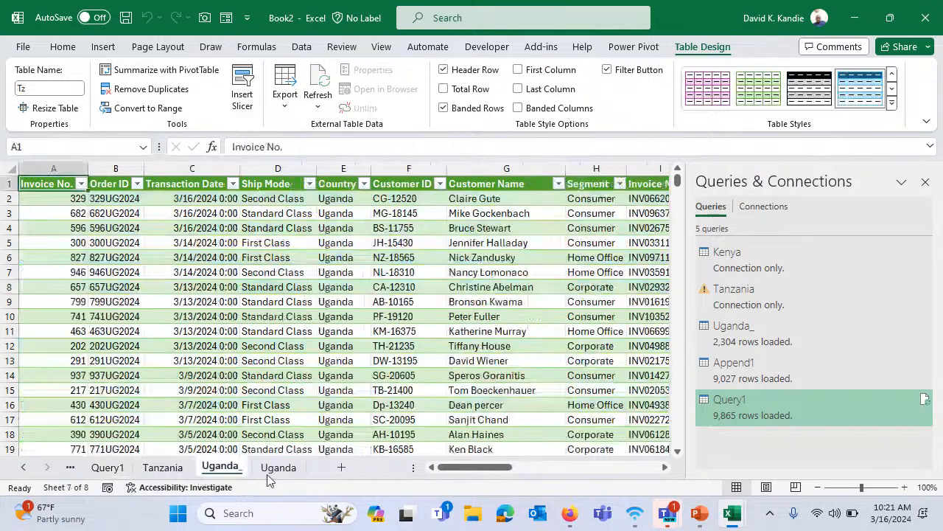
{"action": "left_click", "coordinate": [279, 468]}
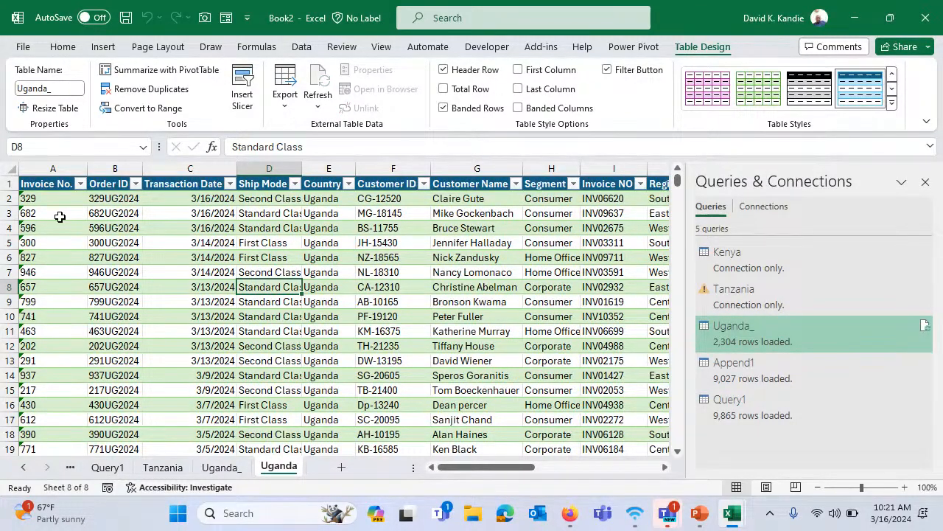
- Go to the Tz table on the Tanzania sheet and reach its last record in row 3143
{"action": "left_click", "coordinate": [143, 147]}
{"action": "left_click", "coordinate": [29, 248]}
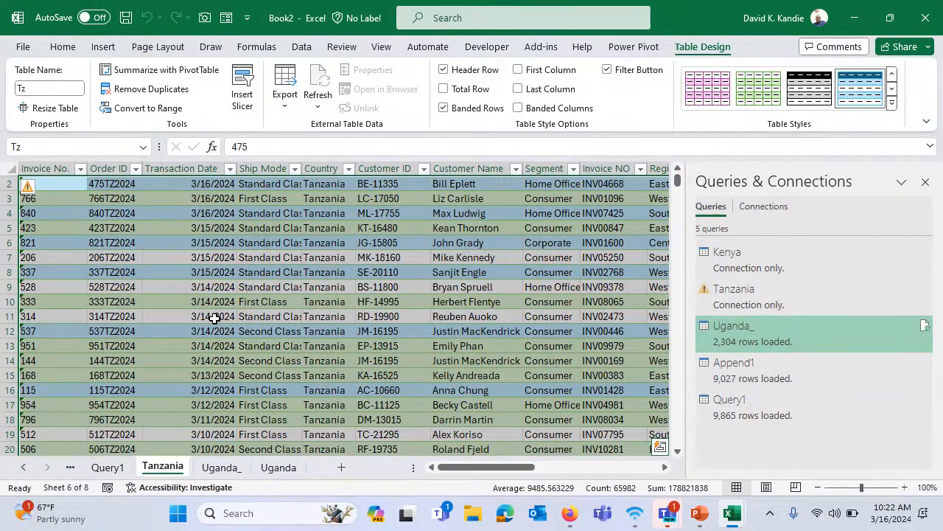
{"action": "key", "text": "ctrl+Home"}
{"action": "key", "text": "Down"}
{"action": "key", "text": "ctrl+shift+Down"}
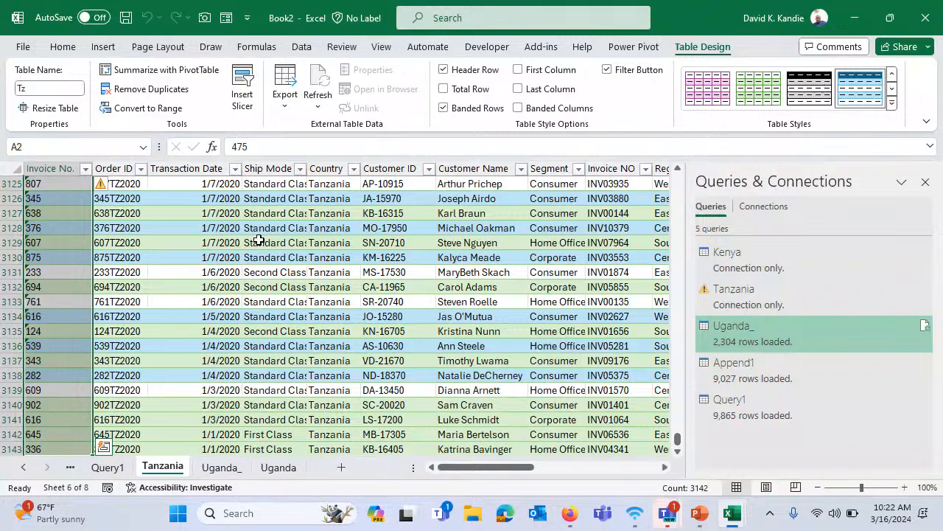
{"action": "key", "text": "ctrl+Down"}
{"action": "key", "text": "Down"}
{"action": "key", "text": "Down"}
{"action": "key", "text": "Down"}
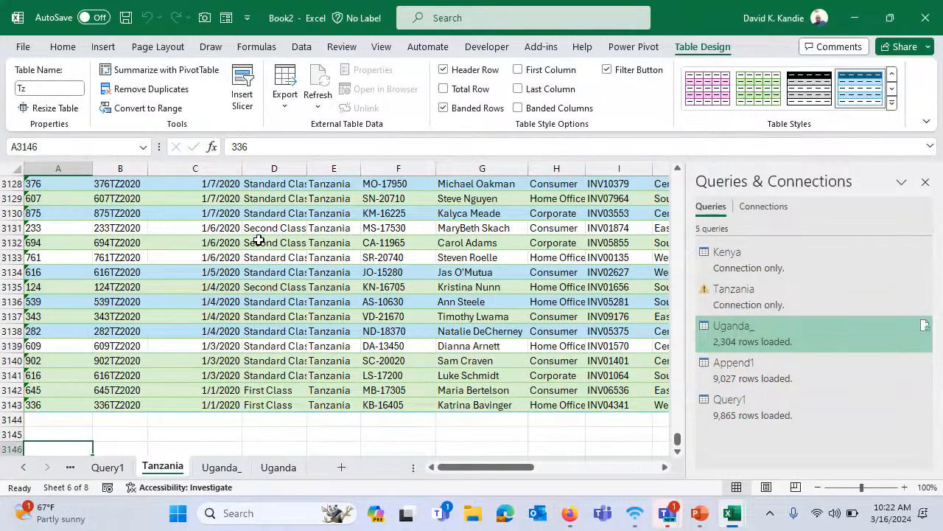
{"action": "key", "text": "Up"}
{"action": "key", "text": "Up"}
{"action": "key", "text": "Up"}
- Duplicate the Tz table's last record into row 3144 directly below it
{"action": "key", "text": "ctrl+shift+Right"}
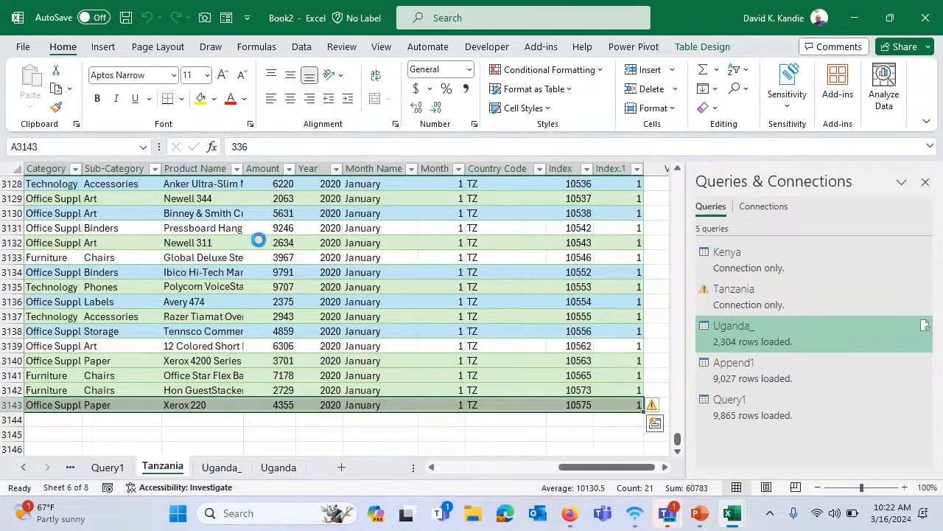
{"action": "key", "text": "ctrl+c"}
{"action": "key", "text": "Down"}
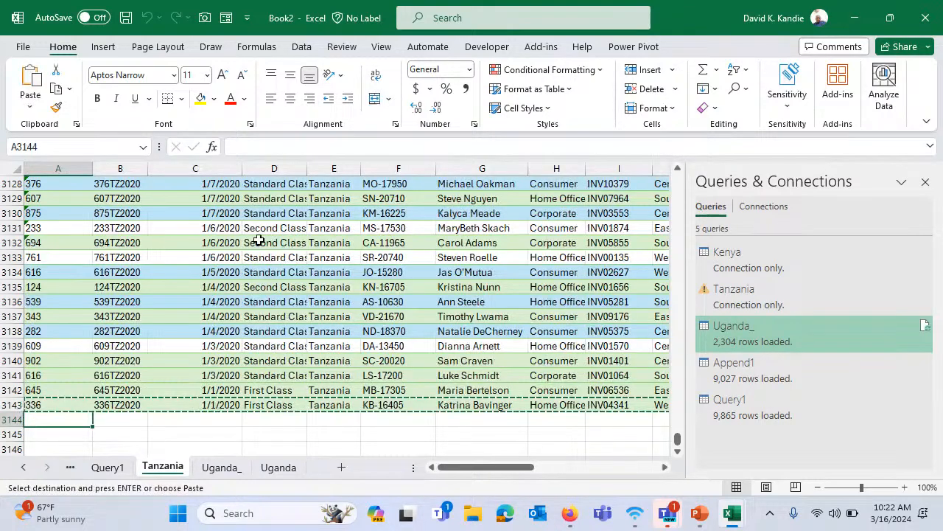
{"action": "key", "text": "ctrl+v"}
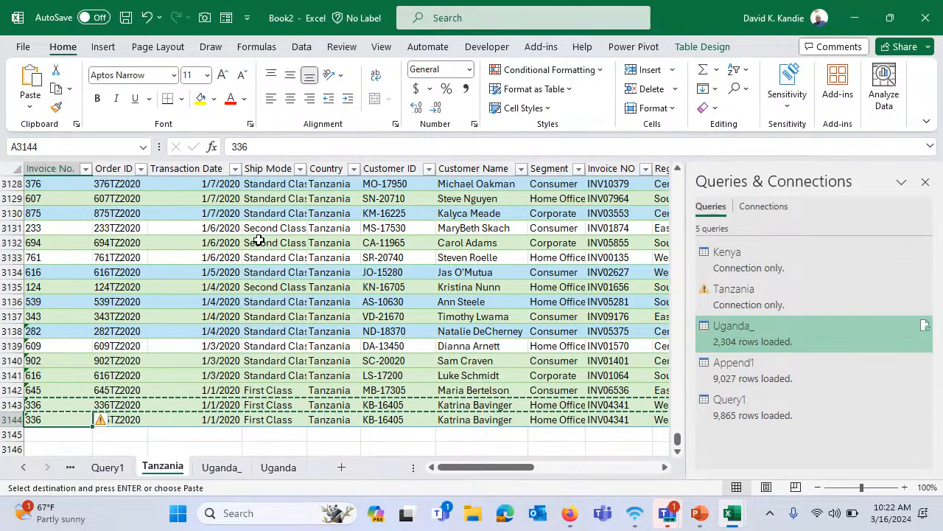
{"action": "key", "text": "Escape"}
- Set the duplicated record's Invoice No. to 999 and its Transaction Date to 4/1/2024
{"action": "type", "text": "999"}
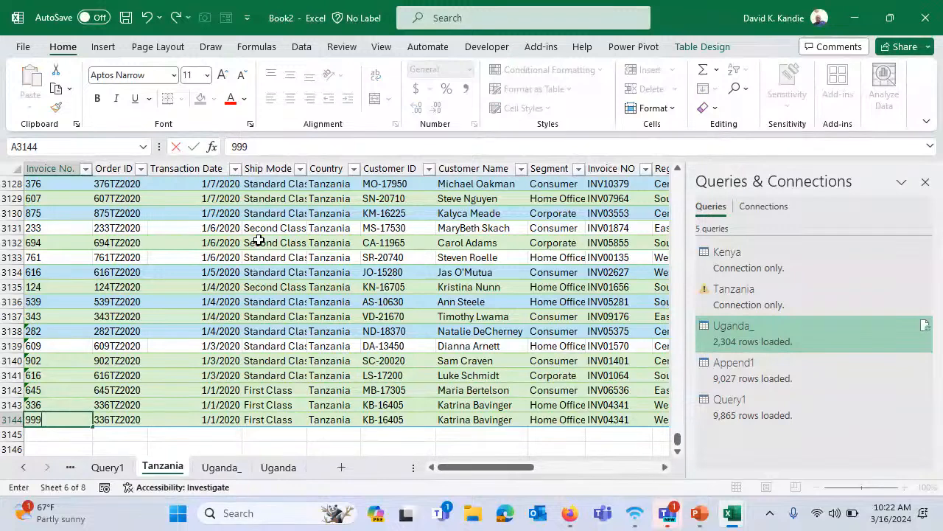
{"action": "key", "text": "Tab"}
{"action": "key", "text": "Tab"}
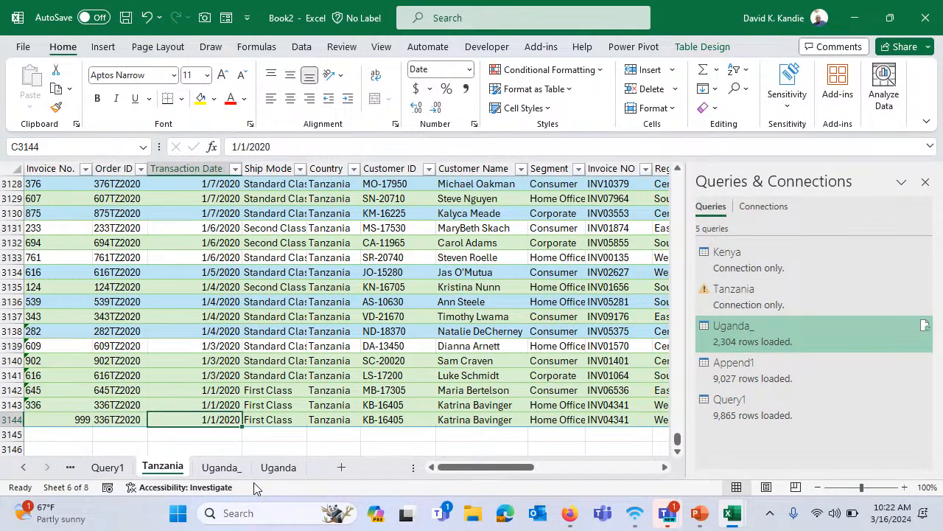
{"action": "type", "text": "4/1/2024"}
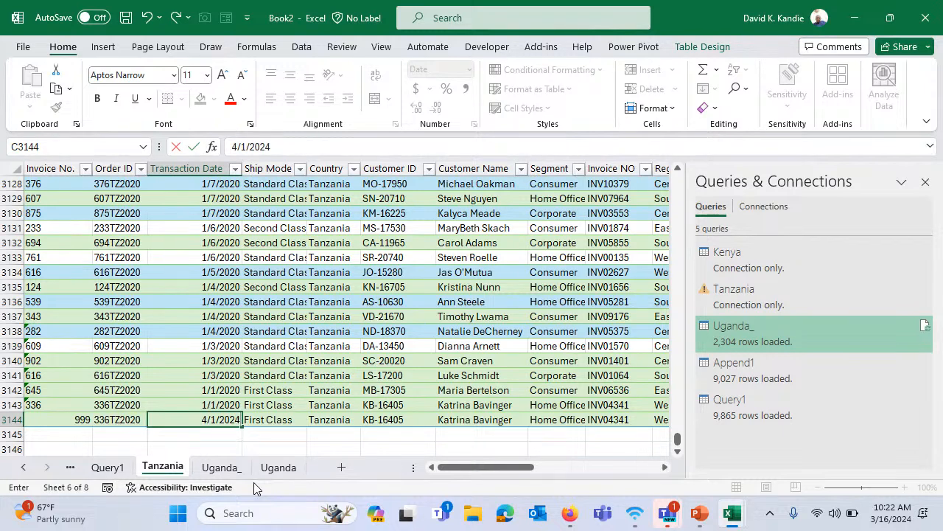
{"action": "key", "text": "Tab"}
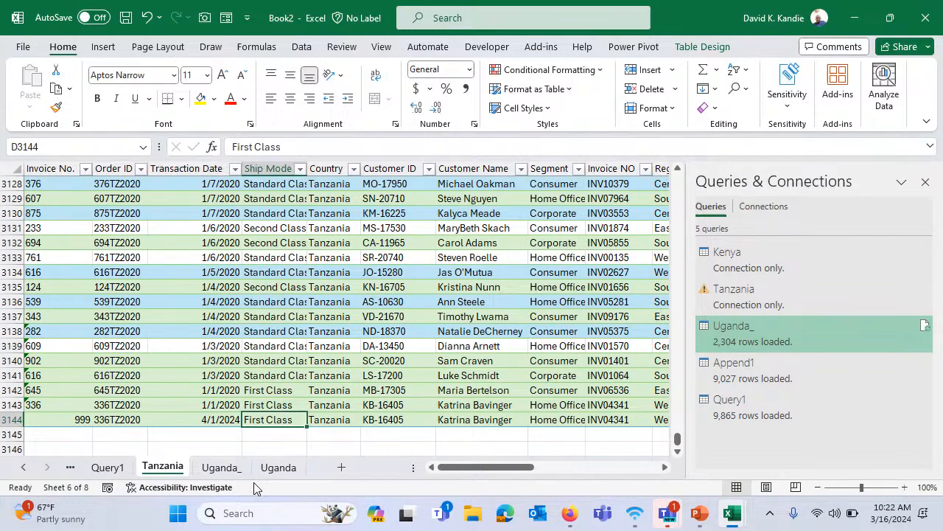
{"action": "key", "text": "ctrl+Right"}
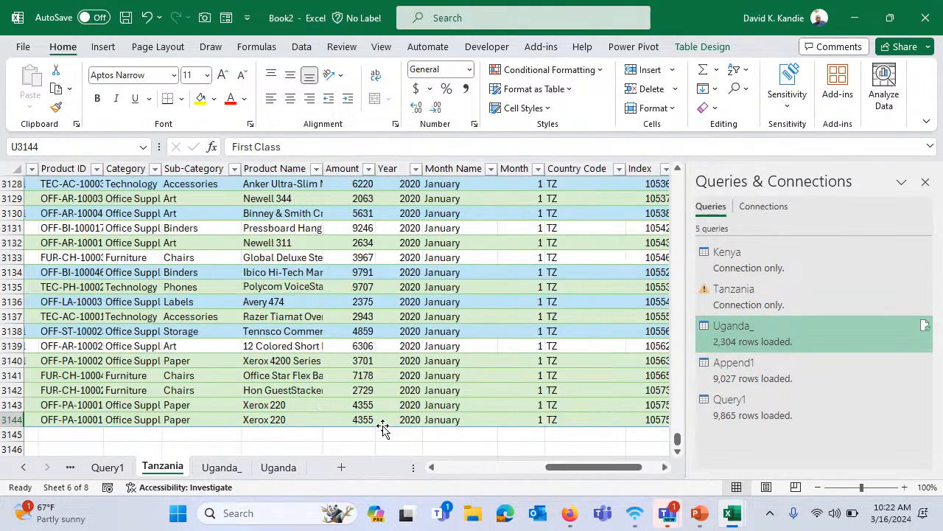
- Review the remaining fields of the duplicated Tanzania record in row 3144, from Index back to Invoice No
{"action": "key", "text": "Left"}
{"action": "key", "text": "Left"}
{"action": "key", "text": "Right"}
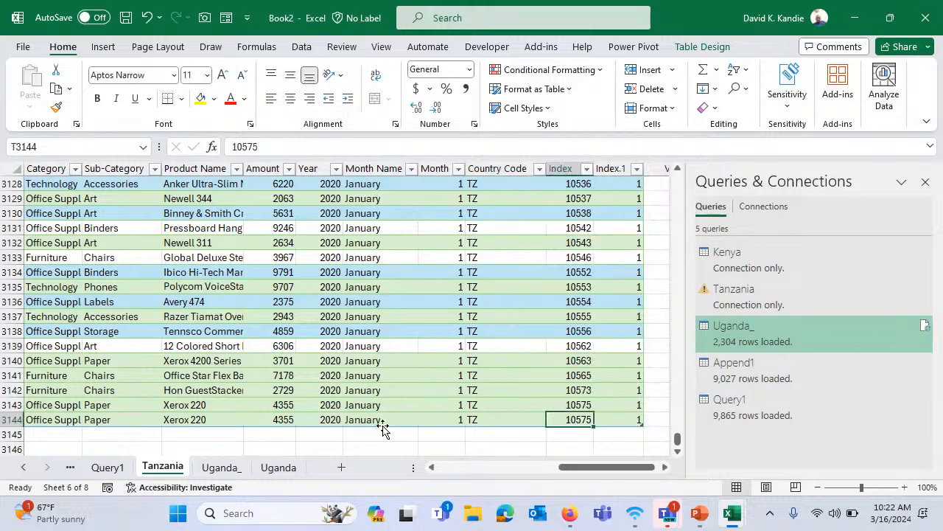
{"action": "key", "text": "Left"}
{"action": "key", "text": "Left"}
{"action": "key", "text": "Left"}
{"action": "key", "text": "Left"}
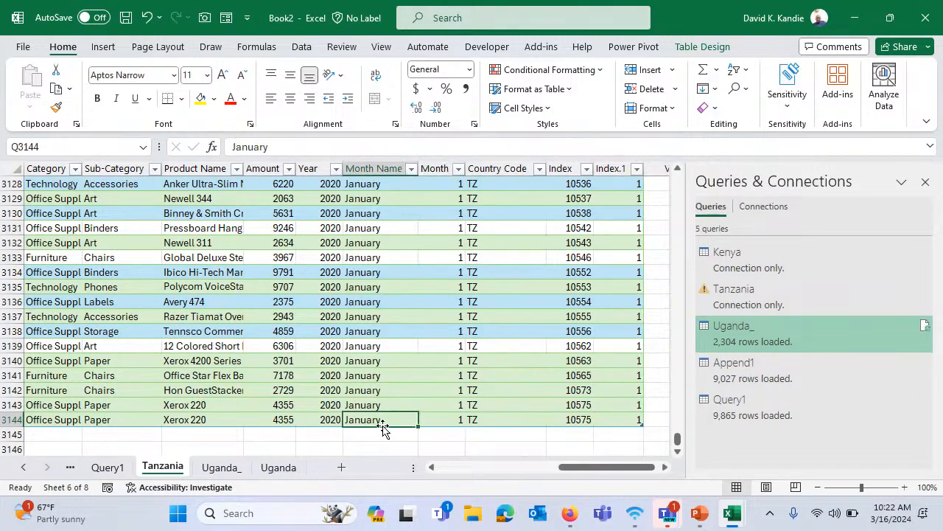
{"action": "key", "text": "Left"}
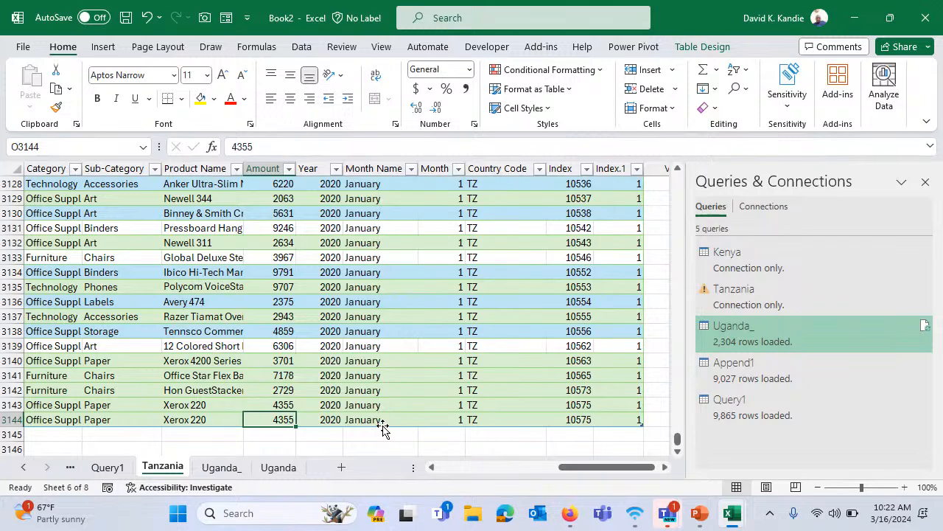
{"action": "key", "text": "Home"}
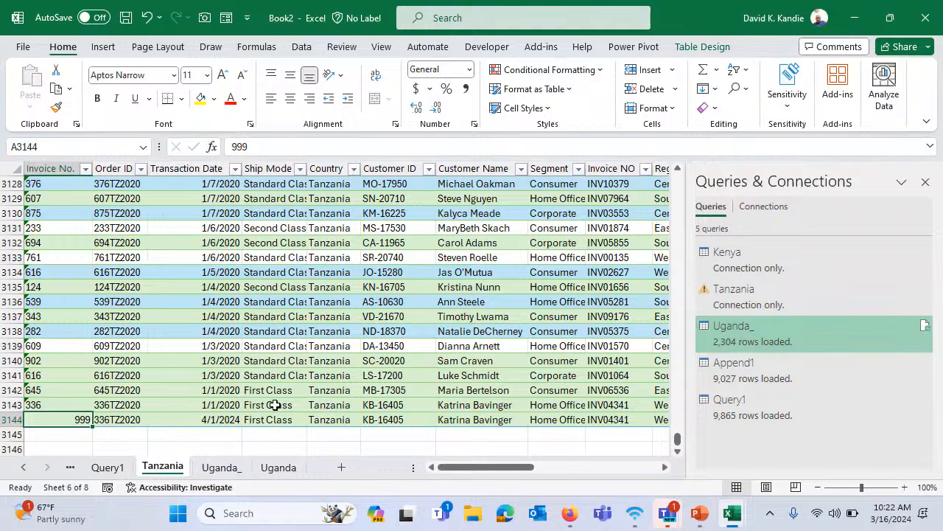
{"action": "left_click", "coordinate": [335, 390]}
{"action": "left_click", "coordinate": [110, 405]}
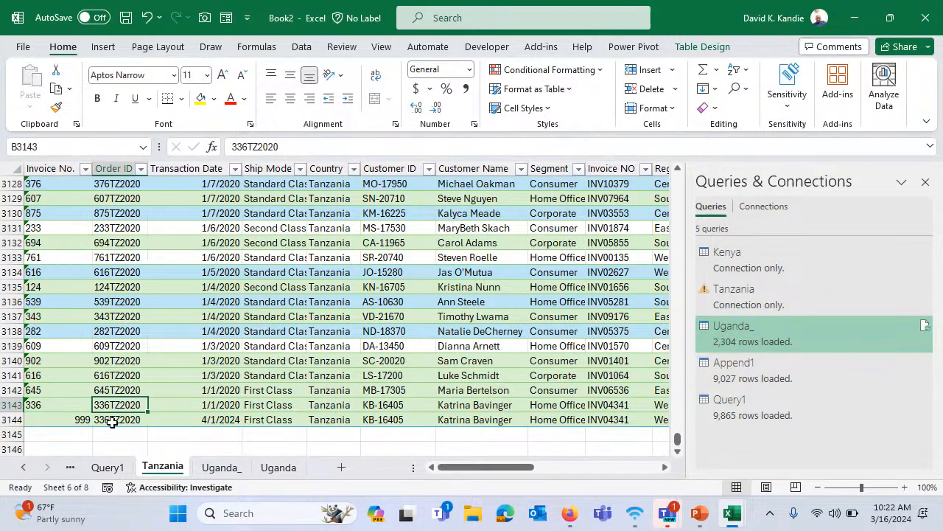
{"action": "left_click", "coordinate": [339, 389]}
{"action": "right_click", "coordinate": [346, 390]}
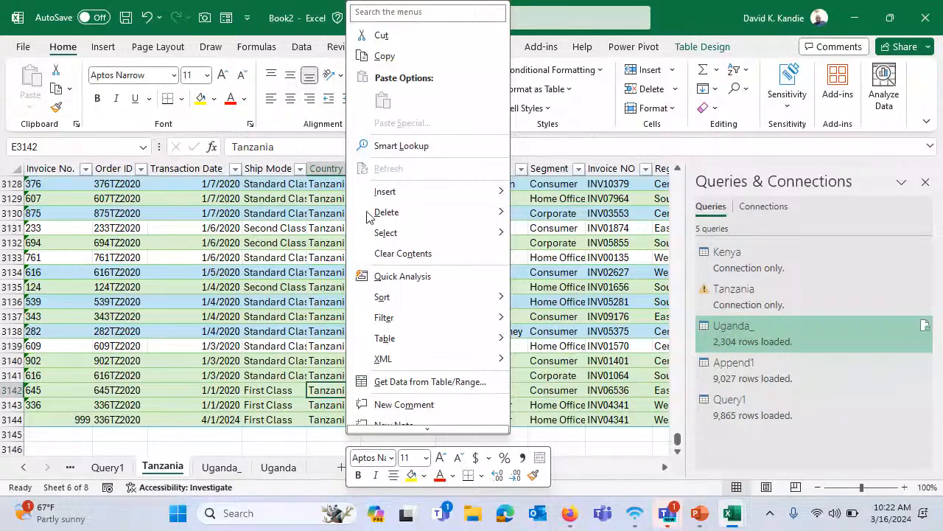
{"action": "key", "text": "Escape"}
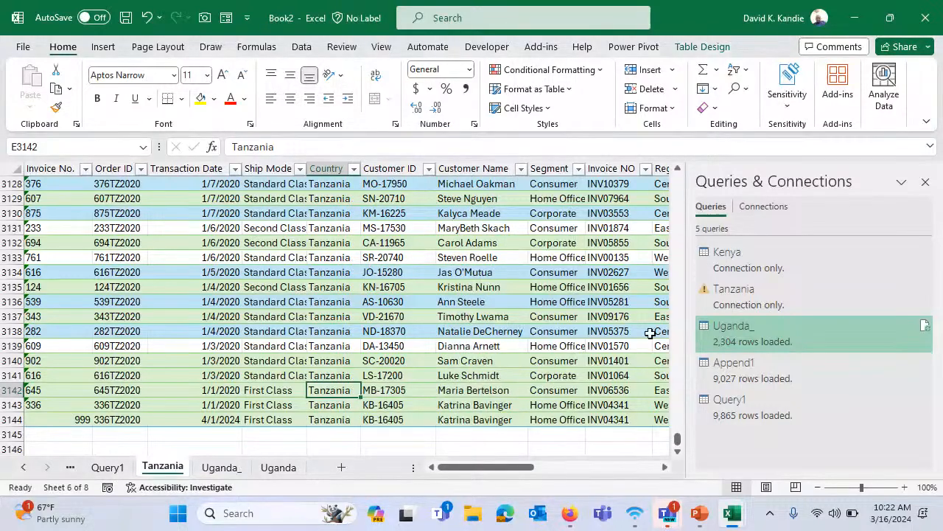
- Refresh the Uganda_ query from the workbook's query list
{"action": "left_click", "coordinate": [771, 332]}
{"action": "right_click", "coordinate": [771, 332]}
{"action": "left_click", "coordinate": [800, 284]}
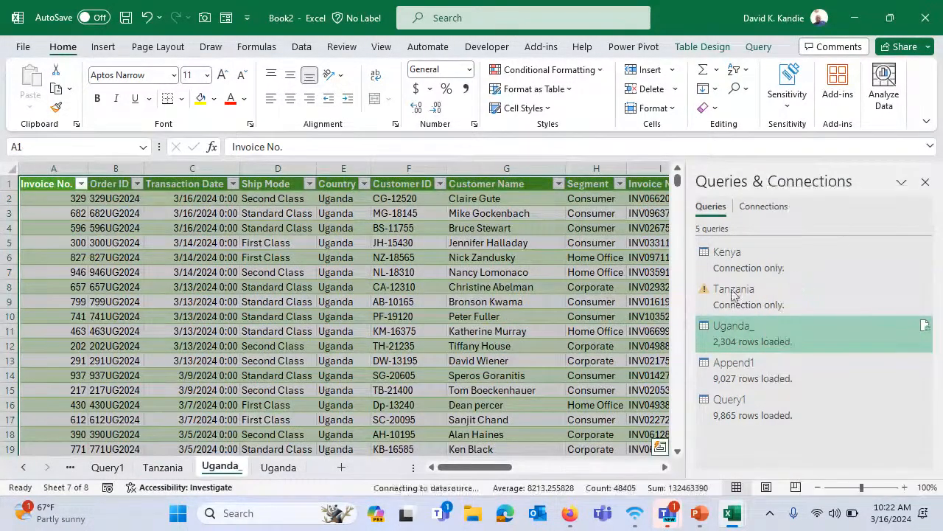
{"action": "left_click", "coordinate": [89, 319]}
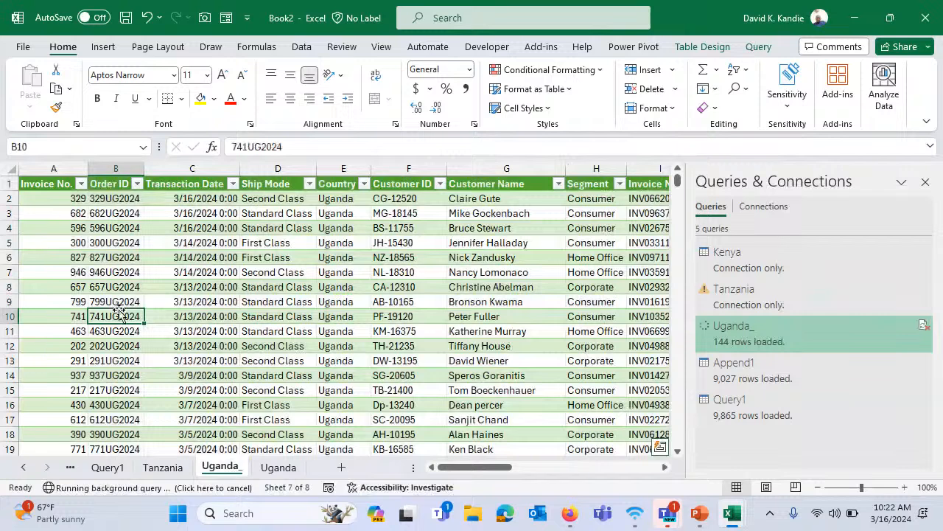
- Duplicate the last record of the Uganda_ sheet's table into row 2306 directly below it
{"action": "key", "text": "Left"}
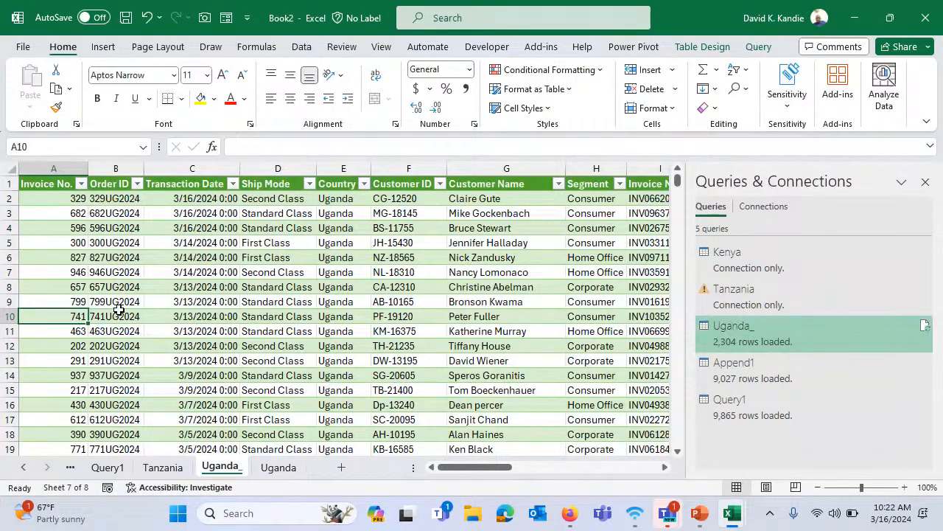
{"action": "key", "text": "ctrl+Down"}
{"action": "key", "text": "Down"}
{"action": "key", "text": "Up"}
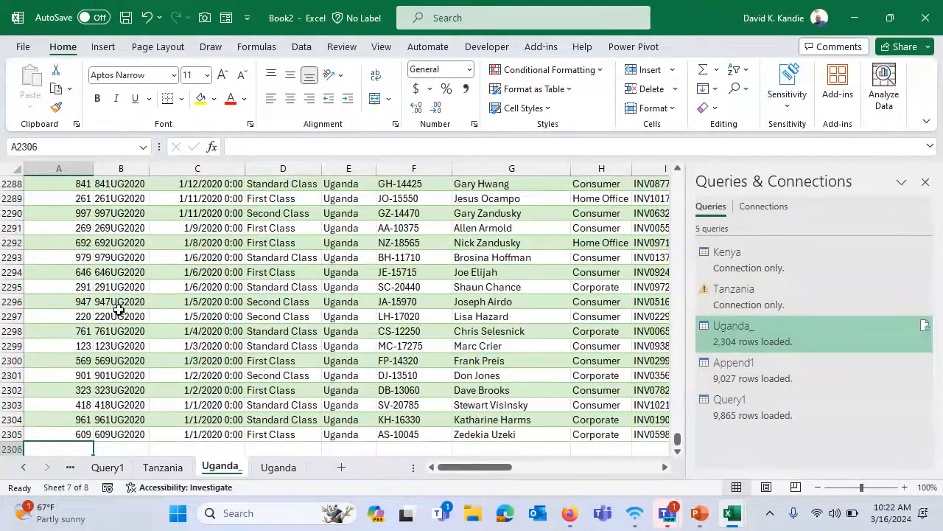
{"action": "key", "text": "ctrl+shift+Right"}
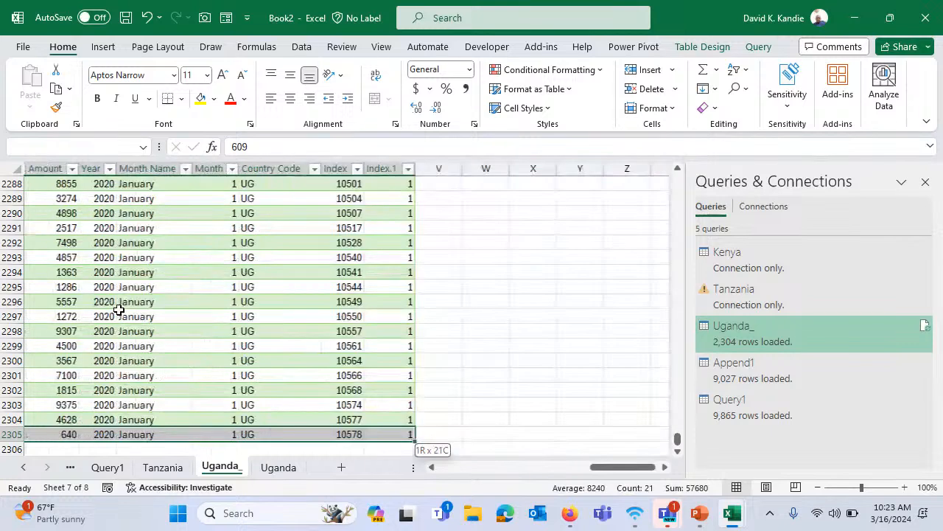
{"action": "key", "text": "ctrl+c"}
{"action": "key", "text": "Down"}
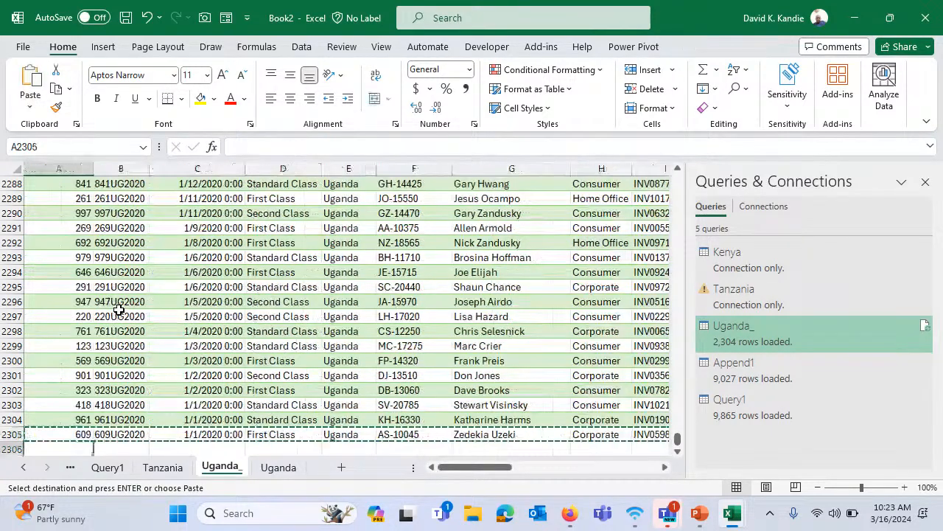
{"action": "key", "text": "ctrl+v"}
{"action": "key", "text": "Escape"}
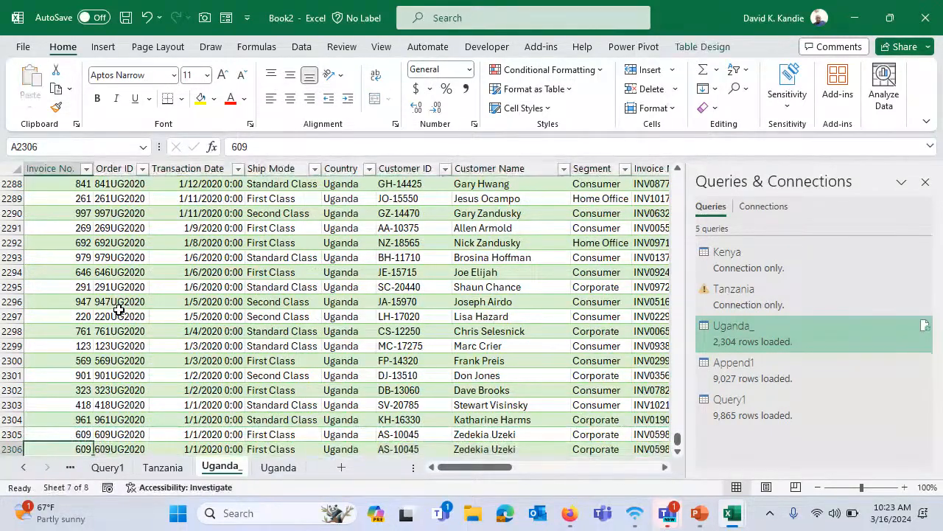
- Set the Invoice No. of the duplicated Uganda record in row 2306 to 999
{"action": "type", "text": "9999"}
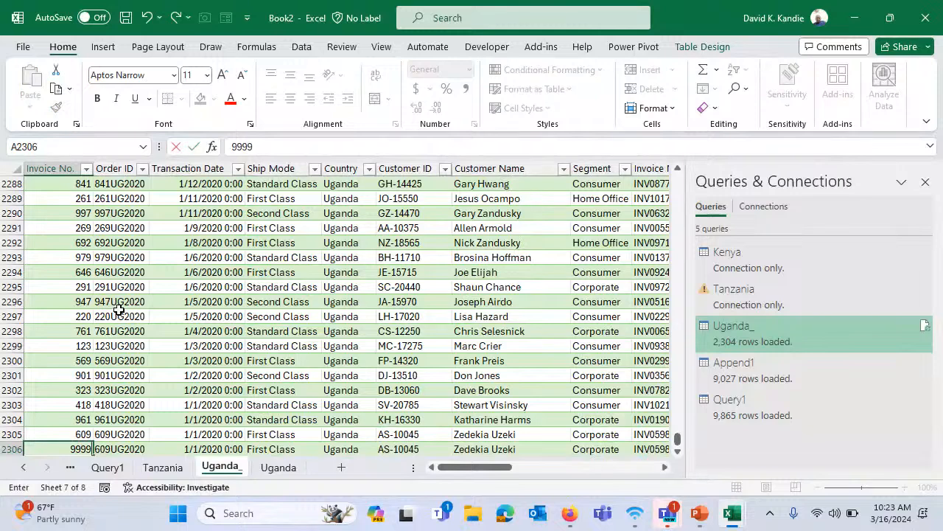
{"action": "key", "text": "ctrl+Return"}
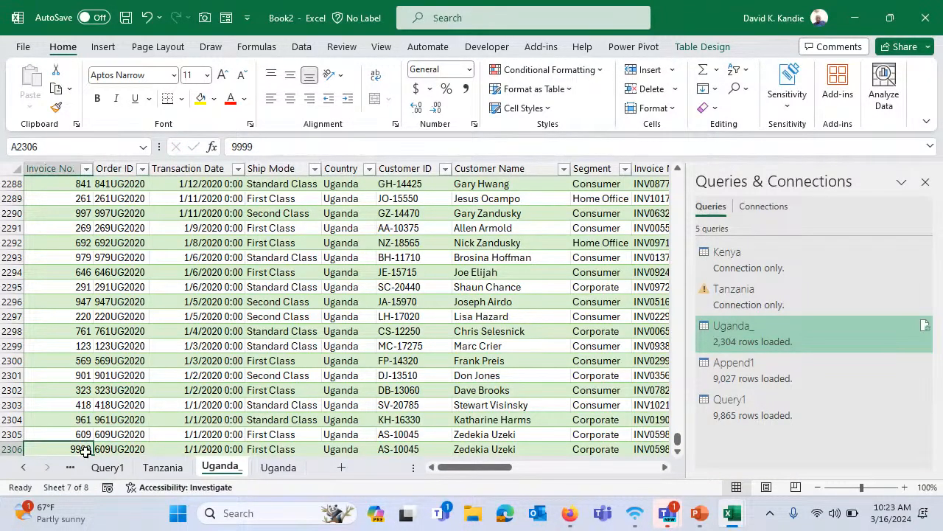
{"action": "type", "text": "99"}
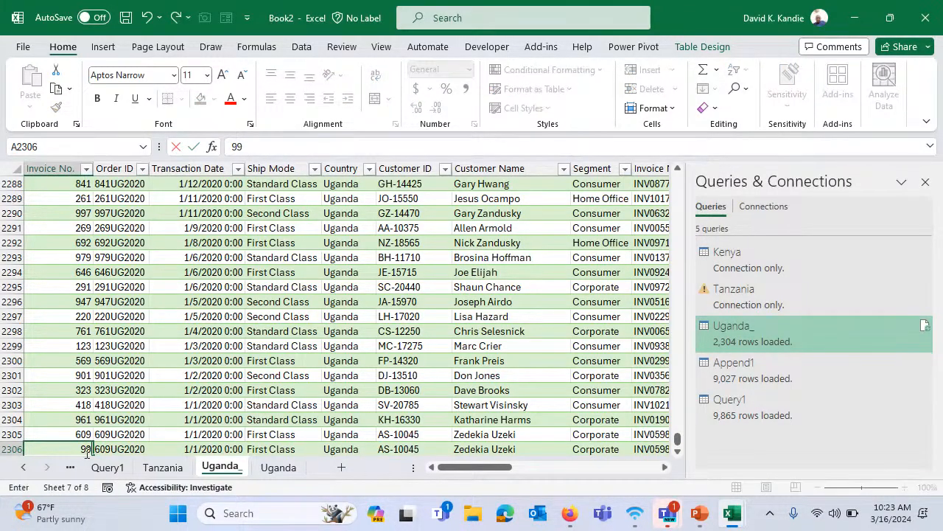
{"action": "type", "text": "9"}
{"action": "left_click", "coordinate": [190, 331]}
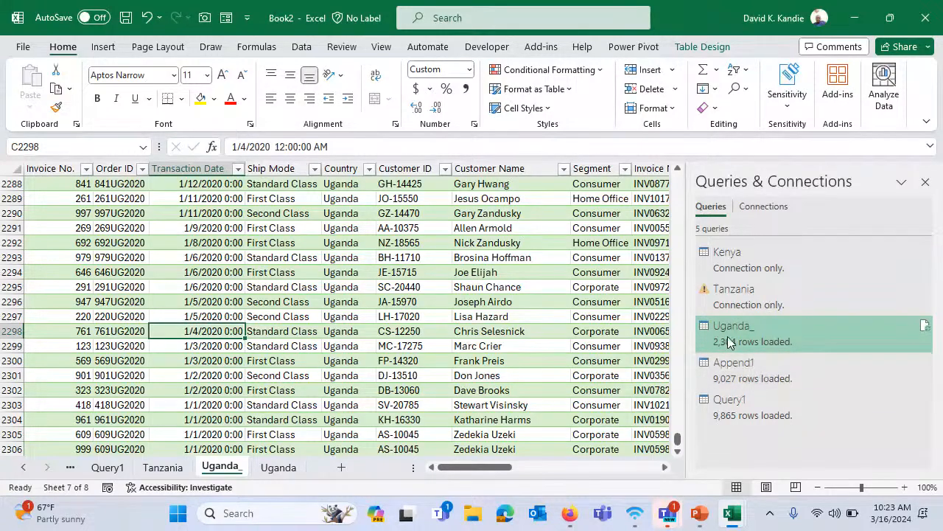
{"action": "key", "text": "Up"}
{"action": "key", "text": "Up"}
{"action": "key", "text": "Up"}
{"action": "key", "text": "Left"}
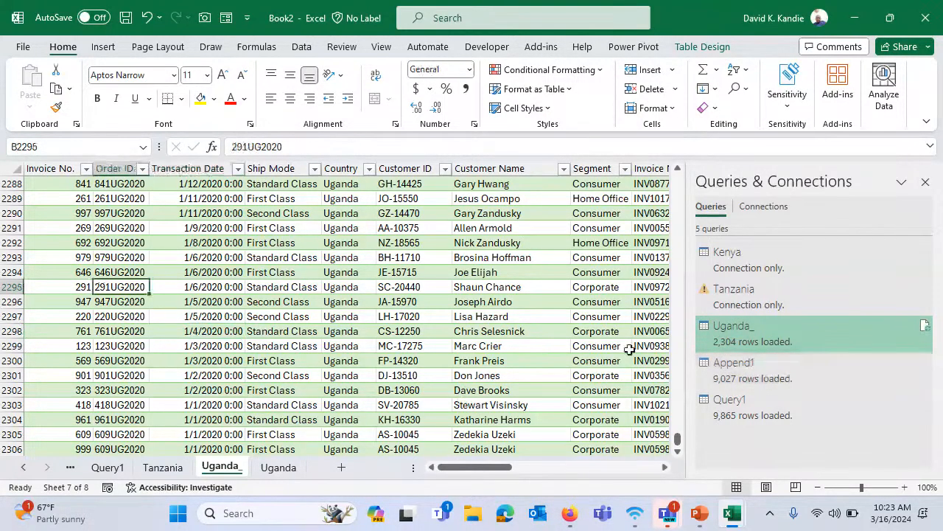
{"action": "left_click", "coordinate": [309, 391]}
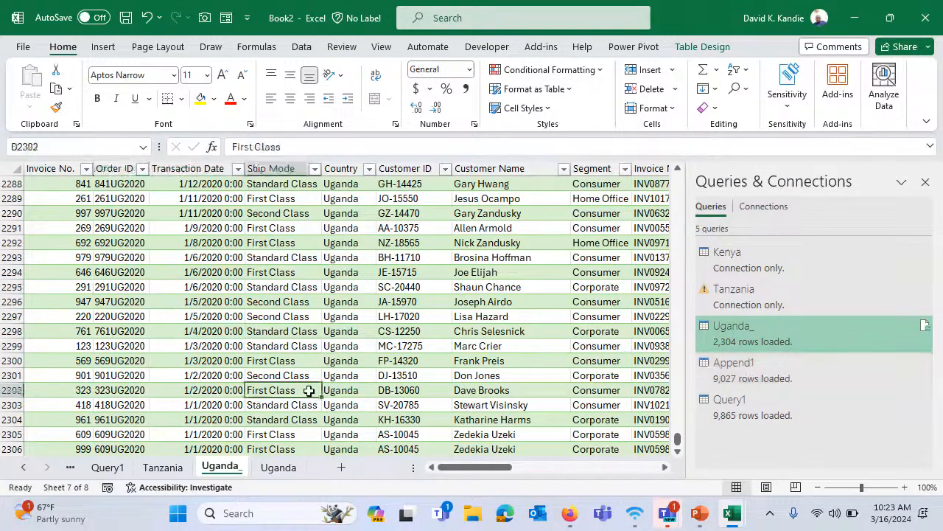
- Go to the Query1 sheet and refresh its combined table
{"action": "left_click", "coordinate": [736, 410]}
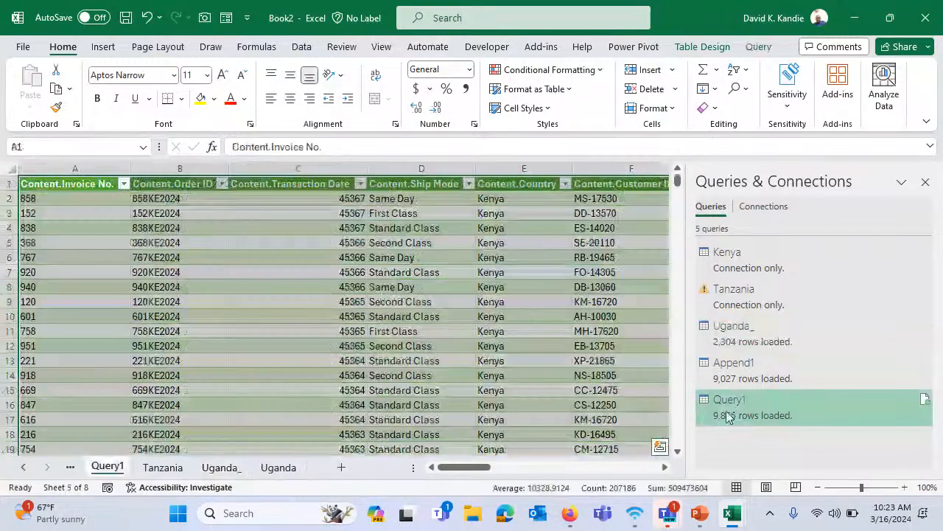
{"action": "left_click", "coordinate": [231, 293]}
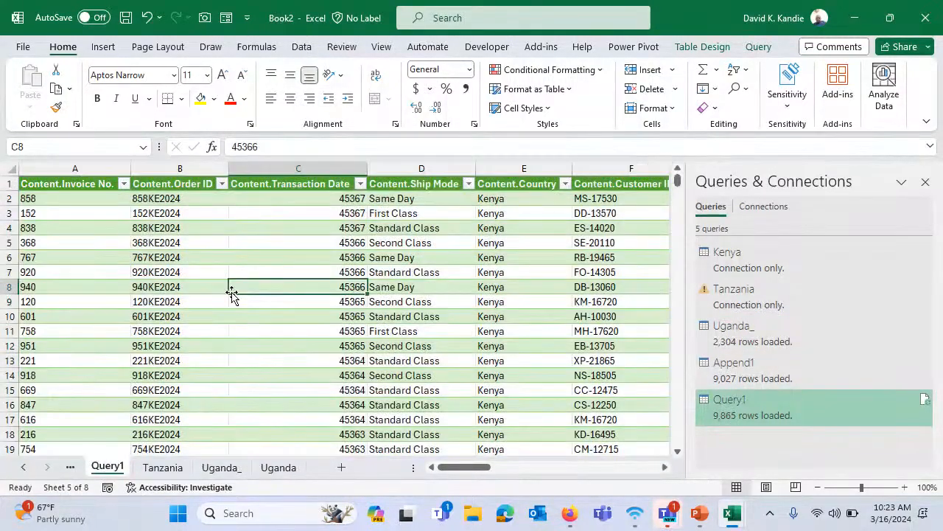
{"action": "left_click", "coordinate": [23, 467]}
{"action": "right_click", "coordinate": [410, 301]}
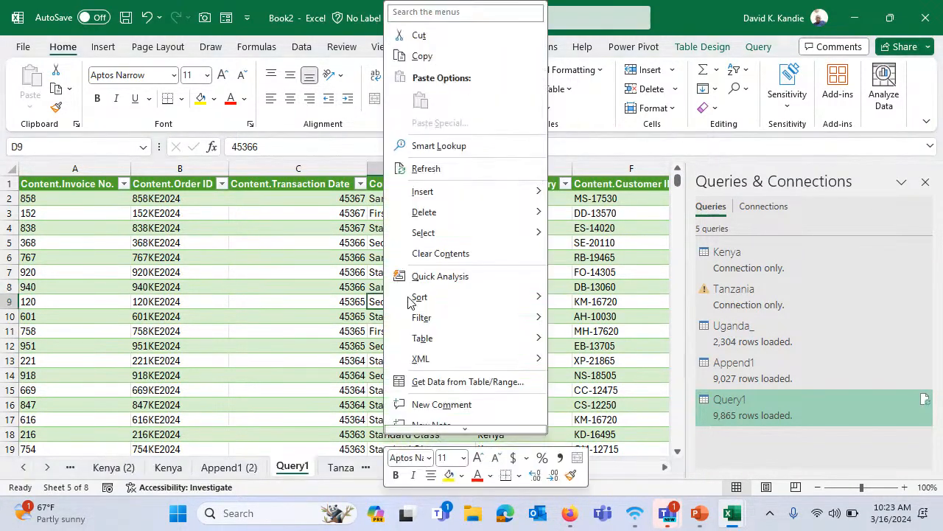
{"action": "left_click", "coordinate": [455, 170]}
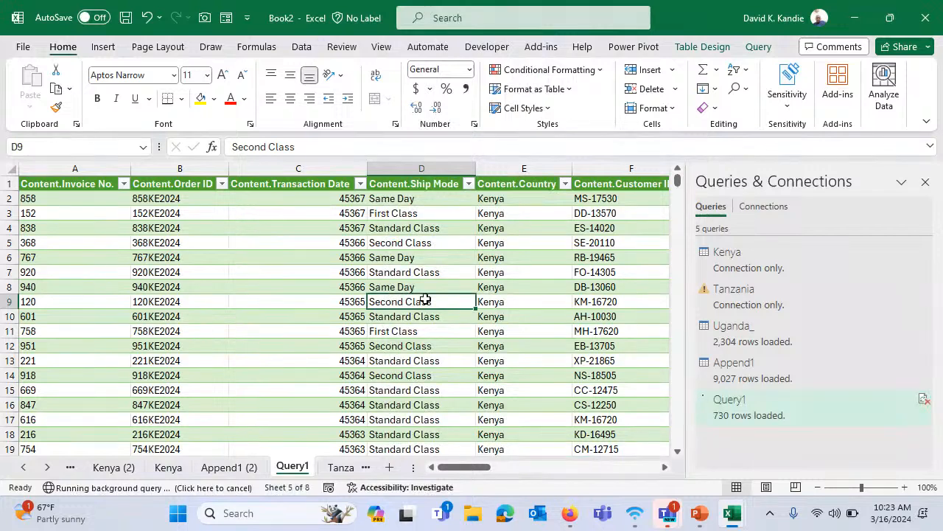
- Check the last records at the end of the refreshed Query1 table
{"action": "left_click", "coordinate": [320, 343]}
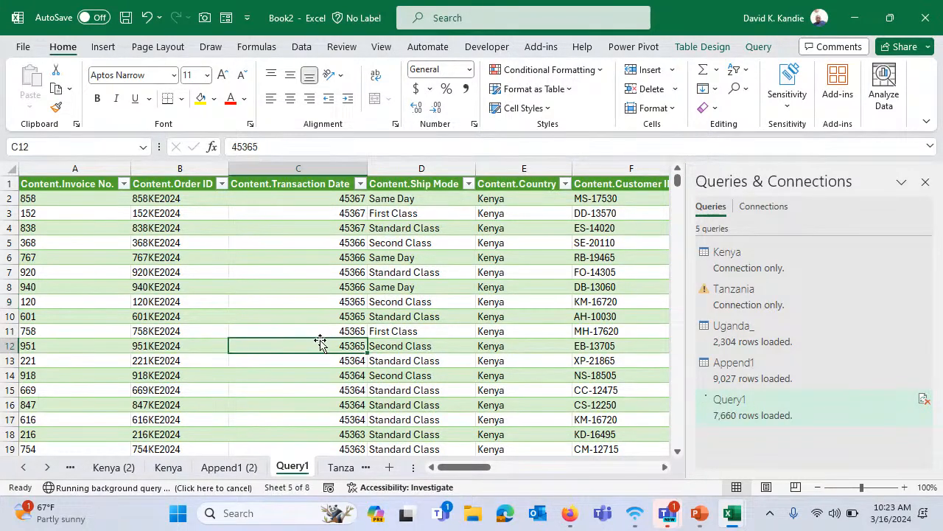
{"action": "key", "text": "Home"}
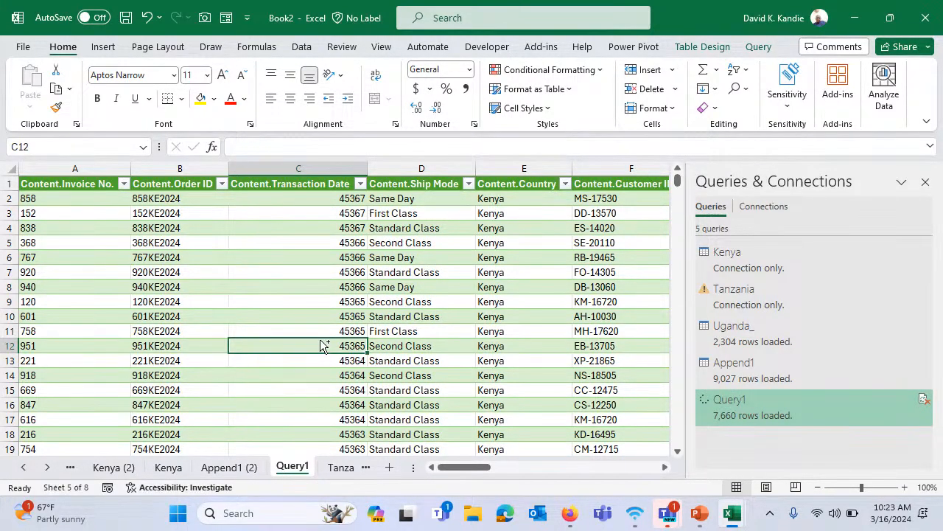
{"action": "key", "text": "ctrl+Up"}
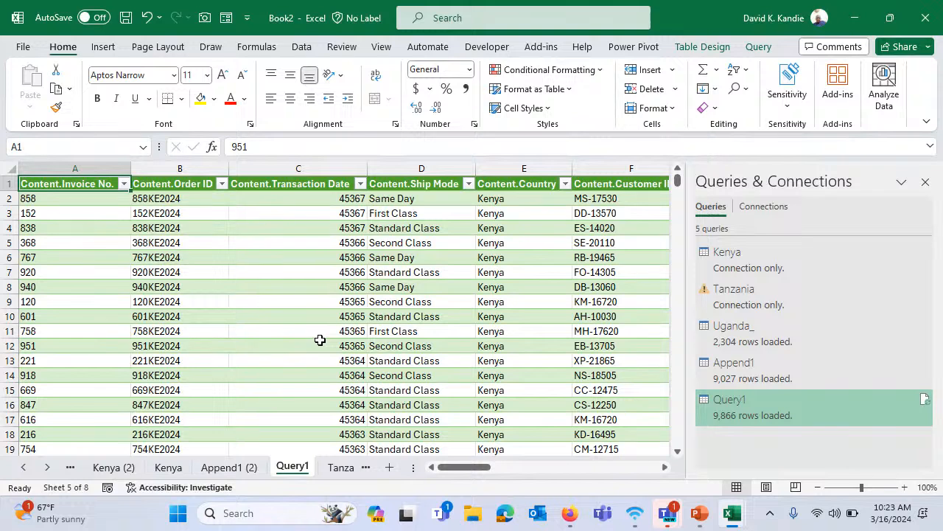
{"action": "key", "text": "ctrl+Down"}
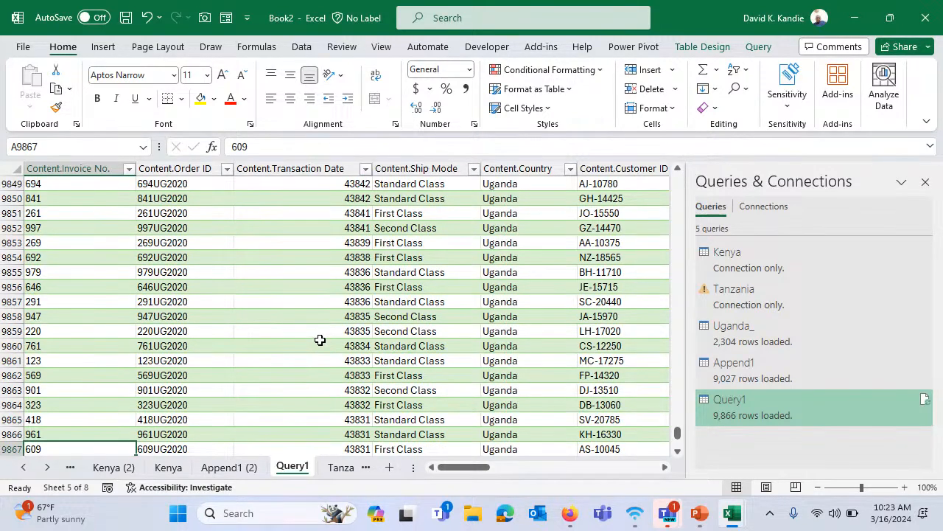
- Filter the Query1 table's Content.Invoice No. column to 999
{"action": "key", "text": "ctrl+Up"}
{"action": "left_click", "coordinate": [123, 184]}
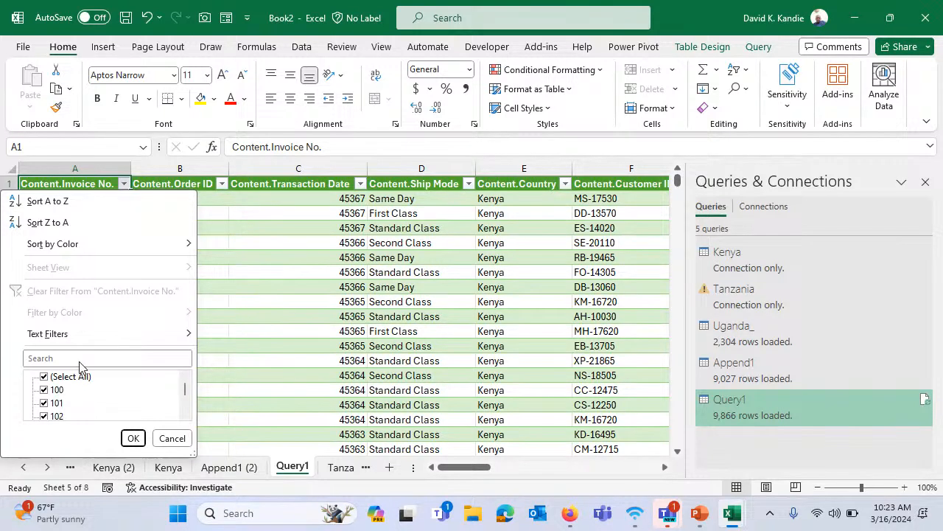
{"action": "left_click", "coordinate": [81, 359]}
{"action": "type", "text": "99"}
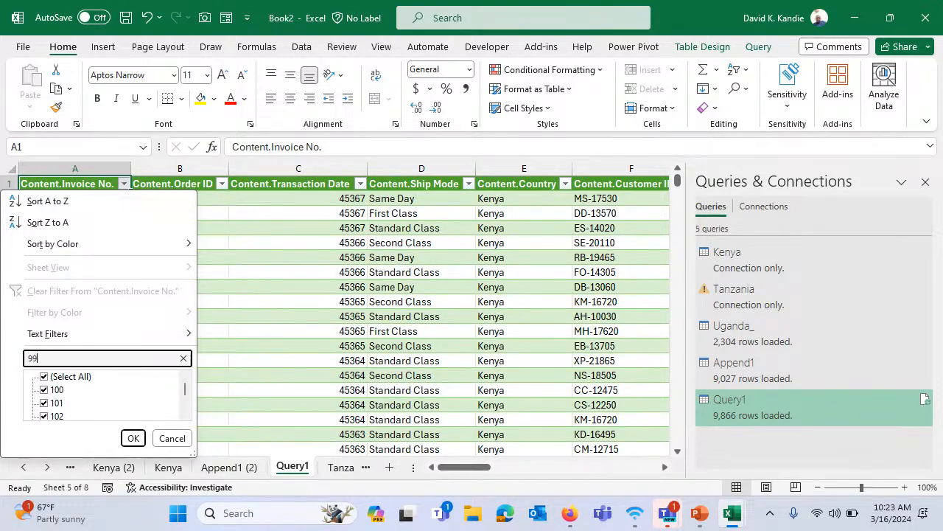
{"action": "type", "text": "9"}
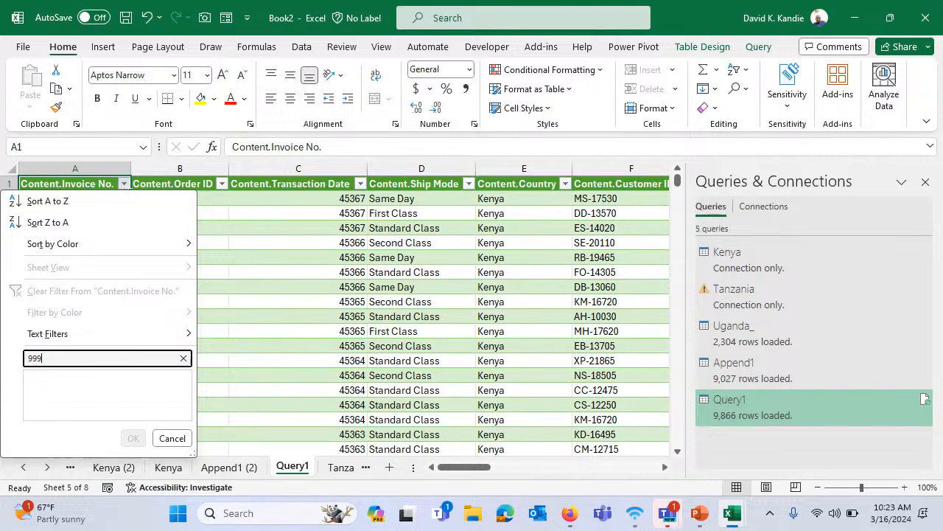
{"action": "left_click", "coordinate": [132, 438]}
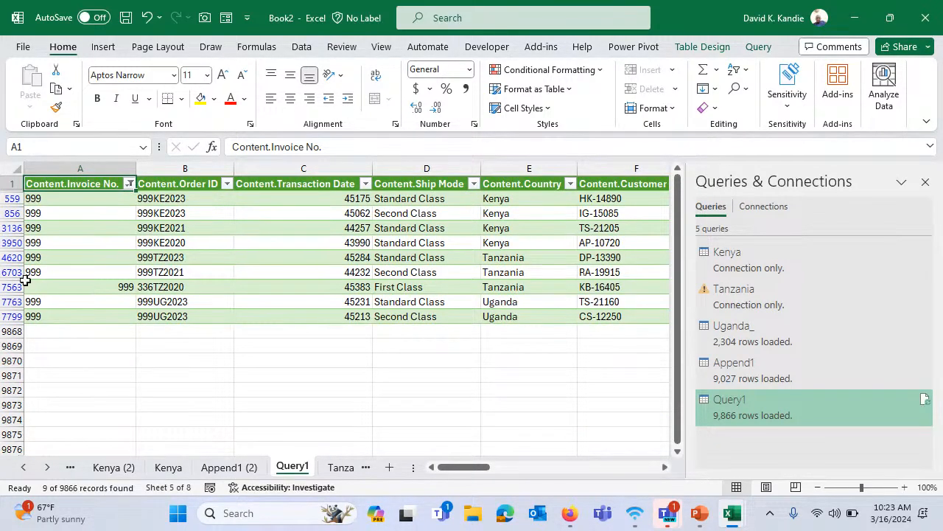
- Inspect the added Tanzania record with Order ID 336TZ2020 in row 7563 of the filtered Query1 table
{"action": "left_click", "coordinate": [121, 284]}
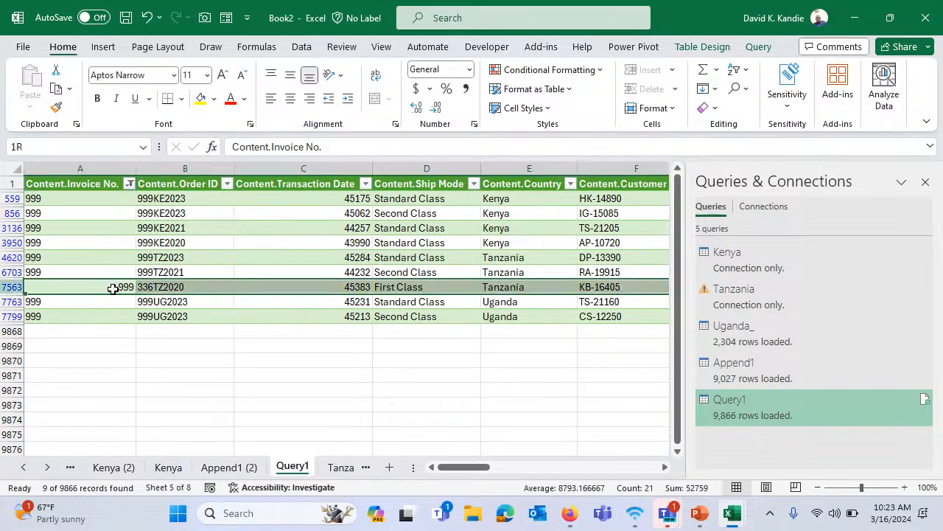
{"action": "left_click", "coordinate": [5, 287]}
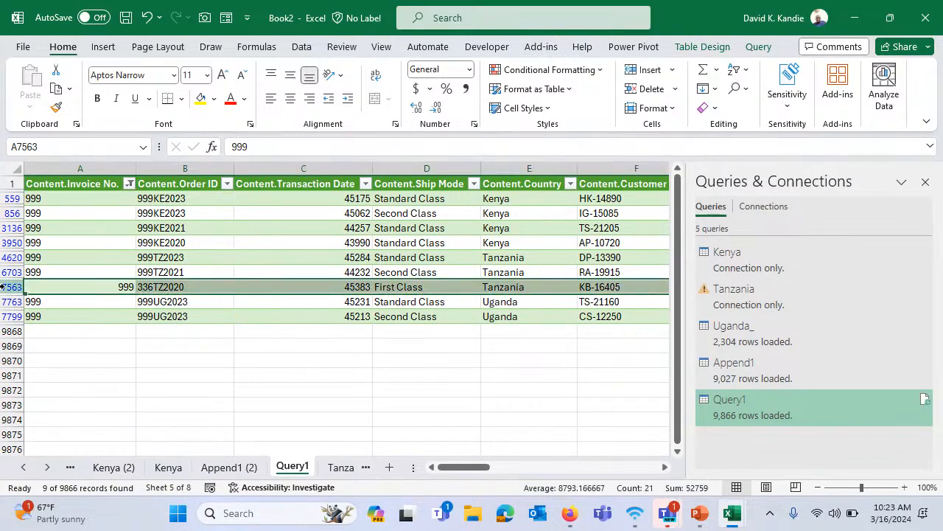
{"action": "left_click", "coordinate": [93, 287]}
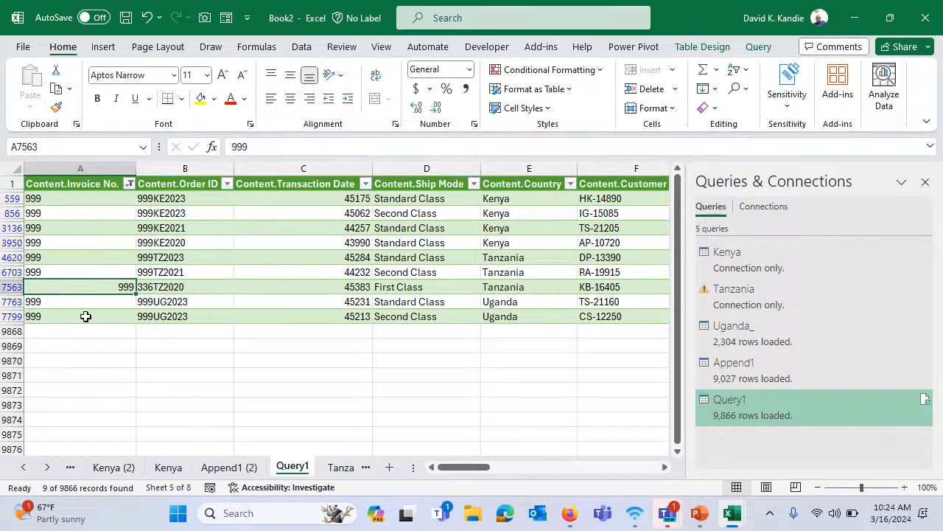
- Compare the Tanzania and Uganda records among the filtered invoice 999 rows of the Query1 table
{"action": "left_click", "coordinate": [81, 318]}
{"action": "left_click", "coordinate": [89, 286]}
{"action": "left_click", "coordinate": [162, 258]}
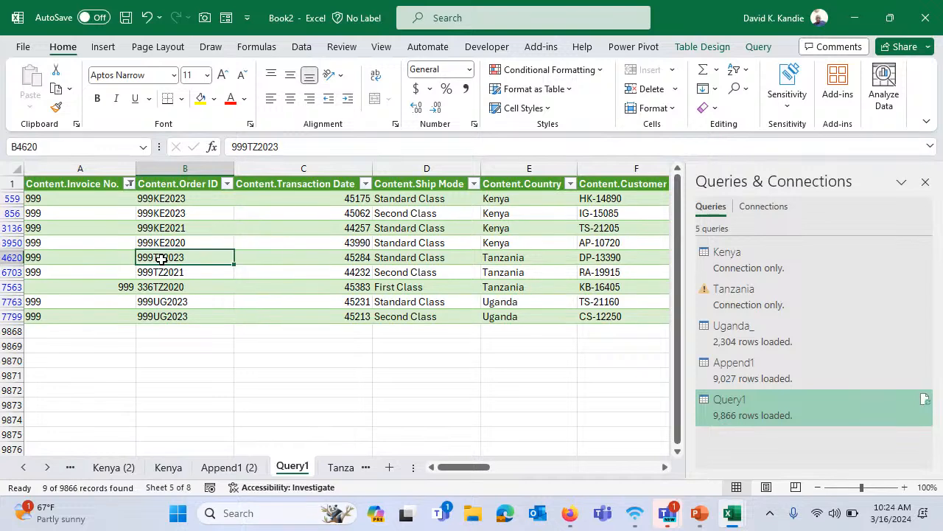
- Turn off filtering on the Query1 table to show all its records
{"action": "key", "text": "ctrl+Up"}
{"action": "key", "text": "Left"}
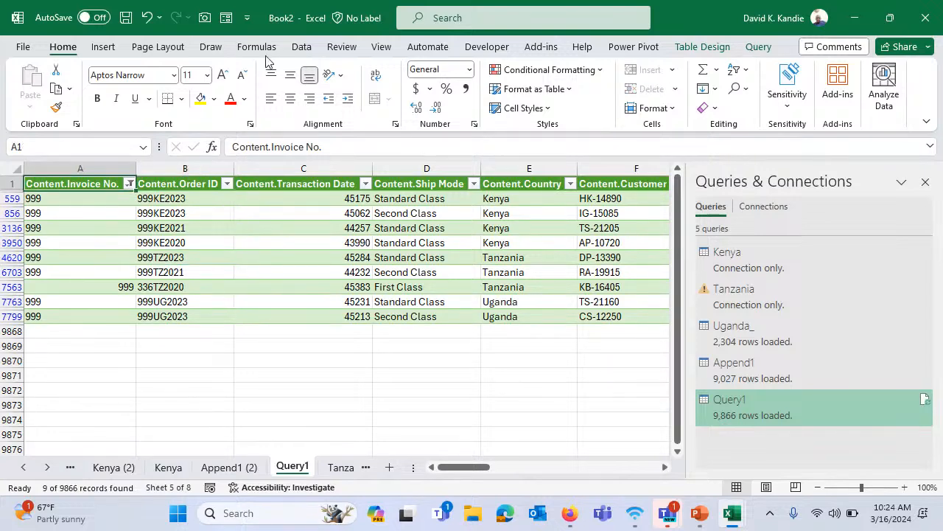
{"action": "left_click", "coordinate": [301, 46]}
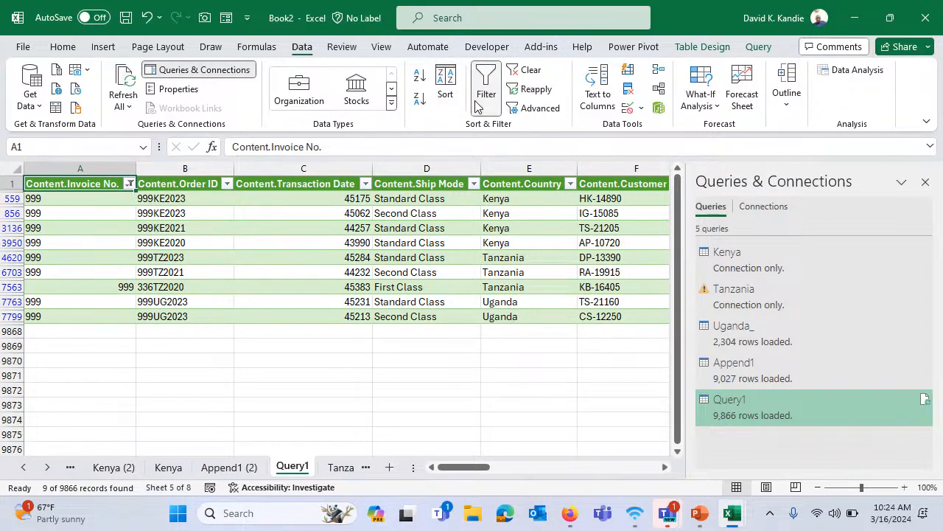
{"action": "left_click", "coordinate": [486, 81]}
{"action": "left_click", "coordinate": [161, 242]}
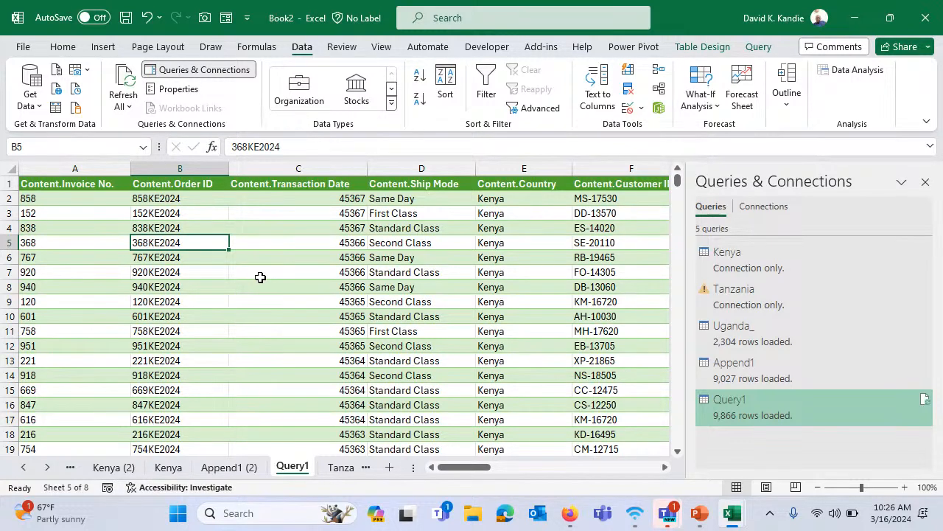
- Rename the Query1 query to Consolidation and load it back to the worksheet
{"action": "left_click", "coordinate": [762, 401]}
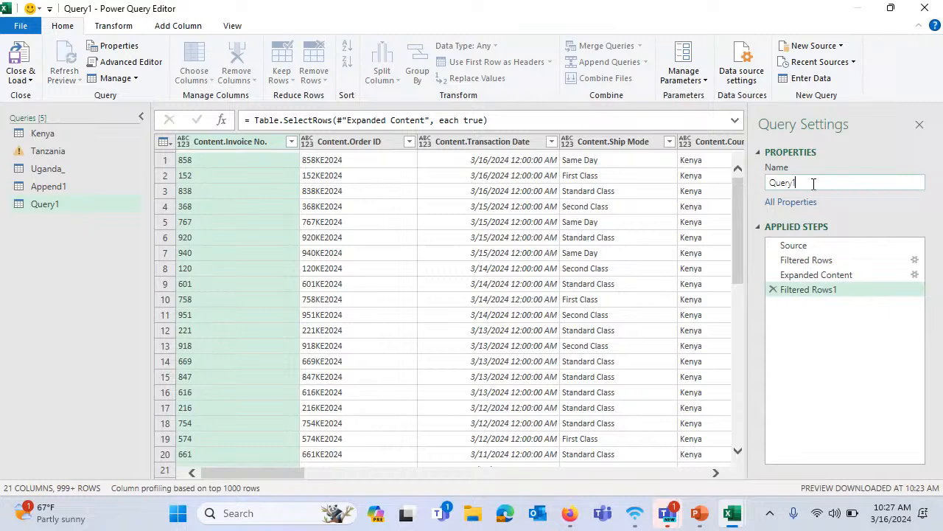
{"action": "double_click", "coordinate": [773, 183]}
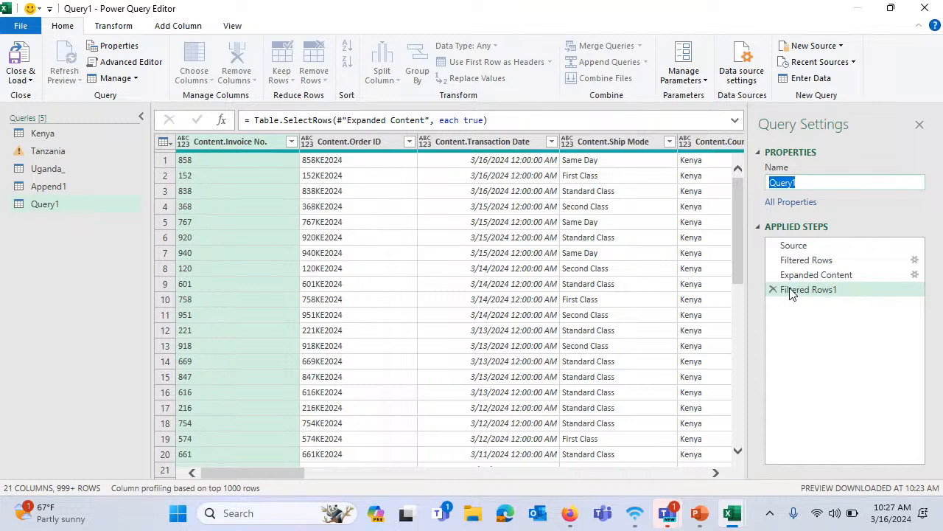
{"action": "type", "text": "Consolidation"}
{"action": "key", "text": "Return"}
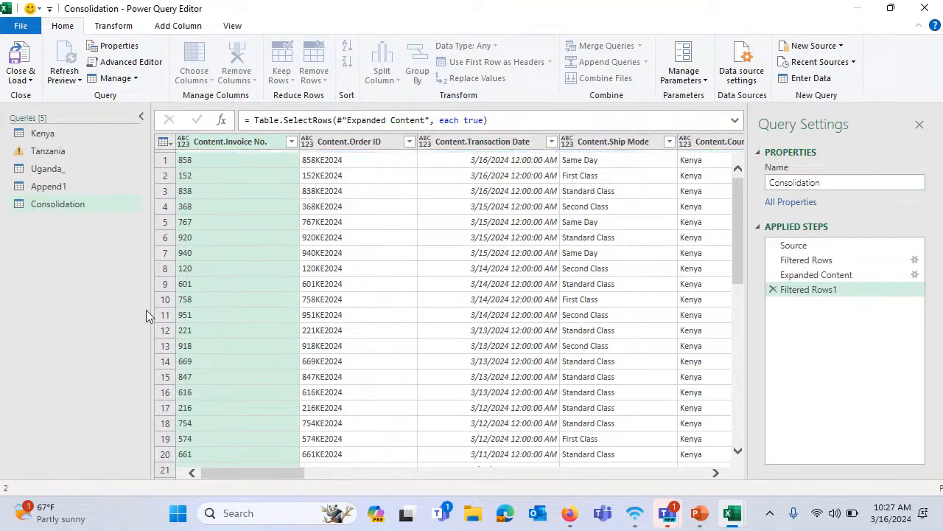
{"action": "left_click", "coordinate": [21, 78]}
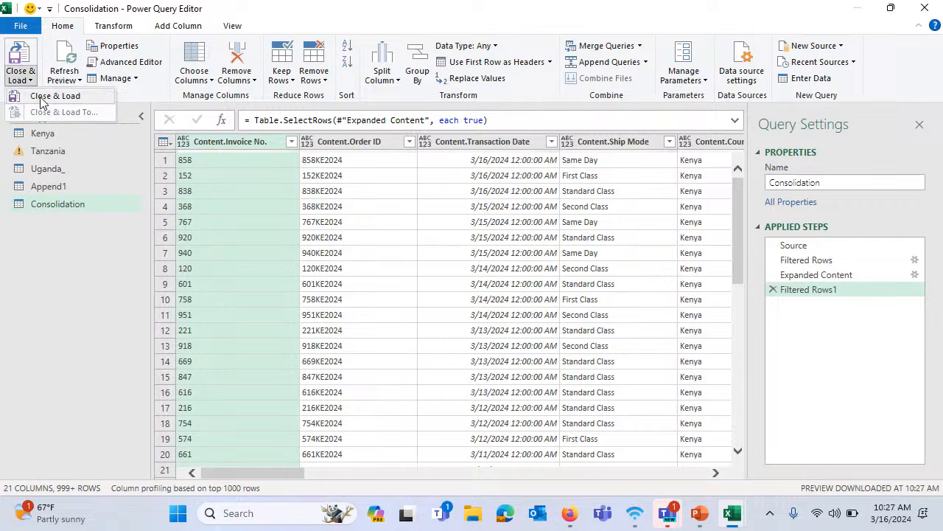
{"action": "left_click", "coordinate": [41, 97]}
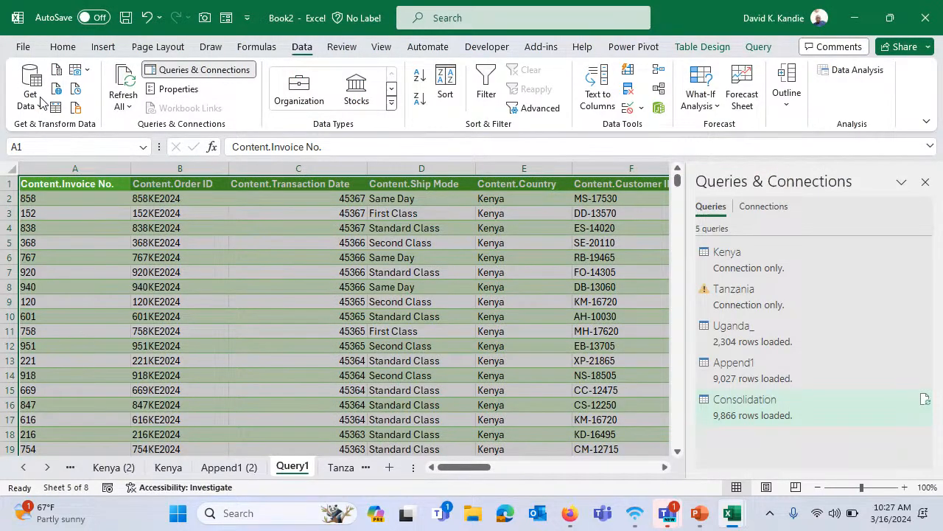
- Preview the details of the Consolidation query and return to its worksheet table
{"action": "left_click", "coordinate": [752, 413]}
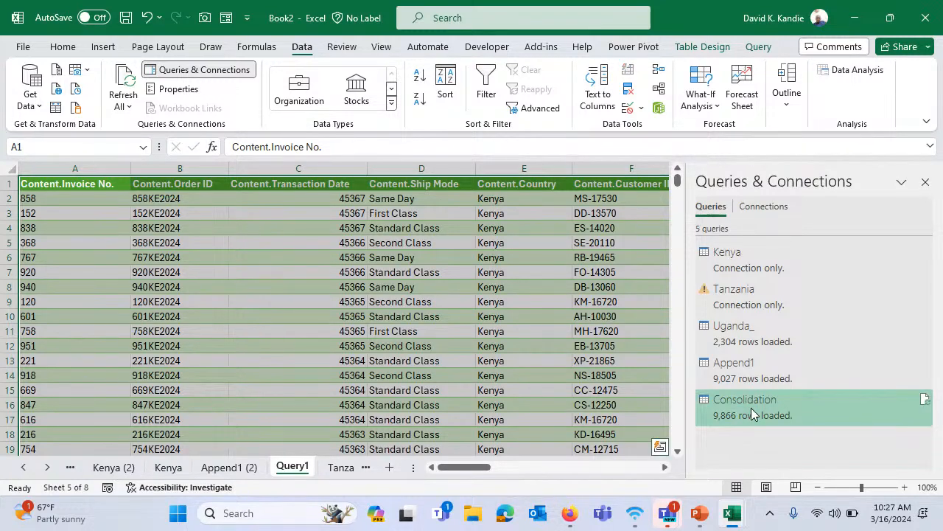
{"action": "mouse_move", "coordinate": [752, 408]}
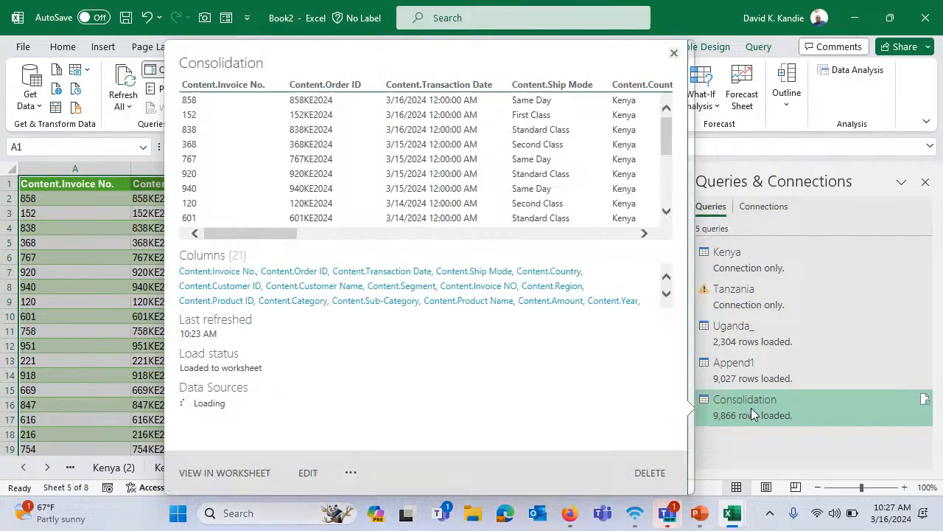
{"action": "left_click", "coordinate": [134, 214]}
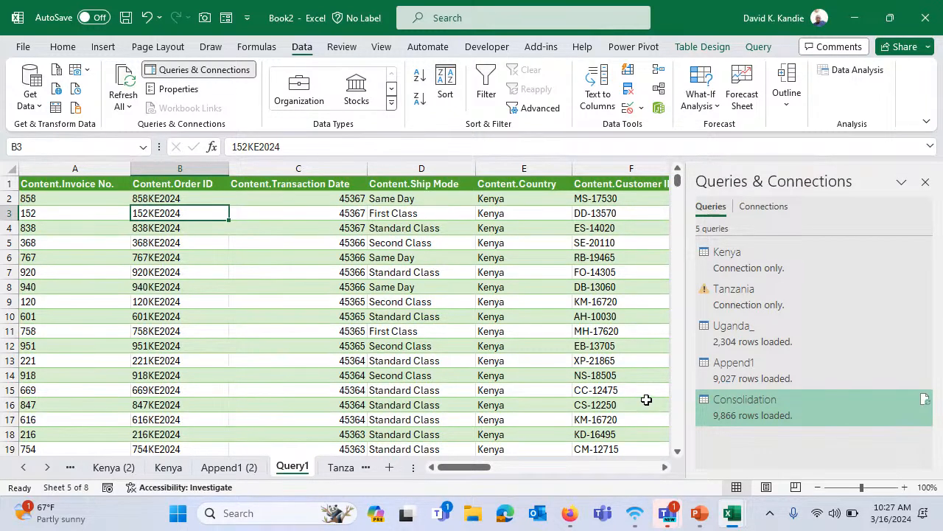
- Switch to the Presentation1 PowerPoint window, present the OCL Capabilities slide full screen and end the show
{"action": "mouse_move", "coordinate": [702, 519]}
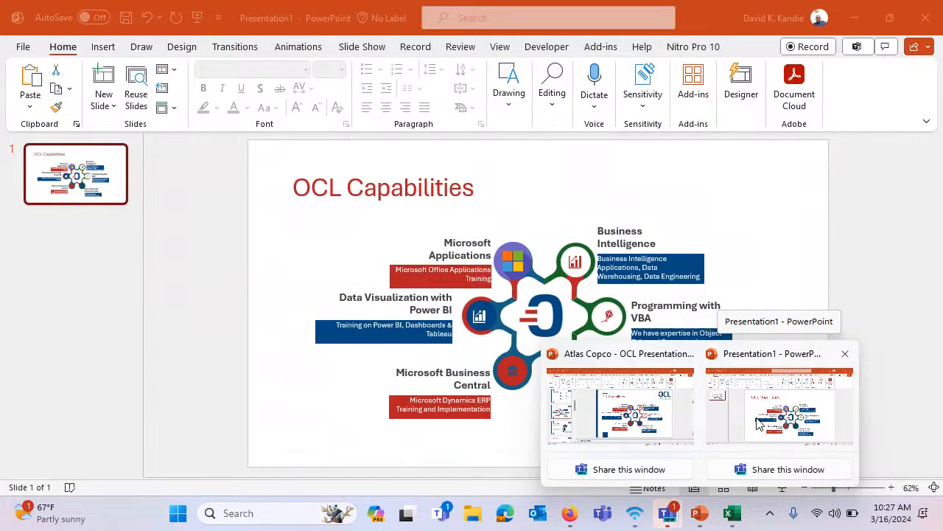
{"action": "left_click", "coordinate": [759, 423]}
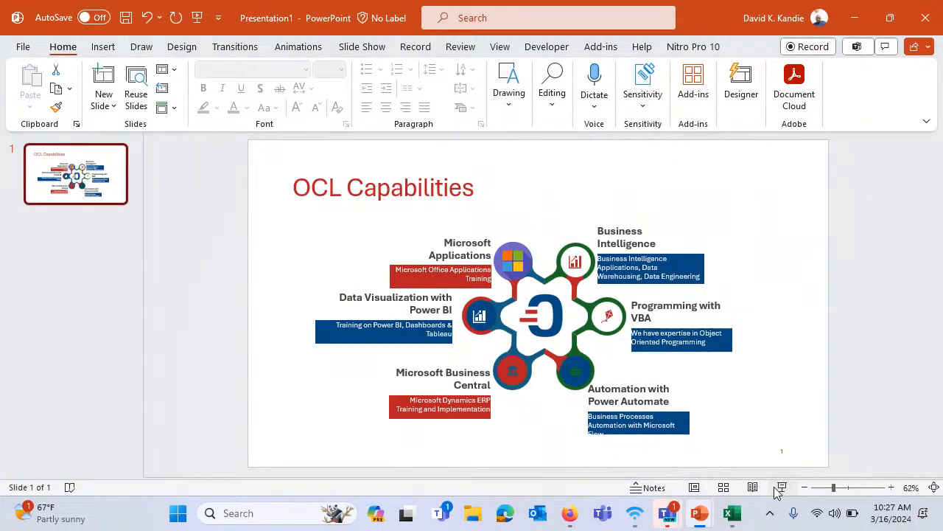
{"action": "left_click", "coordinate": [782, 487]}
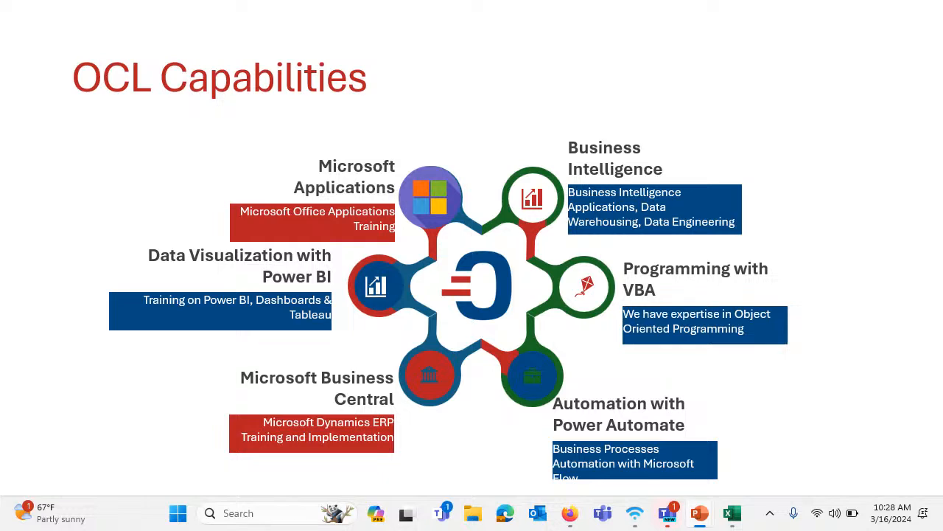
{"action": "key", "text": "Escape"}
- Switch back to the Book2 workbook in Excel and go to the Query1 table's first header cell
{"action": "mouse_move", "coordinate": [733, 513]}
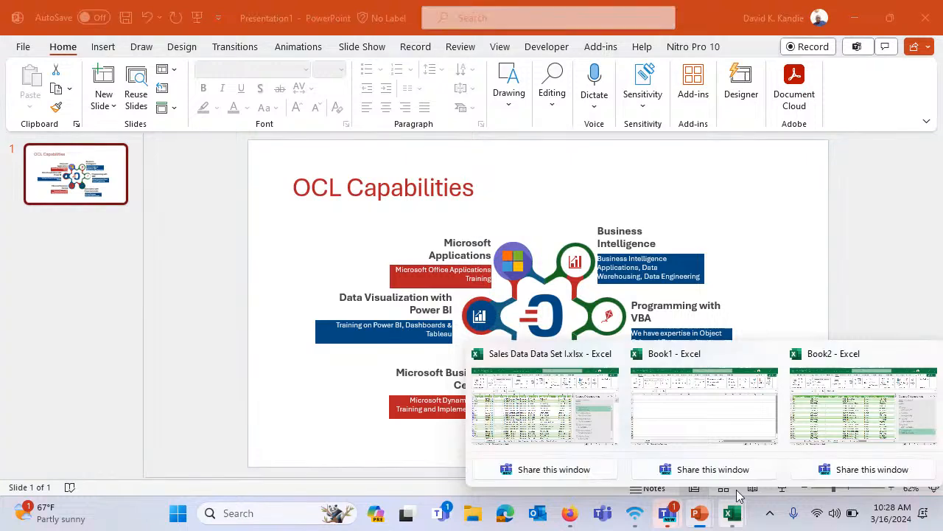
{"action": "left_click", "coordinate": [840, 424]}
{"action": "left_click", "coordinate": [371, 261]}
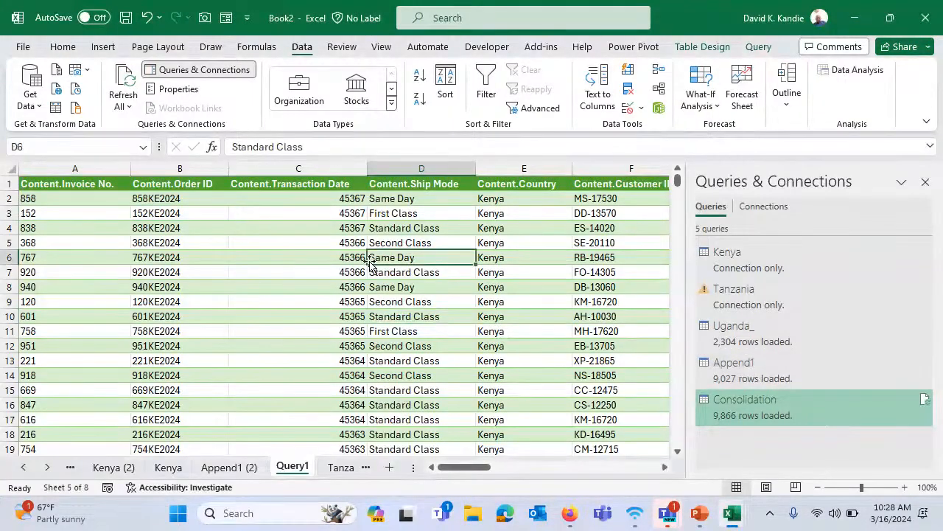
{"action": "key", "text": "ctrl+Up"}
{"action": "key", "text": "ctrl+Left"}
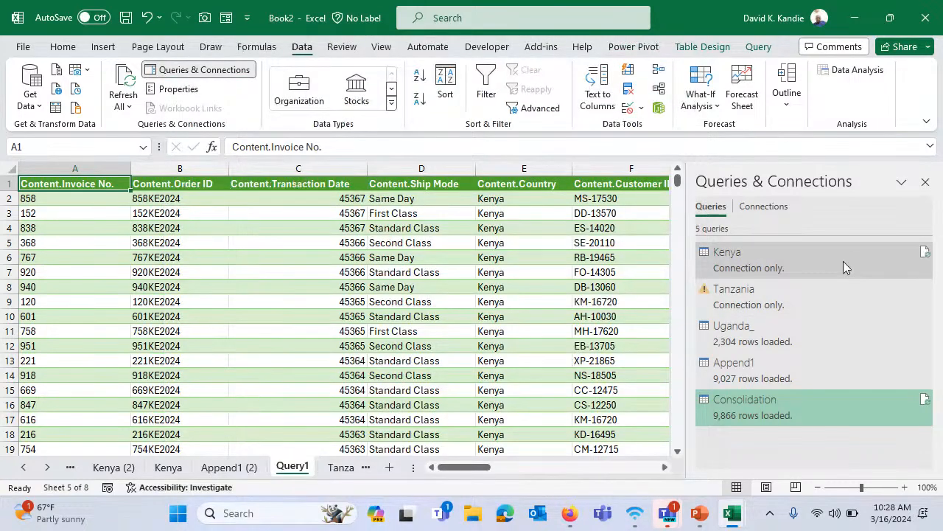
- Preview the Kenya query and look across the Query1 table's columns through to the Name column
{"action": "mouse_move", "coordinate": [843, 261]}
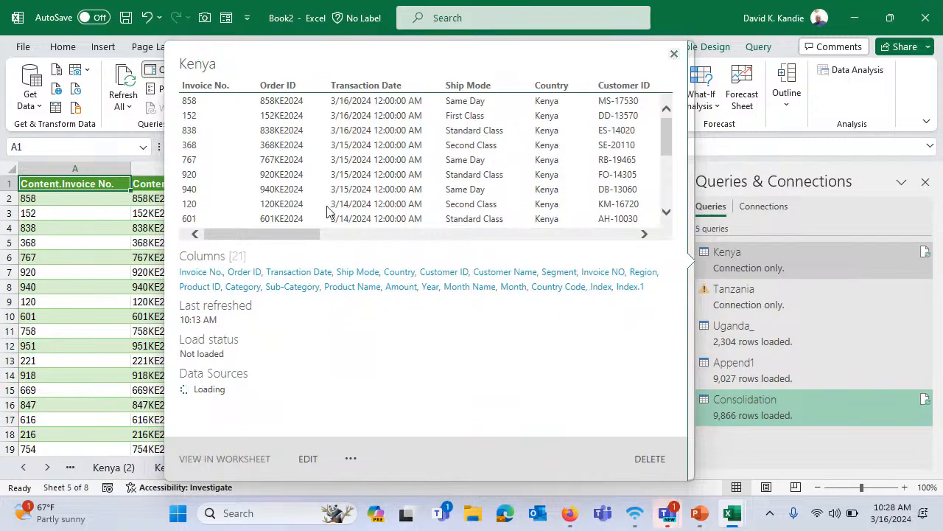
{"action": "left_click", "coordinate": [123, 231]}
{"action": "left_click", "coordinate": [236, 281]}
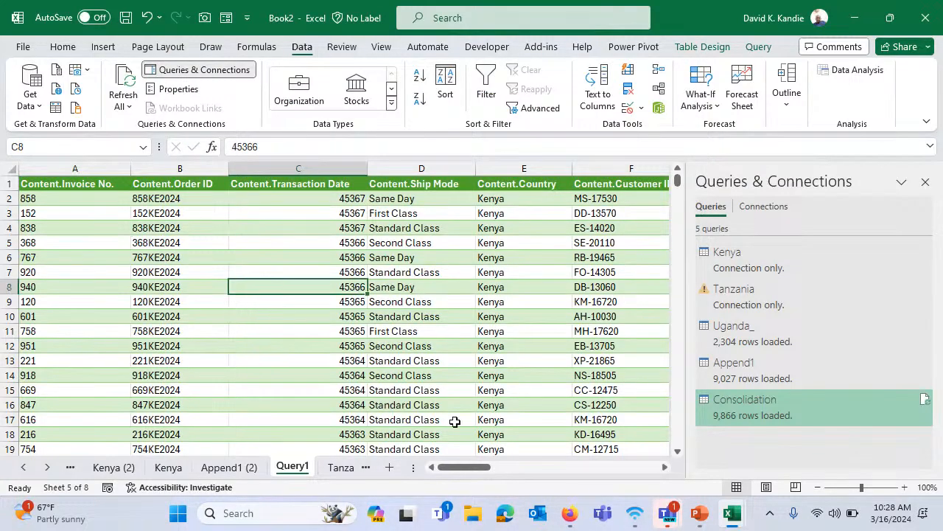
{"action": "left_click", "coordinate": [501, 467]}
{"action": "left_click", "coordinate": [572, 468]}
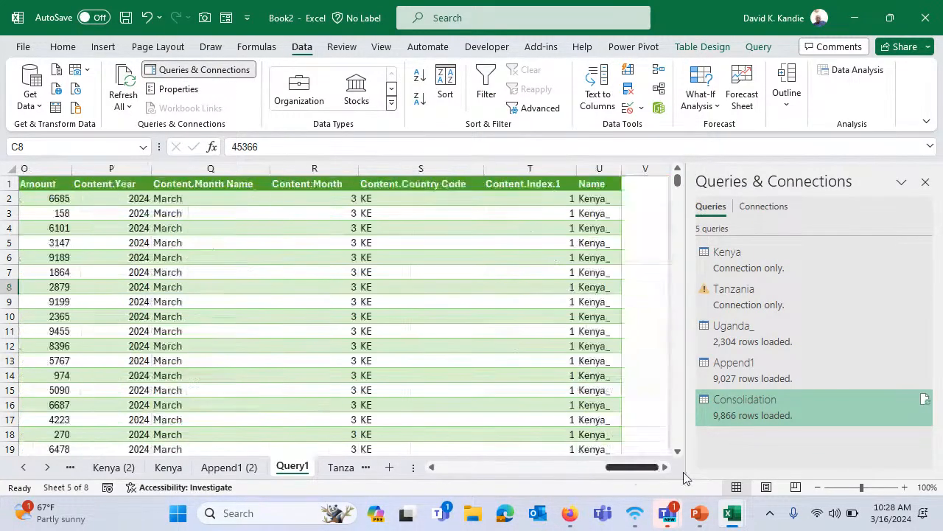
{"action": "left_click_drag", "start_coordinate": [636, 467], "coordinate": [456, 470]}
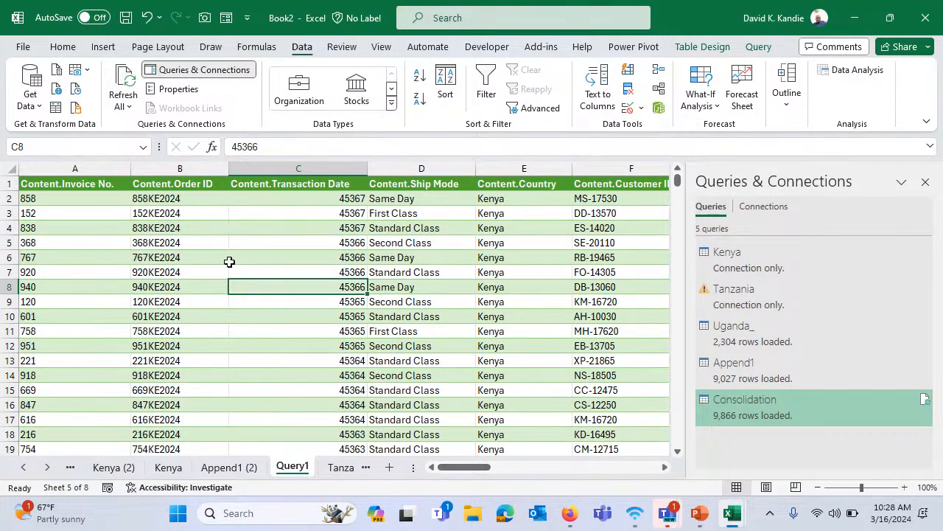
{"action": "left_click", "coordinate": [174, 229]}
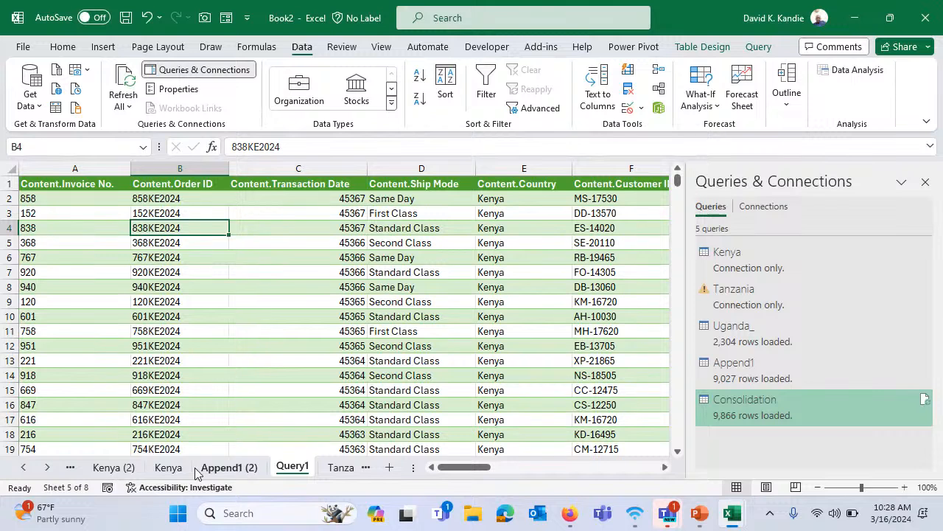
{"action": "left_click", "coordinate": [759, 264]}
{"action": "left_click", "coordinate": [302, 346]}
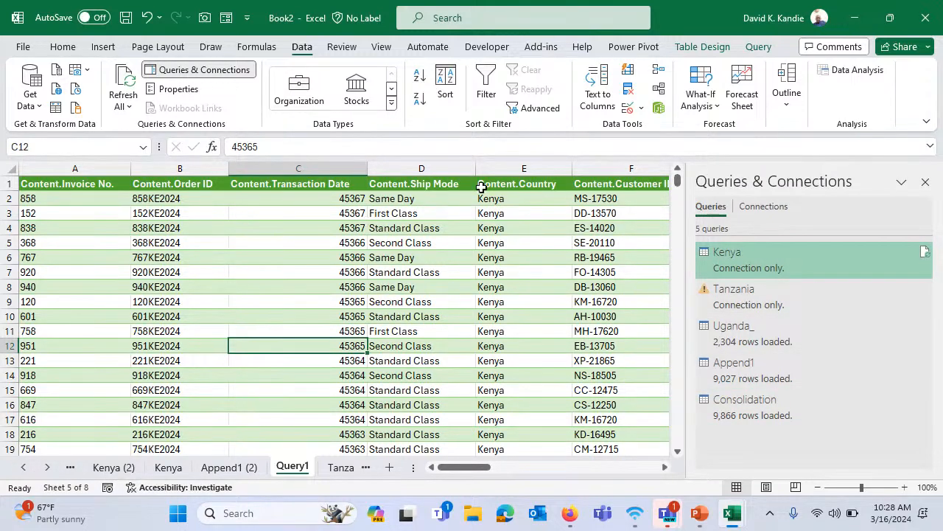
- Turn on filtering for the Query1 table and filter the Content.Ship Mode column to Same Day
{"action": "left_click", "coordinate": [512, 189]}
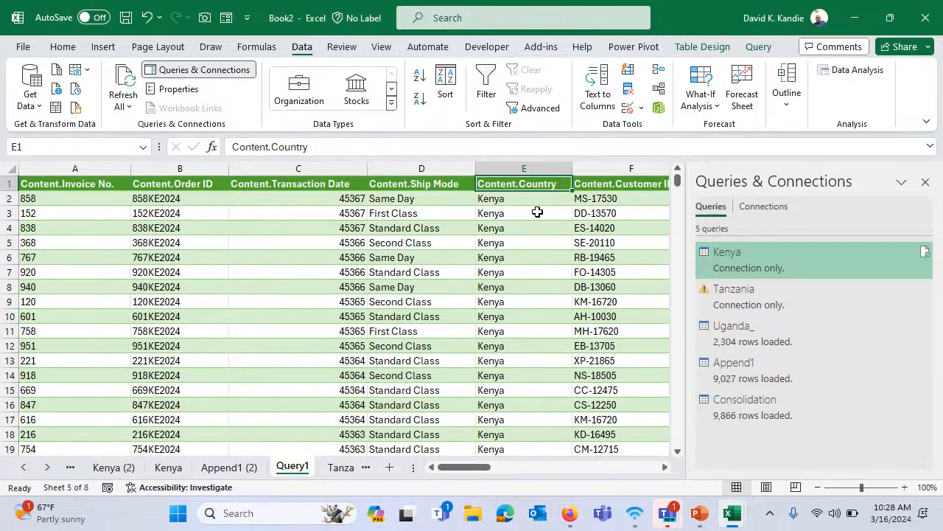
{"action": "key", "text": "Left"}
{"action": "left_click", "coordinate": [485, 87]}
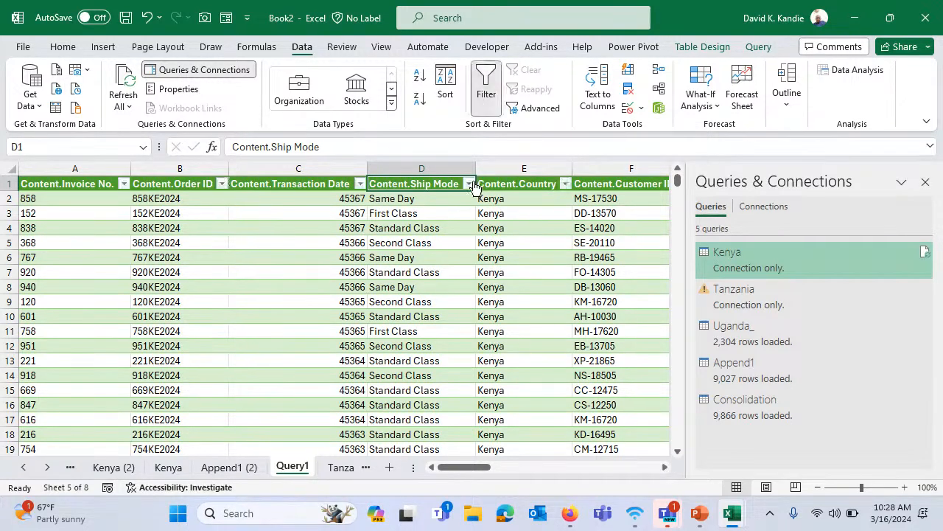
{"action": "key", "text": "alt+Down"}
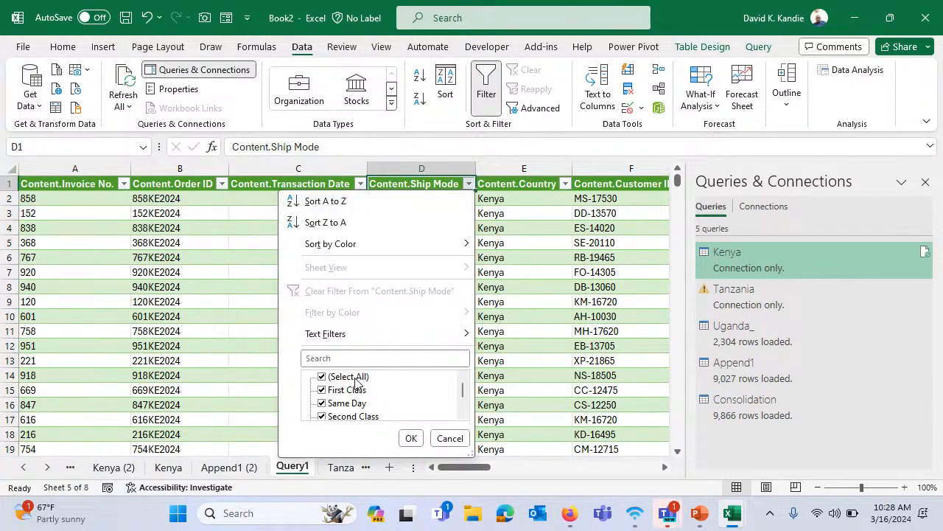
{"action": "left_click", "coordinate": [345, 376]}
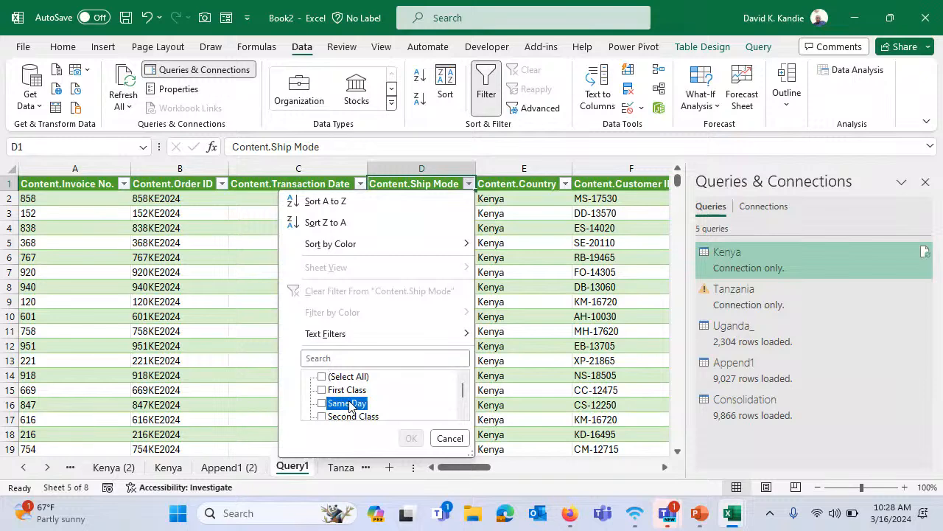
{"action": "left_click", "coordinate": [350, 404]}
{"action": "left_click", "coordinate": [411, 438]}
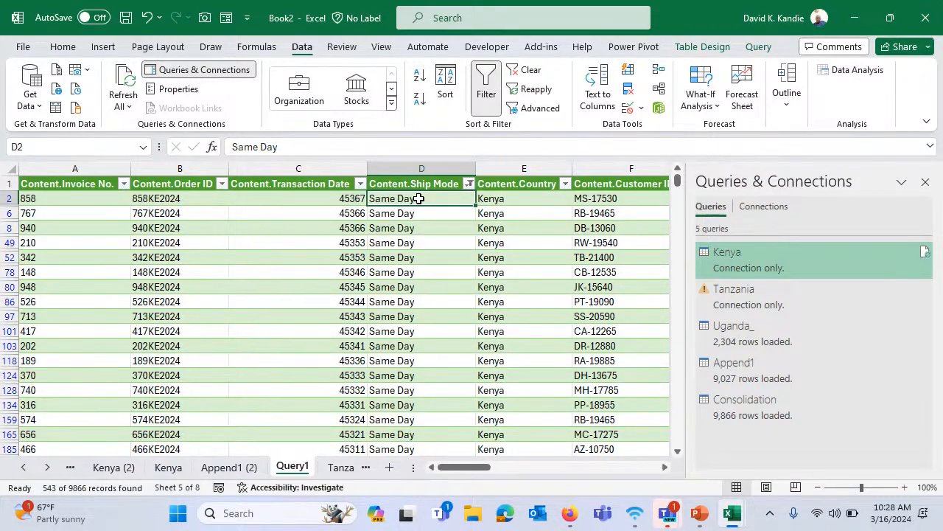
- Clear all filtered Same Day entries from the Content.Ship Mode column and turn off filtering to check the blank cells
{"action": "key", "text": "ctrl+shift+Down"}
{"action": "key", "text": "ctrl+BackSpace"}
{"action": "key", "text": "Delete"}
{"action": "key", "text": "Up"}
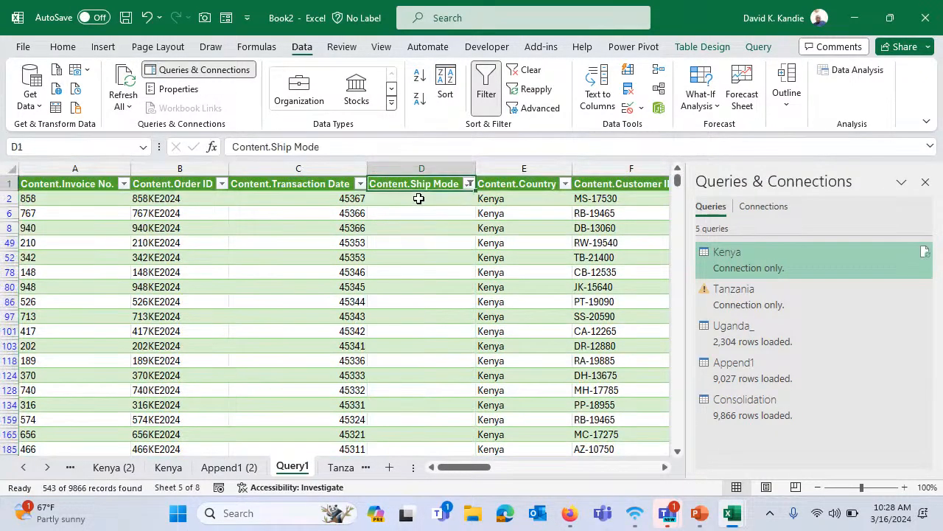
{"action": "left_click", "coordinate": [486, 85]}
{"action": "left_click", "coordinate": [435, 273]}
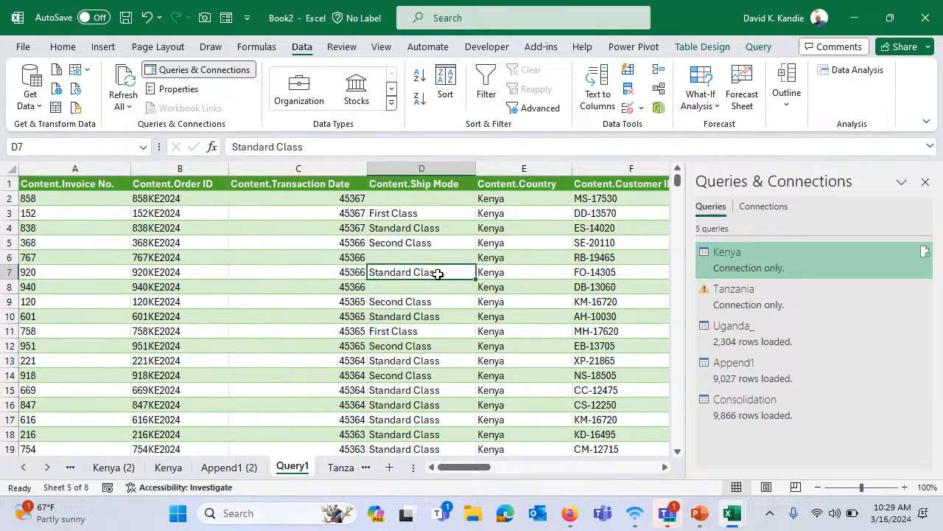
{"action": "left_click", "coordinate": [440, 199]}
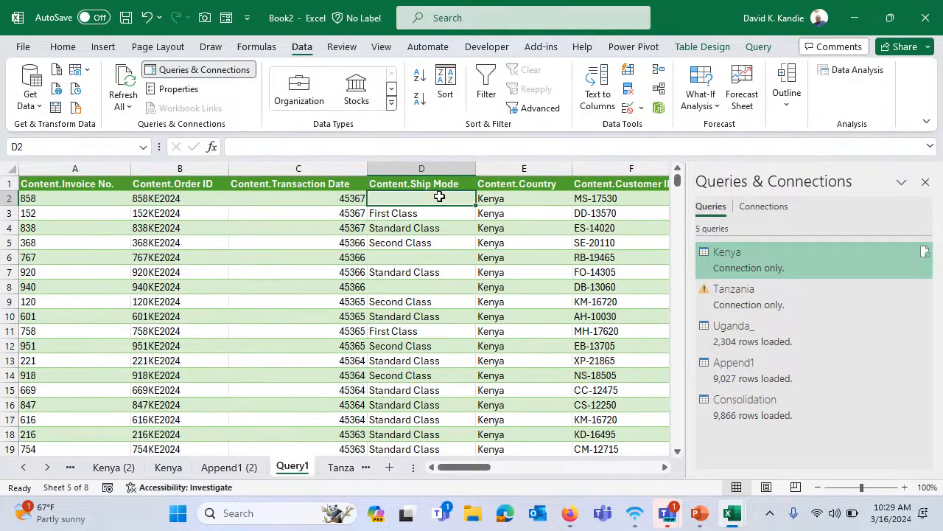
- Undo the filter removal and the clearing of the Same Day entries
{"action": "key", "text": "ctrl+z"}
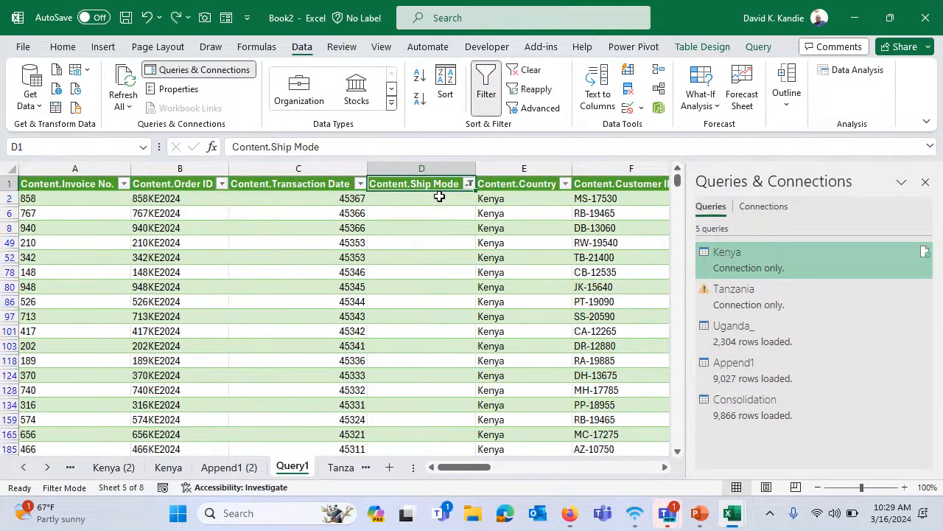
{"action": "key", "text": "ctrl+z"}
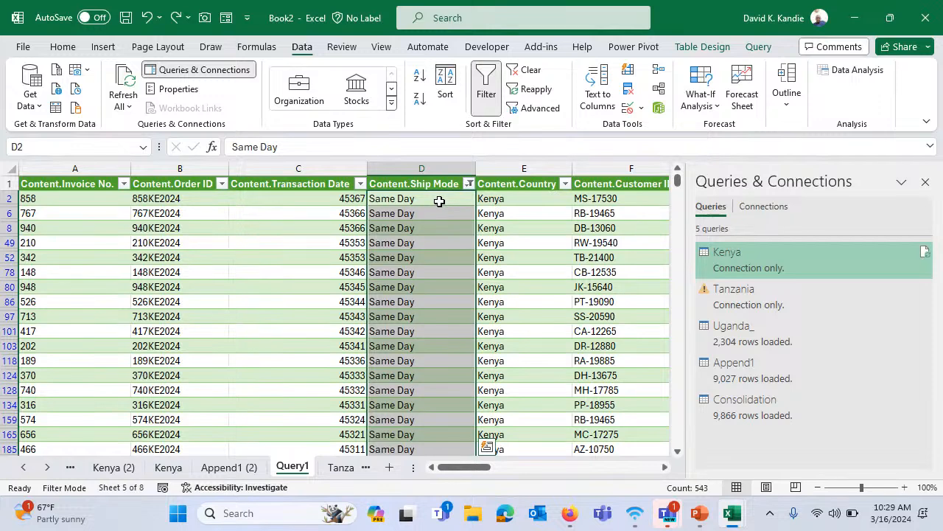
- Clear the filtered Same Day entries from the Query1 table's Content.Ship Mode column again and remove the filter
{"action": "left_click", "coordinate": [440, 199]}
{"action": "key", "text": "ctrl+shift+Down"}
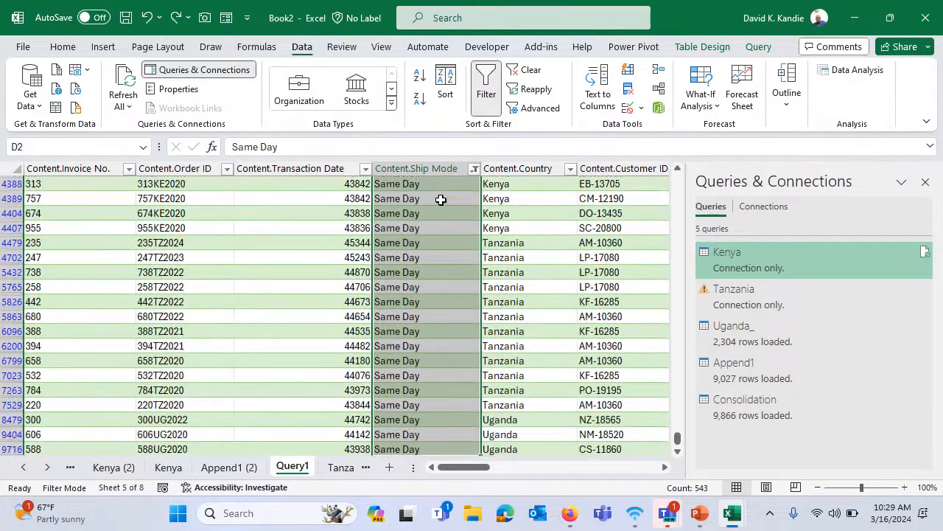
{"action": "key", "text": "ctrl+Up"}
{"action": "left_click", "coordinate": [440, 199]}
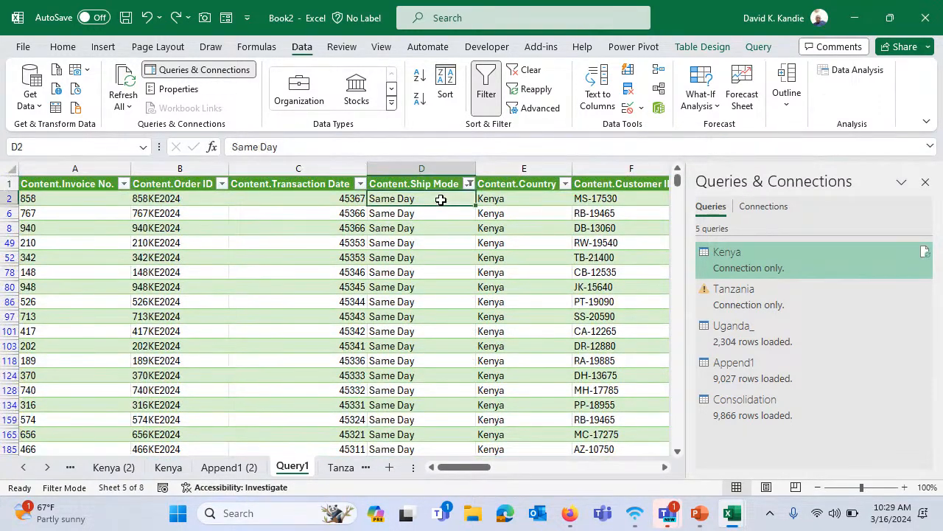
{"action": "key", "text": "ctrl+shift+Down"}
{"action": "key", "text": "Delete"}
{"action": "left_click", "coordinate": [440, 197]}
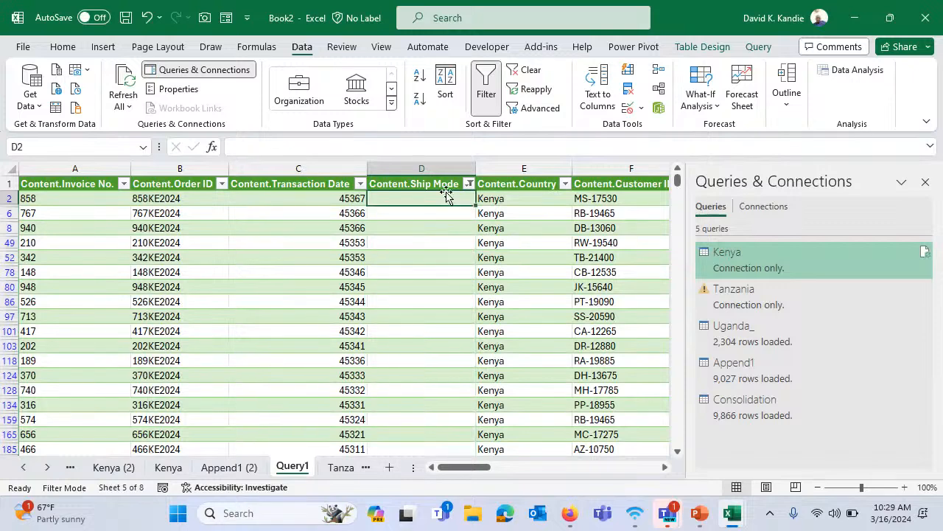
{"action": "left_click", "coordinate": [450, 184]}
{"action": "left_click", "coordinate": [486, 85]}
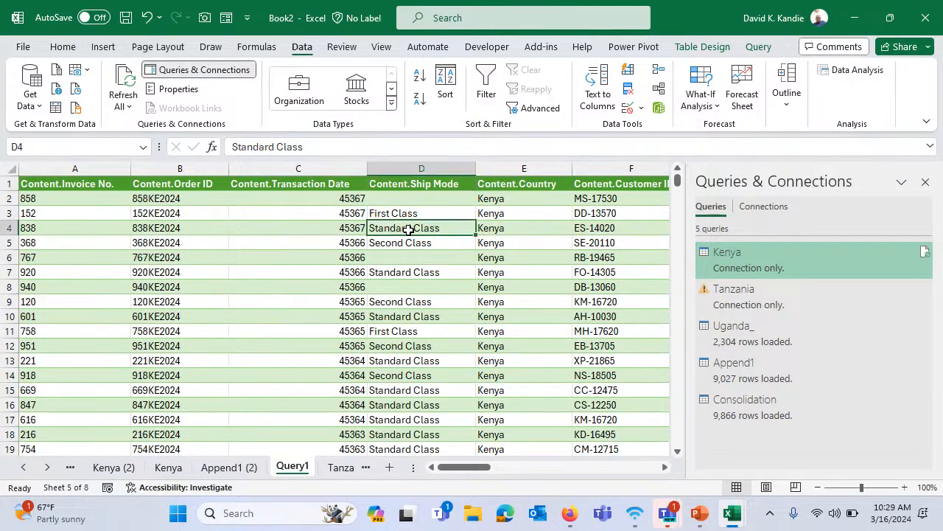
{"action": "left_click", "coordinate": [445, 231]}
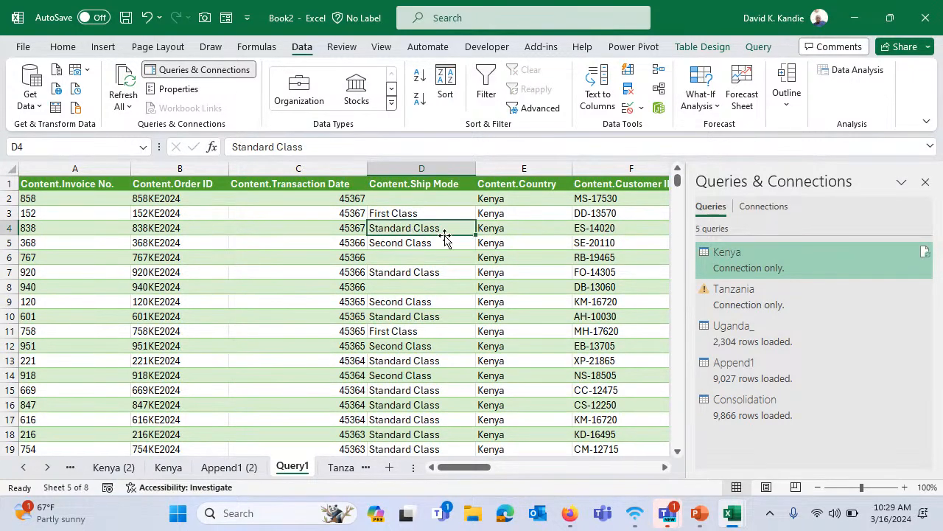
- Refresh the Consolidation query to reload the Query1 table and check its Ship Mode values
{"action": "right_click", "coordinate": [729, 412]}
{"action": "left_click", "coordinate": [771, 281]}
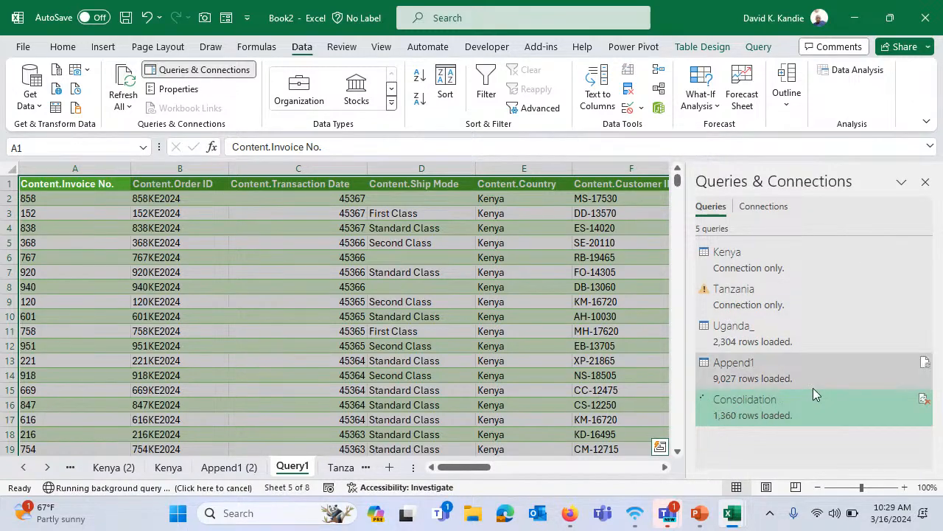
{"action": "left_click", "coordinate": [487, 303]}
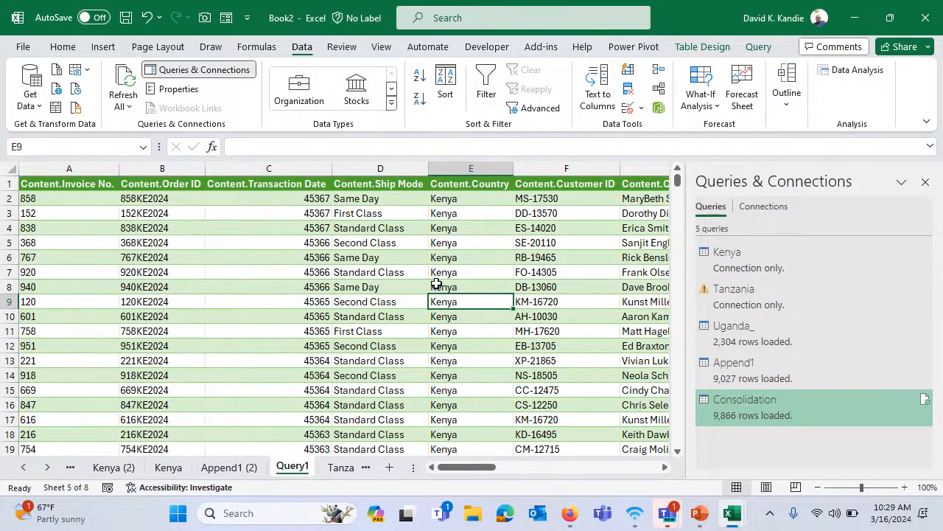
{"action": "left_click", "coordinate": [446, 242]}
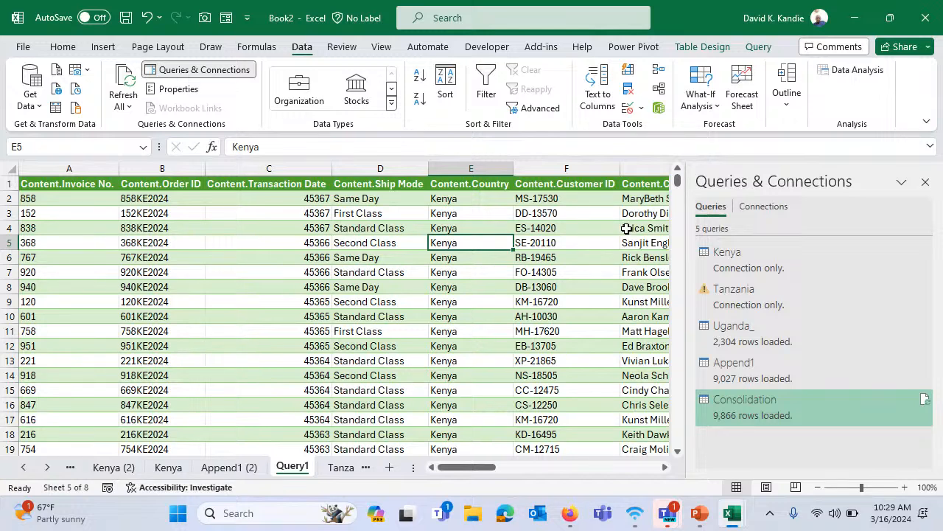
- Open the Kenya query in the Power Query Editor to review its refreshed preview, and load it back to the workbook
{"action": "double_click", "coordinate": [742, 262]}
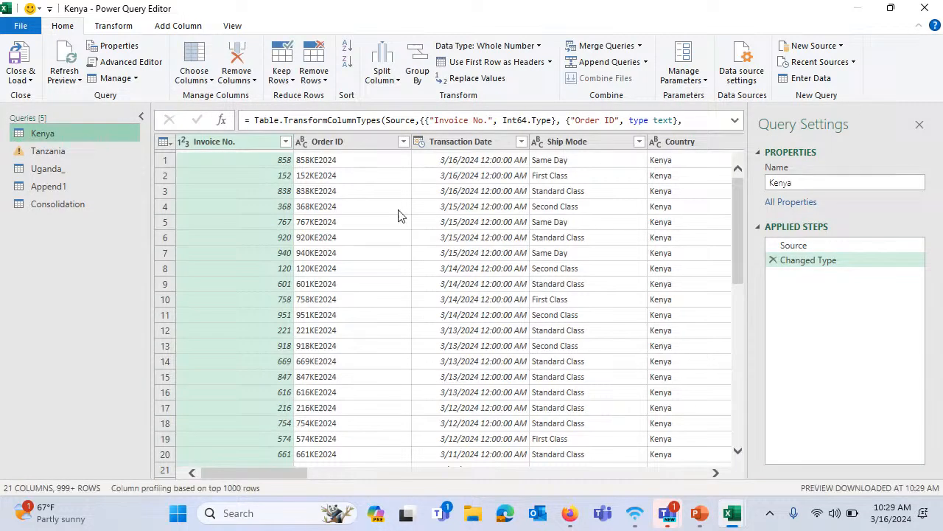
{"action": "left_click", "coordinate": [77, 86]}
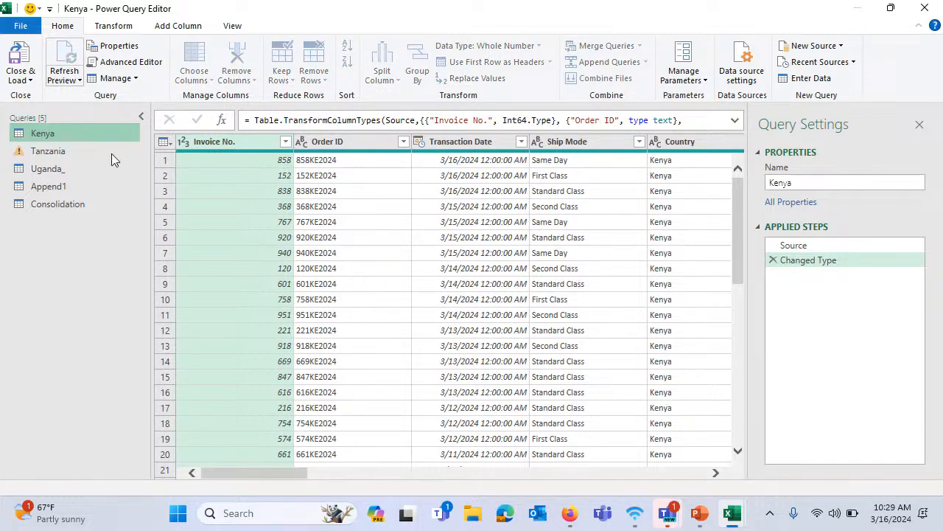
{"action": "left_click_drag", "start_coordinate": [276, 470], "coordinate": [259, 481]}
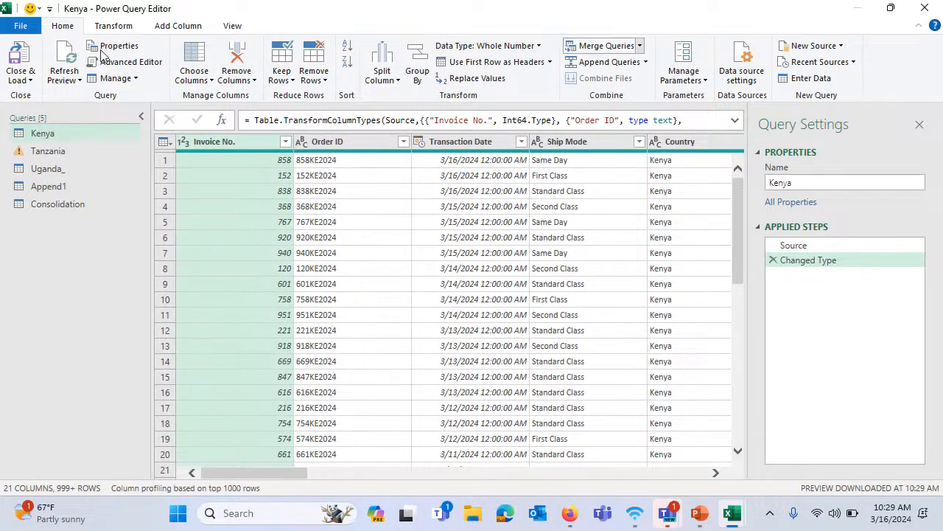
{"action": "left_click", "coordinate": [20, 80]}
{"action": "left_click", "coordinate": [44, 94]}
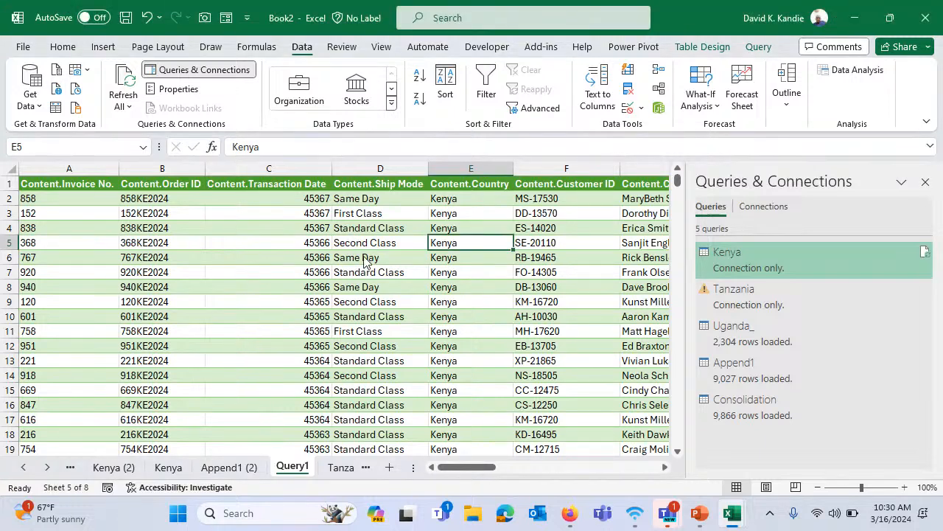
- Copy the entire Kenya sheet table, headers included, and paste it into a new blank workbook
{"action": "key", "text": "Up"}
{"action": "key", "text": "Home"}
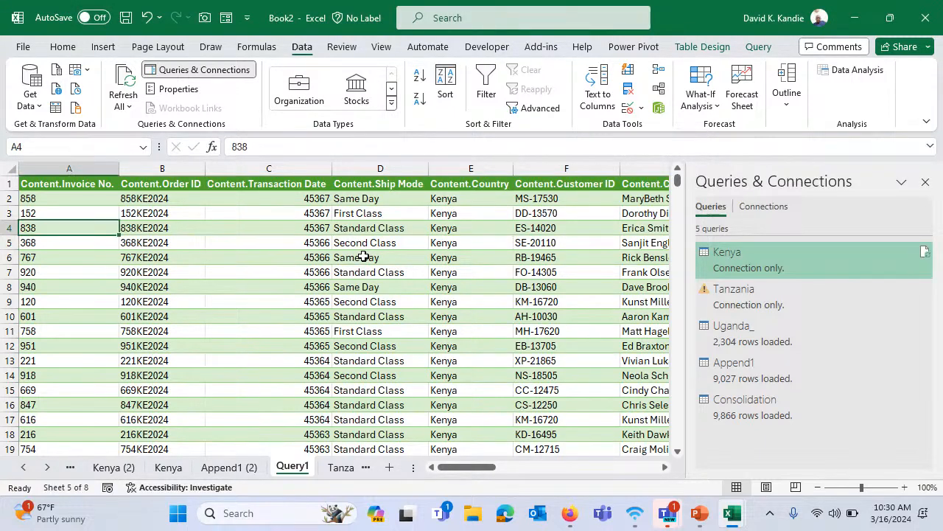
{"action": "key", "text": "Up"}
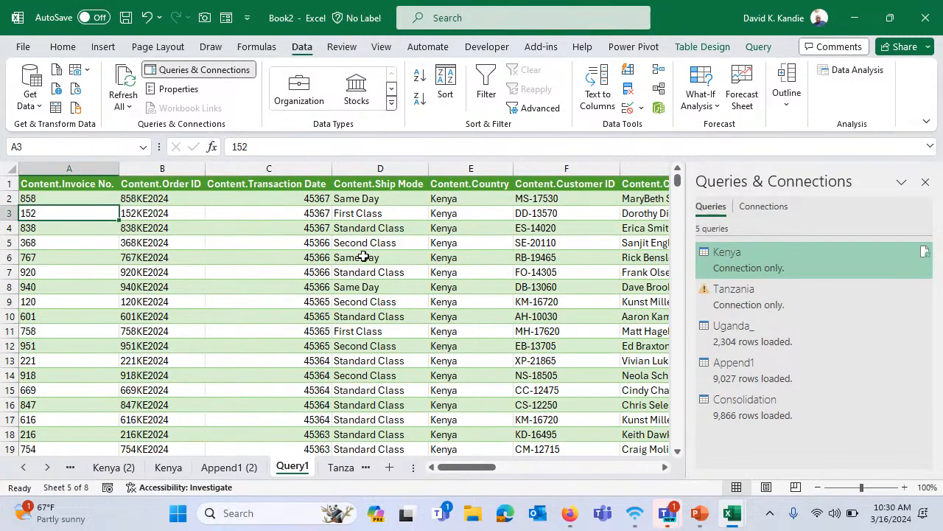
{"action": "left_click", "coordinate": [166, 467]}
{"action": "key", "text": "ctrl+Up"}
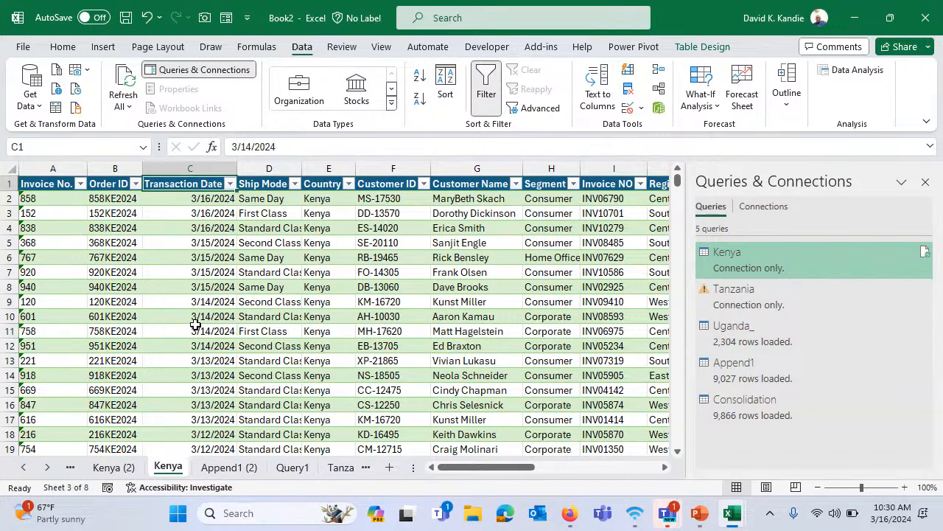
{"action": "key", "text": "Home"}
{"action": "key", "text": "ctrl+shift+Right"}
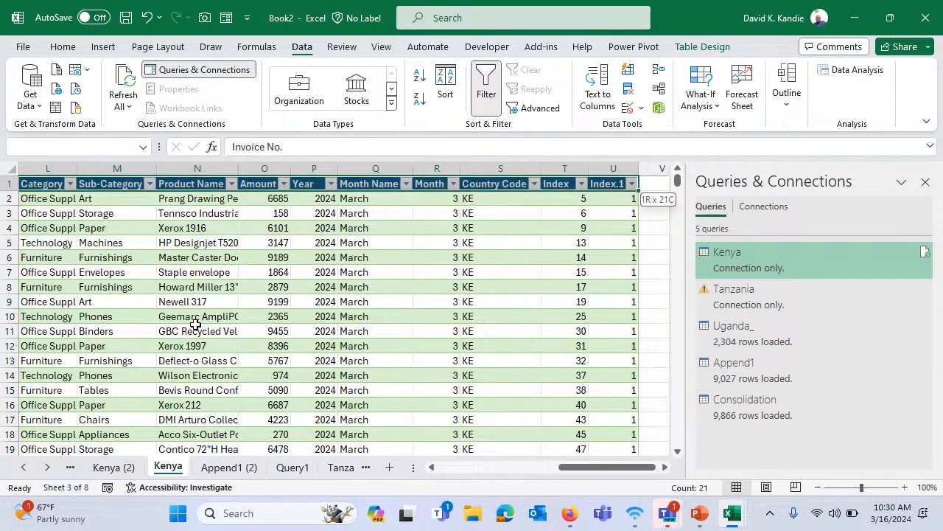
{"action": "key", "text": "ctrl+shift+Down"}
{"action": "key", "text": "ctrl+c"}
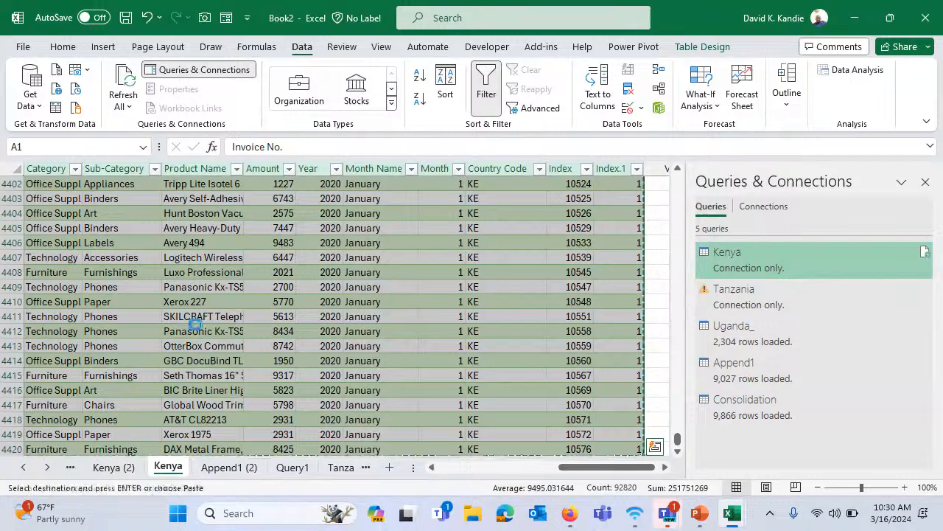
{"action": "key", "text": "ctrl+n"}
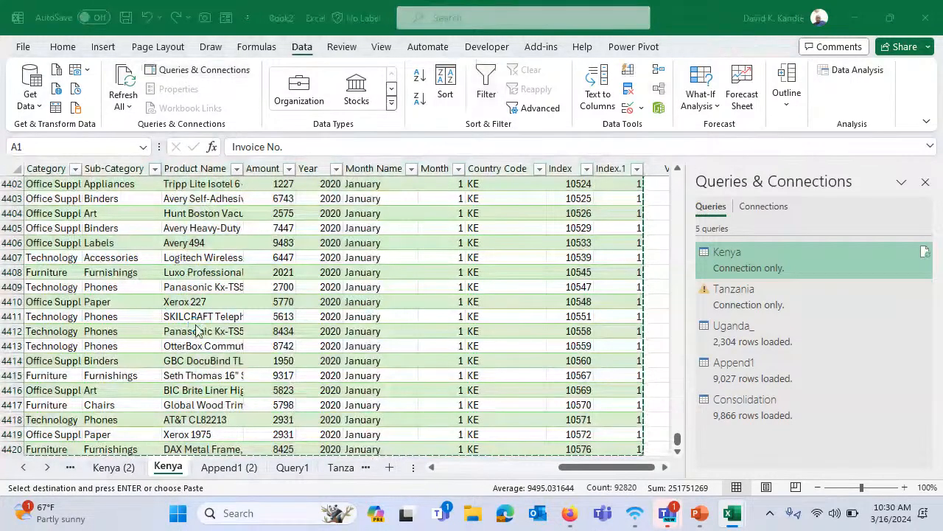
{"action": "key", "text": "ctrl+v"}
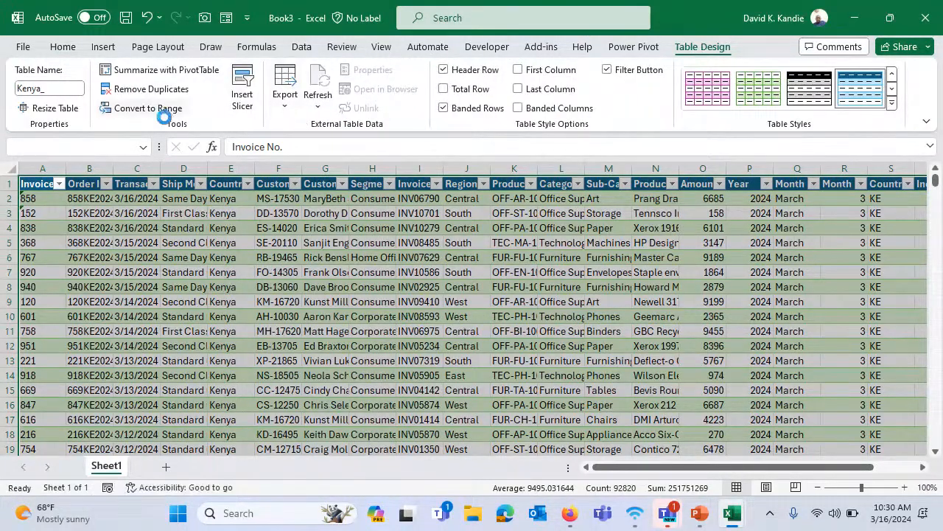
- Convert the pasted Kenya_ table to a normal range and autofit all its column widths
{"action": "left_click", "coordinate": [148, 108]}
{"action": "left_click", "coordinate": [447, 295]}
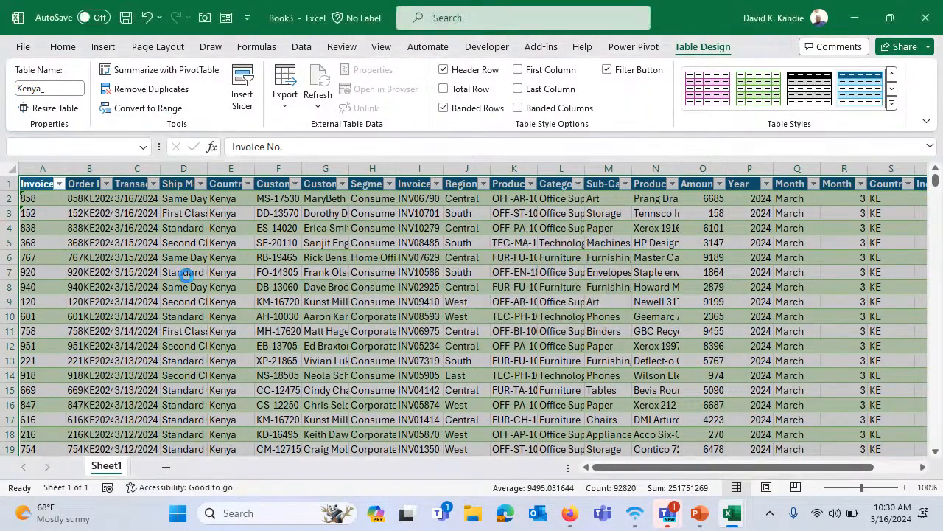
{"action": "left_click", "coordinate": [184, 272]}
{"action": "key", "text": "ctrl+a"}
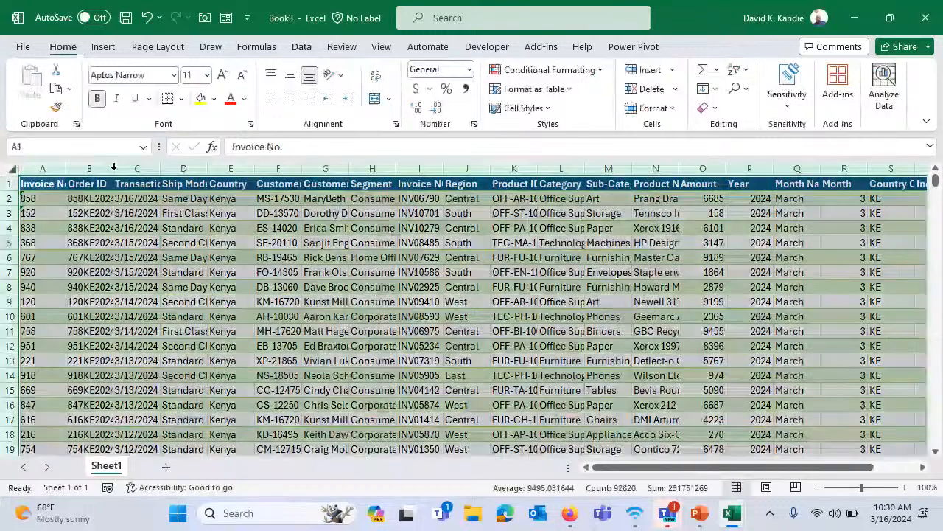
{"action": "double_click", "coordinate": [161, 168]}
{"action": "left_click", "coordinate": [146, 272]}
{"action": "left_click", "coordinate": [121, 287]}
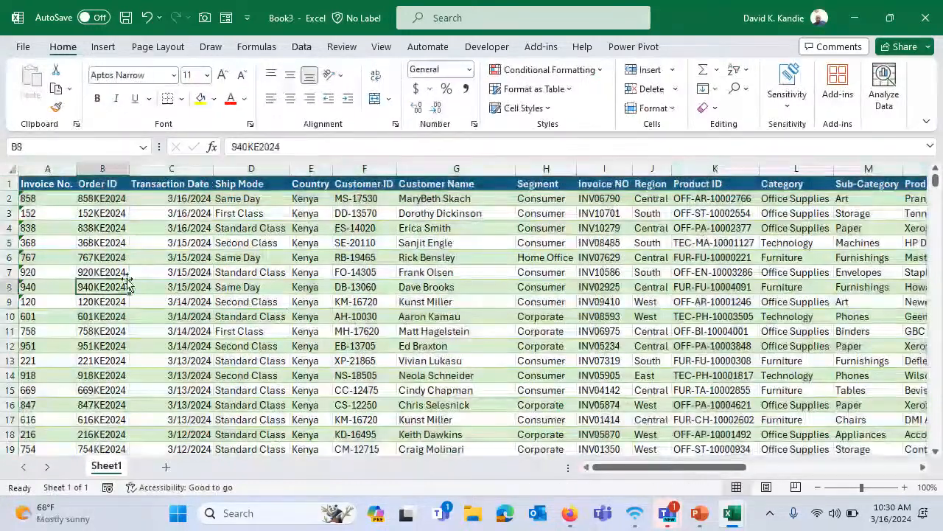
- Clear the Transaction Date values in cells C11 to C19
{"action": "left_click", "coordinate": [194, 257]}
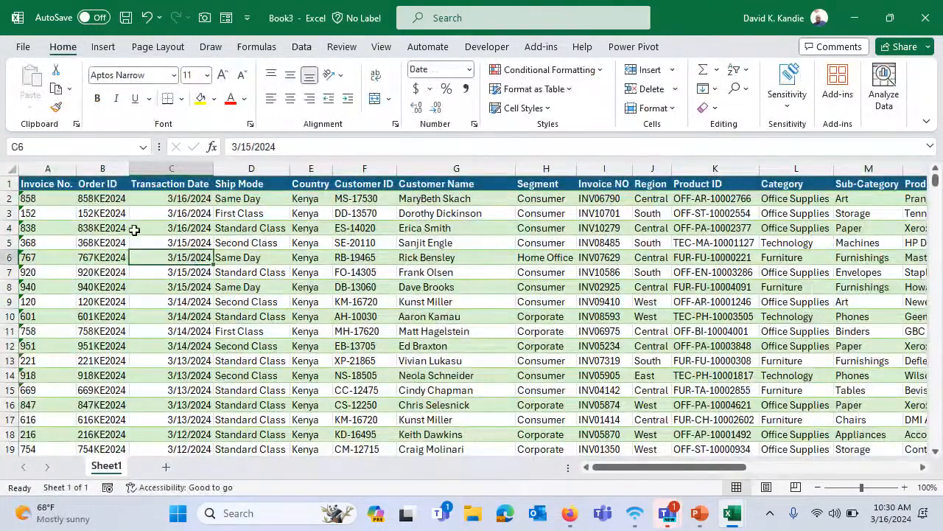
{"action": "left_click", "coordinate": [189, 185]}
{"action": "left_click_drag", "start_coordinate": [192, 327], "coordinate": [193, 446]}
{"action": "key", "text": "Delete"}
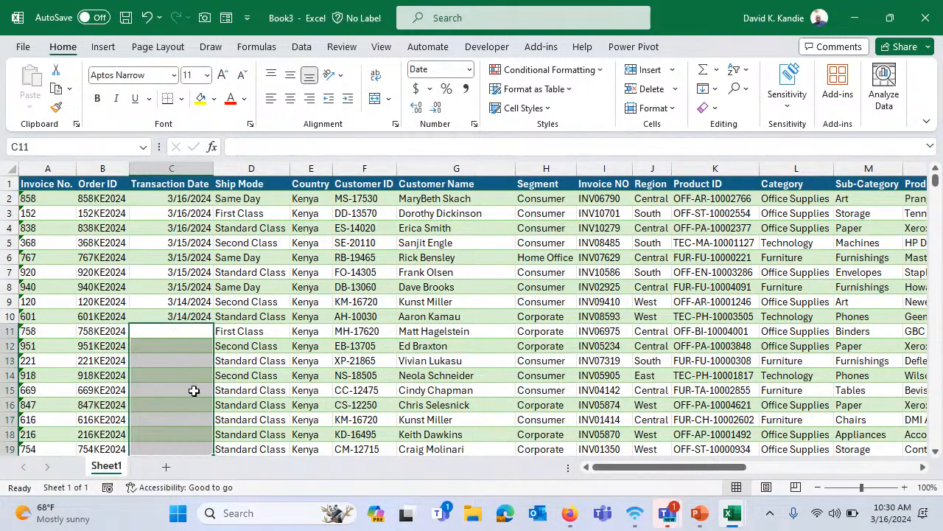
- Clear the Transaction Date values in cells C4389 to C4405 near the end of the data
{"action": "left_click", "coordinate": [176, 281]}
{"action": "key", "text": "Down"}
{"action": "key", "text": "Down"}
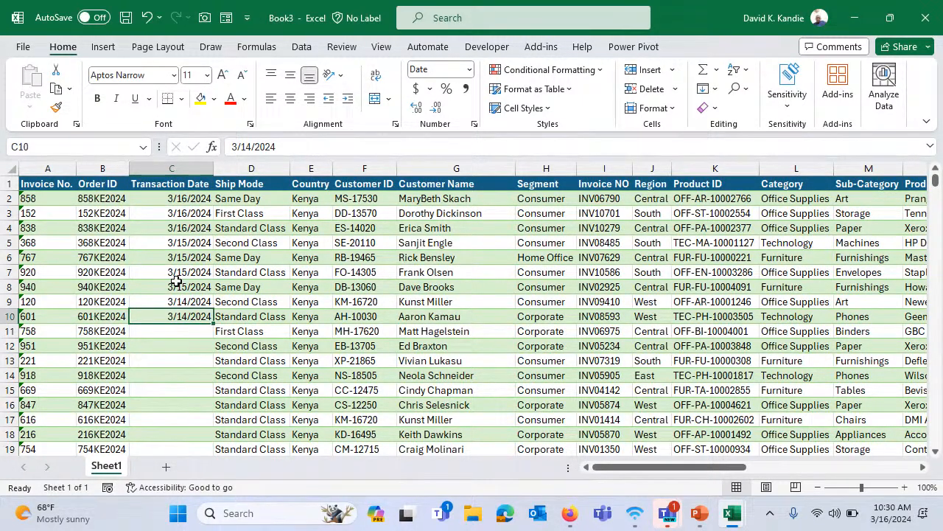
{"action": "key", "text": "ctrl+Down"}
{"action": "key", "text": "ctrl+Down"}
{"action": "key", "text": "Up"}
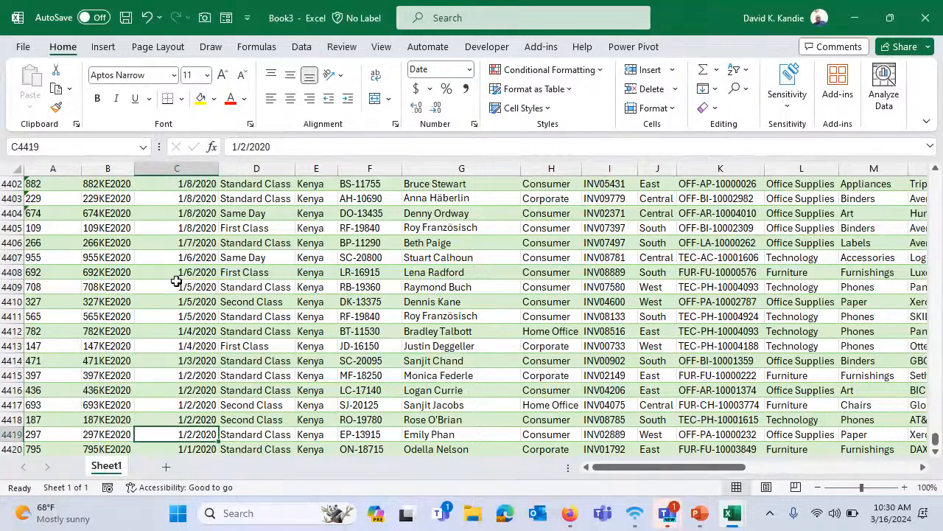
{"action": "key", "text": "Up"}
{"action": "key", "text": "Up"}
{"action": "key", "text": "Up"}
{"action": "key", "text": "Up"}
{"action": "key", "text": "Up"}
{"action": "key", "text": "Up"}
{"action": "key", "text": "Up"}
{"action": "key", "text": "Up"}
{"action": "key", "text": "Up"}
{"action": "key", "text": "Up"}
{"action": "key", "text": "Up"}
{"action": "key", "text": "Up"}
{"action": "key", "text": "Up"}
{"action": "key", "text": "Up"}
{"action": "key", "text": "shift+Up"}
{"action": "key", "text": "shift+Up"}
{"action": "key", "text": "shift+Up"}
{"action": "key", "text": "shift+Up"}
{"action": "key", "text": "shift+Up"}
{"action": "key", "text": "shift+Up"}
{"action": "key", "text": "shift+Up"}
{"action": "key", "text": "shift+Up"}
{"action": "key", "text": "shift+Up"}
{"action": "key", "text": "shift+Up"}
{"action": "key", "text": "shift+Up"}
{"action": "key", "text": "shift+Up"}
{"action": "key", "text": "shift+Up"}
{"action": "key", "text": "shift+Up"}
{"action": "key", "text": "shift+Up"}
{"action": "key", "text": "shift+Up"}
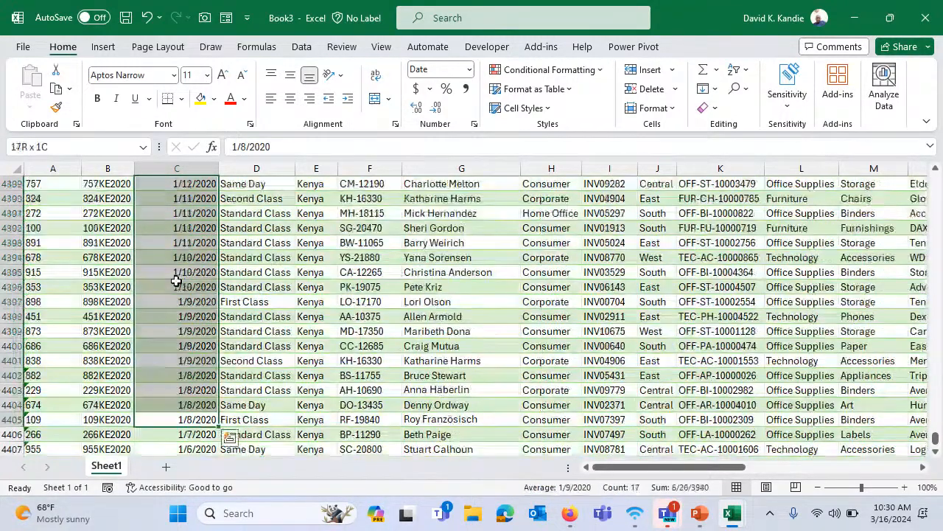
{"action": "key", "text": "Delete"}
- Turn the data range into a table and load it into the Power Query Editor as a new query
{"action": "key", "text": "ctrl+Up"}
{"action": "key", "text": "ctrl+Up"}
{"action": "key", "text": "ctrl+Up"}
{"action": "key", "text": "ctrl+Up"}
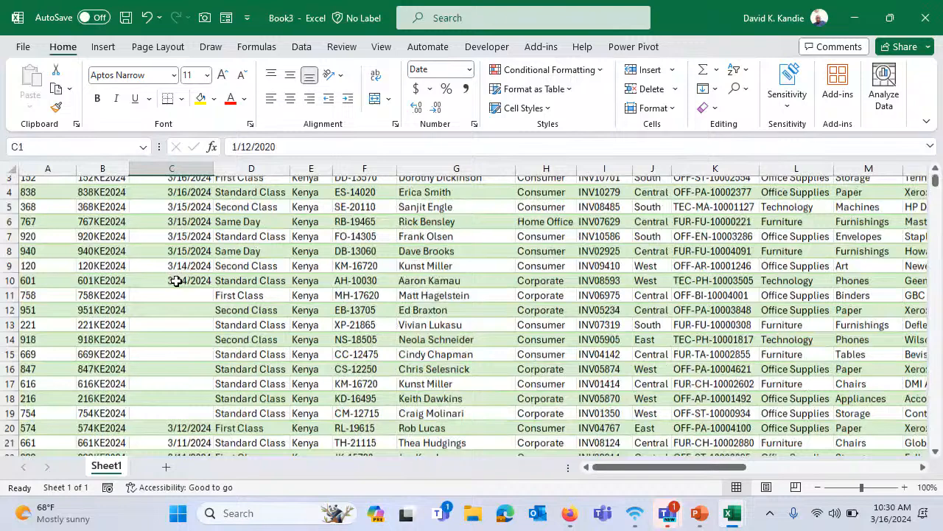
{"action": "left_click", "coordinate": [301, 46]}
{"action": "left_click", "coordinate": [59, 110]}
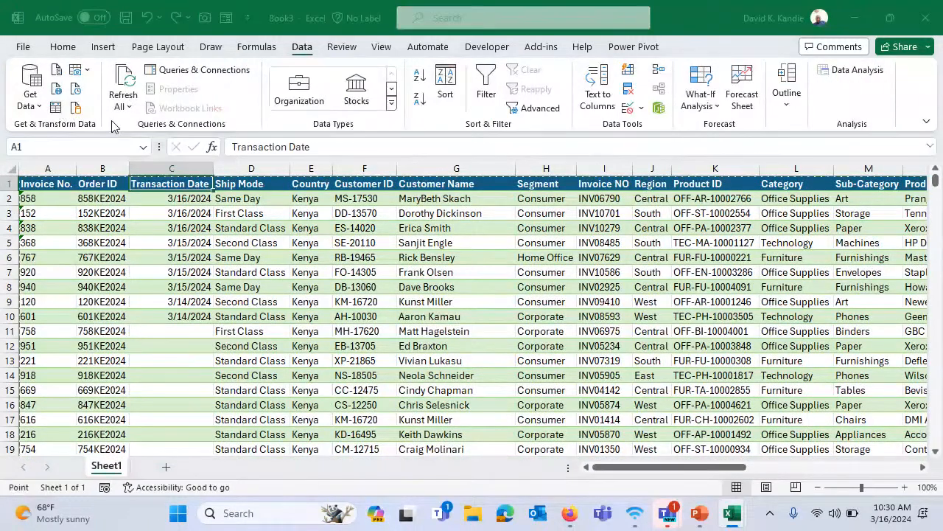
{"action": "left_click", "coordinate": [427, 284]}
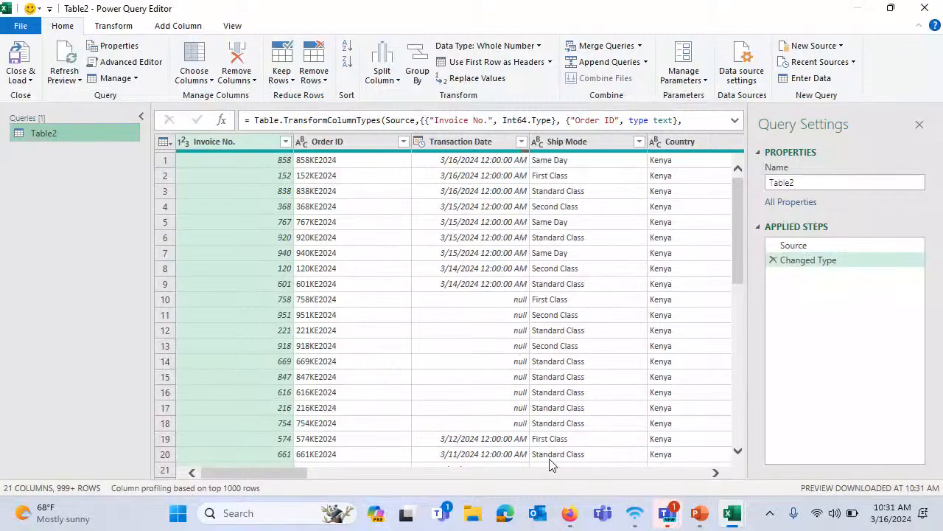
- Check the null dates in the query preview and rename the query as Test data
{"action": "left_click_drag", "start_coordinate": [279, 478], "coordinate": [245, 474]}
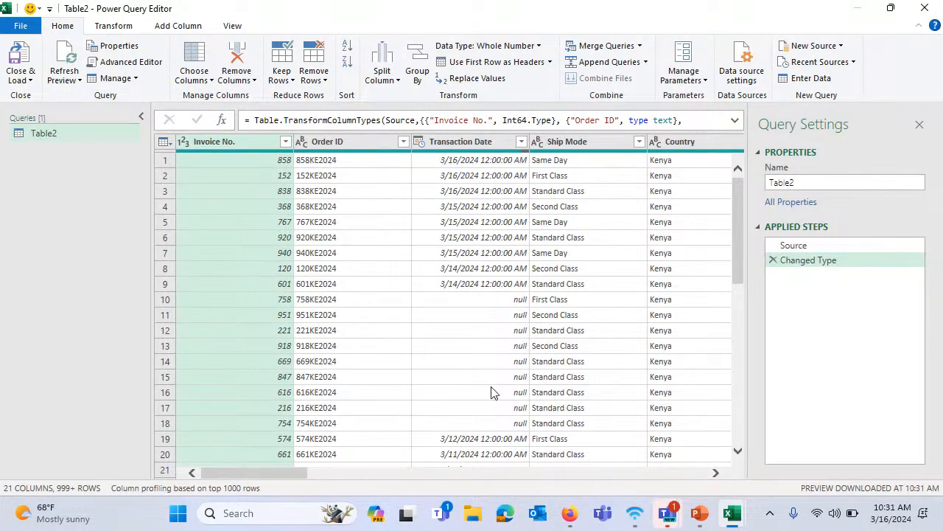
{"action": "scroll", "coordinate": [627, 339], "scroll_direction": "down", "scroll_amount": 6}
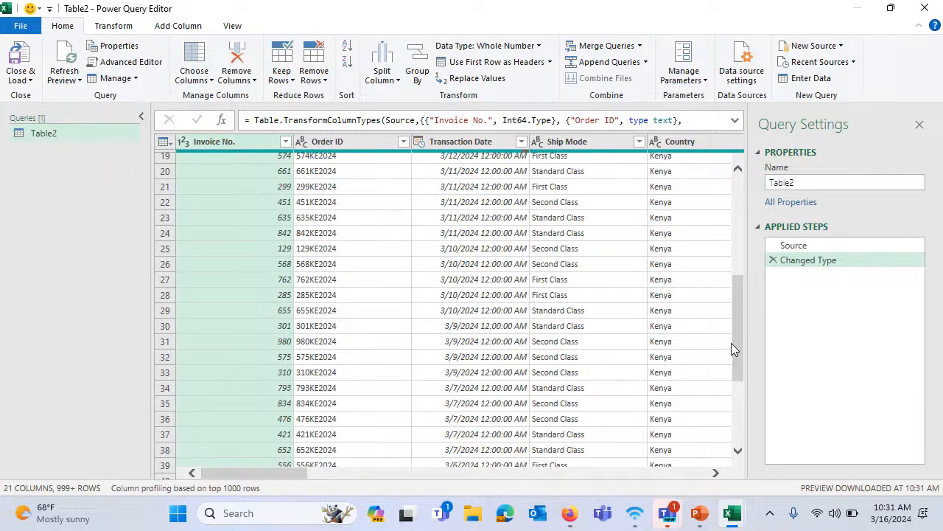
{"action": "left_click_drag", "start_coordinate": [734, 344], "coordinate": [734, 251]}
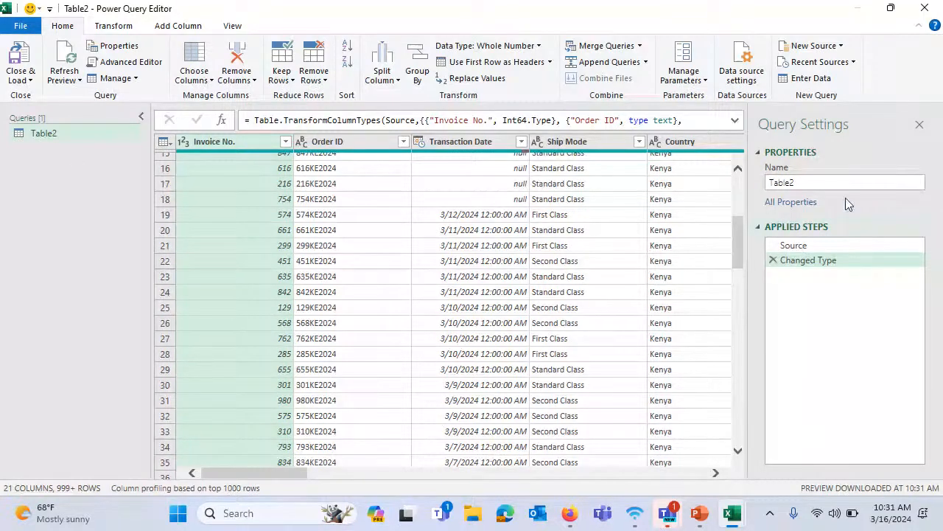
{"action": "left_click_drag", "start_coordinate": [803, 180], "coordinate": [704, 184]}
{"action": "type", "text": "T"}
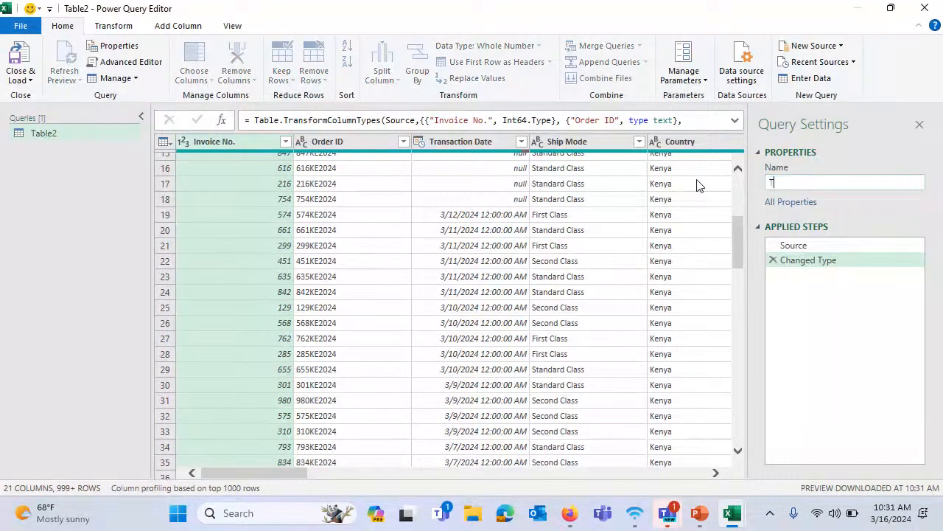
{"action": "type", "text": "est data"}
{"action": "key", "text": "Return"}
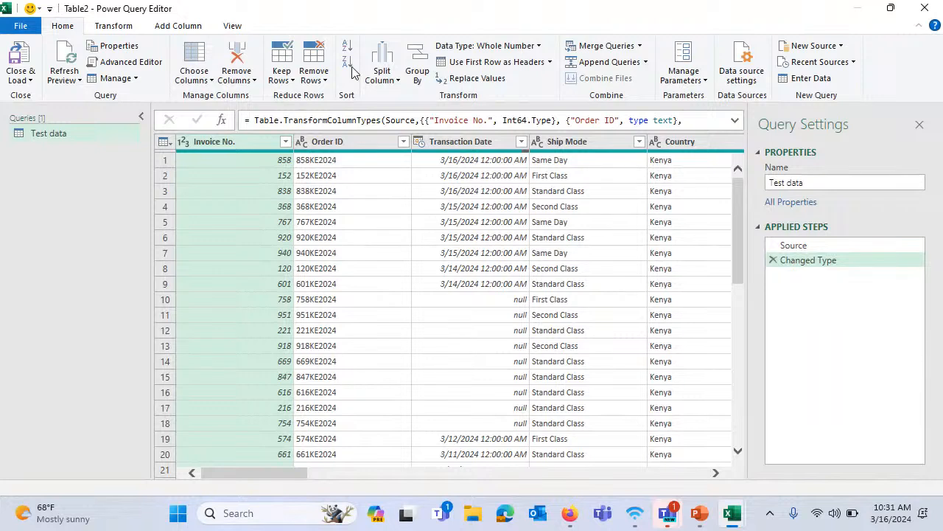
- Close the Power Query Editor and load the Test data query to a new worksheet
{"action": "left_click", "coordinate": [20, 79]}
{"action": "left_click", "coordinate": [50, 99]}
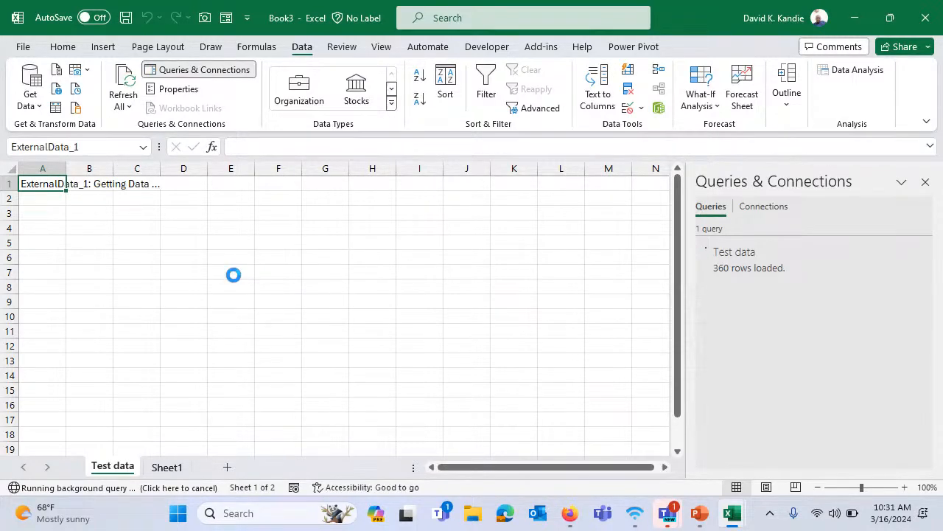
{"action": "left_click", "coordinate": [275, 285]}
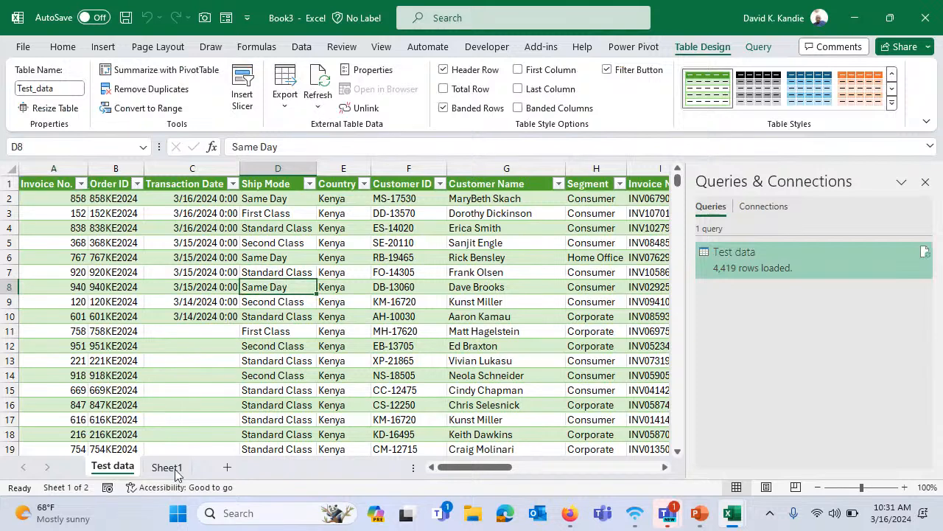
- Enter the formula =NA() in the blank Transaction Date cell C11 on Sheet1
{"action": "left_click", "coordinate": [166, 468]}
{"action": "left_click", "coordinate": [179, 340]}
{"action": "left_click", "coordinate": [181, 332]}
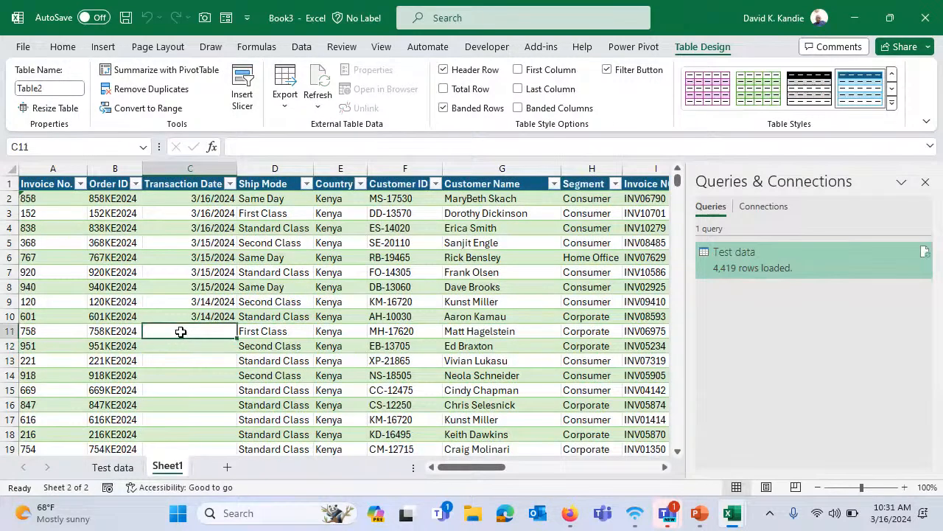
{"action": "type", "text": "NA"}
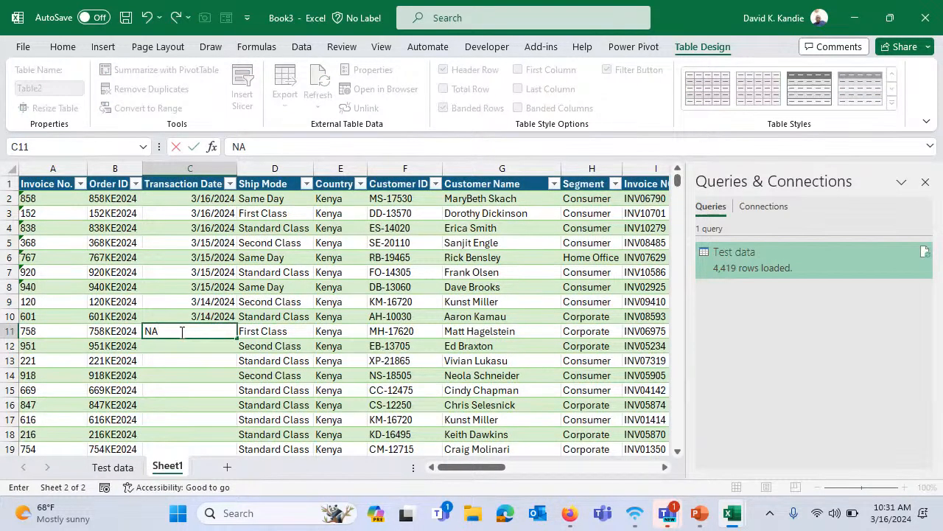
{"action": "type", "text": "()"}
{"action": "key", "text": "Return"}
{"action": "left_click", "coordinate": [181, 332]}
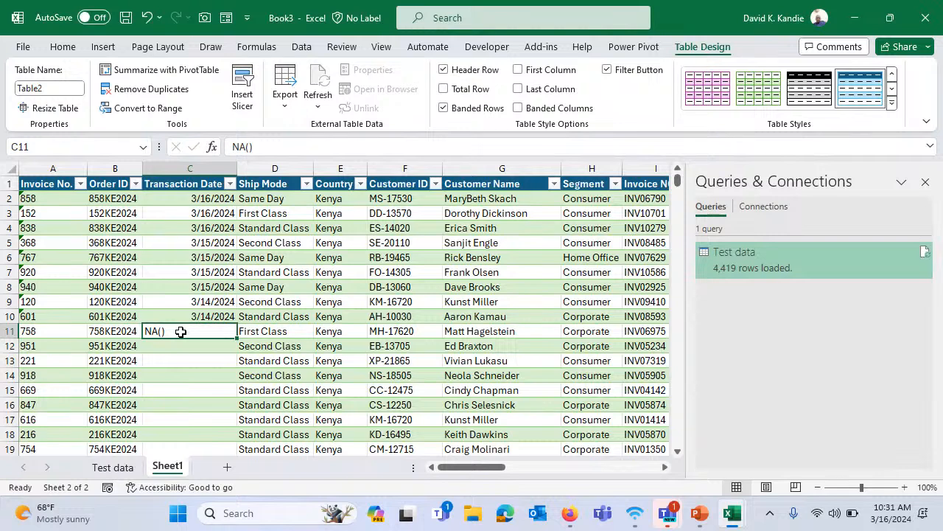
{"action": "type", "text": "="}
{"action": "key", "text": "ctrl+Return"}
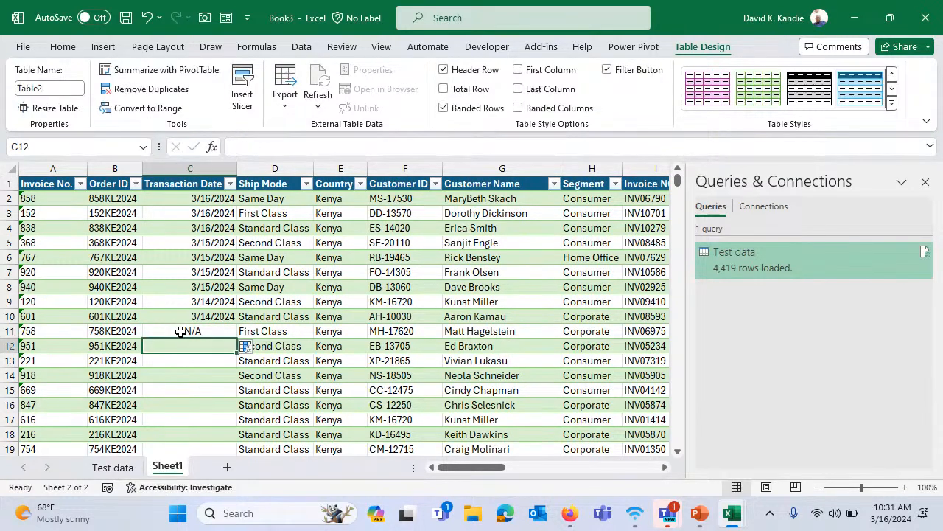
- Copy the =NA() formula from C11 down through the blank Transaction Date cells to C19
{"action": "key", "text": "ctrl+c"}
{"action": "key", "text": "shift+Down"}
{"action": "key", "text": "shift+Down"}
{"action": "key", "text": "ctrl+shift+Down"}
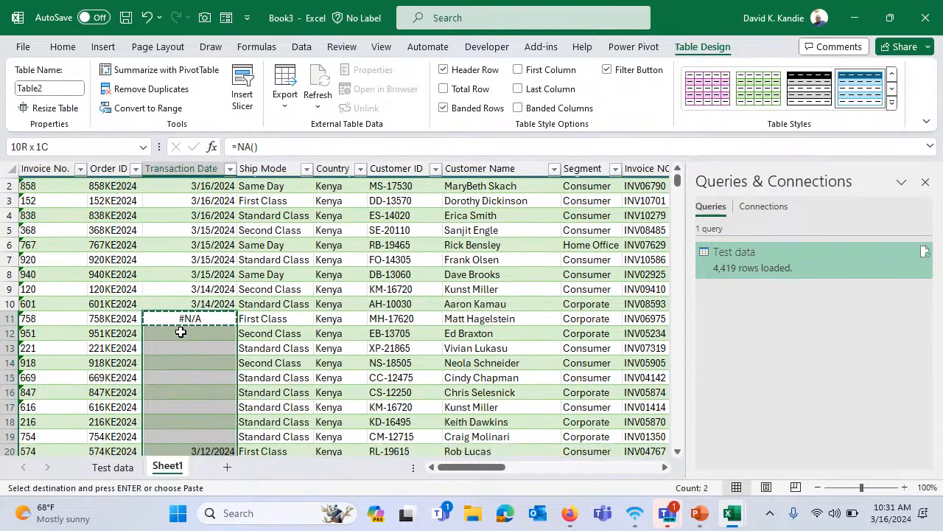
{"action": "key", "text": "shift+Up"}
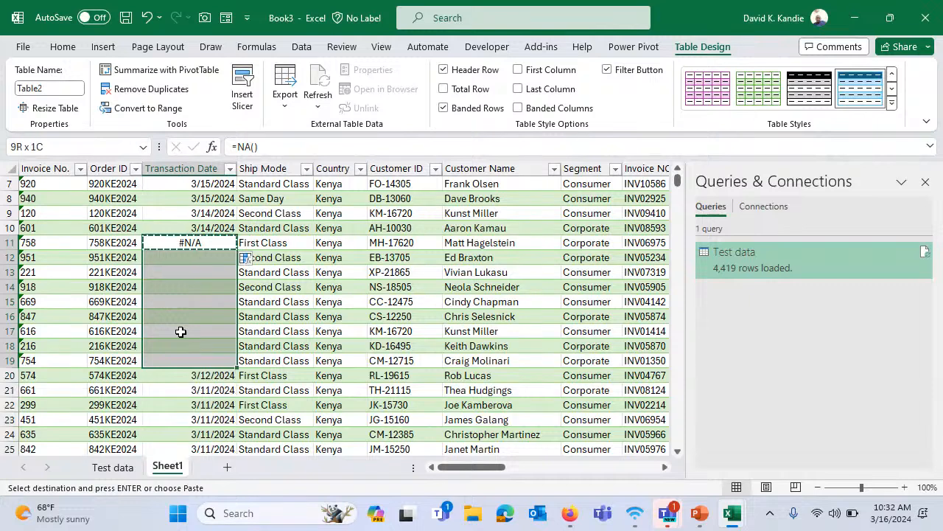
{"action": "key", "text": "Return"}
{"action": "key", "text": "Up"}
{"action": "key", "text": "Down"}
{"action": "key", "text": "Down"}
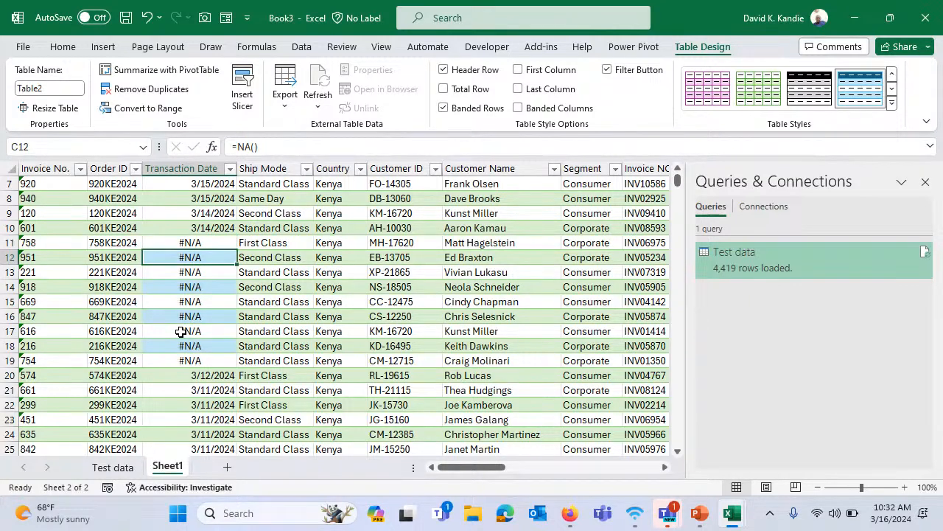
- Check the extent of the filled Transaction Date cells from C11 to C19
{"action": "key", "text": "Up"}
{"action": "key", "text": "shift+Down"}
{"action": "key", "text": "shift+Down"}
{"action": "key", "text": "shift+Down"}
{"action": "key", "text": "shift+Down"}
{"action": "key", "text": "shift+Down"}
{"action": "key", "text": "shift+Down"}
{"action": "key", "text": "shift+Down"}
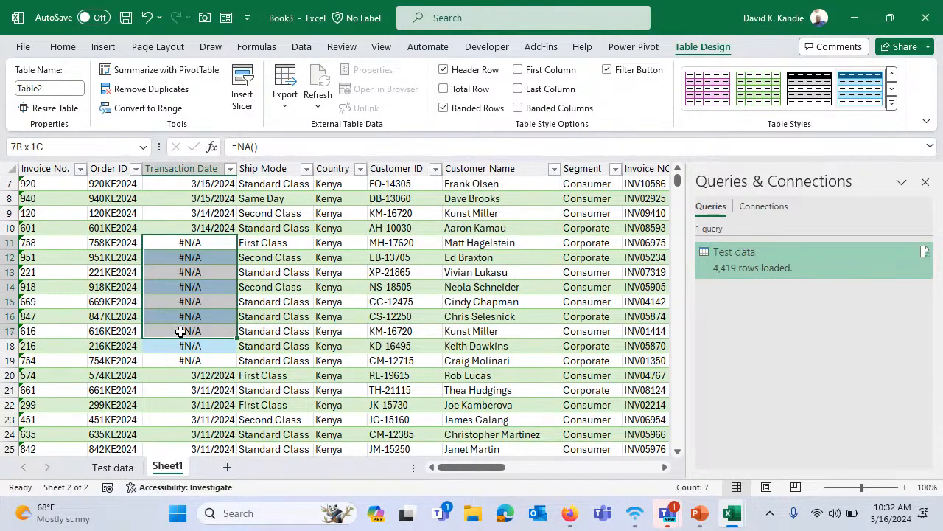
{"action": "key", "text": "shift+Down"}
{"action": "key", "text": "shift+Down"}
{"action": "key", "text": "shift+Up"}
{"action": "key", "text": "Up"}
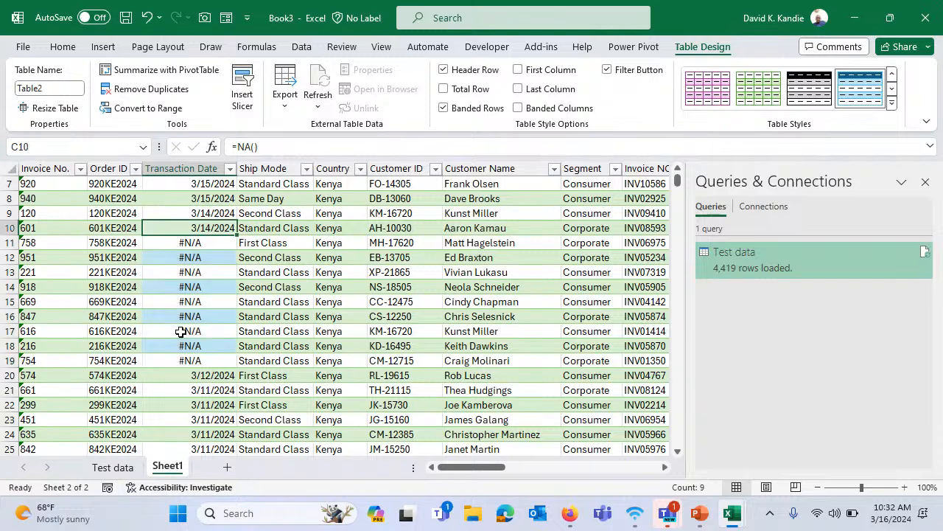
- Copy the =NA() formula from C11 into the blank Transaction Date cells C4389 to C4405
{"action": "key", "text": "Down"}
{"action": "key", "text": "ctrl+c"}
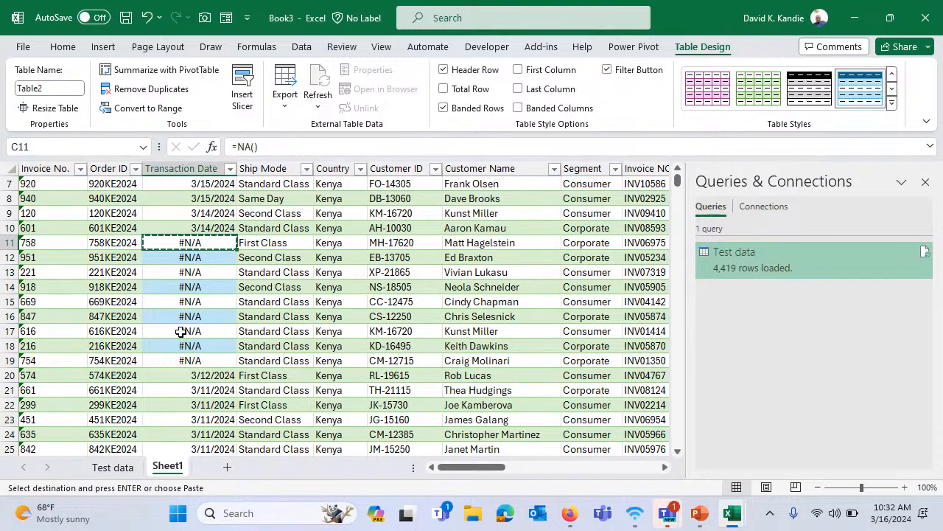
{"action": "key", "text": "ctrl+Down"}
{"action": "key", "text": "Down"}
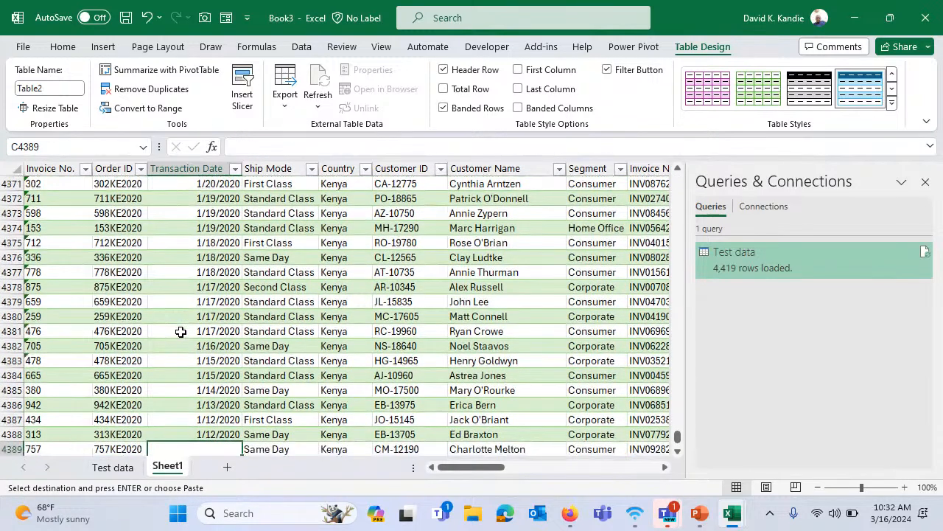
{"action": "key", "text": "ctrl+shift+Down"}
{"action": "key", "text": "shift+Up"}
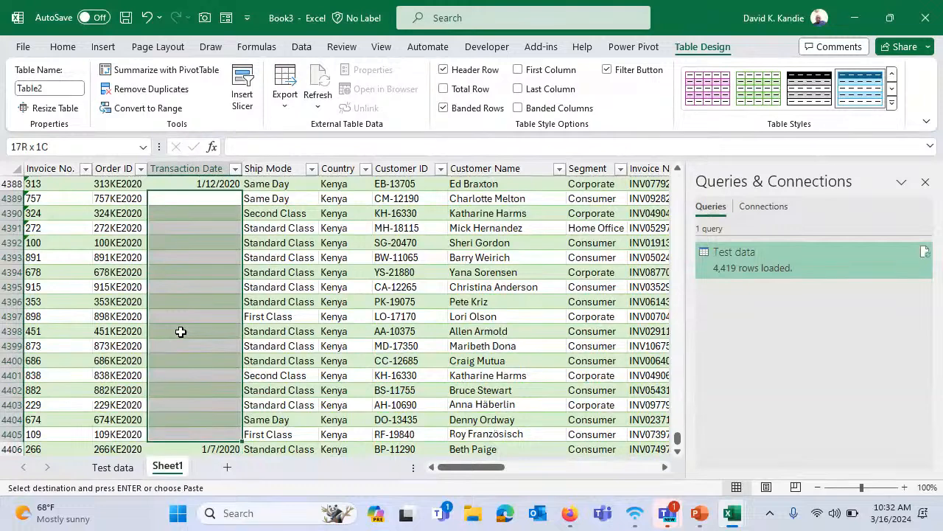
{"action": "key", "text": "Return"}
{"action": "key", "text": "ctrl+Up"}
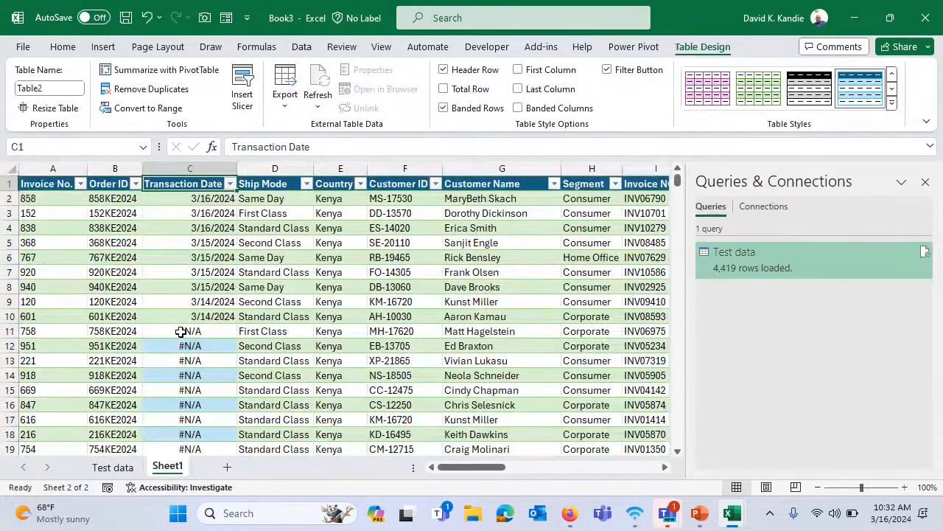
- Refresh the Test data query so it picks up the changed Sheet1 source table
{"action": "left_click", "coordinate": [114, 468]}
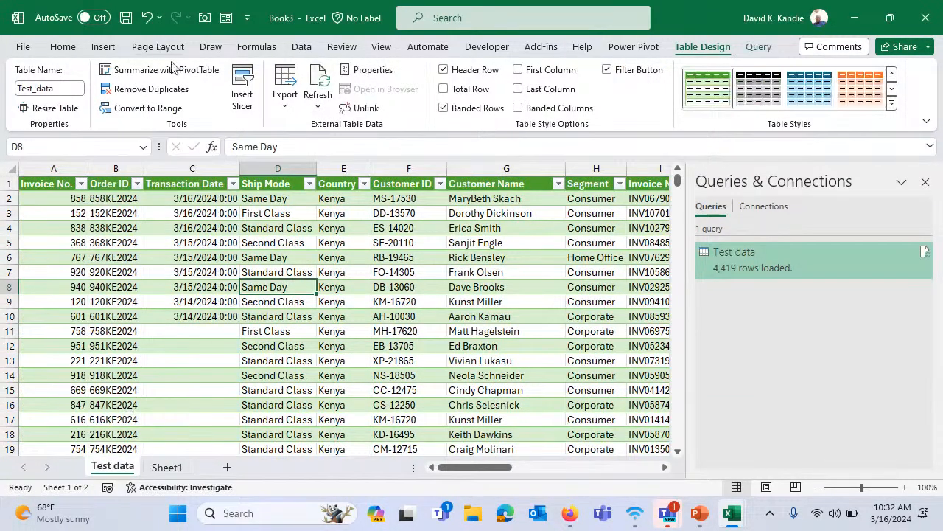
{"action": "right_click", "coordinate": [813, 257]}
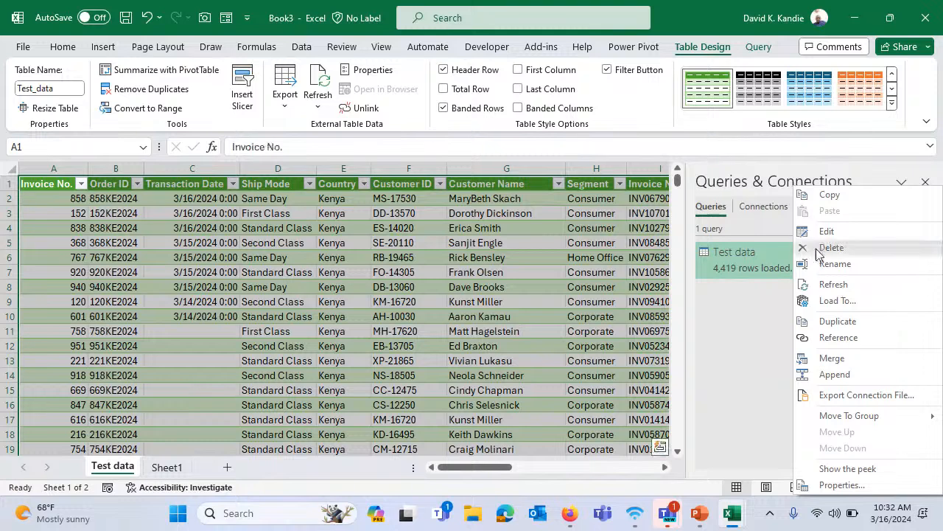
{"action": "left_click", "coordinate": [827, 287]}
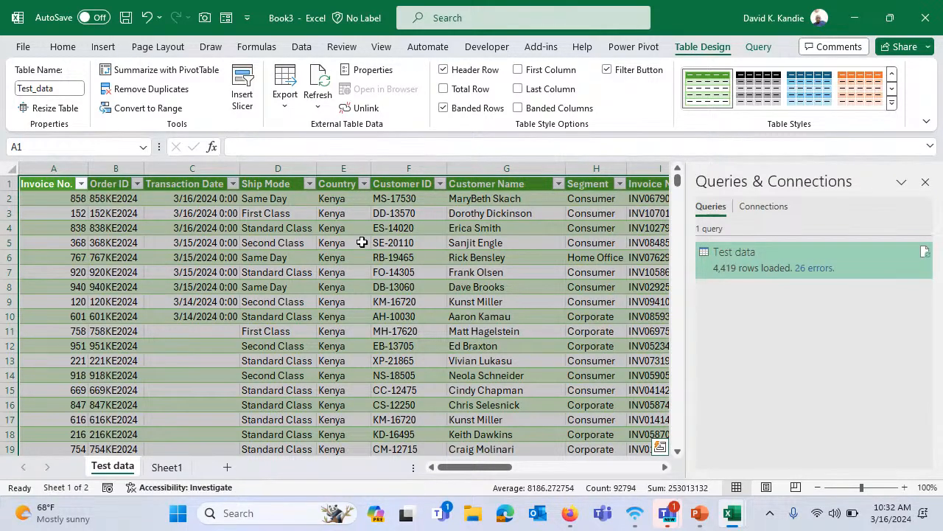
{"action": "left_click", "coordinate": [325, 242]}
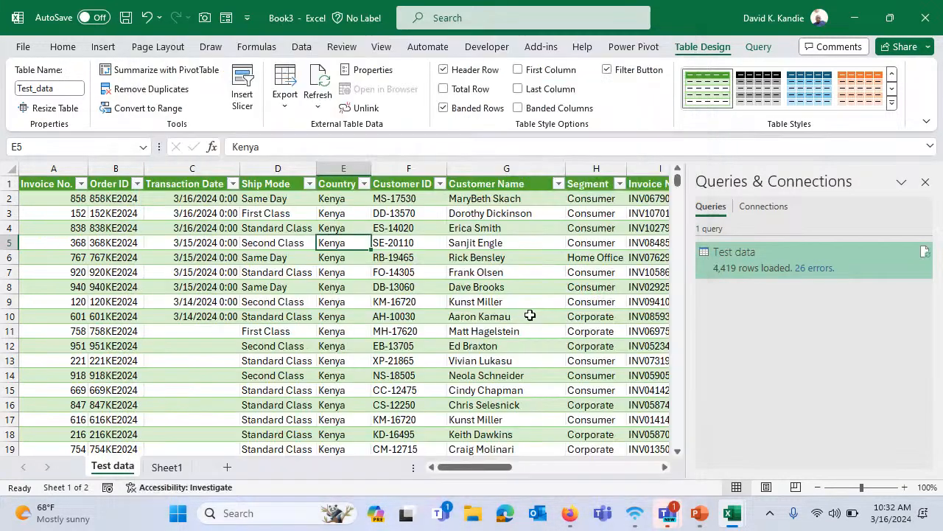
- Compare the Transaction Date cells from row 11 down in the Test data output with the Sheet1 source
{"action": "left_click", "coordinate": [223, 257]}
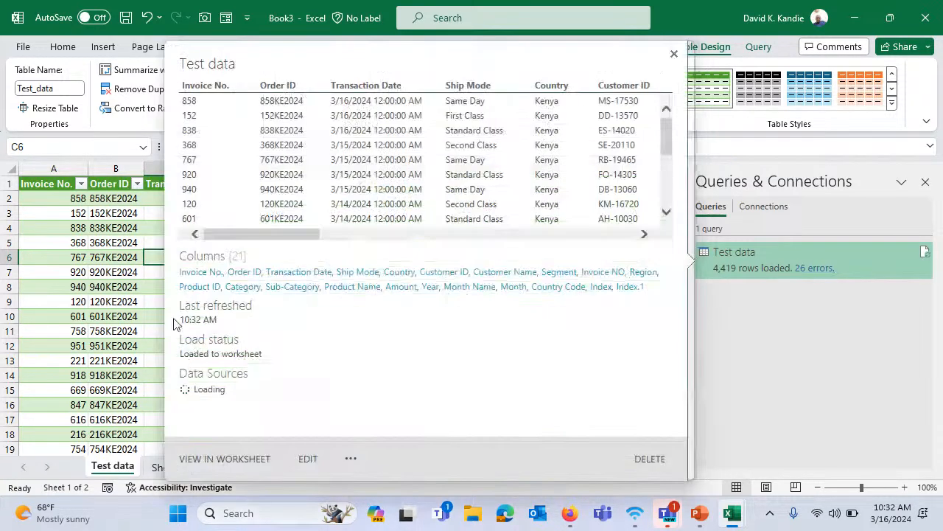
{"action": "left_click", "coordinate": [122, 259]}
{"action": "left_click", "coordinate": [205, 229]}
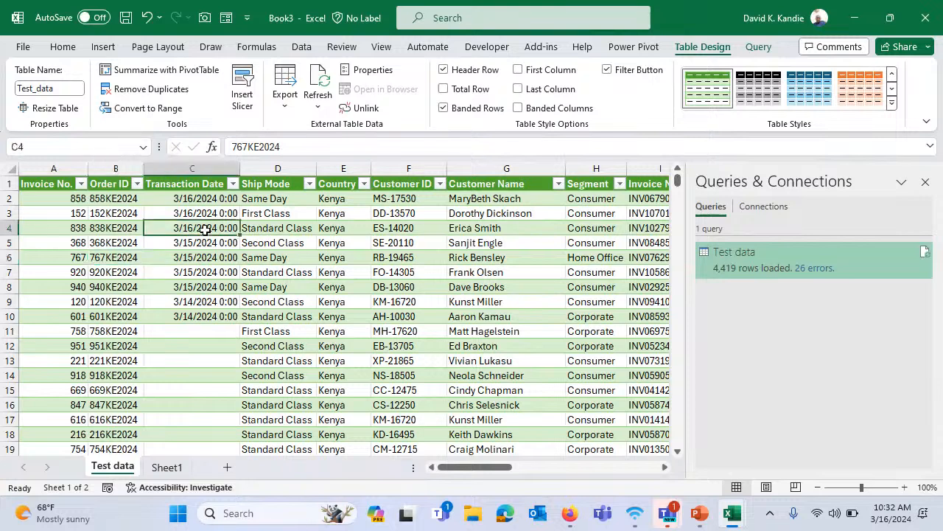
{"action": "left_click", "coordinate": [197, 319]}
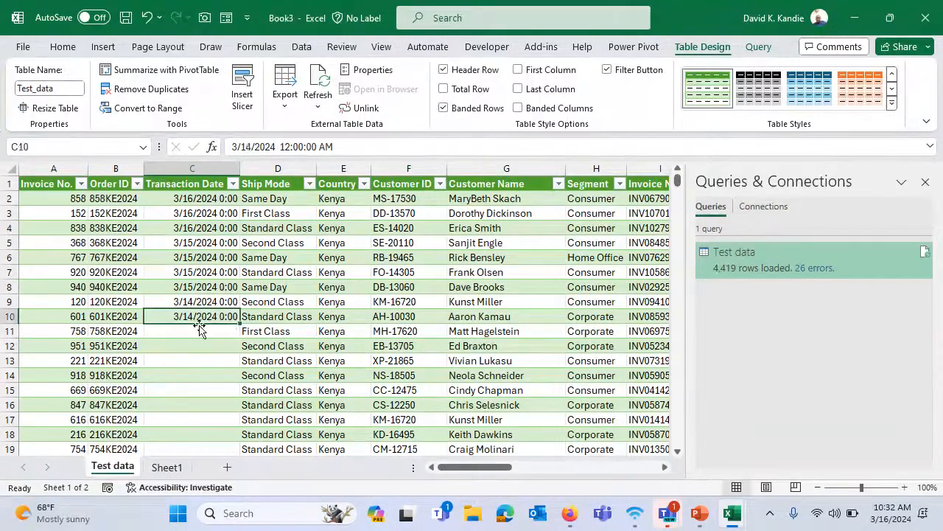
{"action": "left_click_drag", "start_coordinate": [199, 328], "coordinate": [196, 397]}
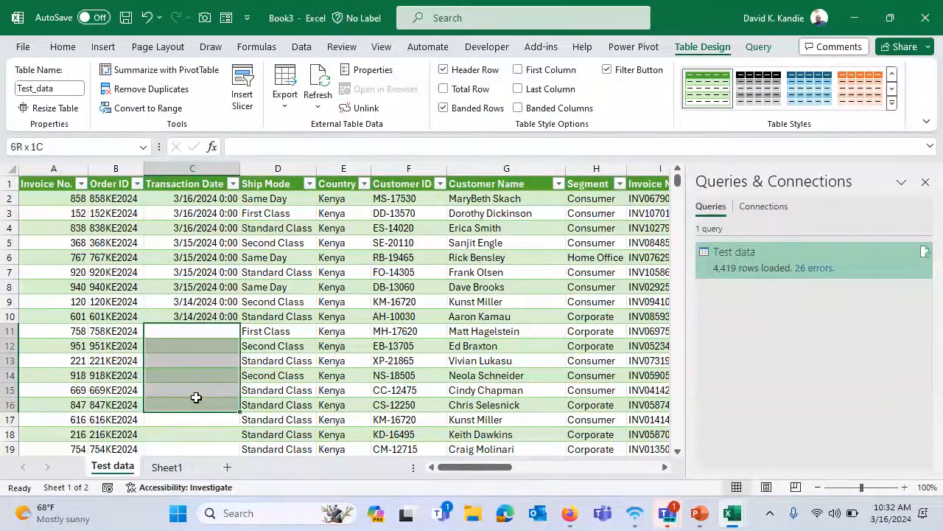
{"action": "left_click", "coordinate": [200, 327]}
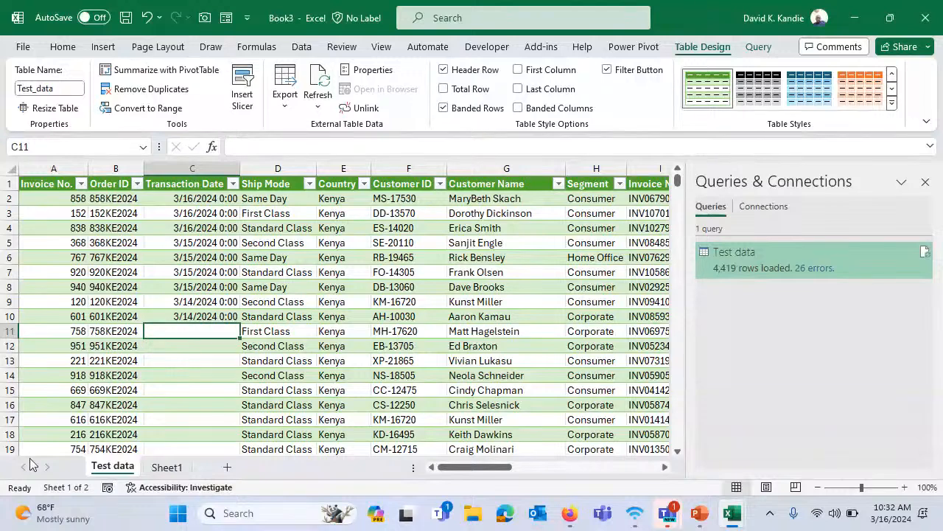
{"action": "left_click", "coordinate": [167, 466]}
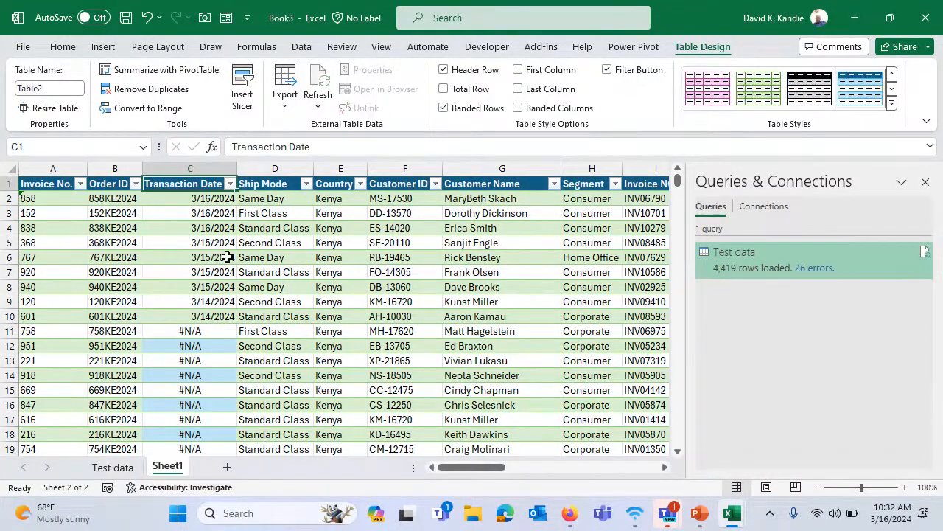
{"action": "left_click", "coordinate": [190, 331]}
{"action": "left_click", "coordinate": [112, 467]}
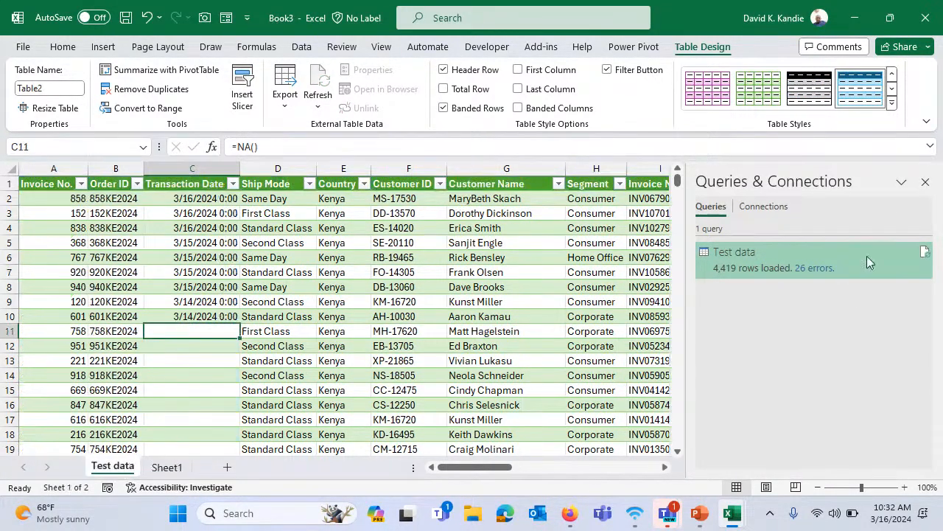
- Open the Test data query in the Power Query Editor
{"action": "key", "text": "ctrl+a"}
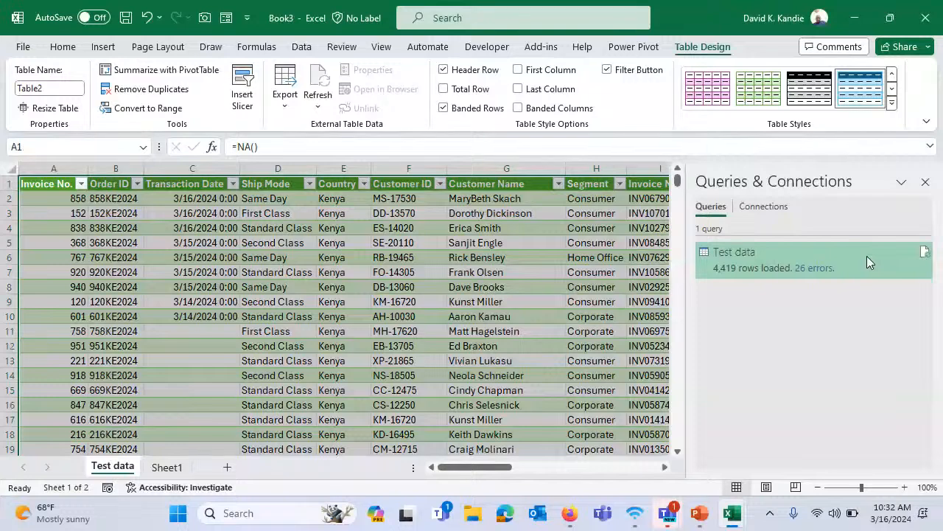
{"action": "double_click", "coordinate": [867, 256]}
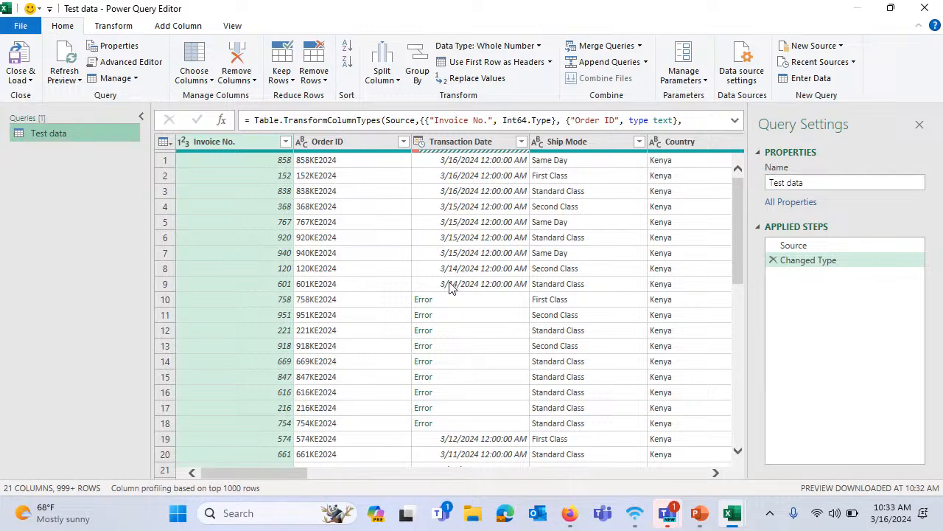
{"action": "left_click", "coordinate": [113, 26]}
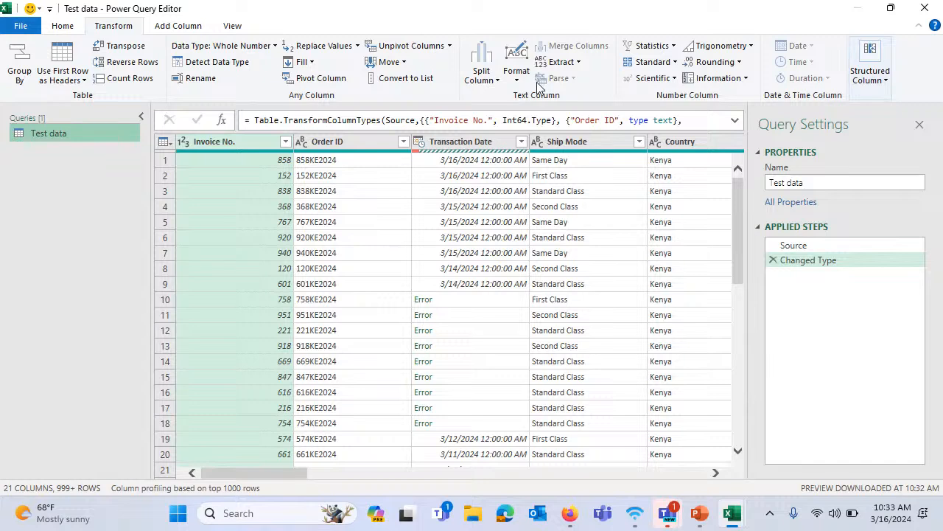
{"action": "left_click", "coordinate": [62, 26]}
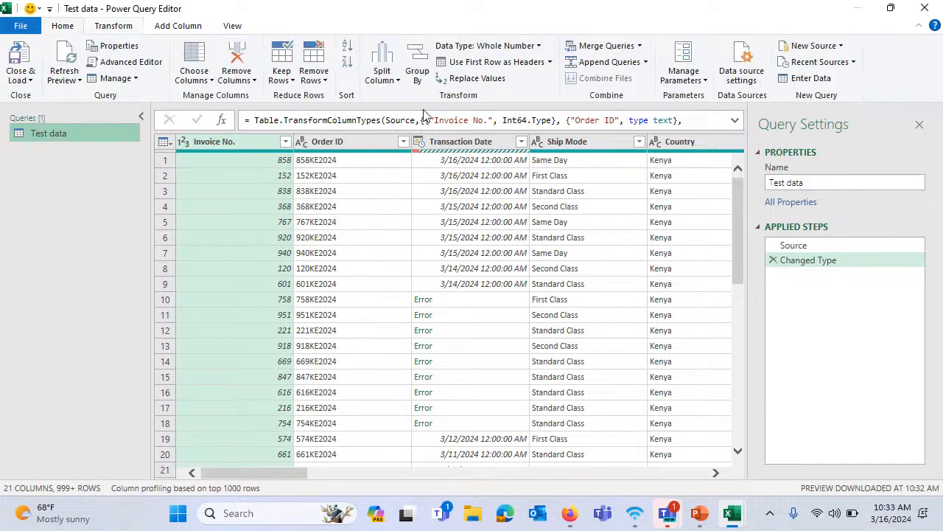
{"action": "left_click", "coordinate": [488, 78]}
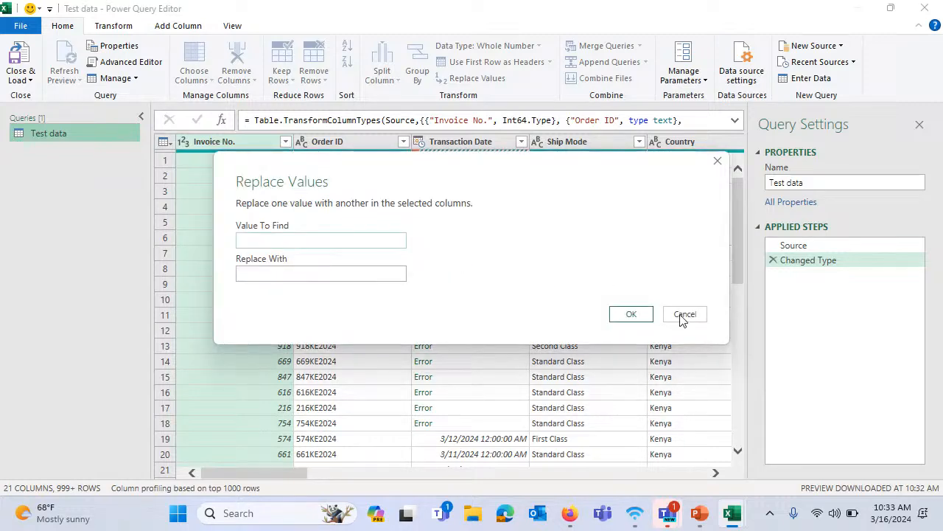
{"action": "left_click", "coordinate": [685, 315]}
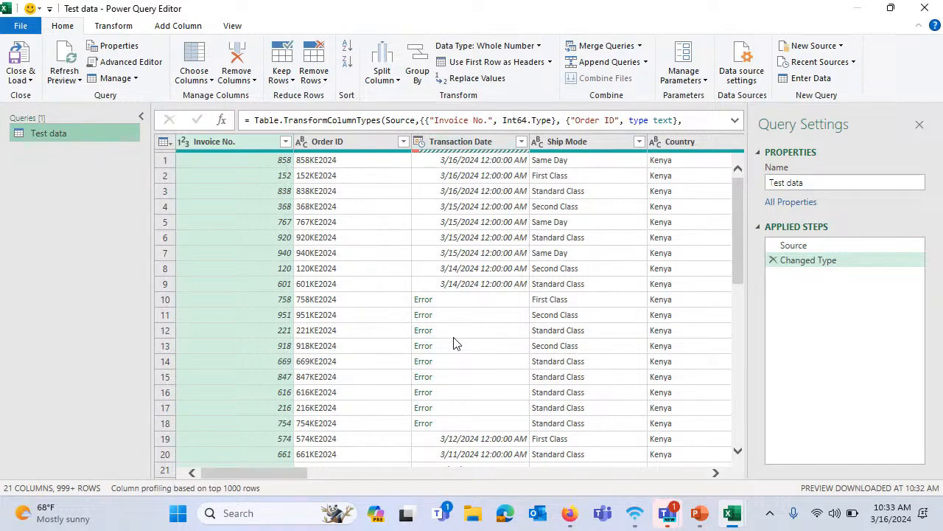
- Select the Transaction Date column in the Test data query
{"action": "left_click", "coordinate": [310, 85]}
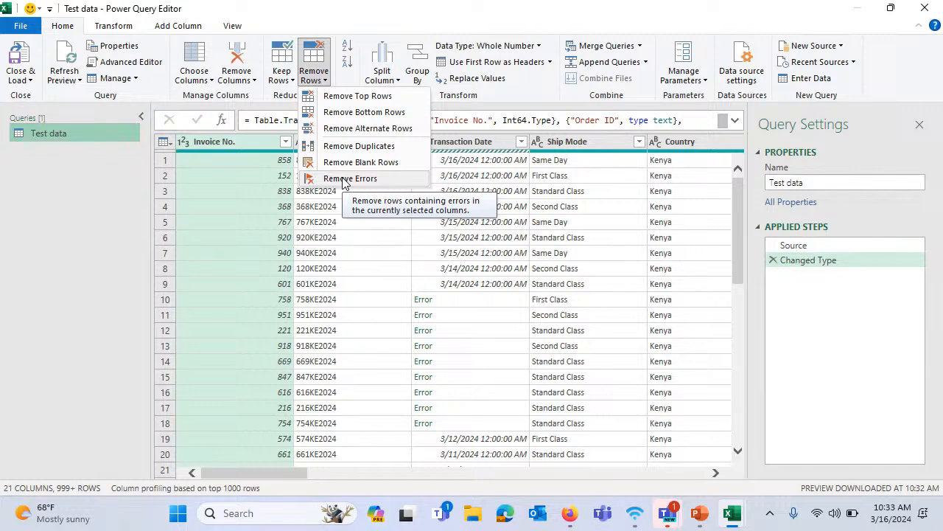
{"action": "left_click", "coordinate": [467, 146]}
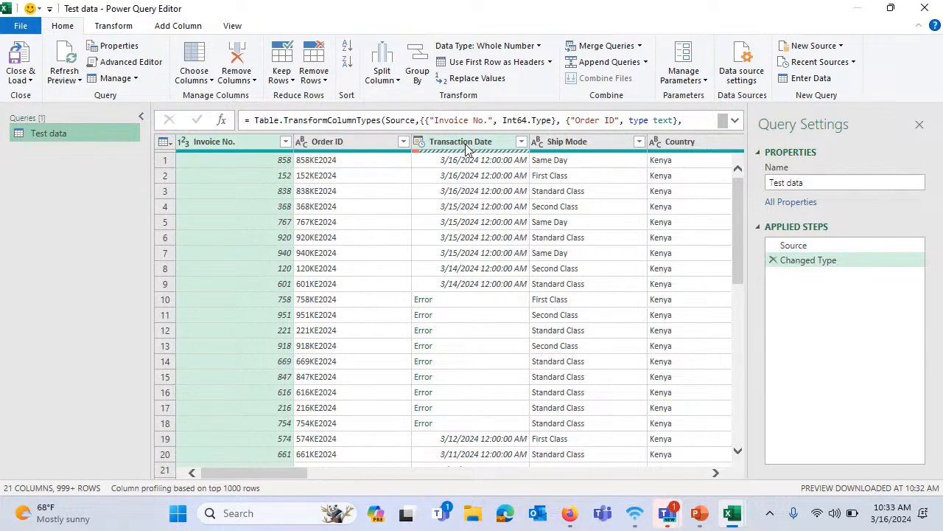
{"action": "left_click", "coordinate": [467, 146]}
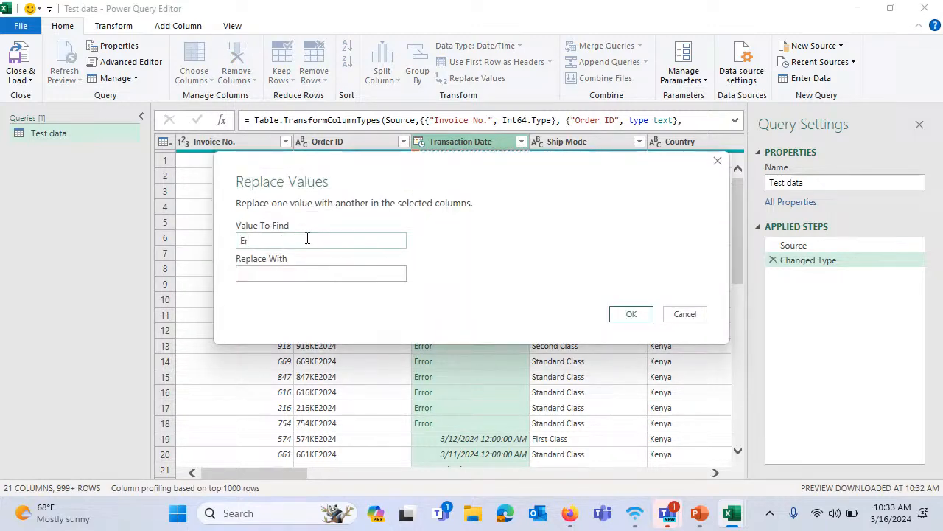
{"action": "type", "text": "ror"}
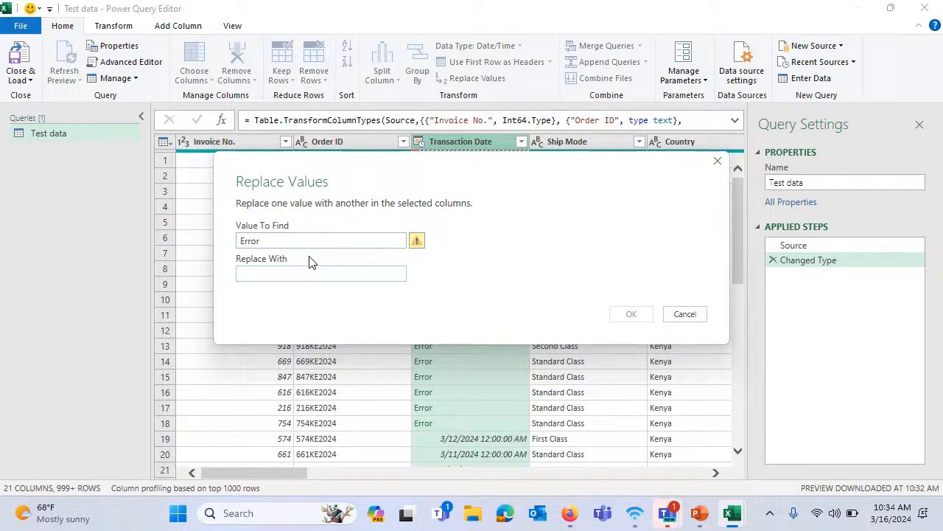
{"action": "double_click", "coordinate": [303, 241]}
{"action": "left_click", "coordinate": [685, 314]}
- Replace the errors in the Transaction Date column with null
{"action": "left_click", "coordinate": [114, 30]}
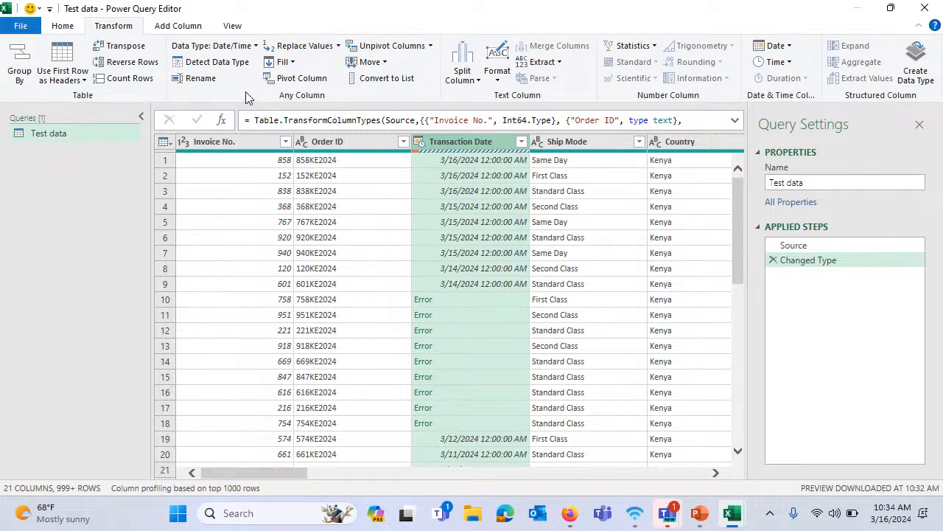
{"action": "left_click", "coordinate": [338, 46]}
{"action": "left_click", "coordinate": [333, 80]}
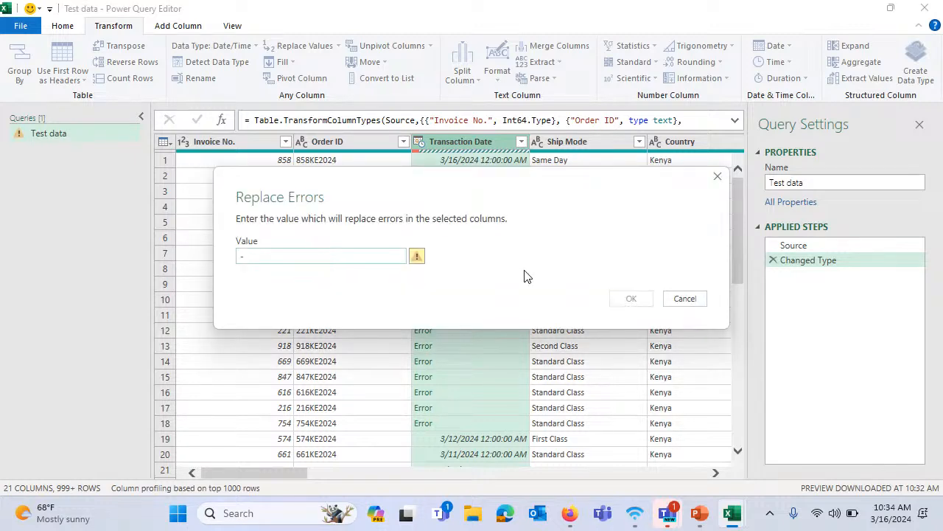
{"action": "key", "text": "BackSpace"}
{"action": "type", "text": "\"-"}
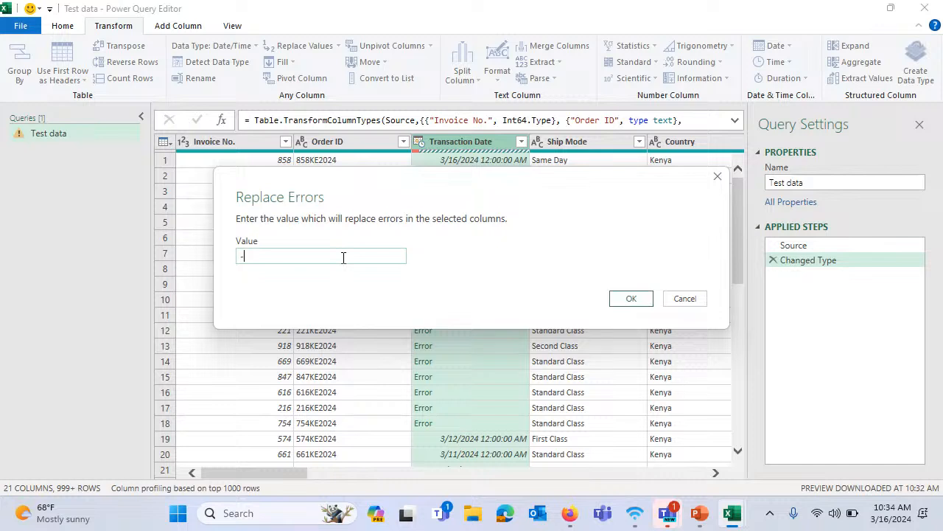
{"action": "type", "text": "\""}
{"action": "key", "text": "BackSpace"}
{"action": "key", "text": "BackSpace"}
{"action": "key", "text": "BackSpace"}
{"action": "type", "text": "0"}
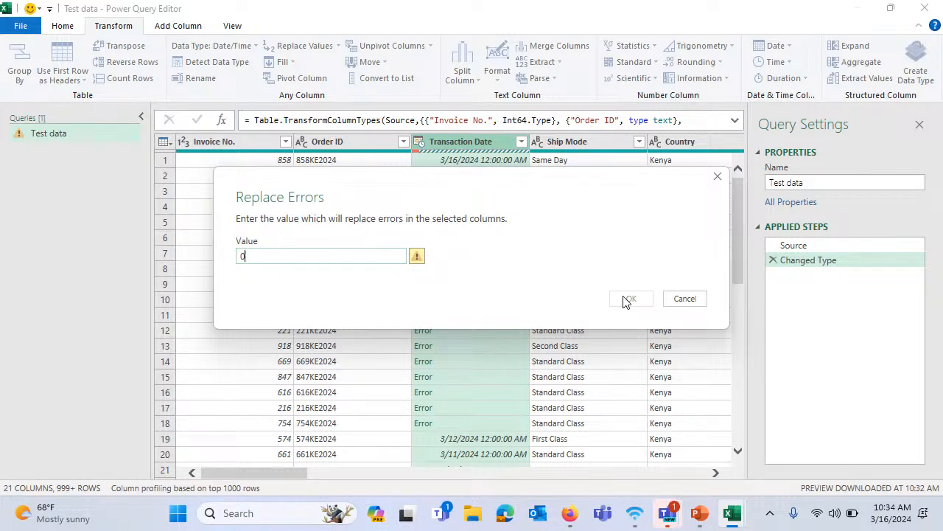
{"action": "key", "text": "BackSpace"}
{"action": "type", "text": "Null"}
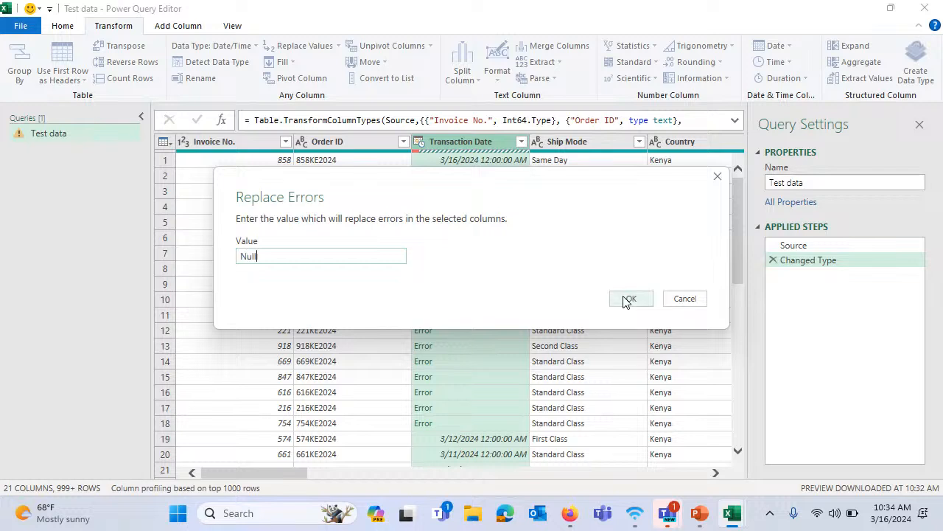
{"action": "double_click", "coordinate": [318, 256]}
{"action": "type", "text": "null"}
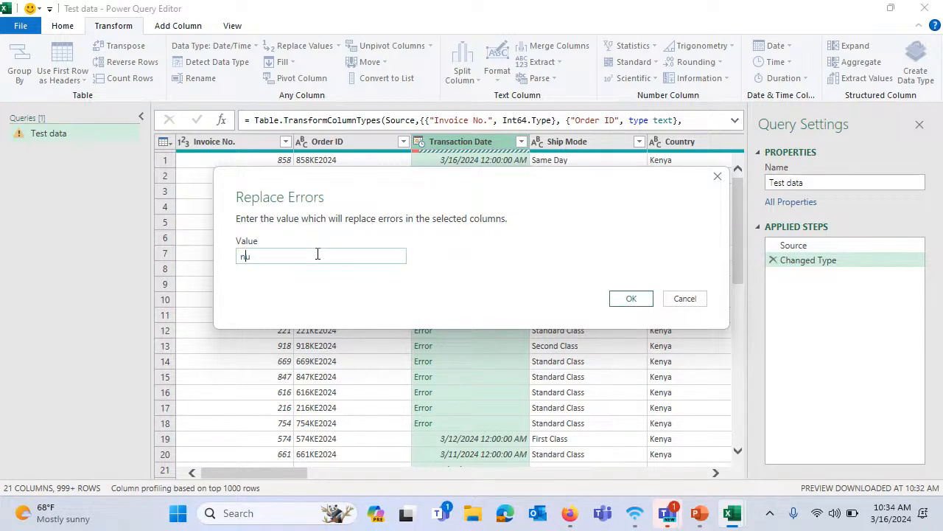
{"action": "left_click", "coordinate": [627, 298]}
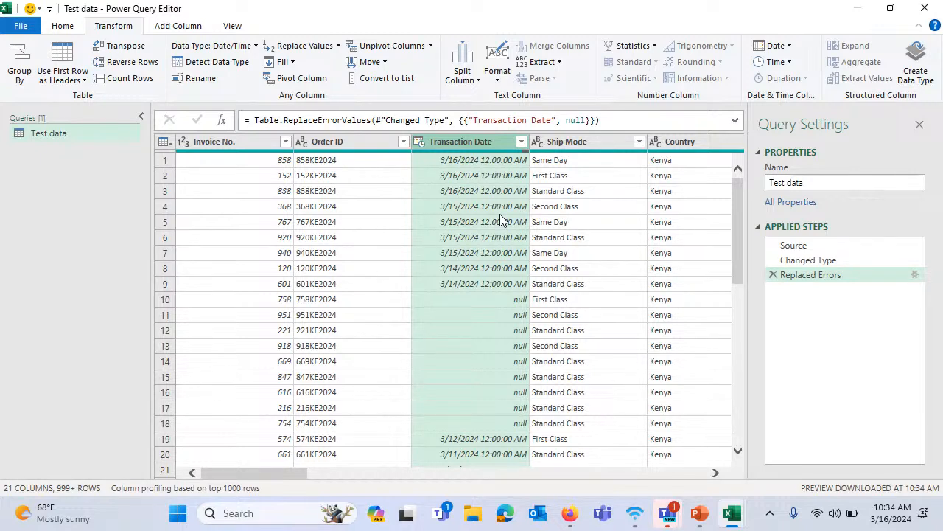
- Replace the null values in the Transaction Date column with the date 1/1/2099
{"action": "left_click", "coordinate": [65, 26]}
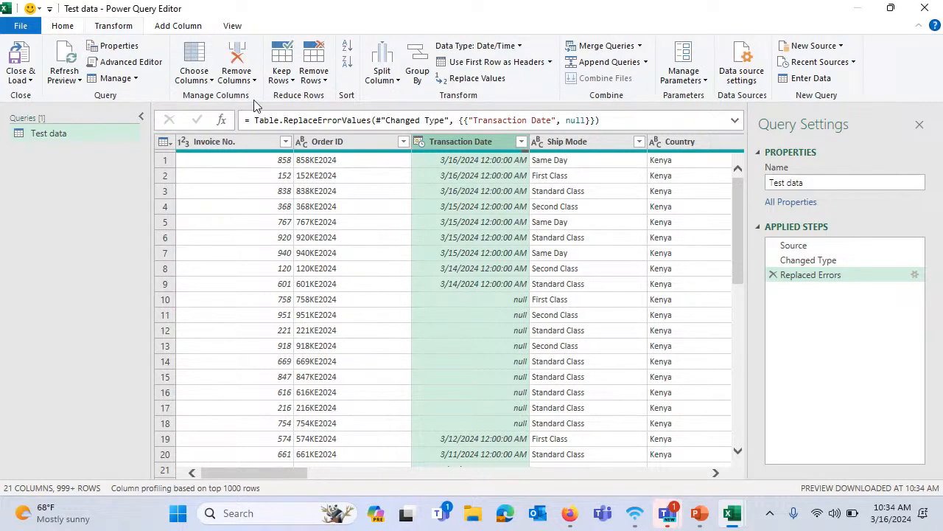
{"action": "left_click", "coordinate": [464, 80]}
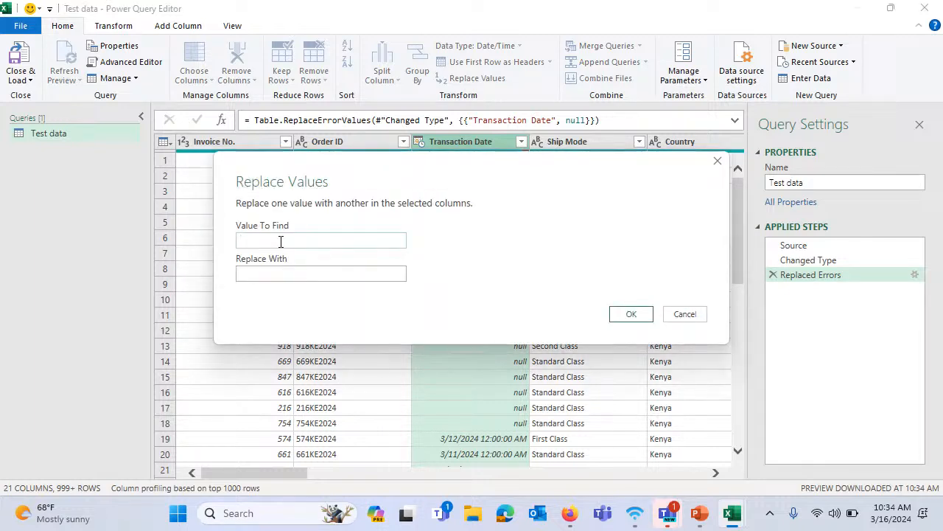
{"action": "type", "text": "nul"}
{"action": "key", "text": "BackSpace"}
{"action": "type", "text": "ll"}
{"action": "left_click", "coordinate": [281, 270]}
{"action": "left_click_drag", "start_coordinate": [314, 168], "coordinate": [552, 42]}
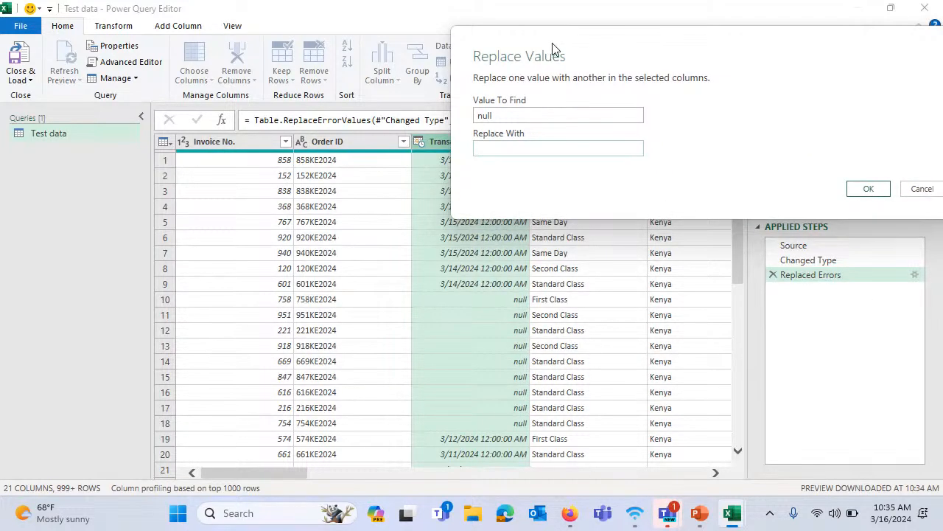
{"action": "left_click", "coordinate": [553, 150]}
{"action": "type", "text": "1/1/"}
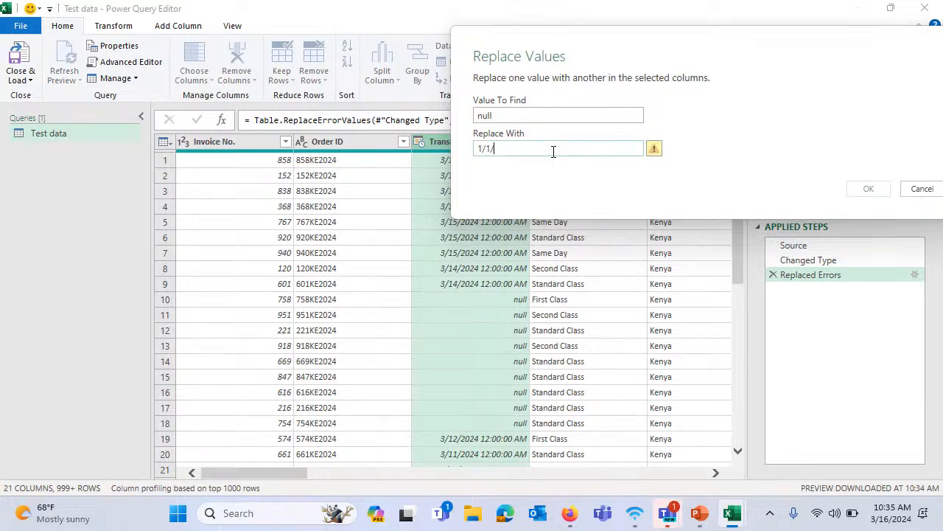
{"action": "type", "text": "2099"}
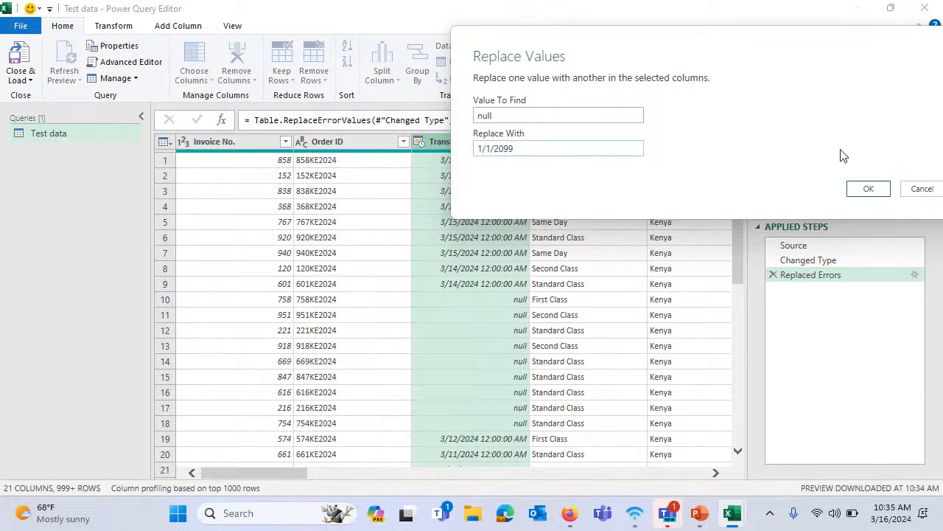
{"action": "left_click", "coordinate": [864, 187]}
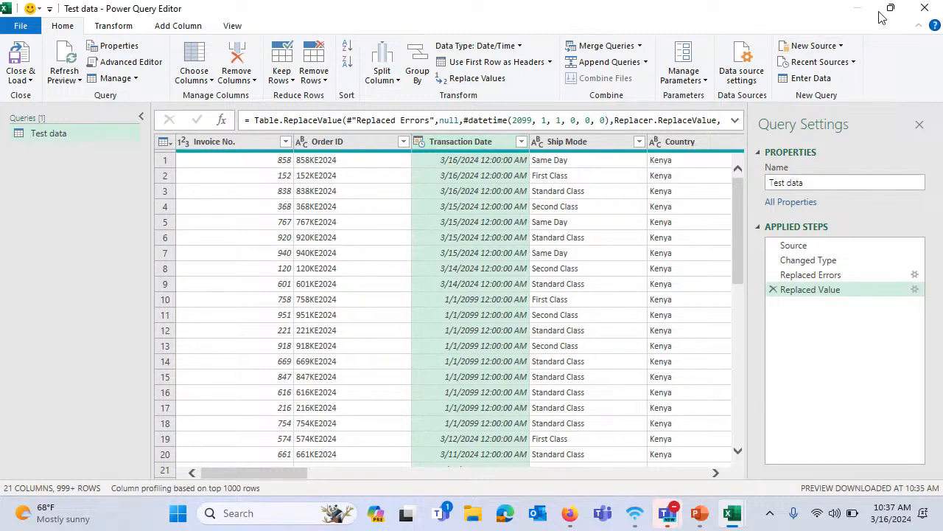
- Close the query editor and load the updated Test data query into its worksheet table
{"action": "left_click", "coordinate": [31, 67]}
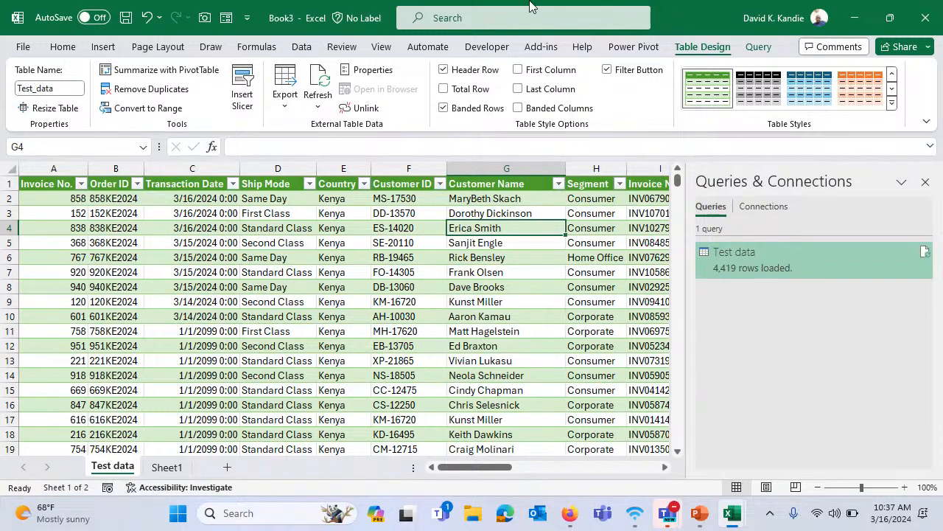
{"action": "left_click", "coordinate": [543, 275]}
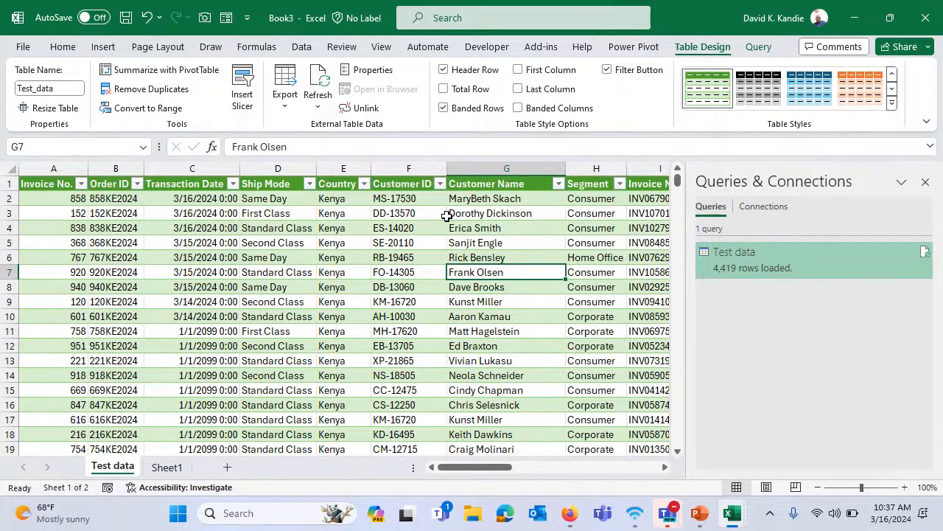
{"action": "left_click", "coordinate": [488, 247]}
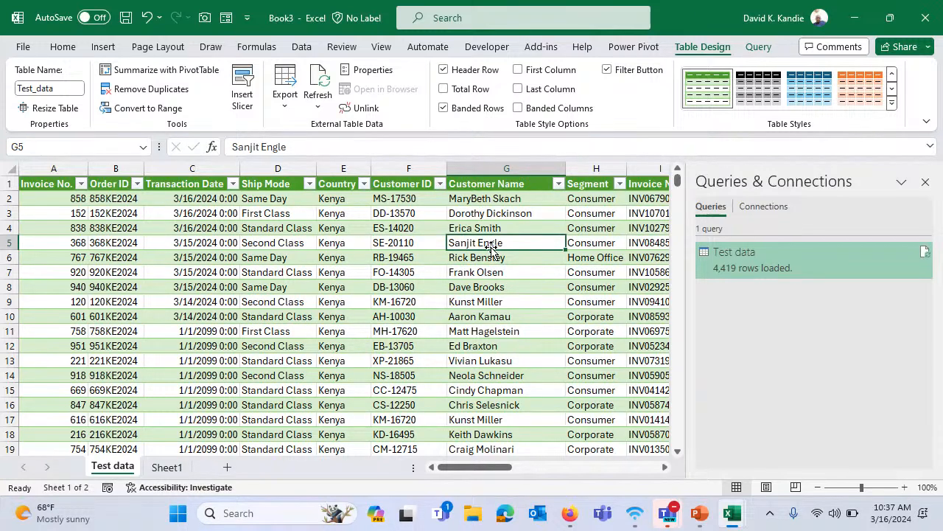